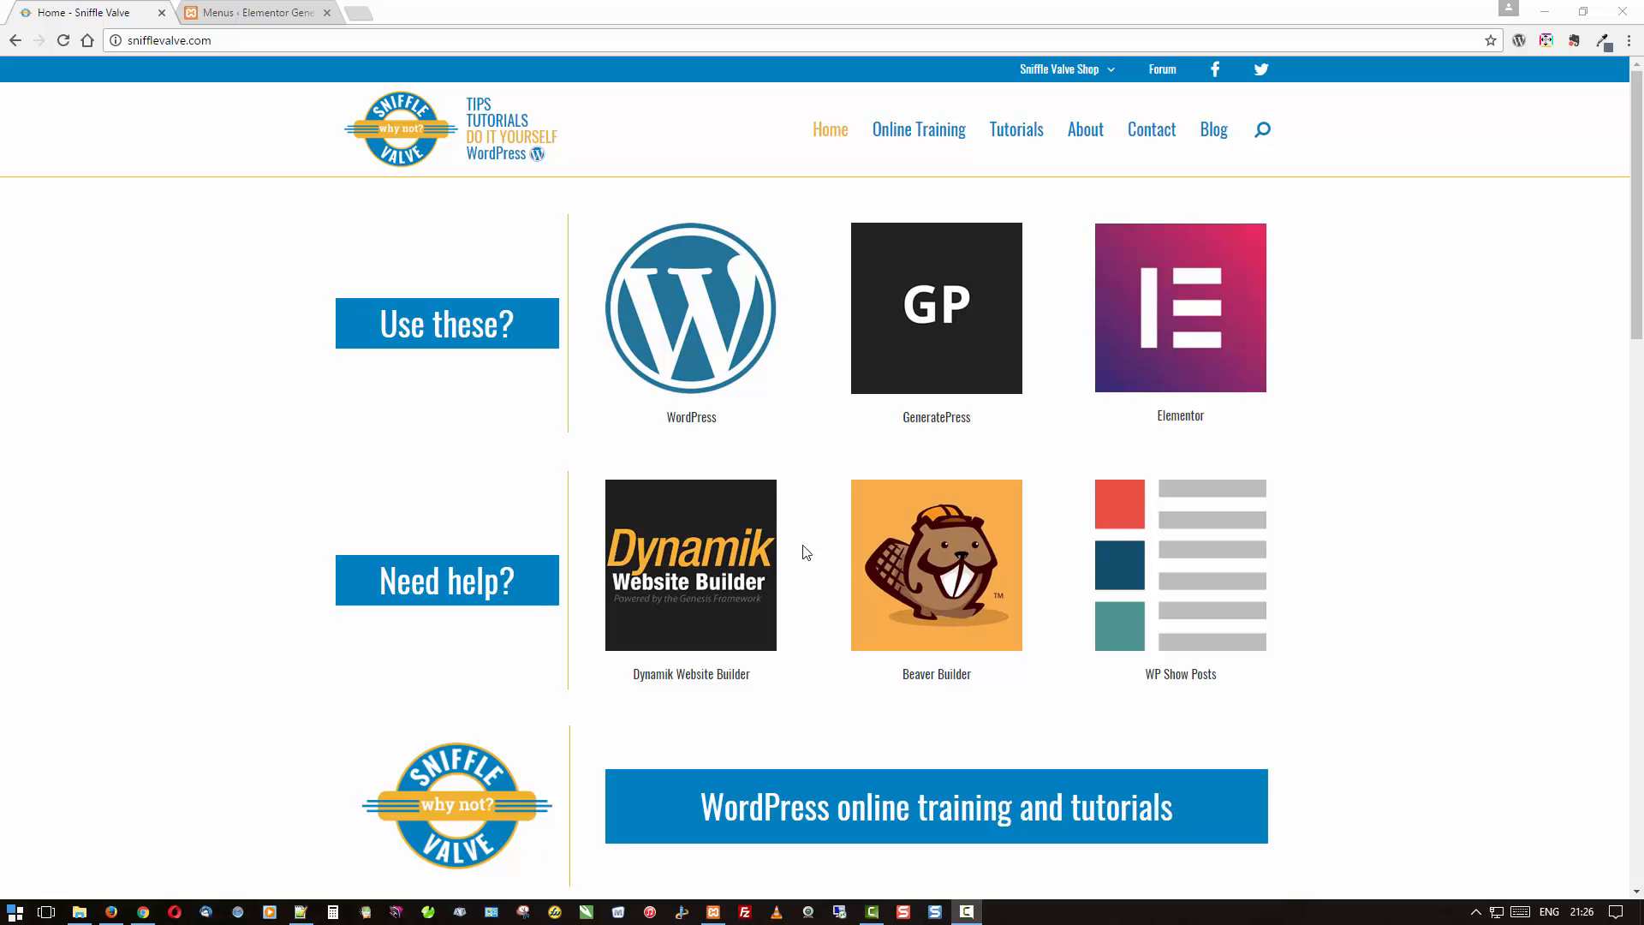
# Review the local WordPress site's menu structure, pages list, themes, installed plugins and reading settings in the admin area.
pyautogui.click(251, 20)
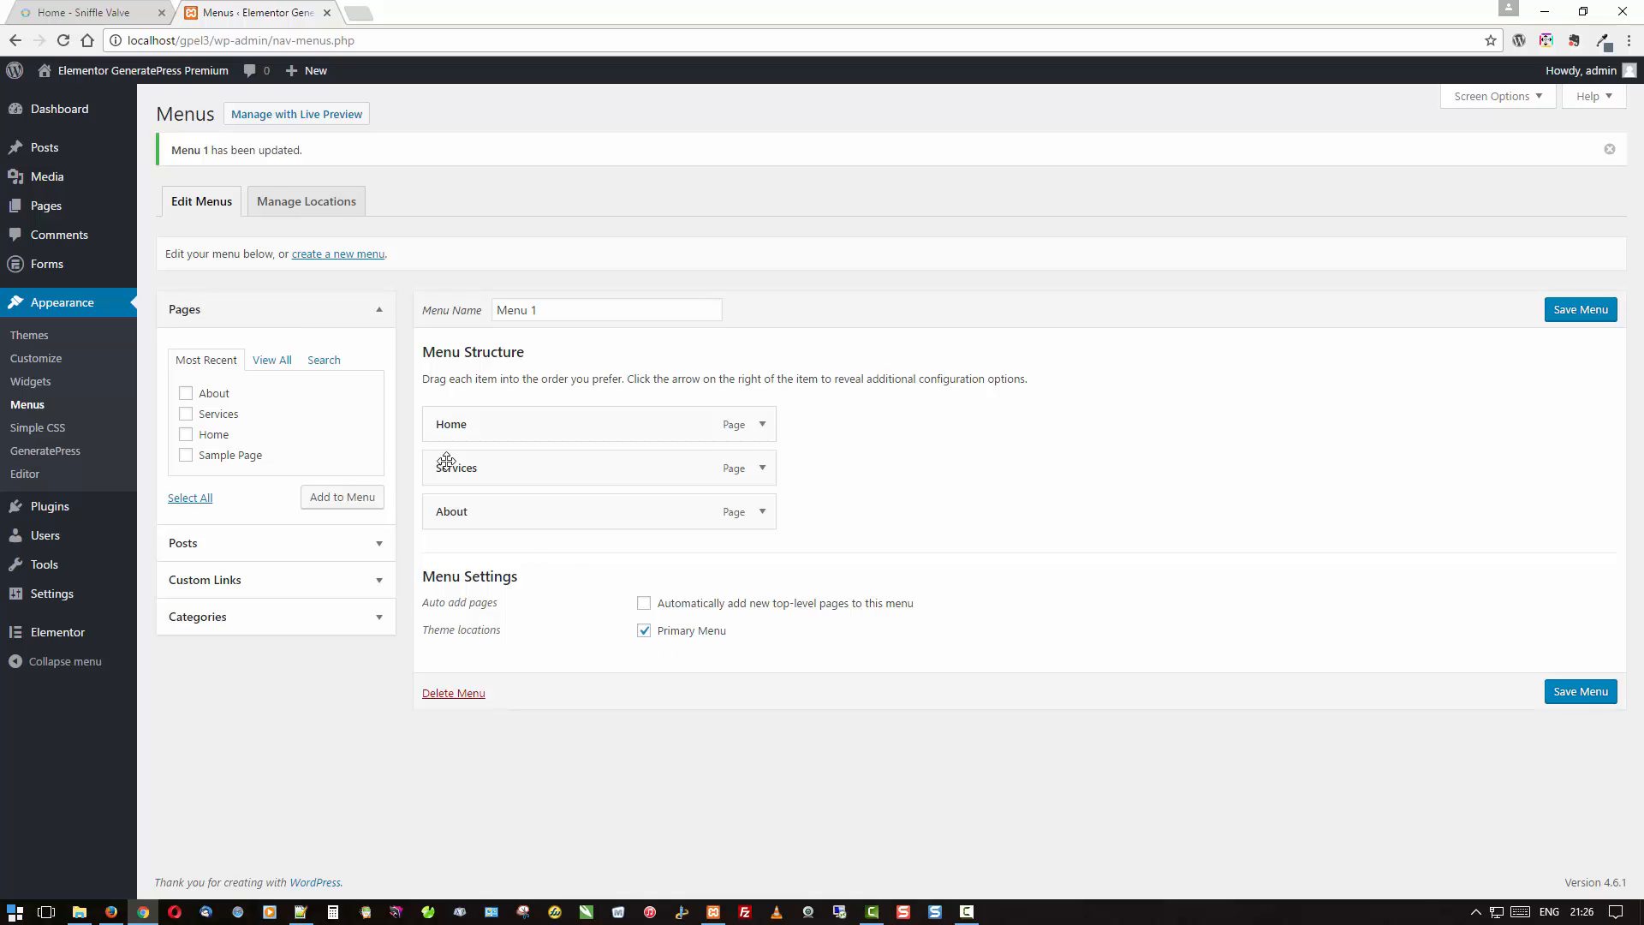
pyautogui.moveTo(47, 210)
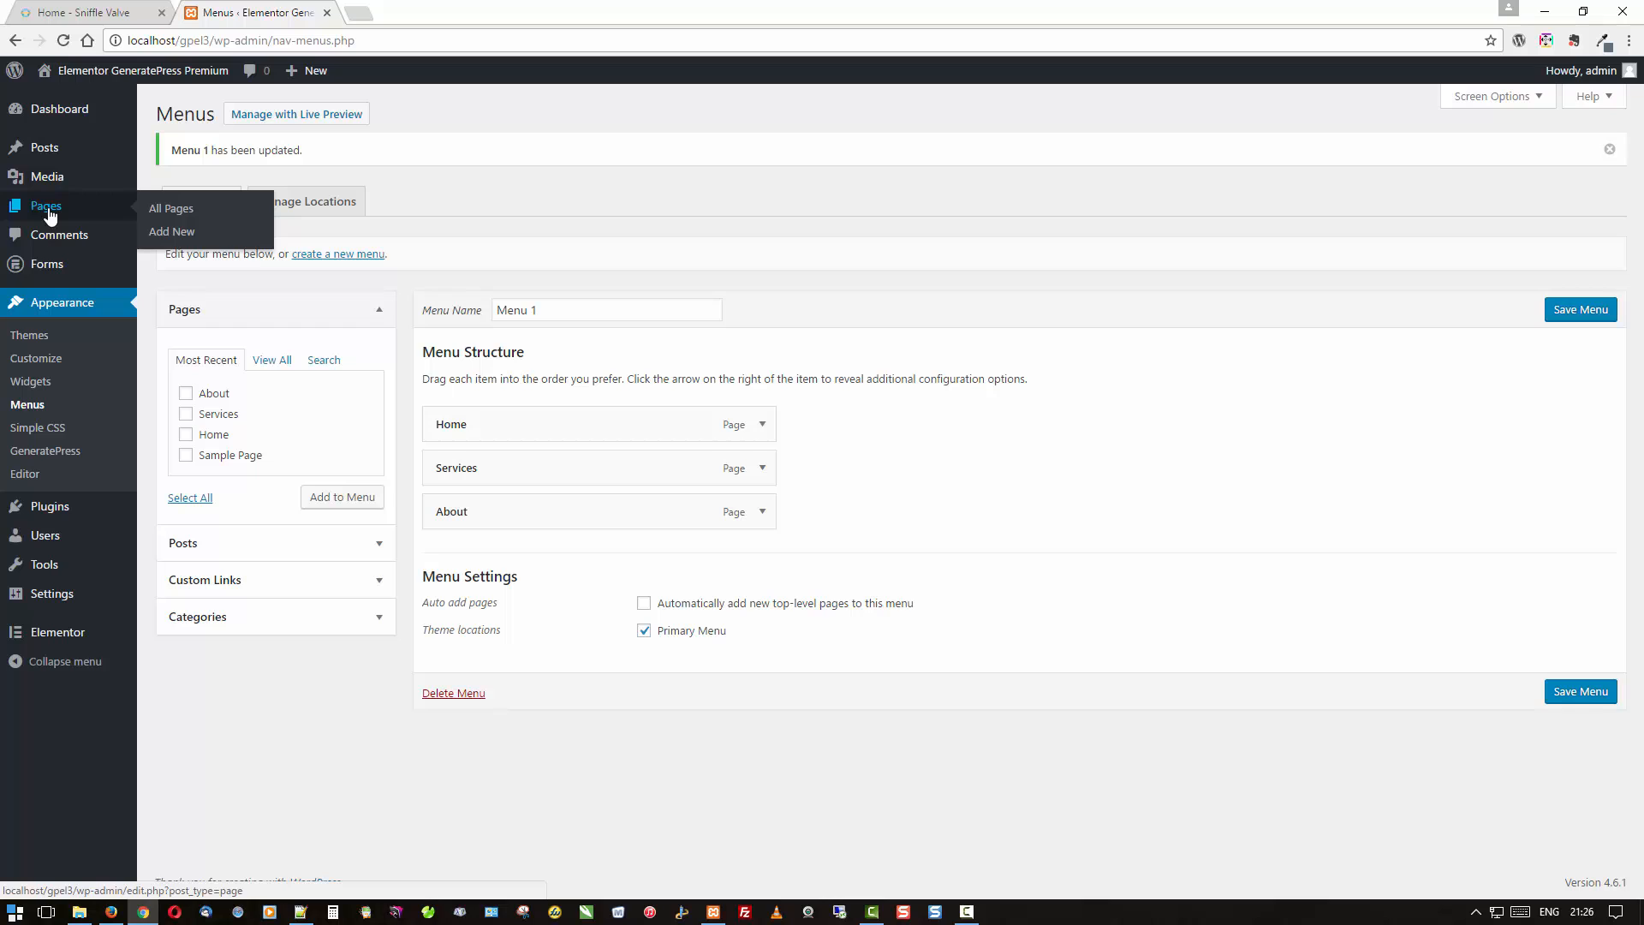
pyautogui.click(48, 209)
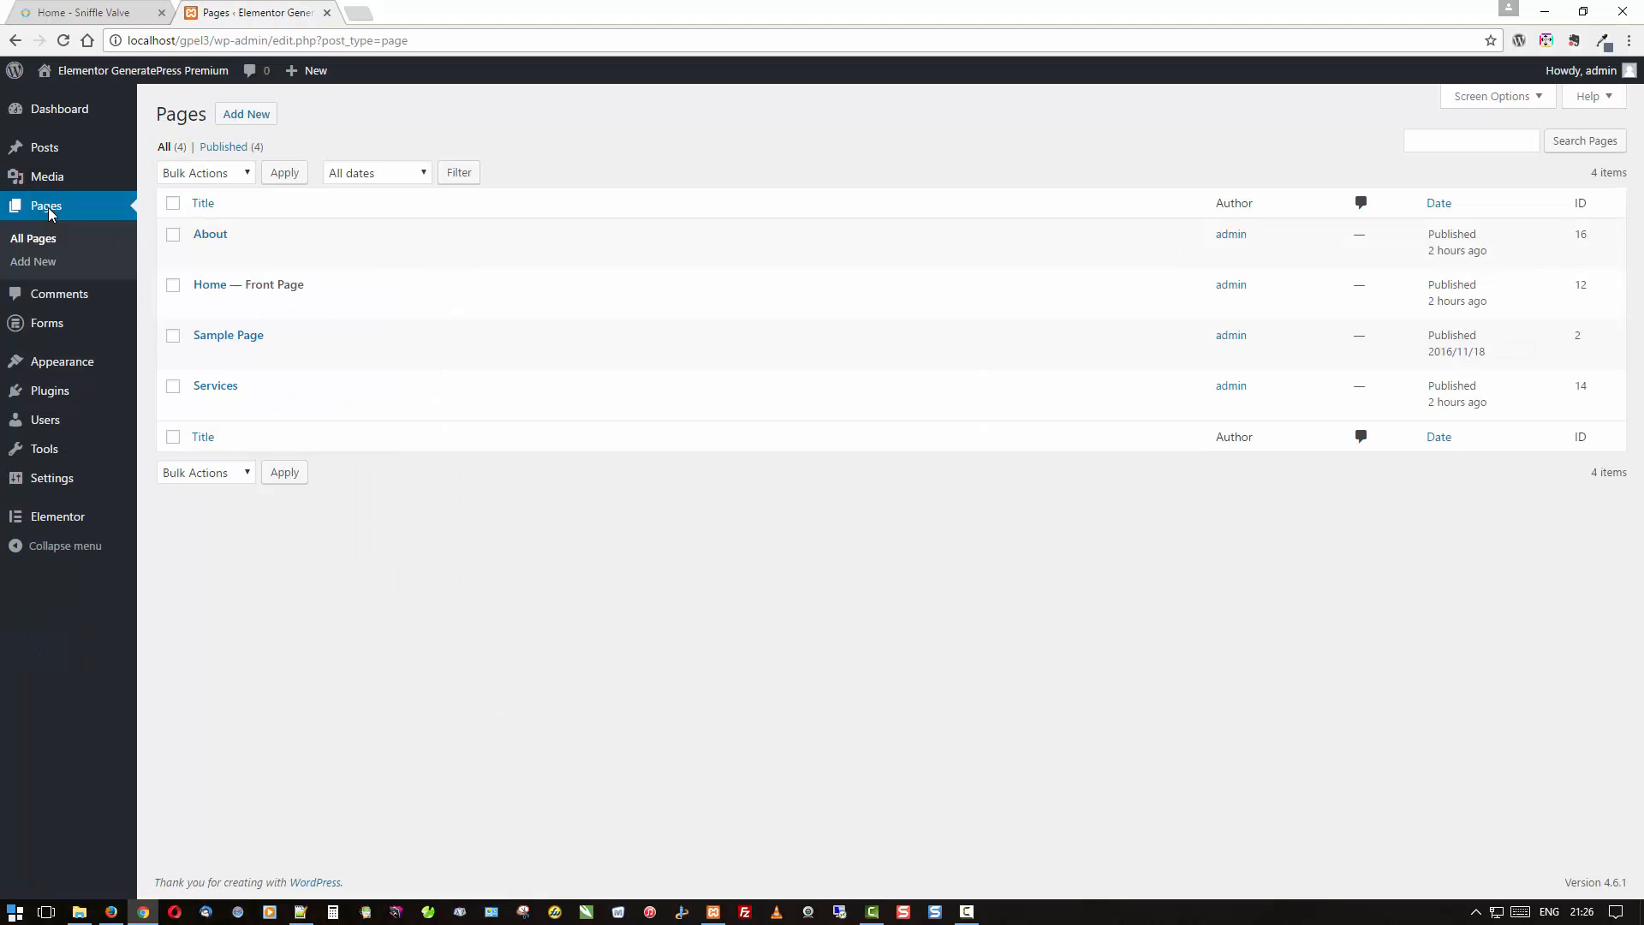
pyautogui.moveTo(205, 246)
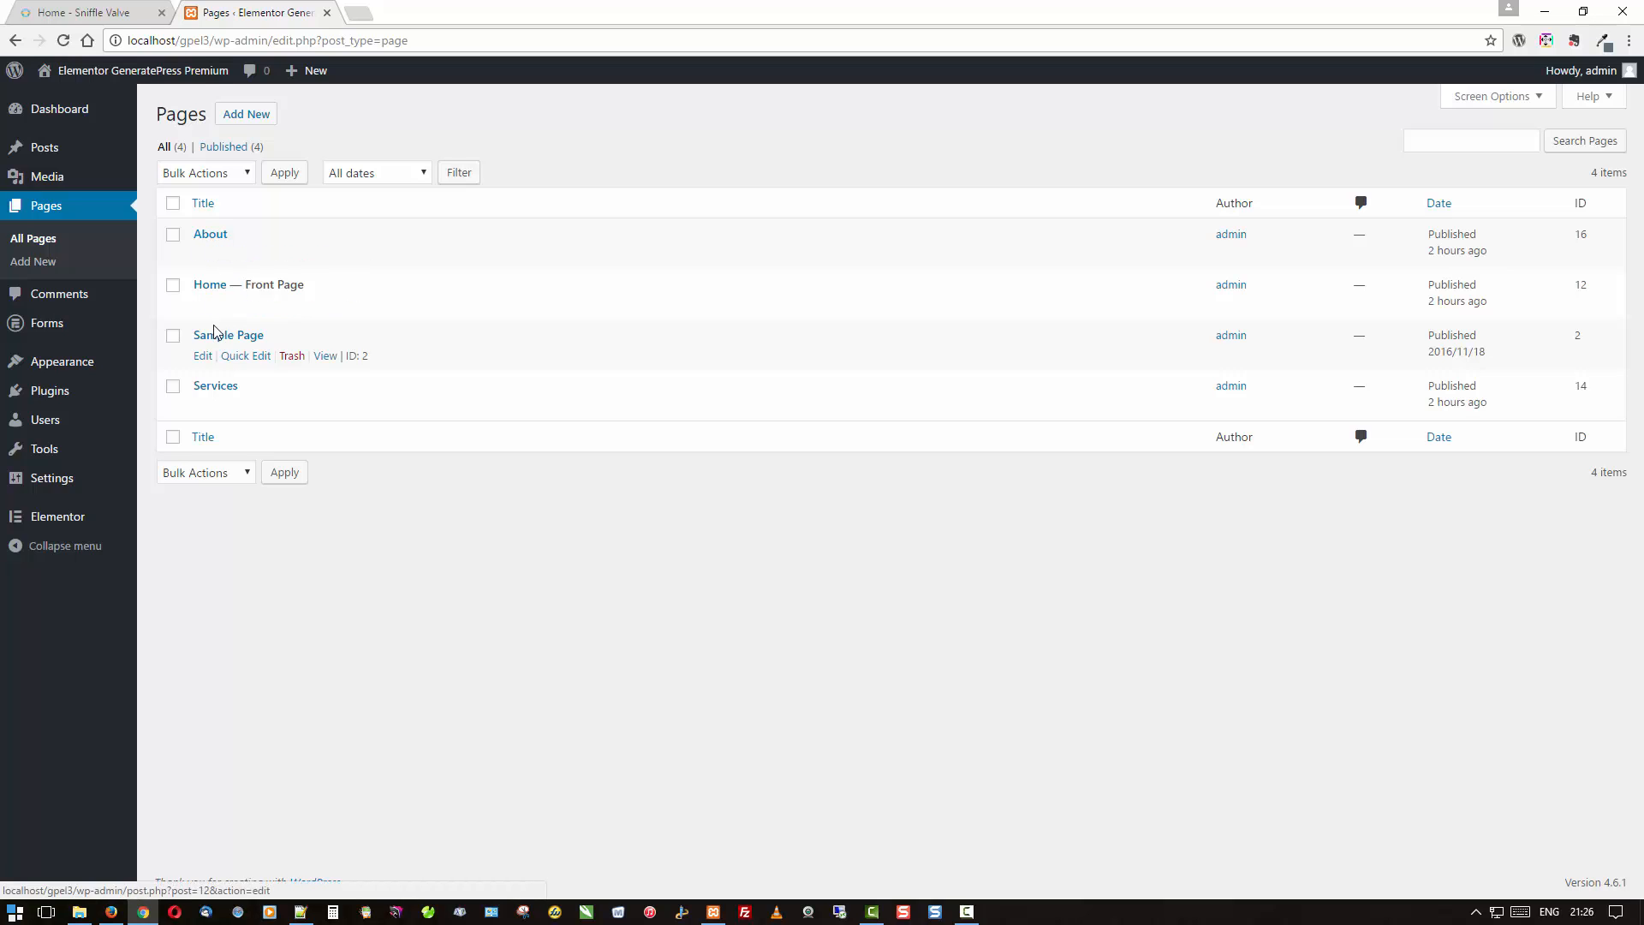
pyautogui.click(61, 367)
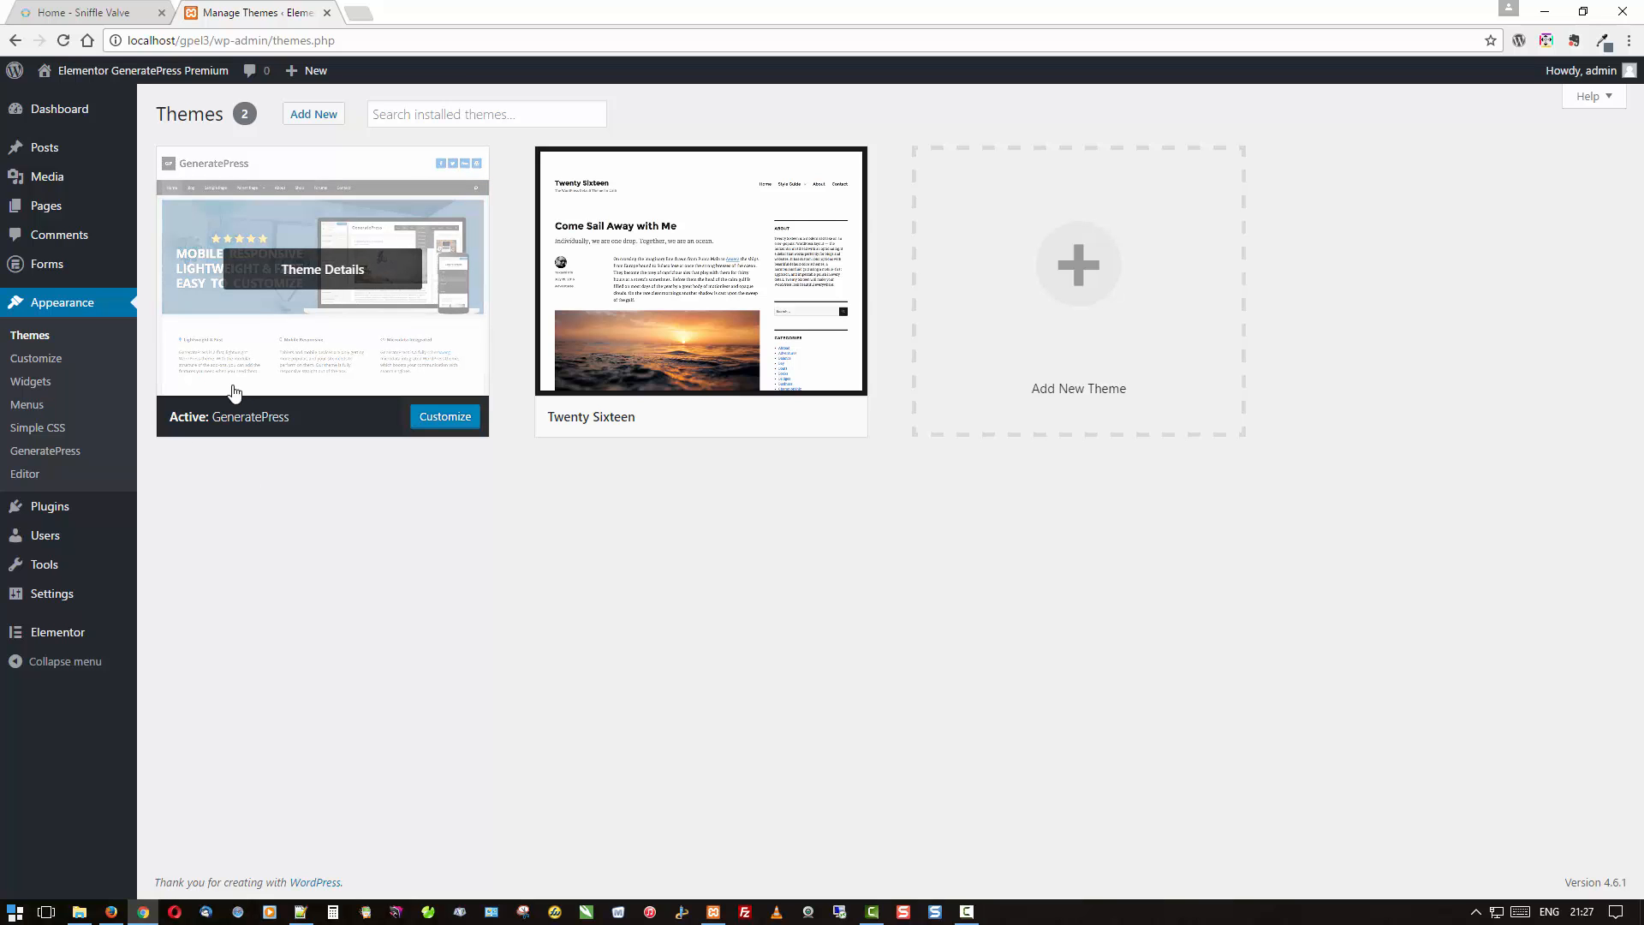
pyautogui.click(45, 506)
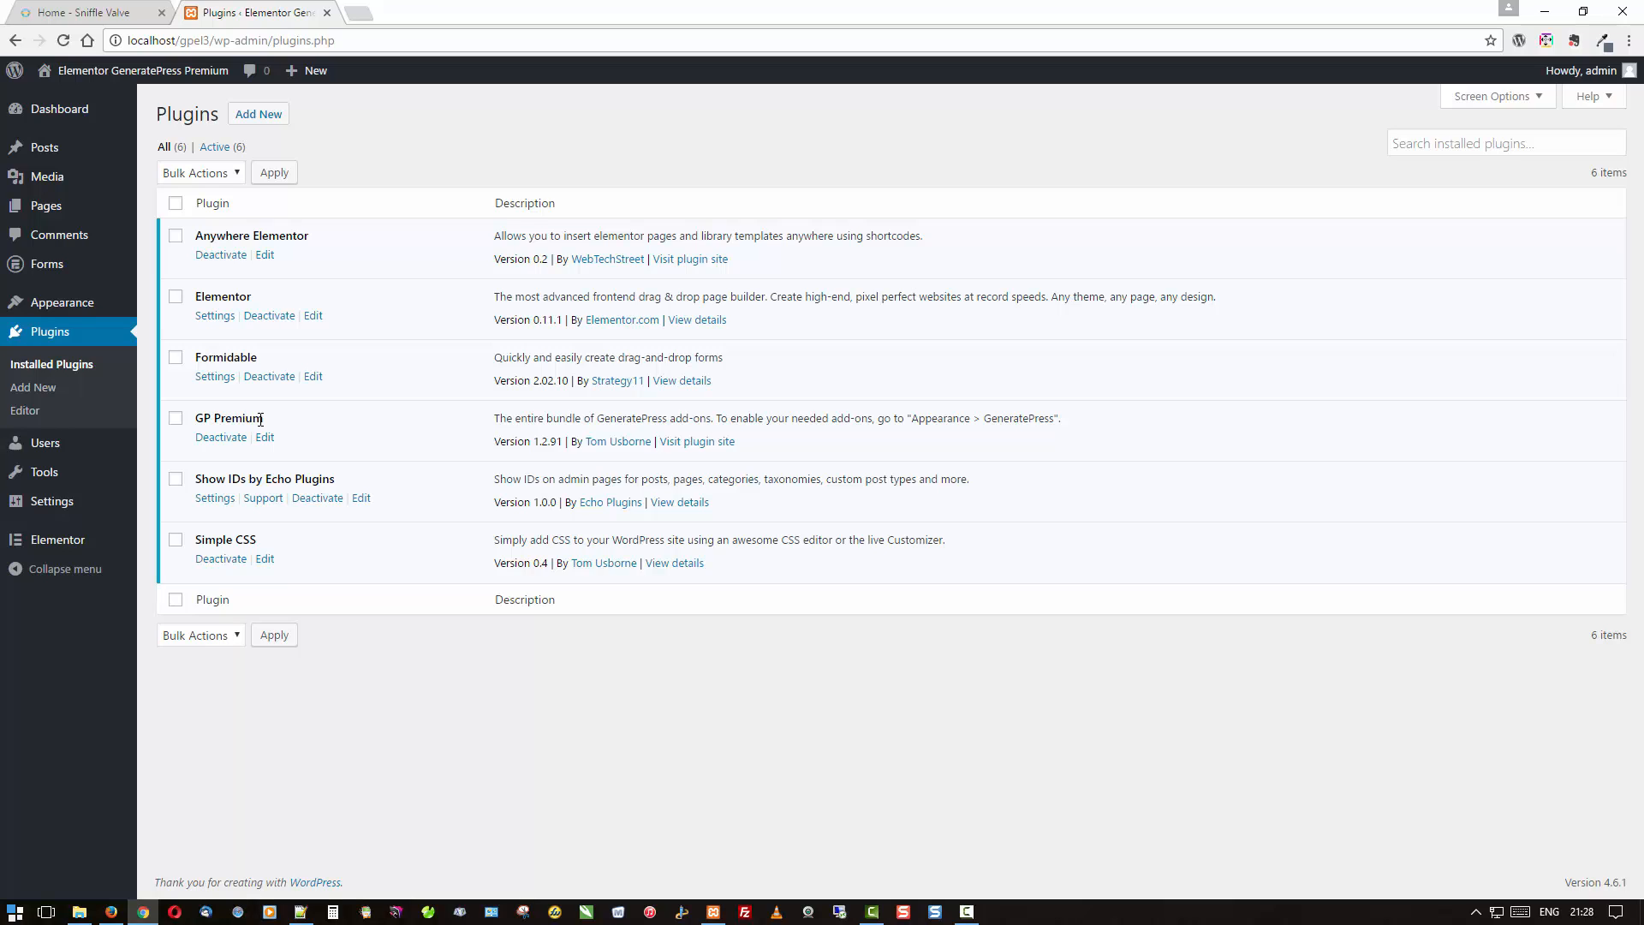
pyautogui.click(70, 496)
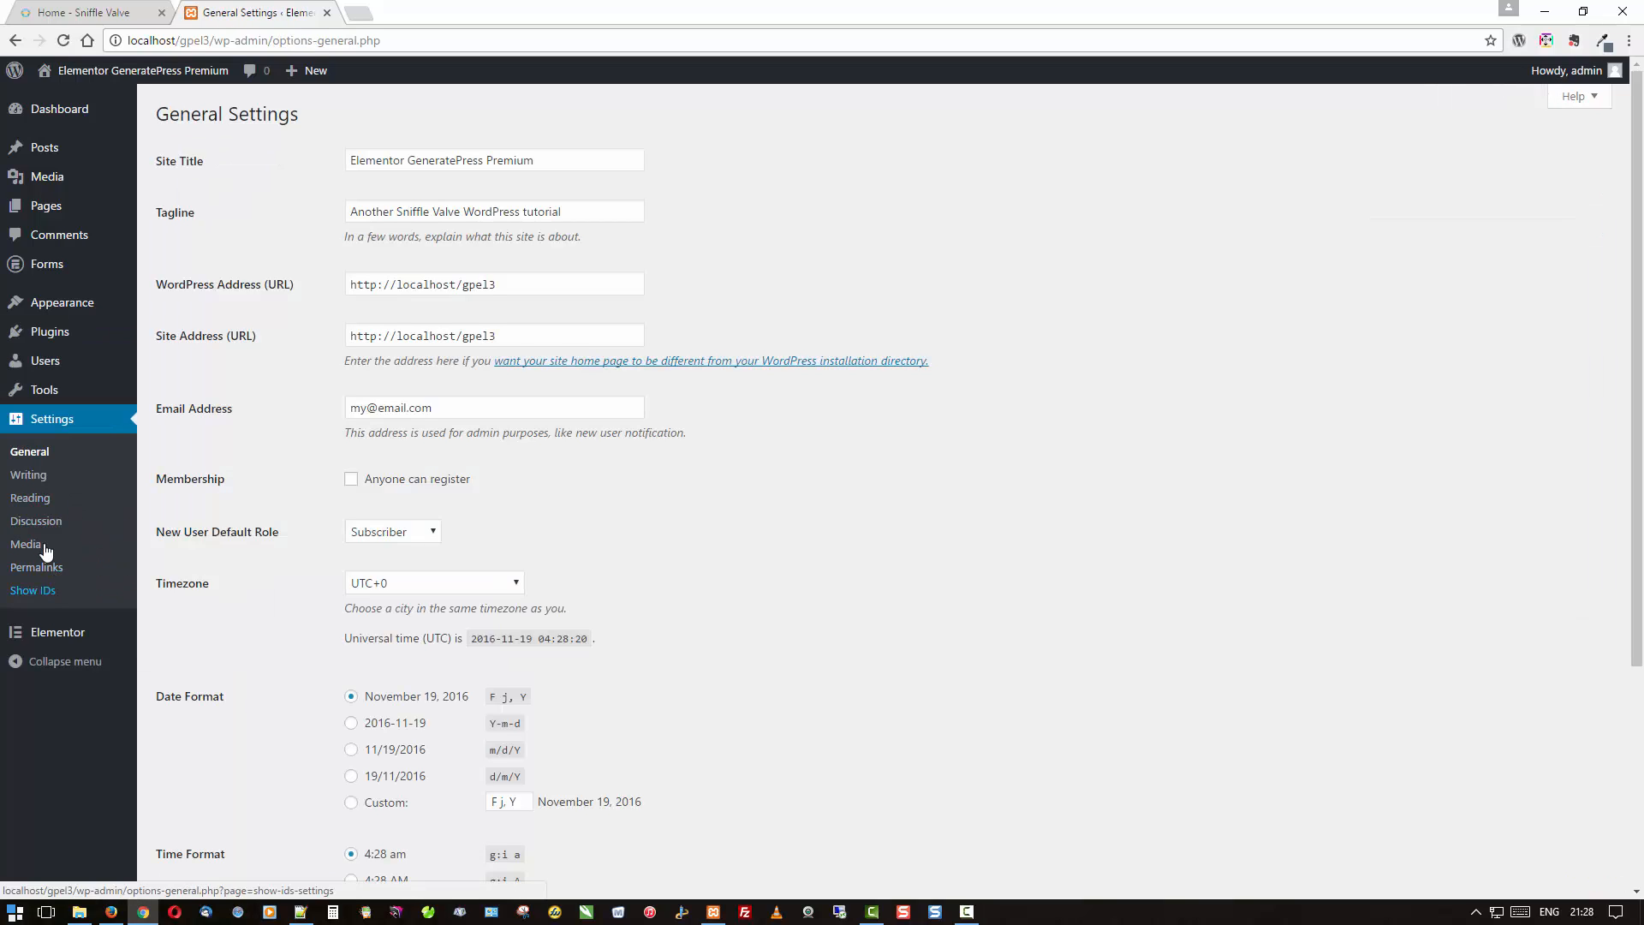
pyautogui.click(30, 498)
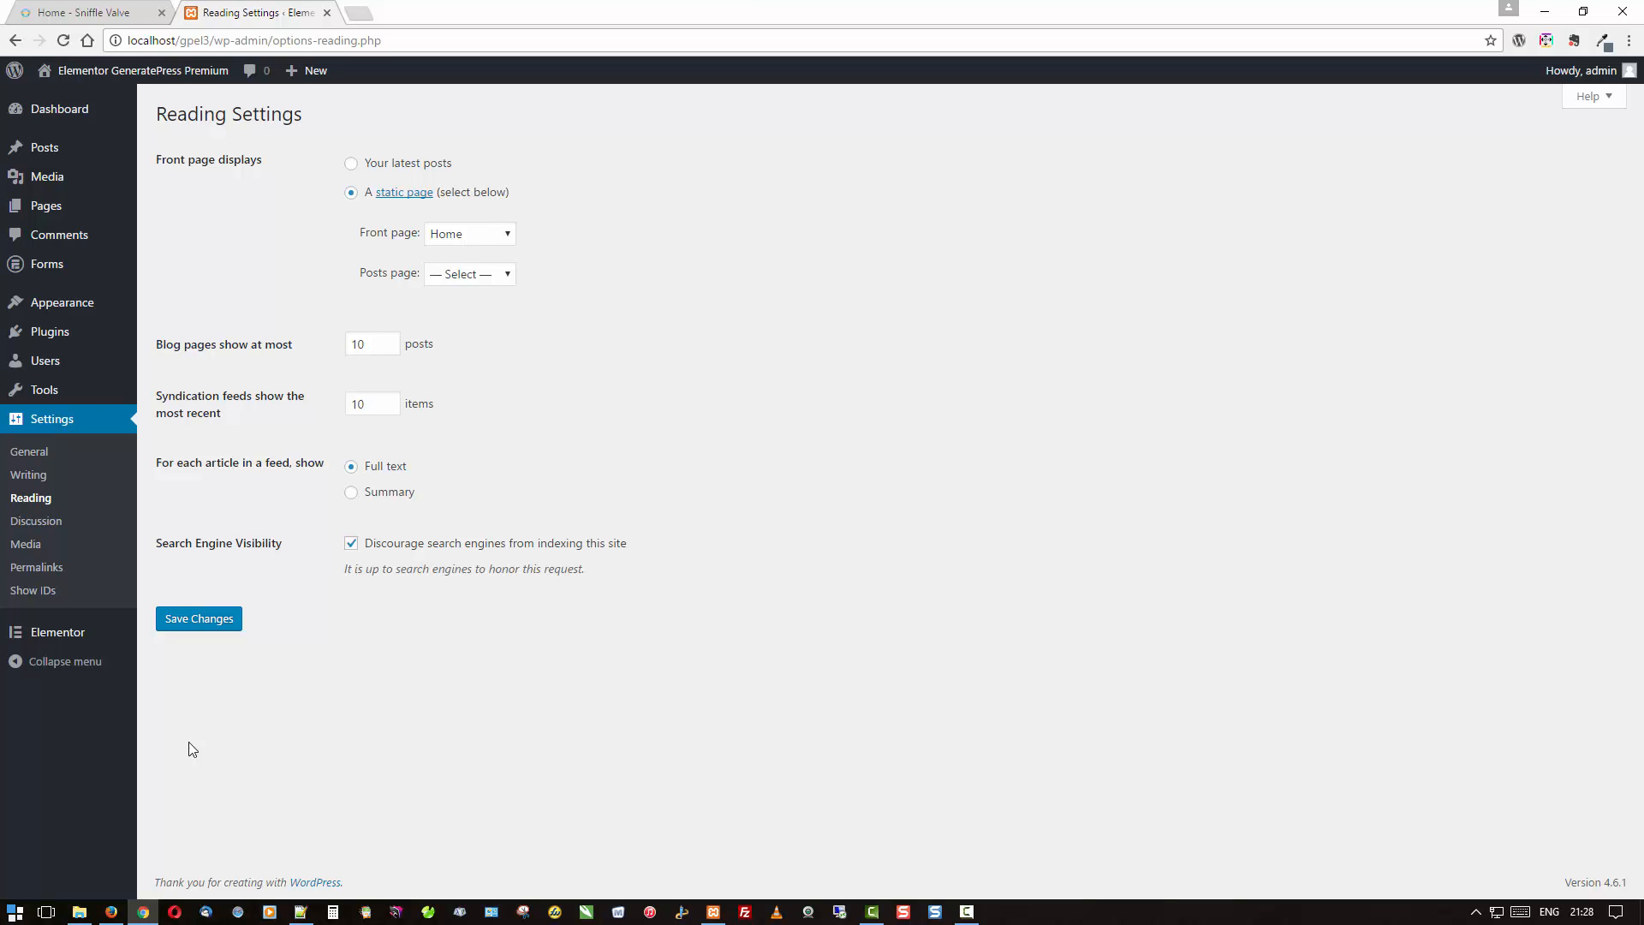
# Switch to Firefox and look over the site's front page from the header down to the footer.
pyautogui.click(111, 911)
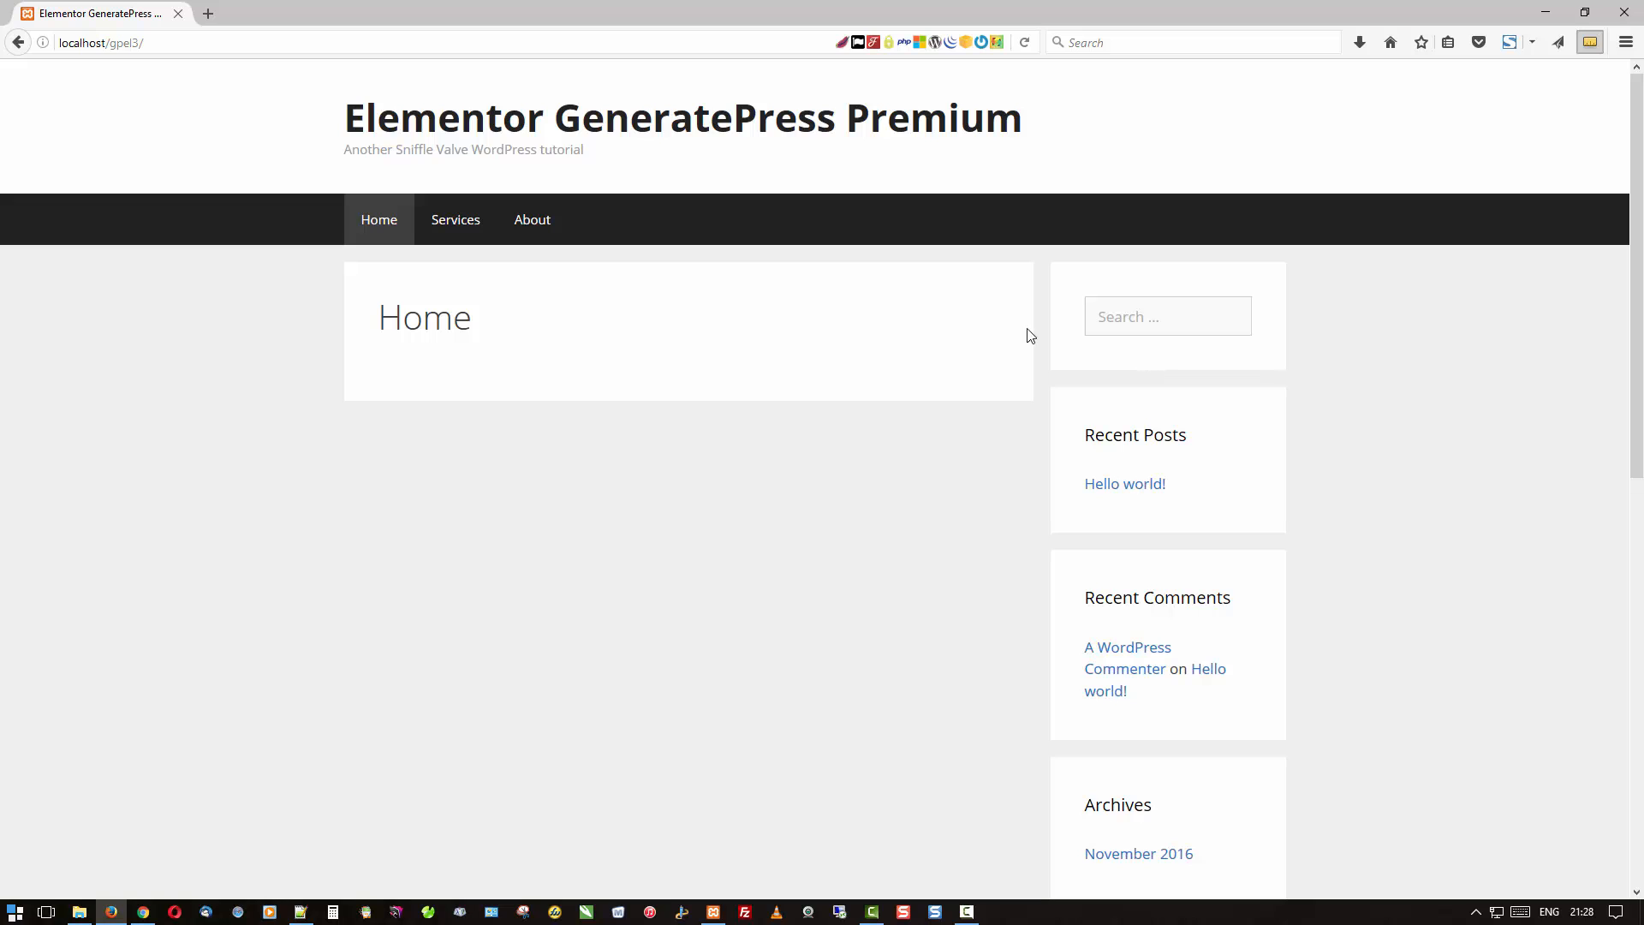
pyautogui.scroll(-10, 853, 602)
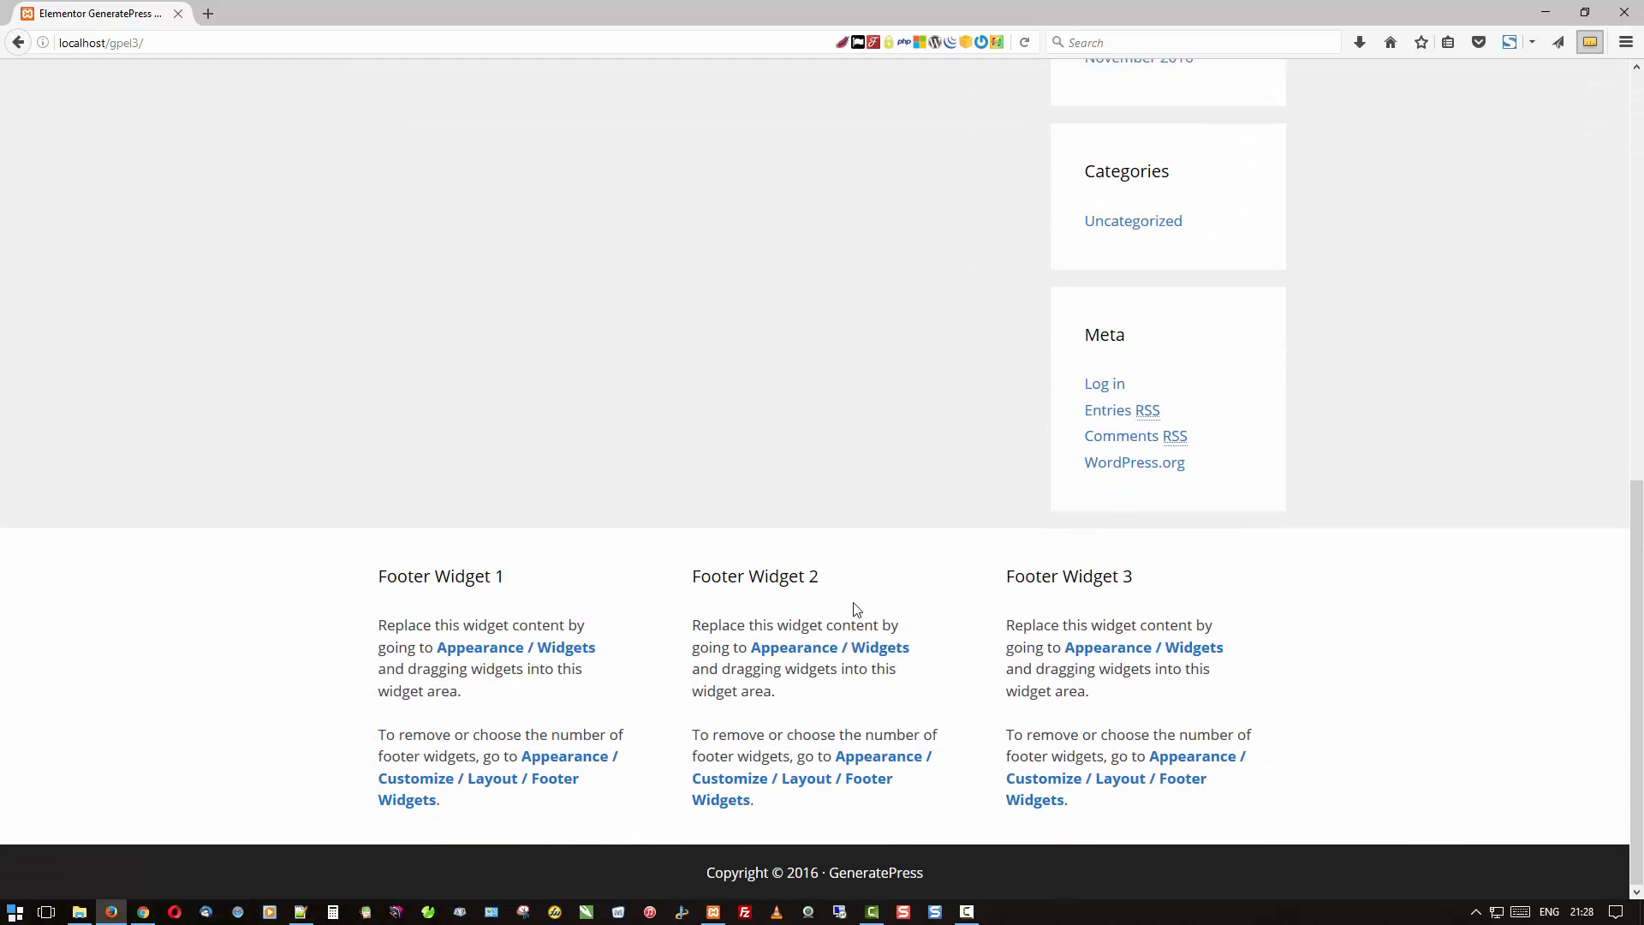
pyautogui.scroll(10, 852, 667)
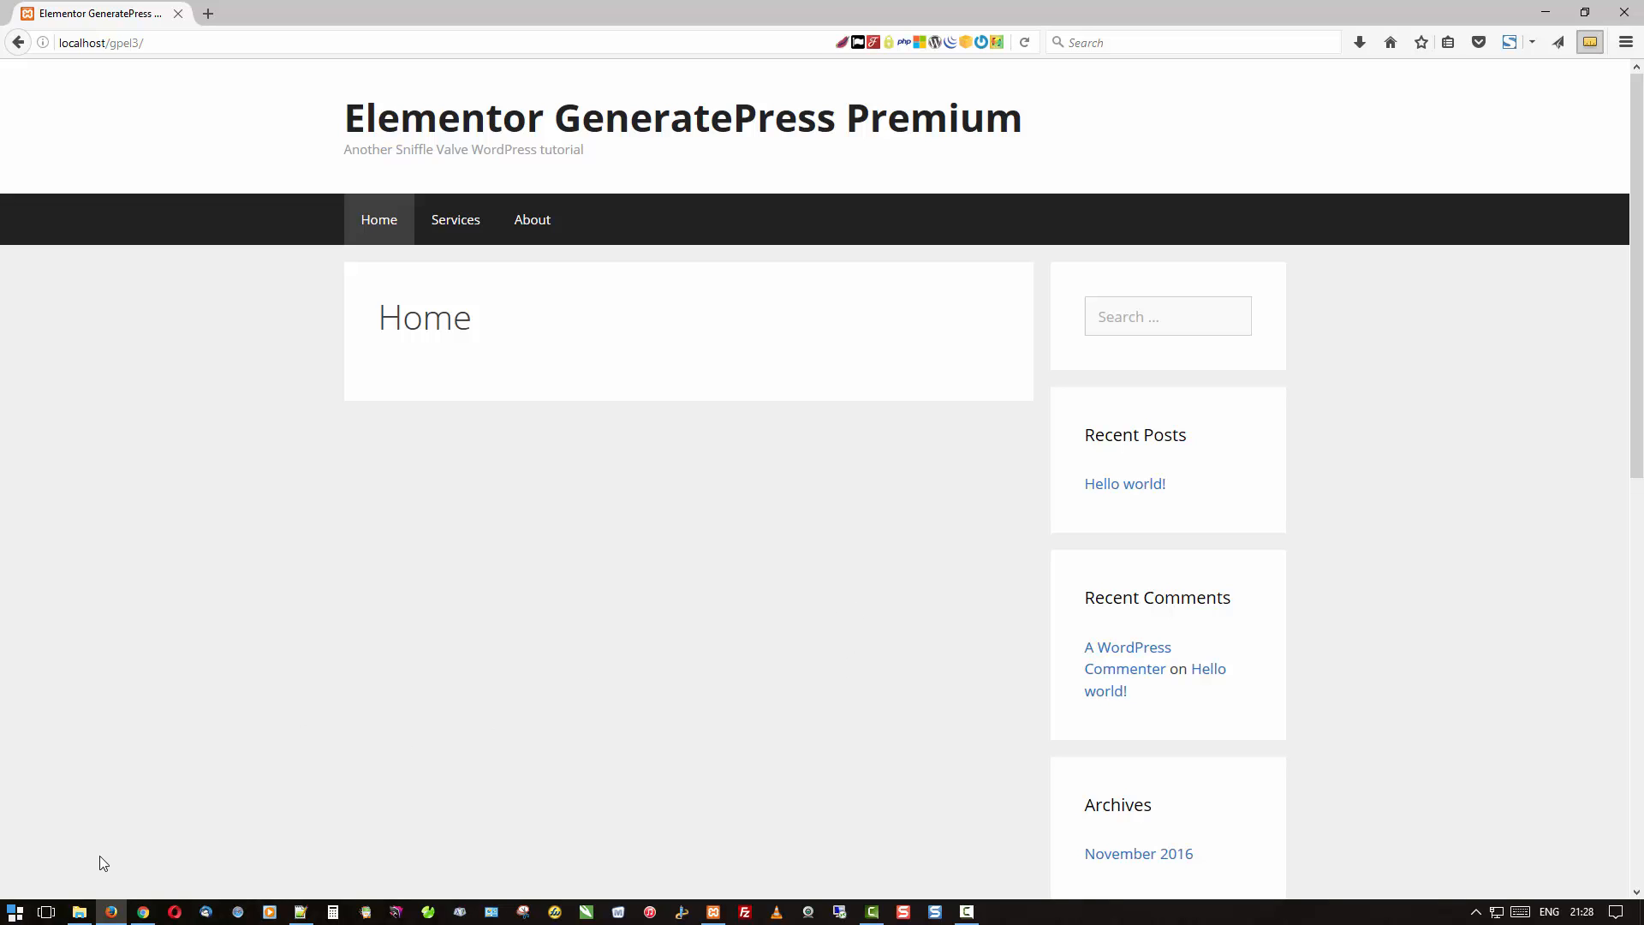
# Switch back to Chrome and set the container's content layout to One Container in the theme Customizer.
pyautogui.click(143, 913)
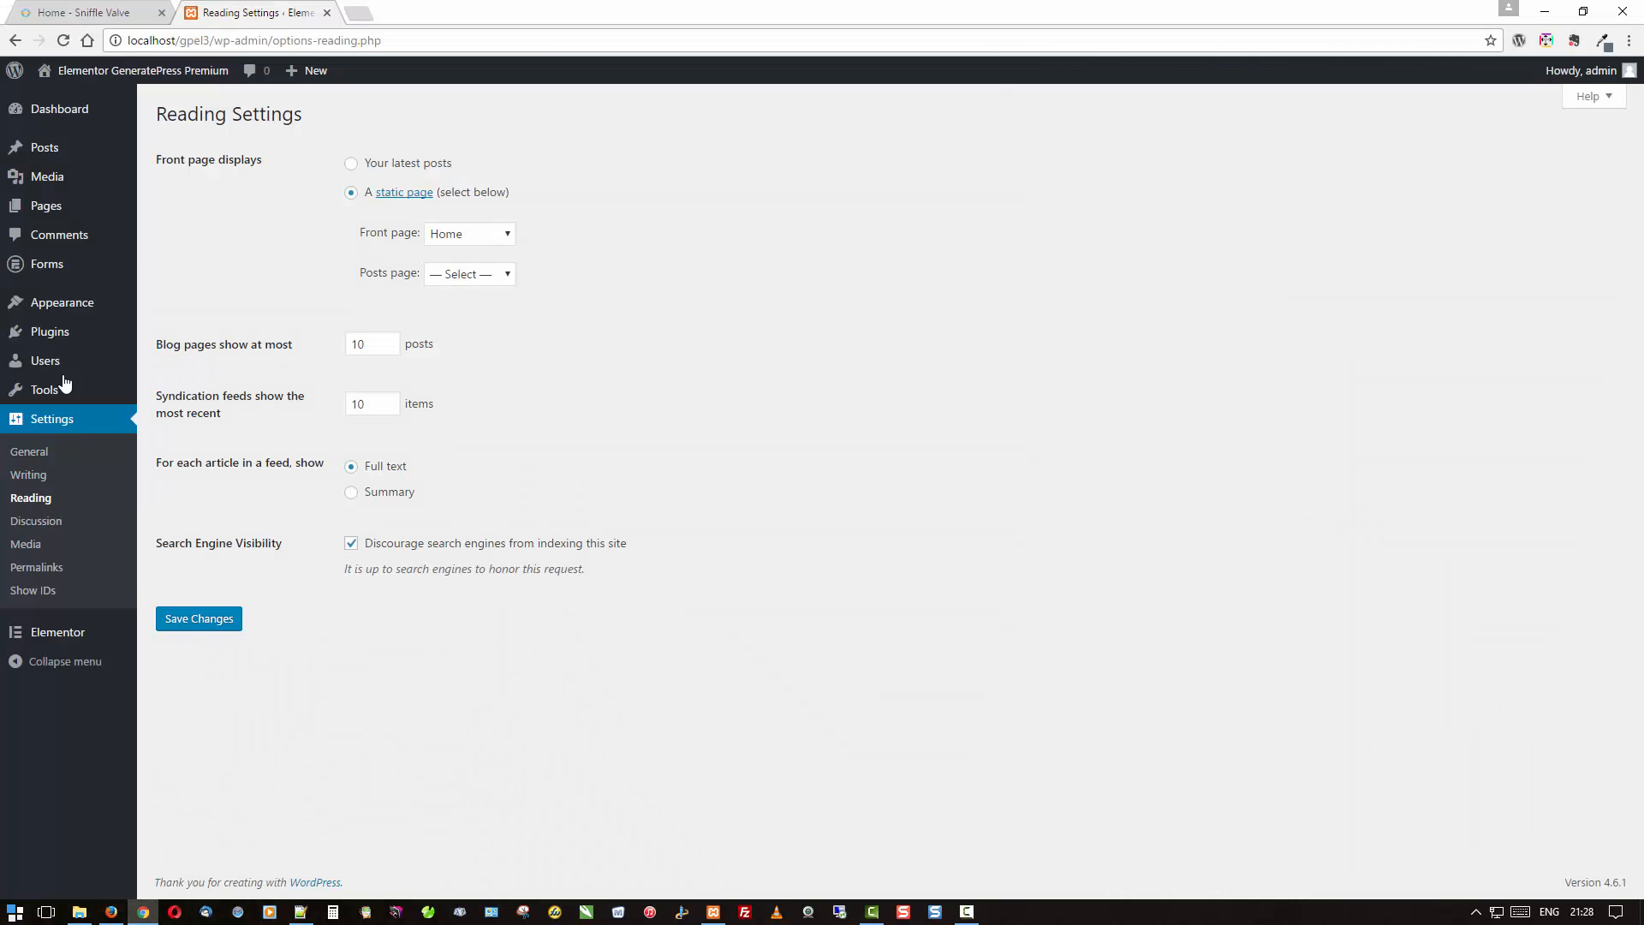
pyautogui.moveTo(56, 315)
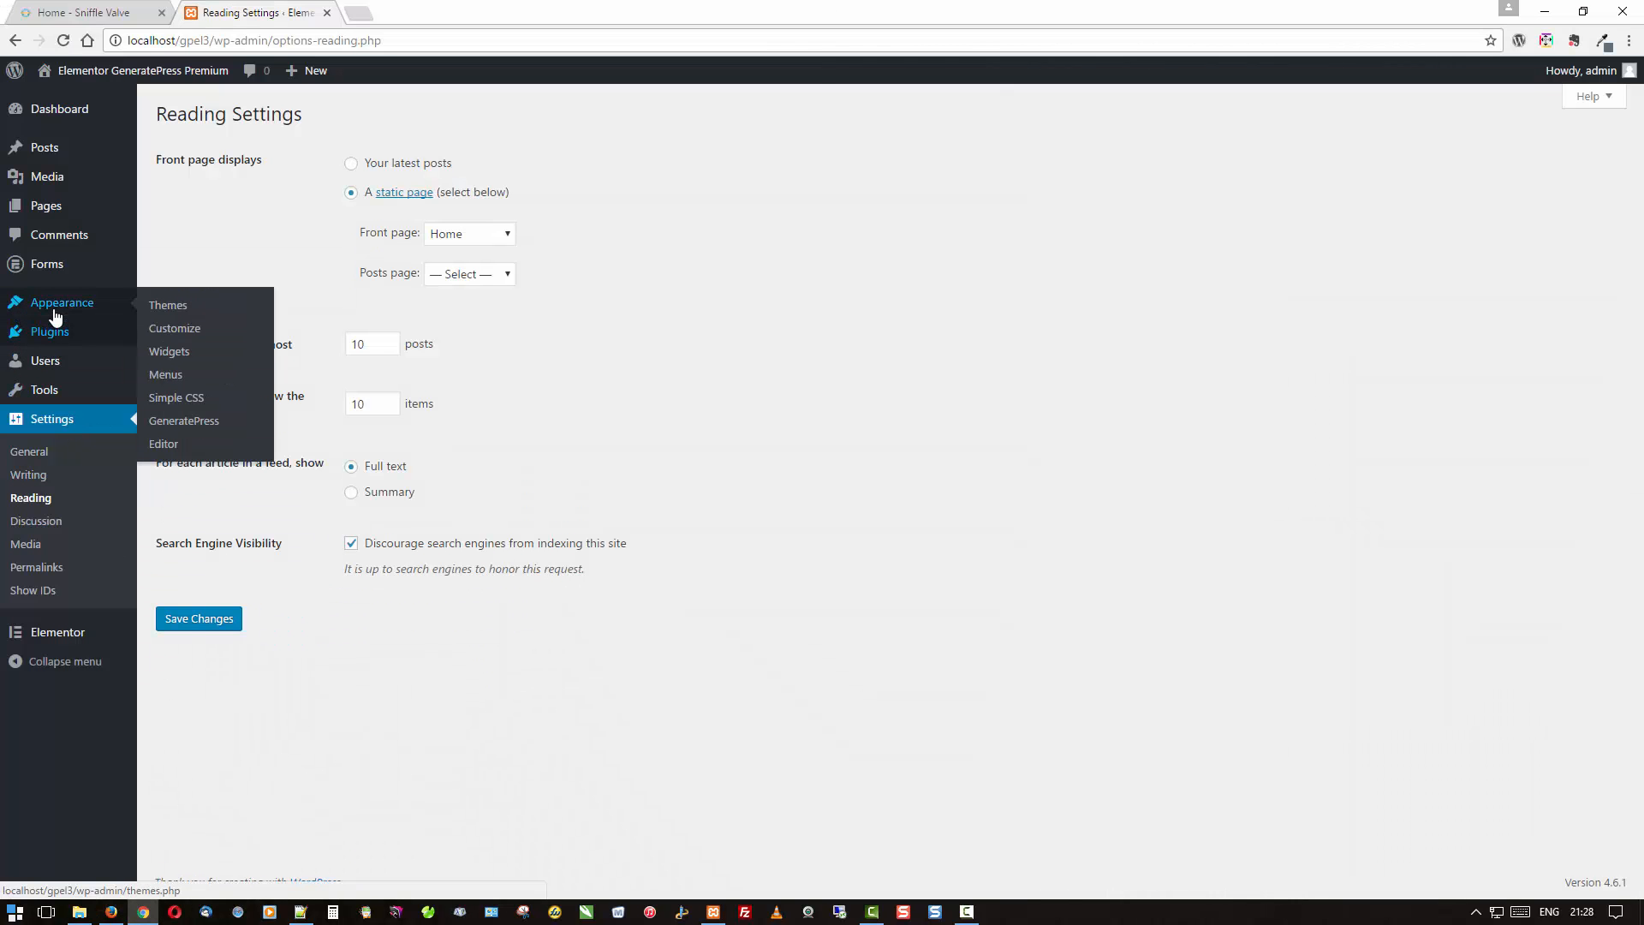
pyautogui.click(167, 332)
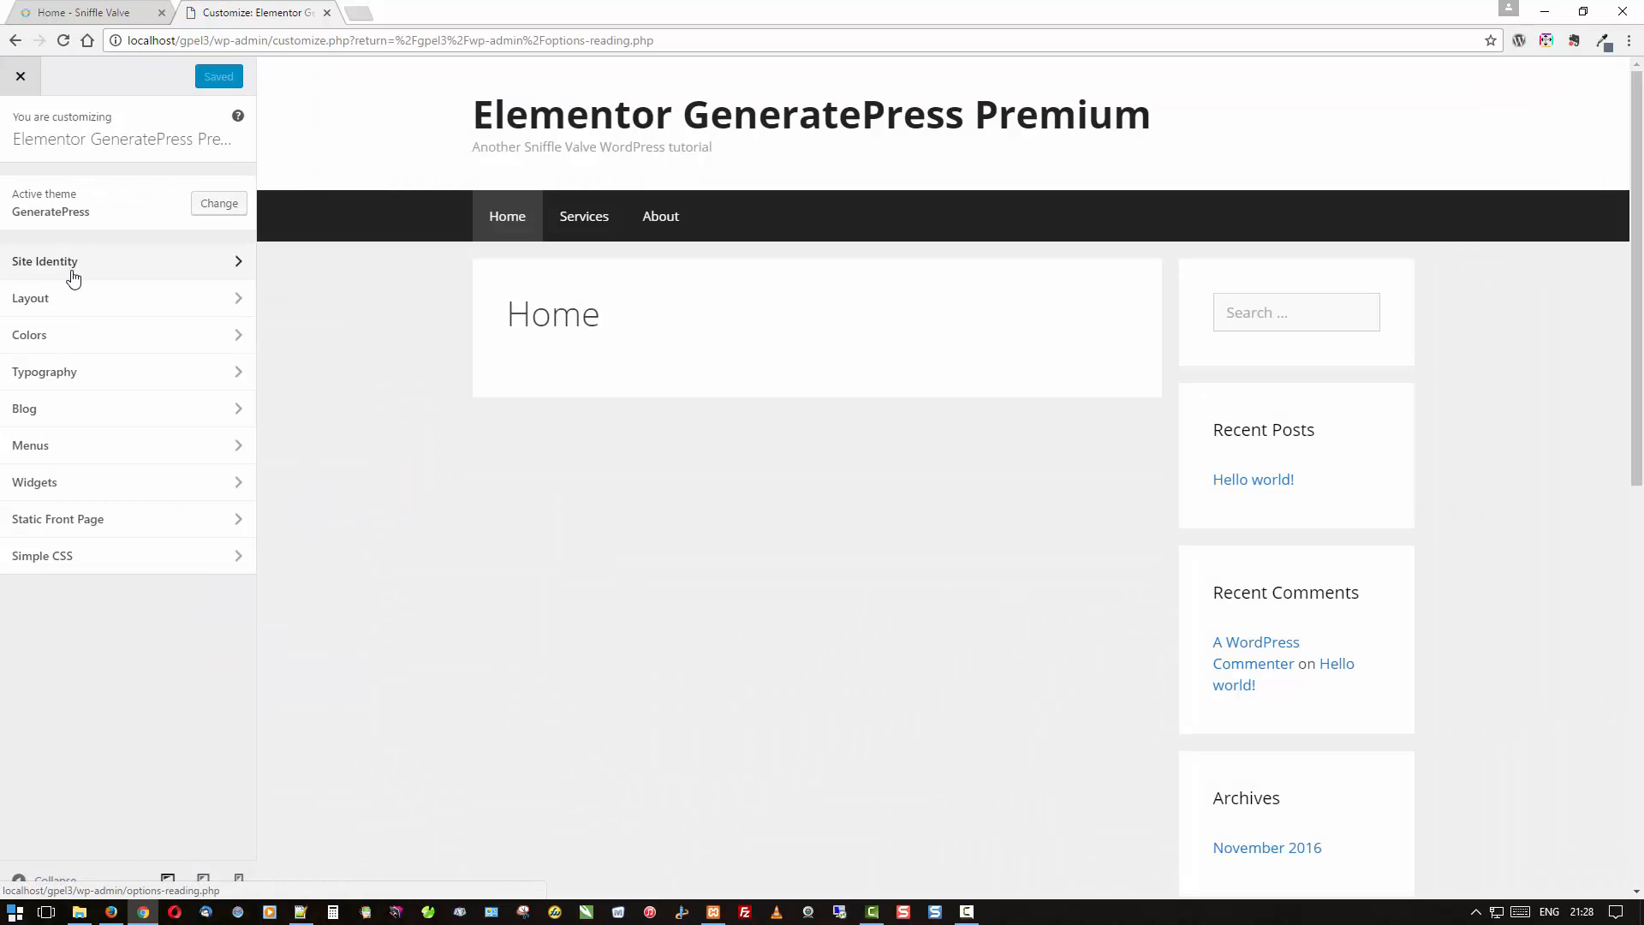
pyautogui.click(72, 301)
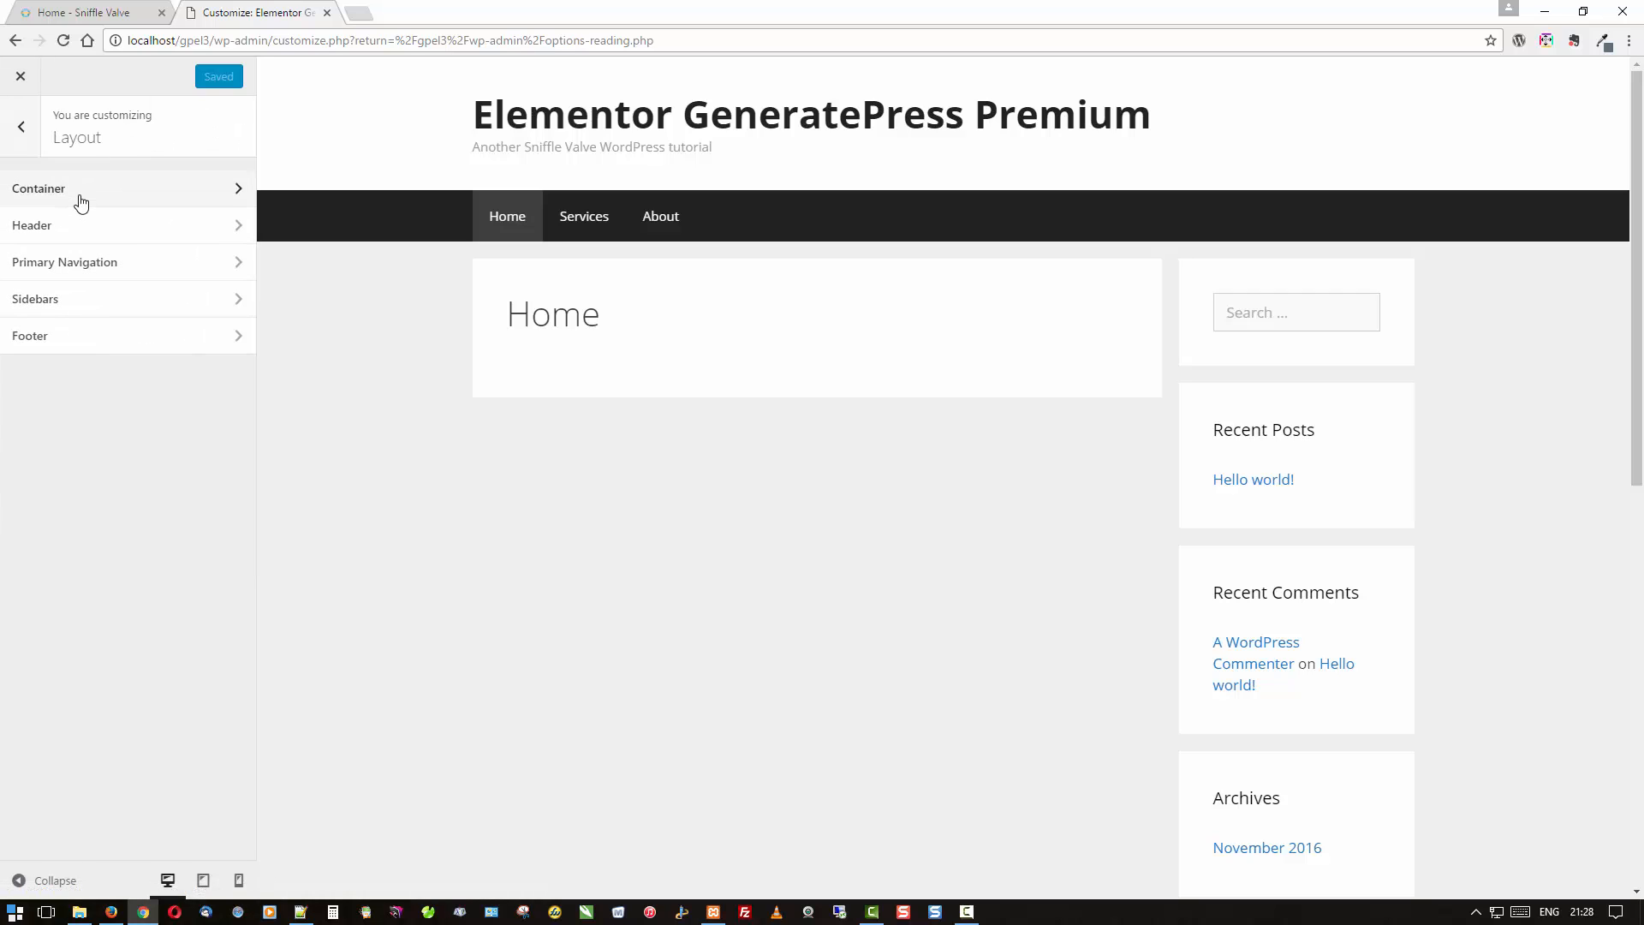
pyautogui.click(77, 190)
pyautogui.click(79, 275)
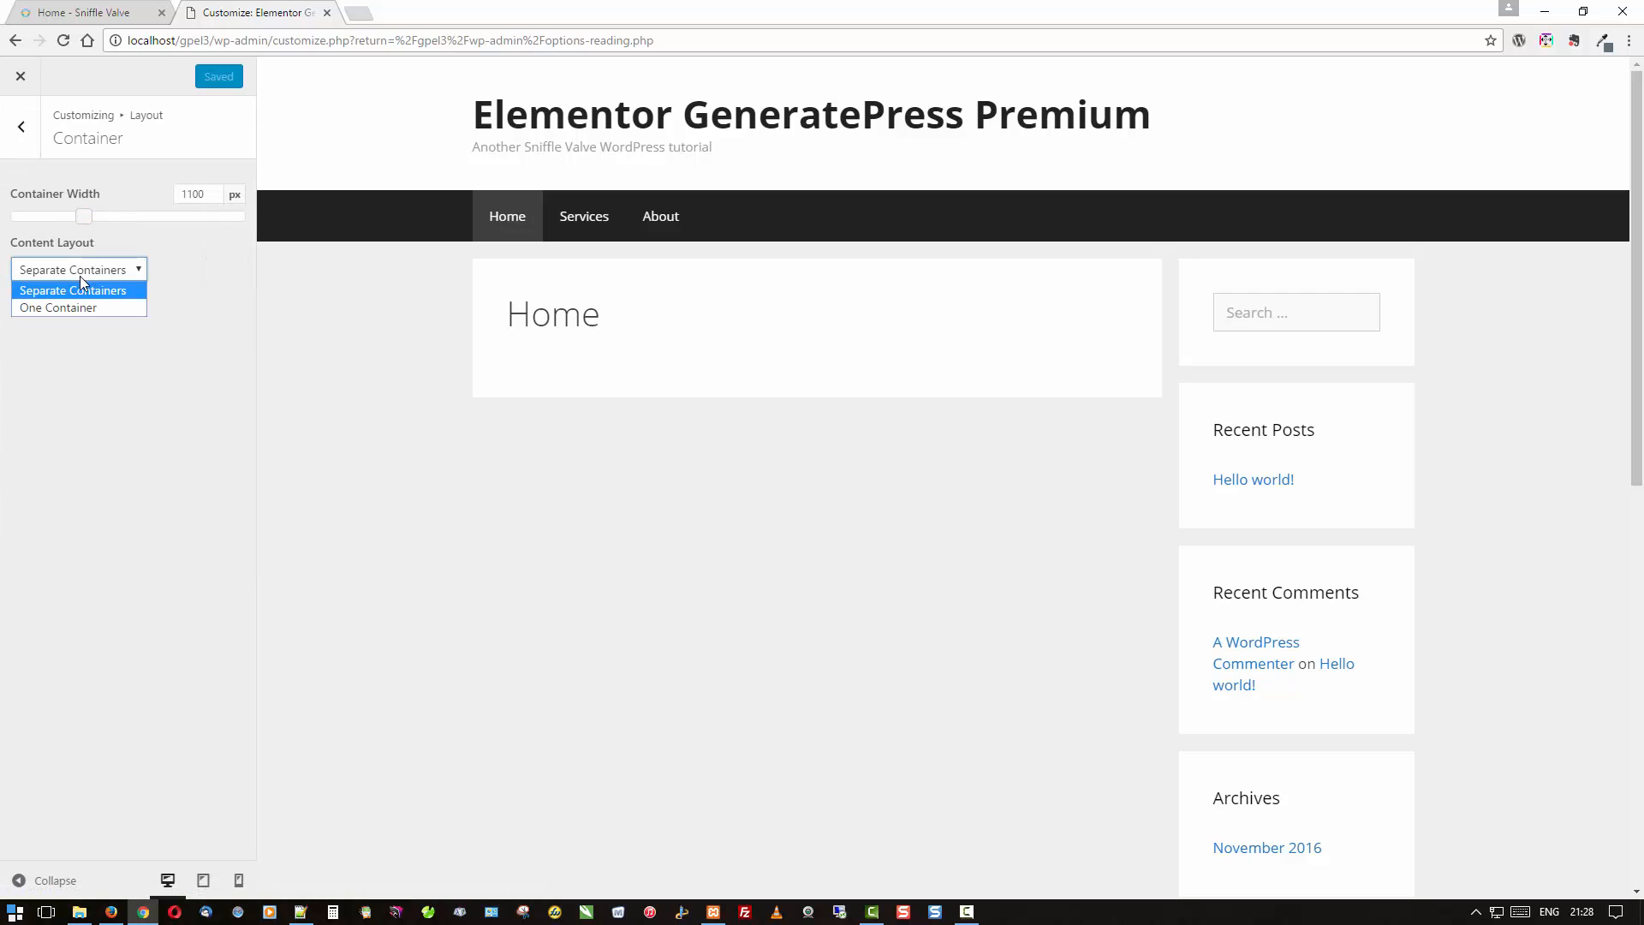
pyautogui.click(77, 311)
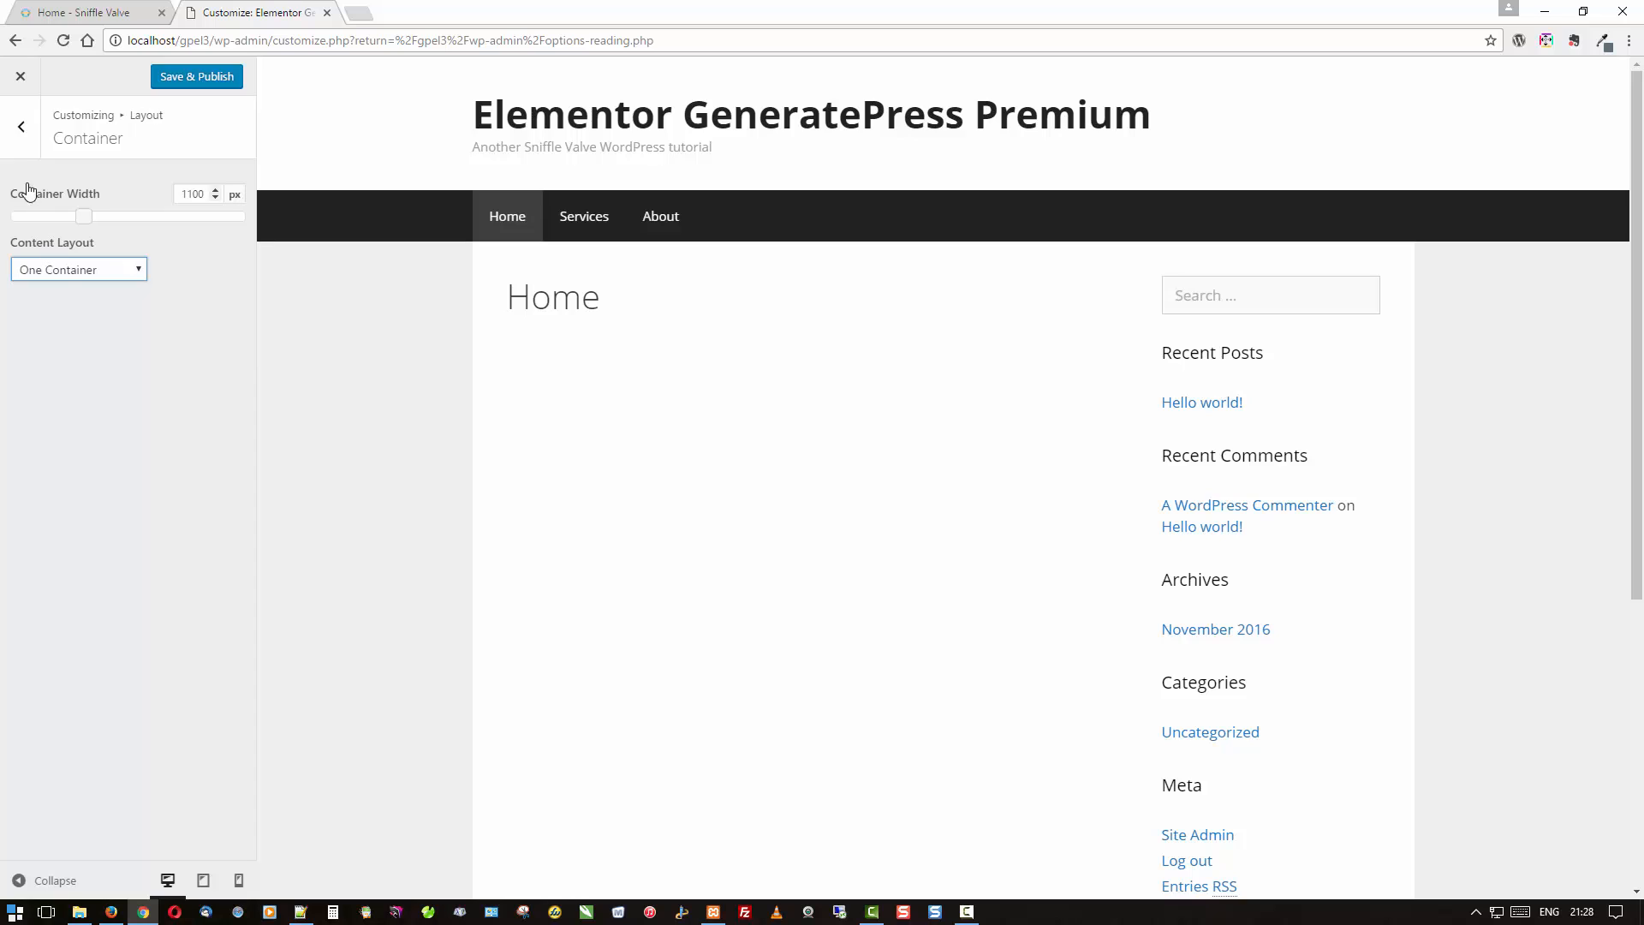
pyautogui.click(21, 140)
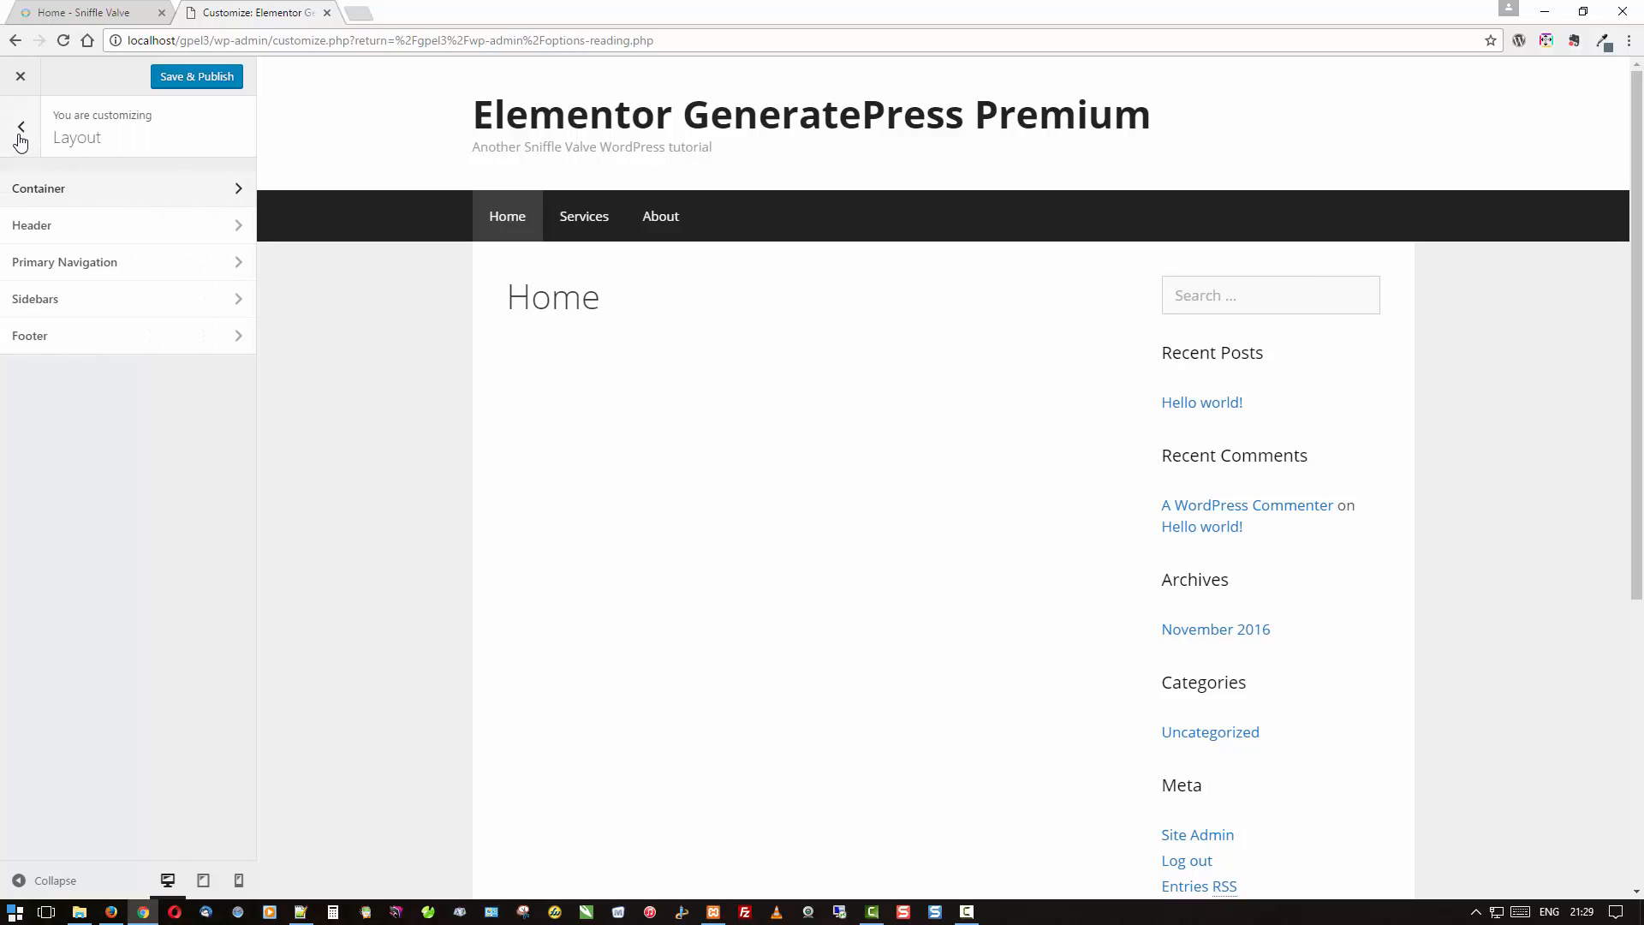
# In the footer layout settings, enable the back to top button and set the number of footer widgets to 0.
pyautogui.click(60, 340)
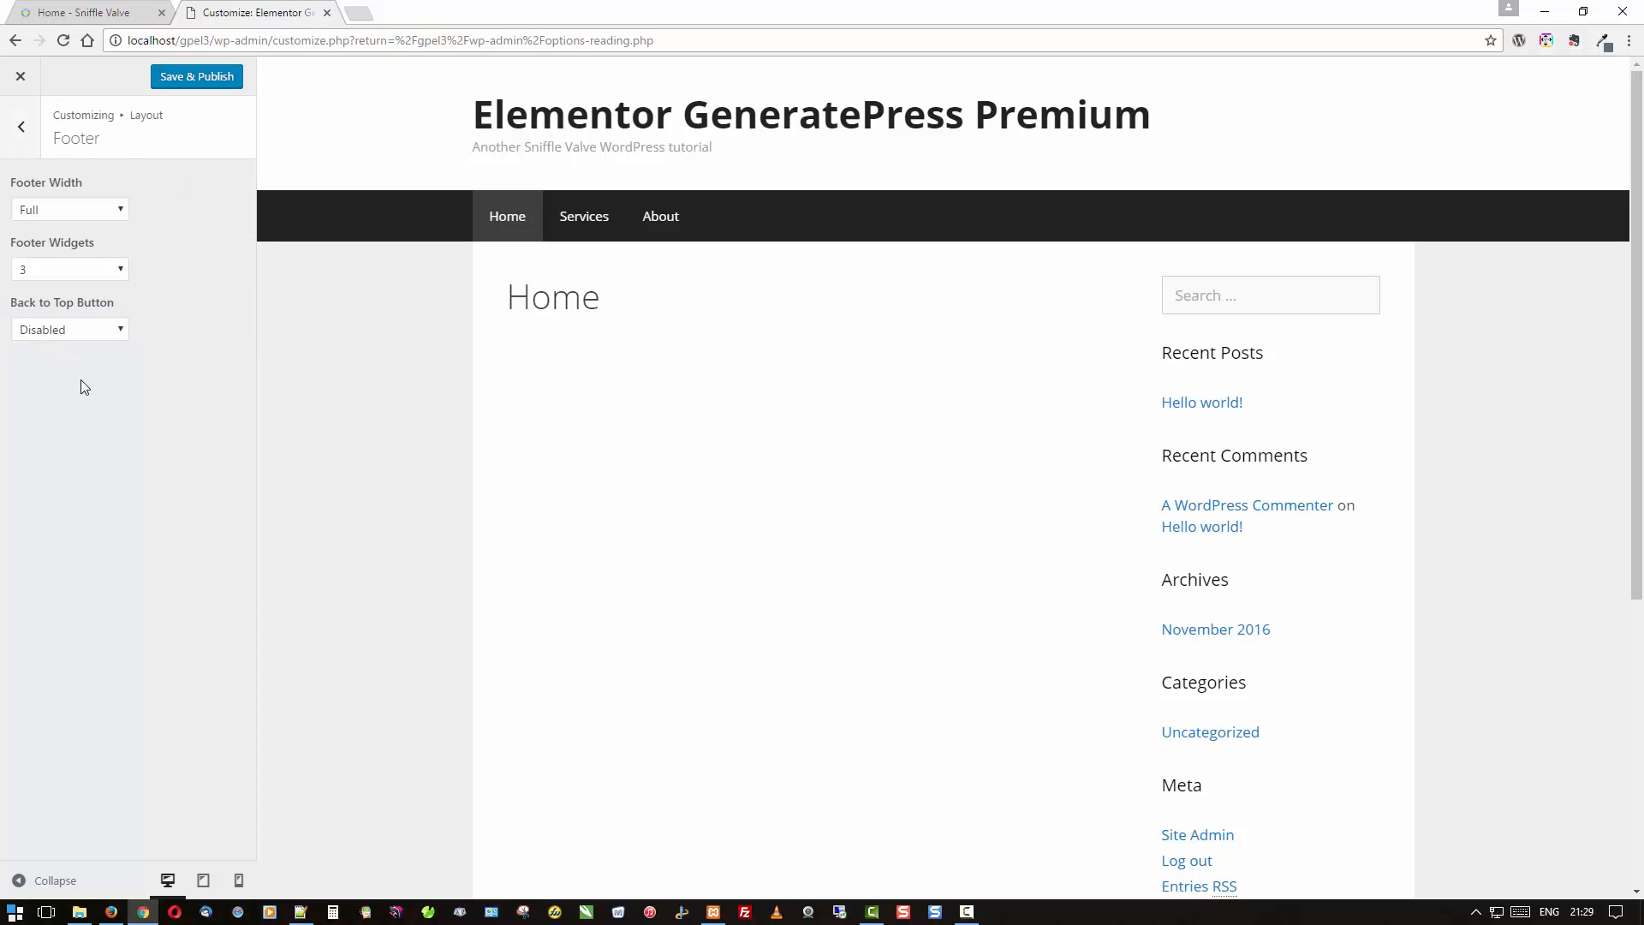
pyautogui.click(76, 334)
pyautogui.click(74, 348)
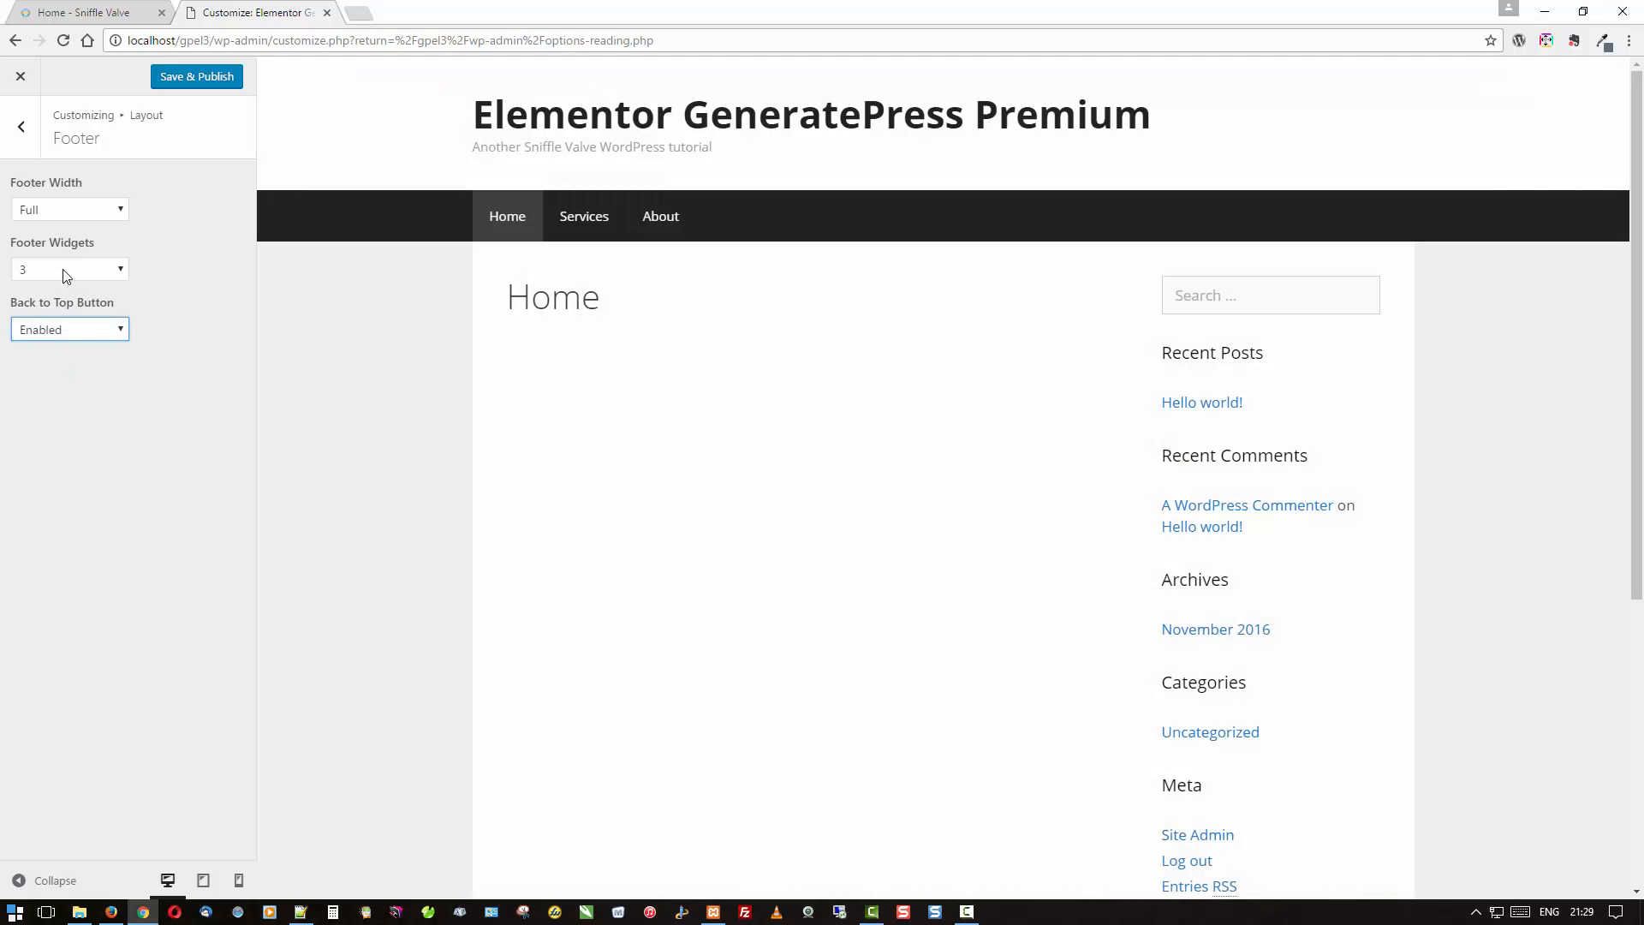
pyautogui.click(64, 270)
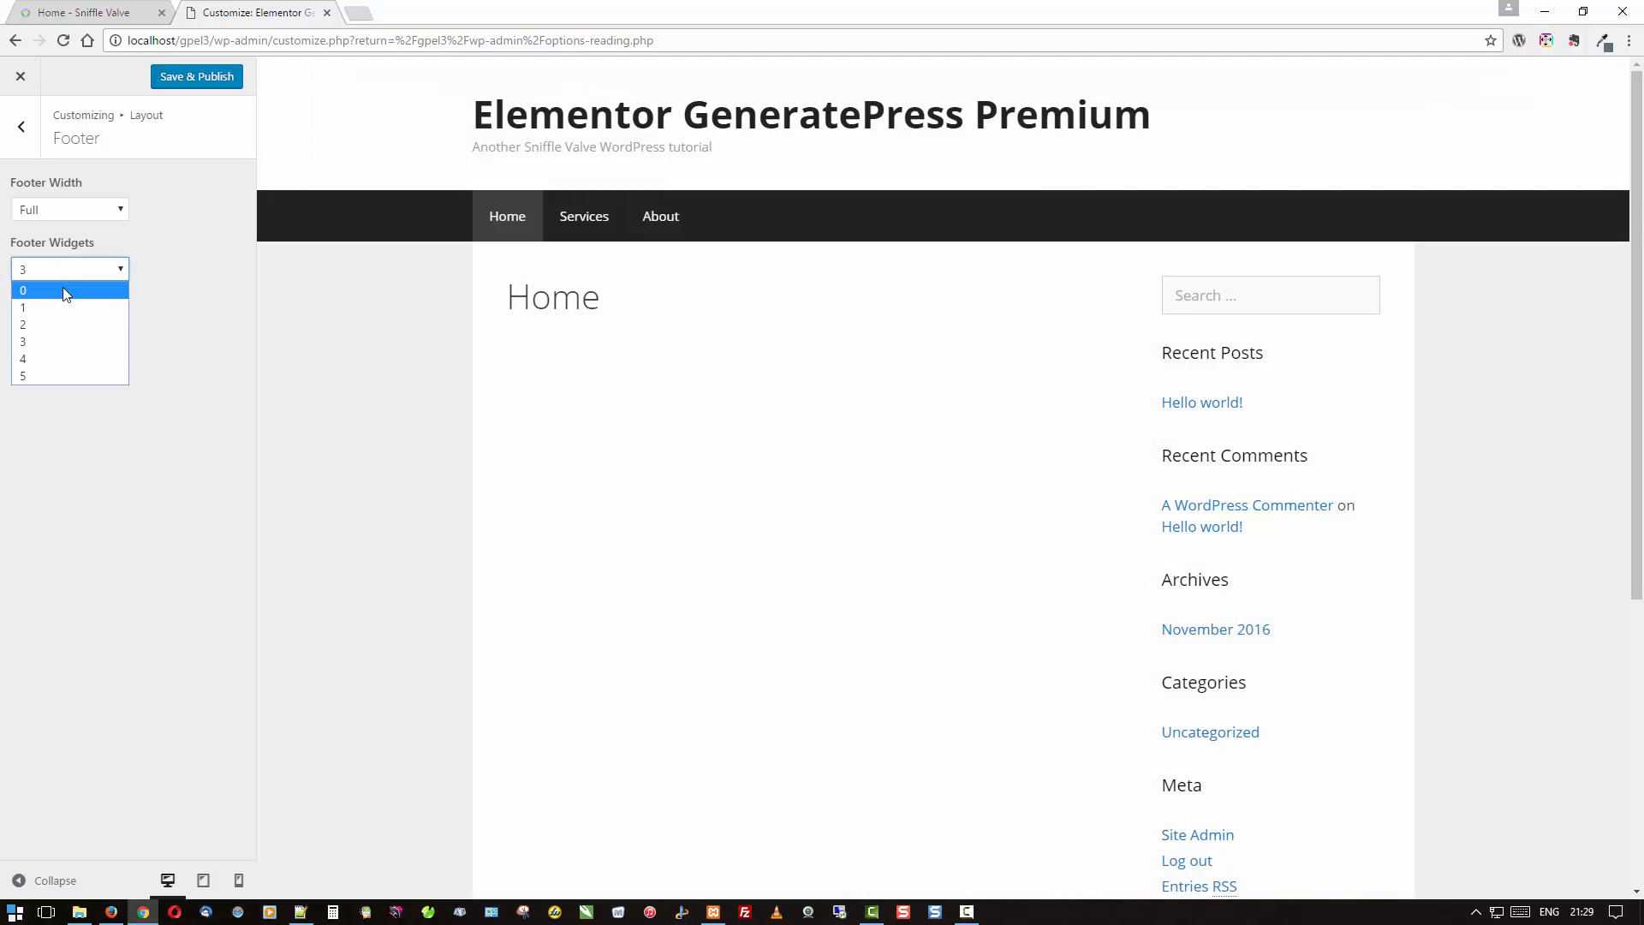
pyautogui.click(65, 291)
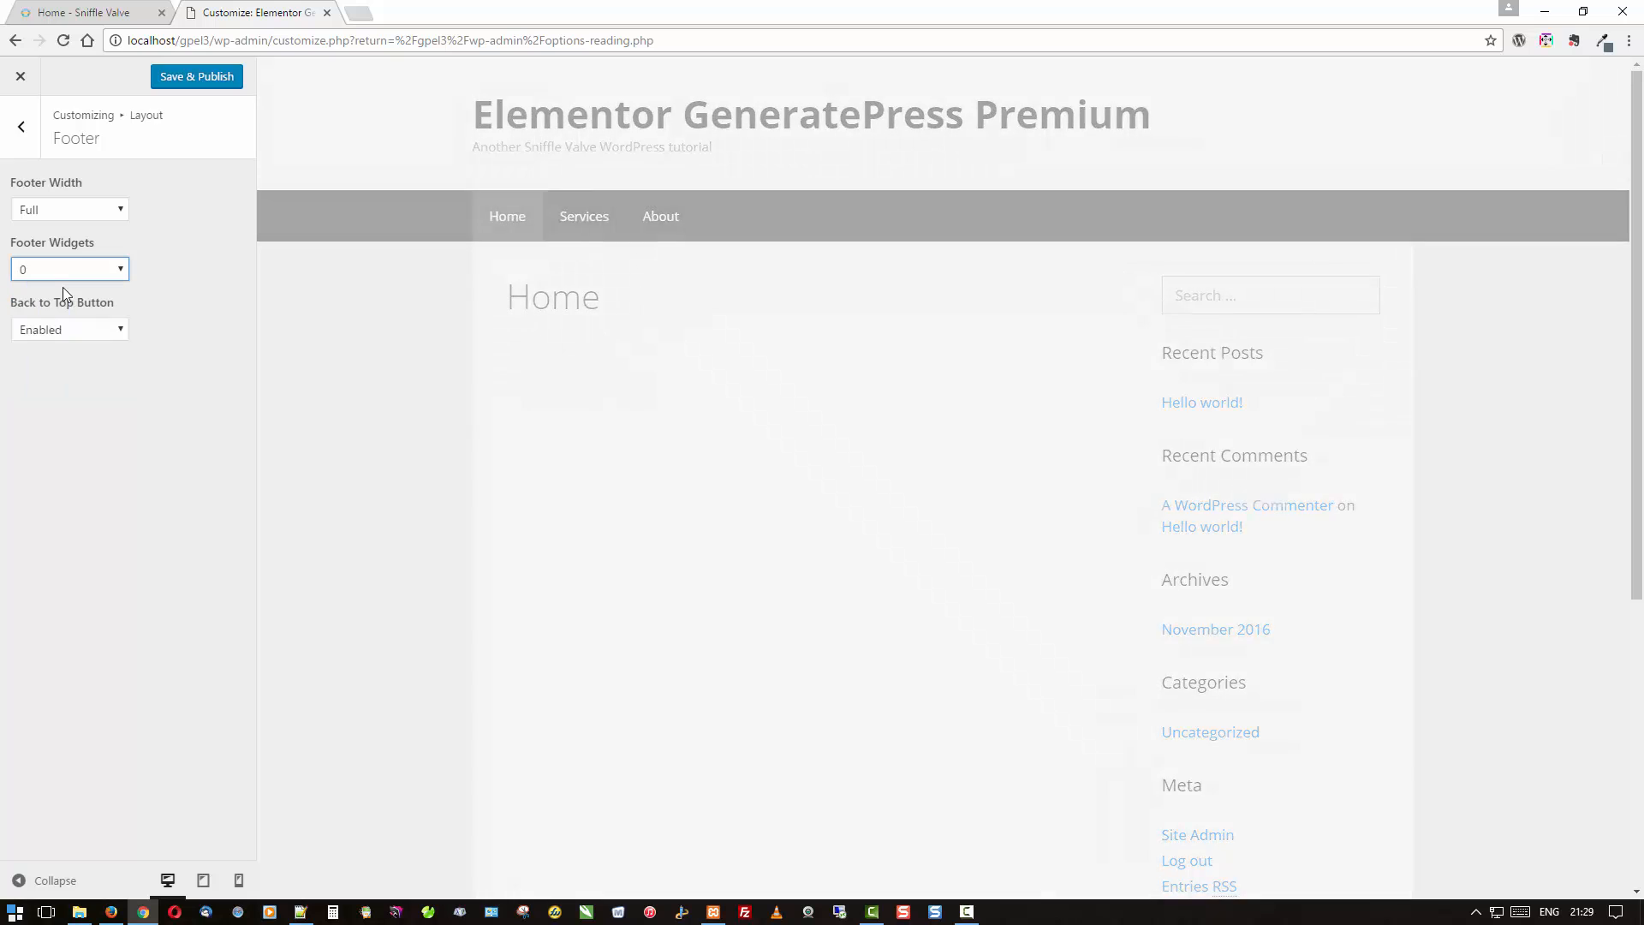
pyautogui.click(25, 126)
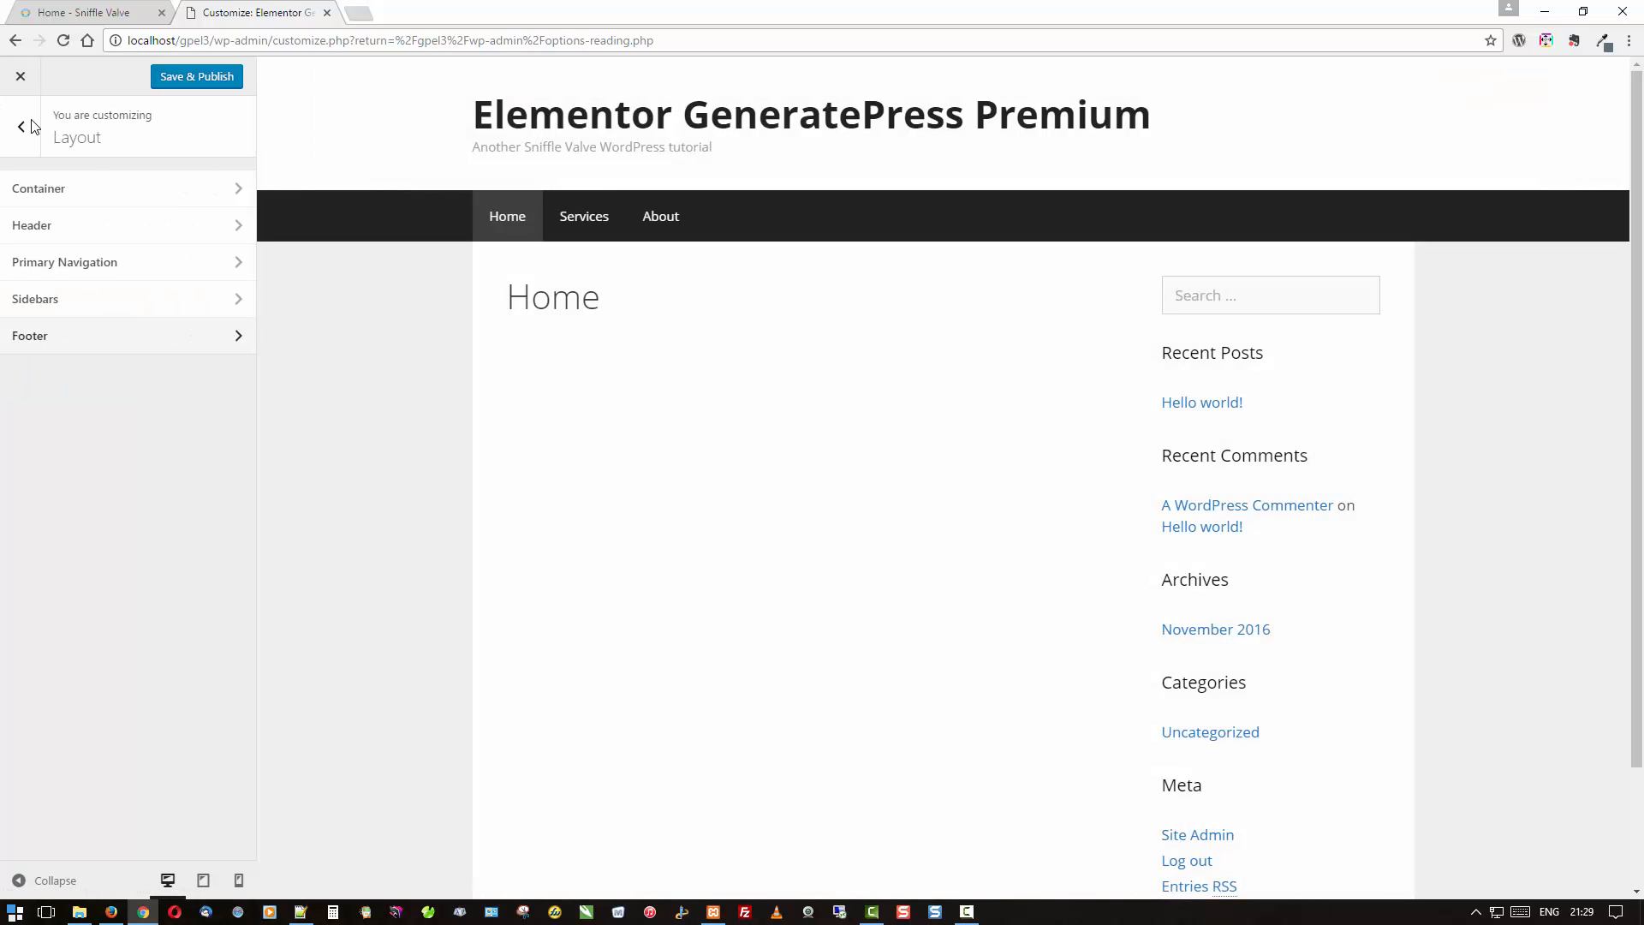
# Set the sidebar layout to Content (no sidebars) and publish the Customizer changes.
pyautogui.click(38, 300)
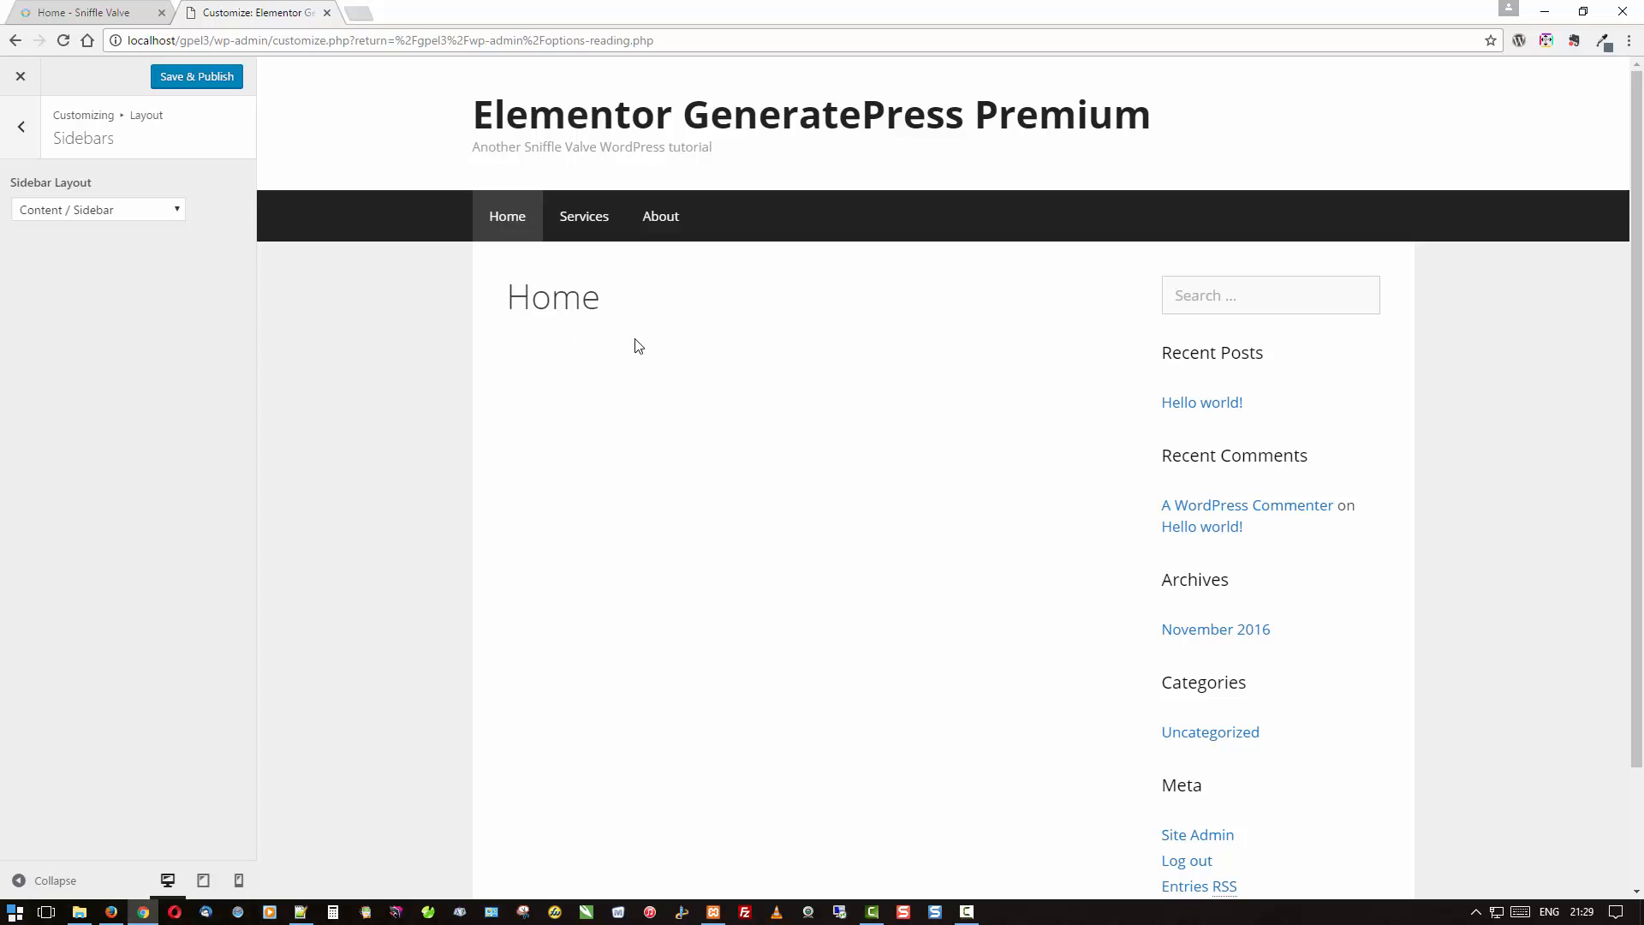
pyautogui.click(100, 210)
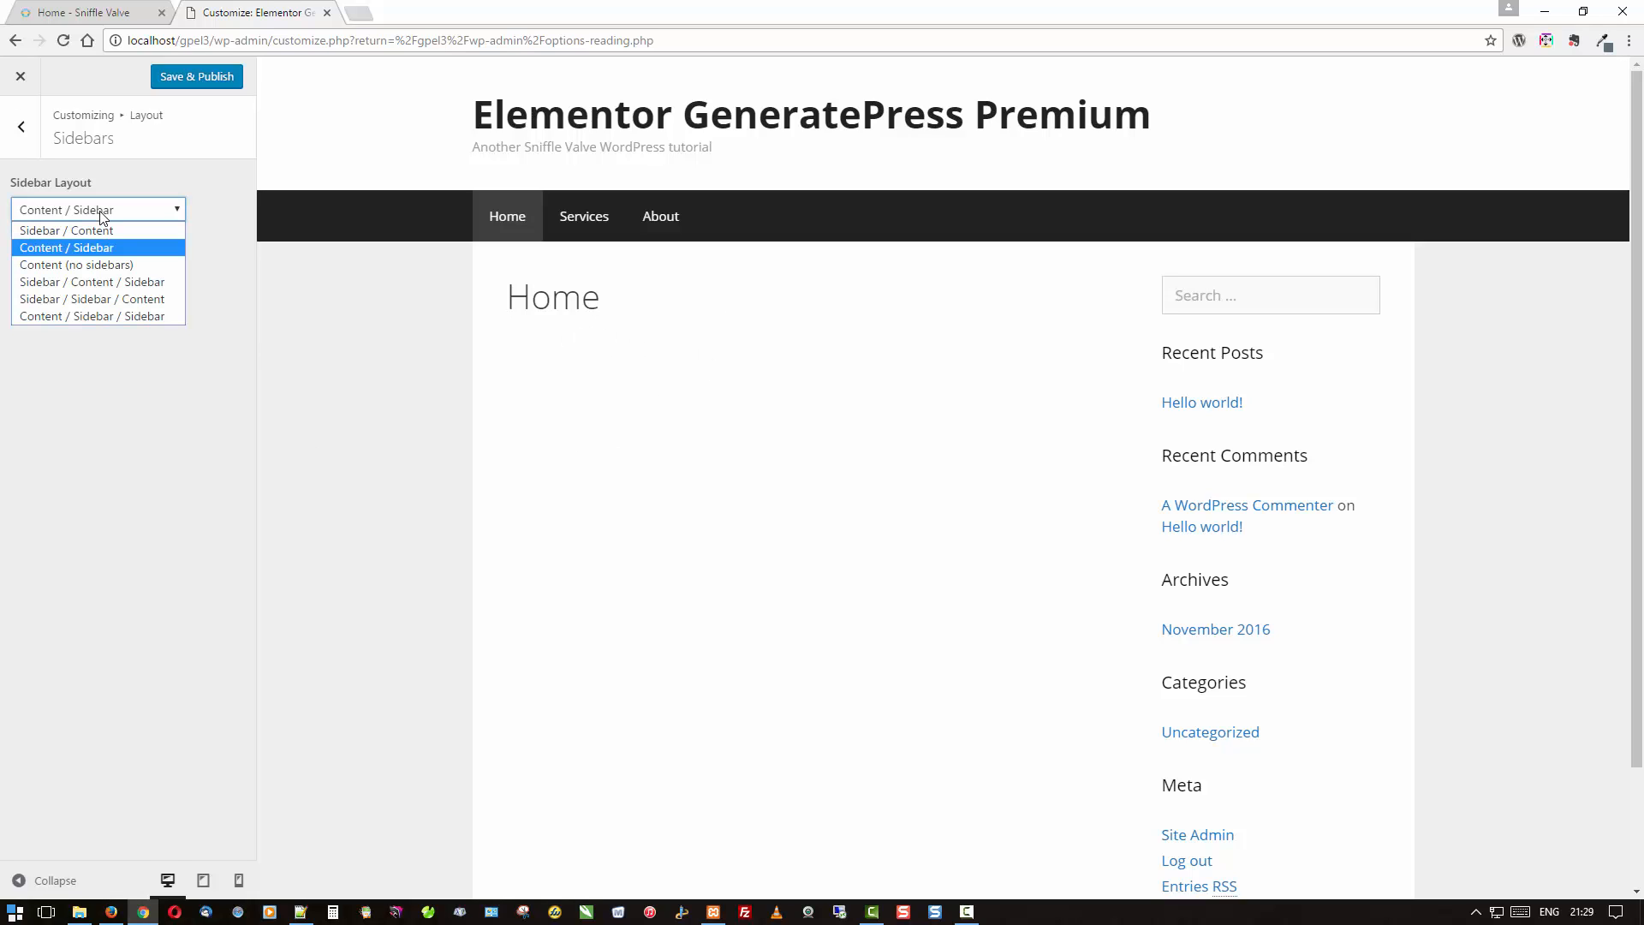
pyautogui.click(100, 266)
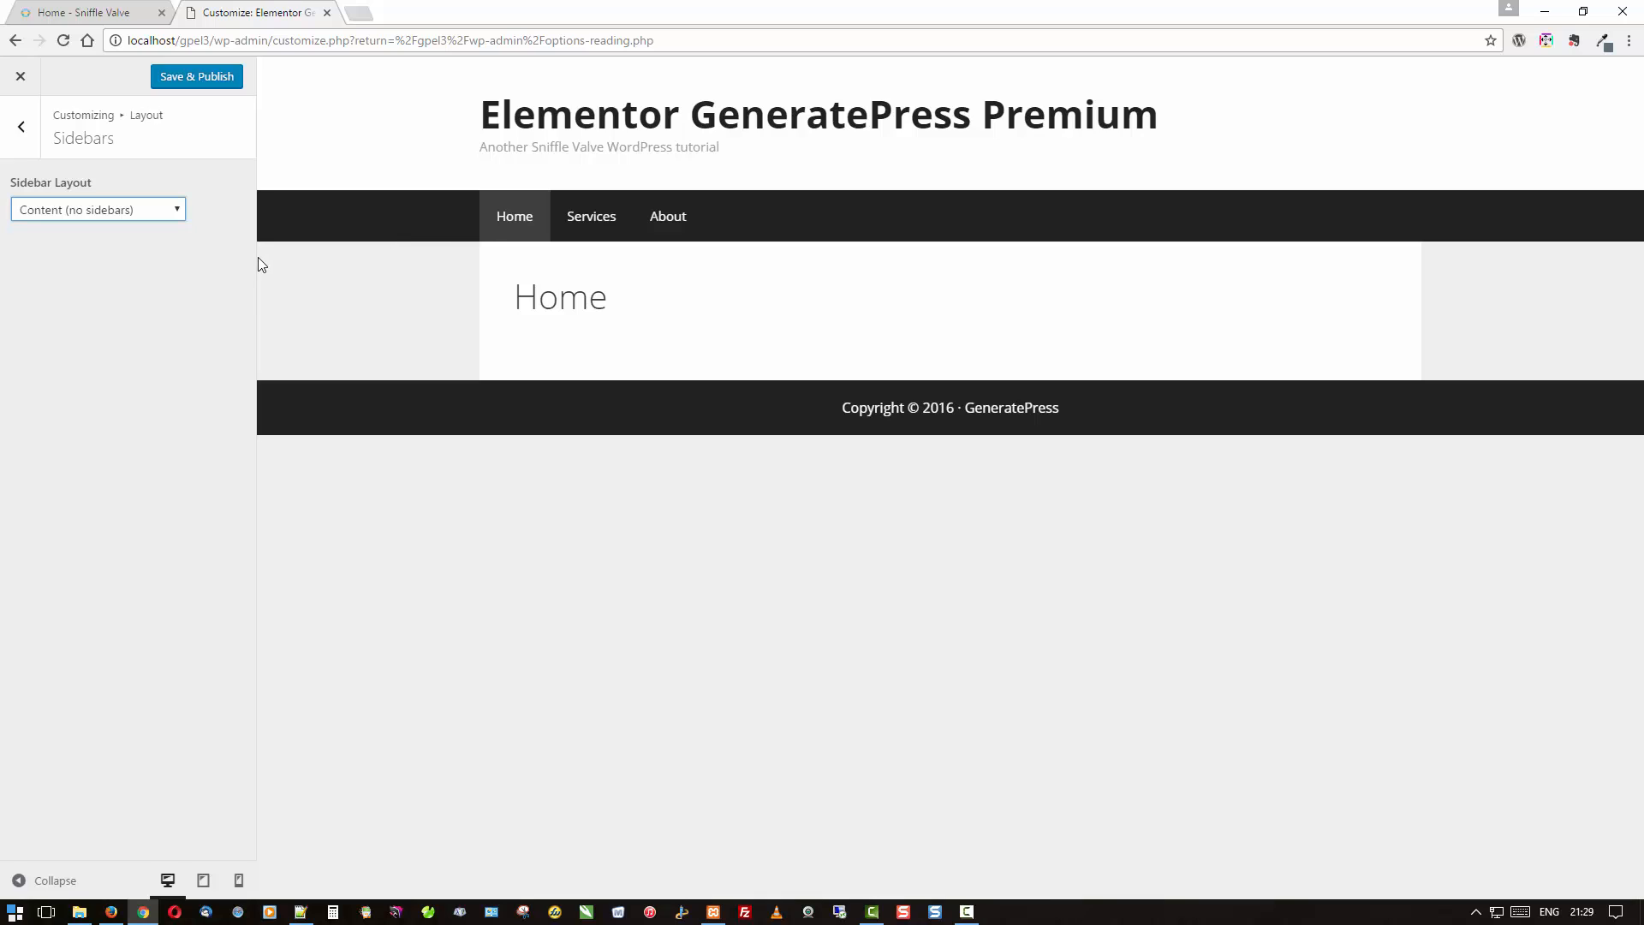
pyautogui.click(202, 81)
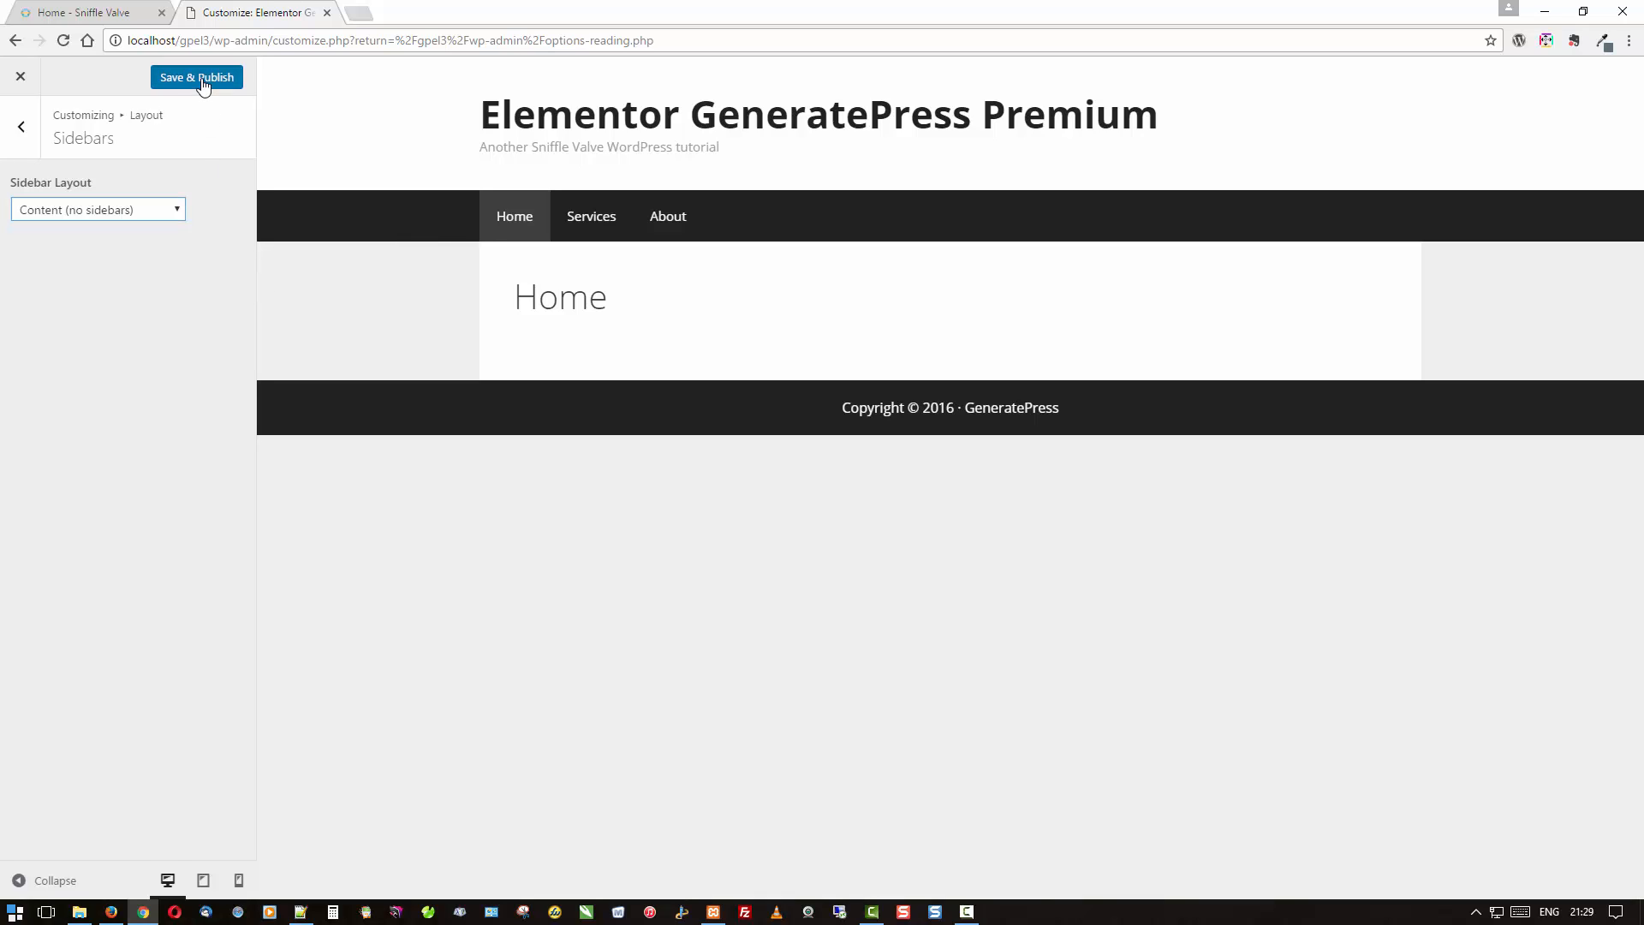
pyautogui.click(22, 78)
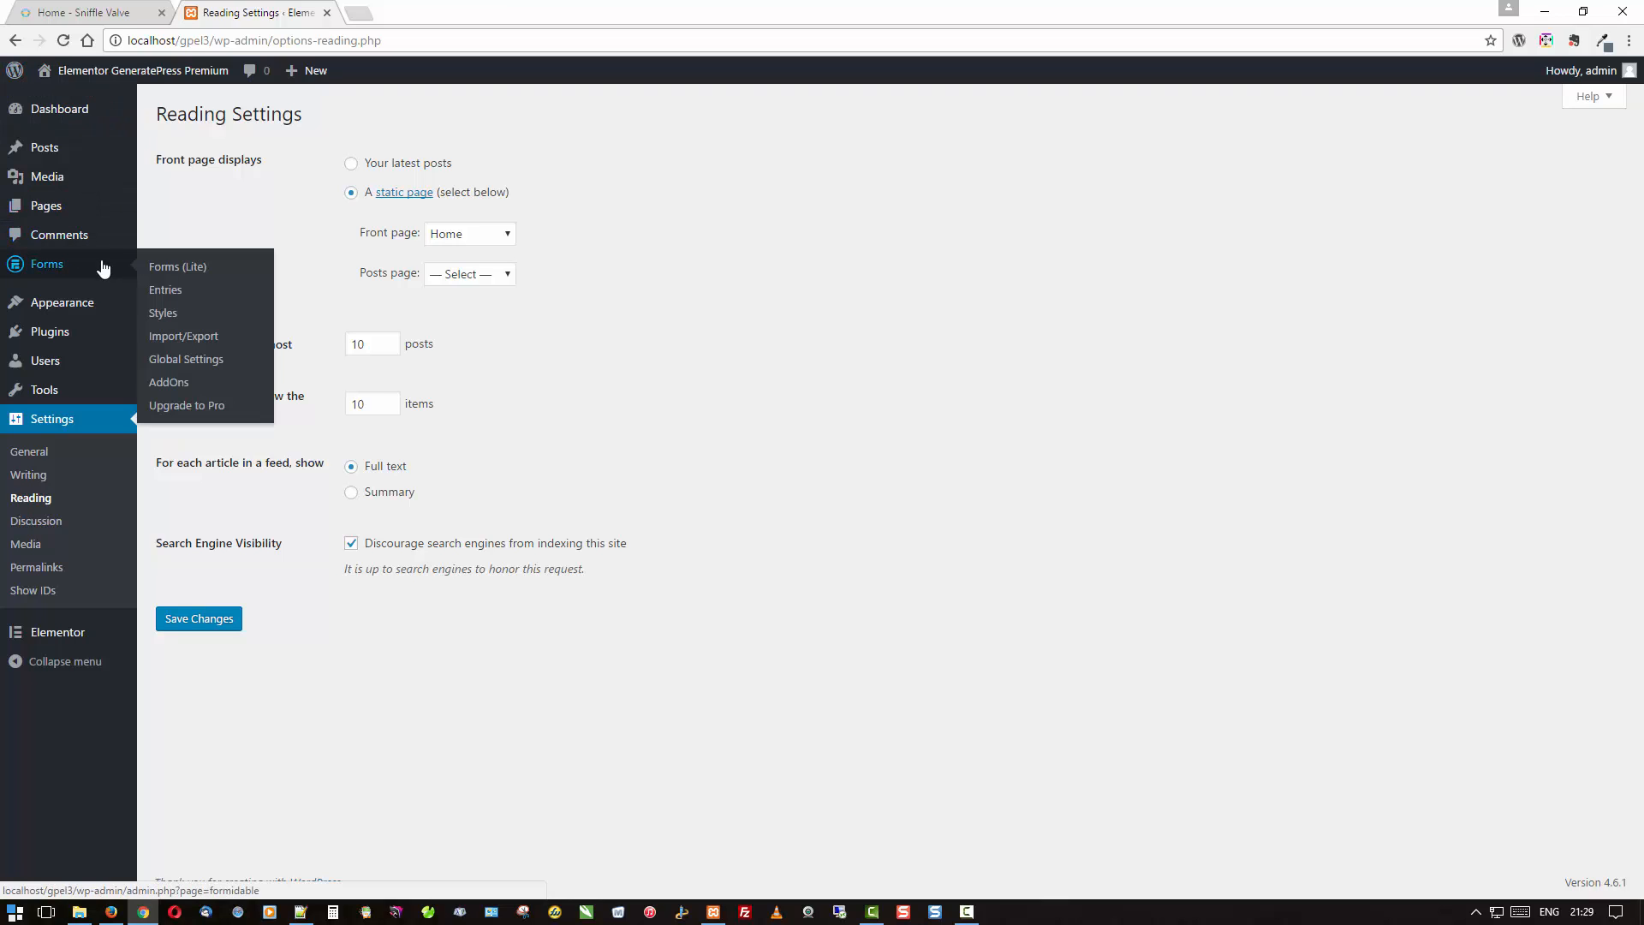
# Activate all GP Premium add-ons at once with a bulk action on the GeratePress options page.
pyautogui.moveTo(72, 312)
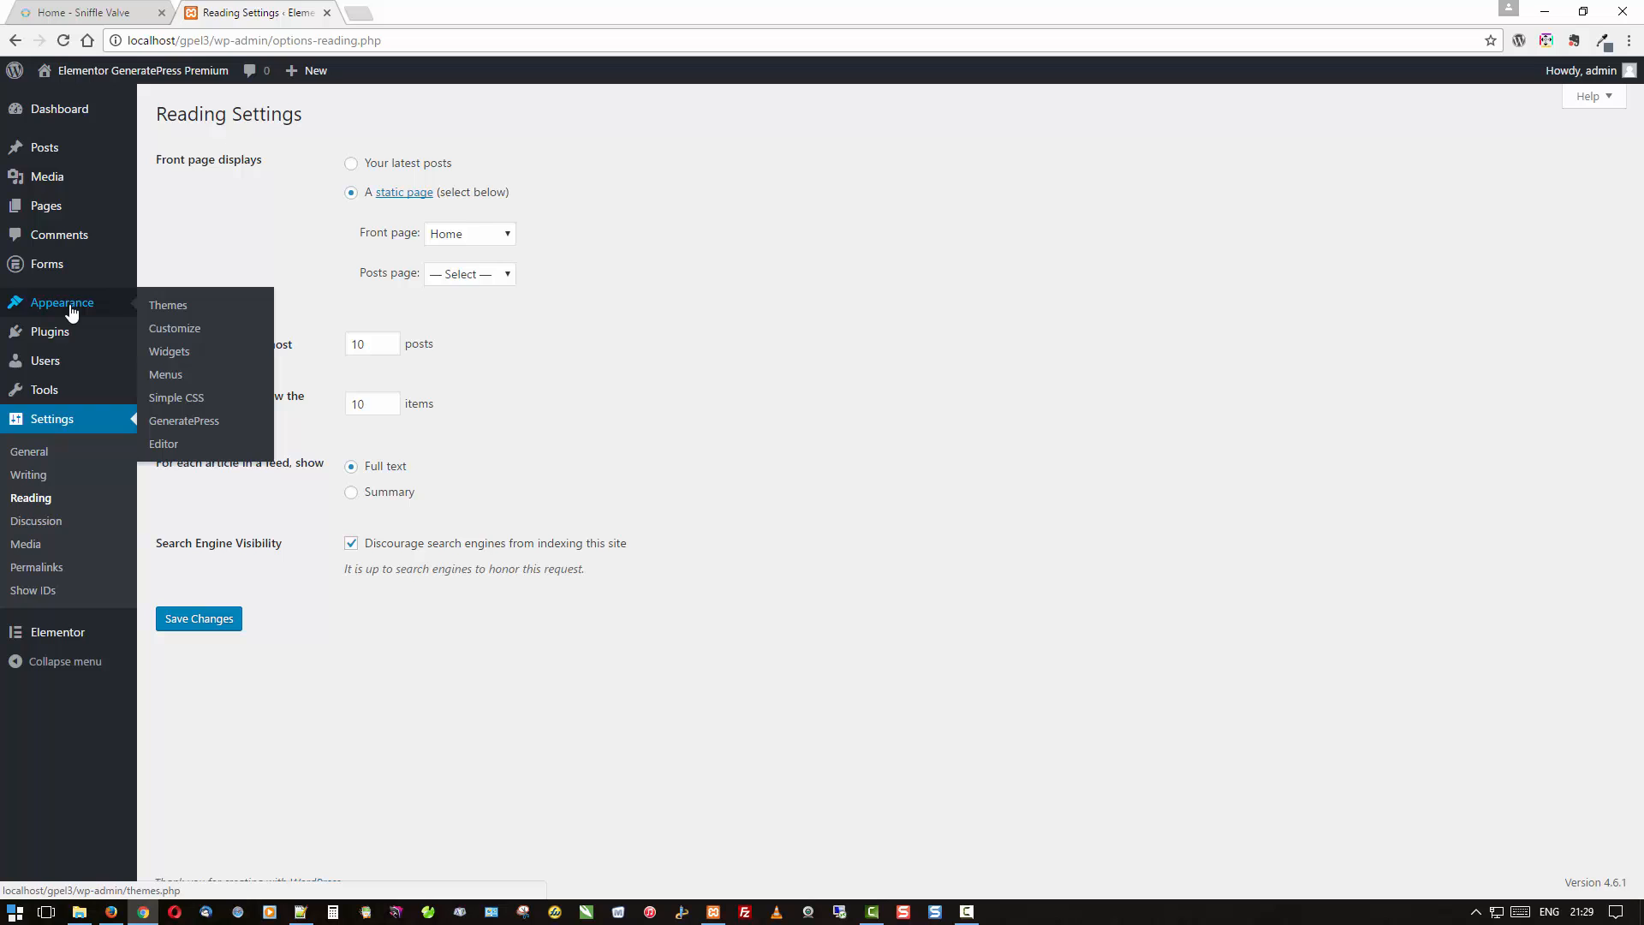
pyautogui.click(190, 431)
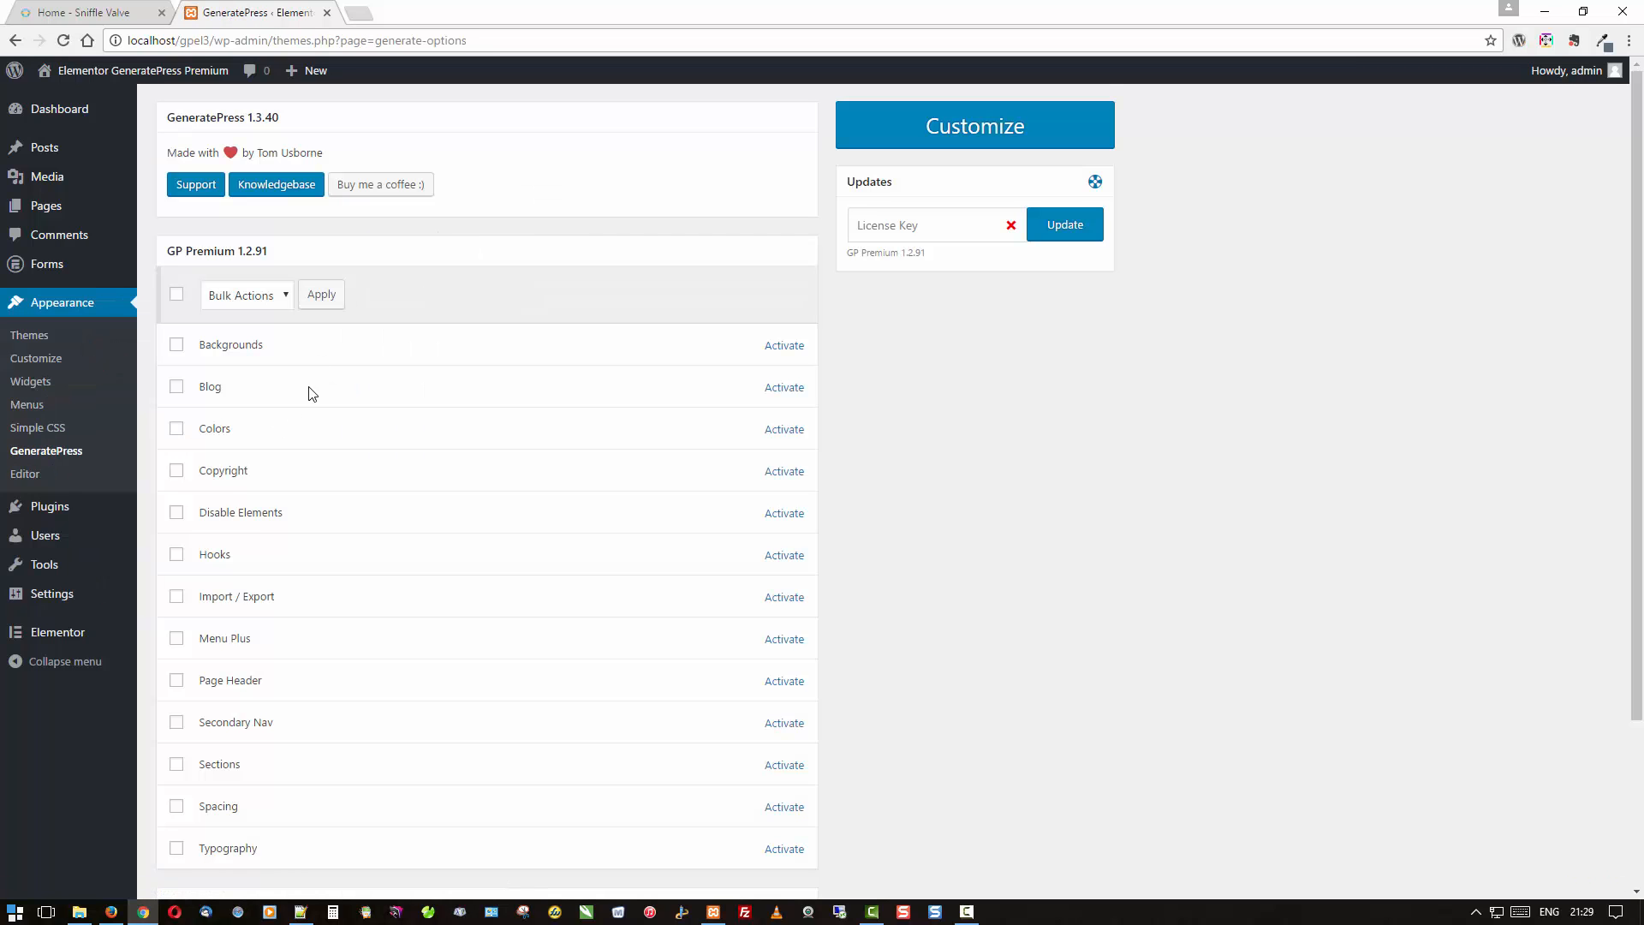
pyautogui.scroll(-1, 334, 342)
pyautogui.scroll(-2, 334, 347)
pyautogui.scroll(3, 356, 513)
pyautogui.click(178, 297)
pyautogui.click(233, 298)
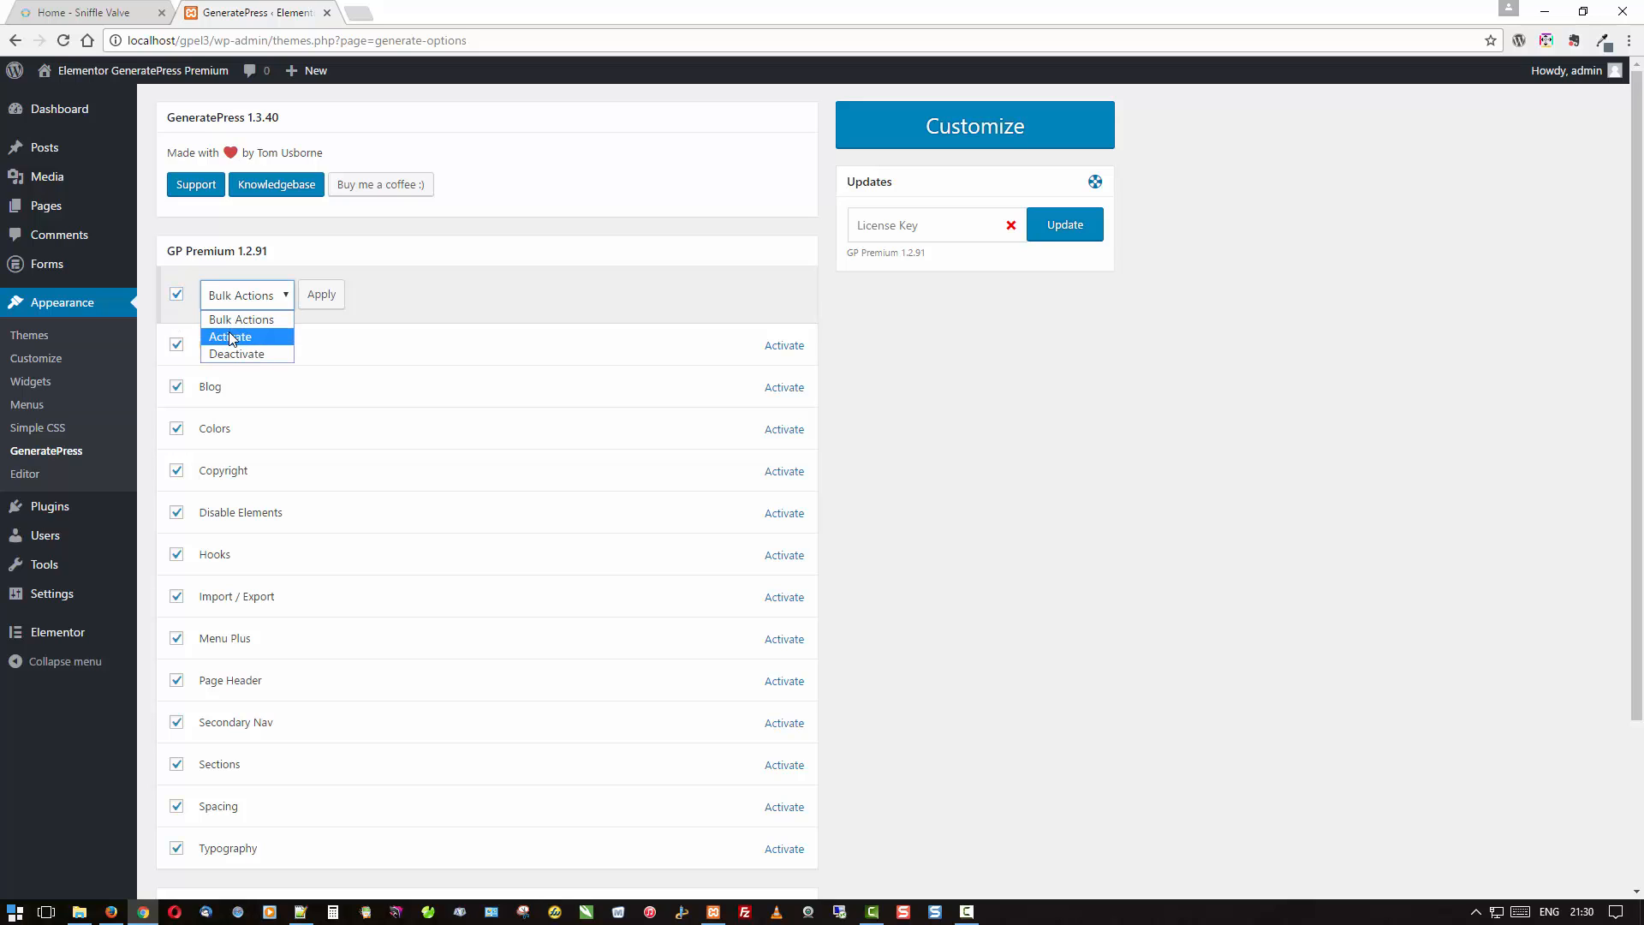
pyautogui.click(230, 335)
pyautogui.click(324, 298)
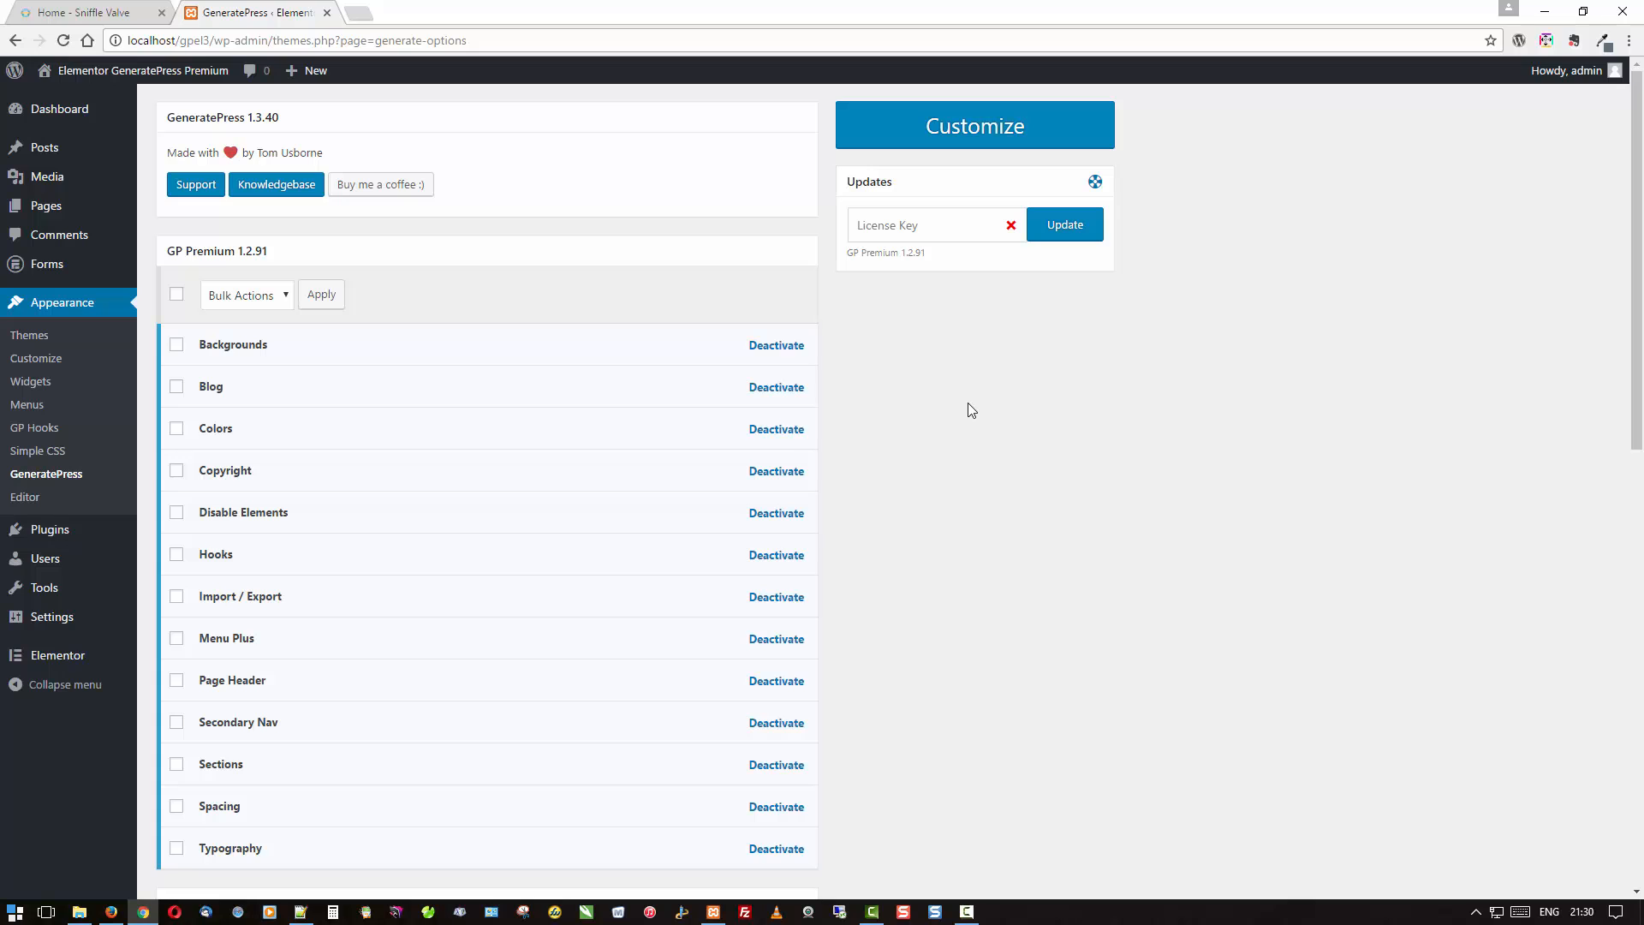
# Deactivate the Import / Export add-on in the GP Premium add-on list.
pyautogui.scroll(-3, 969, 405)
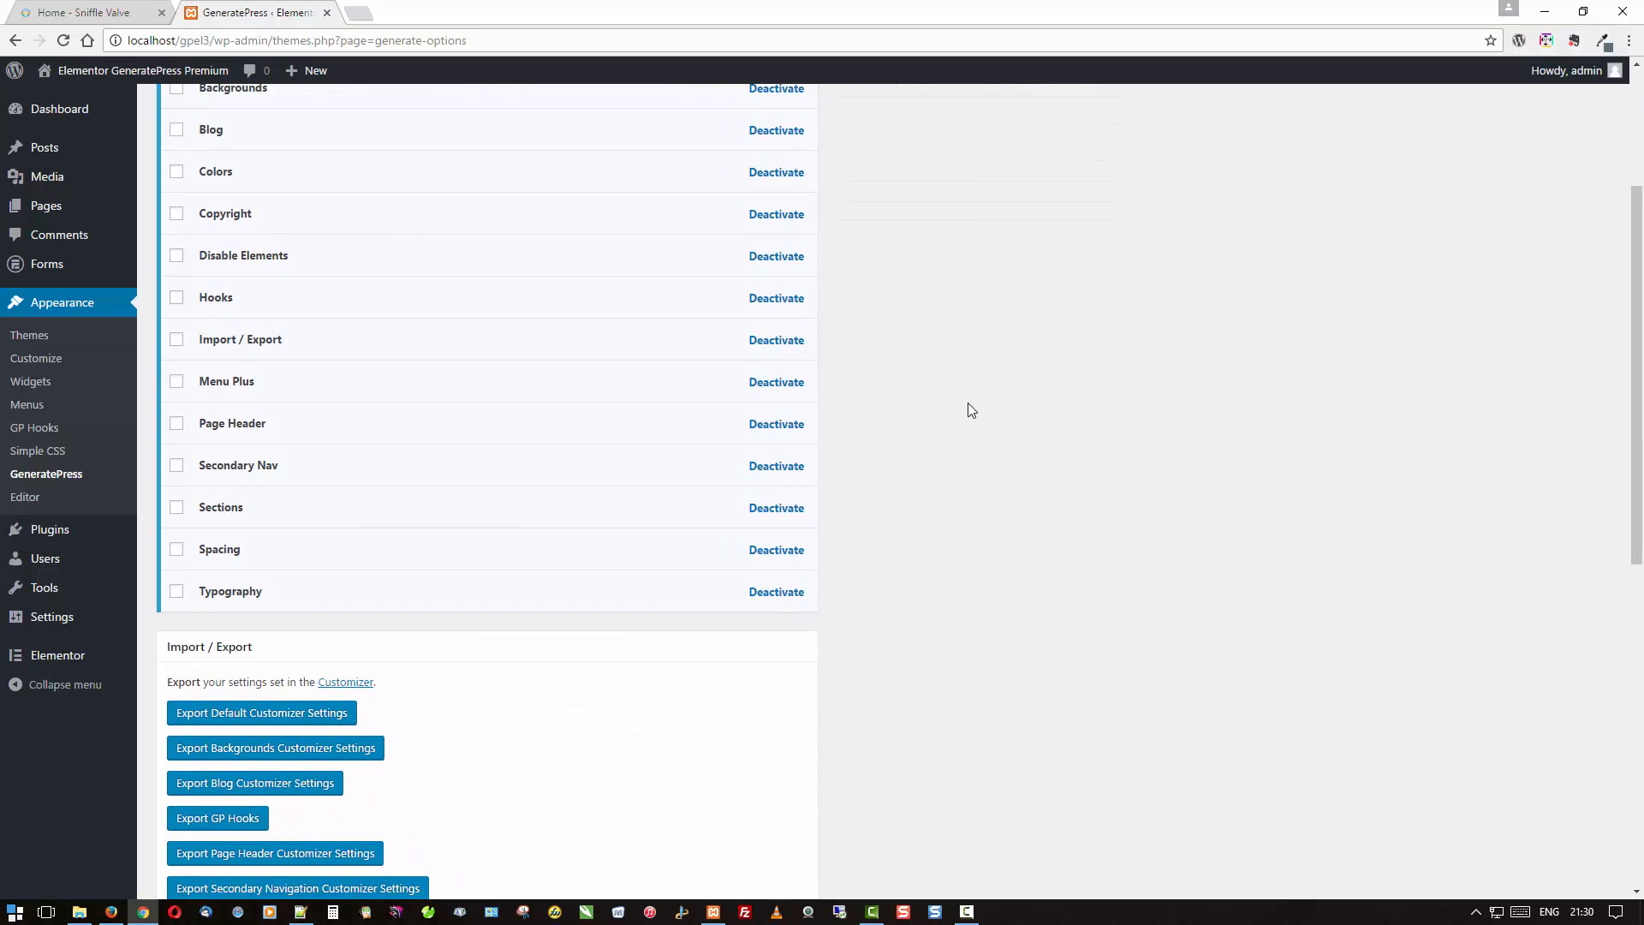
pyautogui.scroll(1, 967, 409)
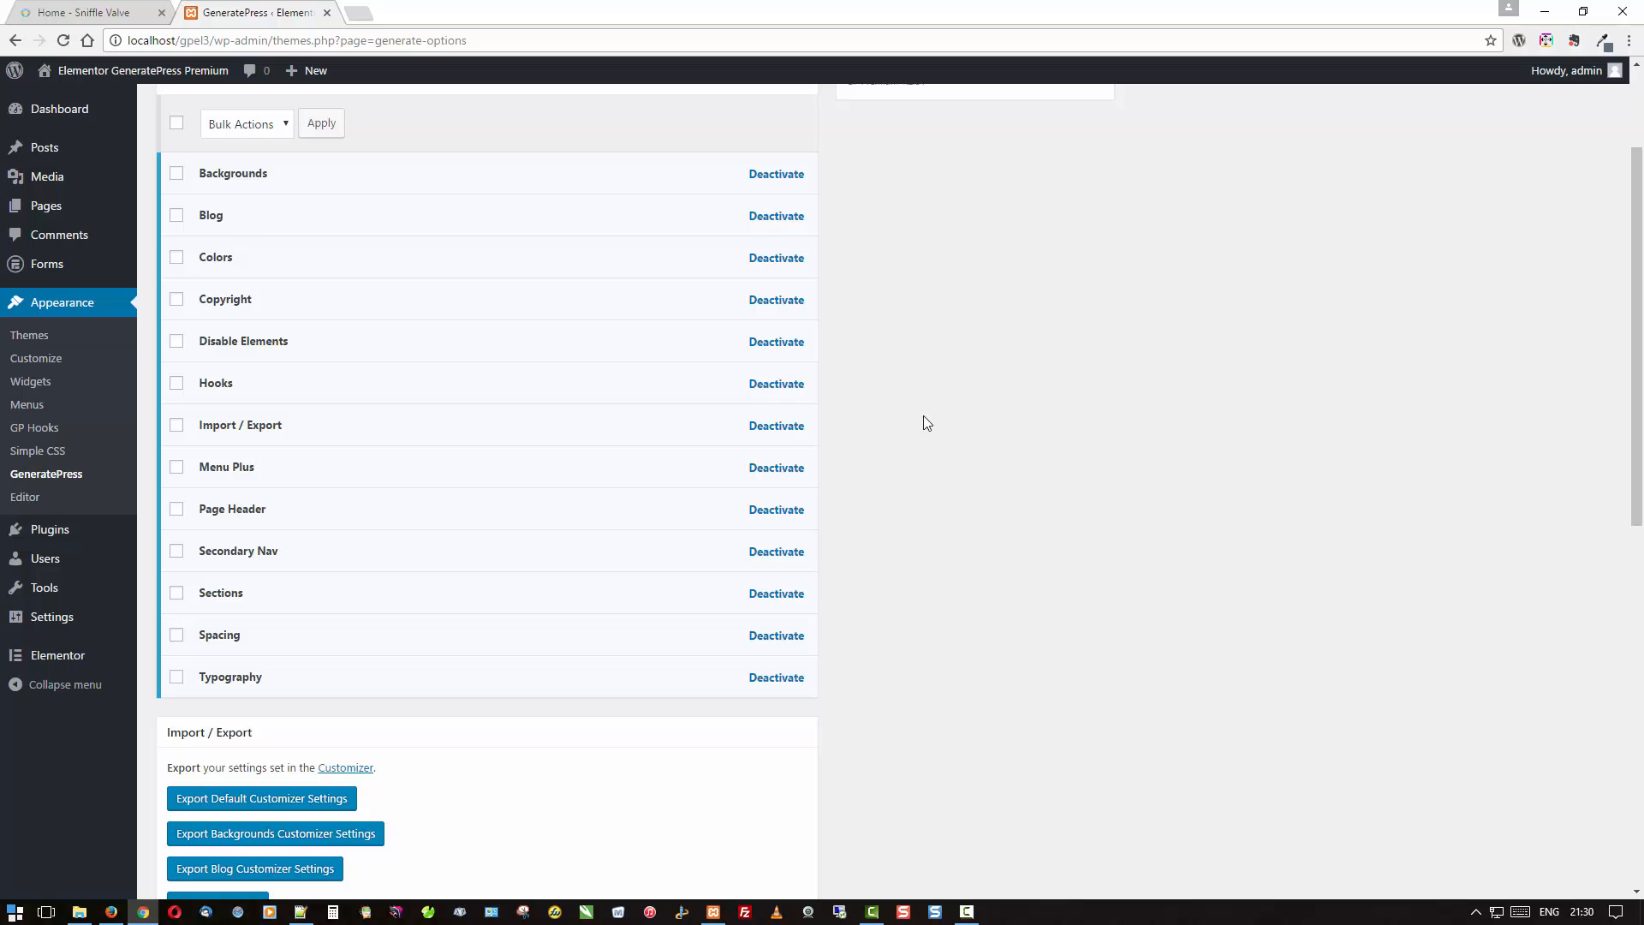
pyautogui.click(798, 428)
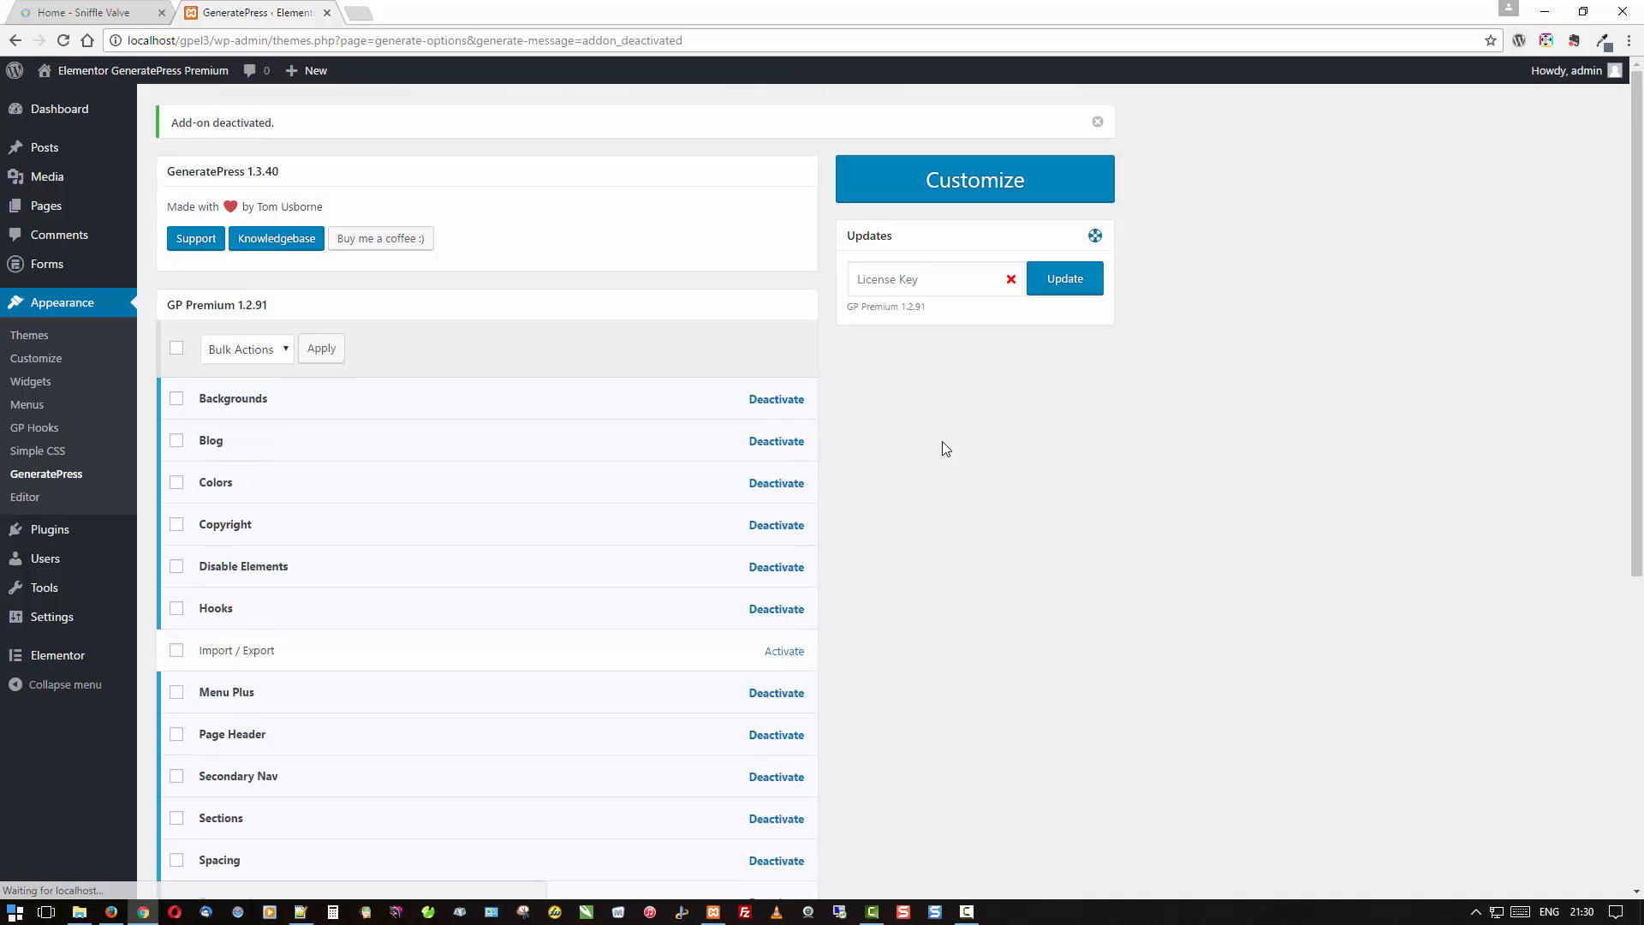
# Deactivate the Sections add-on in the GP Premium add-on list.
pyautogui.scroll(-2, 946, 462)
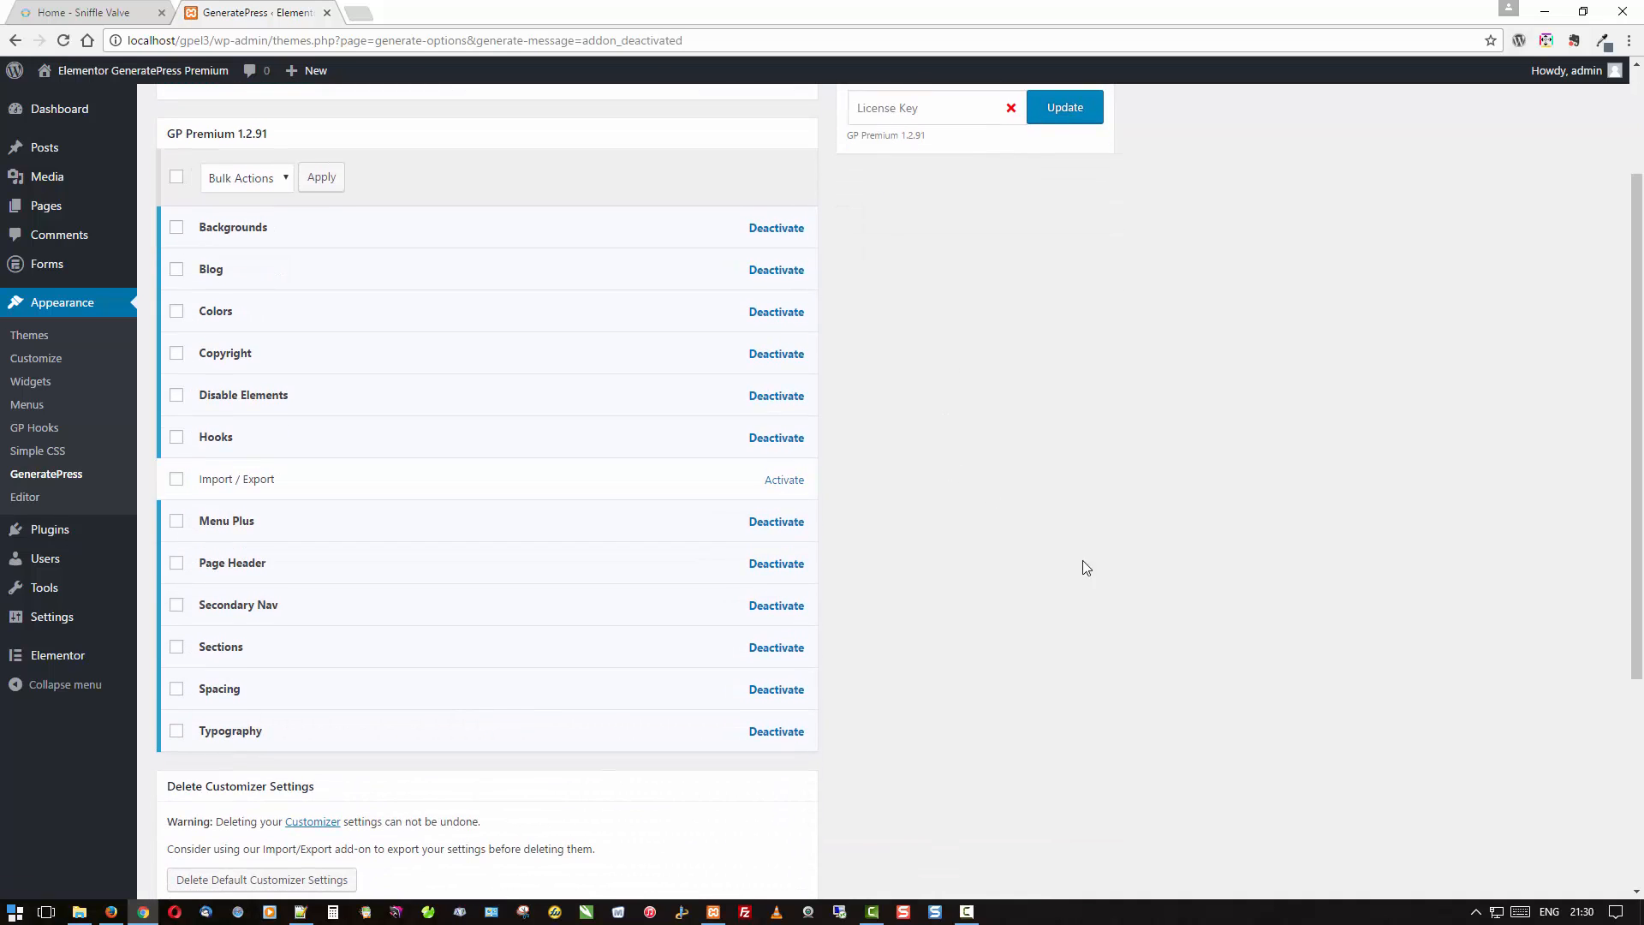
pyautogui.click(760, 654)
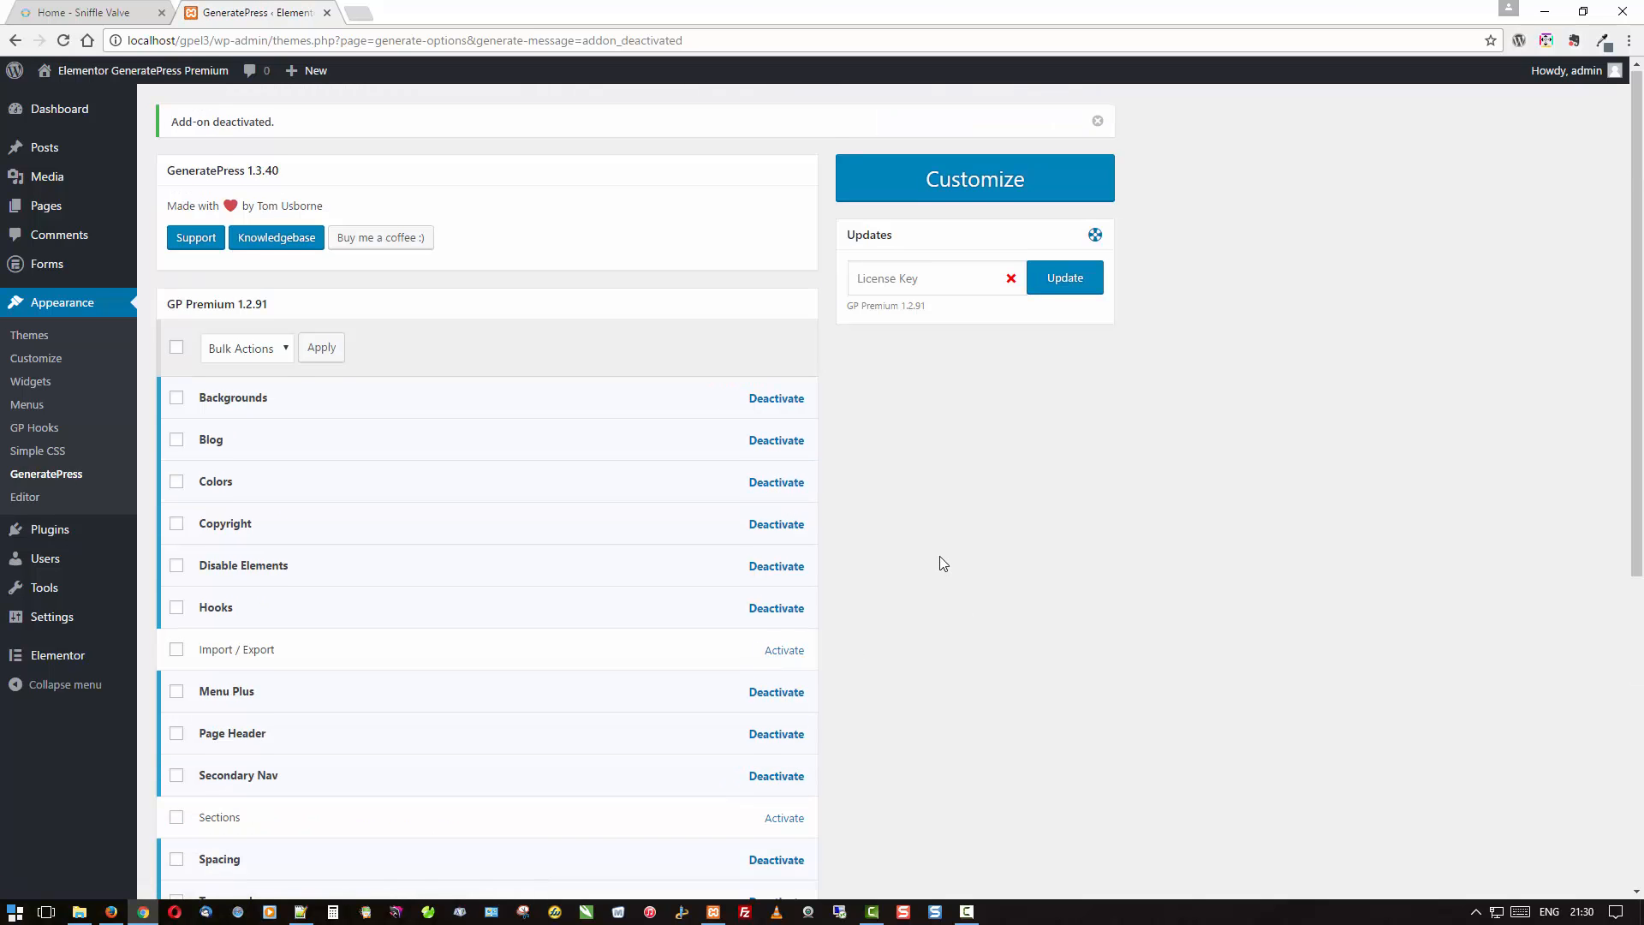
pyautogui.scroll(-2, 939, 558)
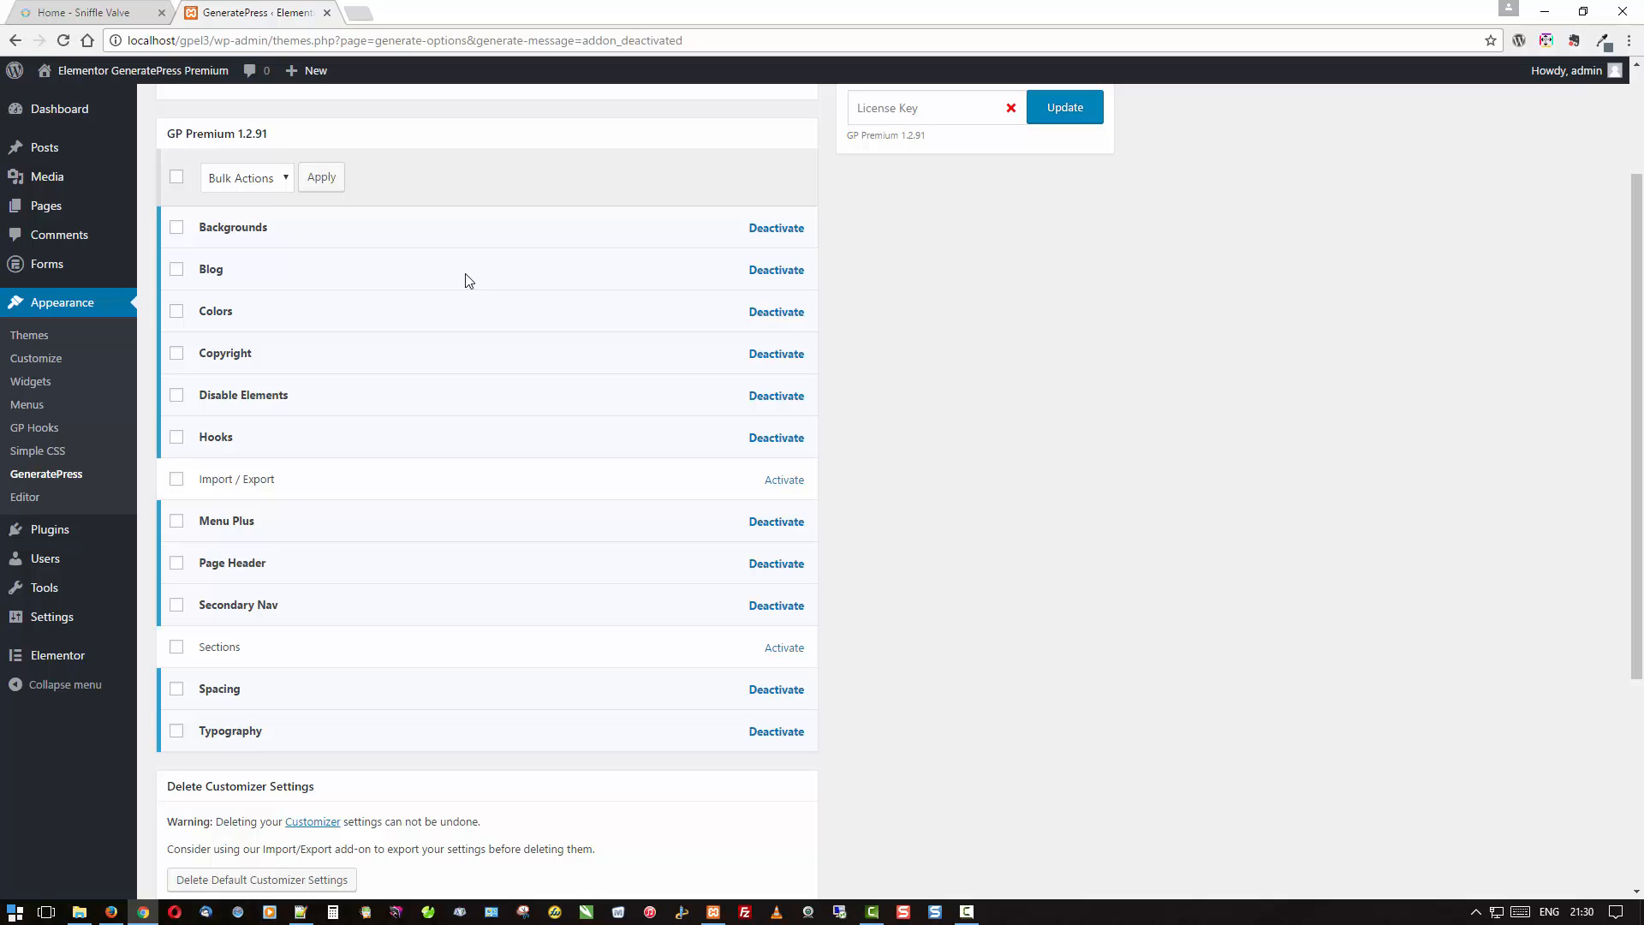
# Open the Simple CSS editor and enter the selector .site-header on its first line.
pyautogui.click(44, 449)
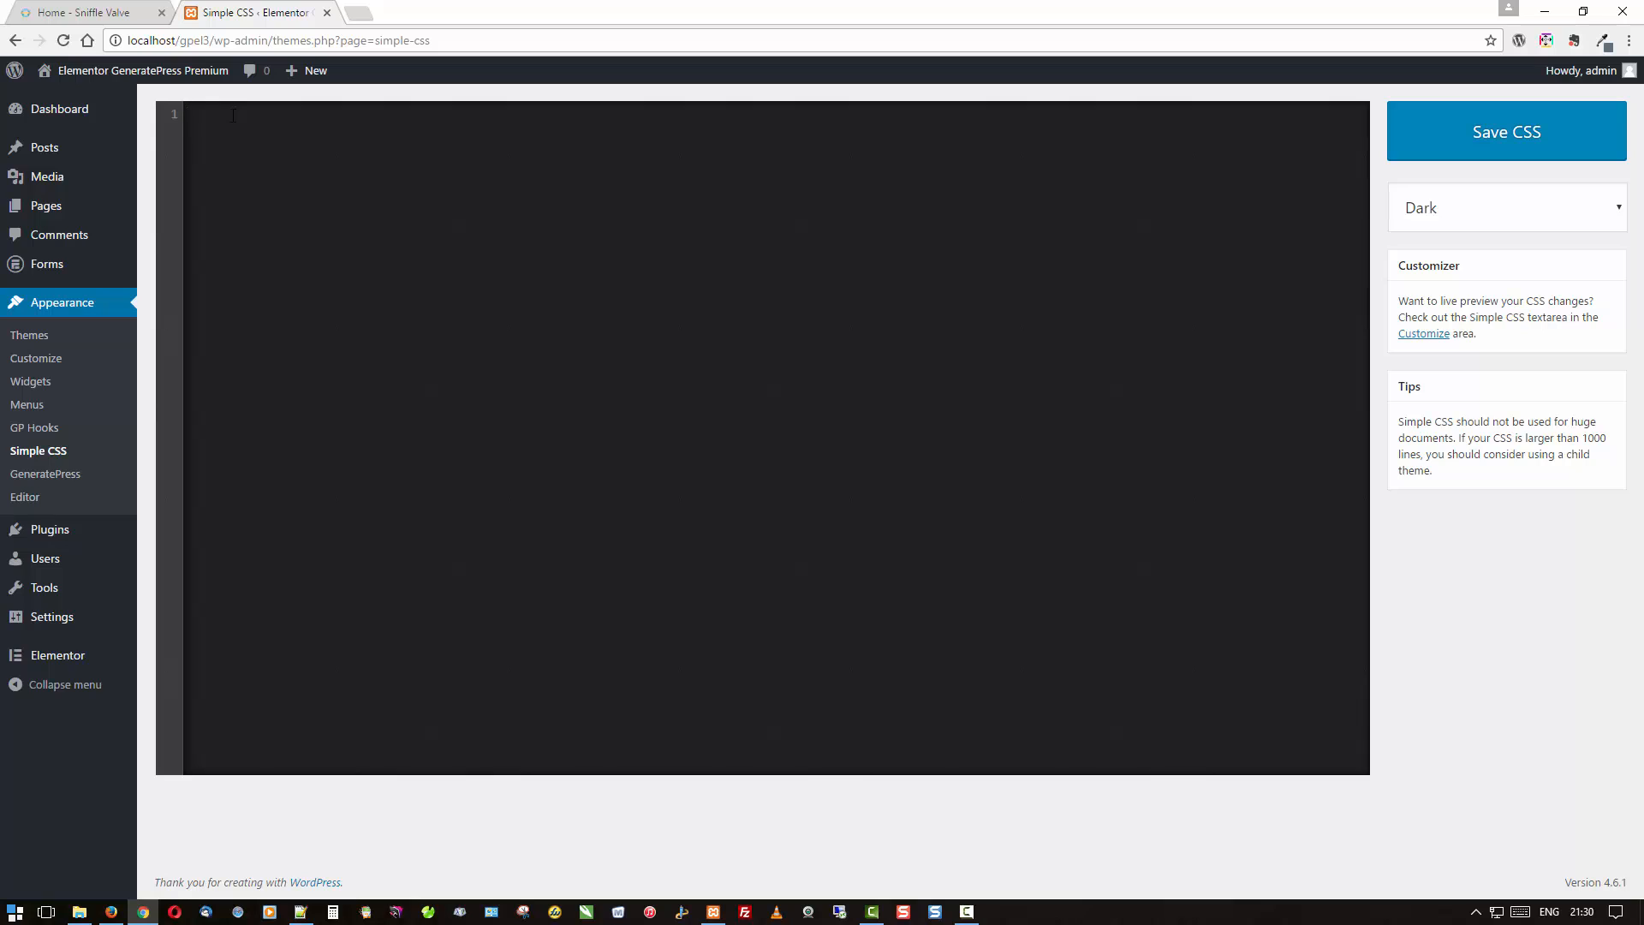
pyautogui.write('.site-header')
# Open the Simple CSS plugin in the plugin editor and view its simple-css/css/codemirror.css file.
pyautogui.moveTo(63, 535)
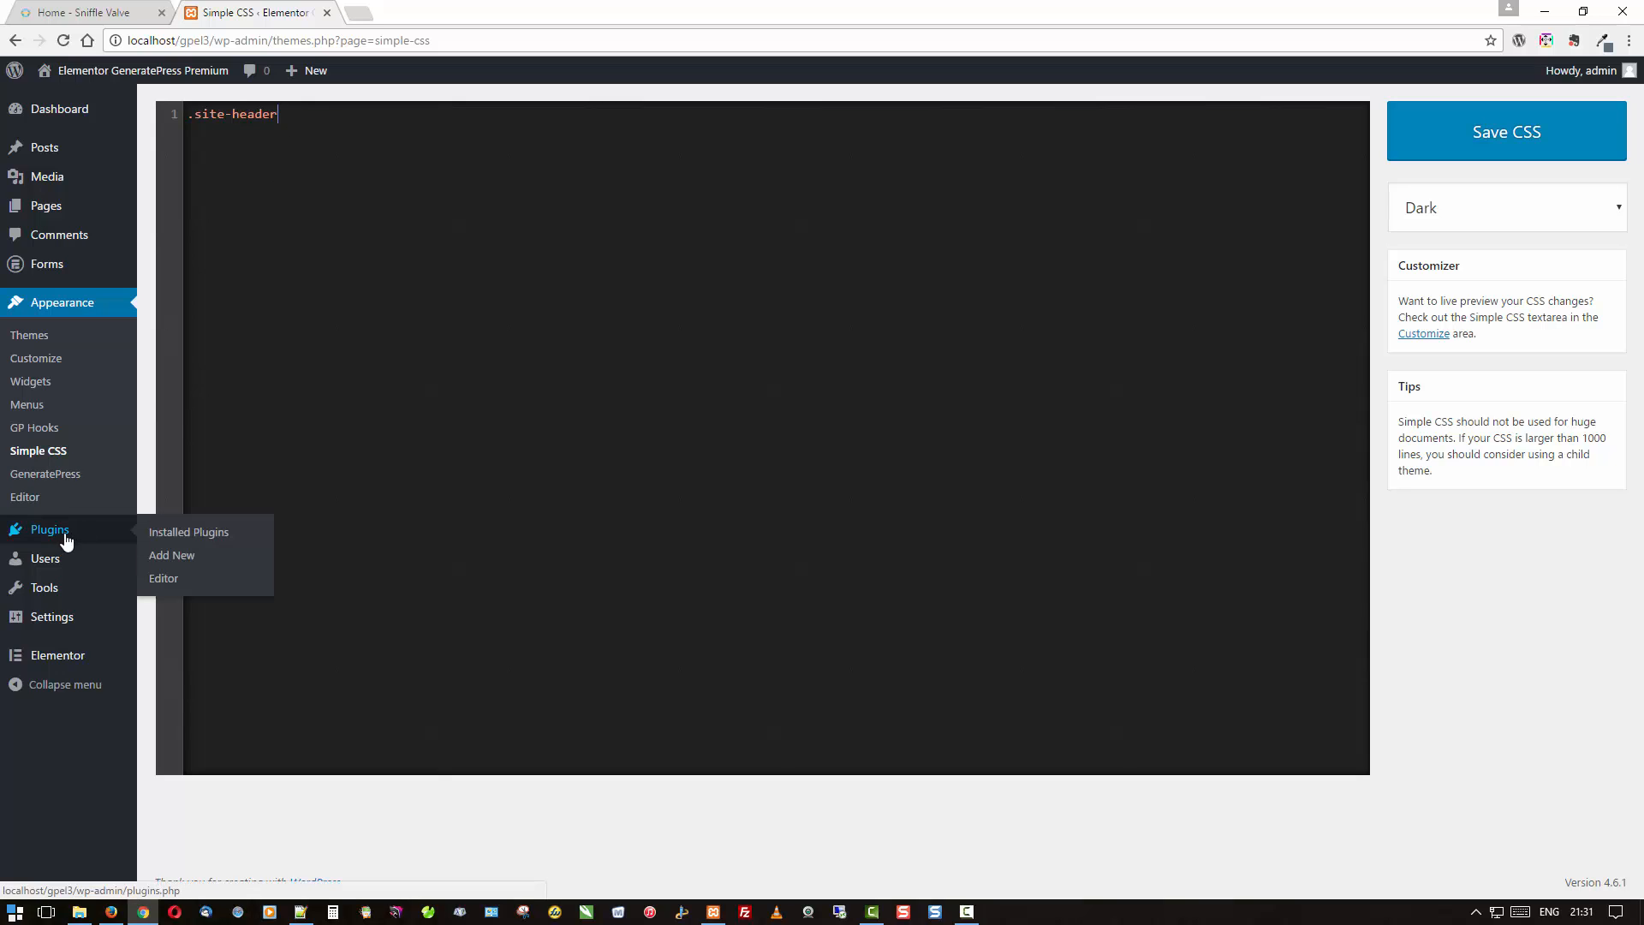
pyautogui.click(169, 578)
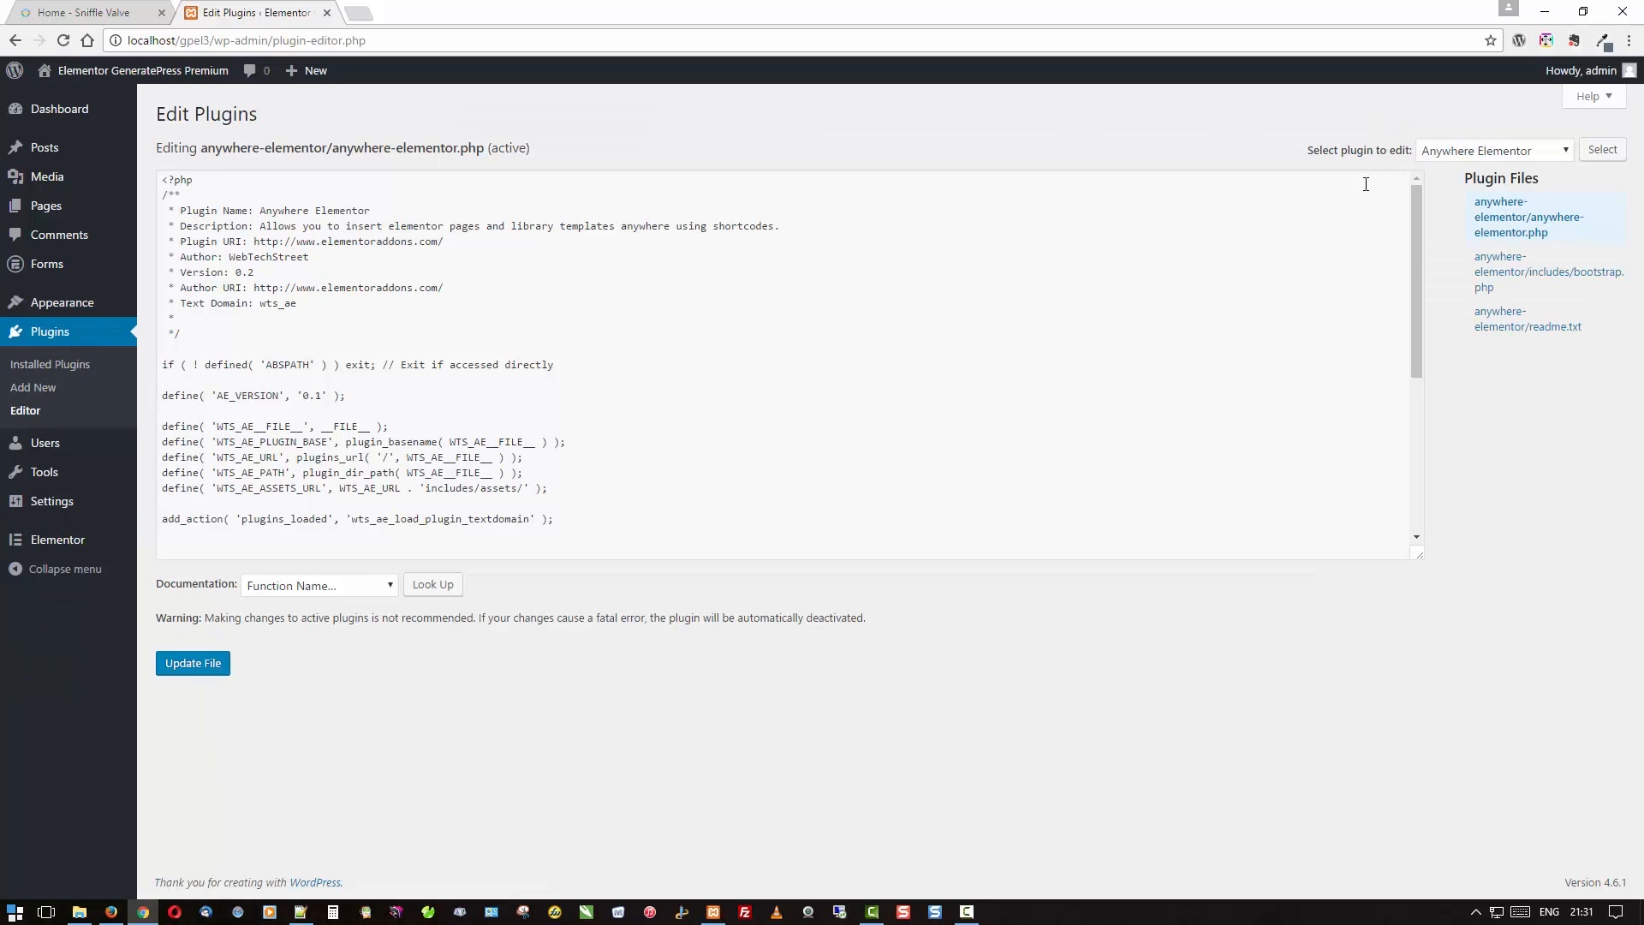
pyautogui.click(1477, 152)
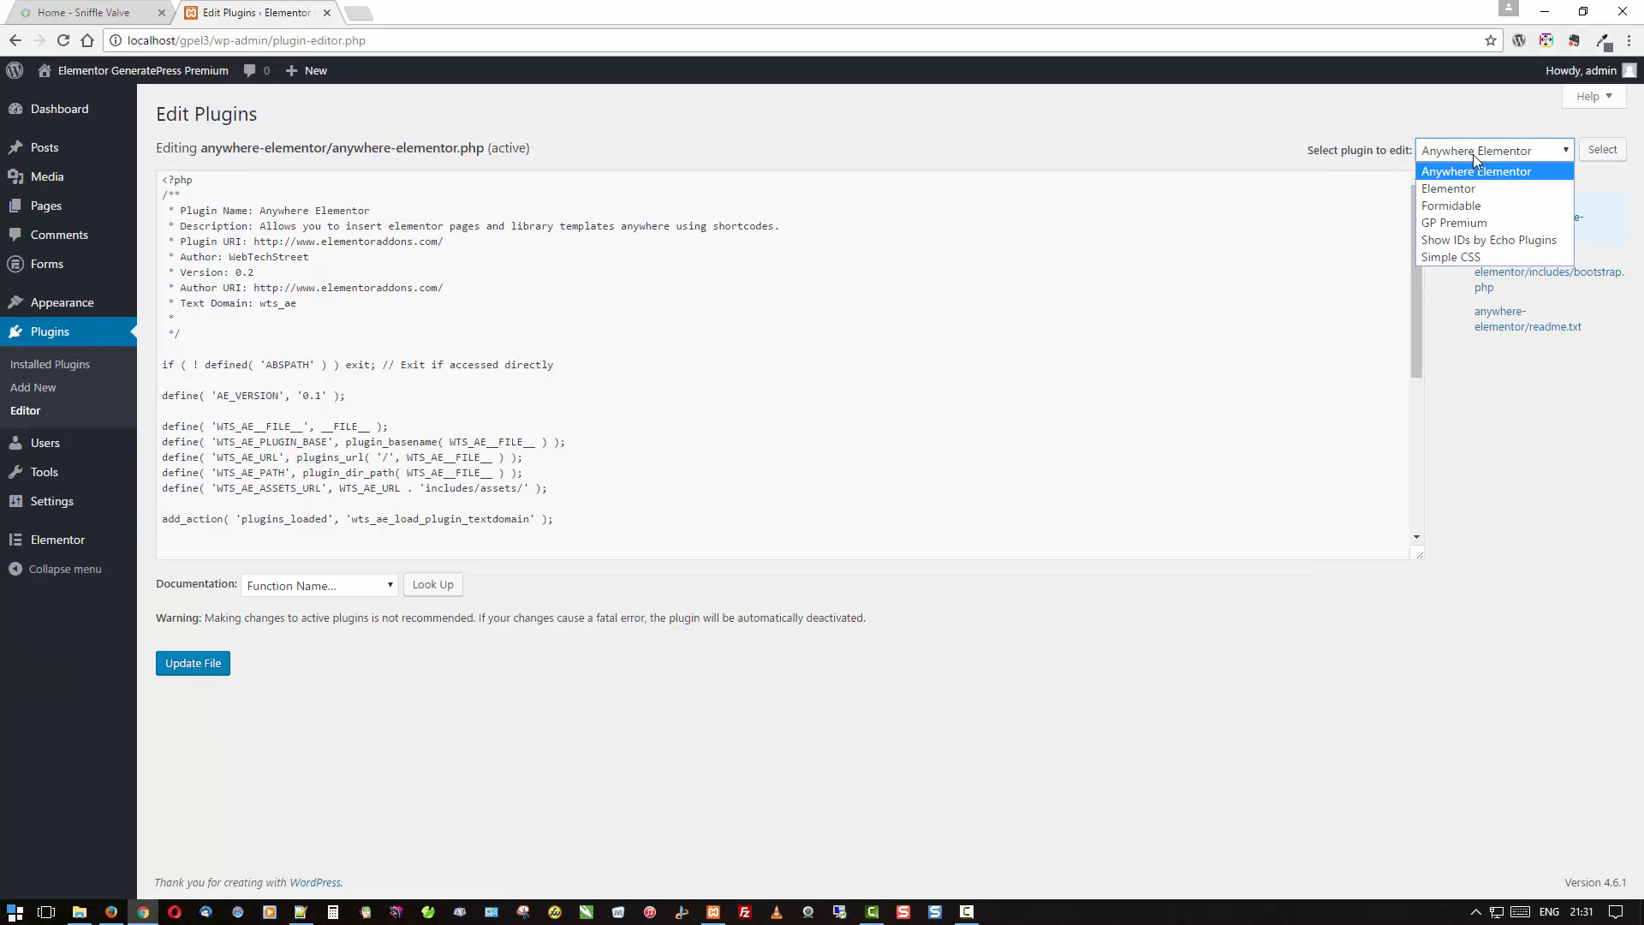
pyautogui.click(1473, 255)
pyautogui.click(1600, 151)
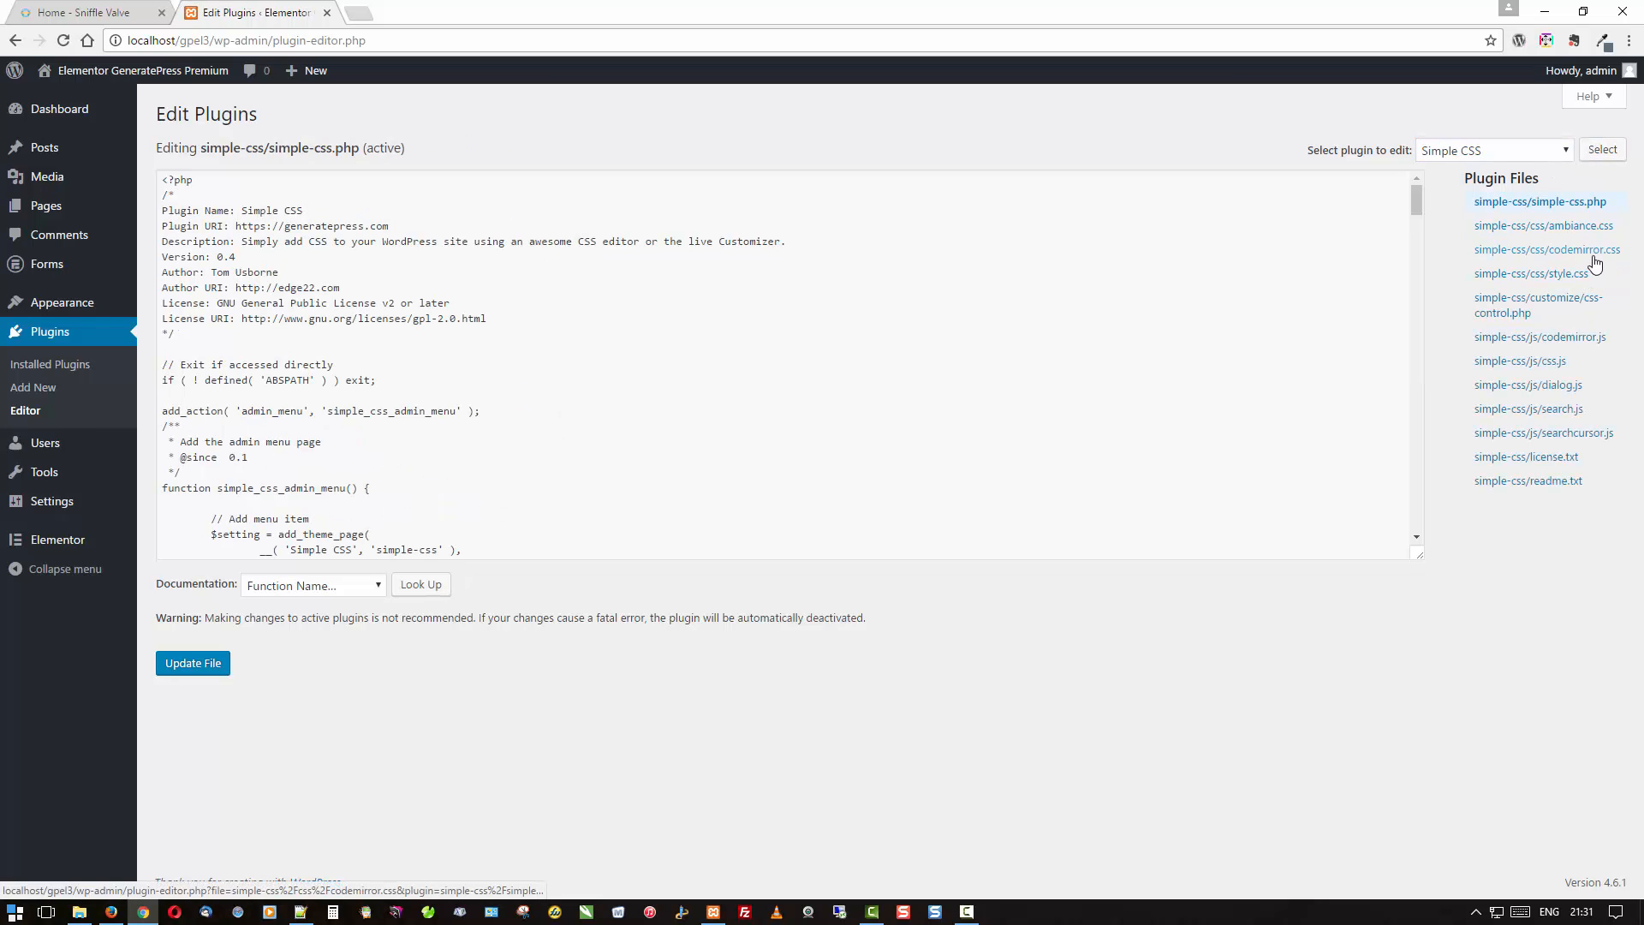
pyautogui.click(1593, 256)
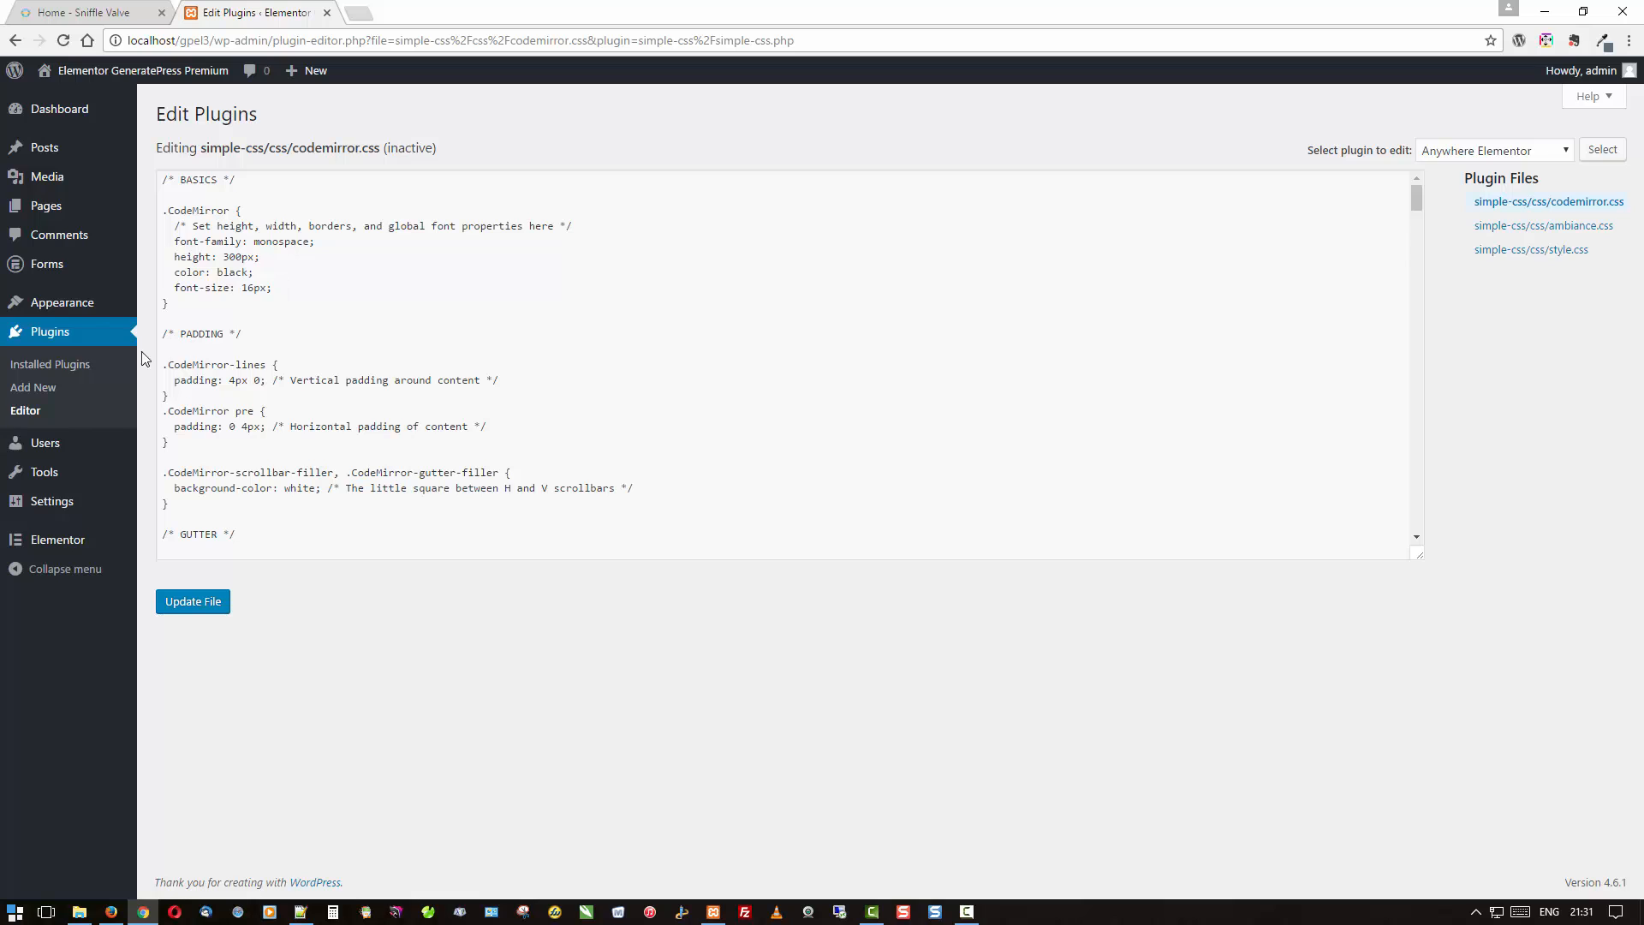
# Start a new page and disable its content title.
pyautogui.moveTo(73, 307)
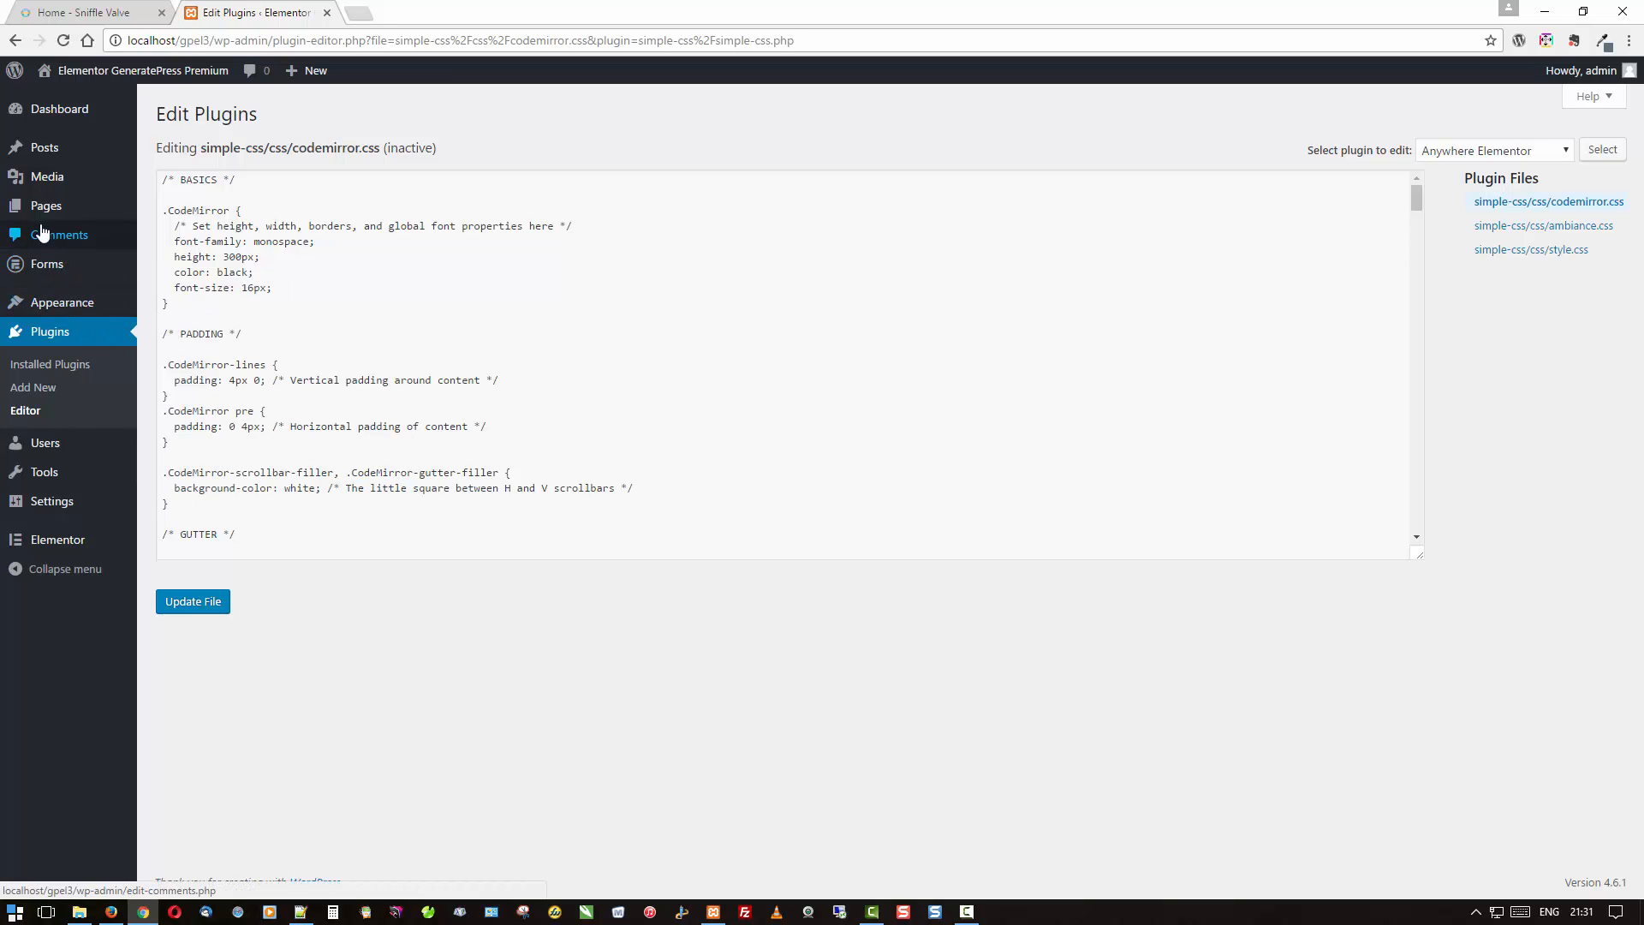
pyautogui.moveTo(46, 210)
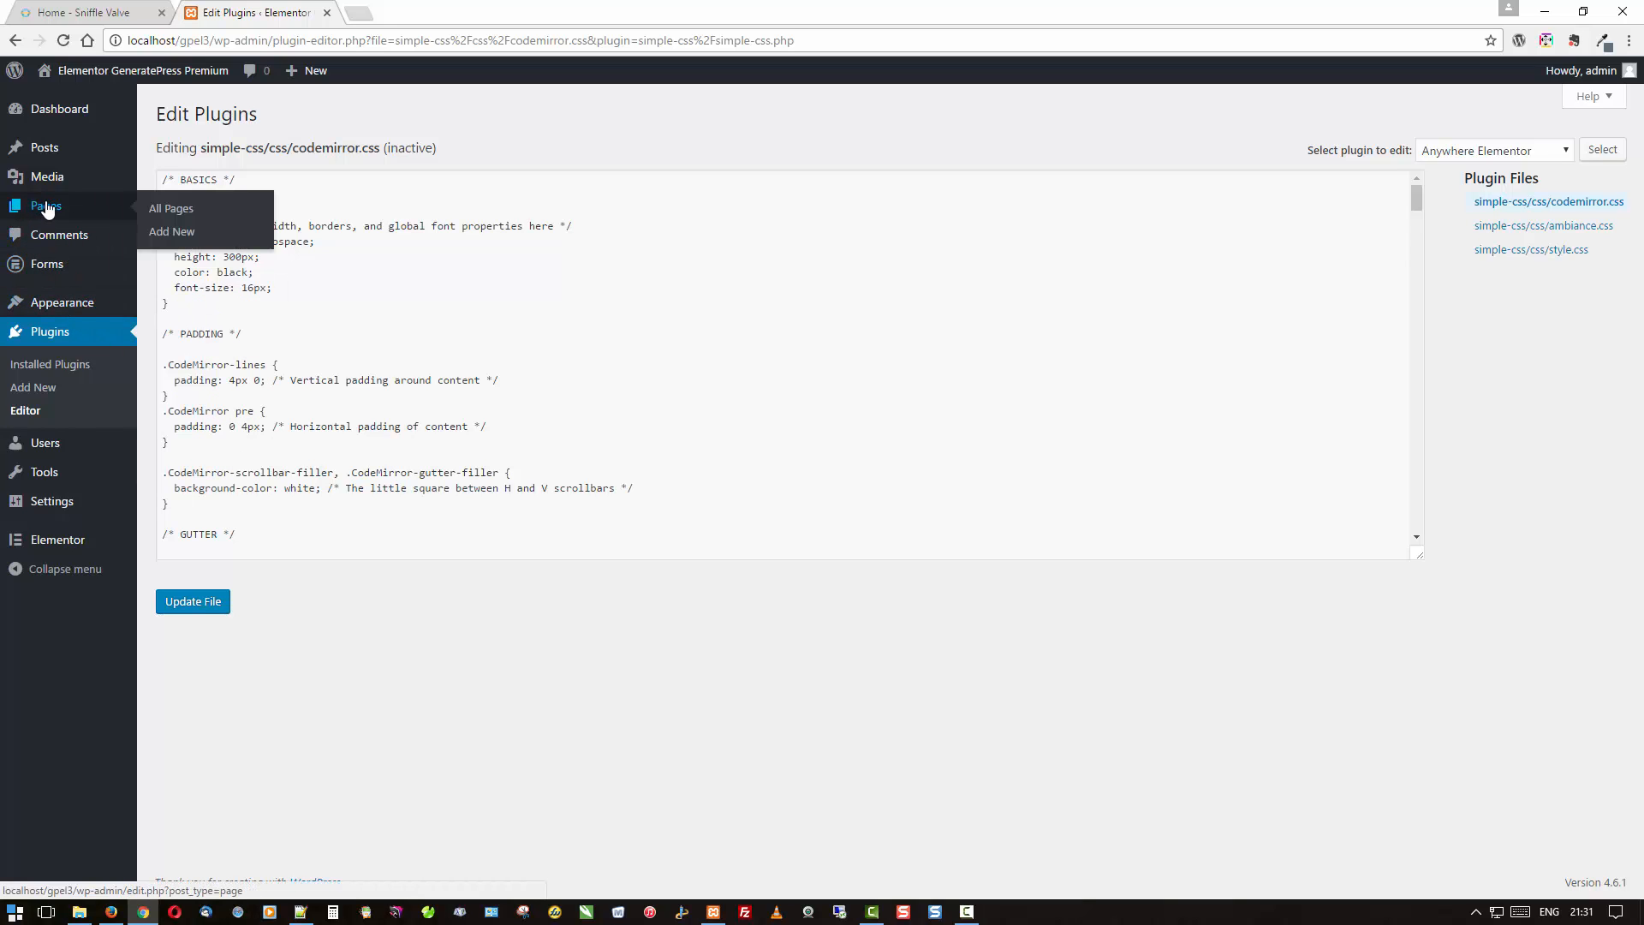
pyautogui.click(46, 207)
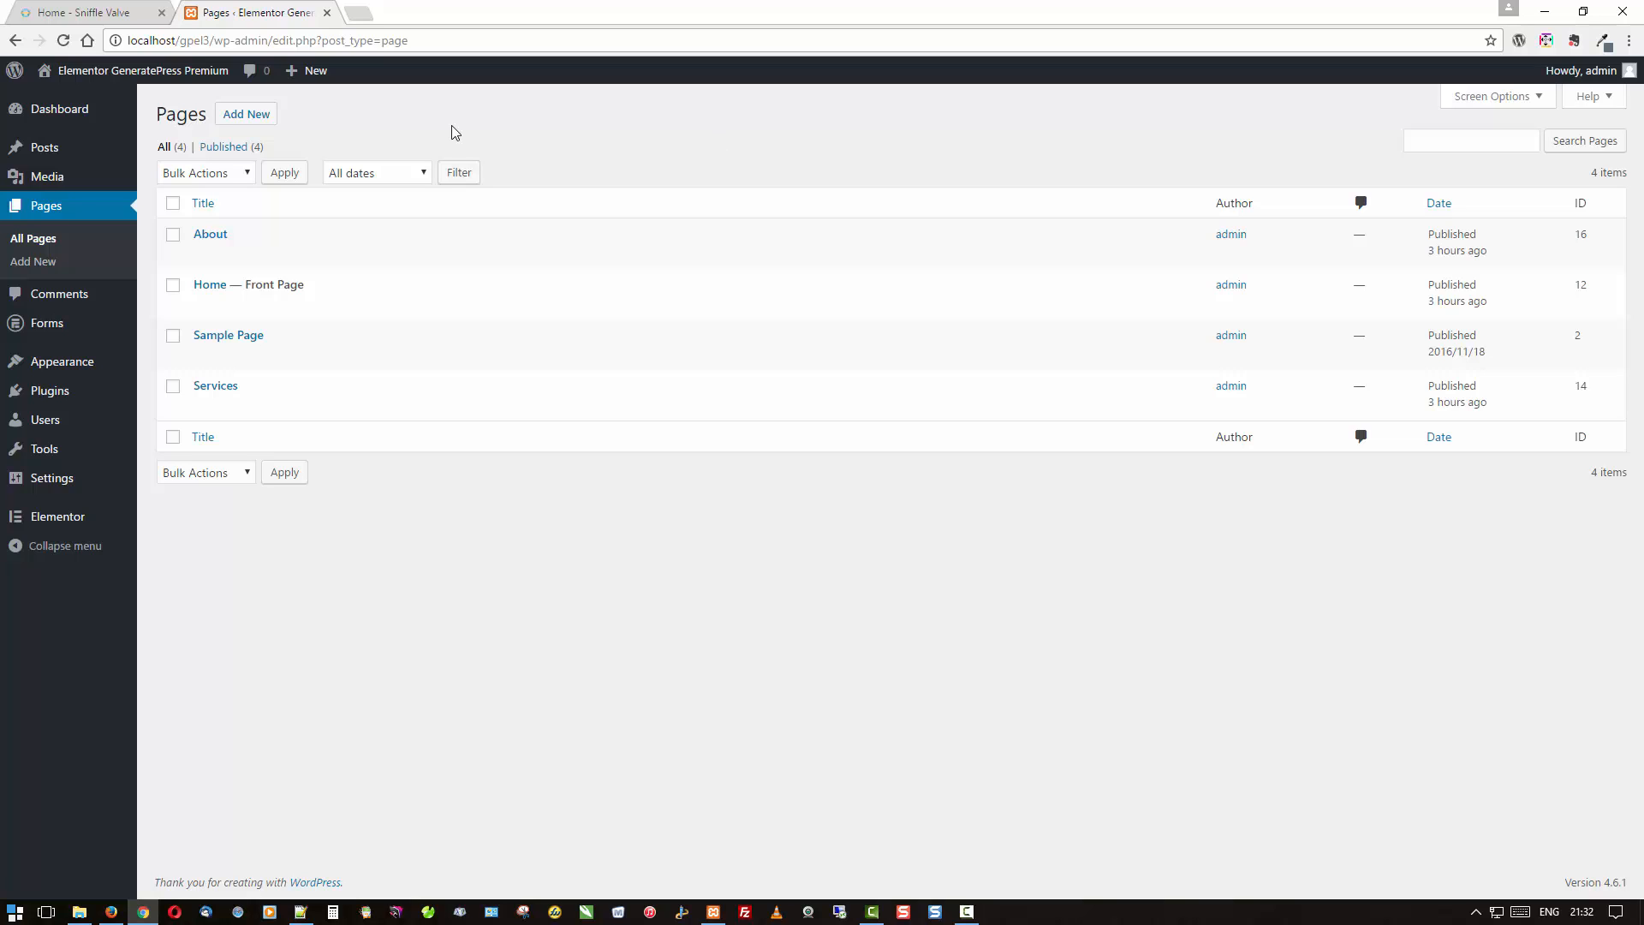
pyautogui.click(258, 120)
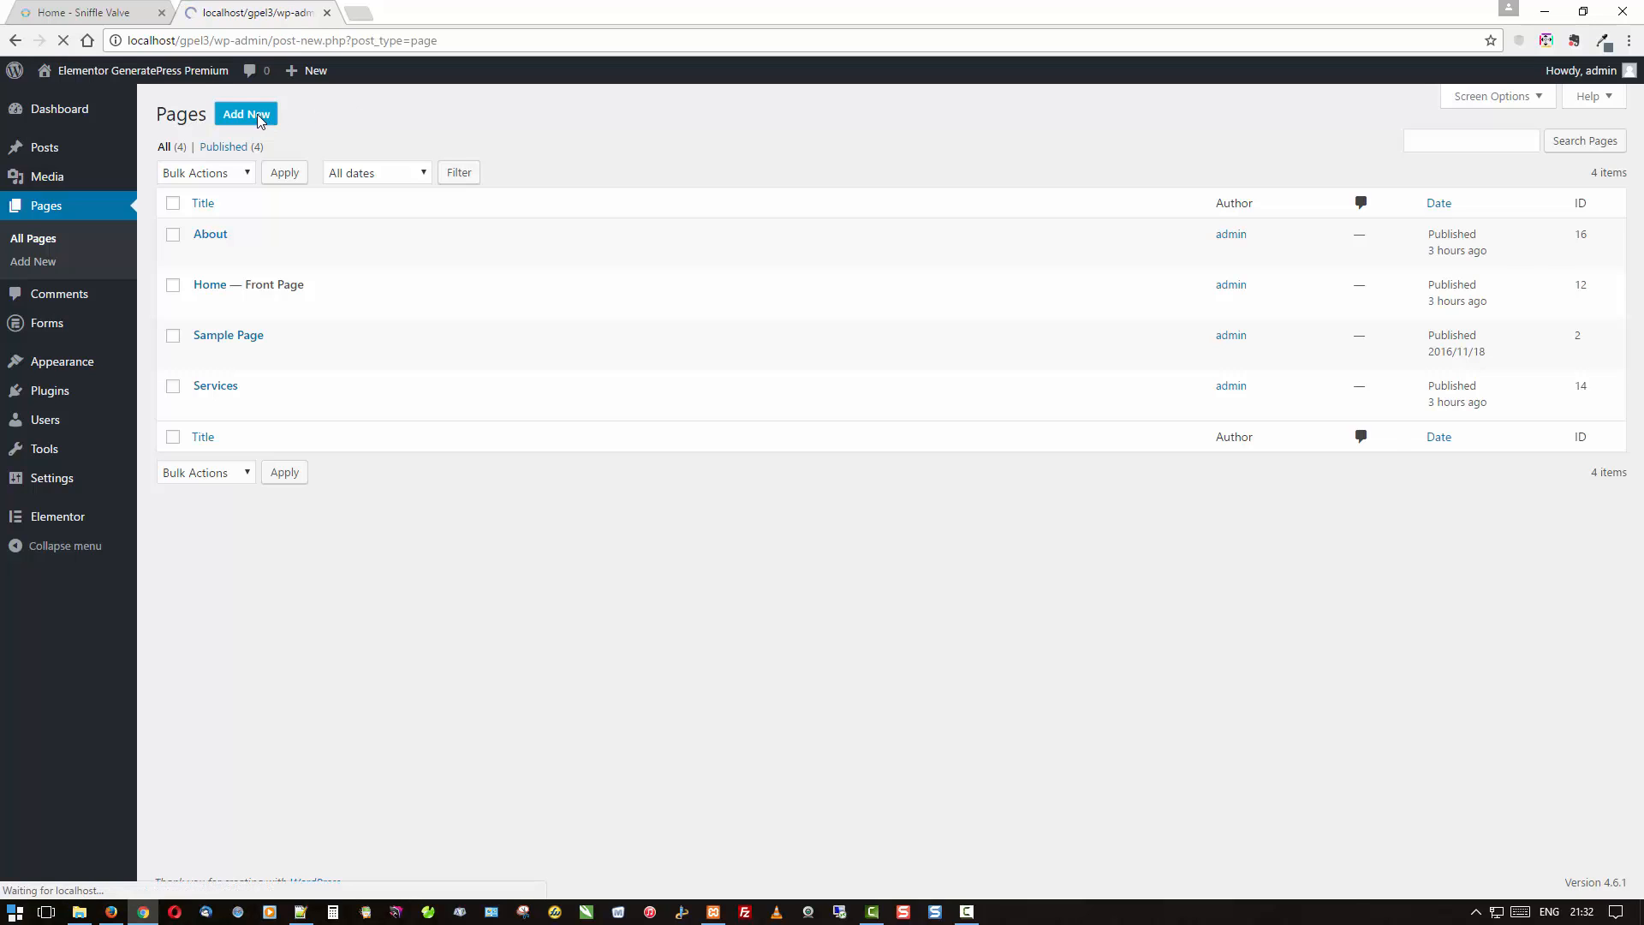
pyautogui.scroll(-3, 1199, 471)
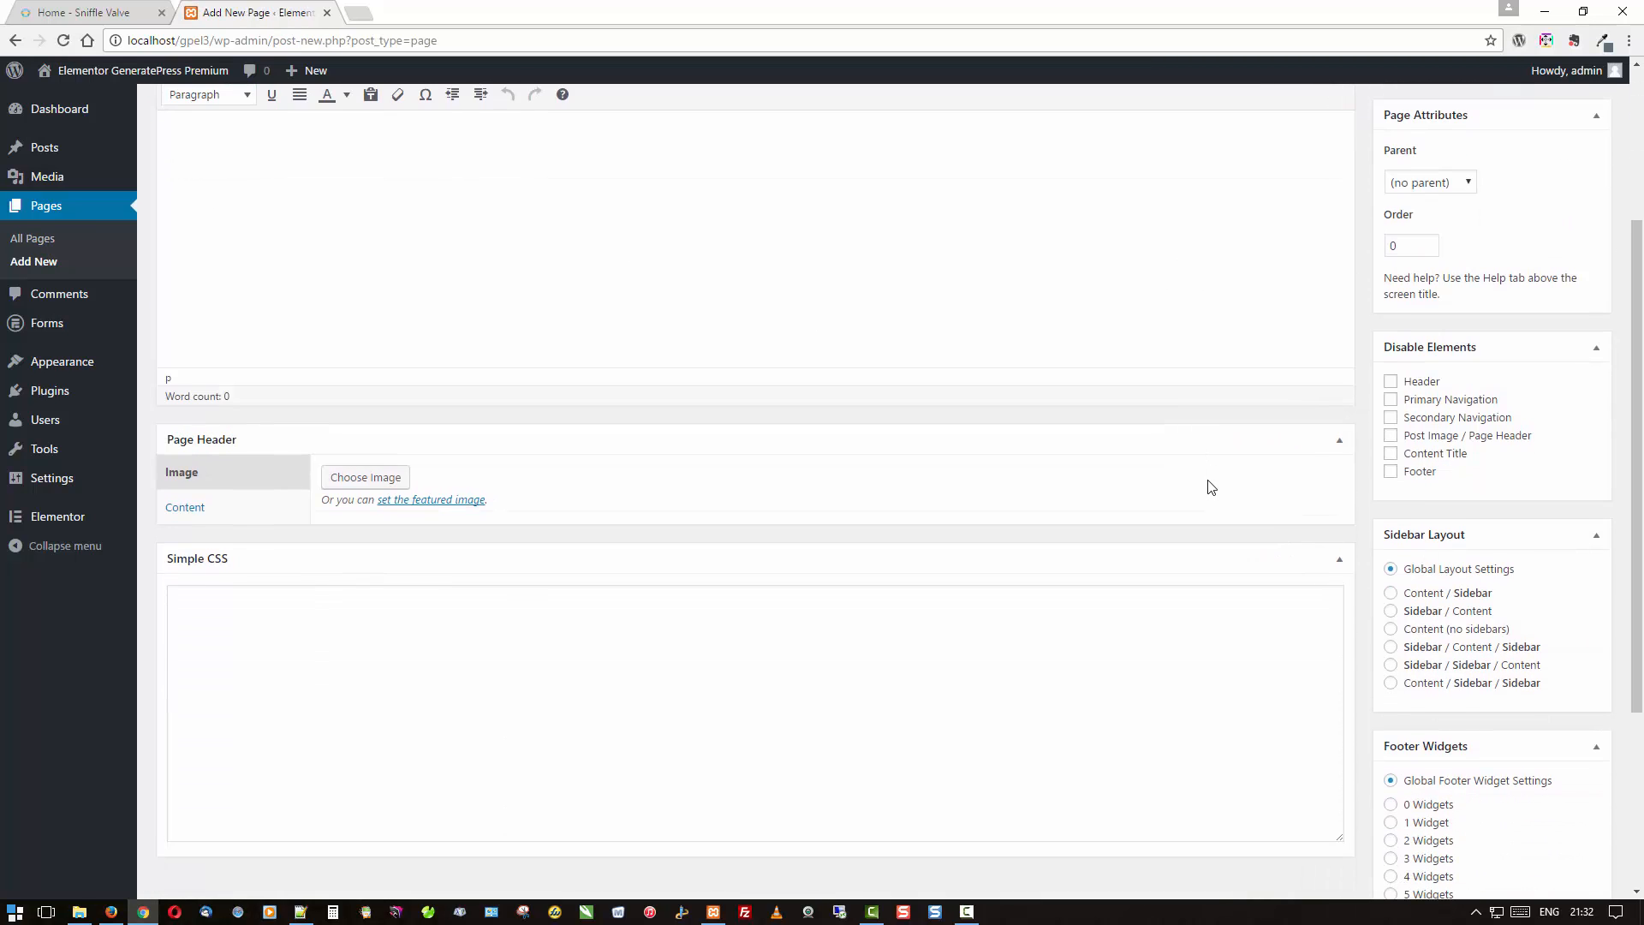
pyautogui.click(1391, 454)
# Set the page's sidebar layout to Content (no sidebars) and footer widgets to 0, and enable Full Width Content.
pyautogui.scroll(-3, 1327, 514)
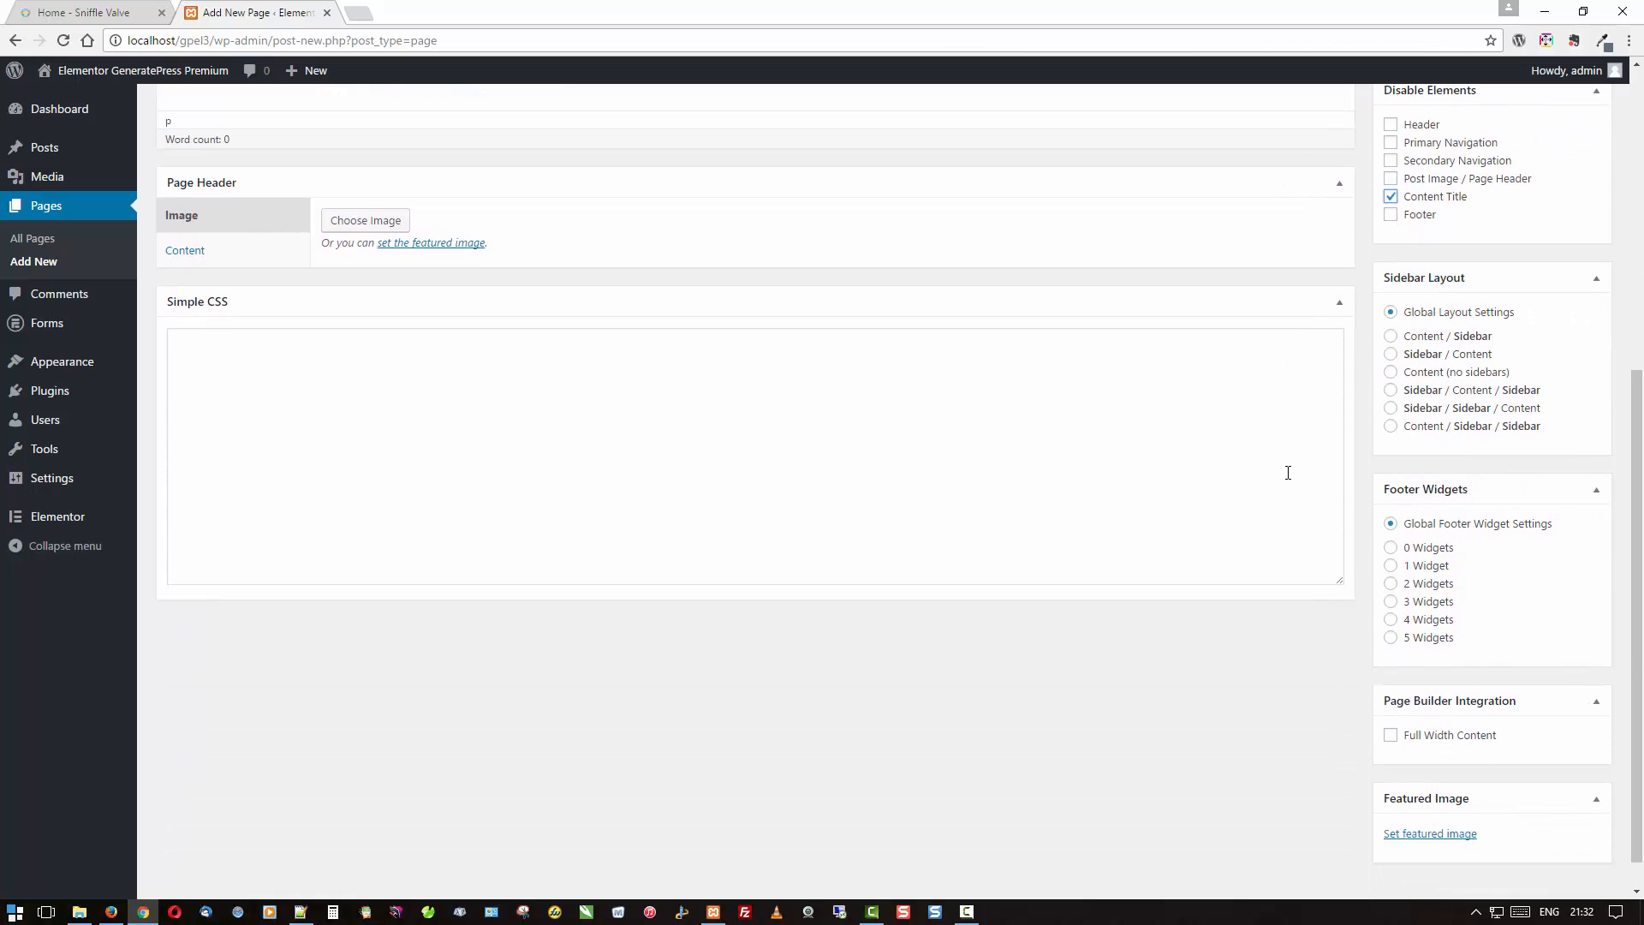
pyautogui.click(1390, 374)
pyautogui.click(1391, 548)
pyautogui.scroll(-1, 1327, 544)
pyautogui.click(1418, 704)
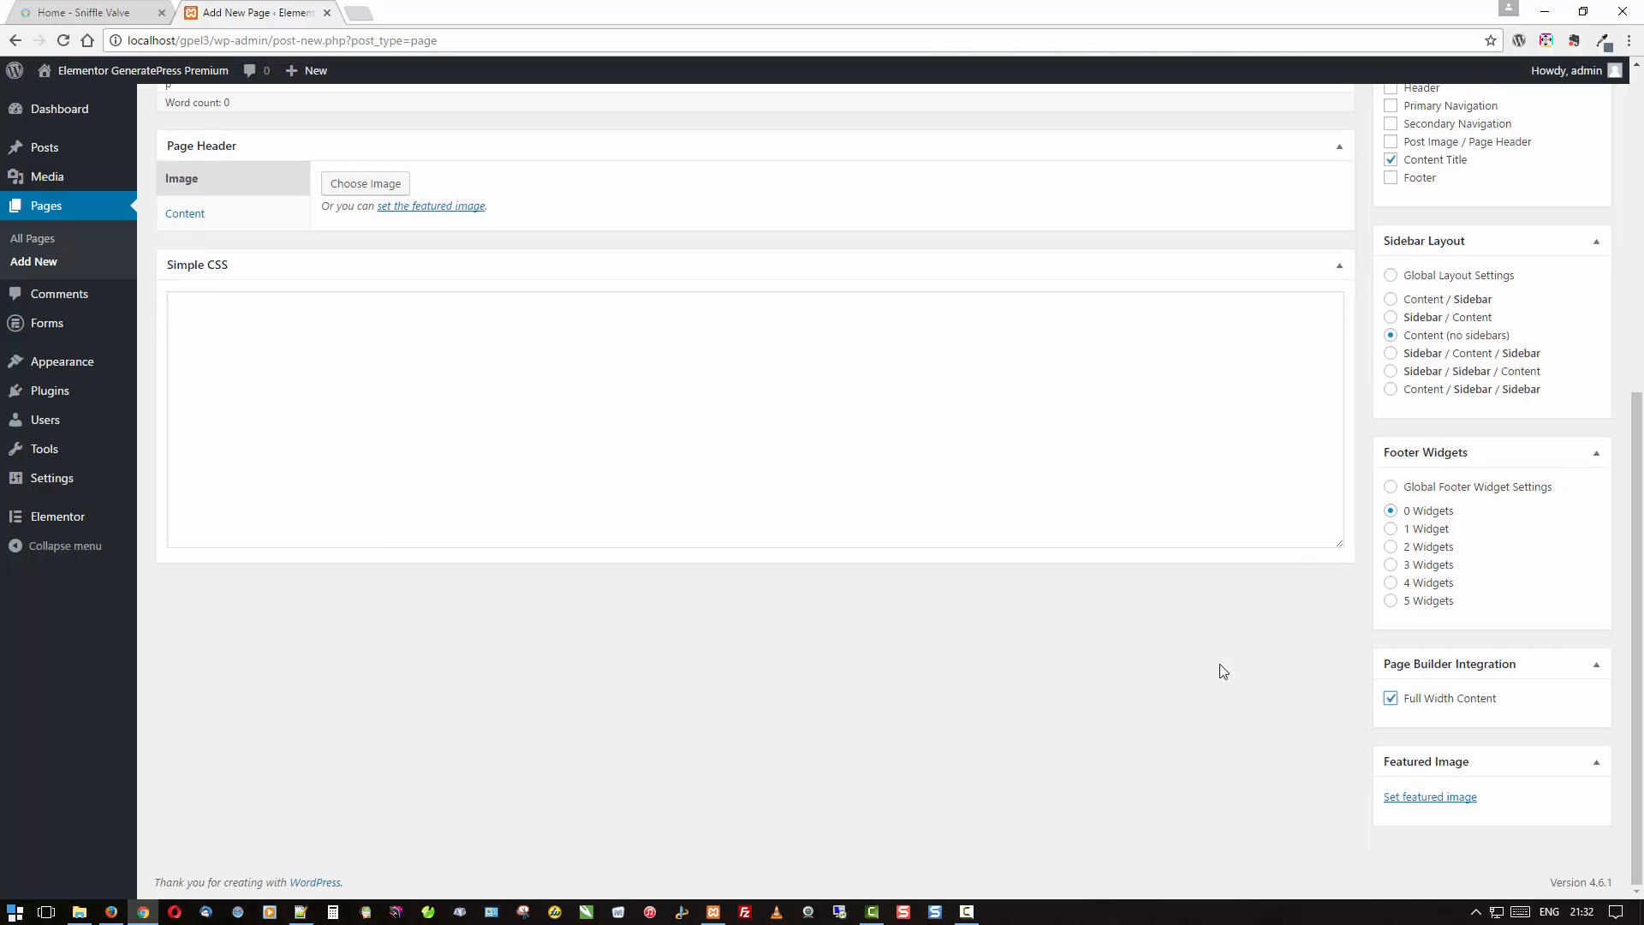
# Publish the new page, title it el-header and update it.
pyautogui.scroll(6, 1182, 614)
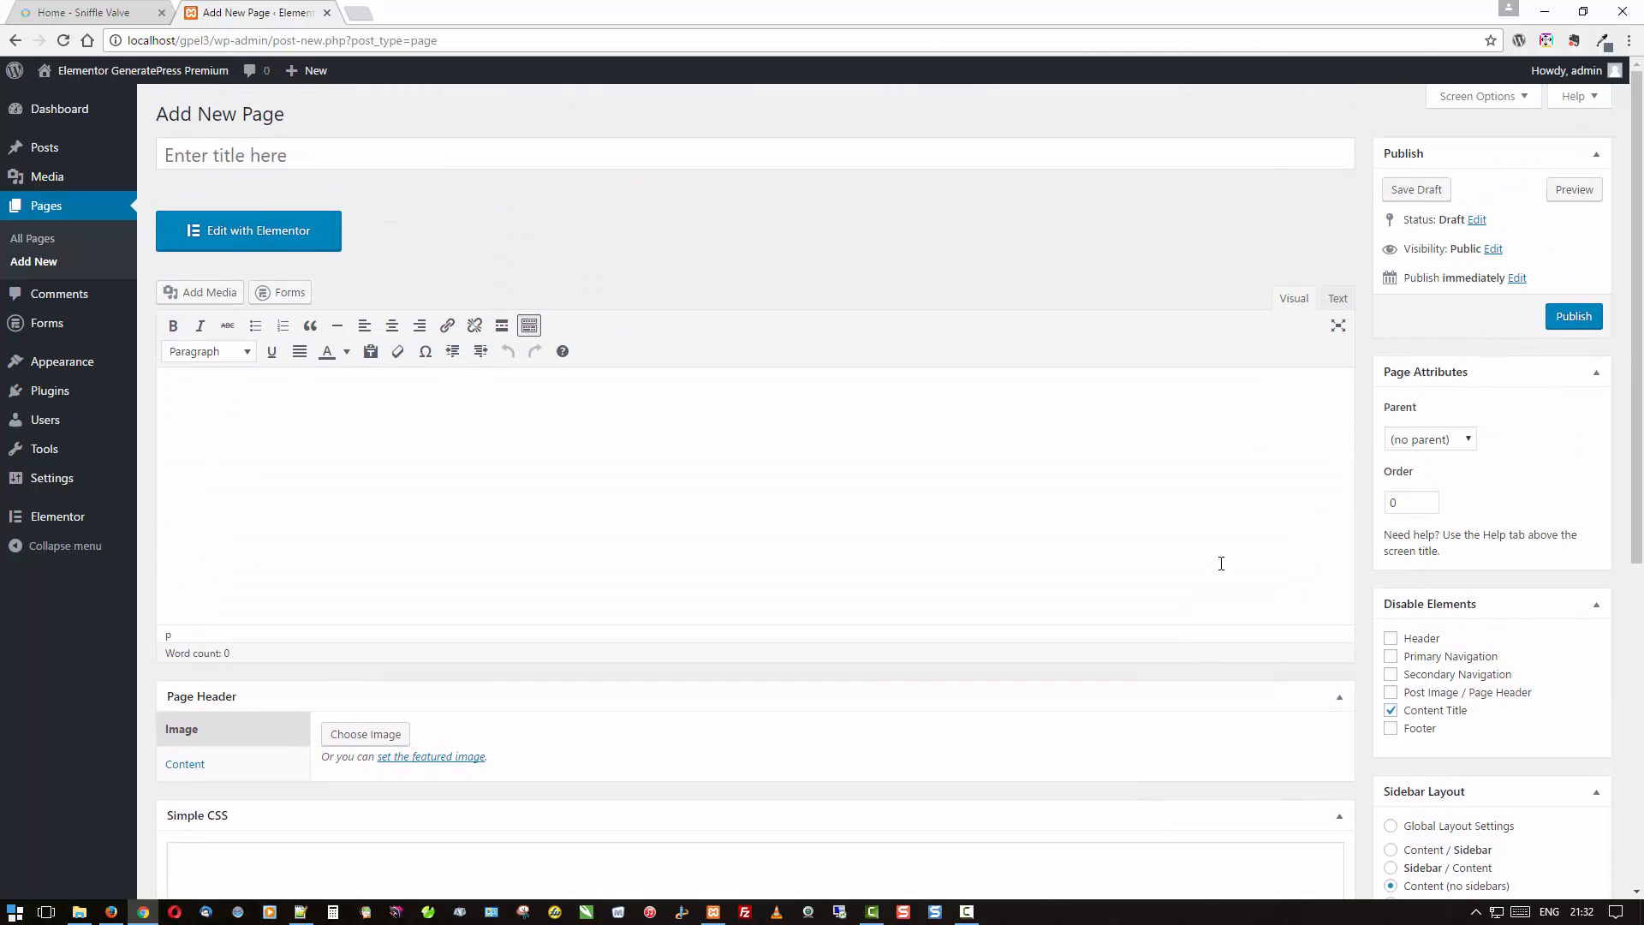
pyautogui.click(1560, 319)
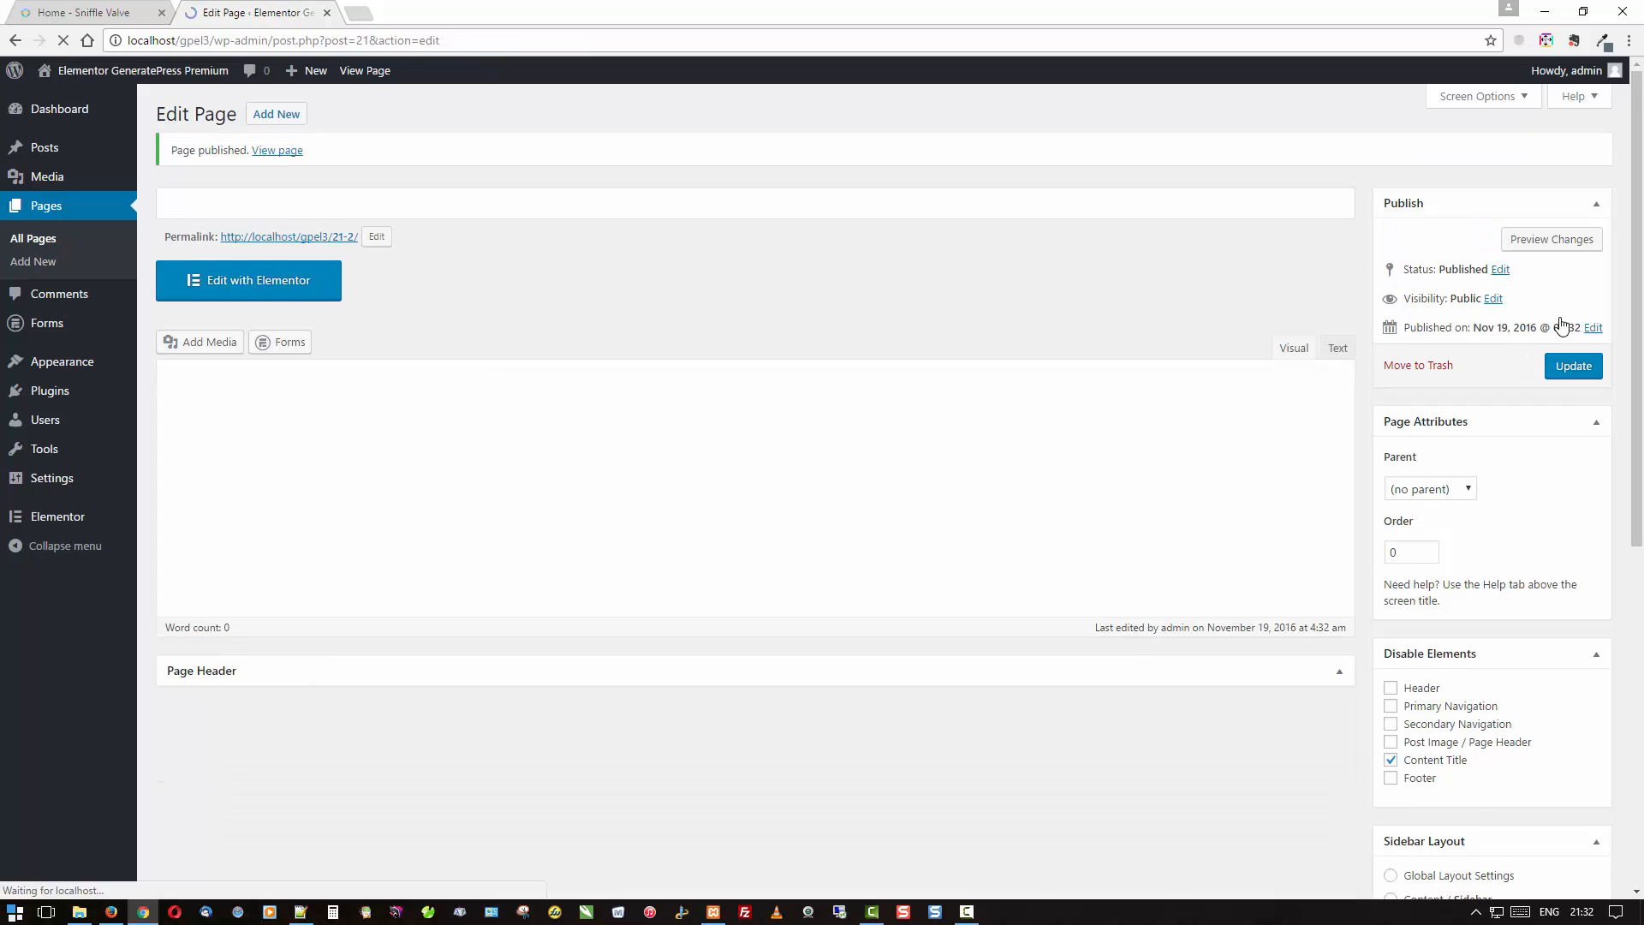
pyautogui.click(236, 204)
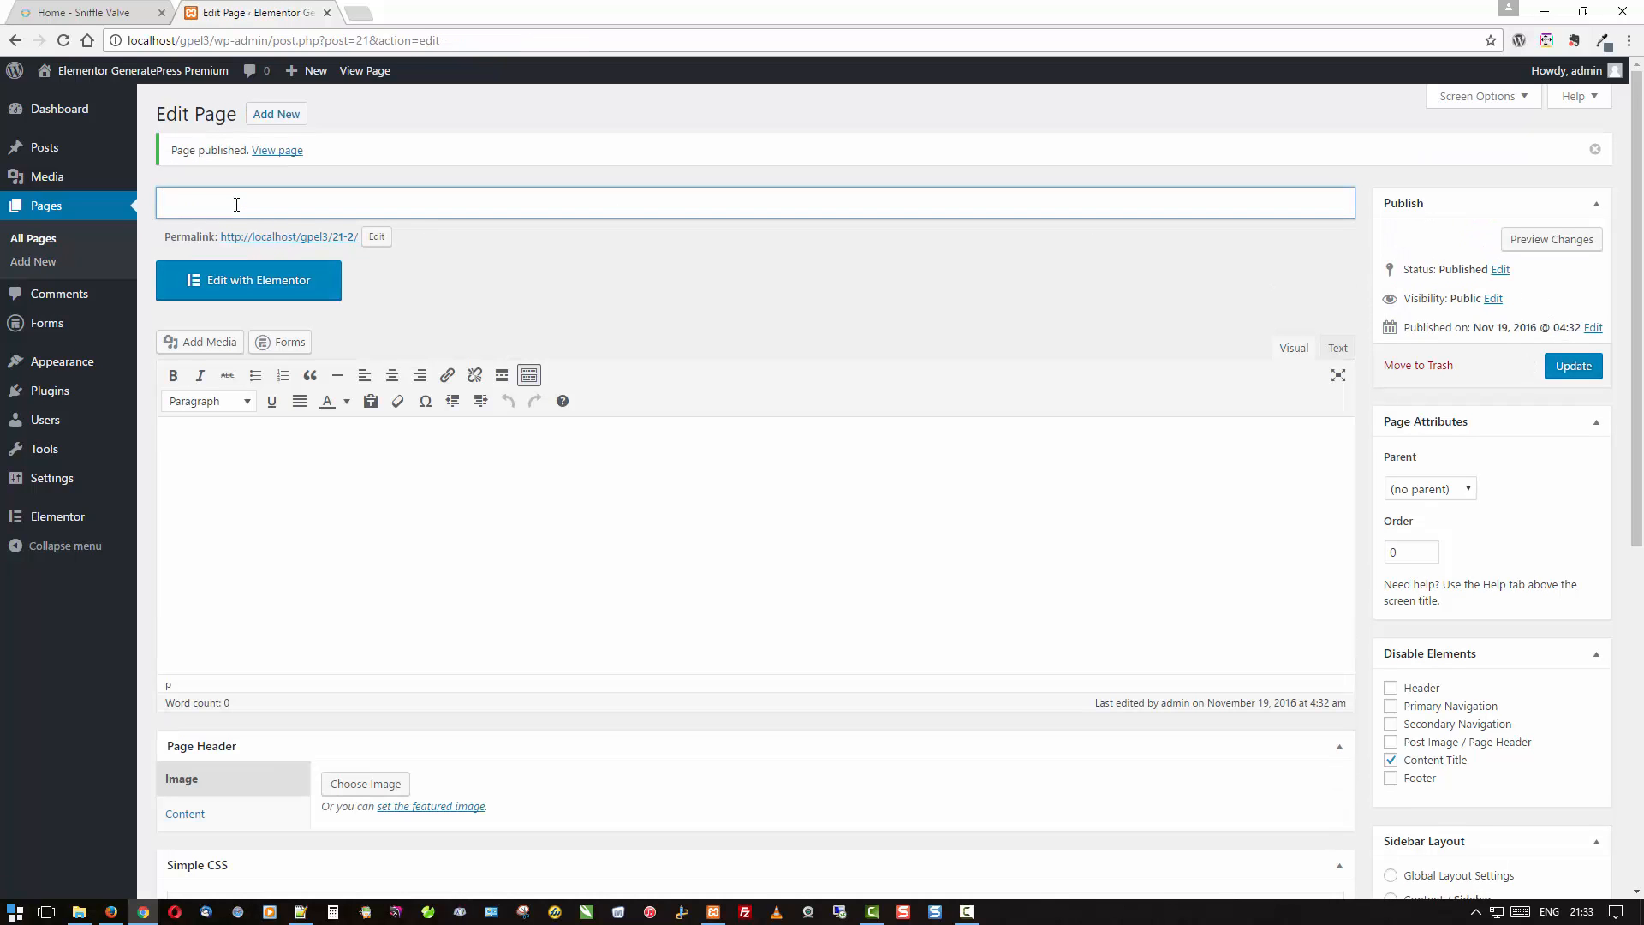
pyautogui.write('el-header')
pyautogui.click(1583, 372)
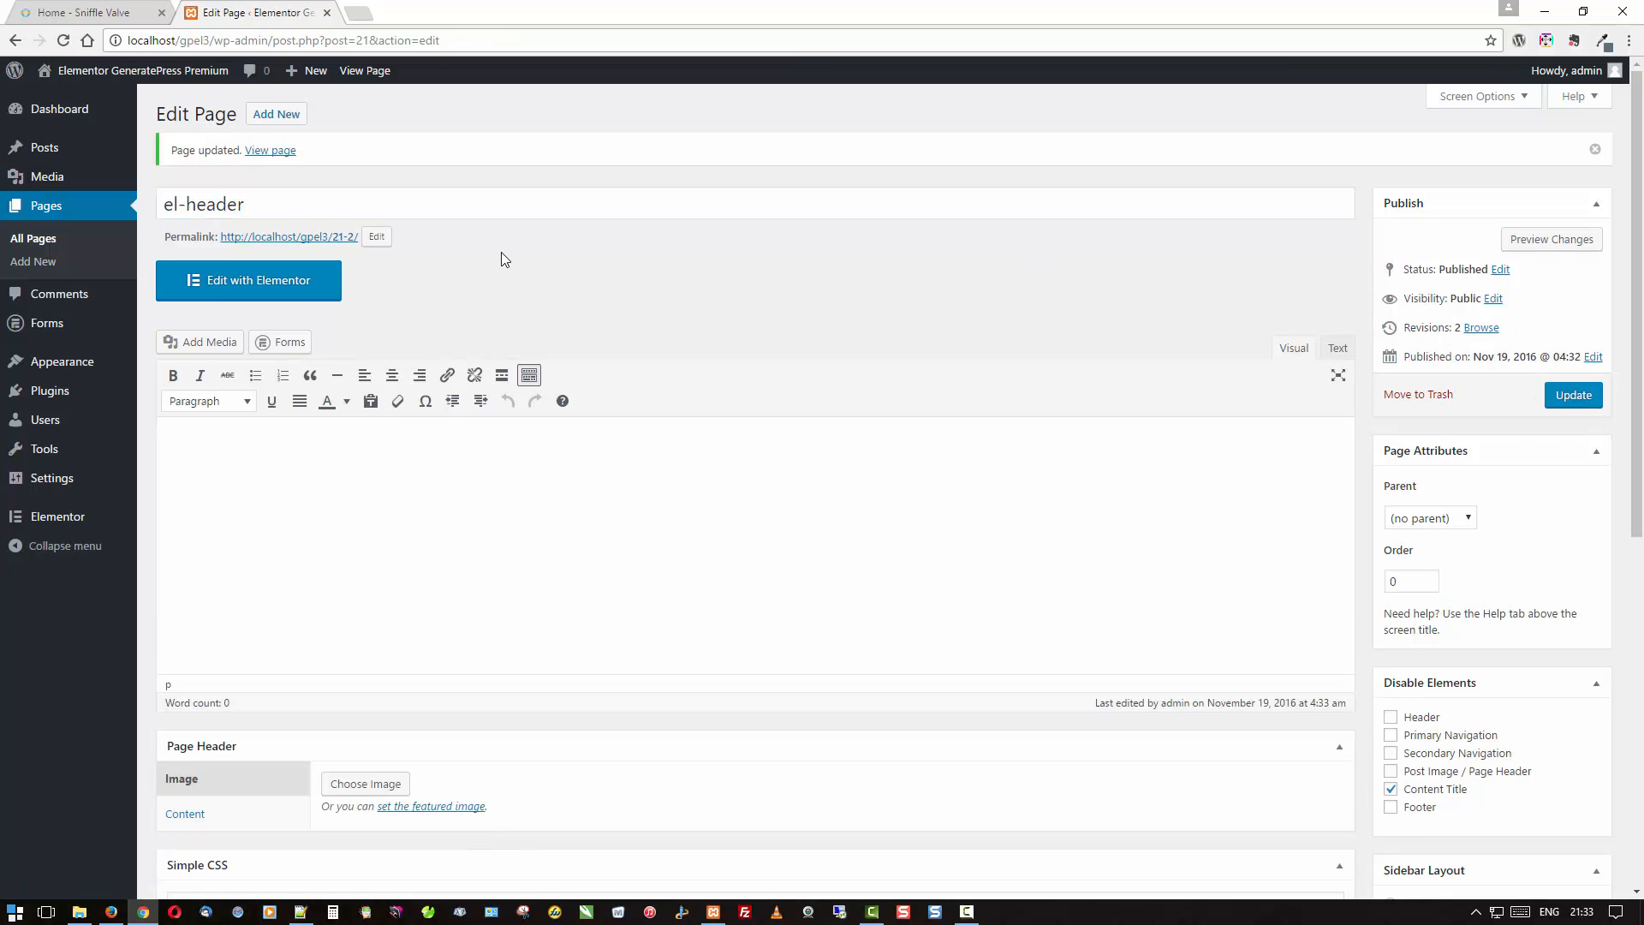
# Open the el-header page in Elementor and add a section with three equal columns.
pyautogui.click(262, 278)
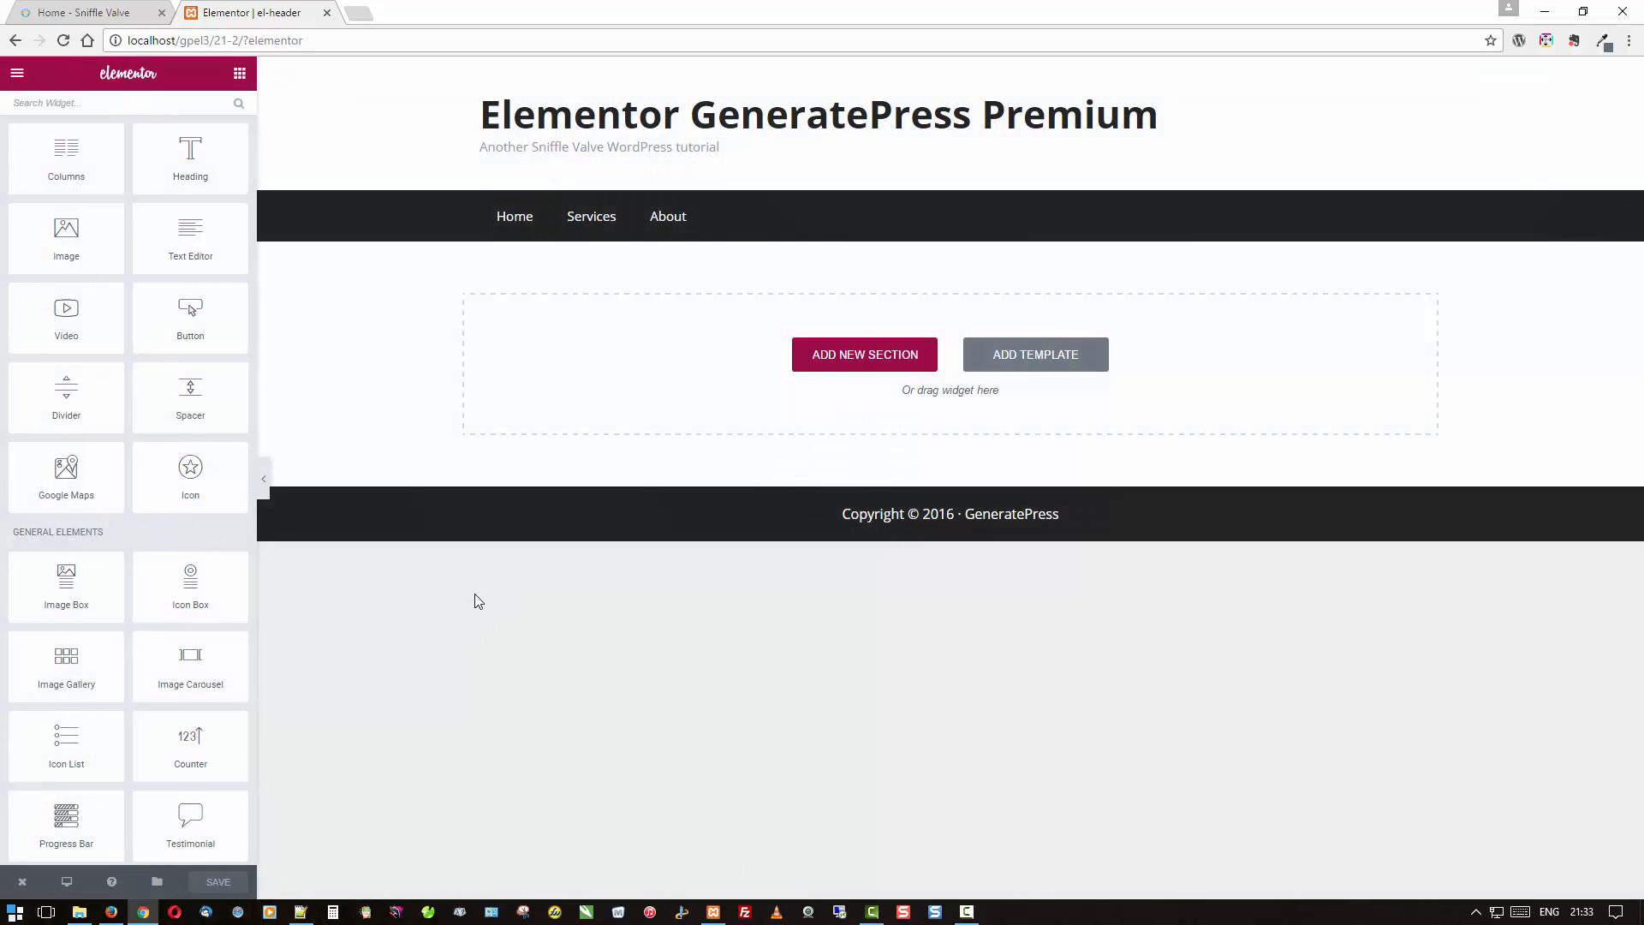
pyautogui.click(817, 368)
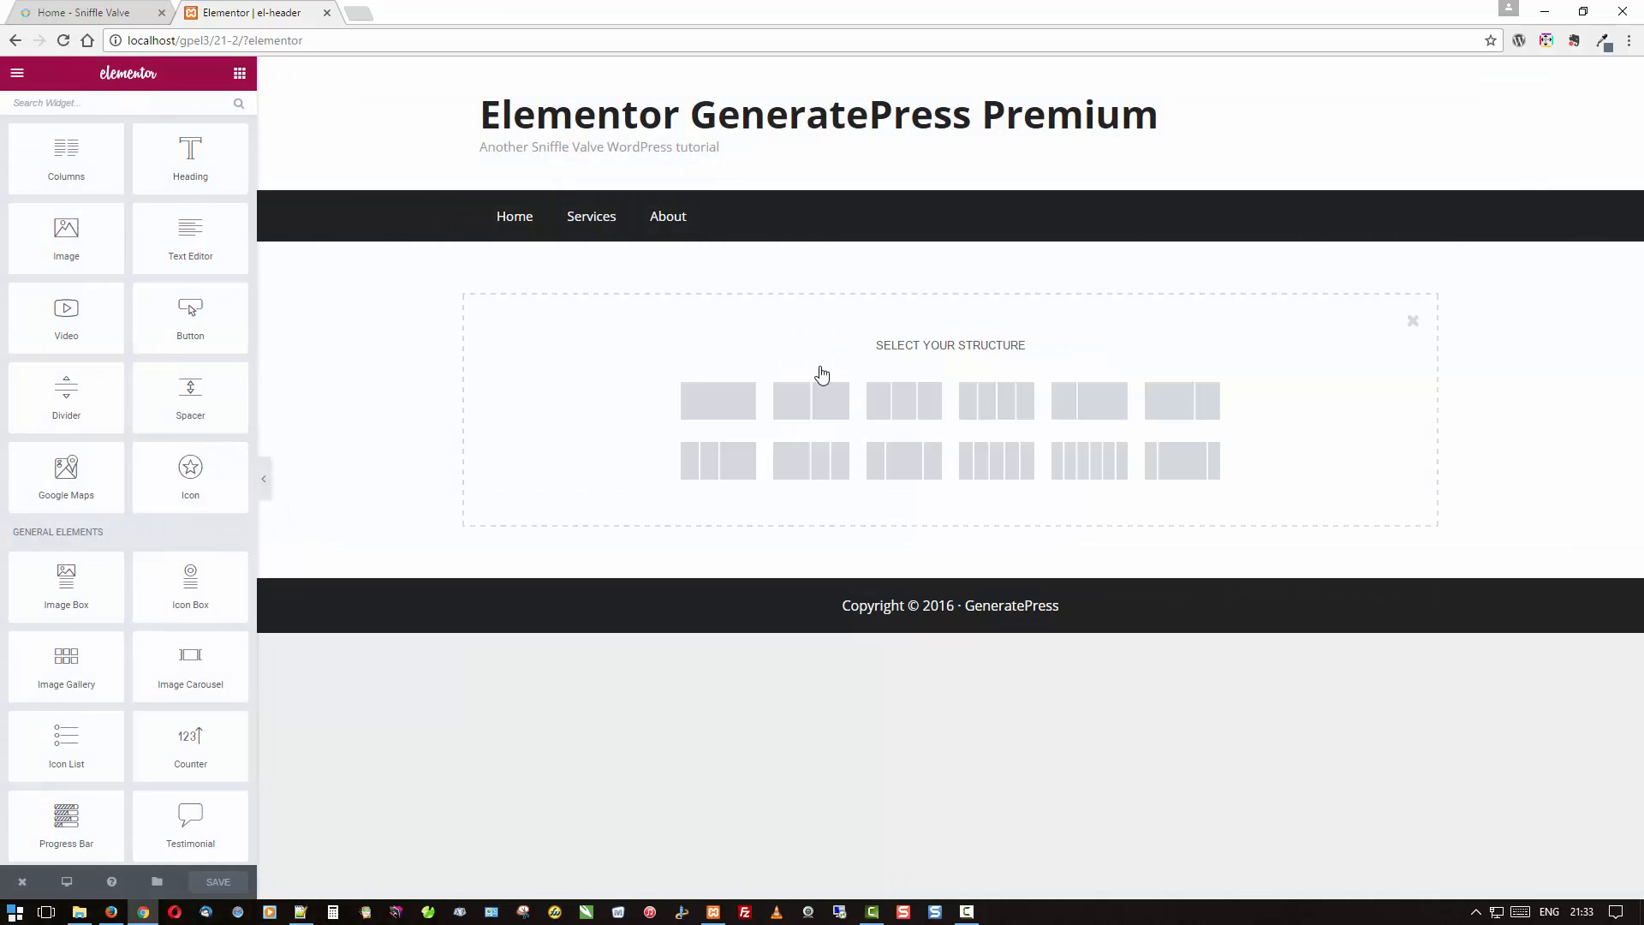
pyautogui.click(878, 402)
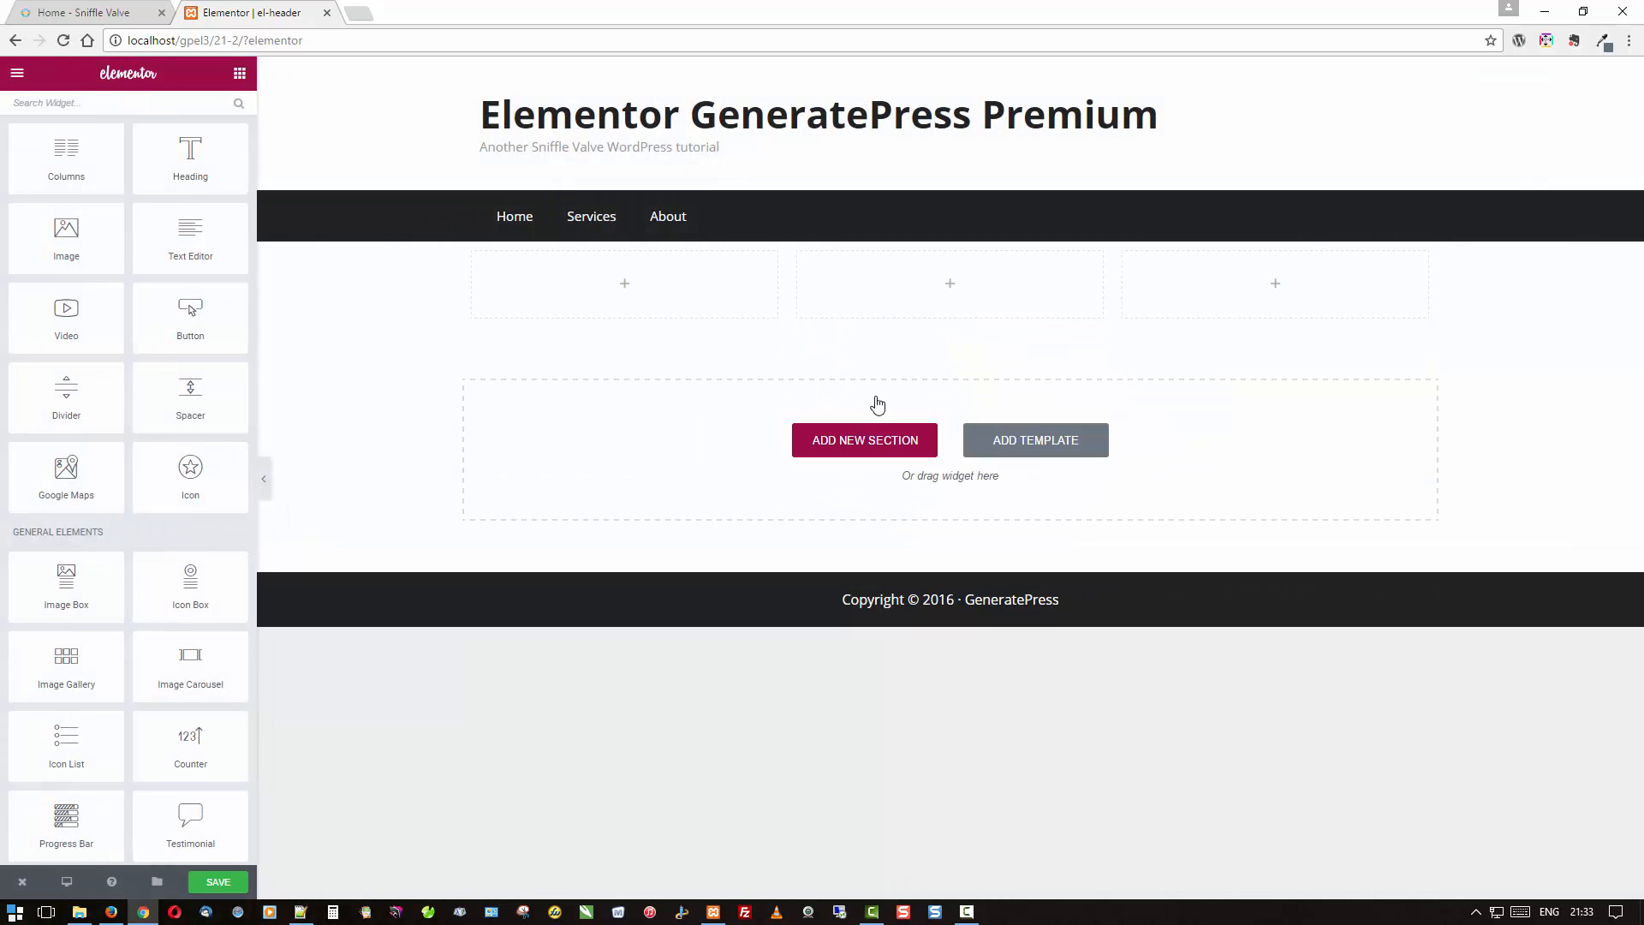
# Give the three-column section a Classic background with the light blue colour #6ec1e4.
pyautogui.moveTo(518, 316)
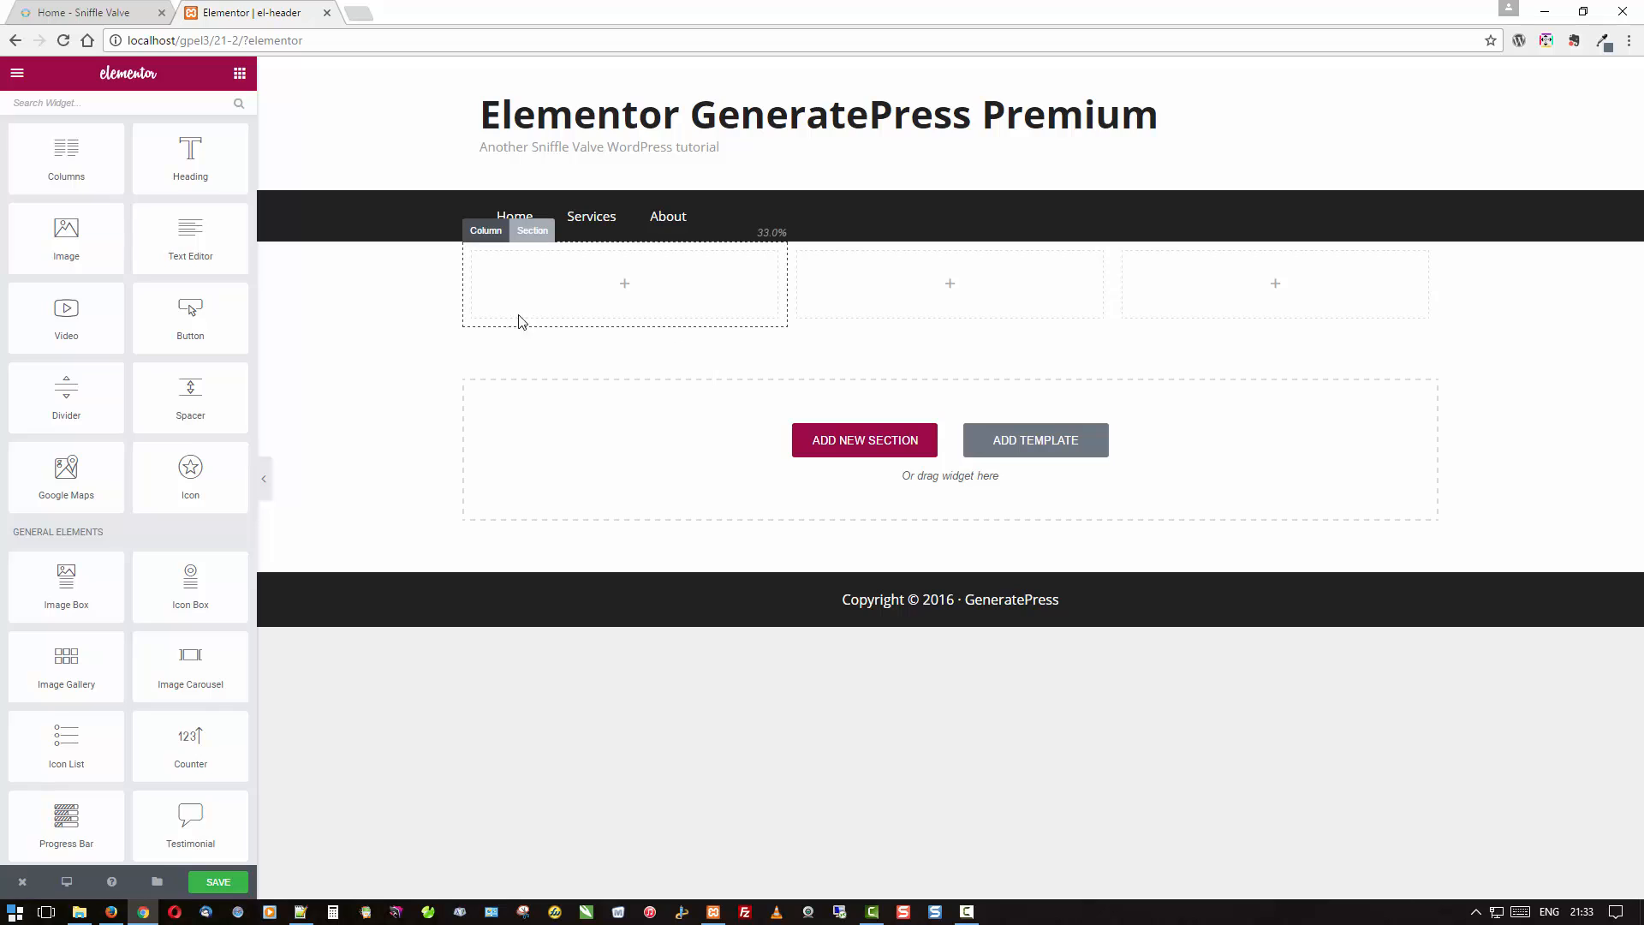
pyautogui.click(533, 231)
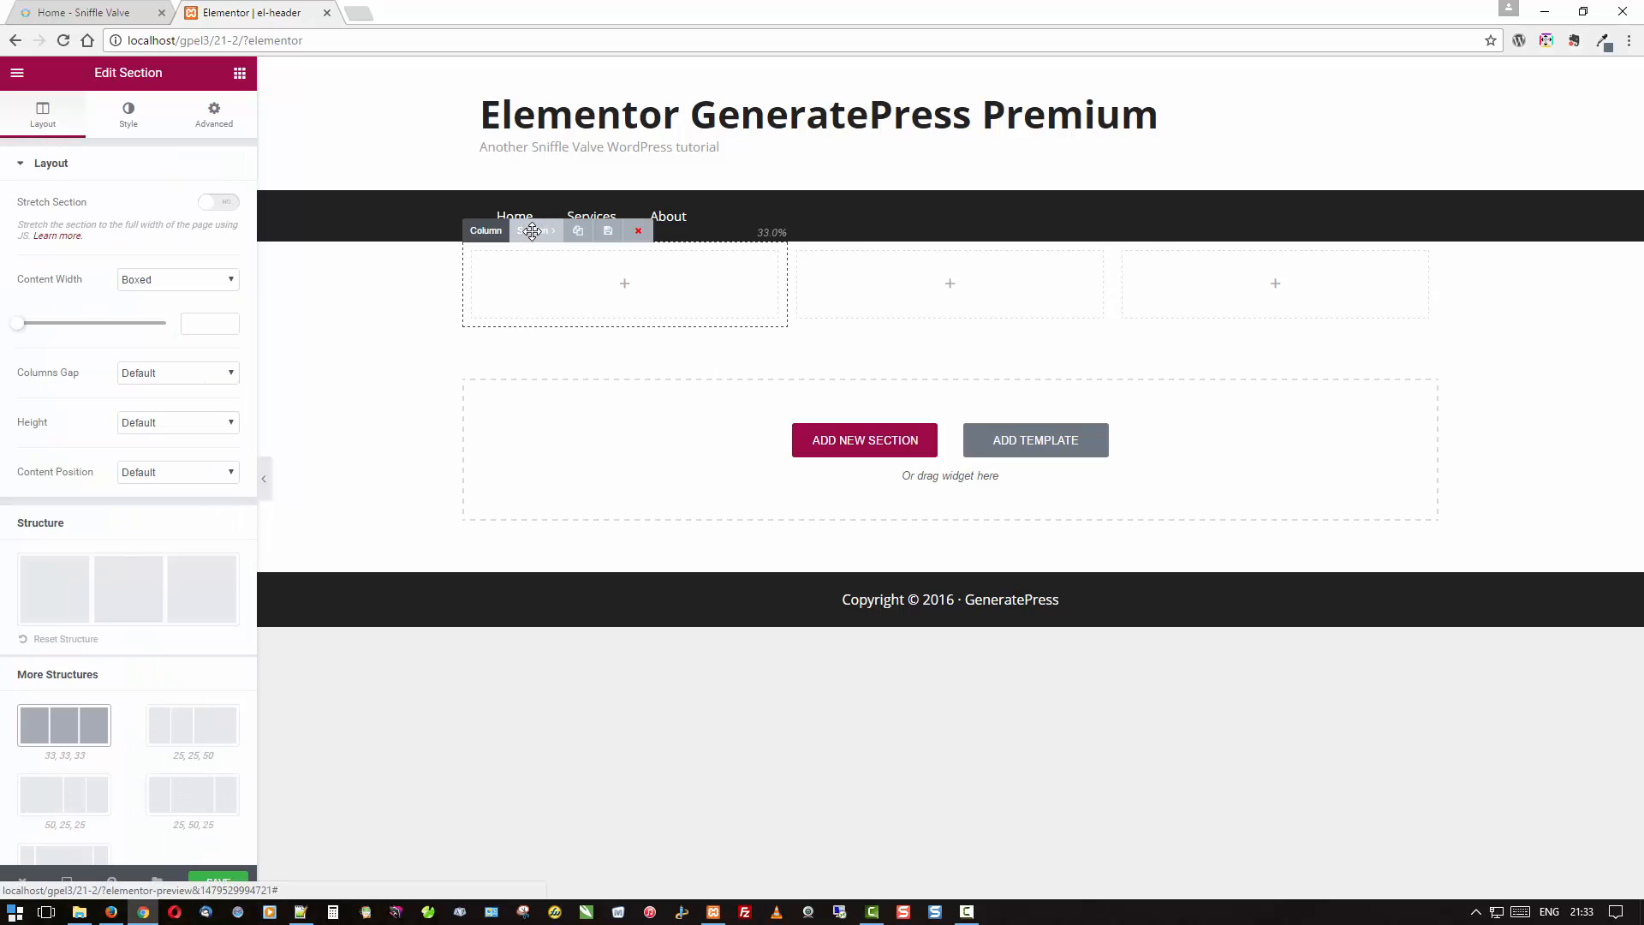
pyautogui.click(127, 116)
pyautogui.click(125, 224)
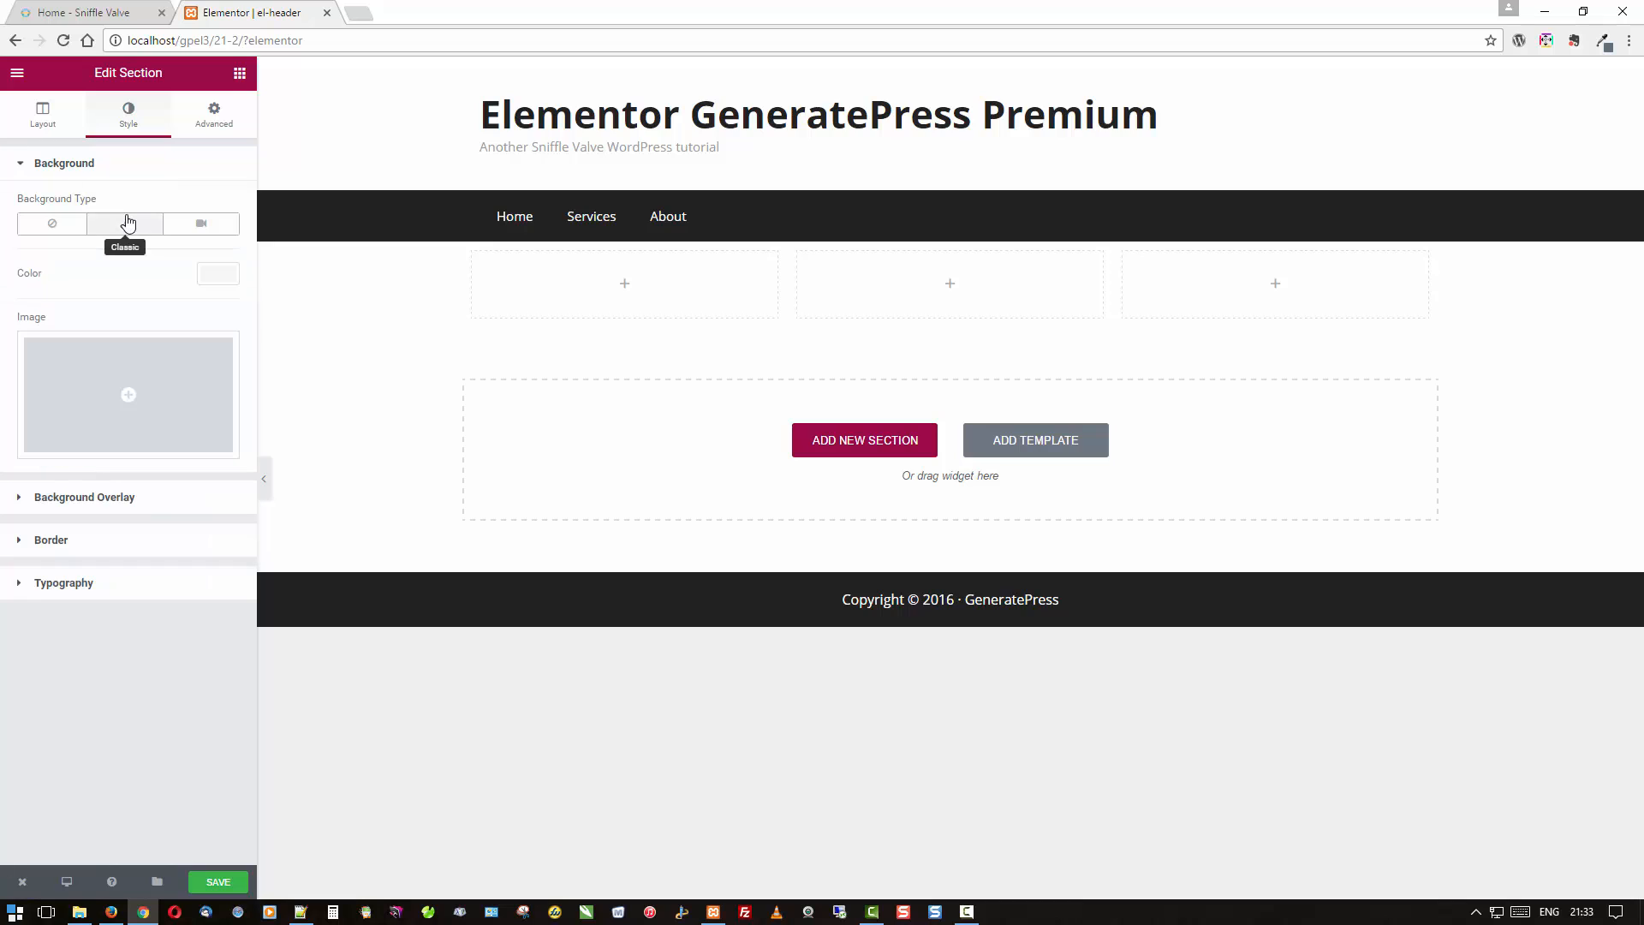
pyautogui.click(216, 272)
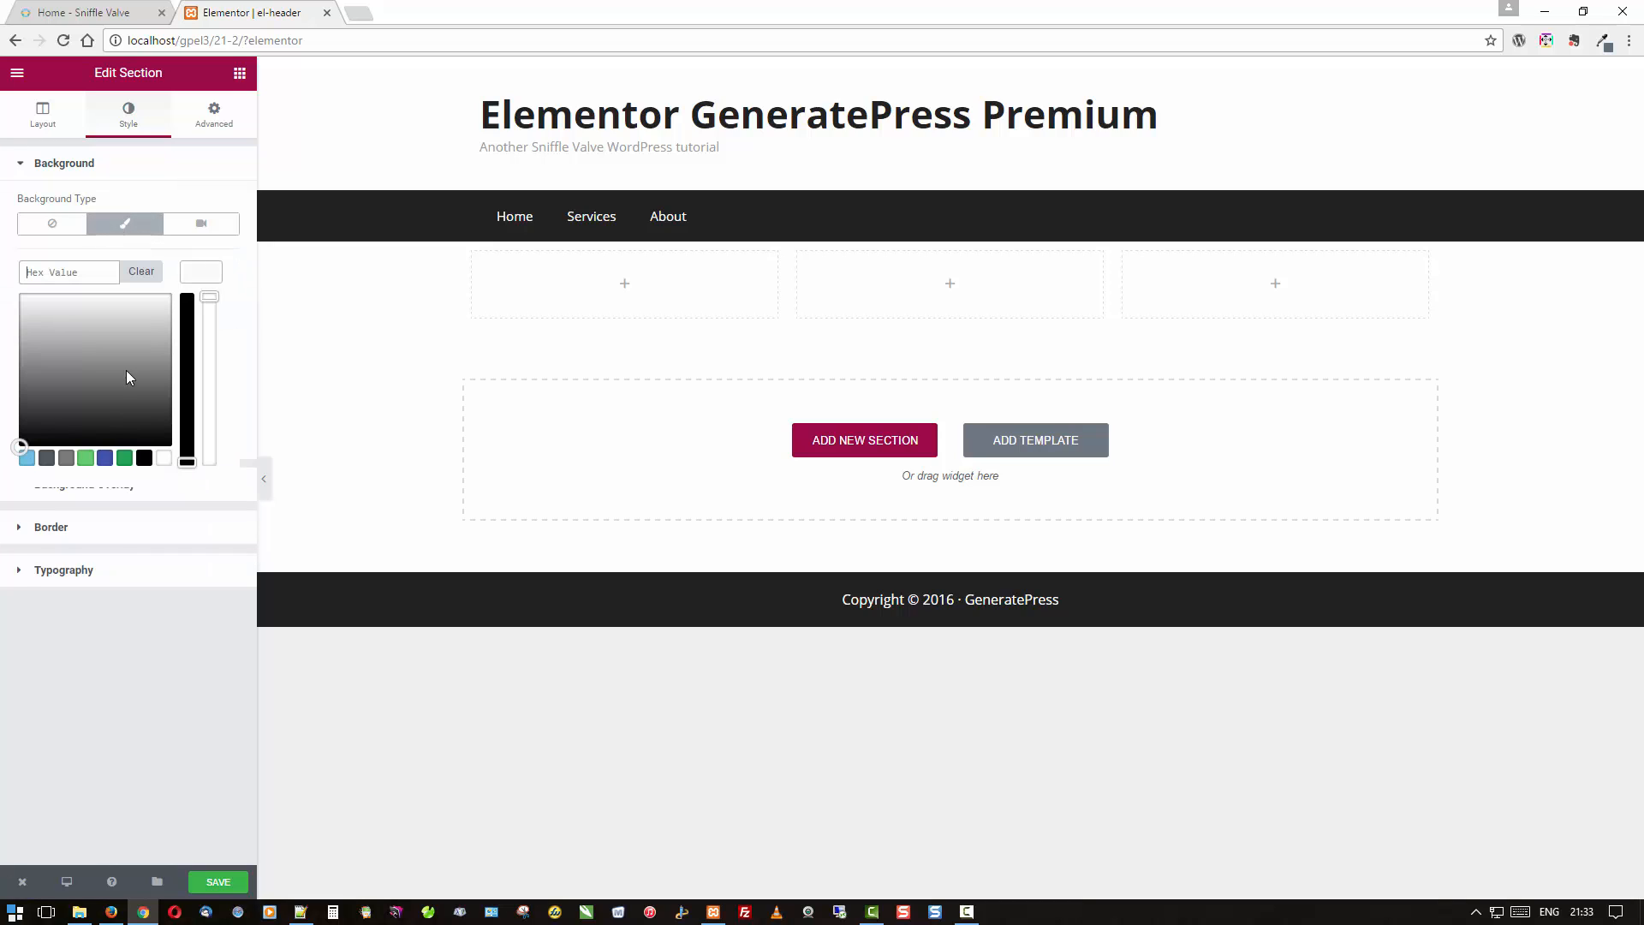
pyautogui.click(28, 459)
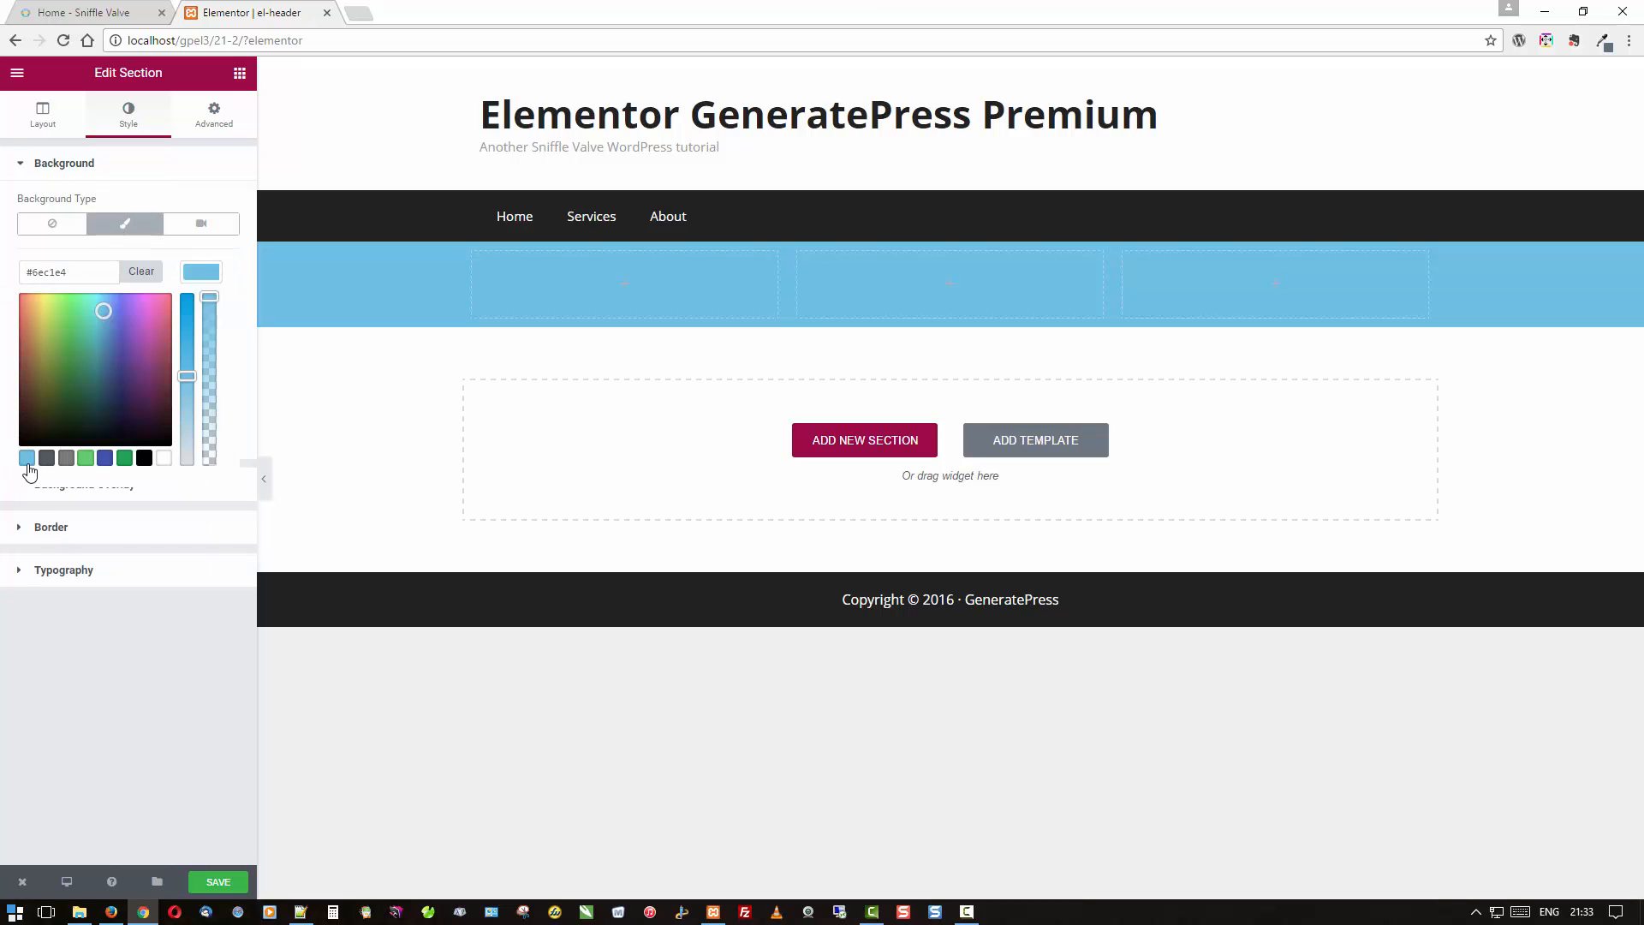
# Place an Image widget in the section's first column, upload the logo sv-logo-90h.png into it and return to the widget list.
pyautogui.click(239, 76)
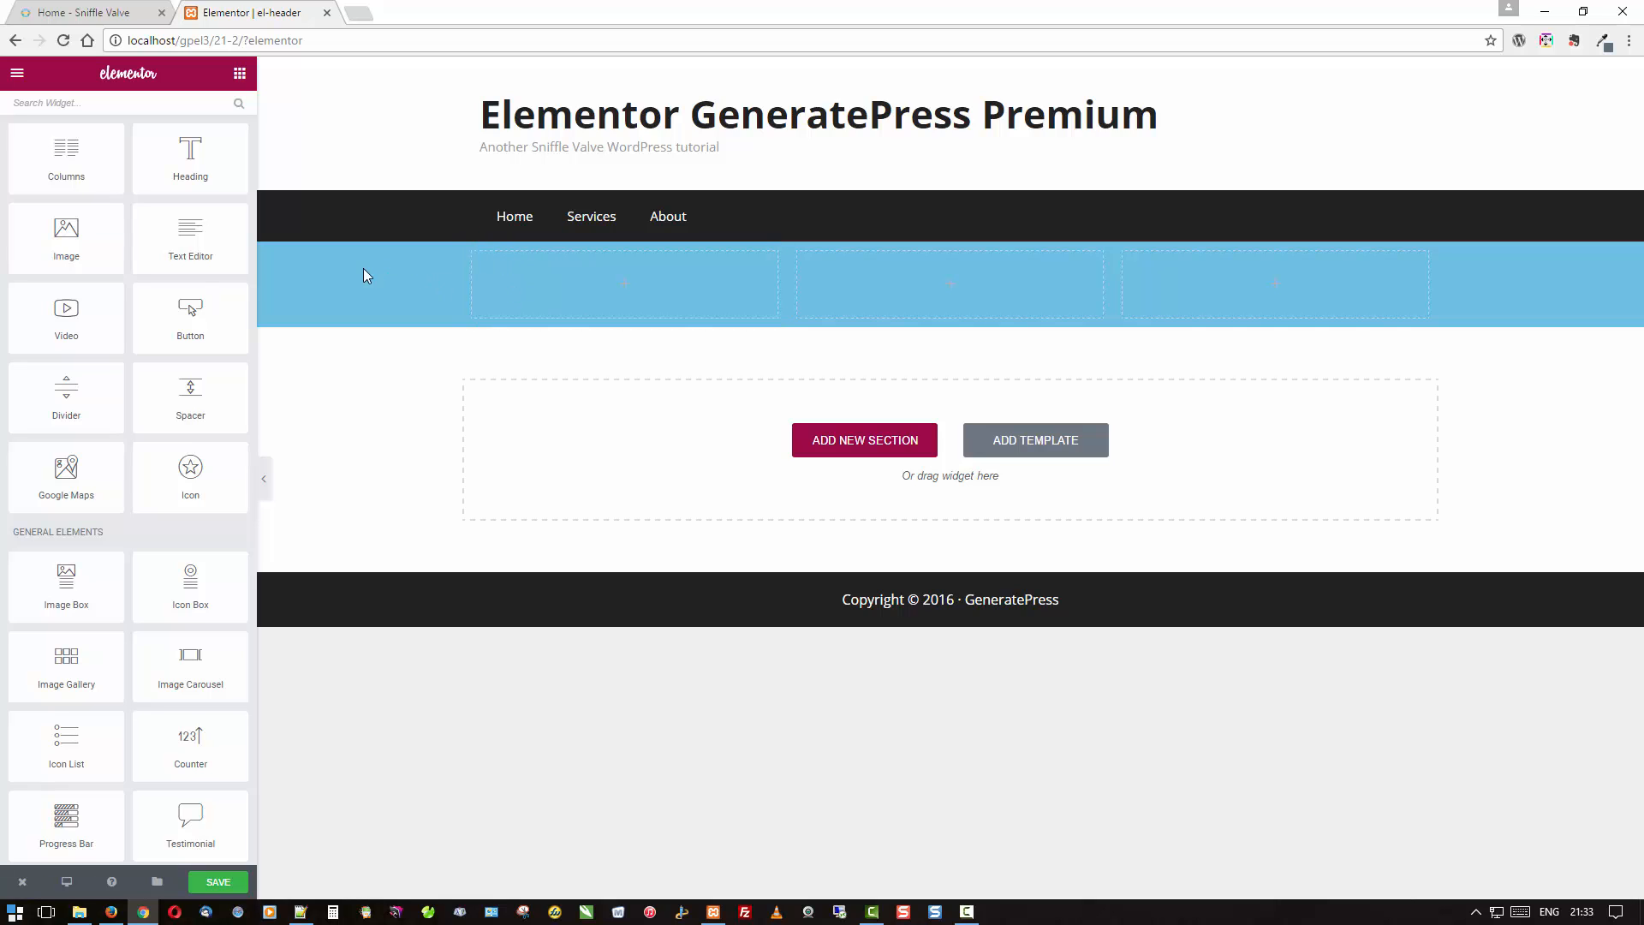
pyautogui.moveTo(66, 238); pyautogui.dragTo(510, 305)
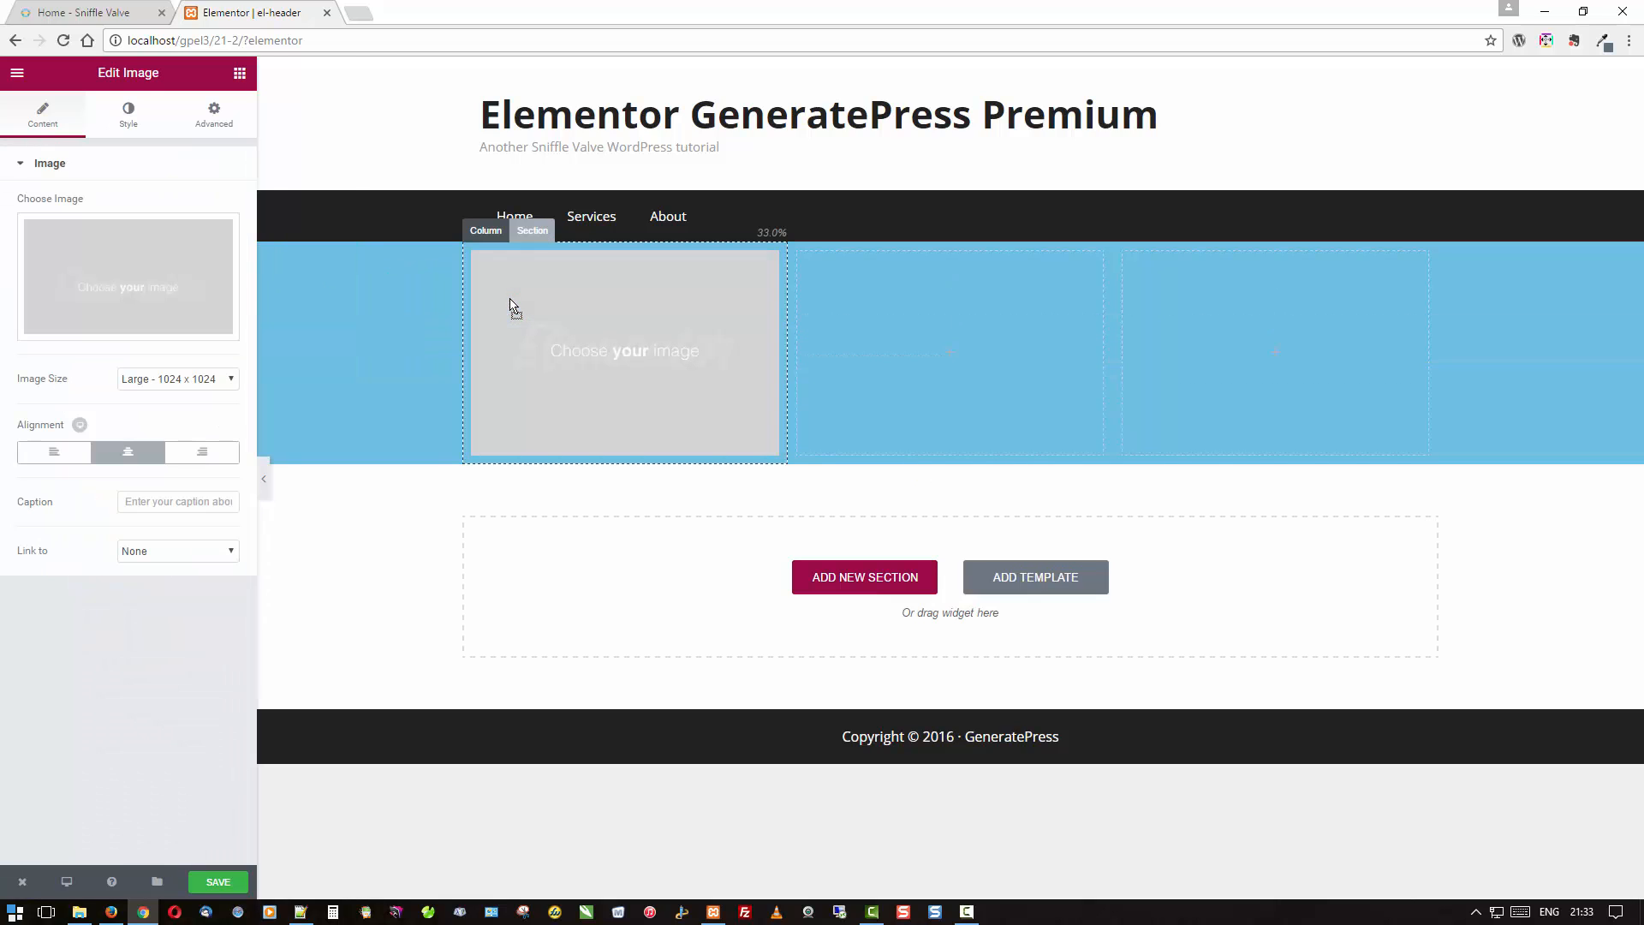
pyautogui.click(86, 267)
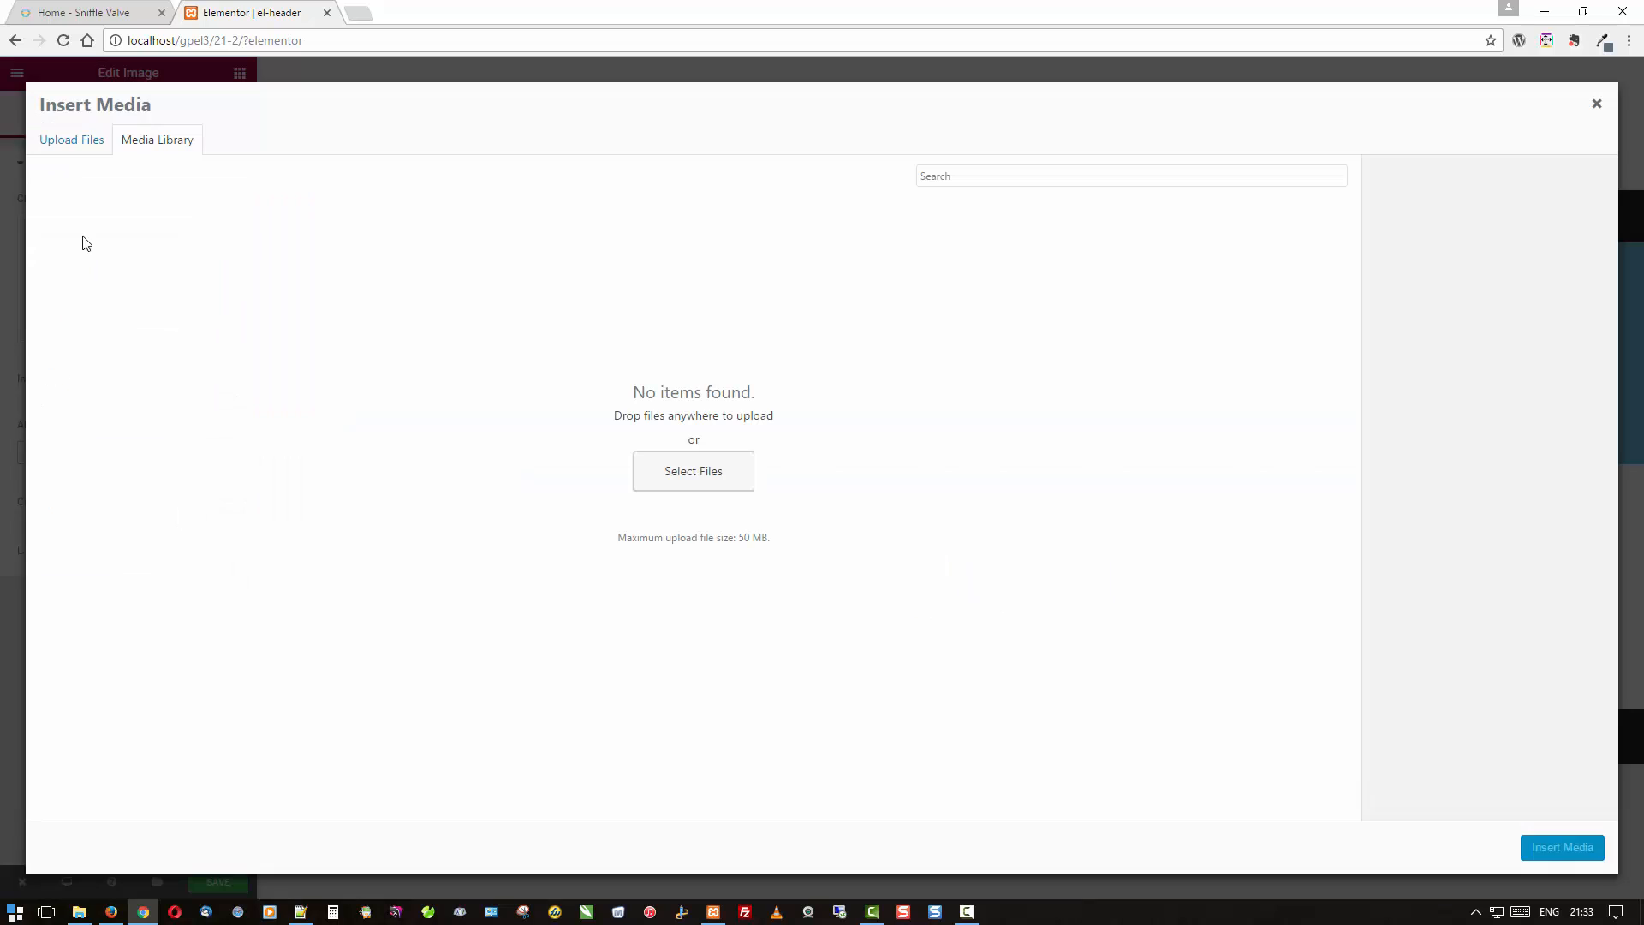
pyautogui.click(71, 140)
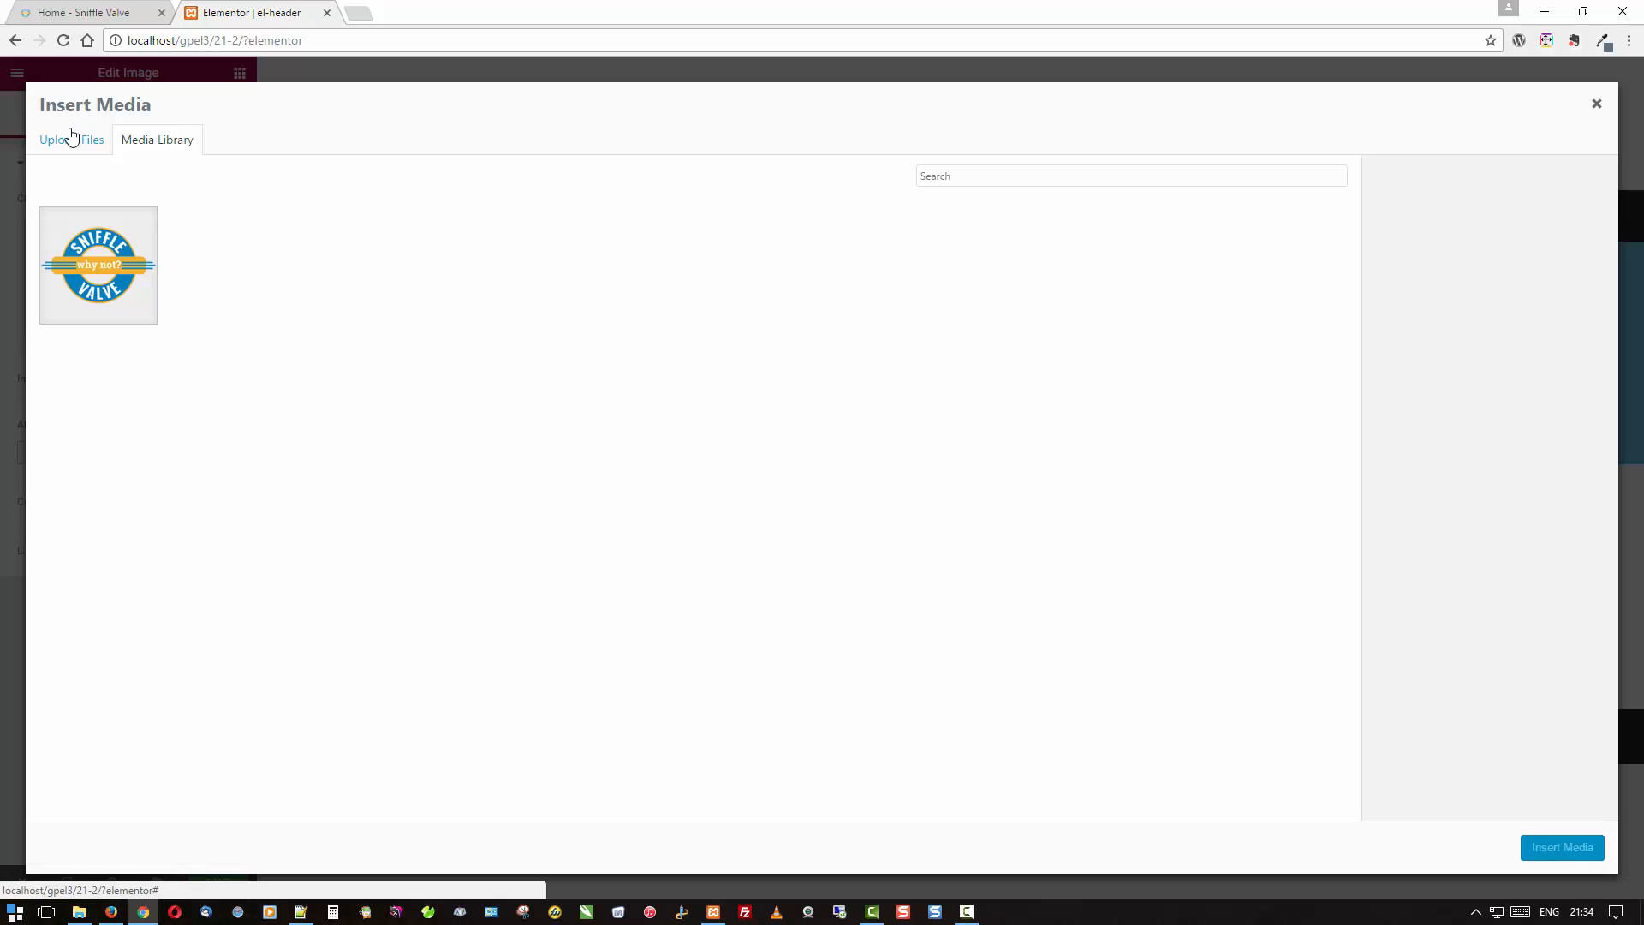
pyautogui.click(87, 268)
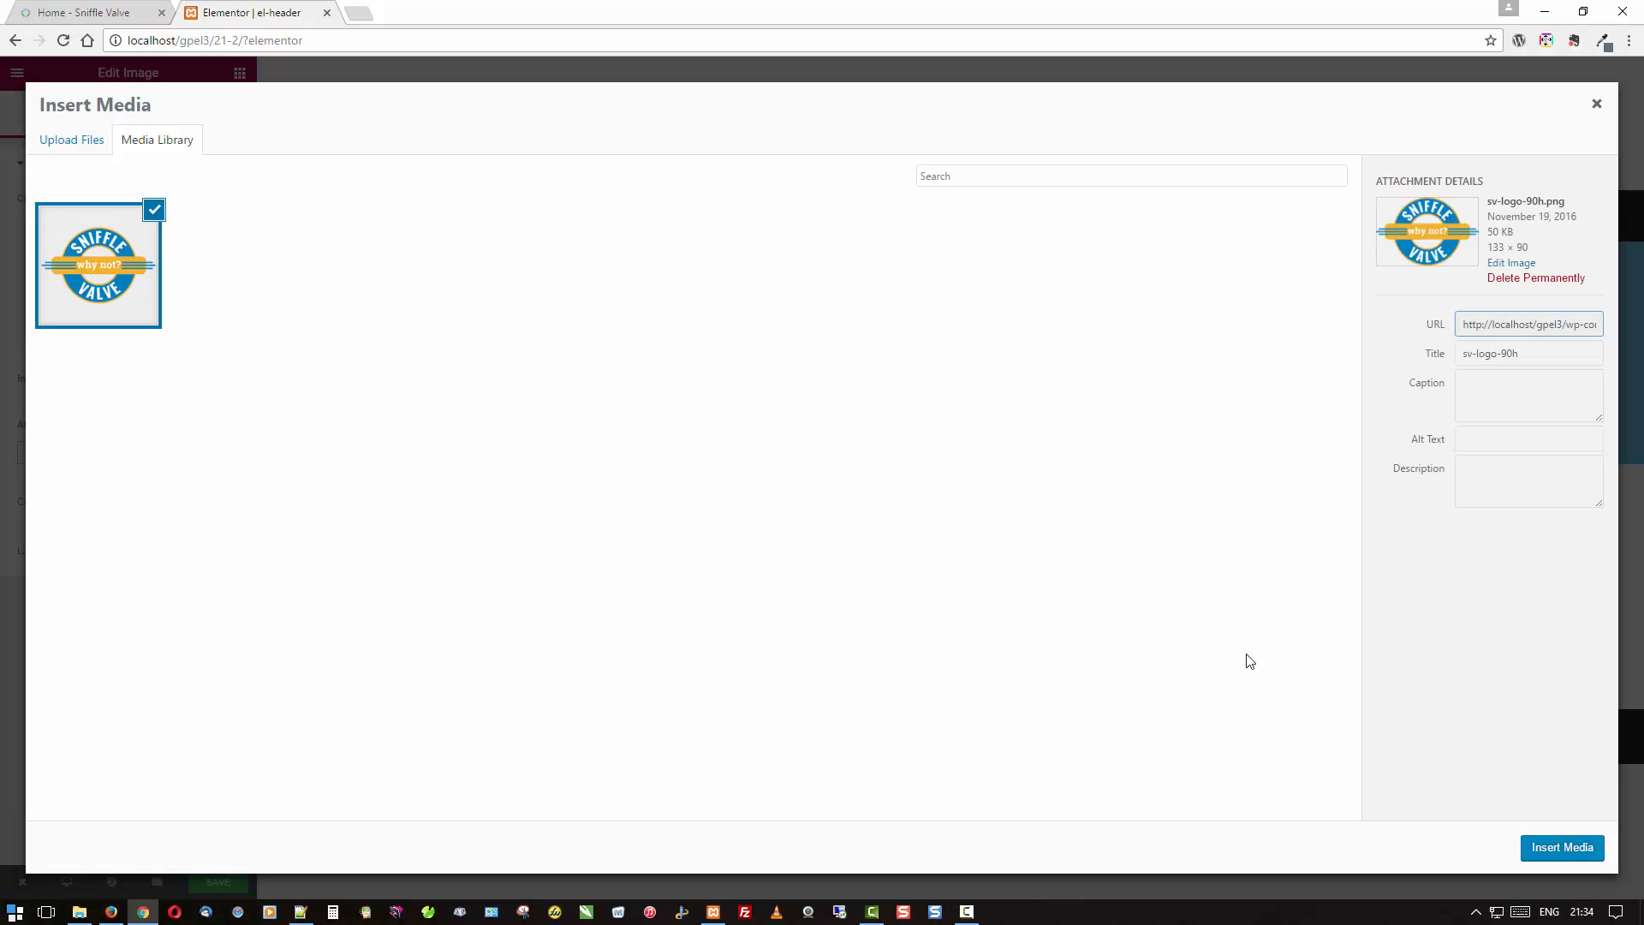
pyautogui.click(1565, 847)
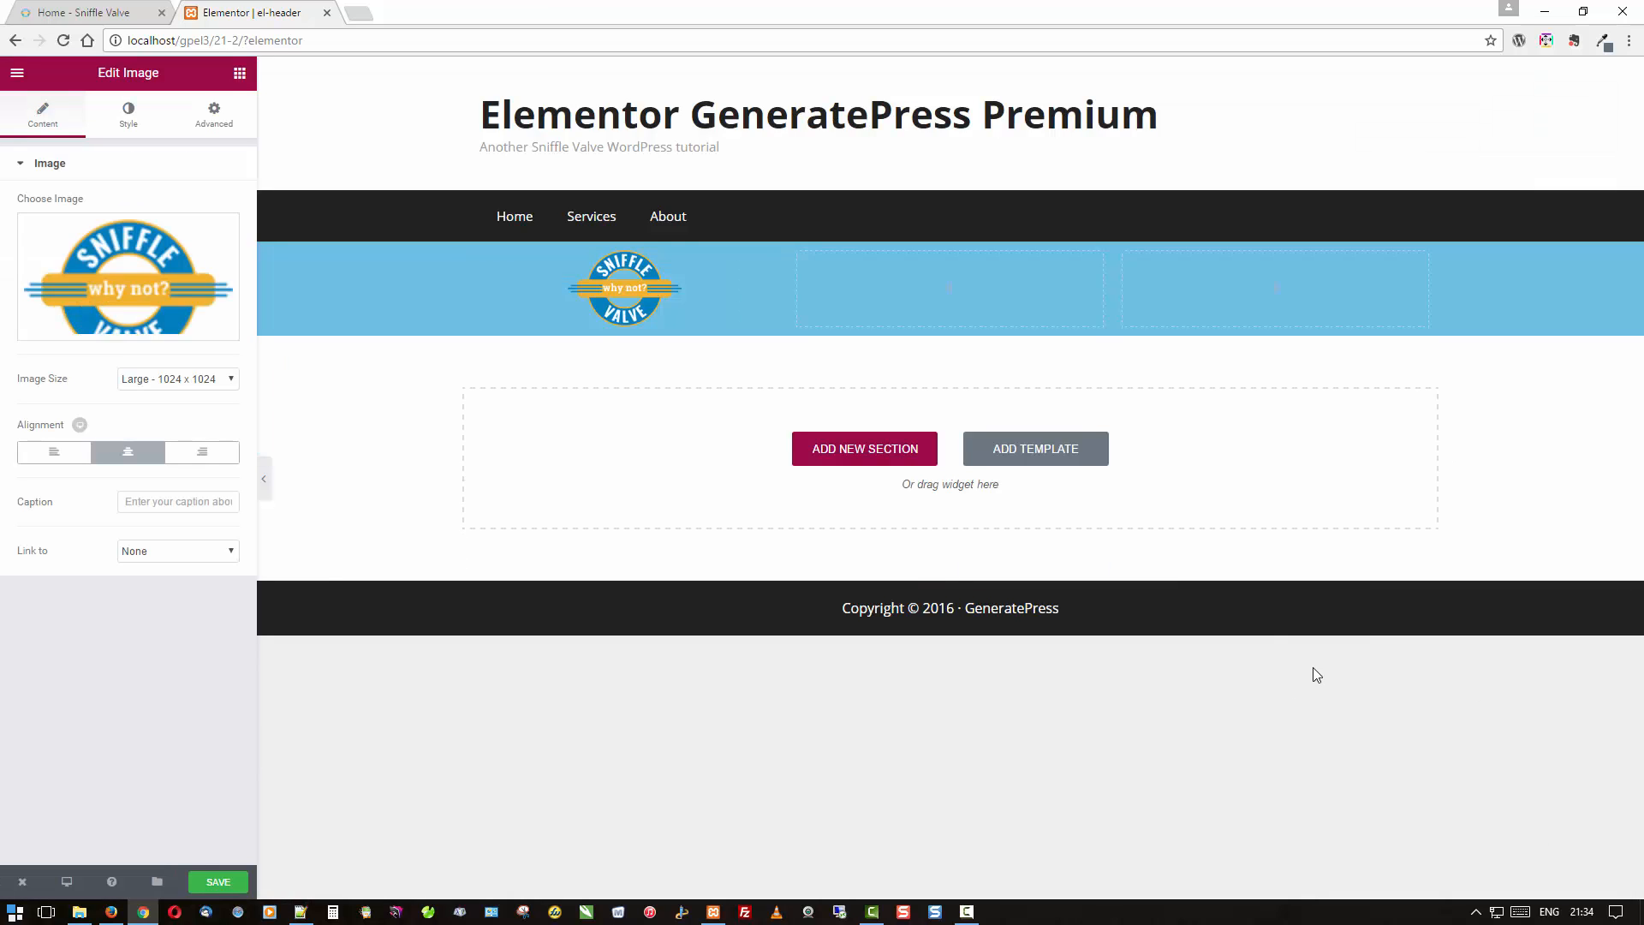
pyautogui.click(239, 74)
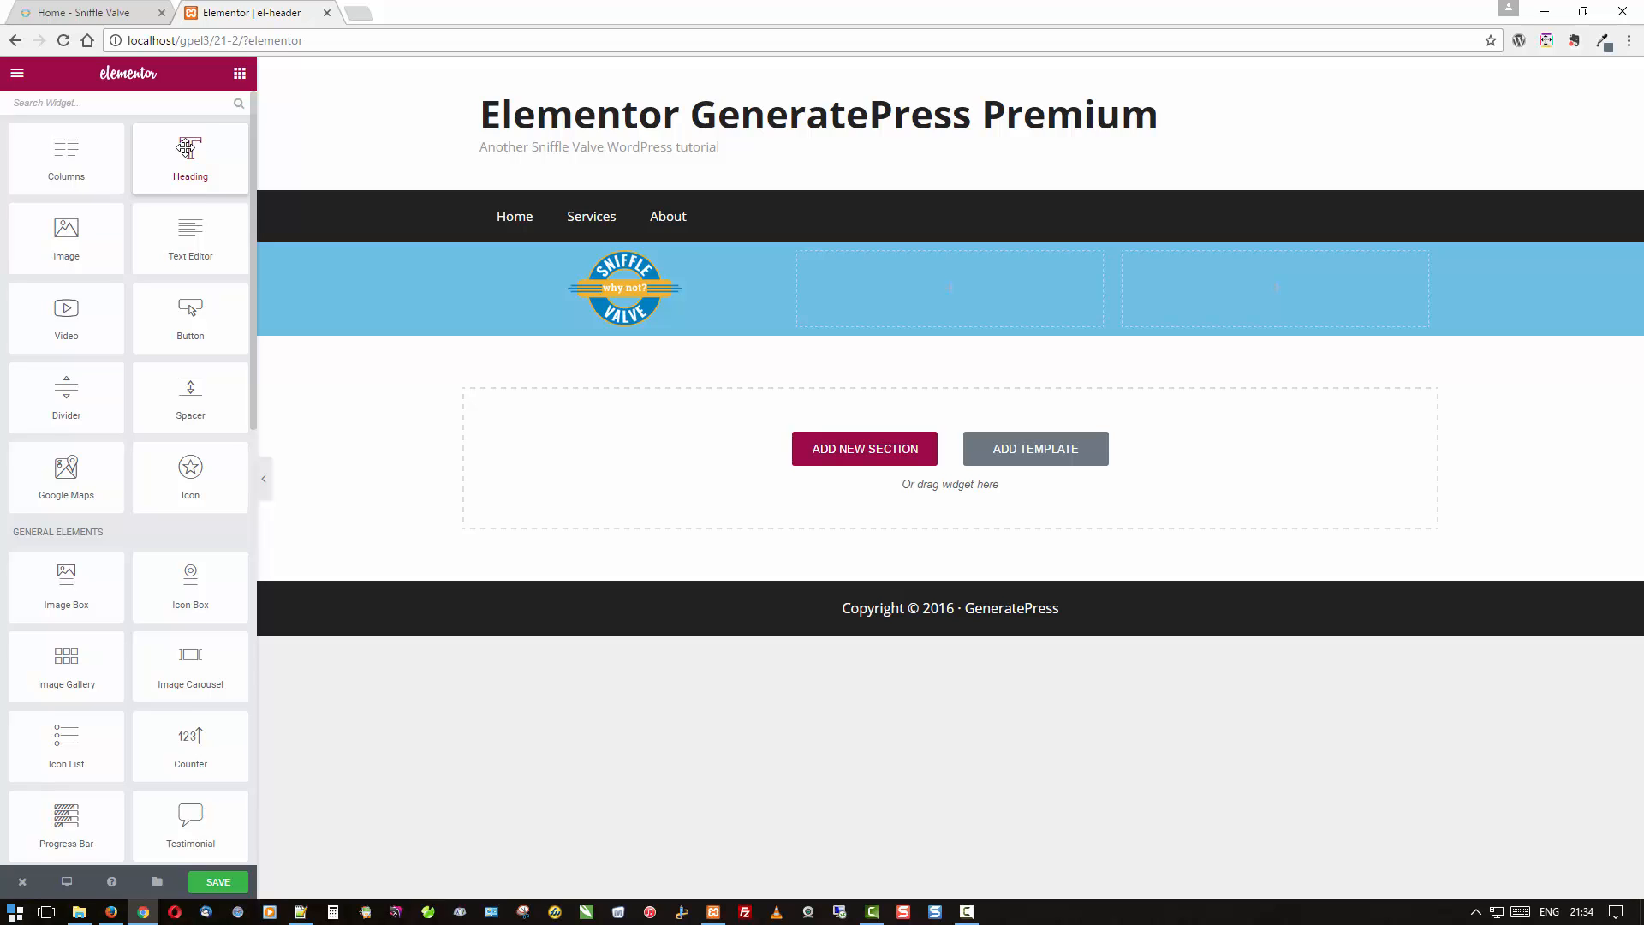
# Place a centred Heading widget in the section's second column and title it Sniffle Valve Tutorial.
pyautogui.moveTo(191, 155); pyautogui.dragTo(910, 310)
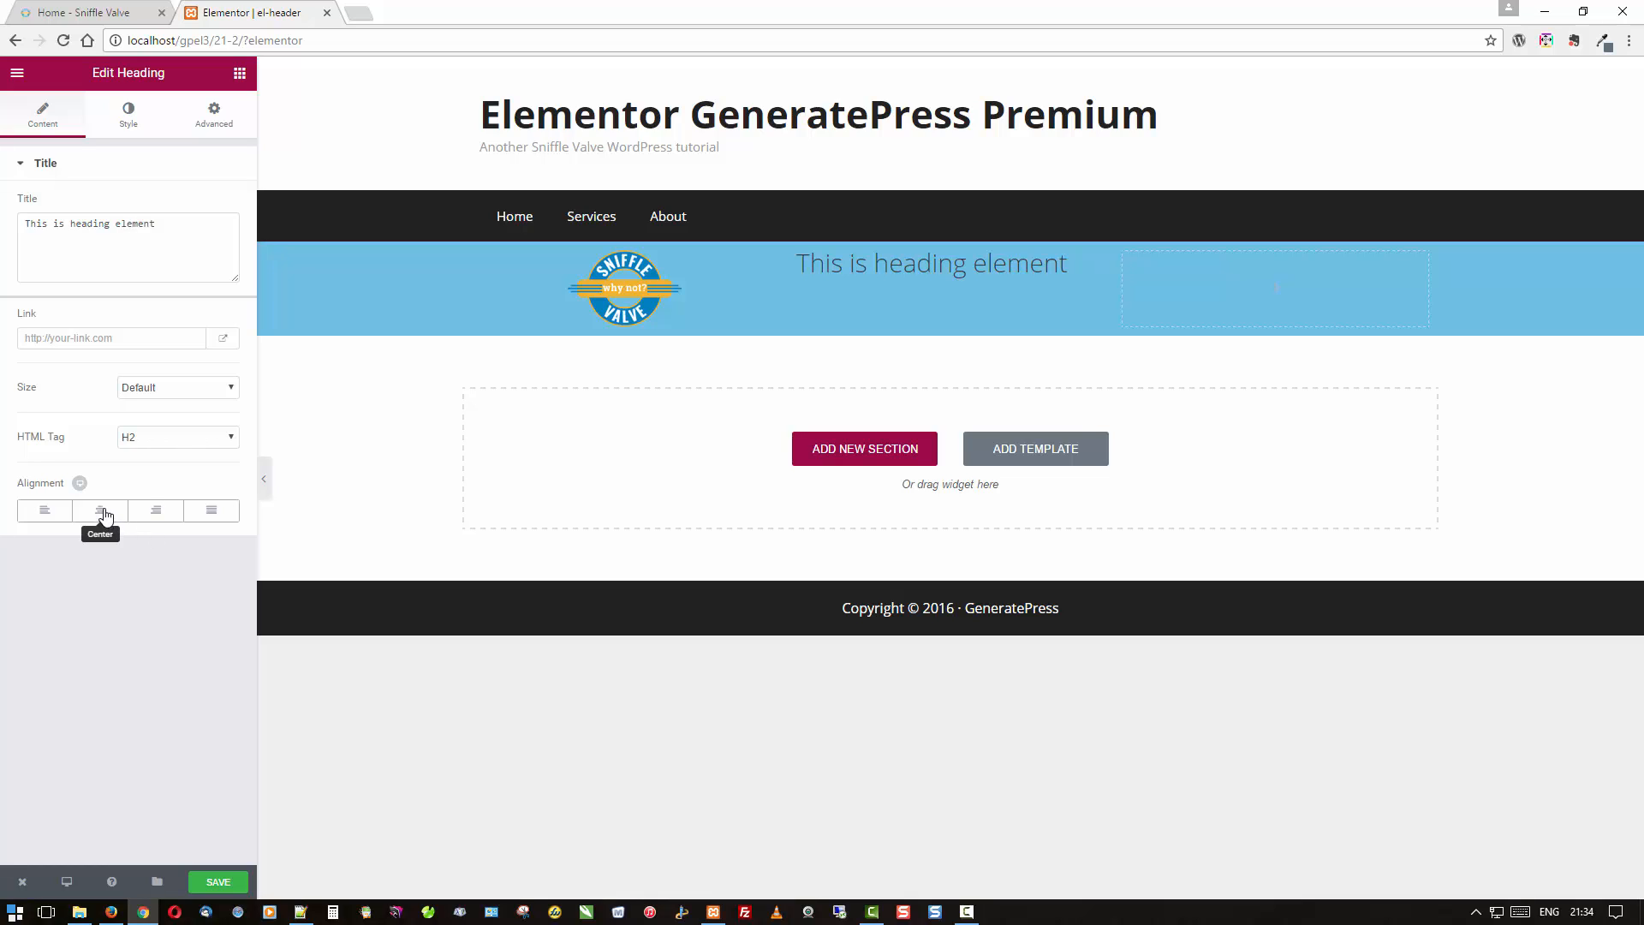
pyautogui.click(103, 514)
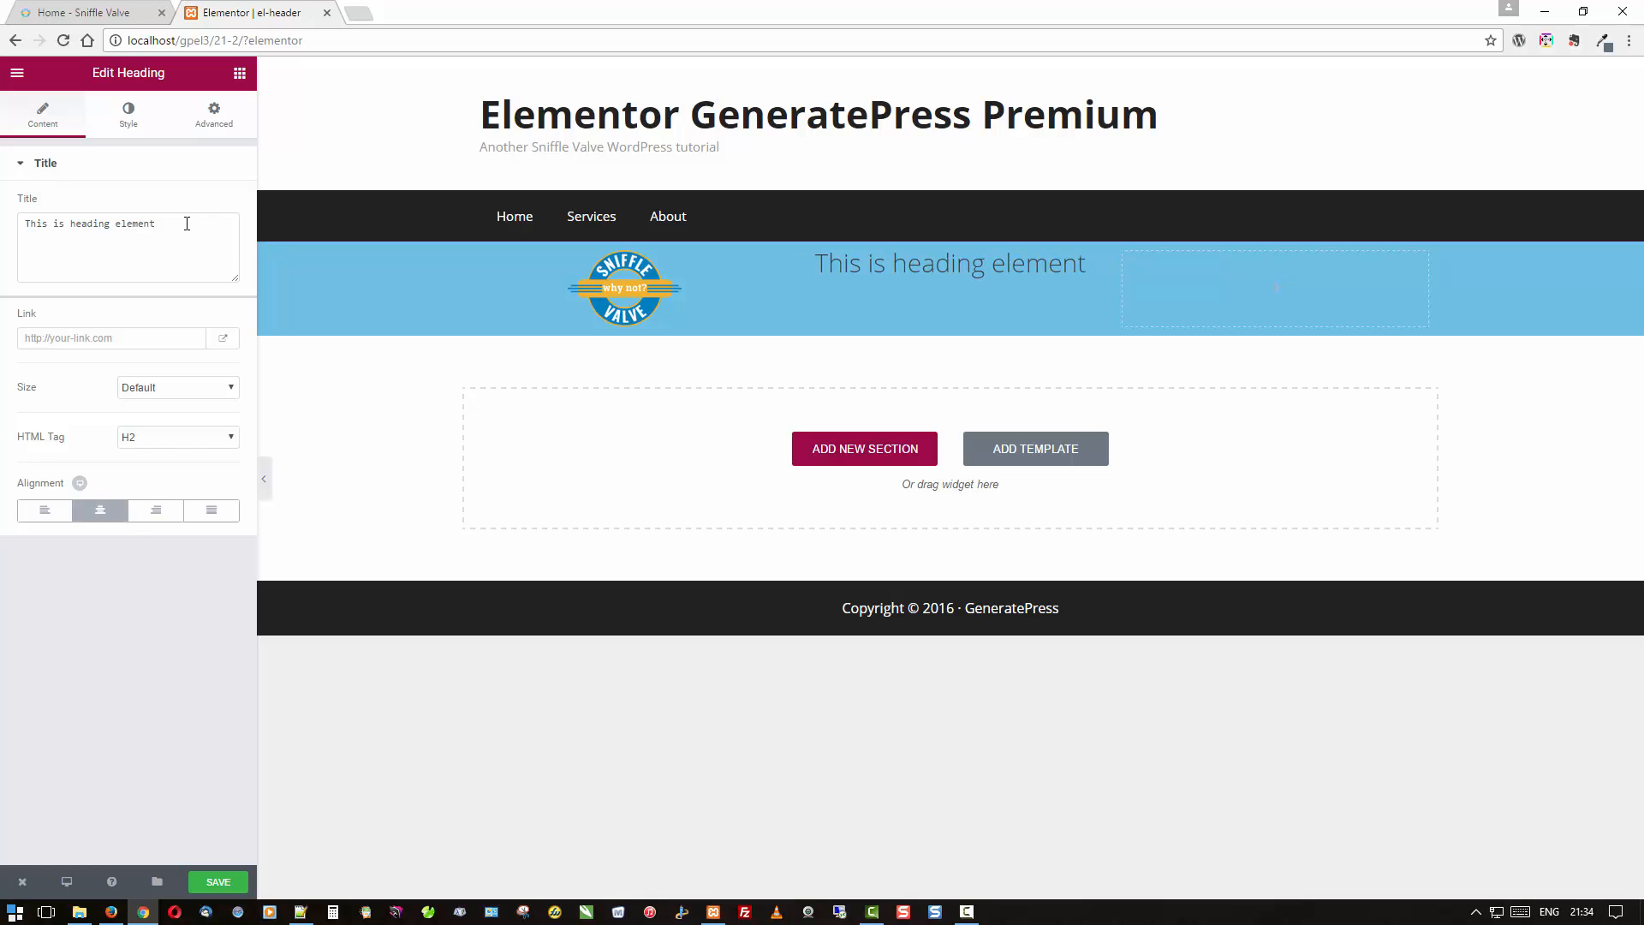
pyautogui.moveTo(187, 223); pyautogui.dragTo(24, 224)
pyautogui.write('S')
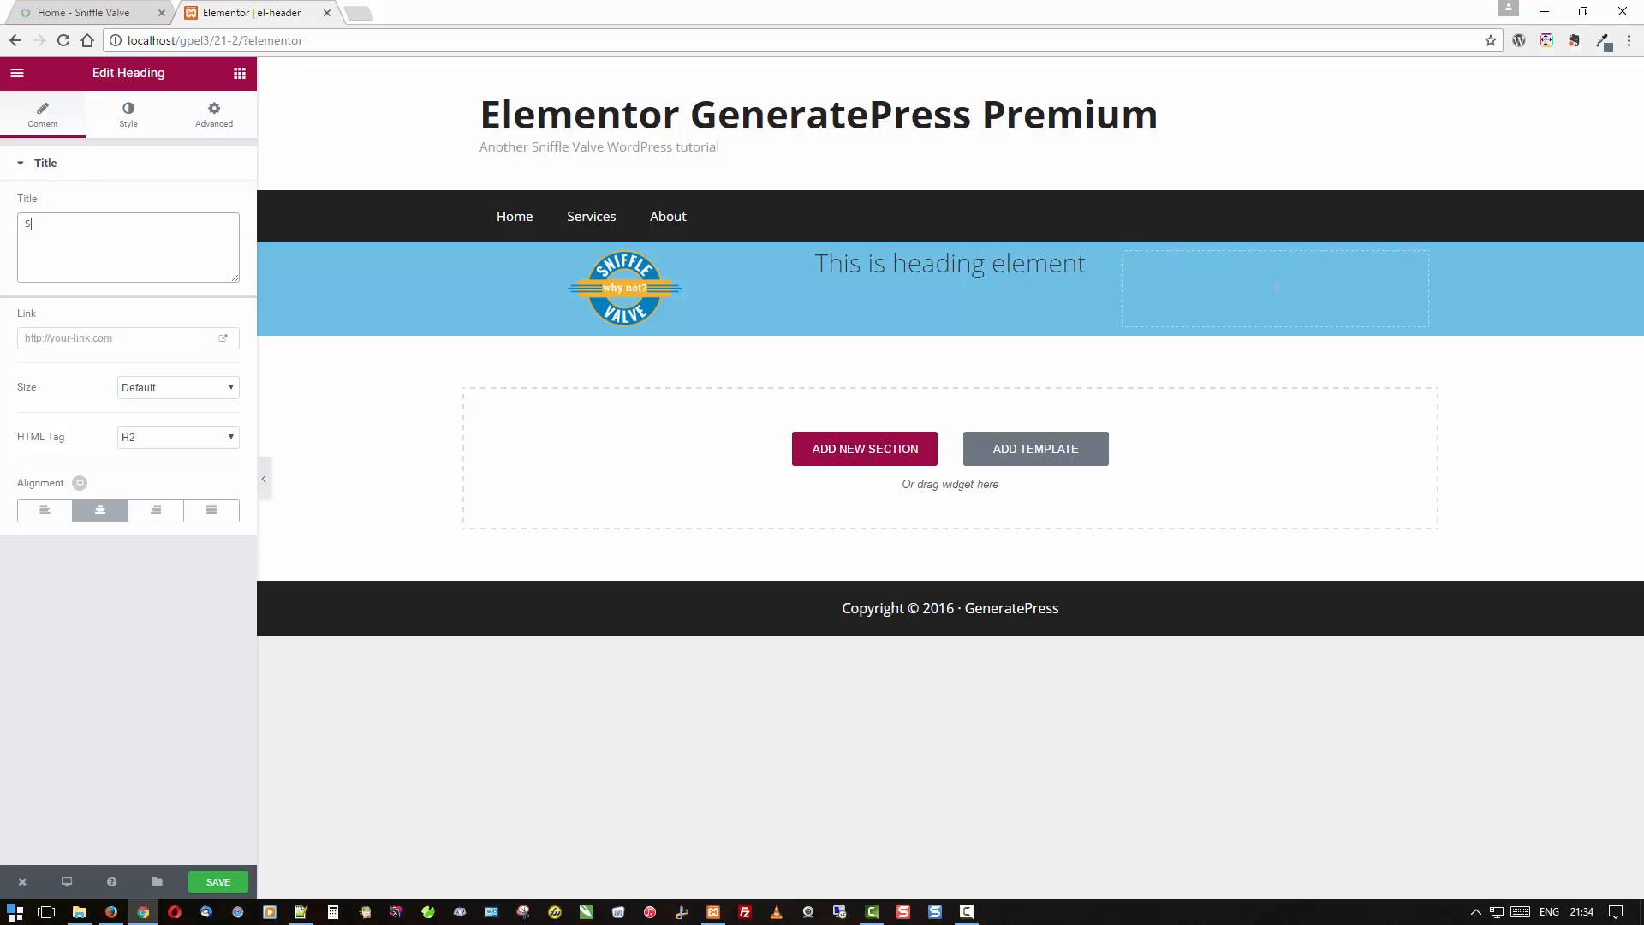
pyautogui.write('niffle Valve')
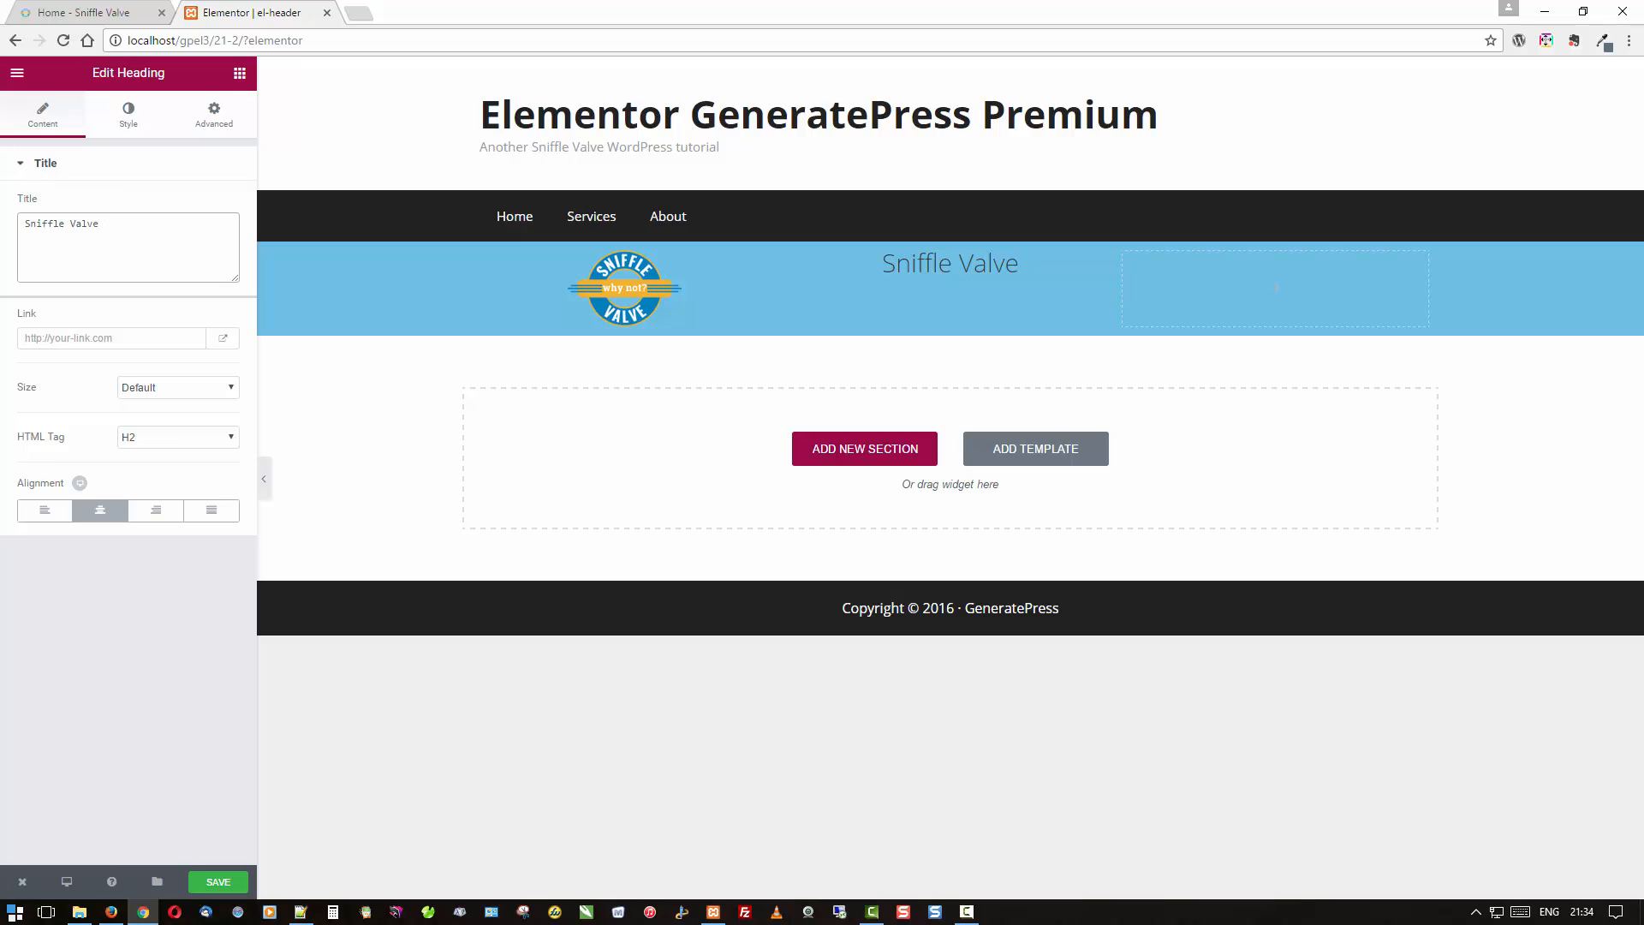
pyautogui.write(' Tutorial')
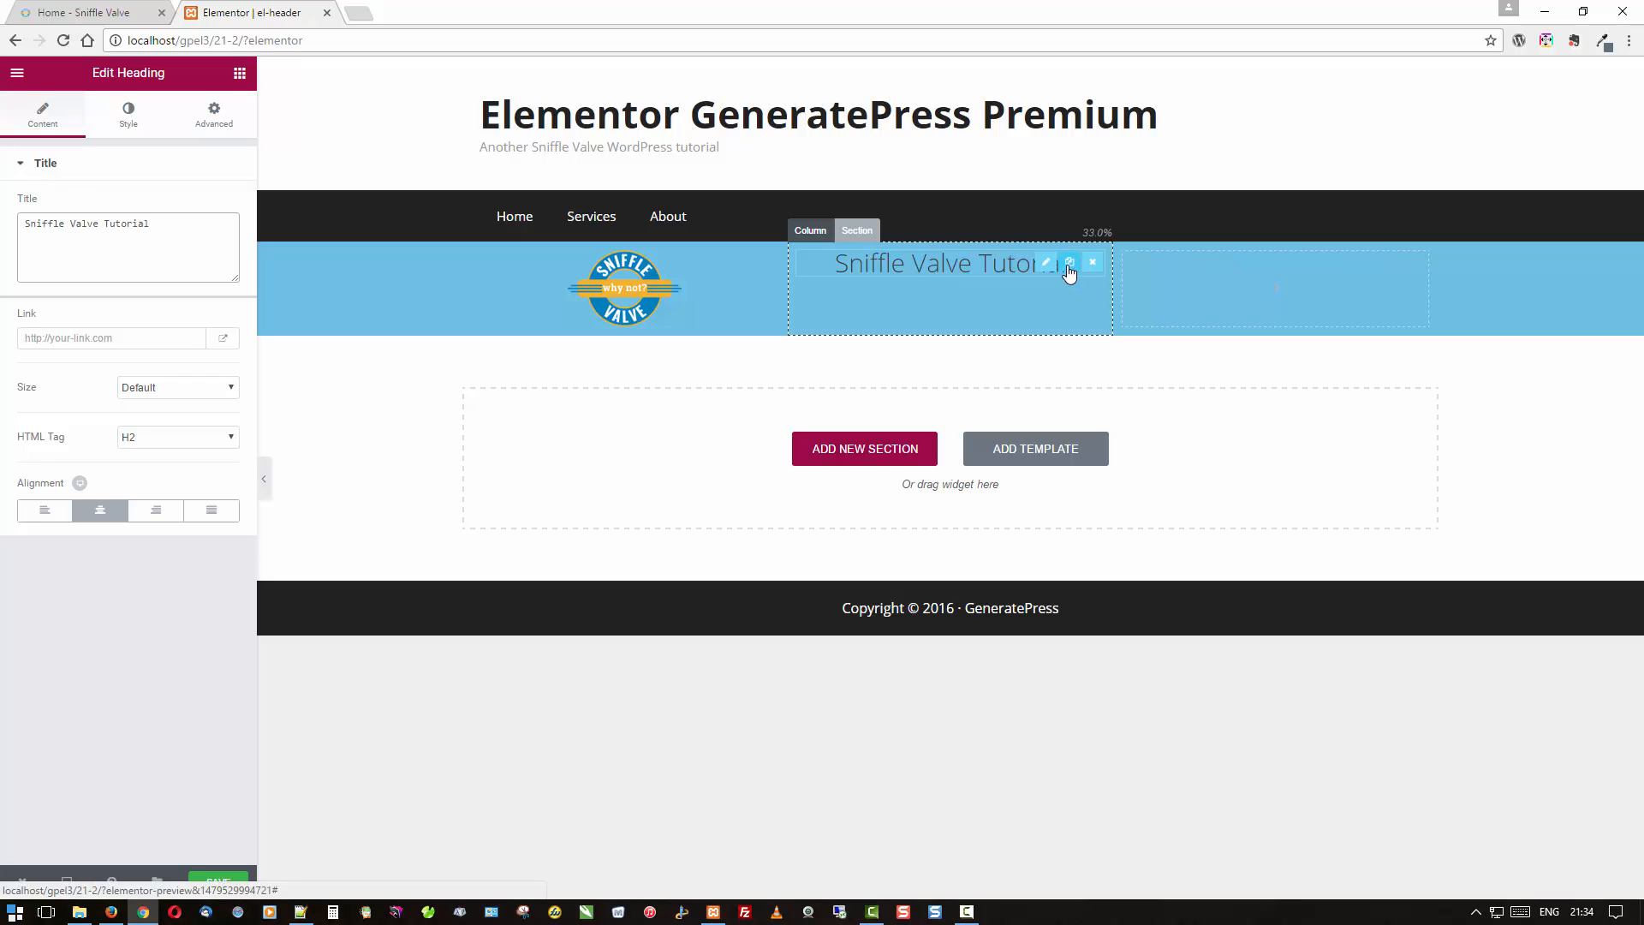
# Duplicate the Sniffle Valve Tutorial heading into the third column and retitle the copy WordPress Tutorials.
pyautogui.click(1069, 263)
pyautogui.moveTo(996, 299); pyautogui.dragTo(1233, 296)
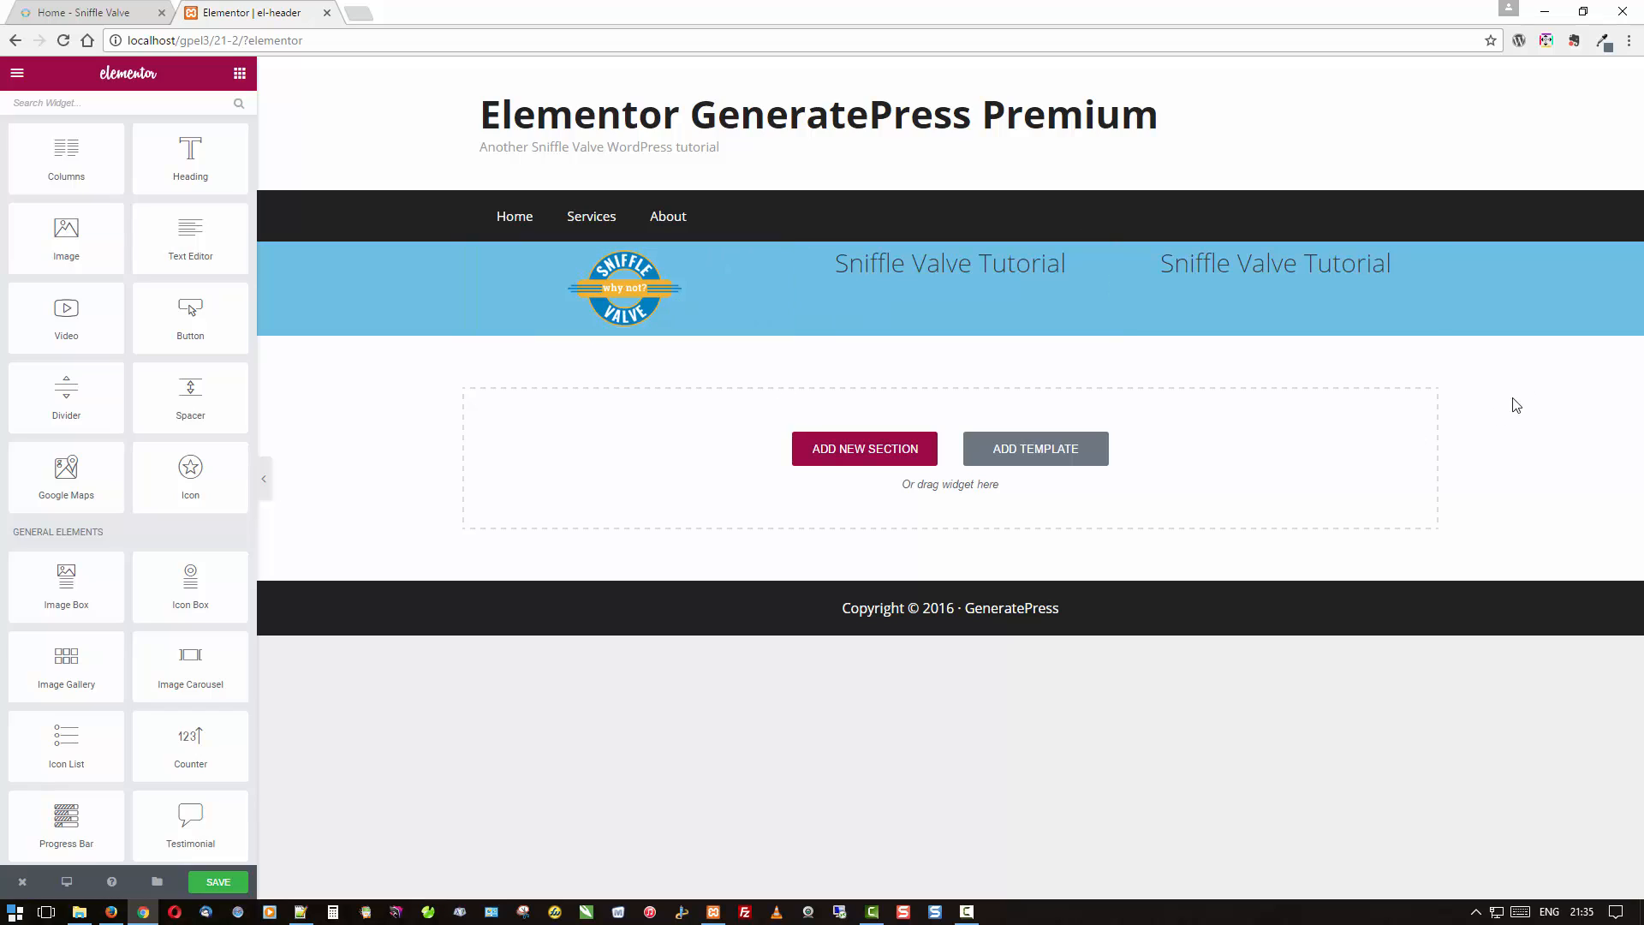
pyautogui.click(1344, 263)
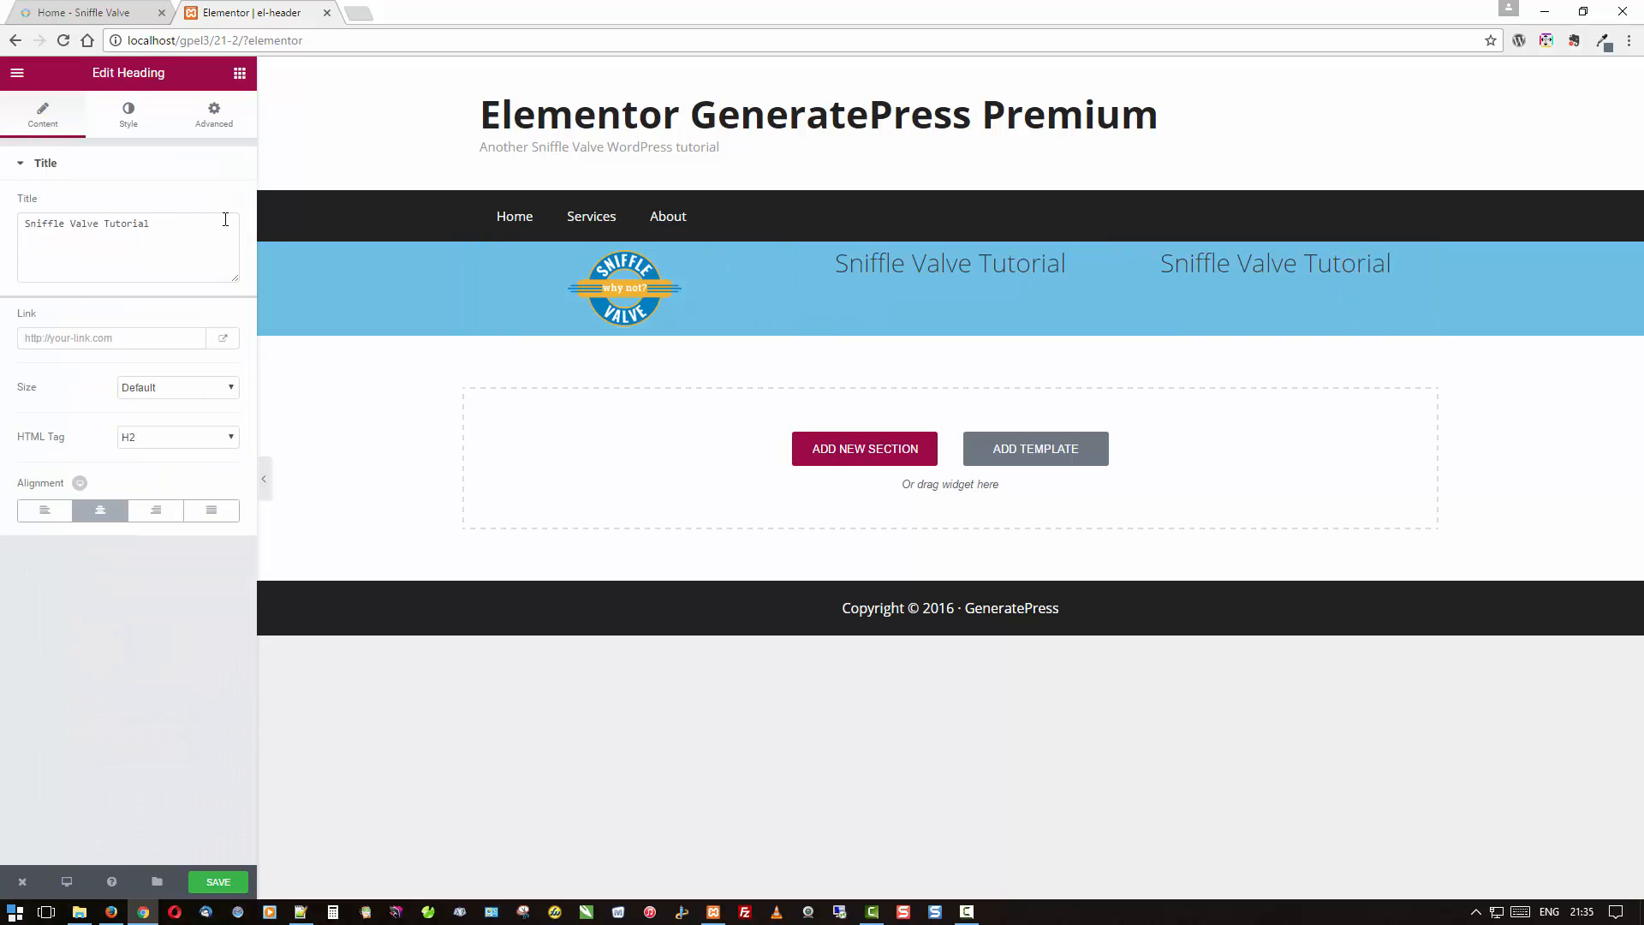
pyautogui.moveTo(226, 219); pyautogui.dragTo(23, 223)
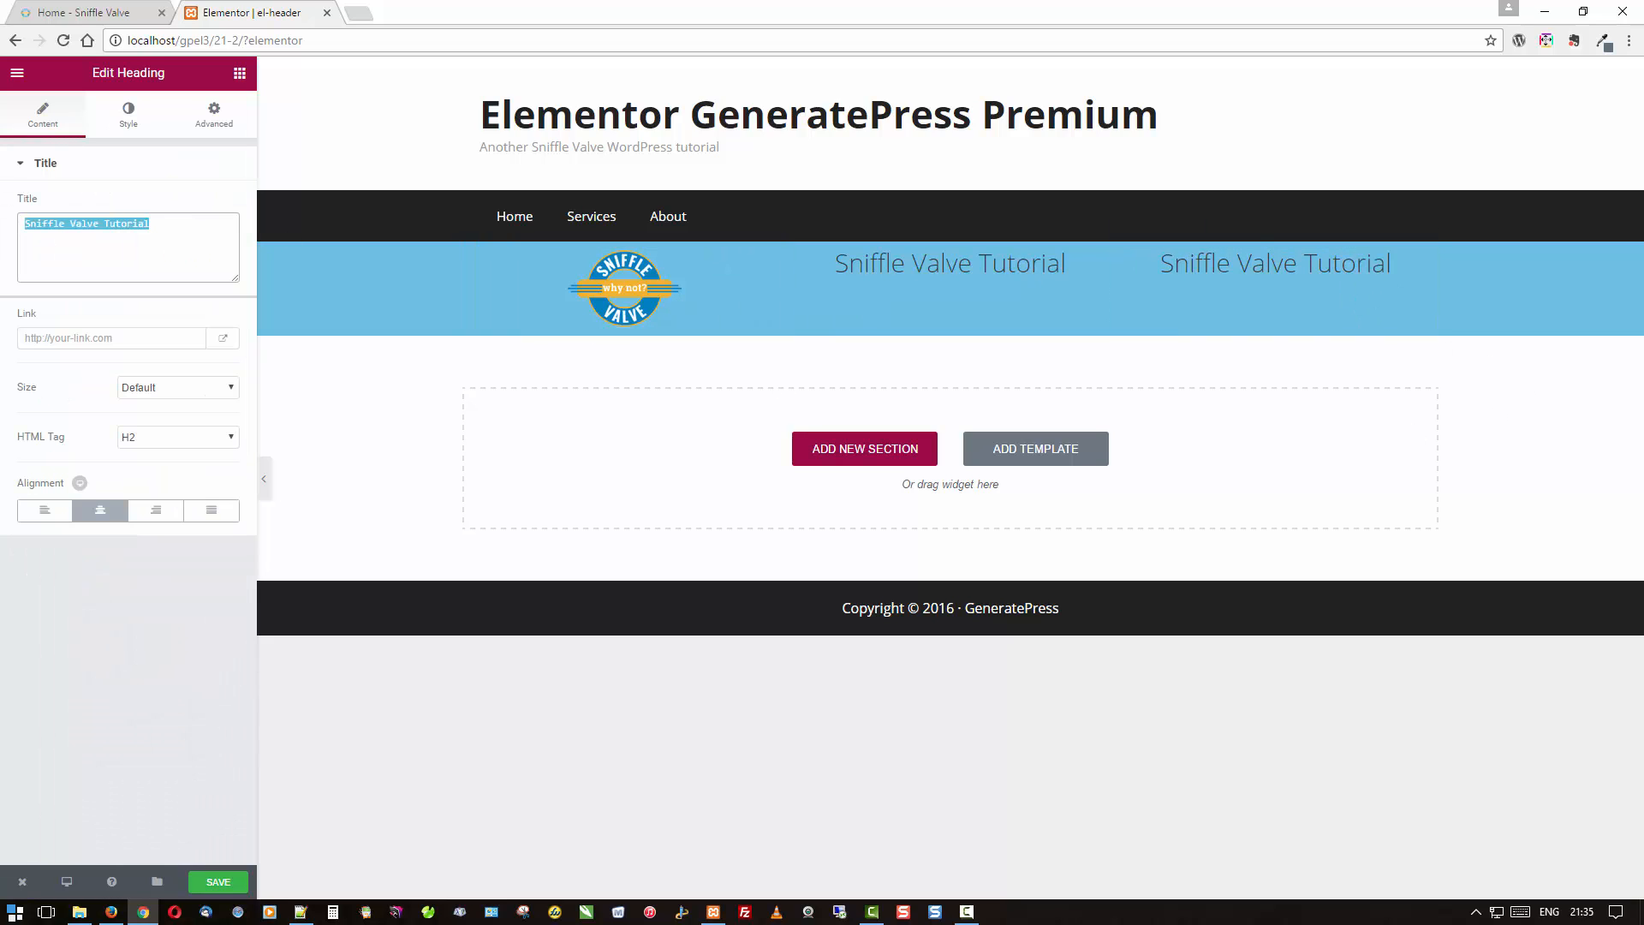
pyautogui.write('Word')
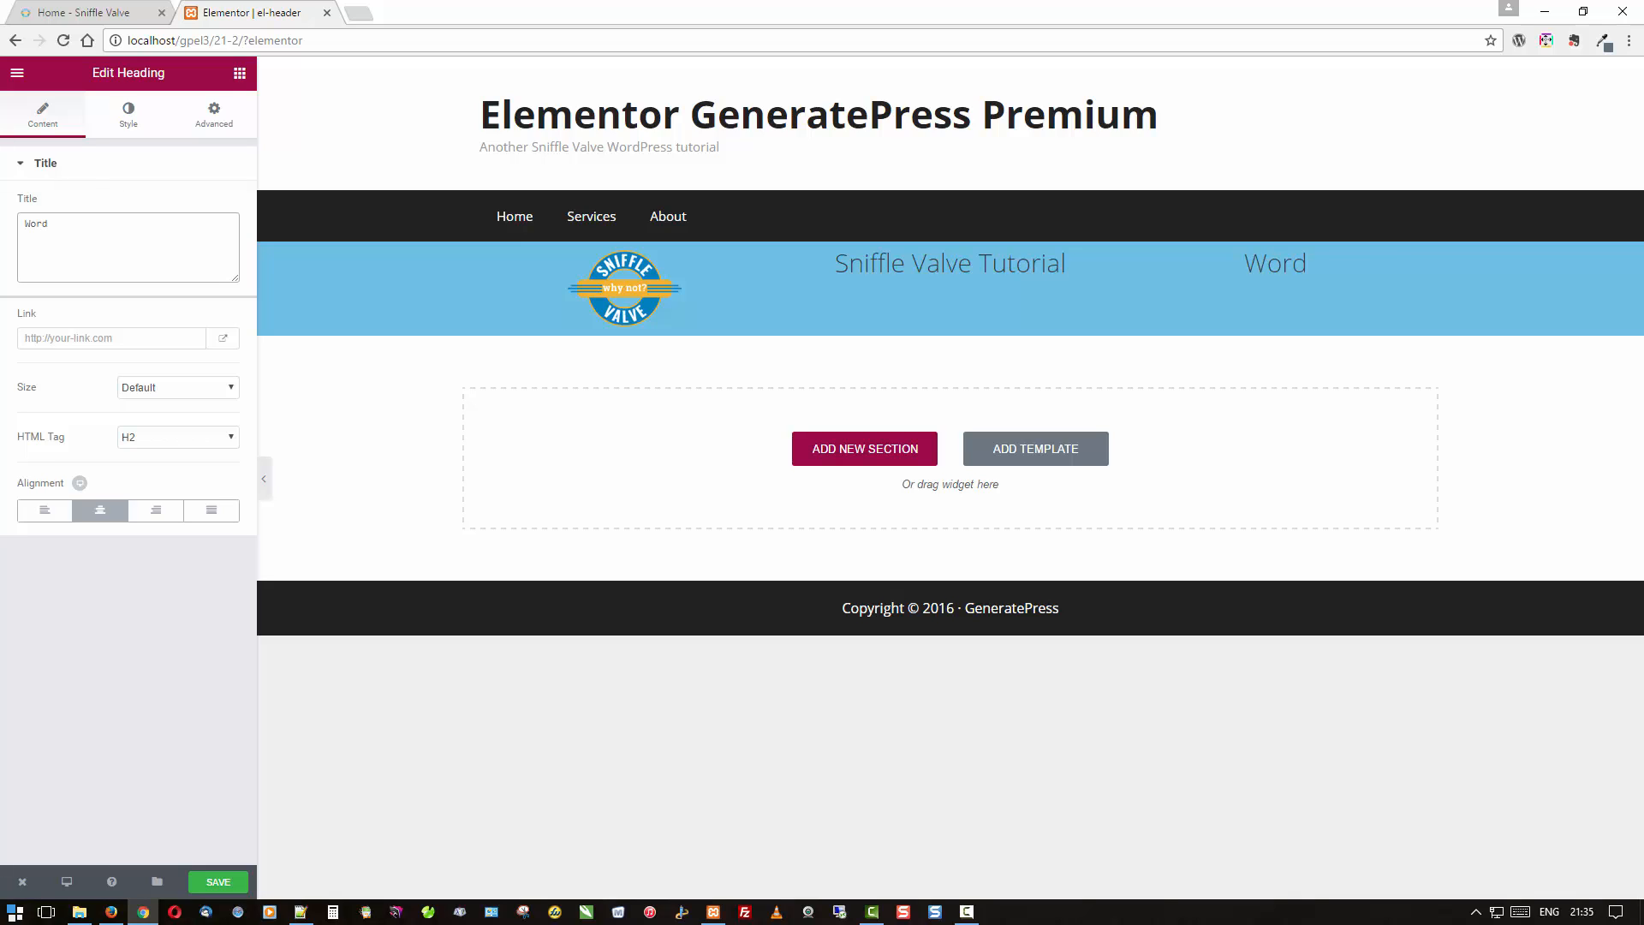
pyautogui.write('Press Tutorials')
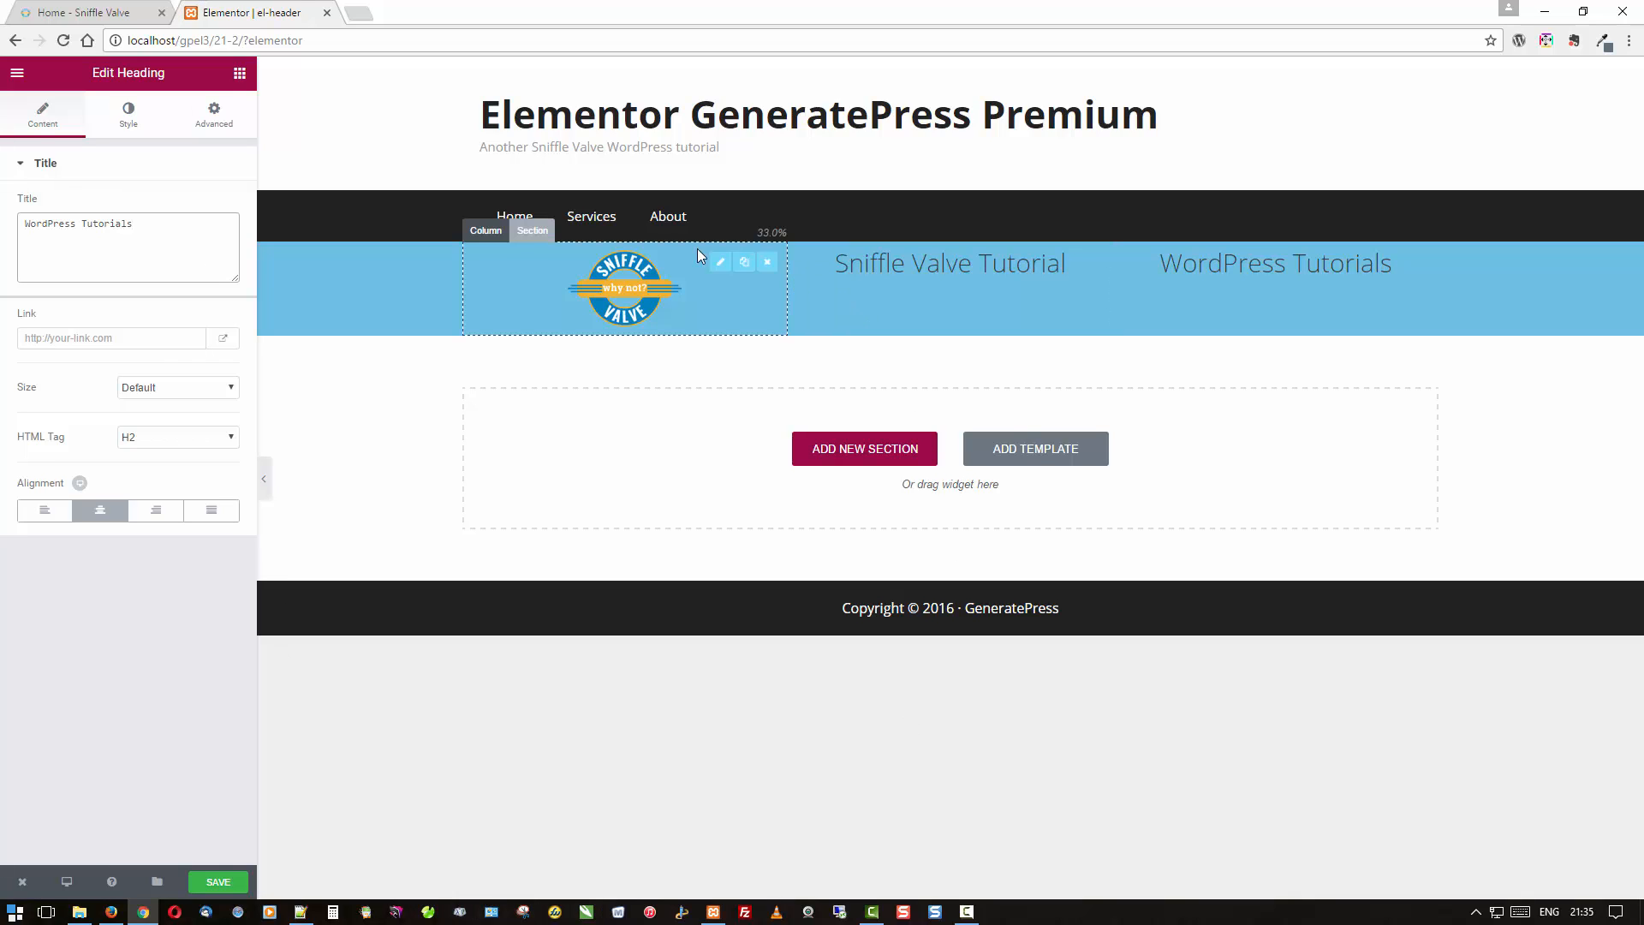
# Set the three-column section's content position to Middle and save the el-header page.
pyautogui.click(534, 232)
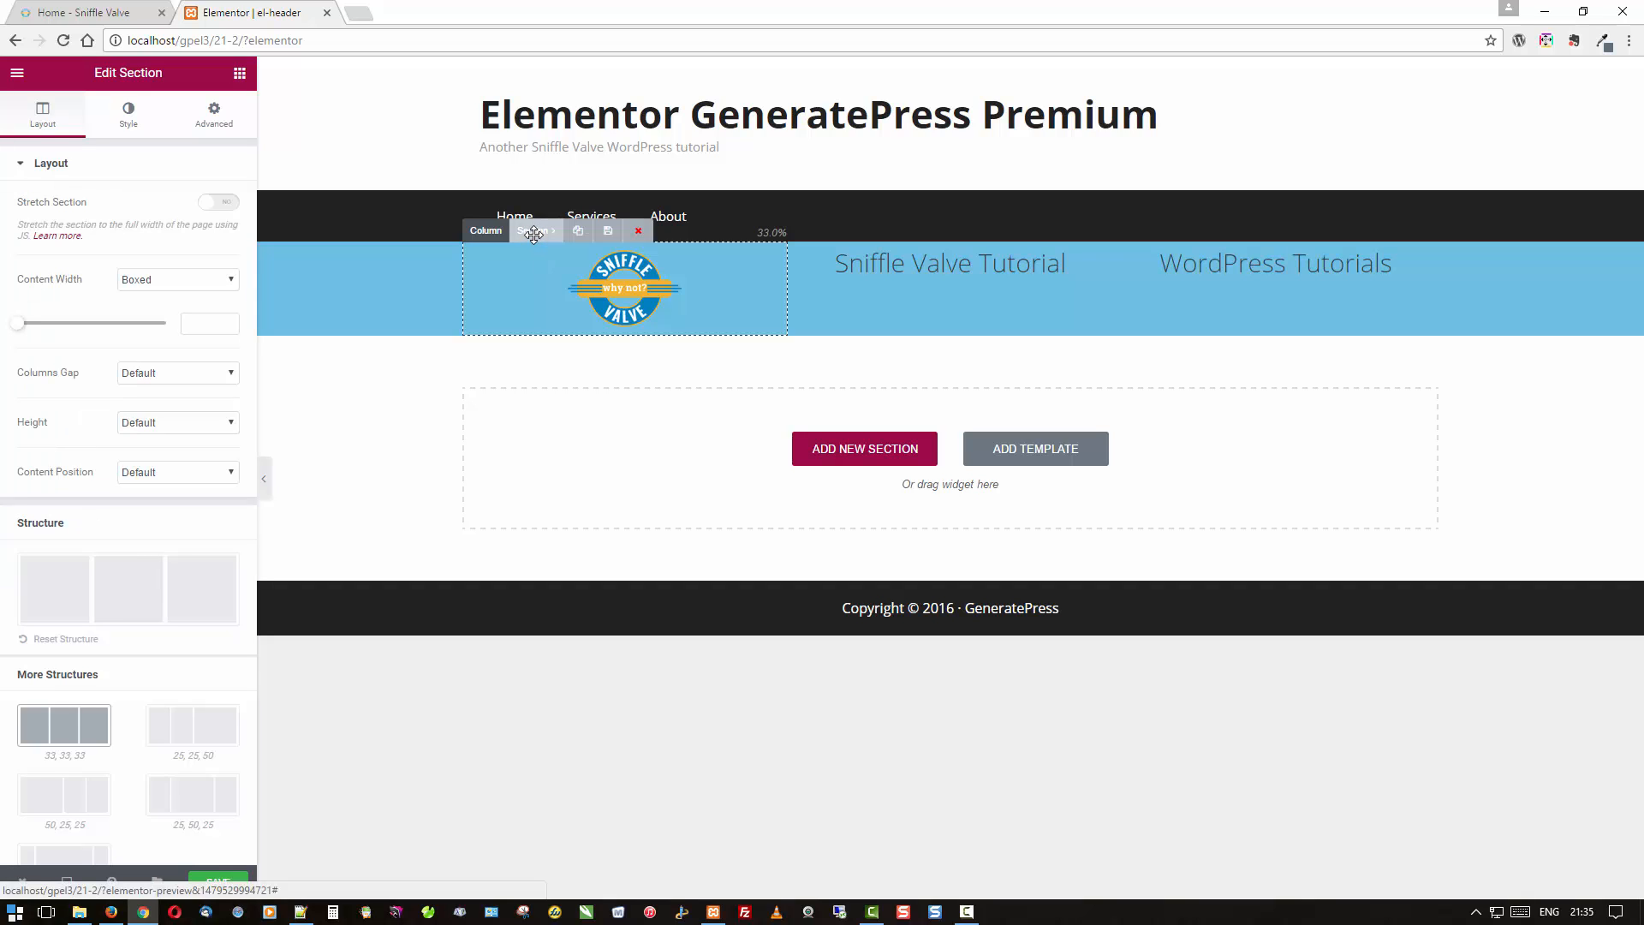
pyautogui.click(178, 473)
pyautogui.click(167, 516)
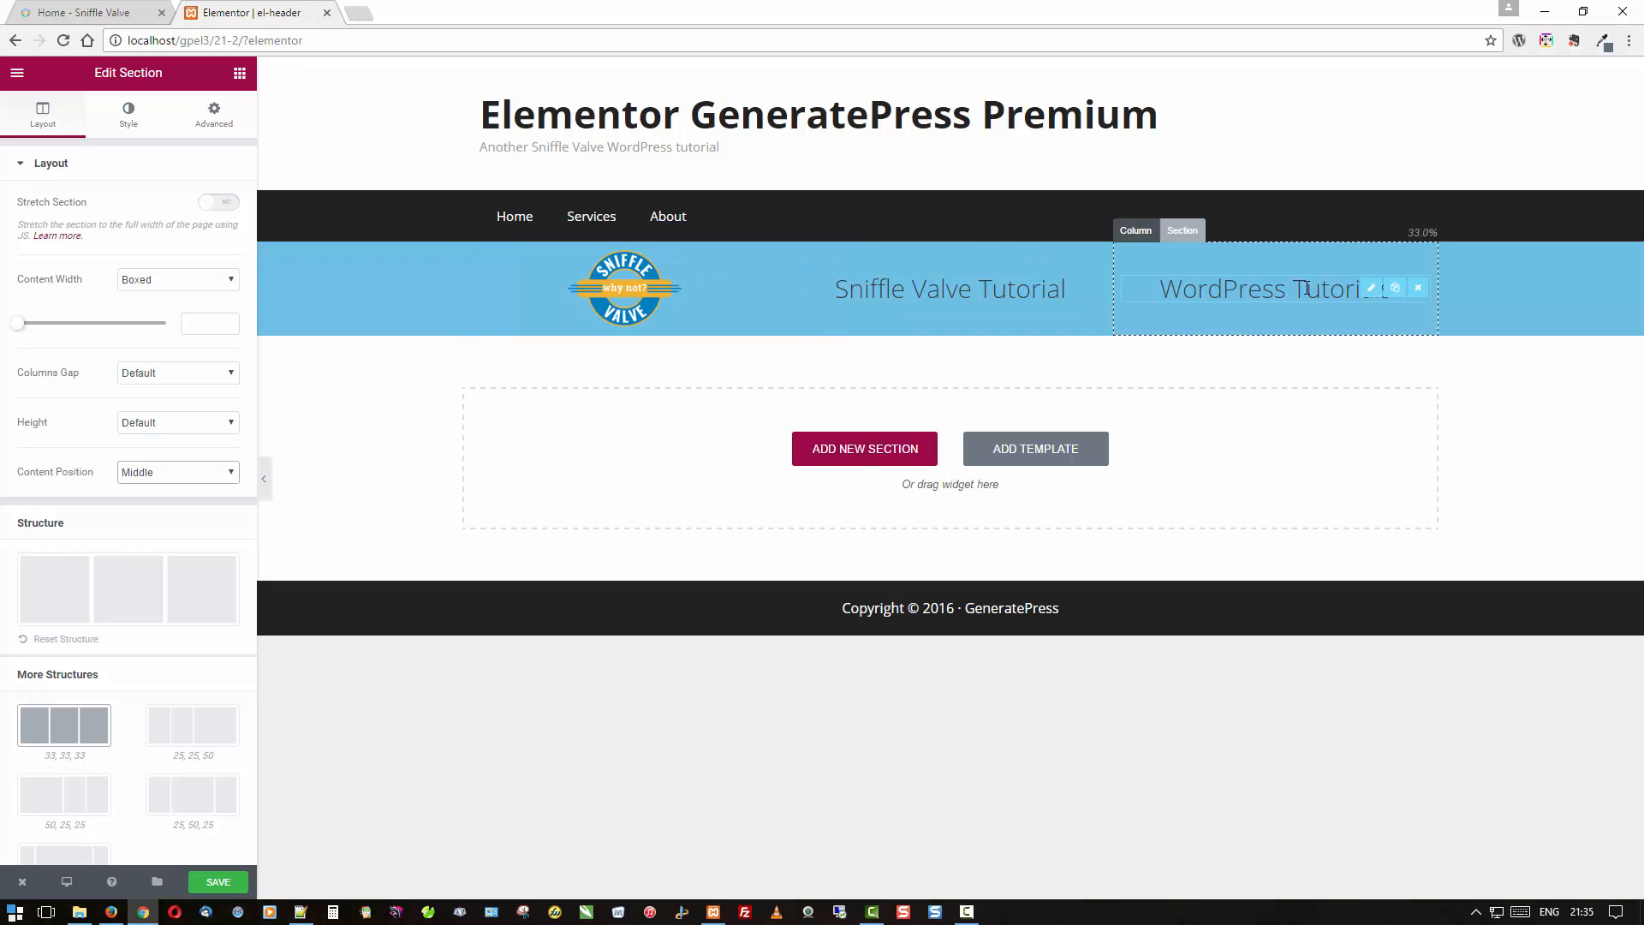
pyautogui.click(223, 880)
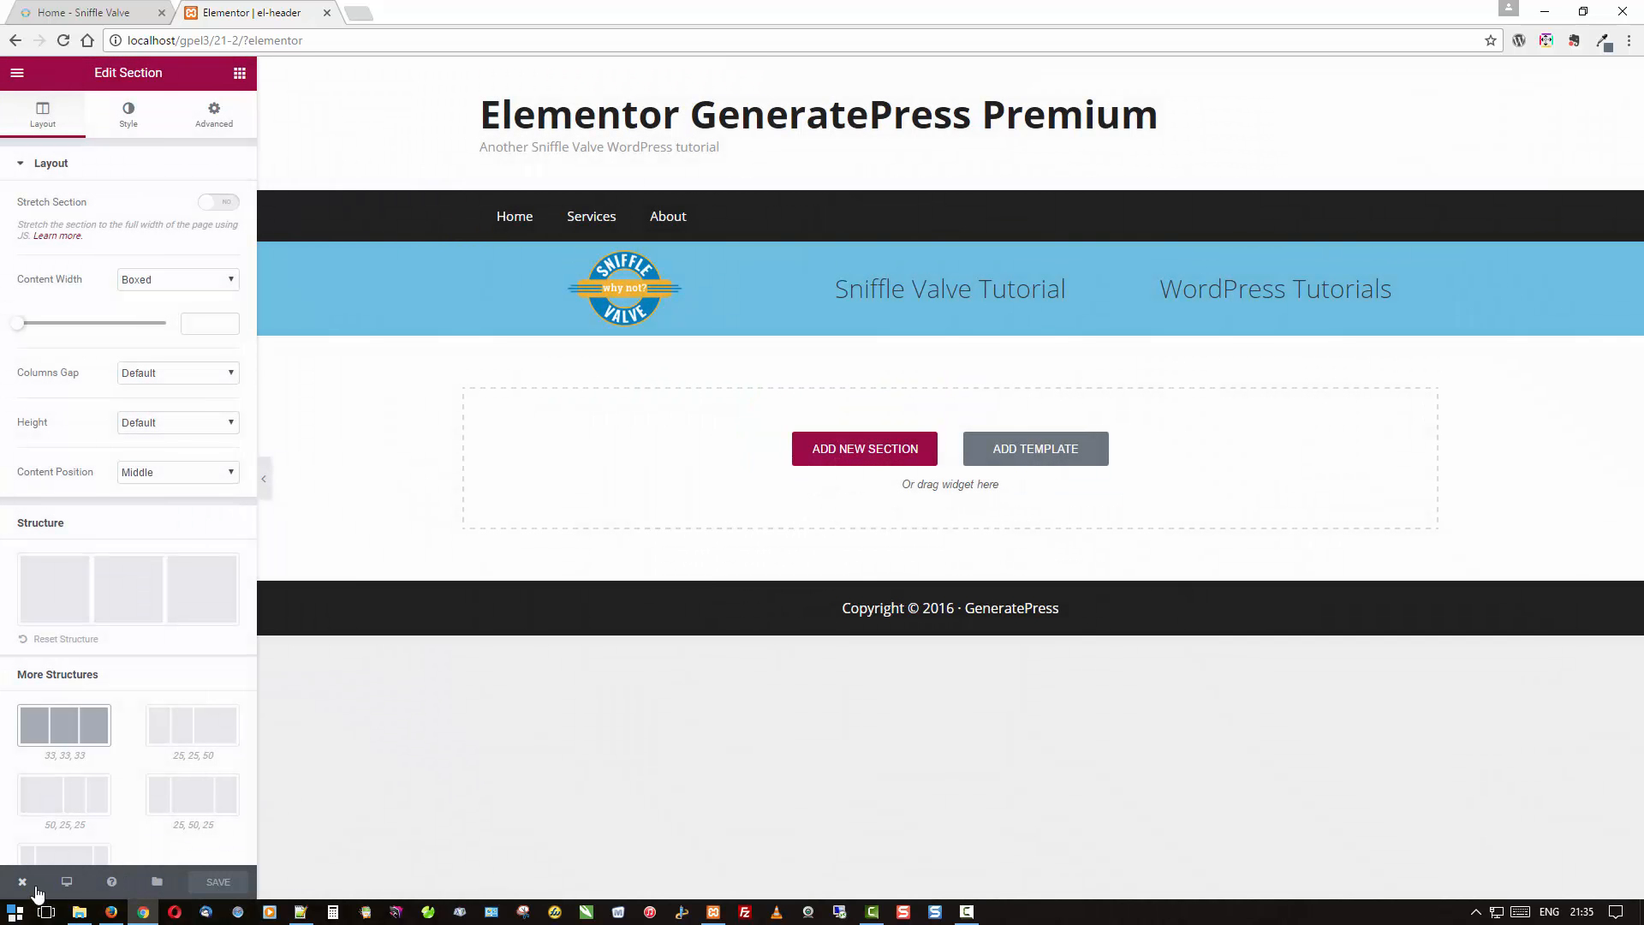
# Exit Elementor to the WordPress dashboard and list all pages to look up the el-header page's ID.
pyautogui.moveTo(27, 886)
pyautogui.click(55, 839)
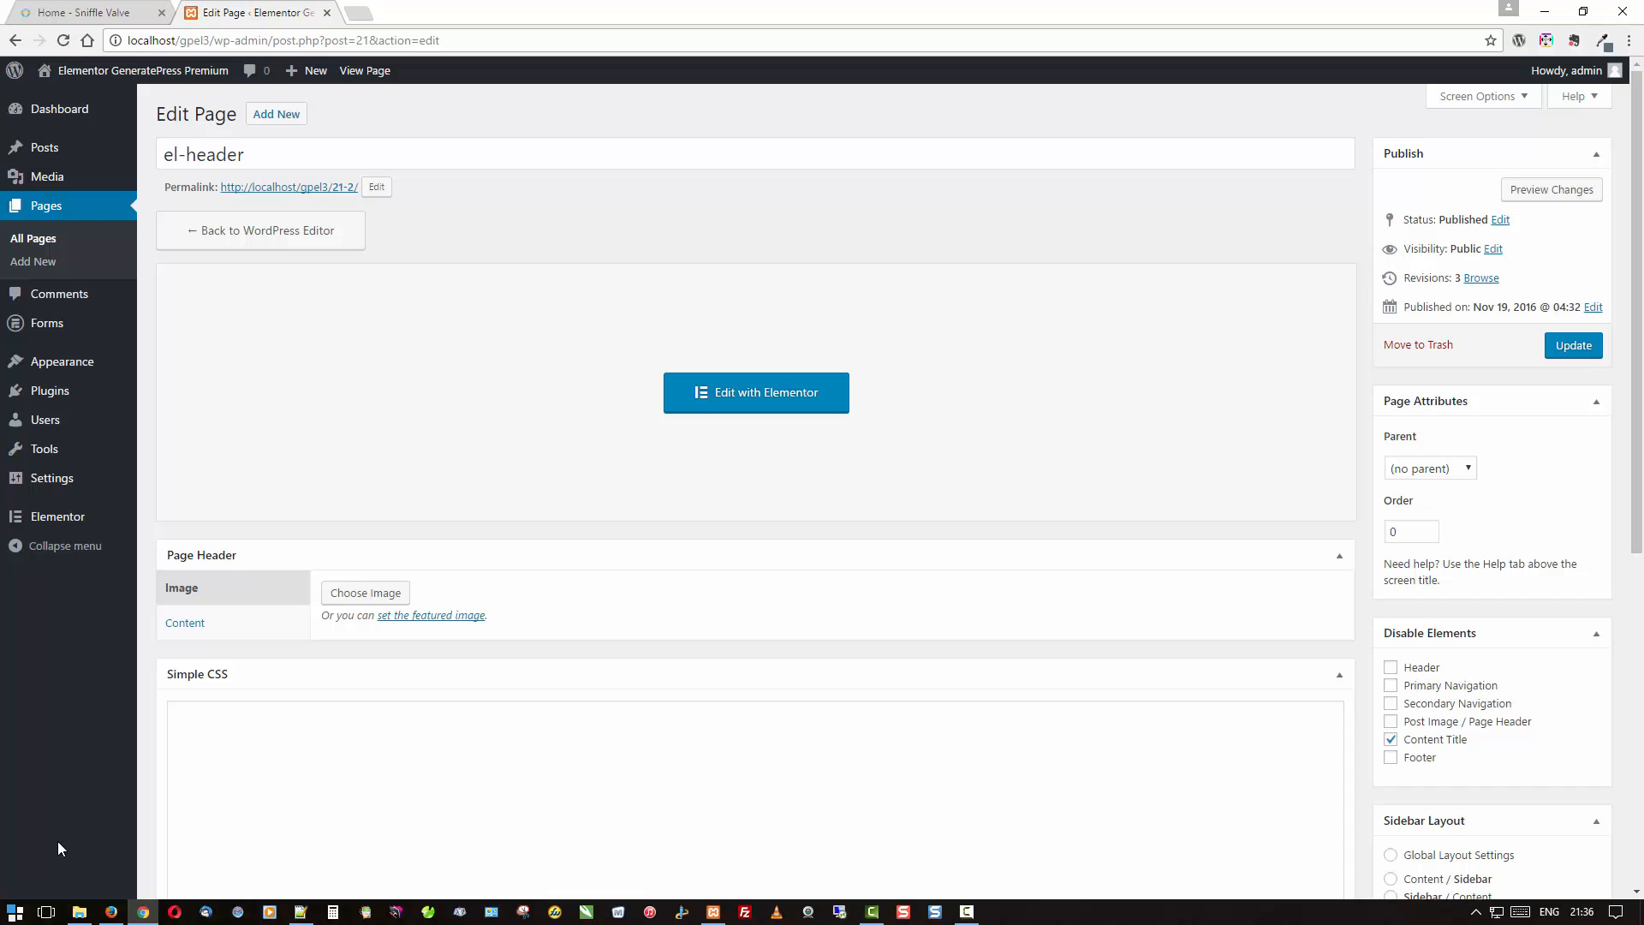
pyautogui.click(48, 211)
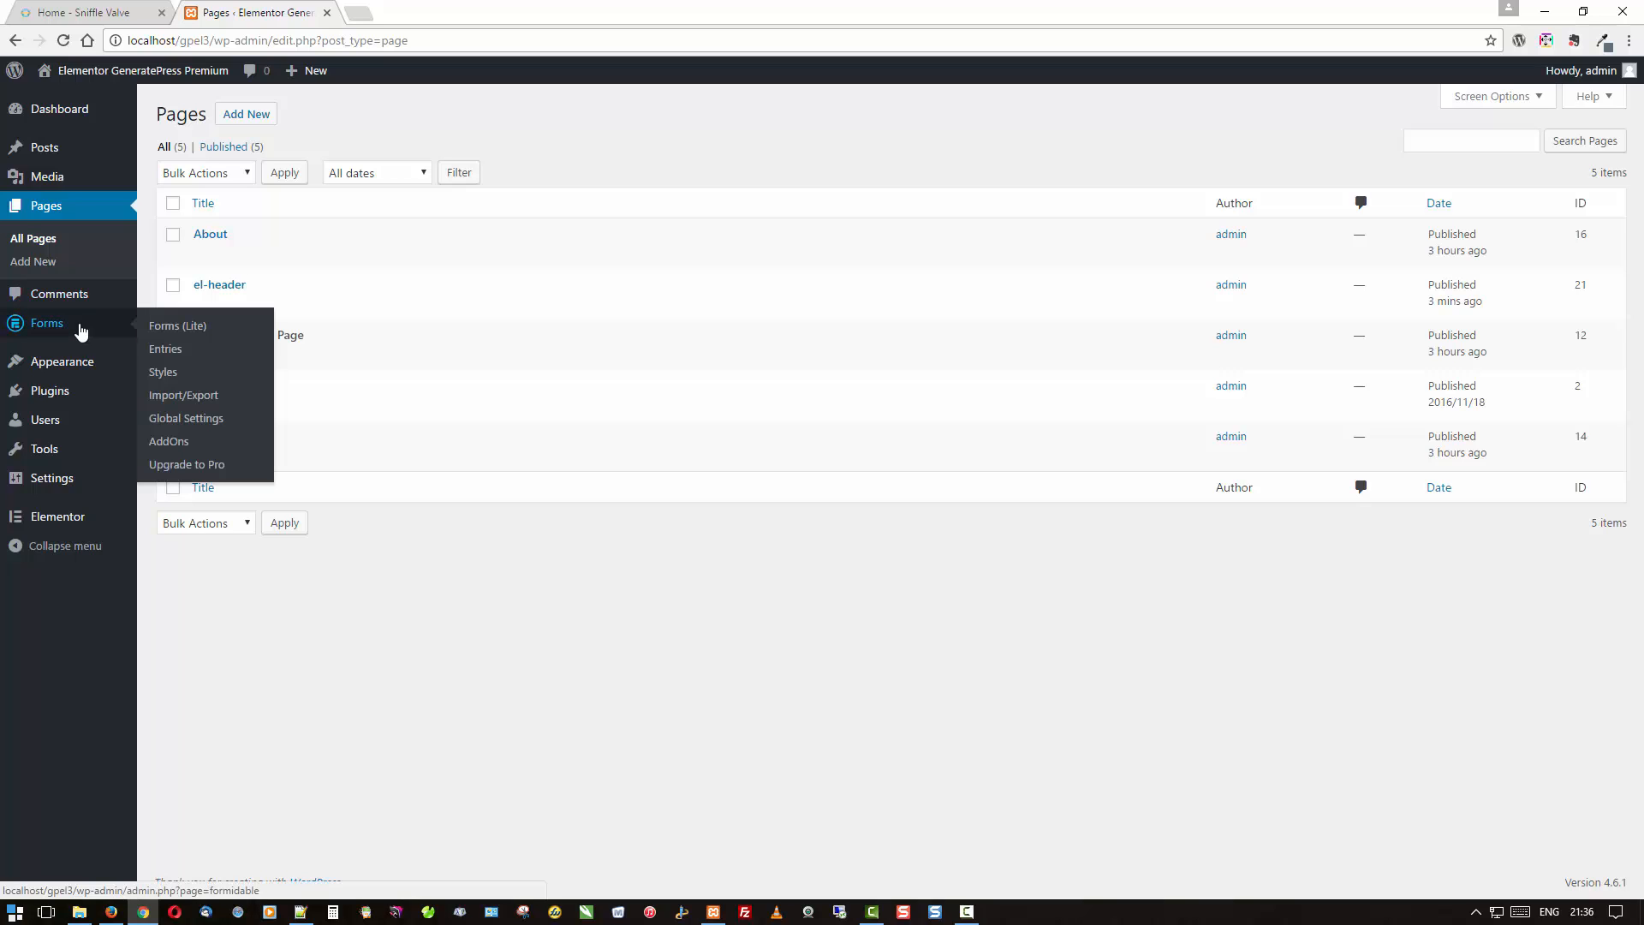
# Insert the shortcode [INSERT_ELEMENTOR id=21] into the Before Header Content hook in GP Hooks and save the hooks.
pyautogui.moveTo(57, 374)
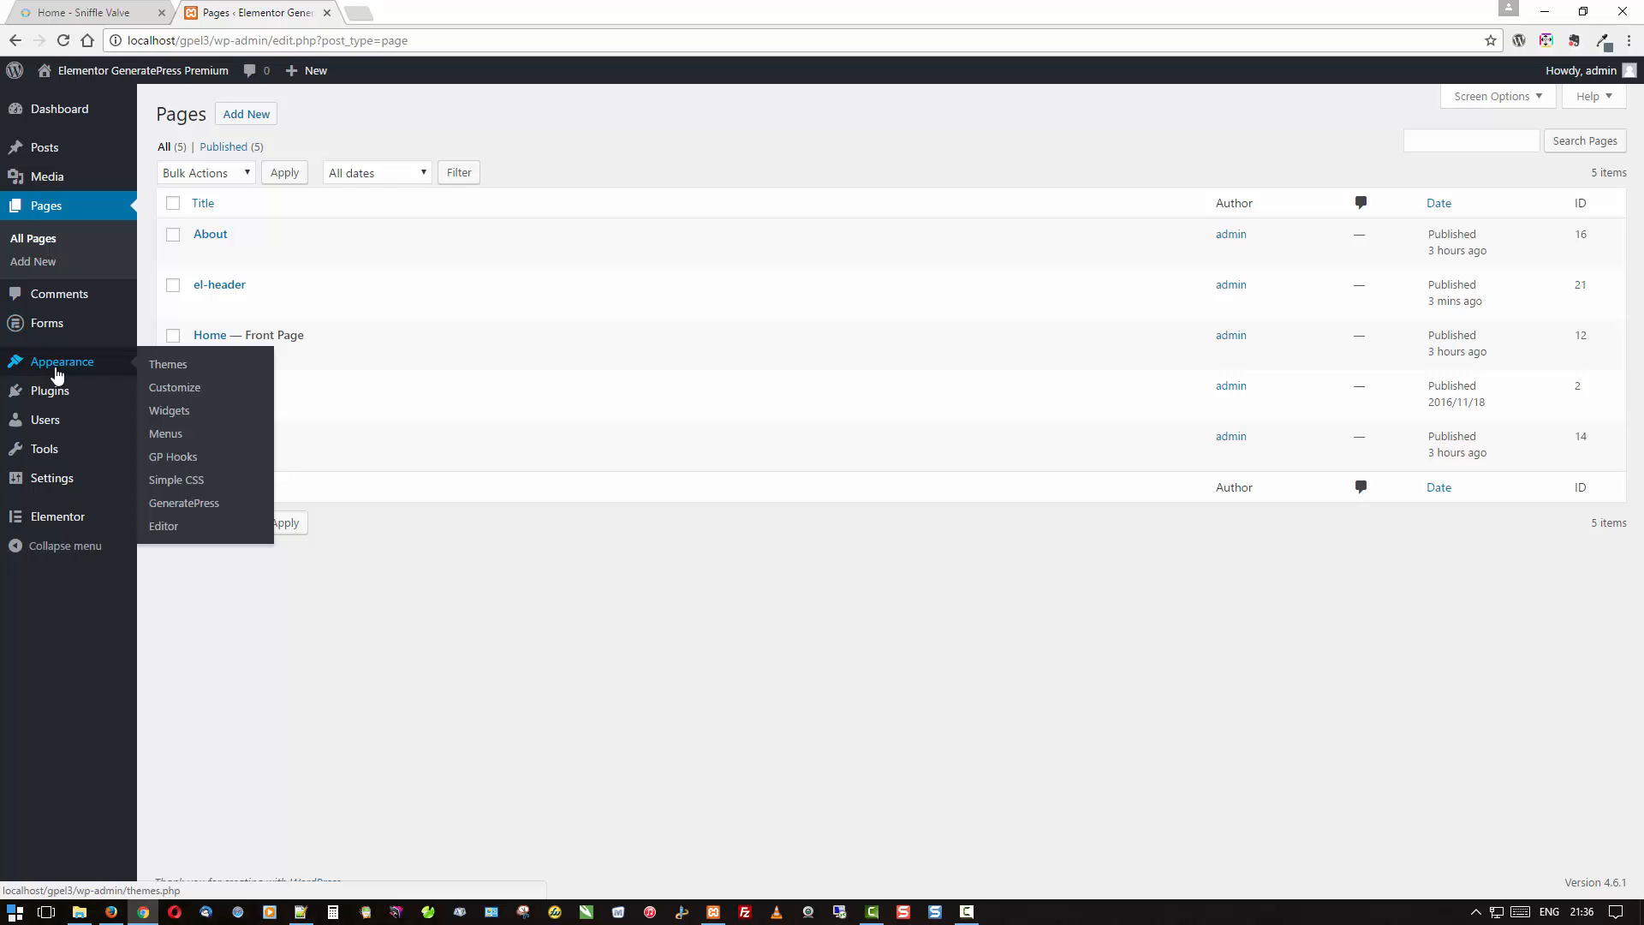
pyautogui.click(169, 453)
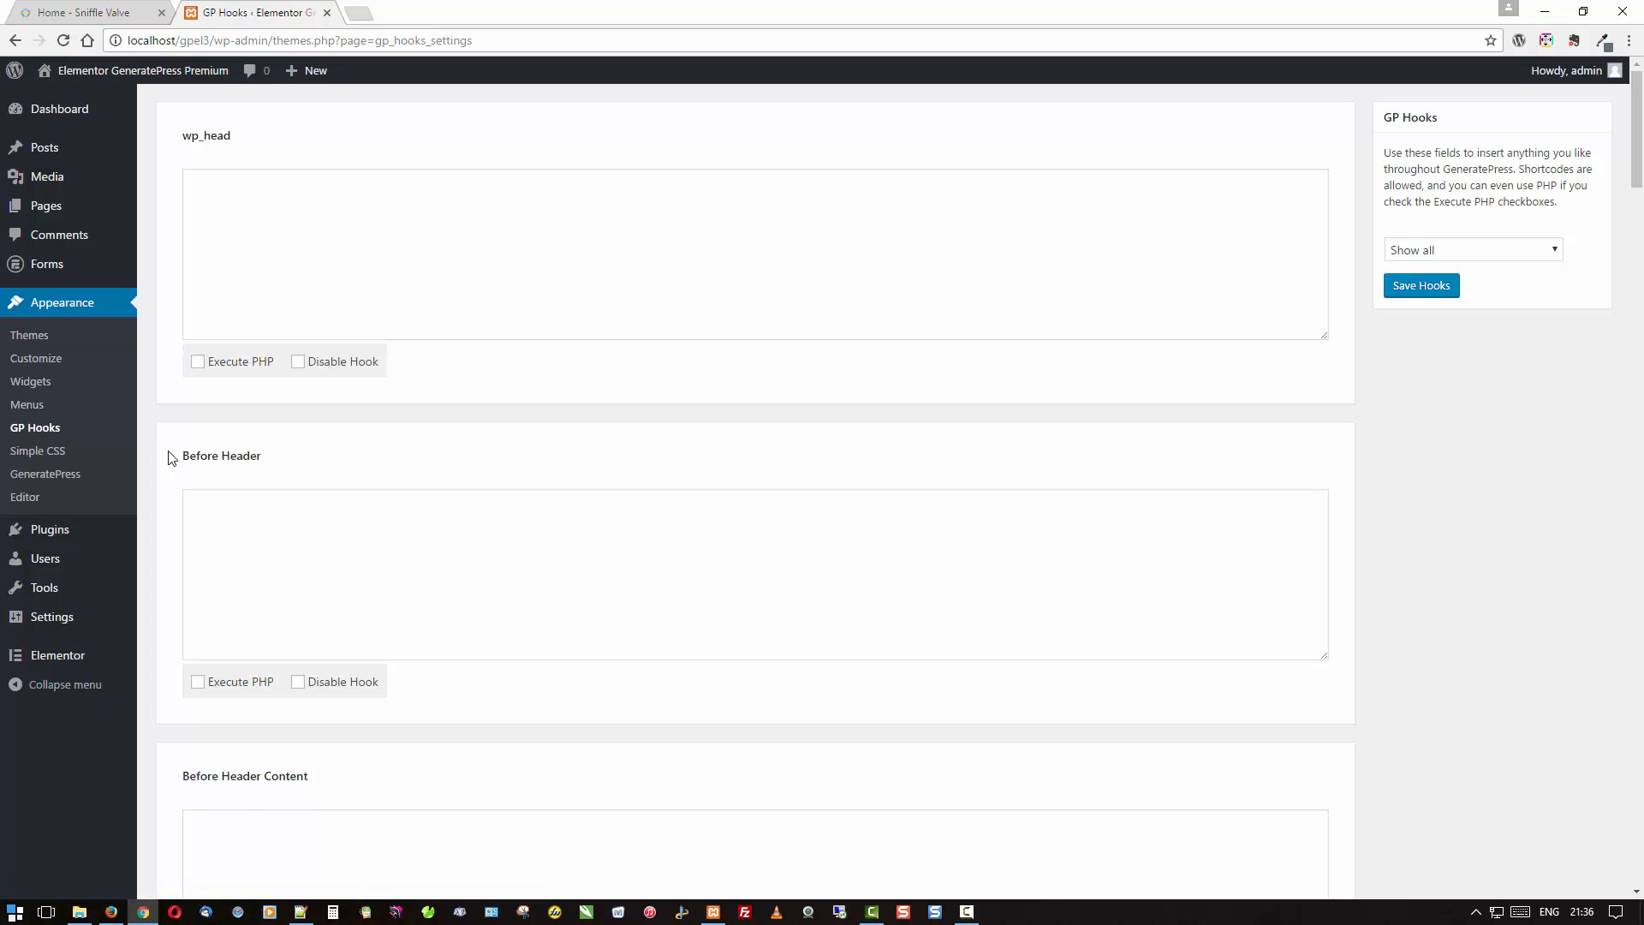
pyautogui.scroll(-4, 480, 429)
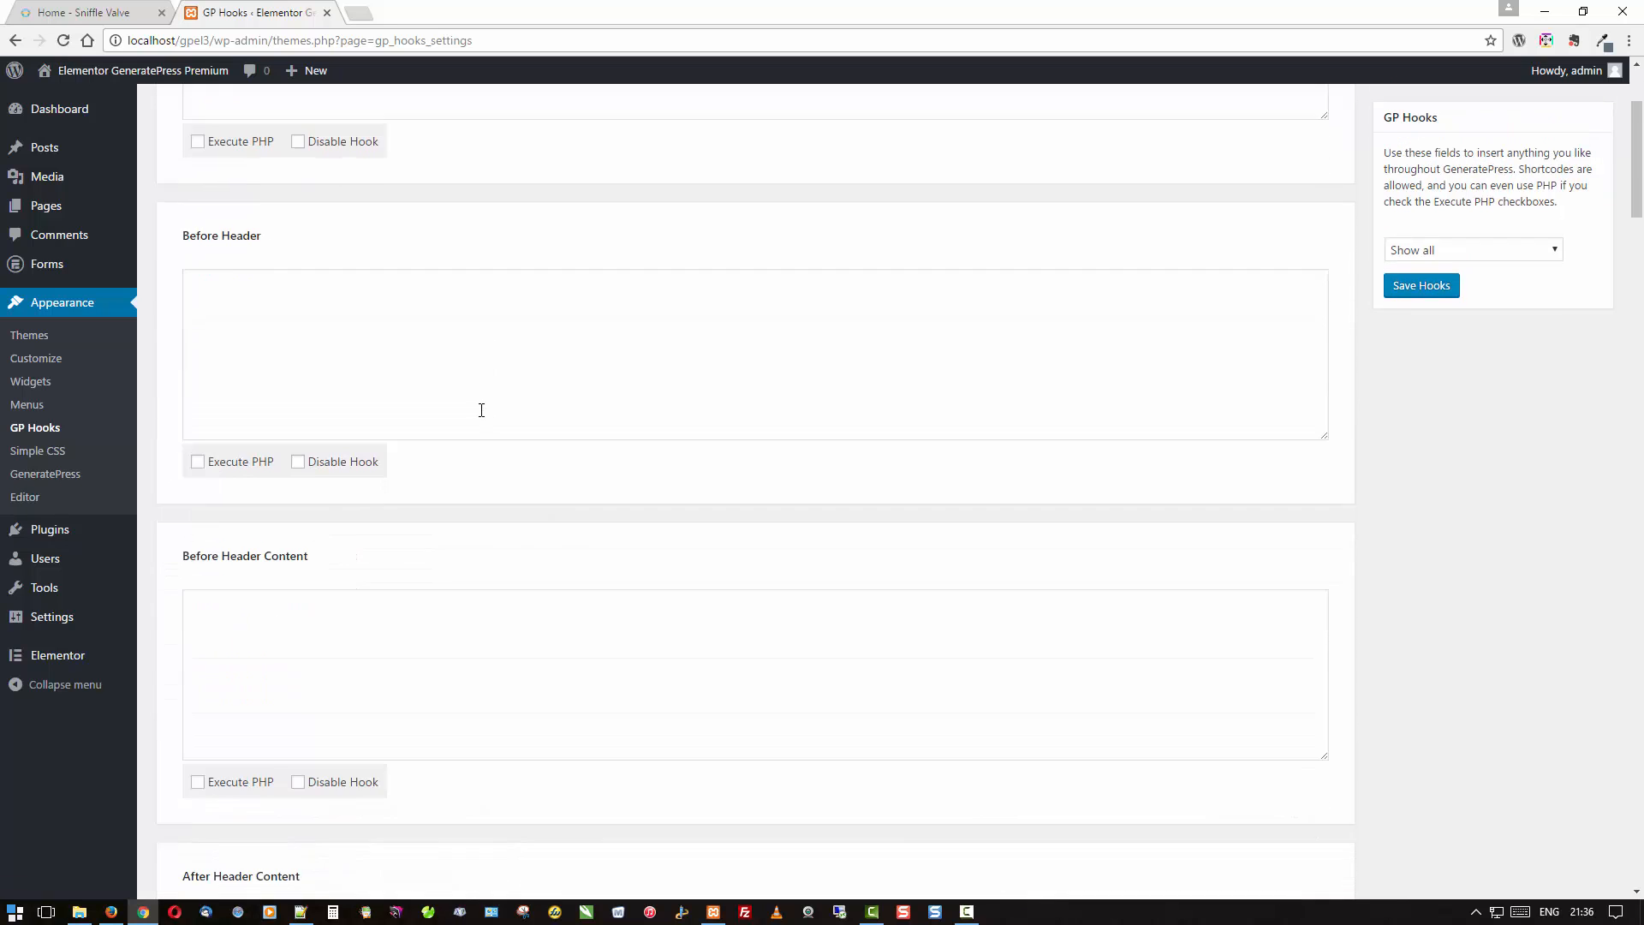
pyautogui.scroll(-1, 481, 410)
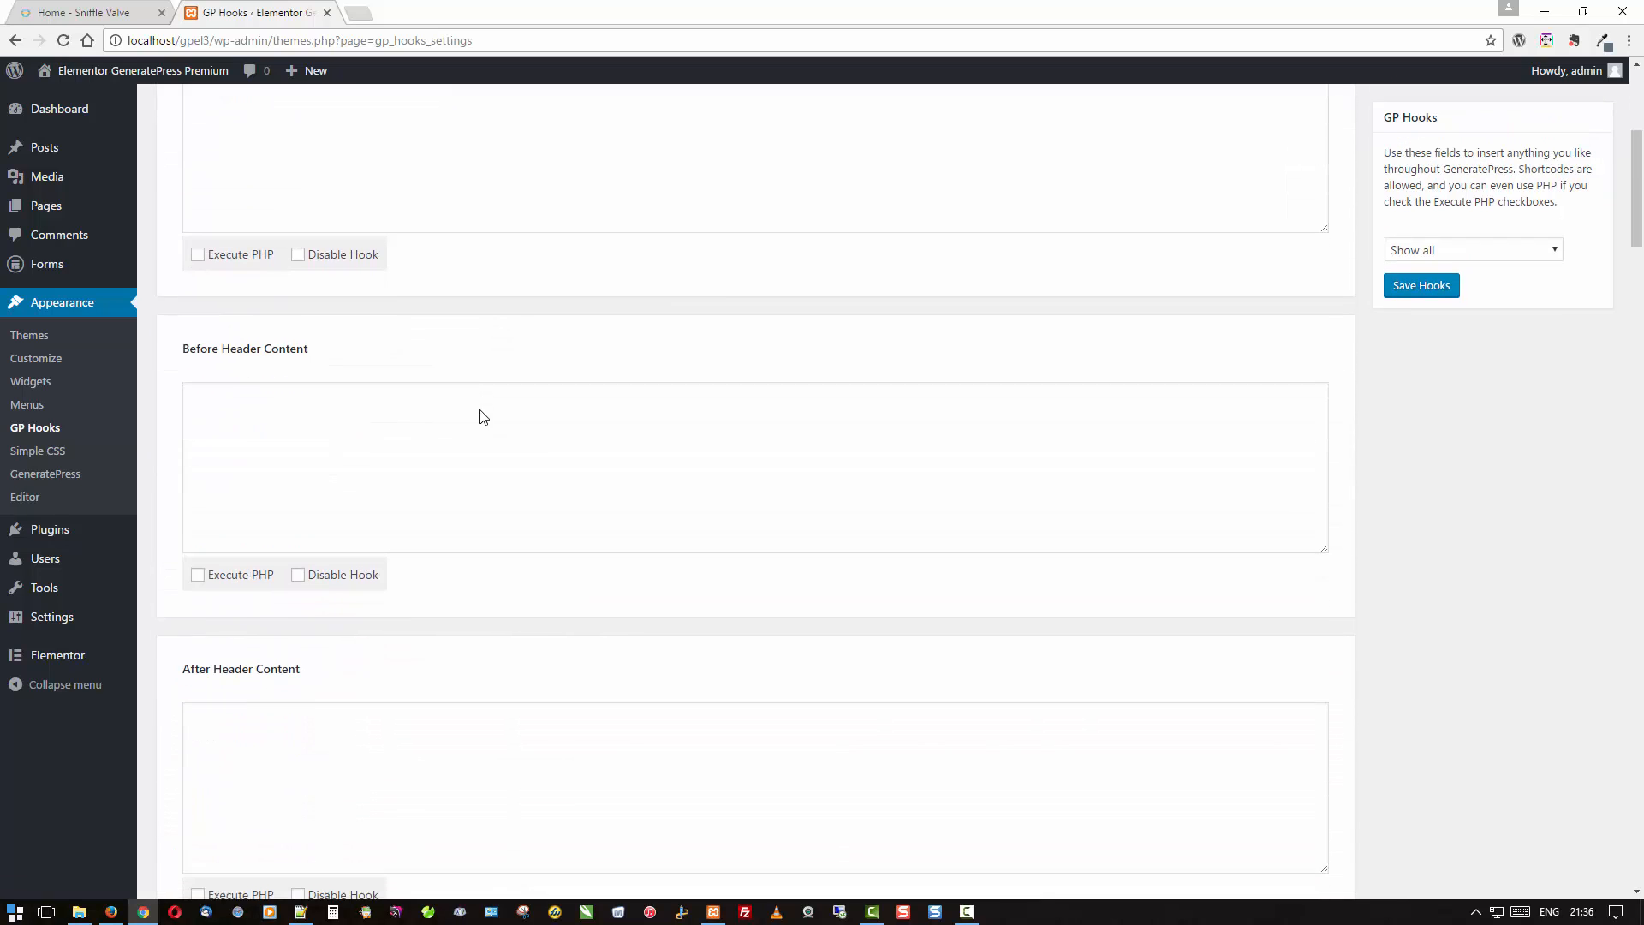
pyautogui.click(243, 423)
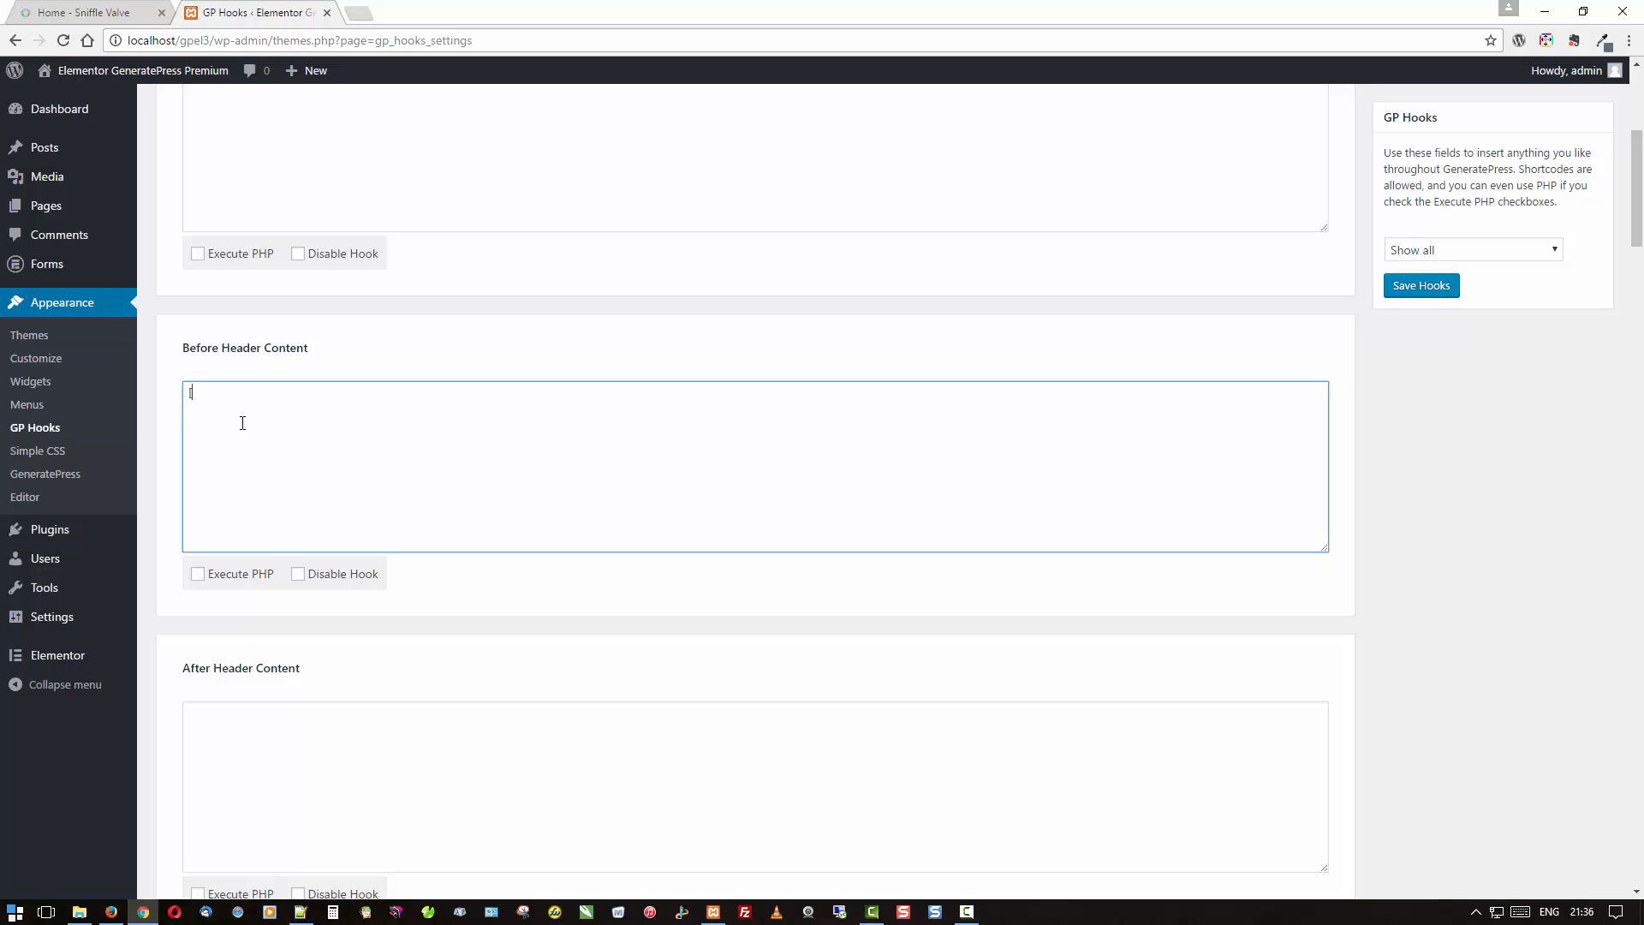
pyautogui.write('INSERT_ELEMENTOP')
pyautogui.click(1409, 300)
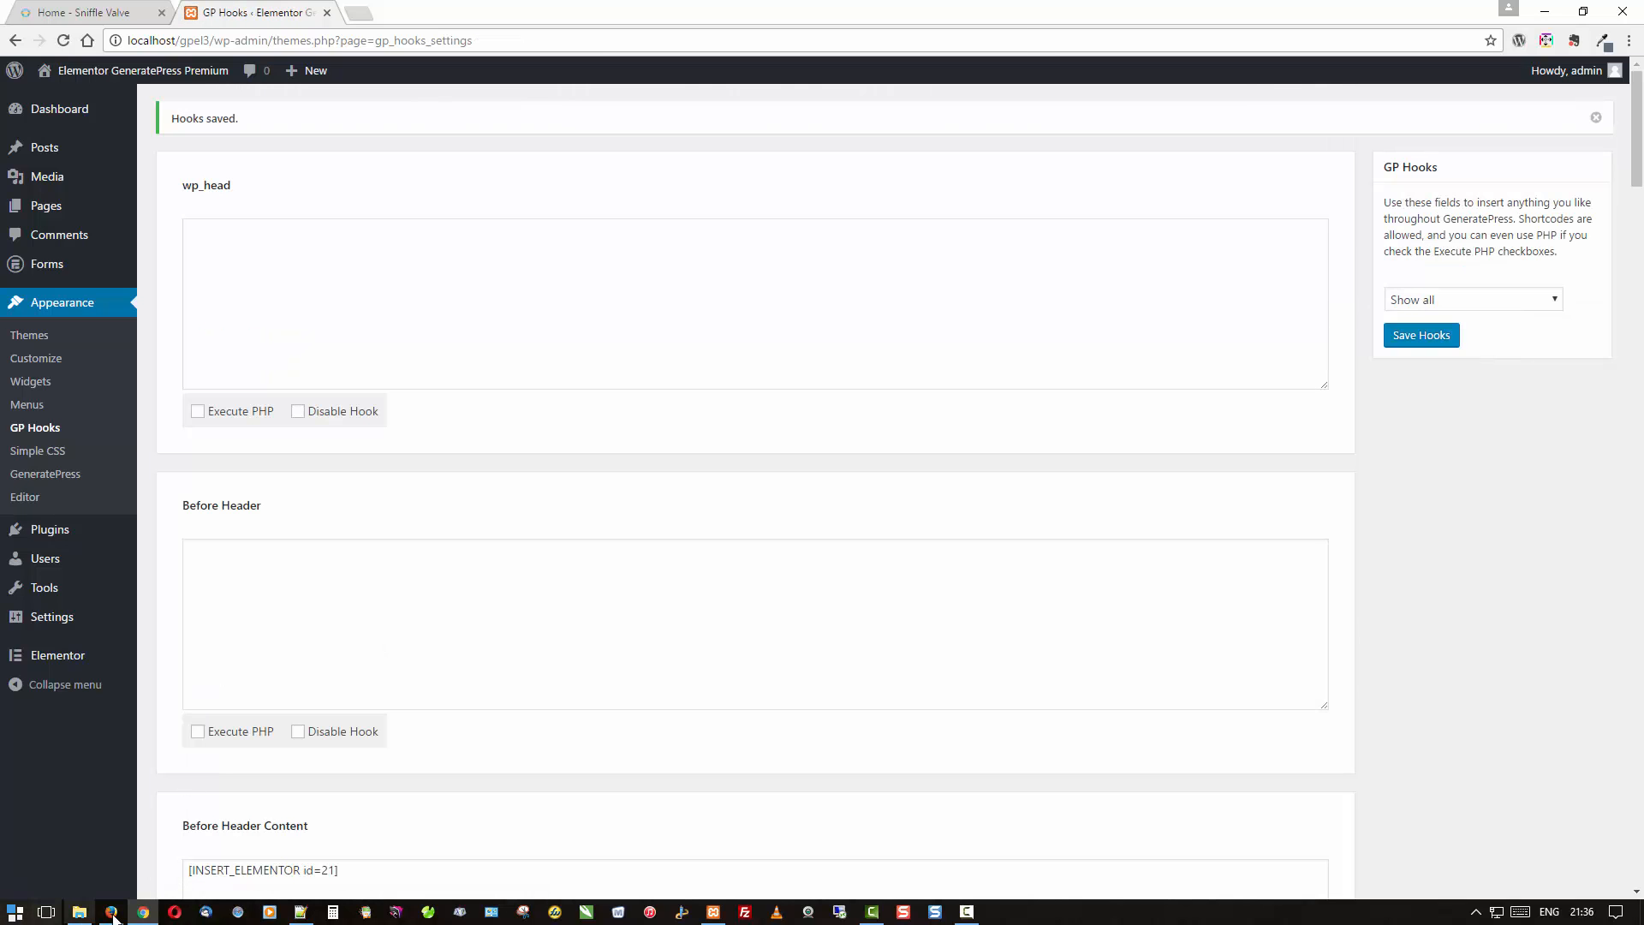
# Switch to Firefox, reload the site's home page to check the inserted header, and return to Chrome.
pyautogui.click(111, 912)
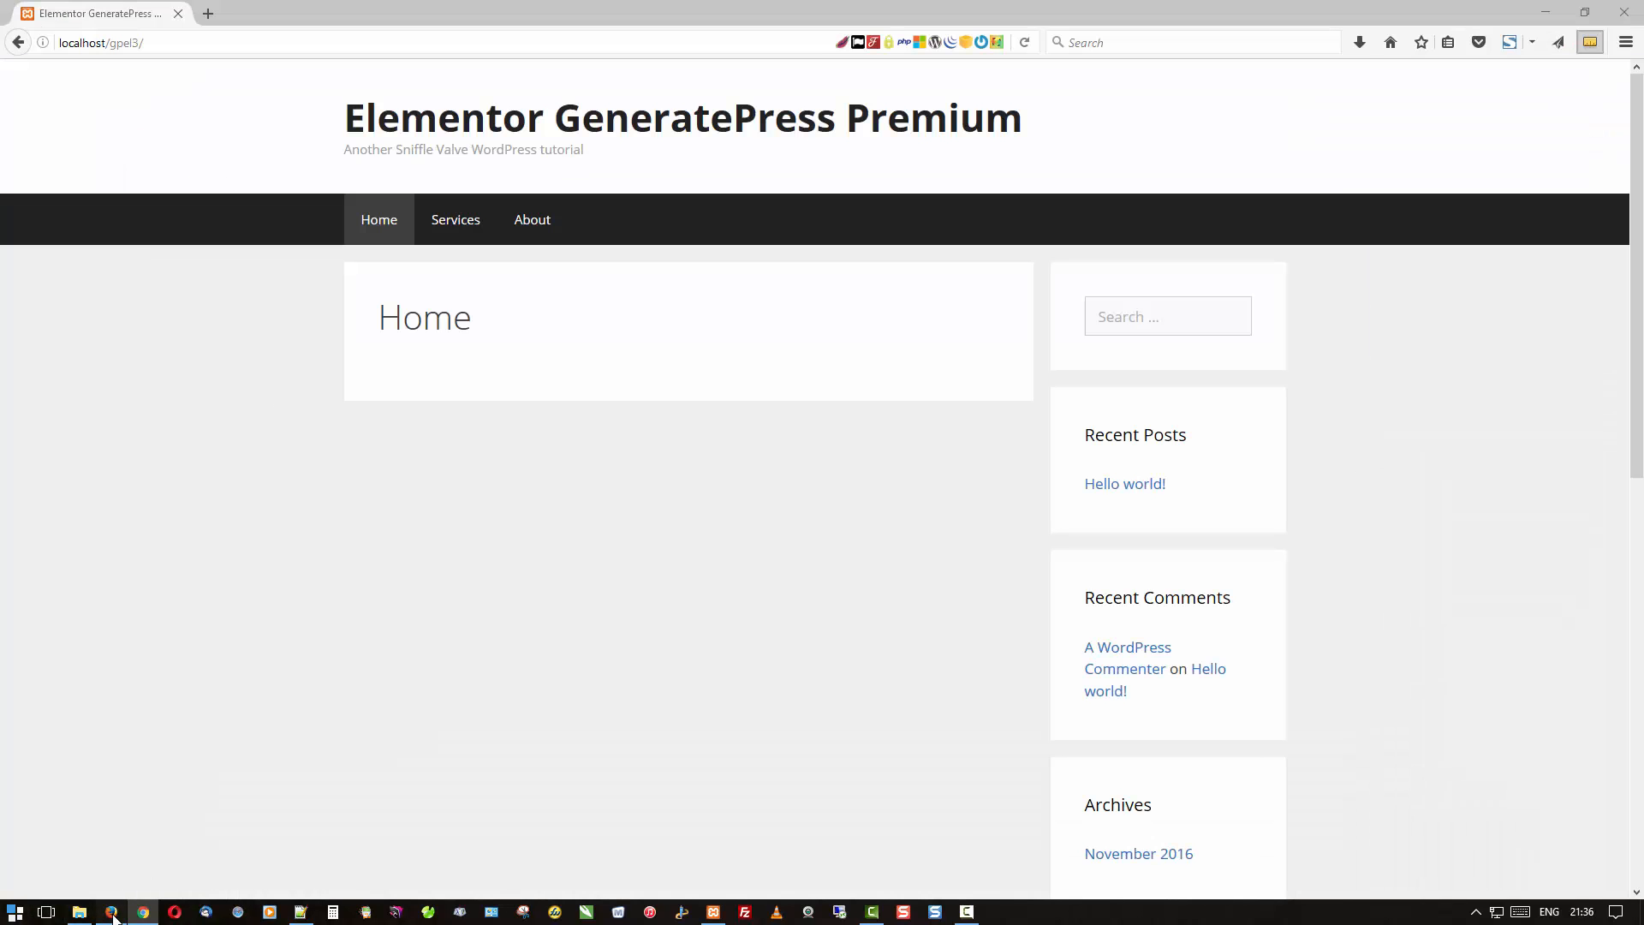
pyautogui.rightClick(236, 536)
pyautogui.click(326, 556)
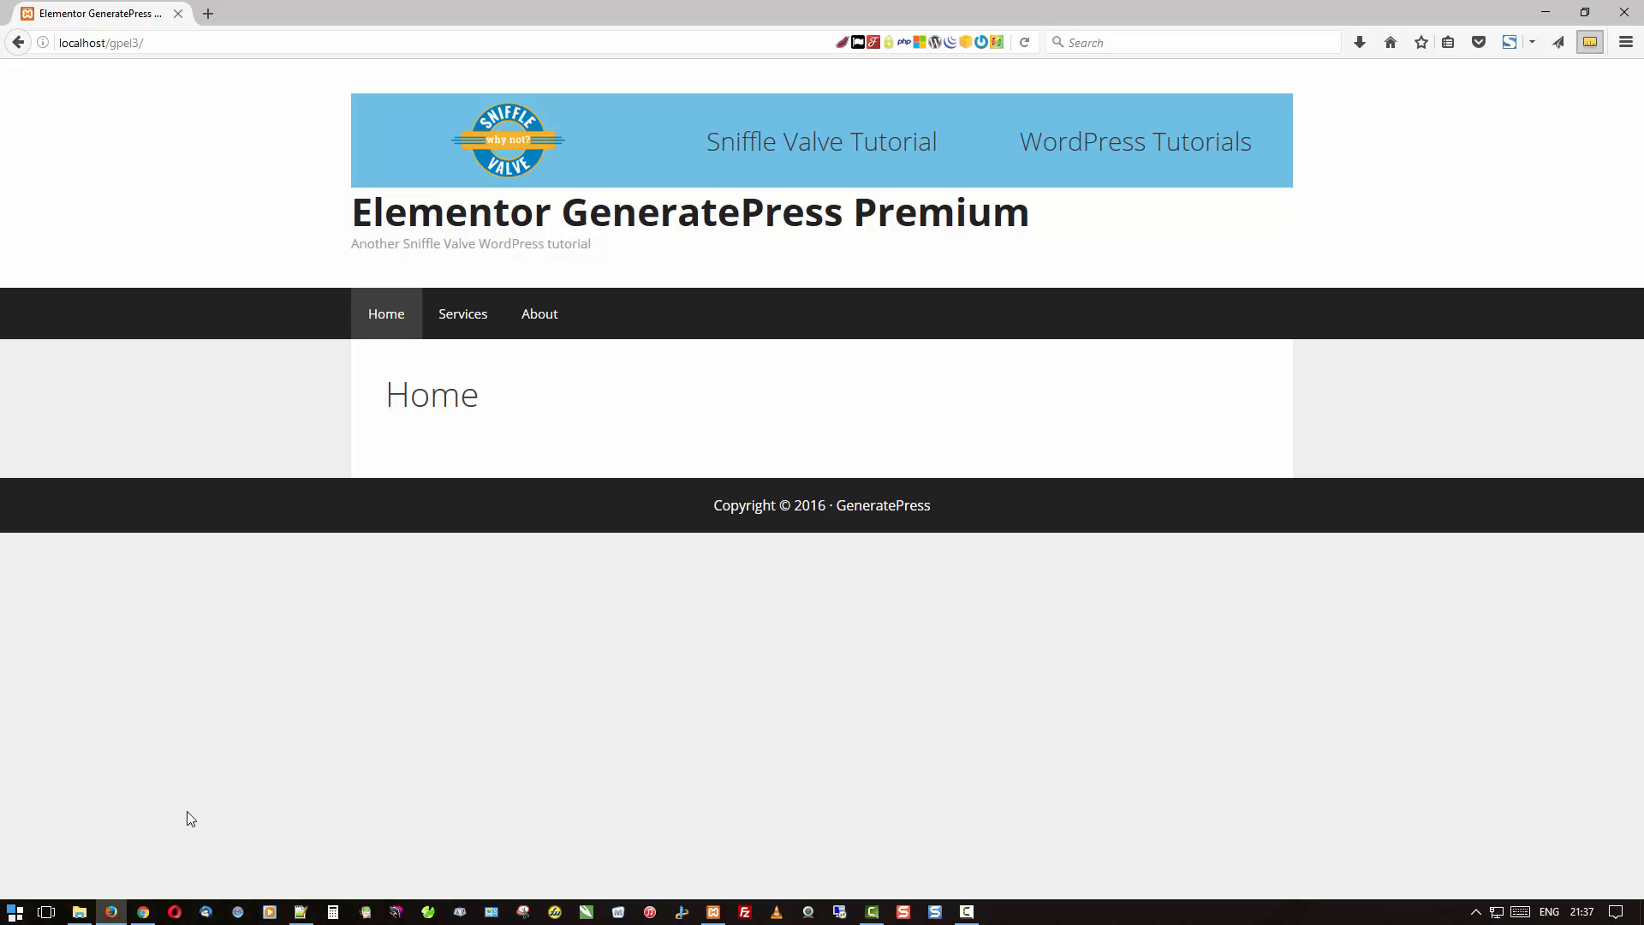
pyautogui.moveTo(146, 915)
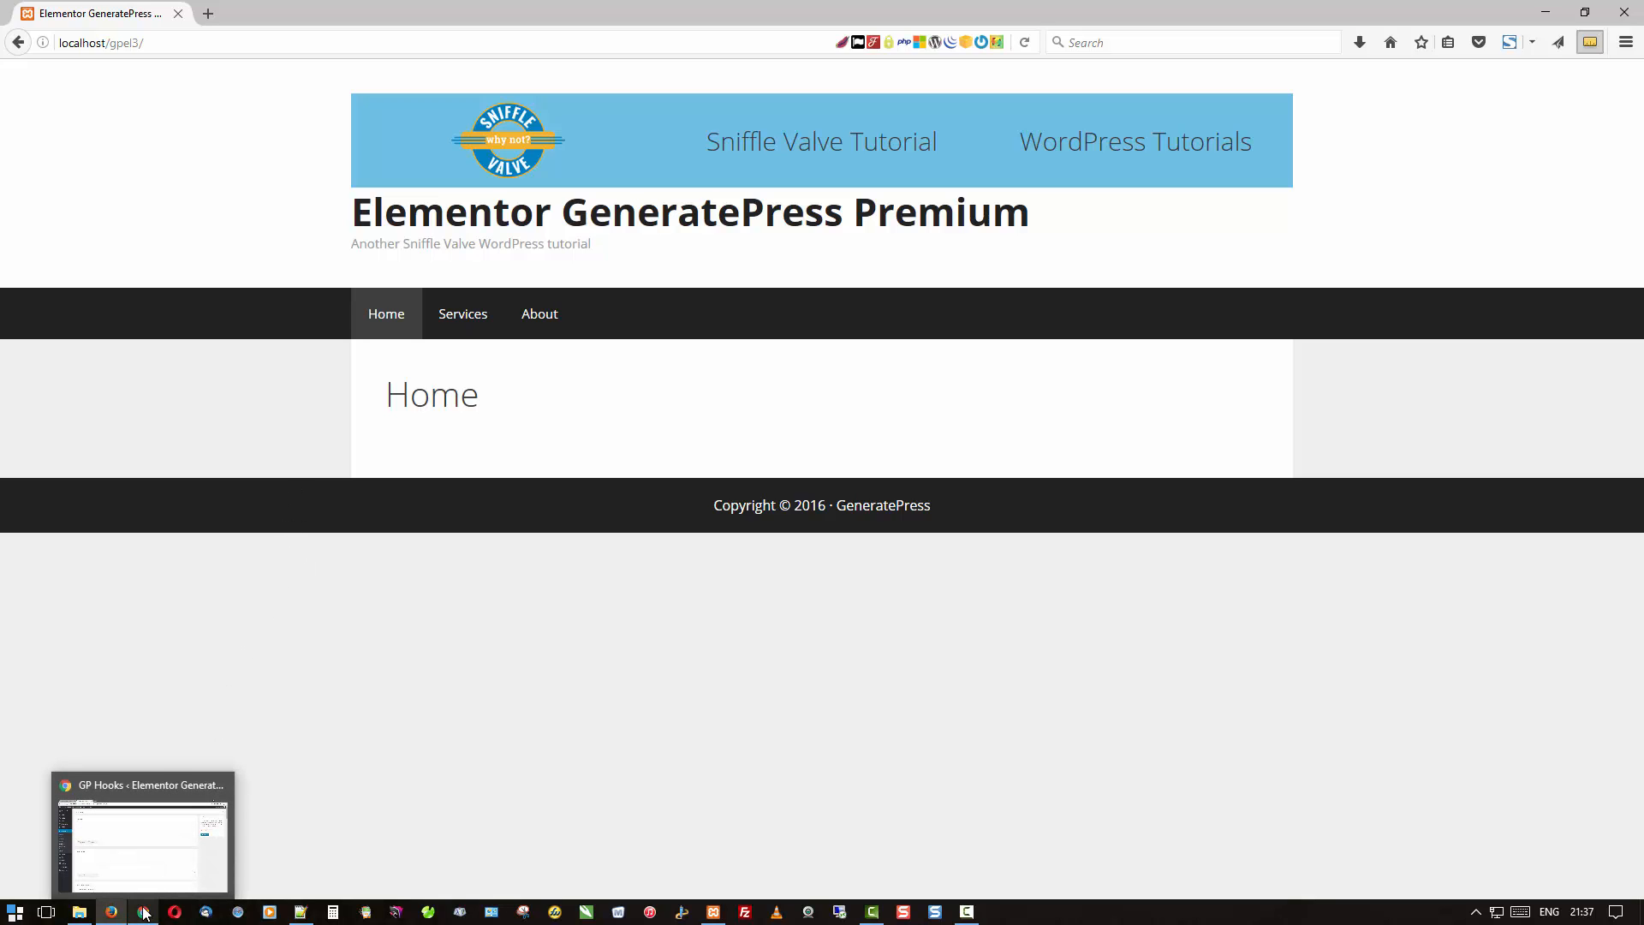
pyautogui.click(146, 914)
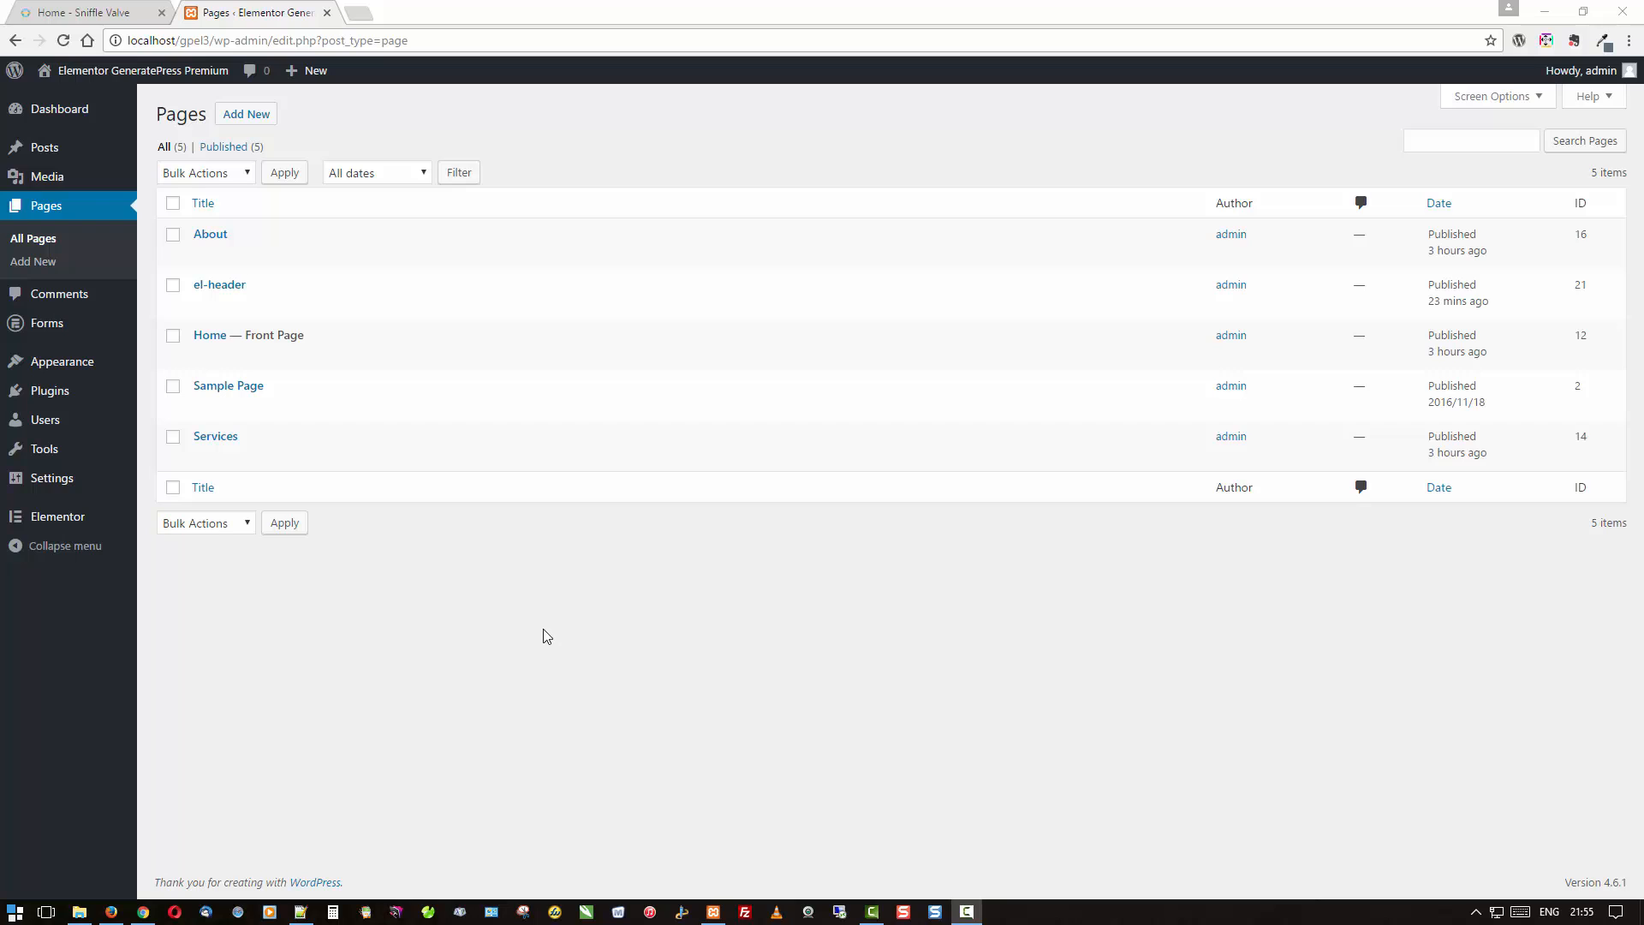
# Hide the site title and tagline in the Customizer's Site Identity settings, publish the changes and close the Customizer.
pyautogui.moveTo(79, 370)
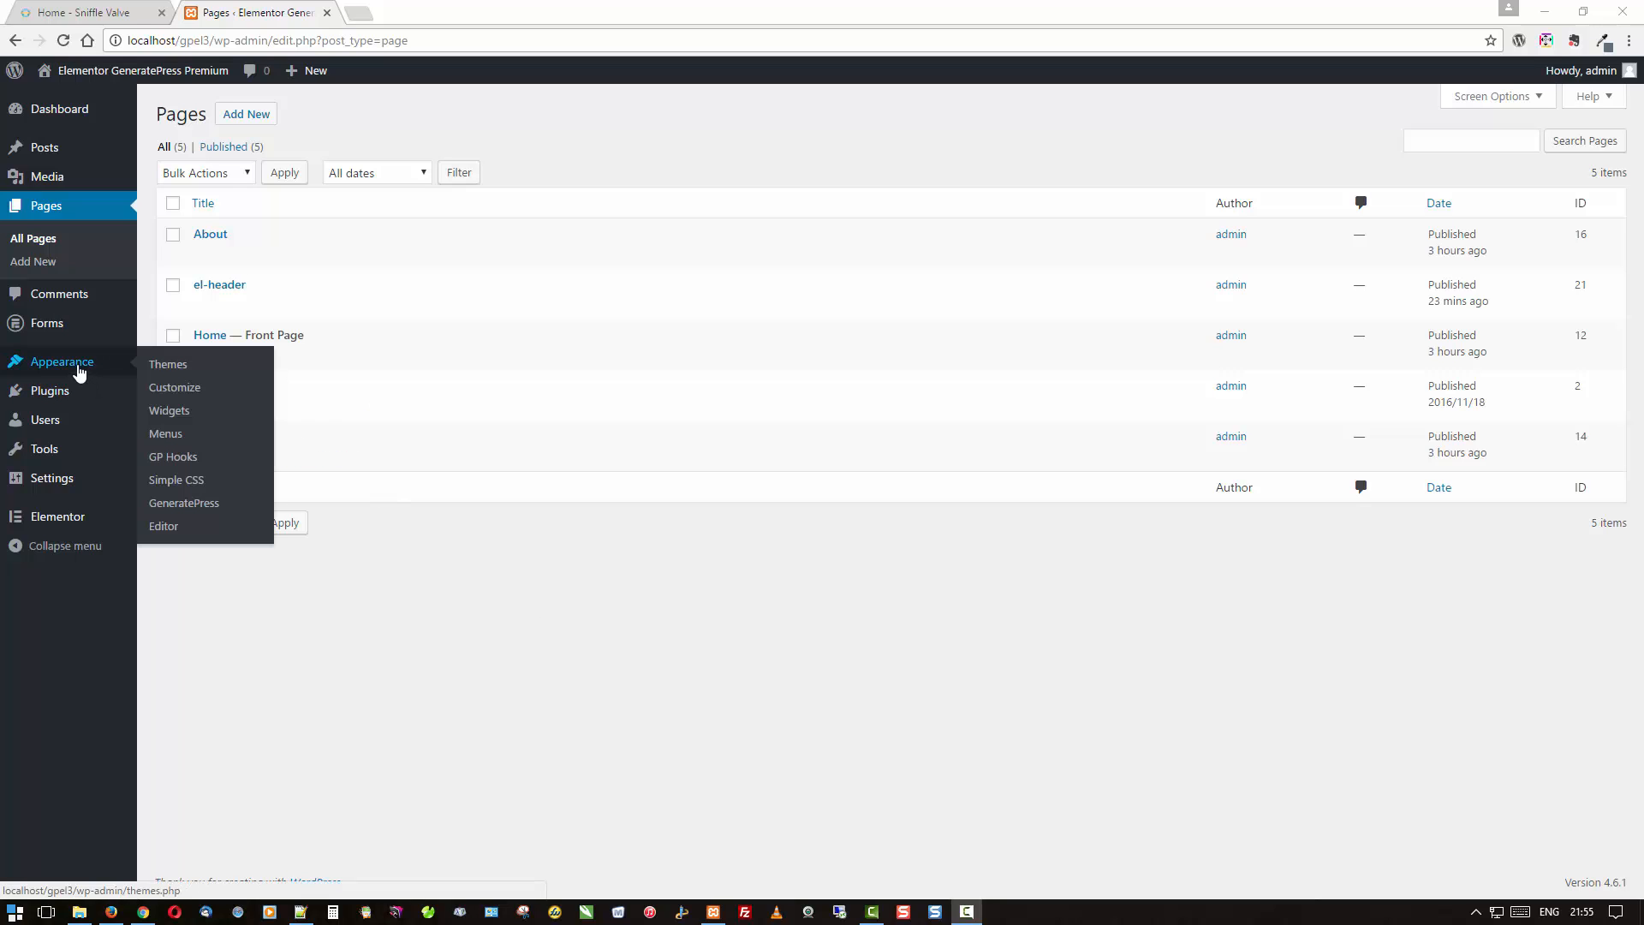
pyautogui.click(185, 392)
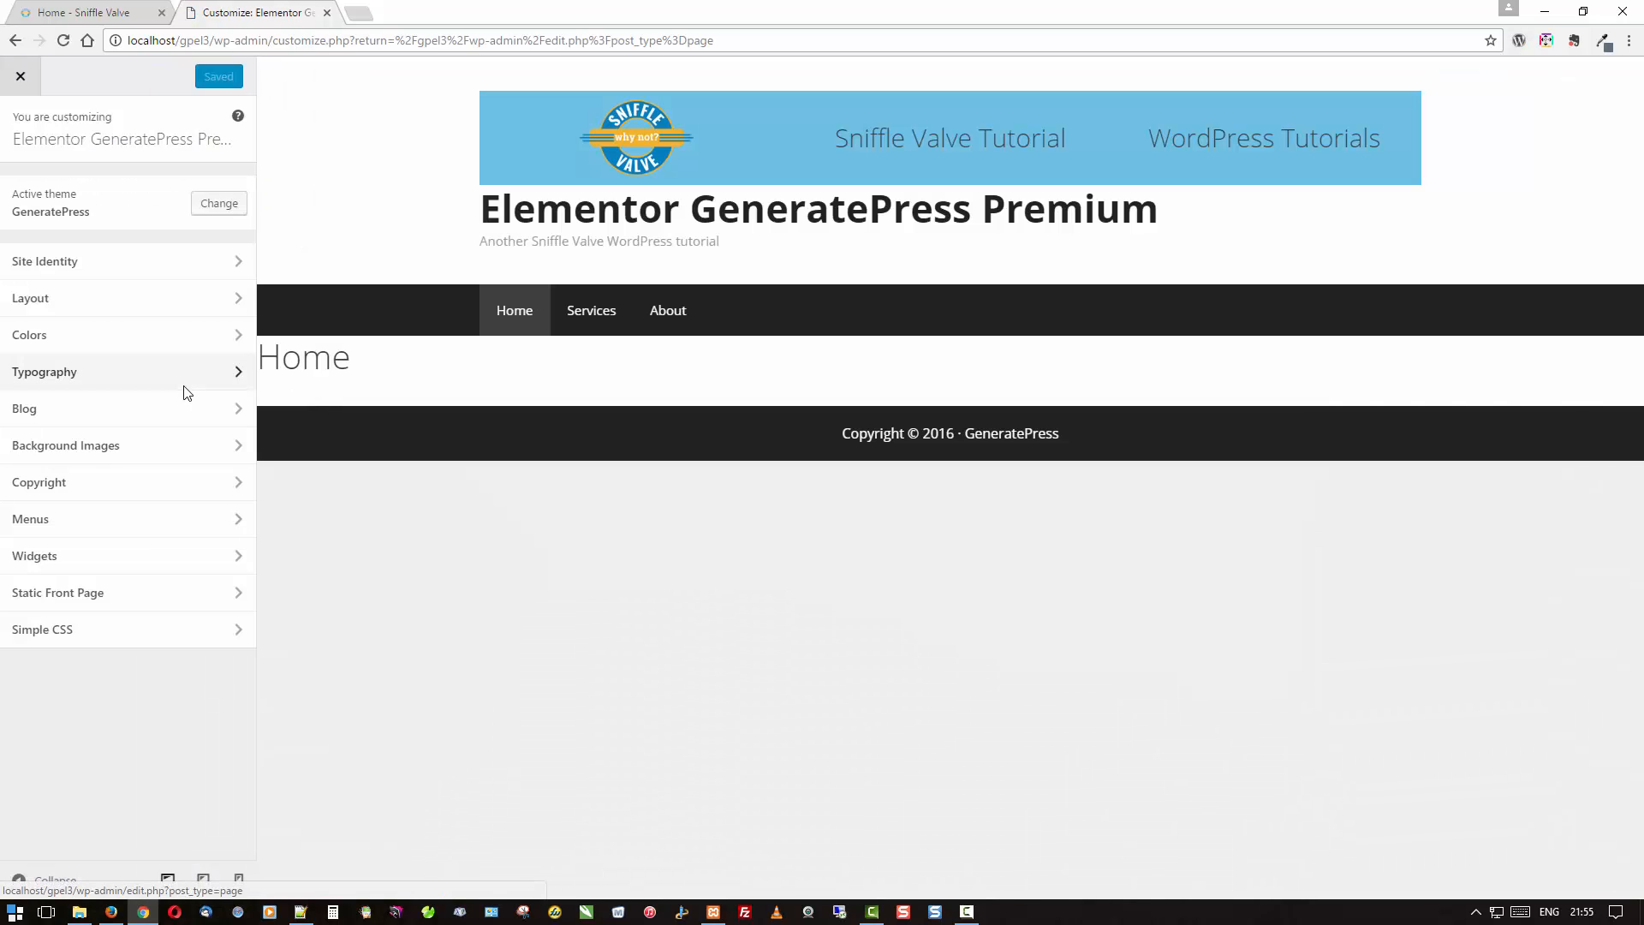
pyautogui.click(73, 264)
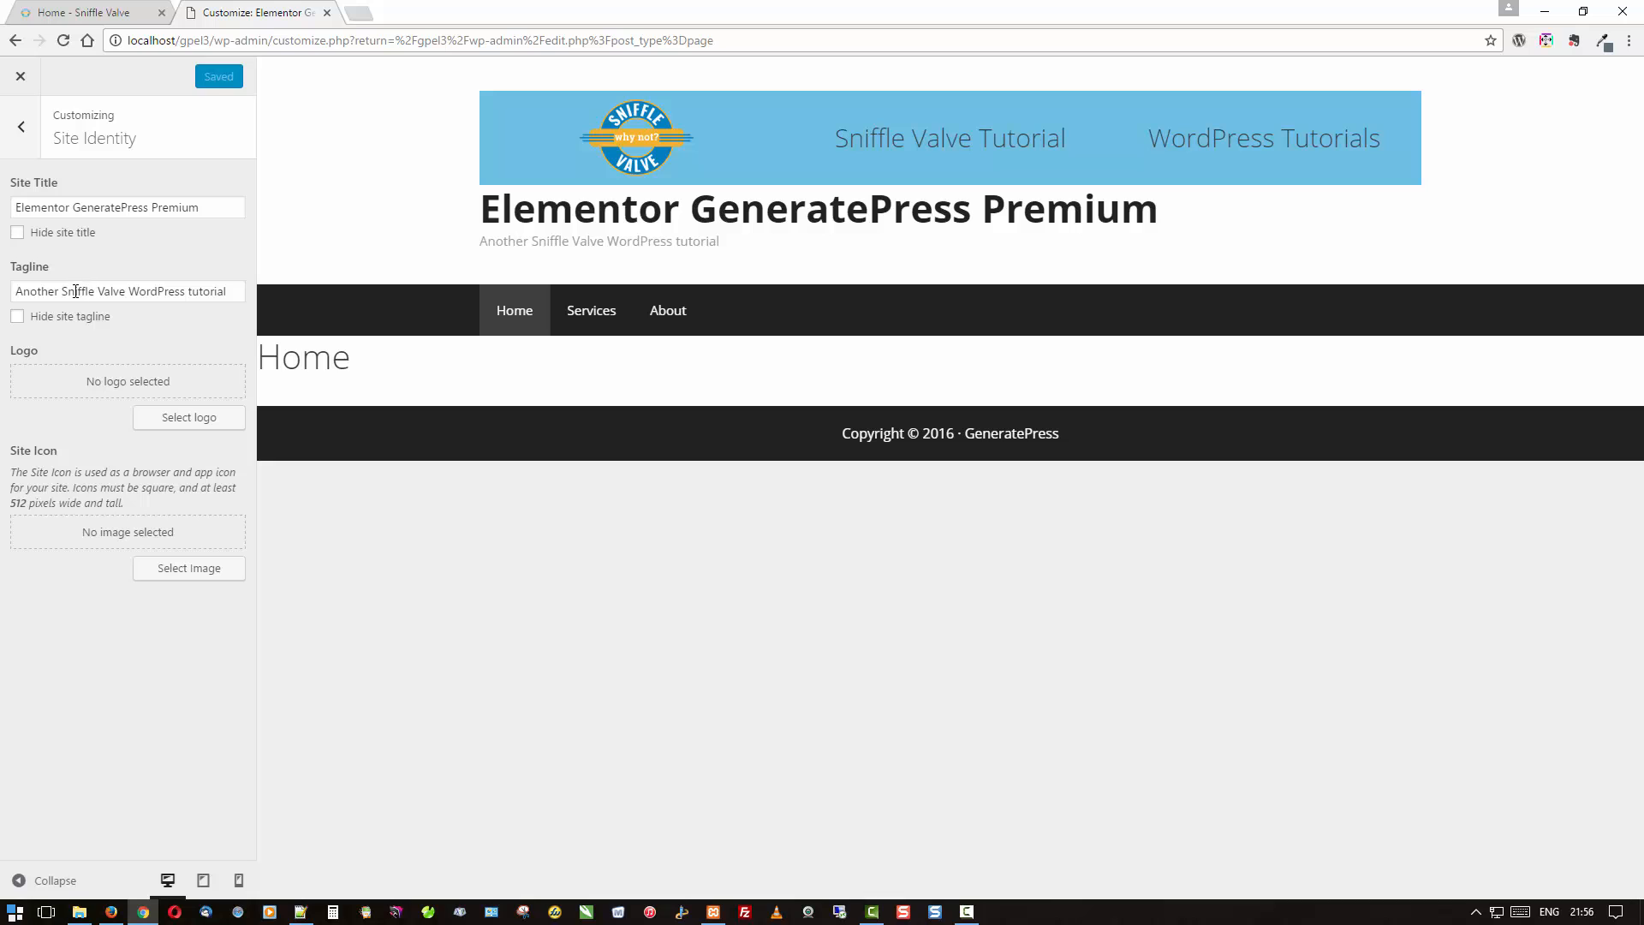
pyautogui.click(54, 241)
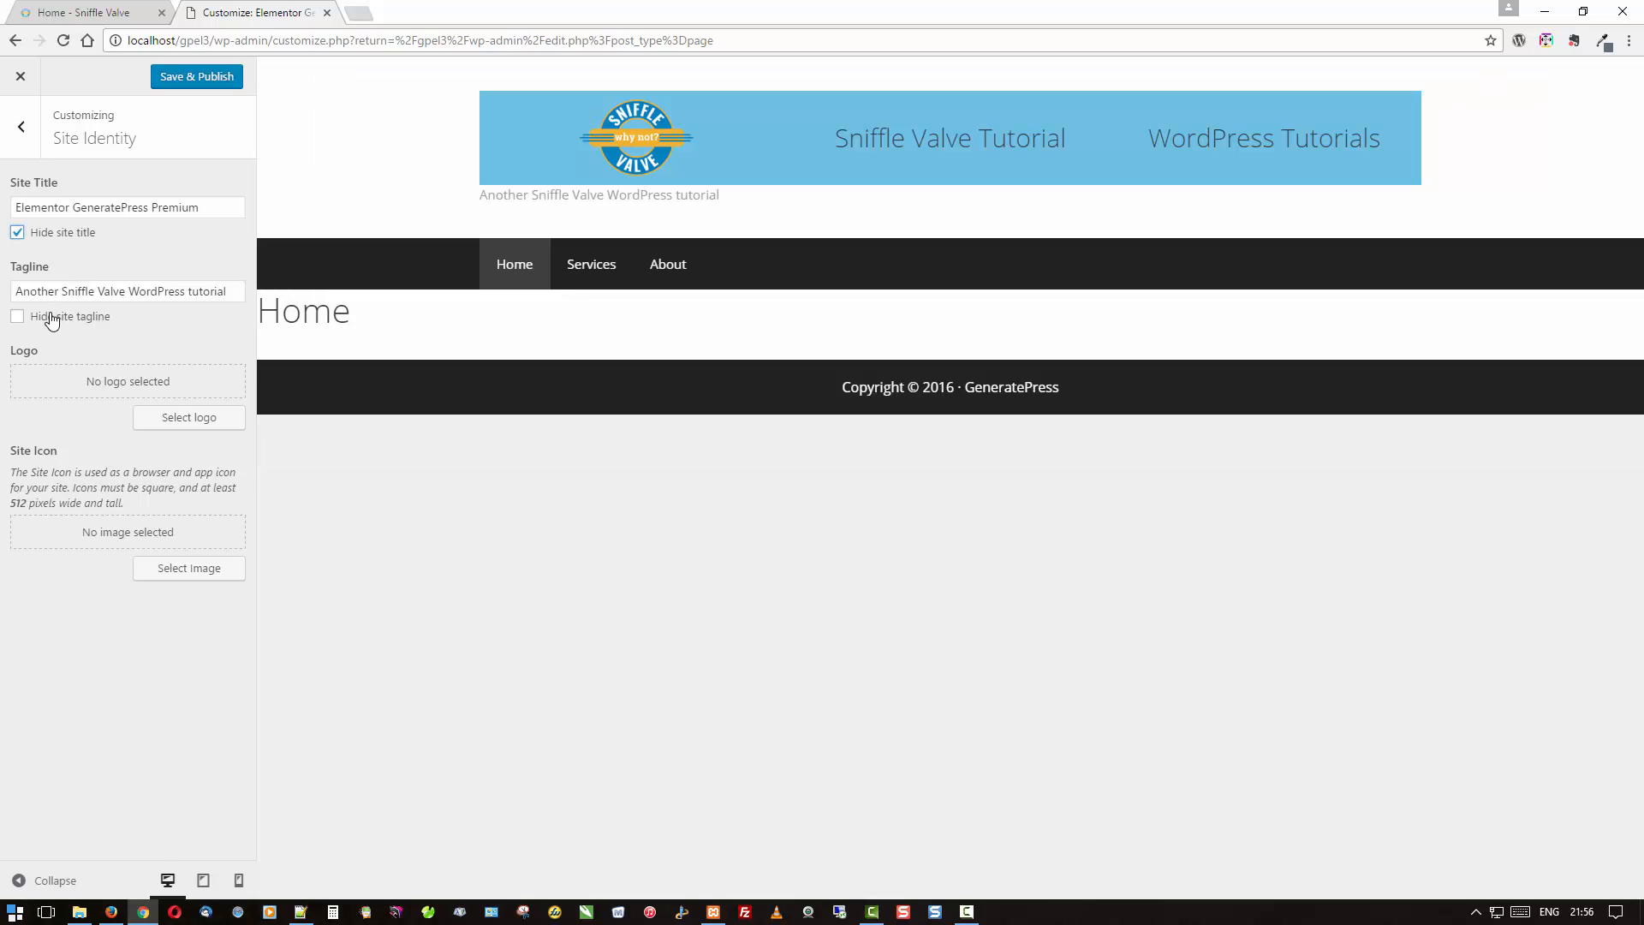
pyautogui.click(52, 319)
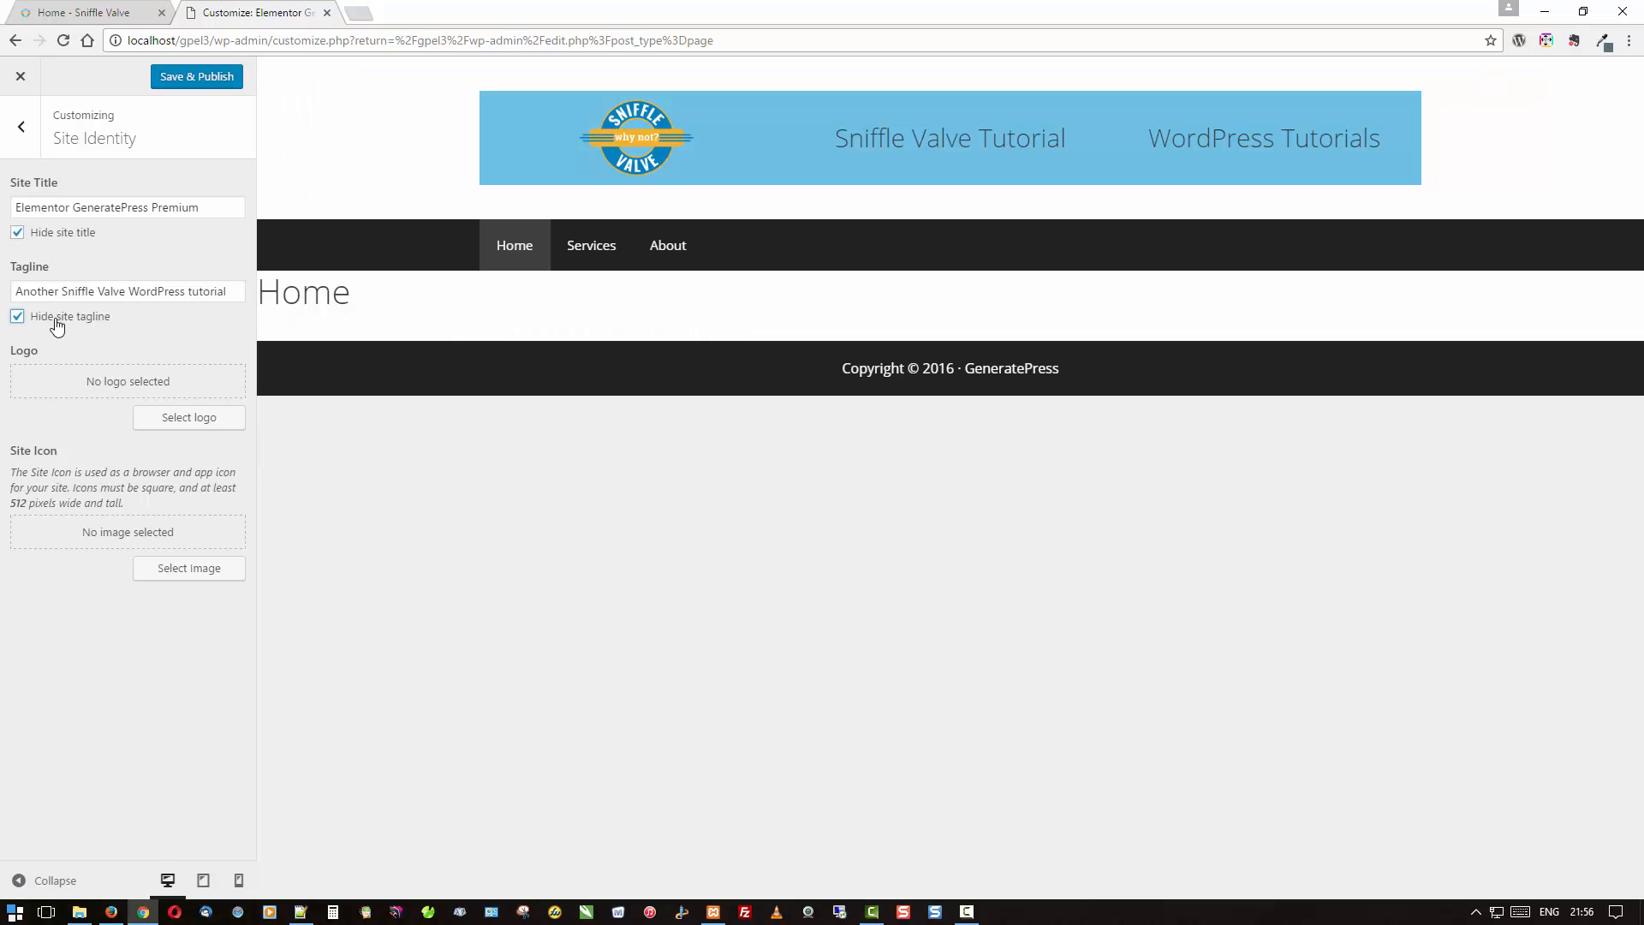
pyautogui.click(198, 86)
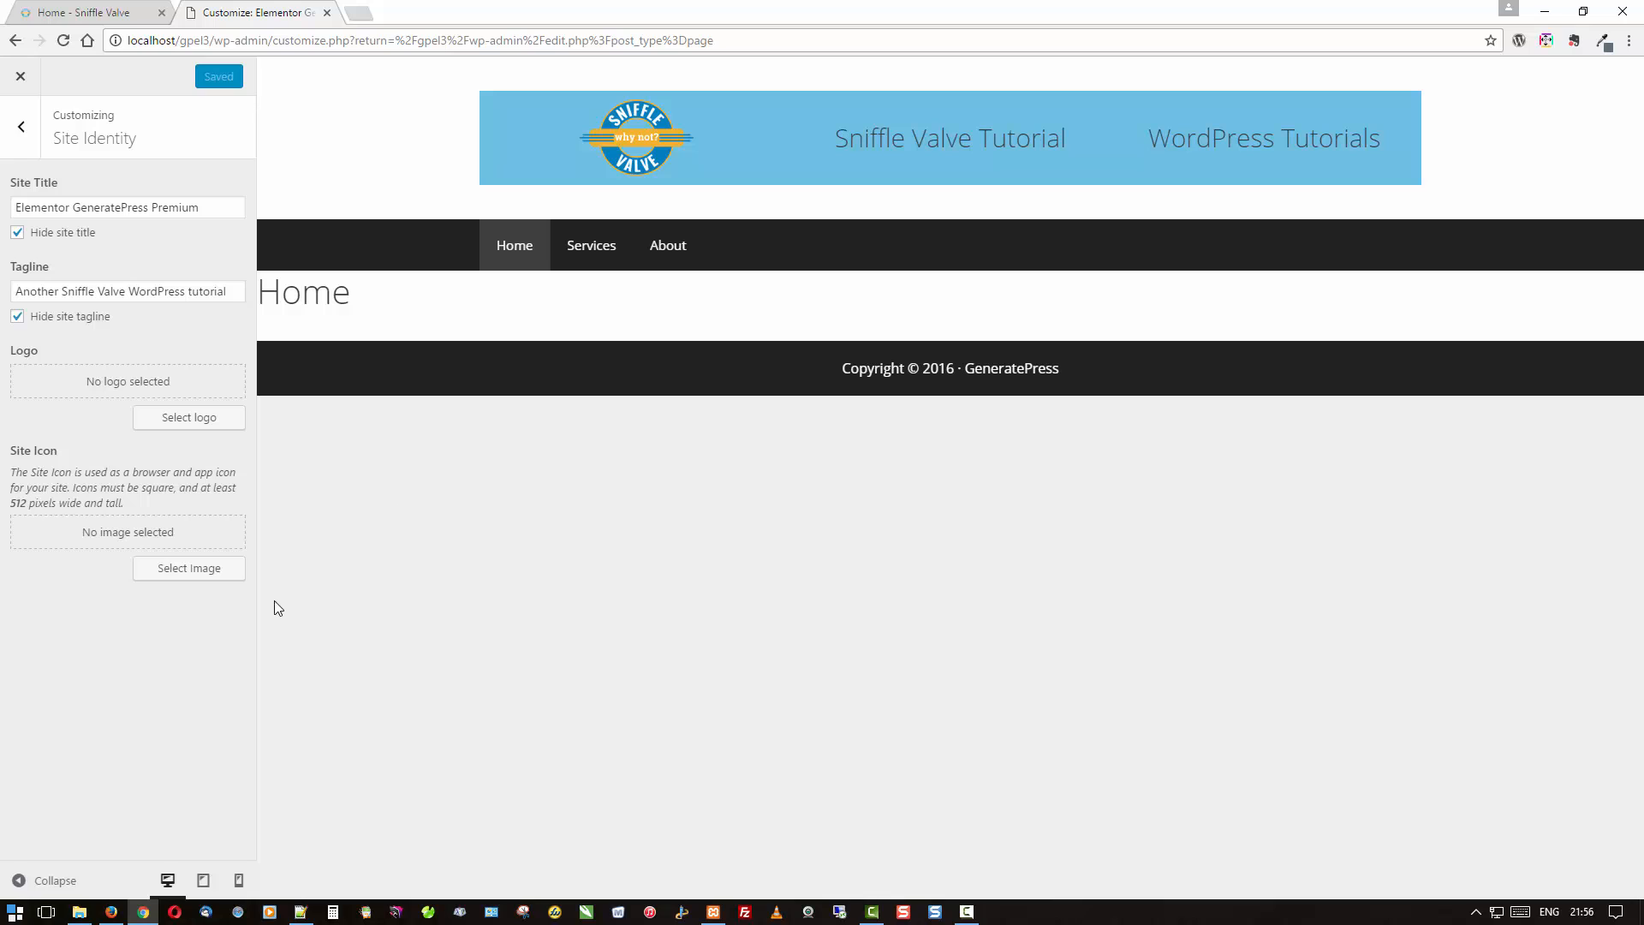
pyautogui.click(29, 81)
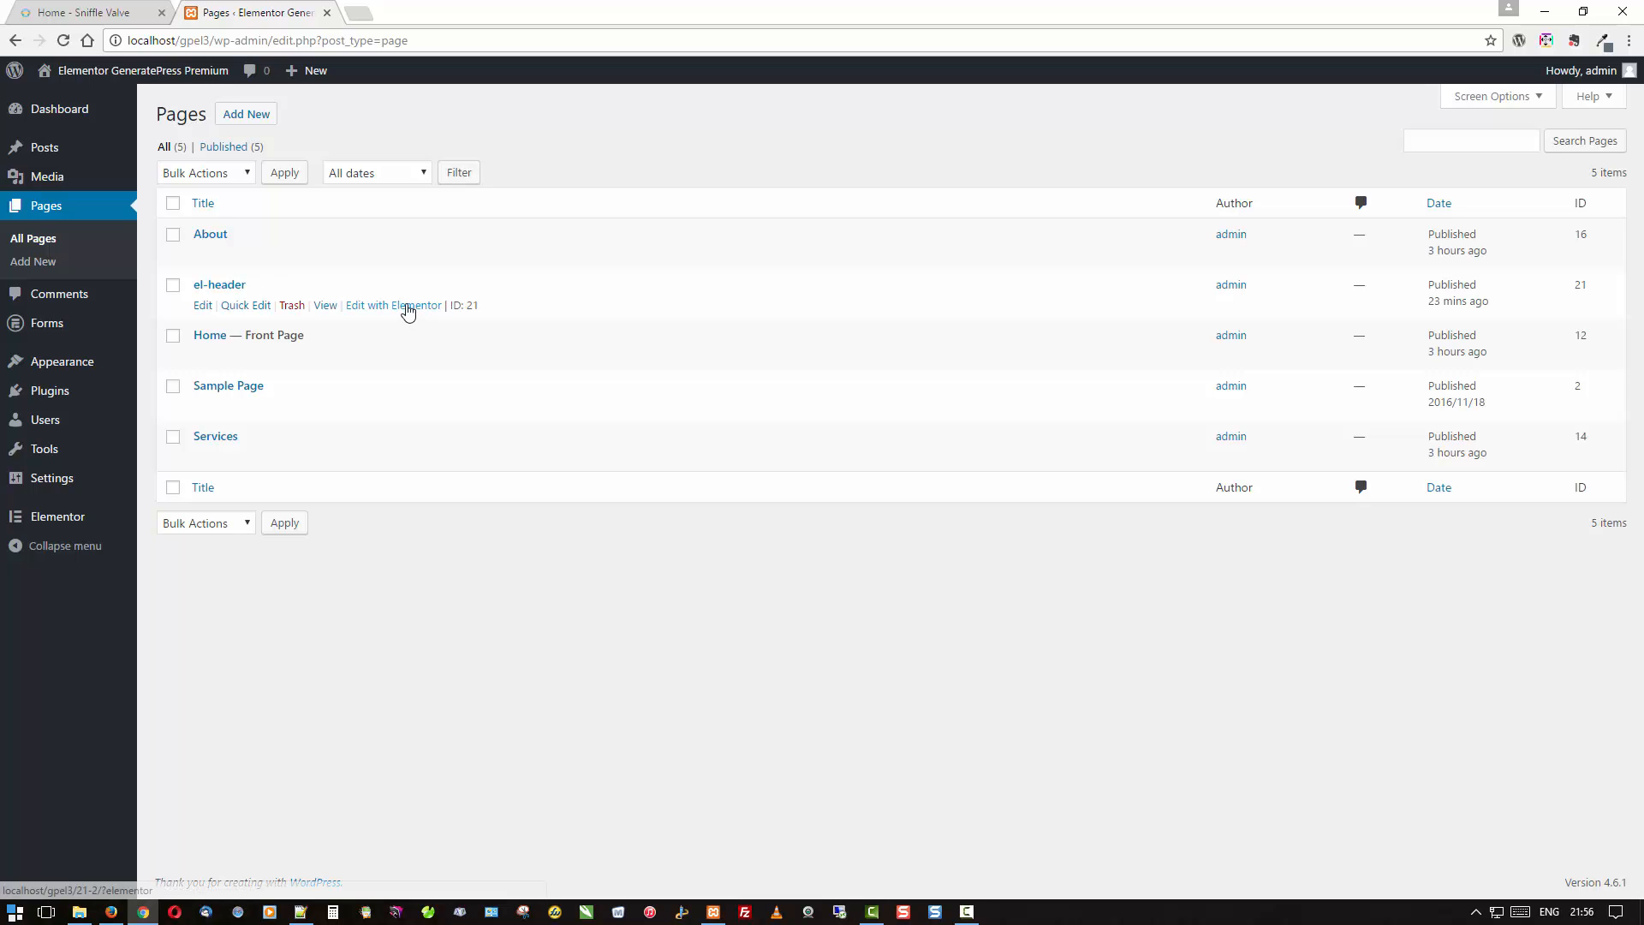
# Reopen the el-header page in Elementor and enable Stretch Section for its three-column section.
pyautogui.click(404, 306)
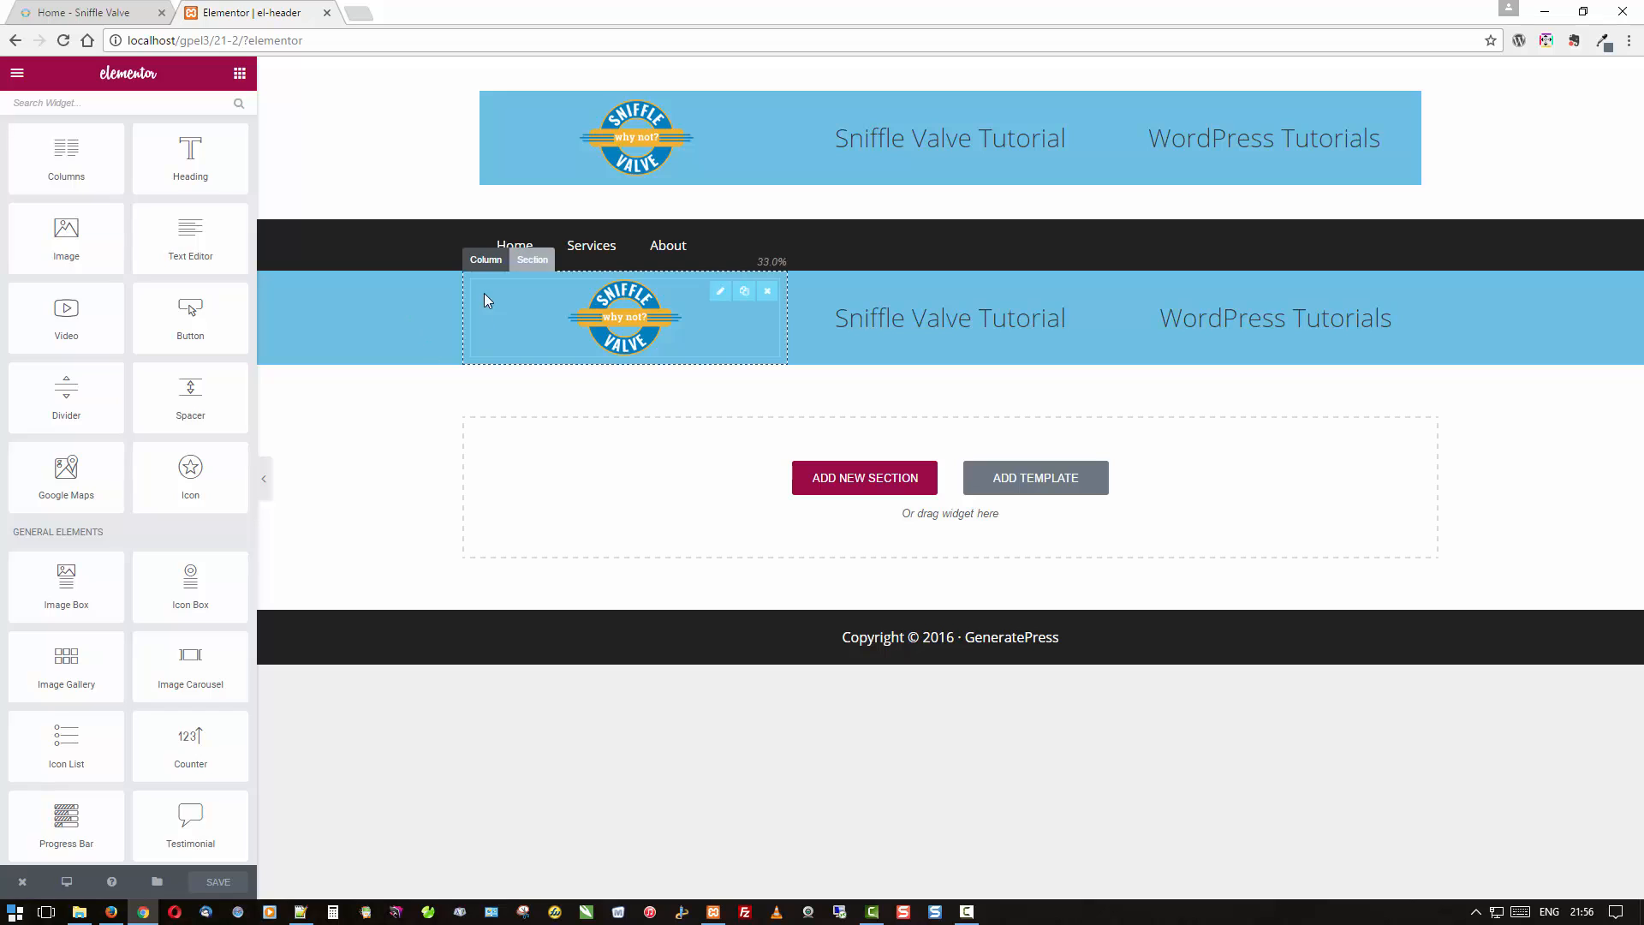
pyautogui.click(523, 262)
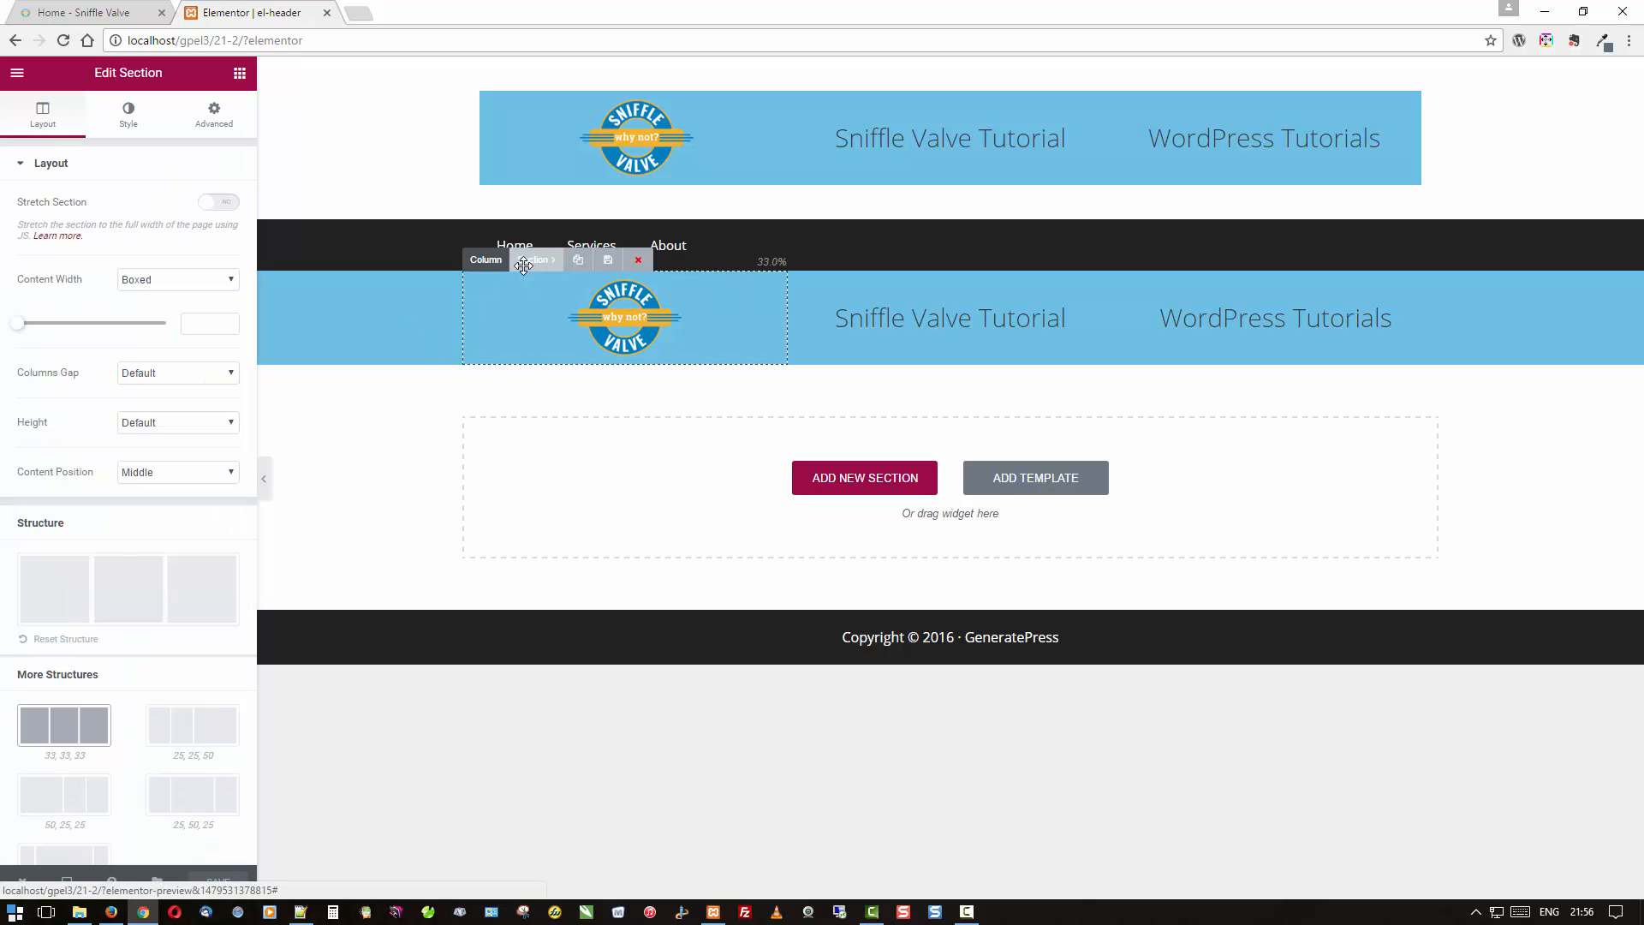
pyautogui.click(229, 203)
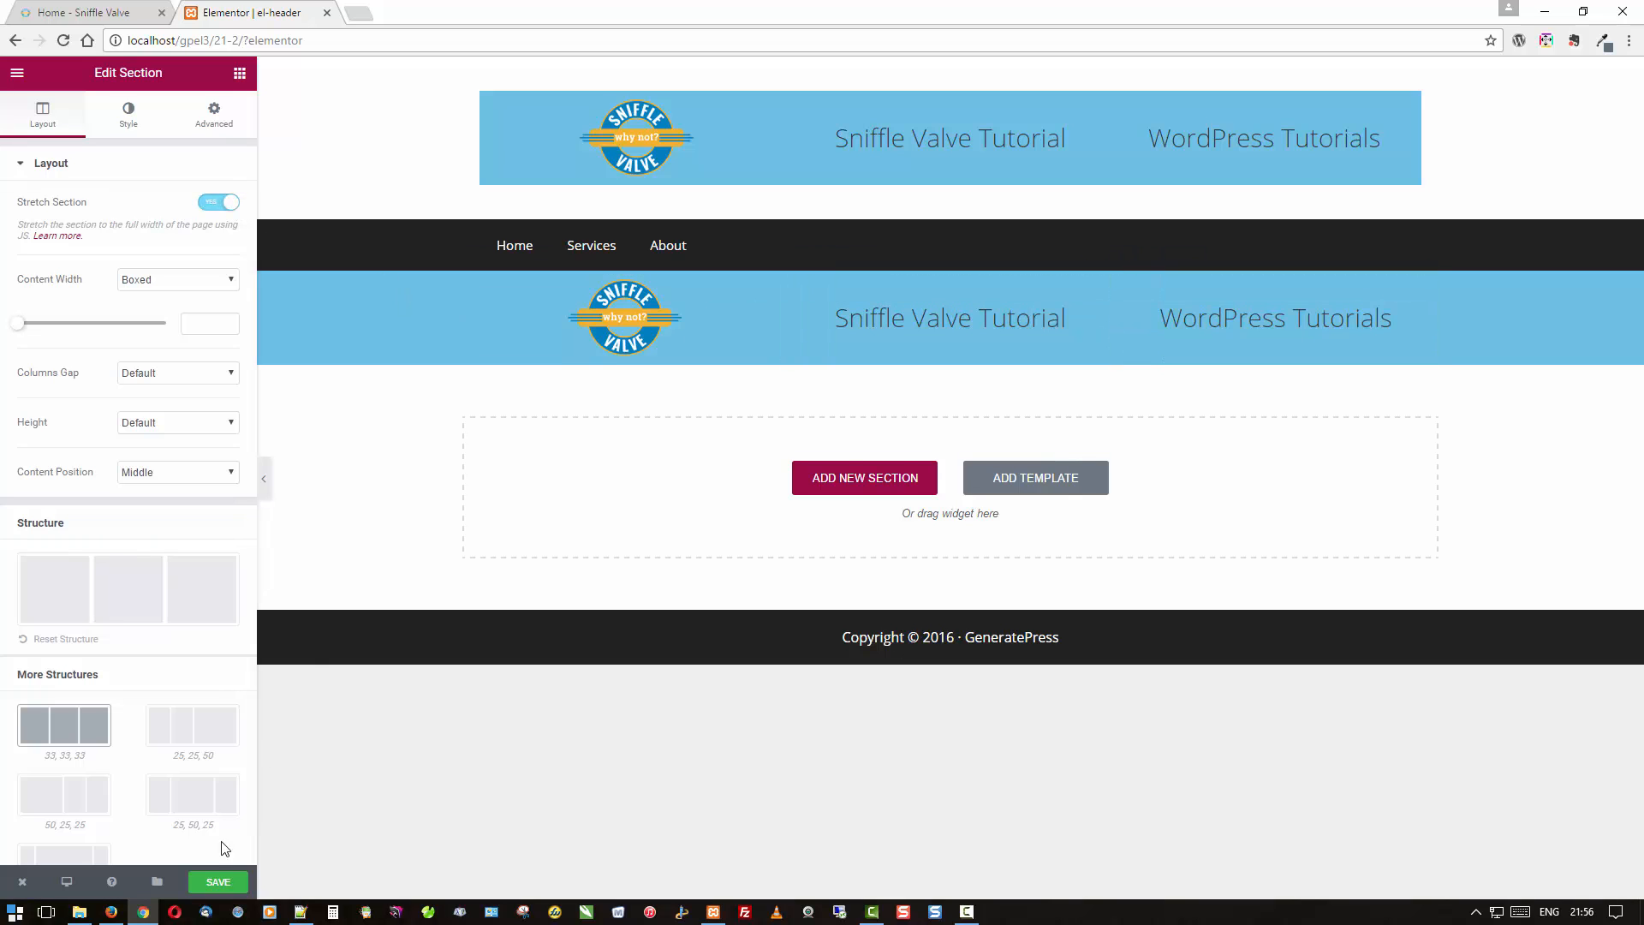
# Save the el-header page, reload the site's home page in Firefox to check the stretched header, and return to Chrome.
pyautogui.click(214, 882)
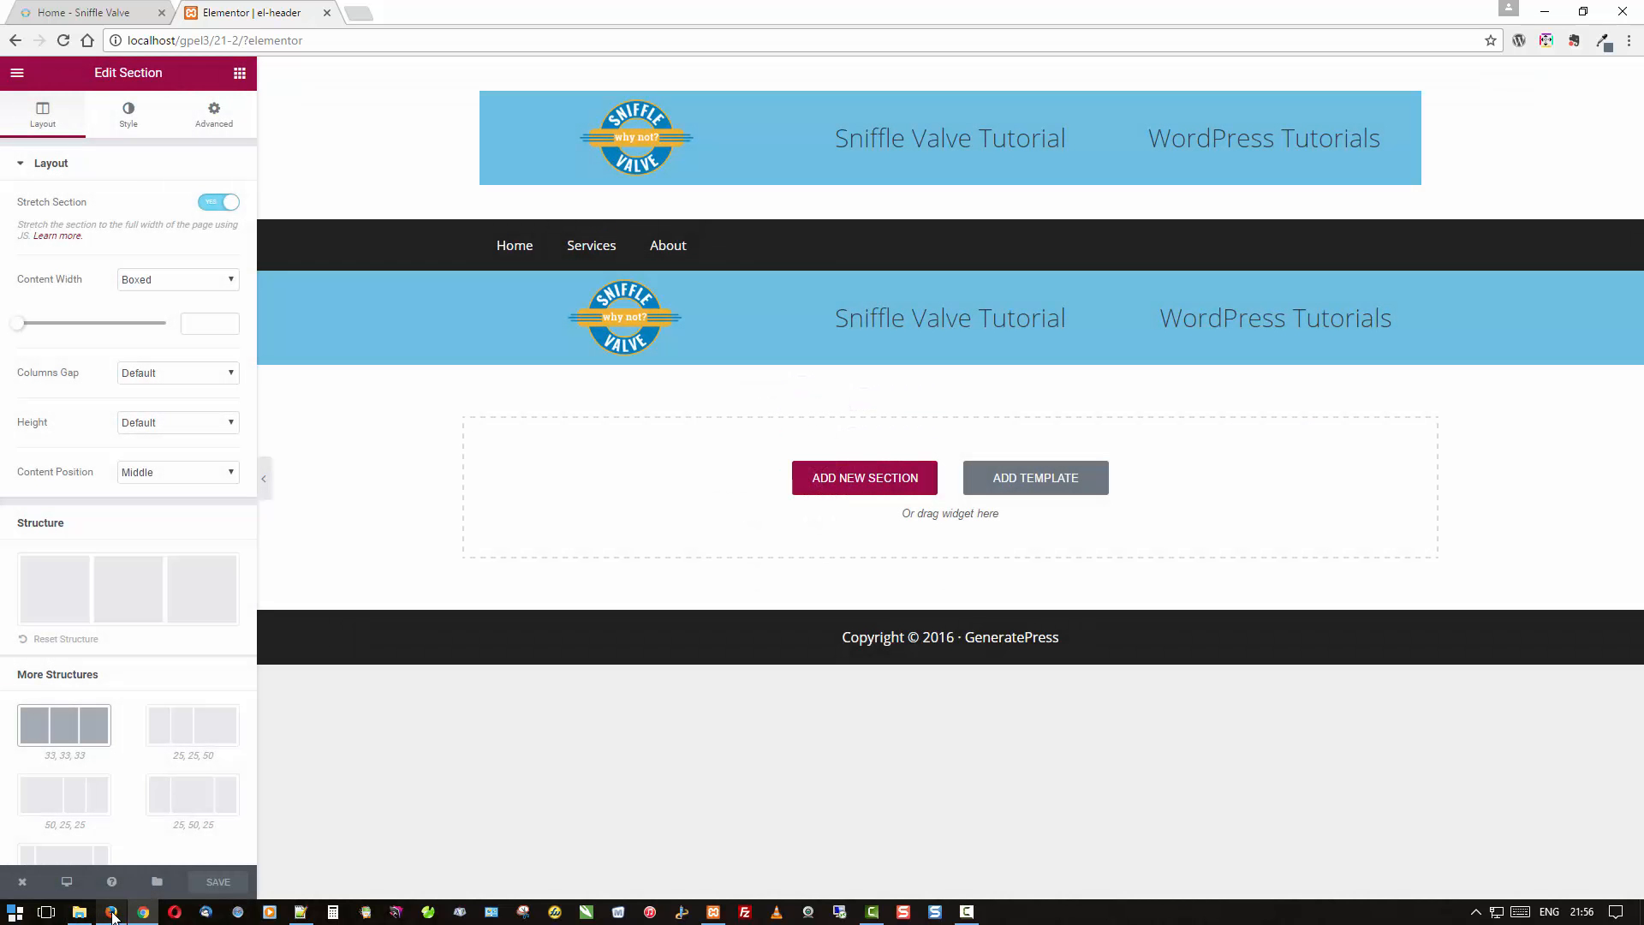
pyautogui.moveTo(113, 915)
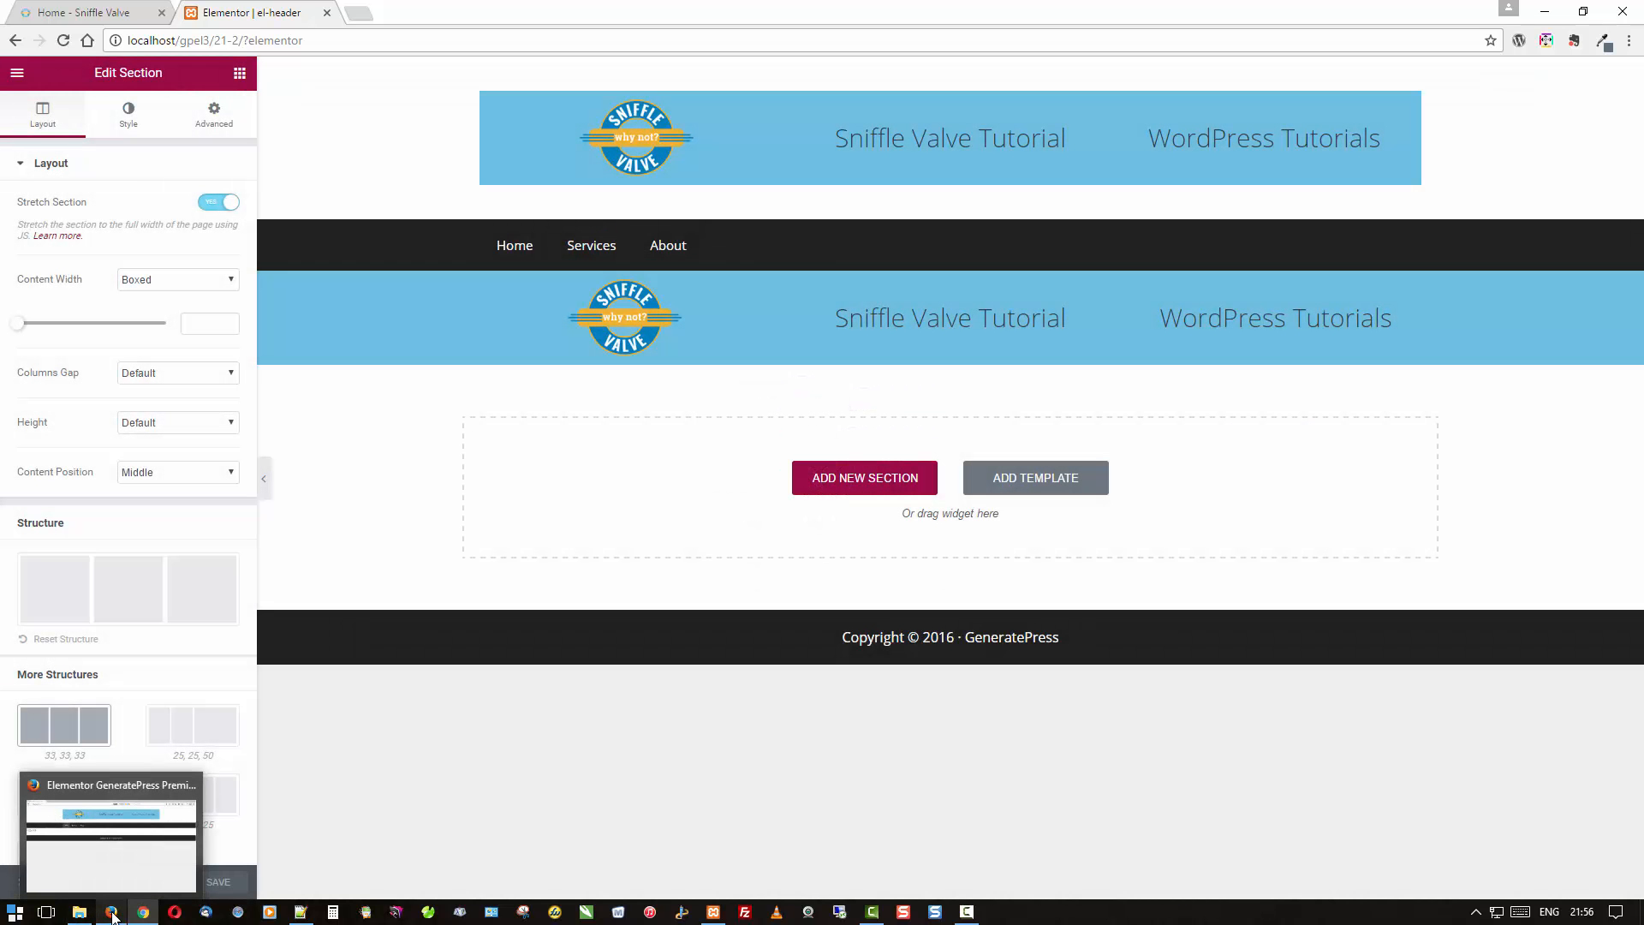
pyautogui.click(114, 915)
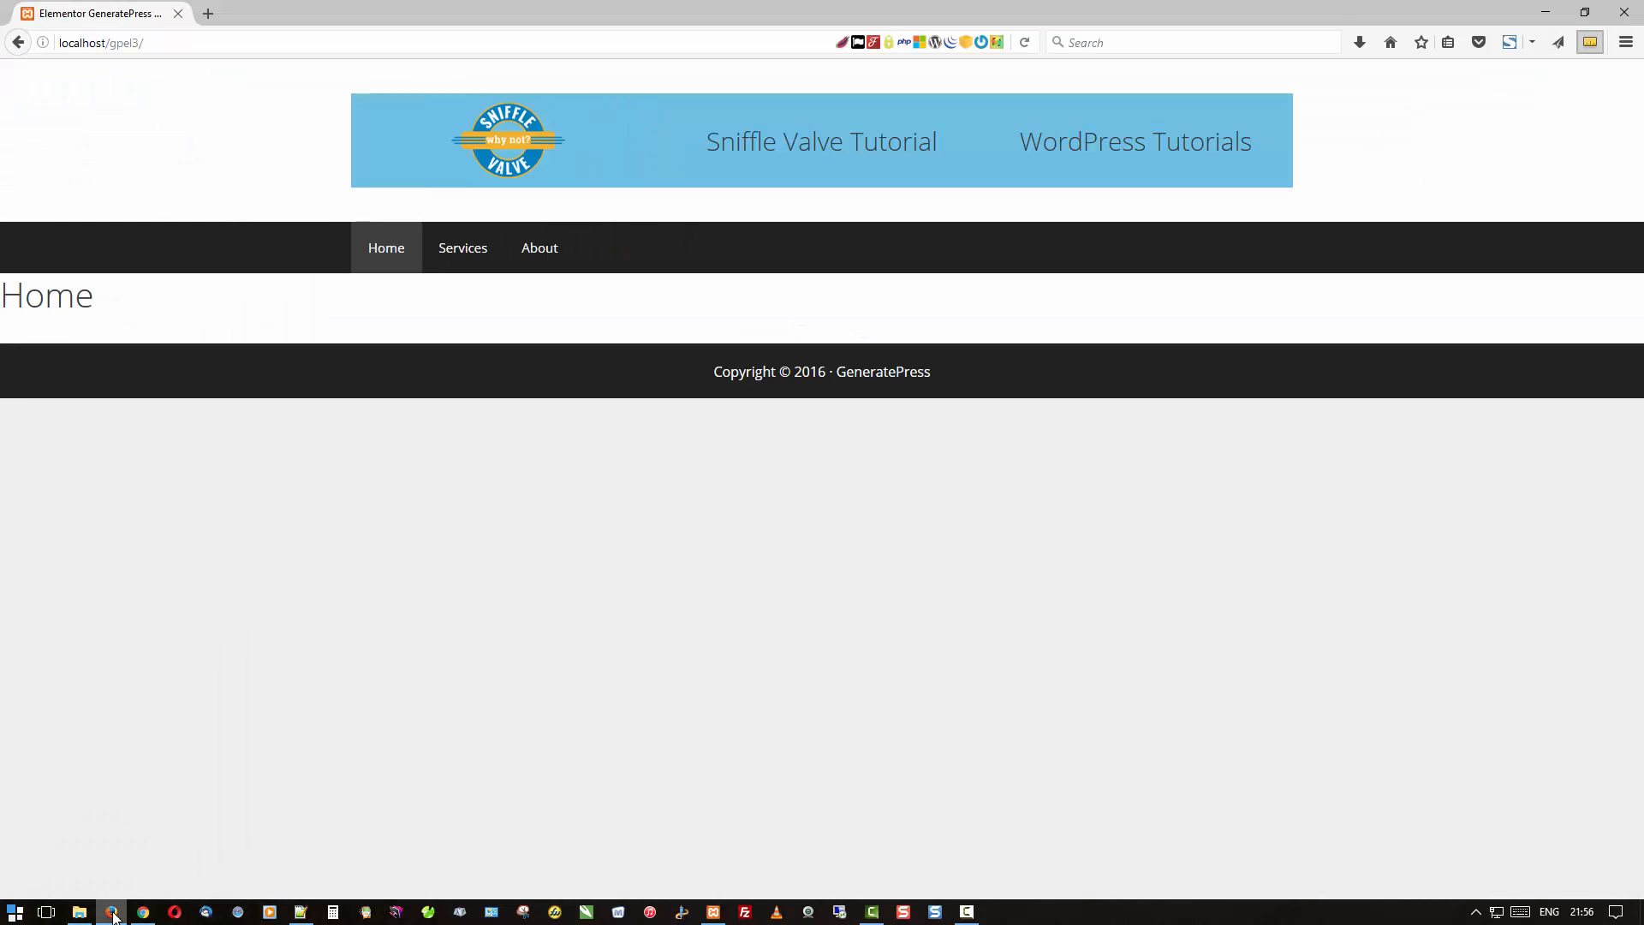
pyautogui.rightClick(577, 597)
pyautogui.click(673, 616)
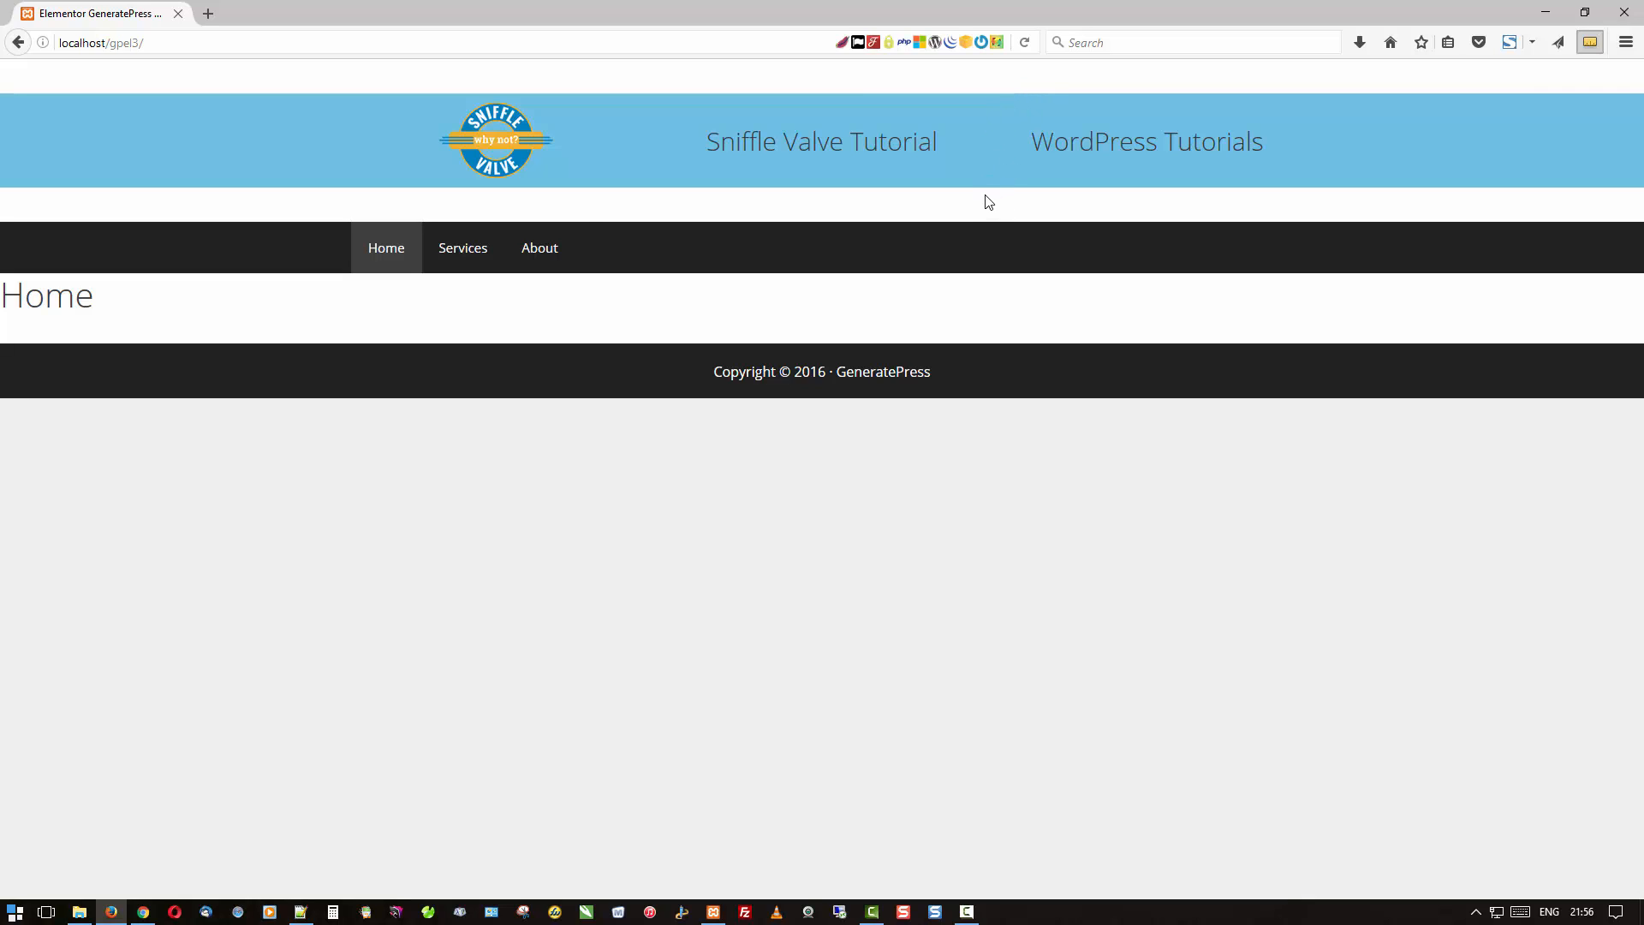
pyautogui.click(148, 913)
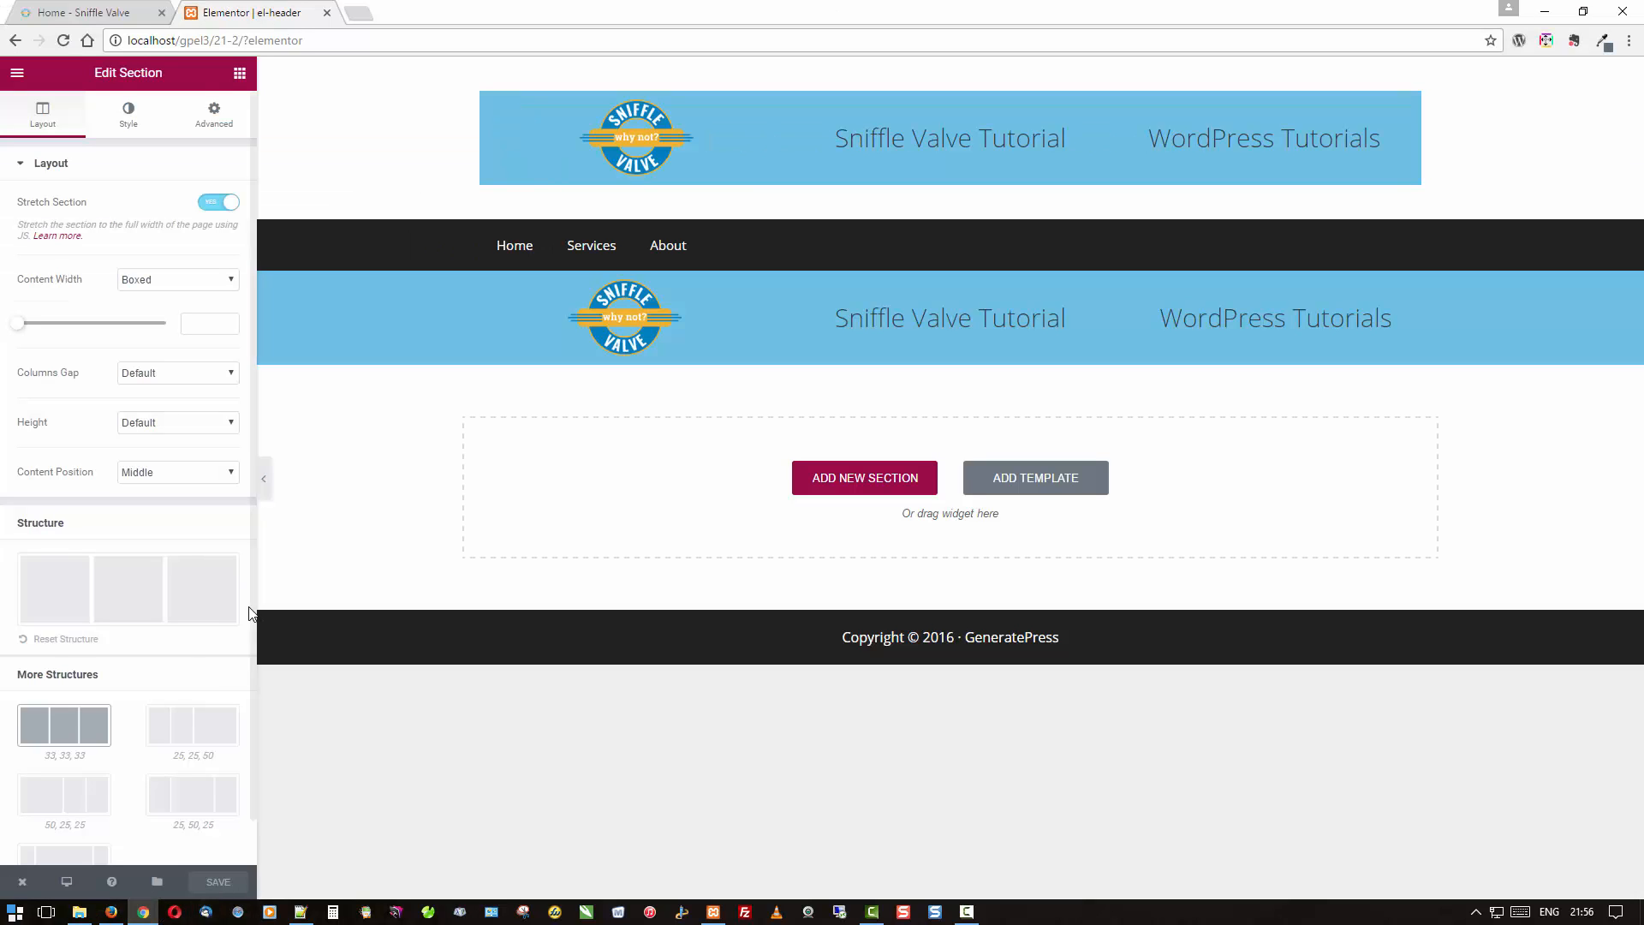
# Leave the Elementor editor for the WordPress dashboard and open the Customizer's Header layout settings.
pyautogui.moveTo(23, 882)
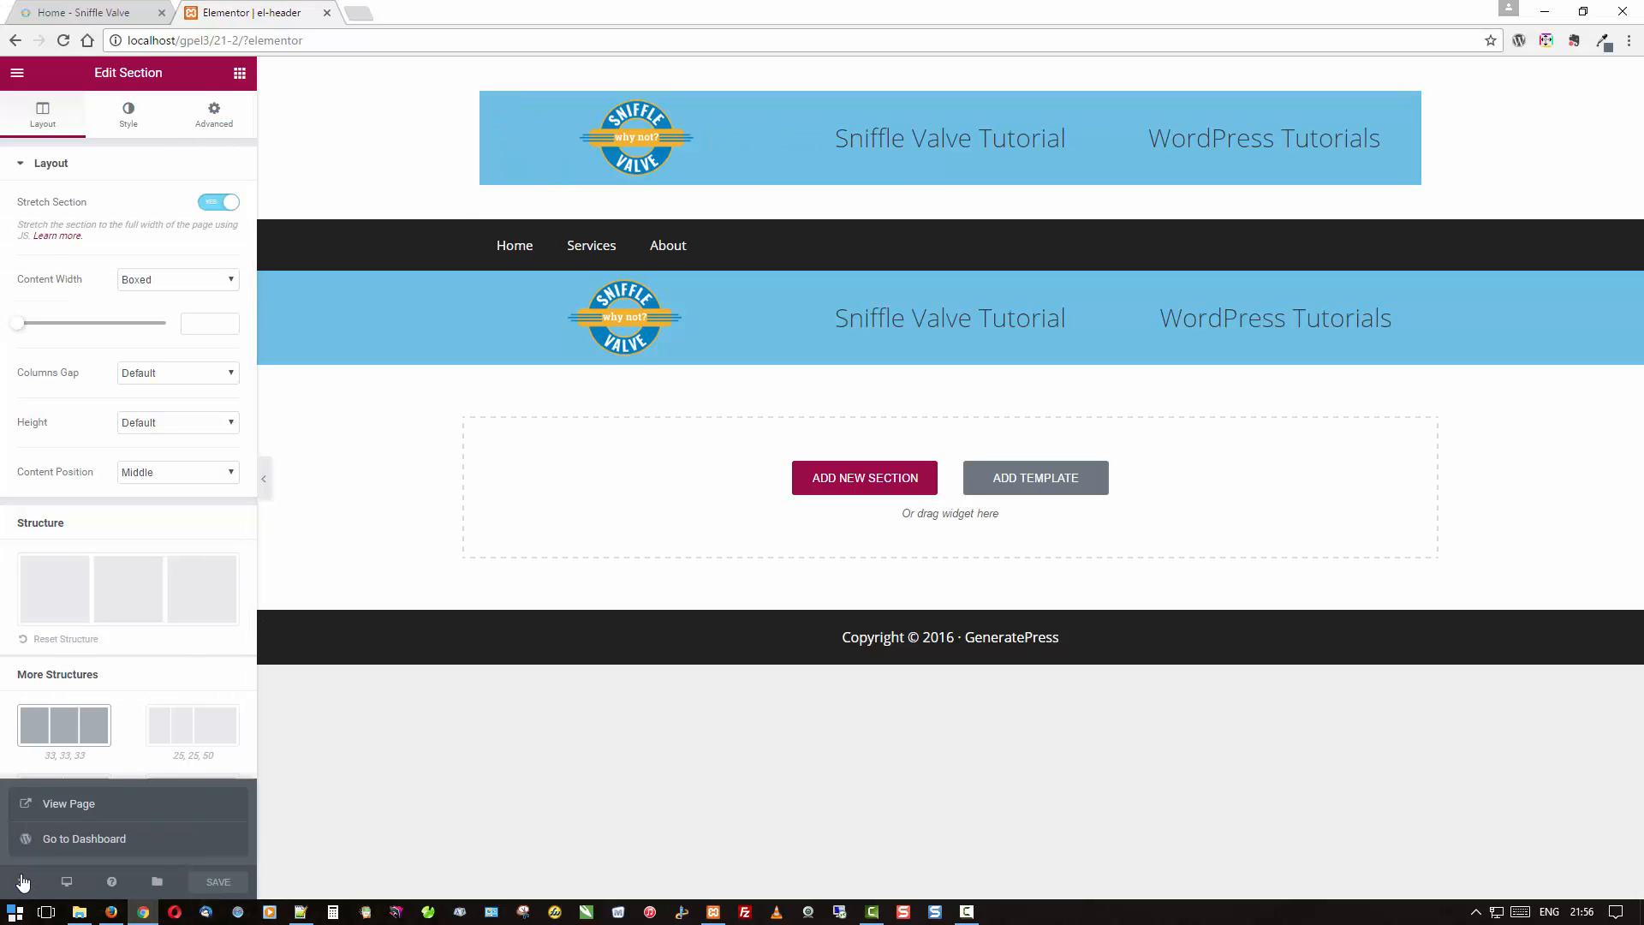
pyautogui.click(63, 839)
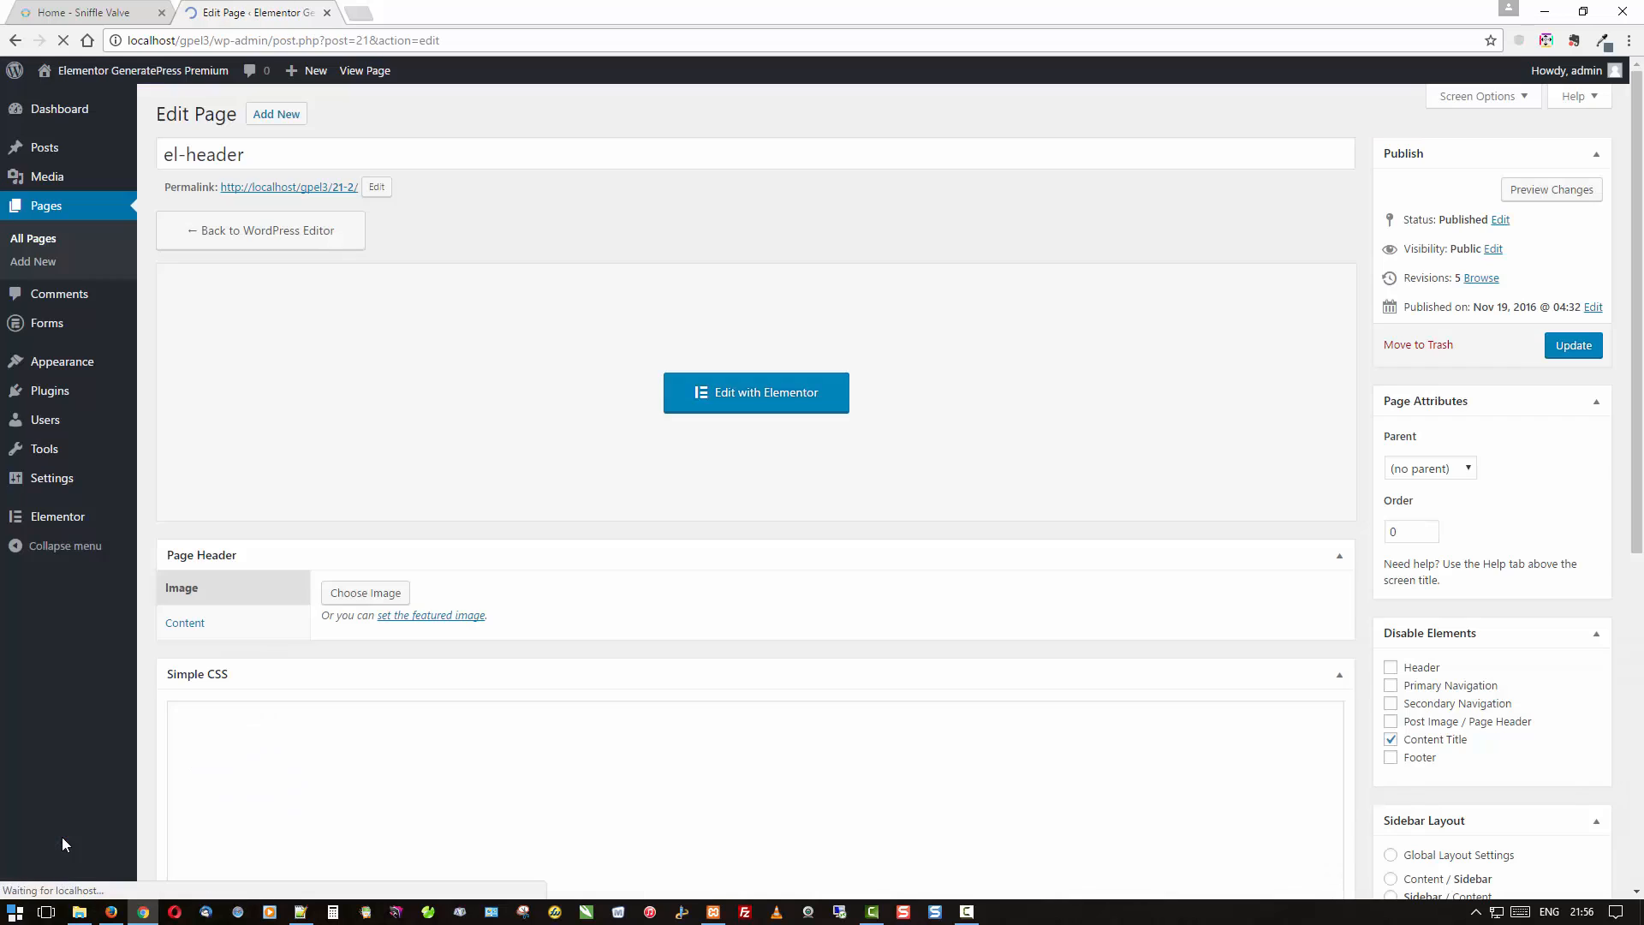
pyautogui.moveTo(64, 315)
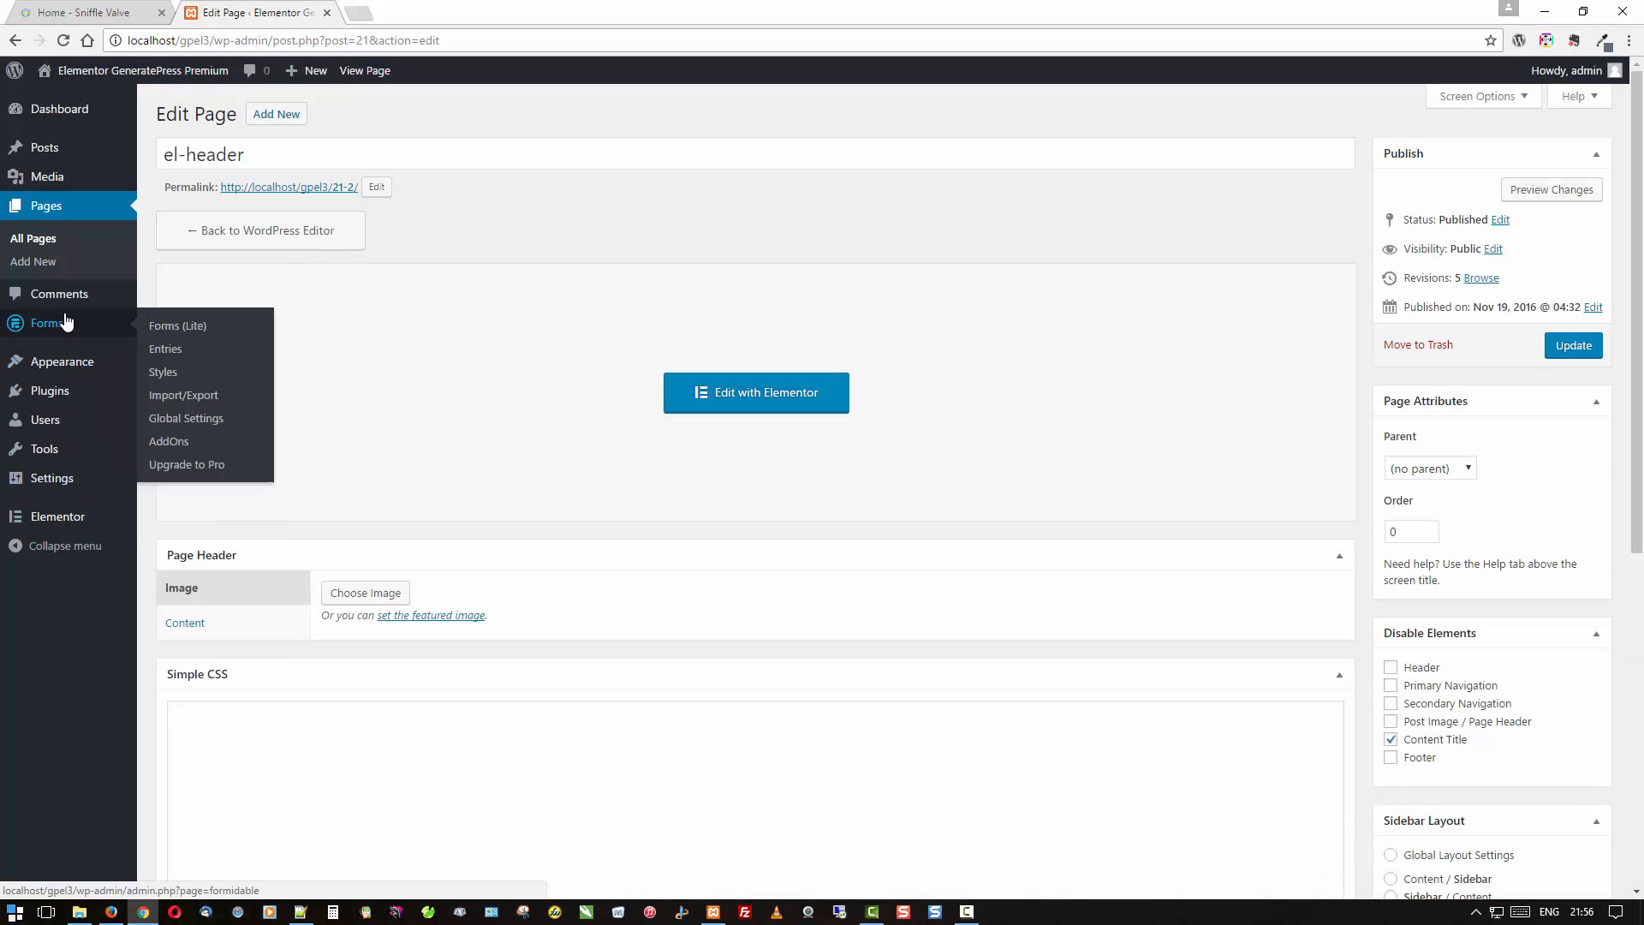
pyautogui.moveTo(74, 363)
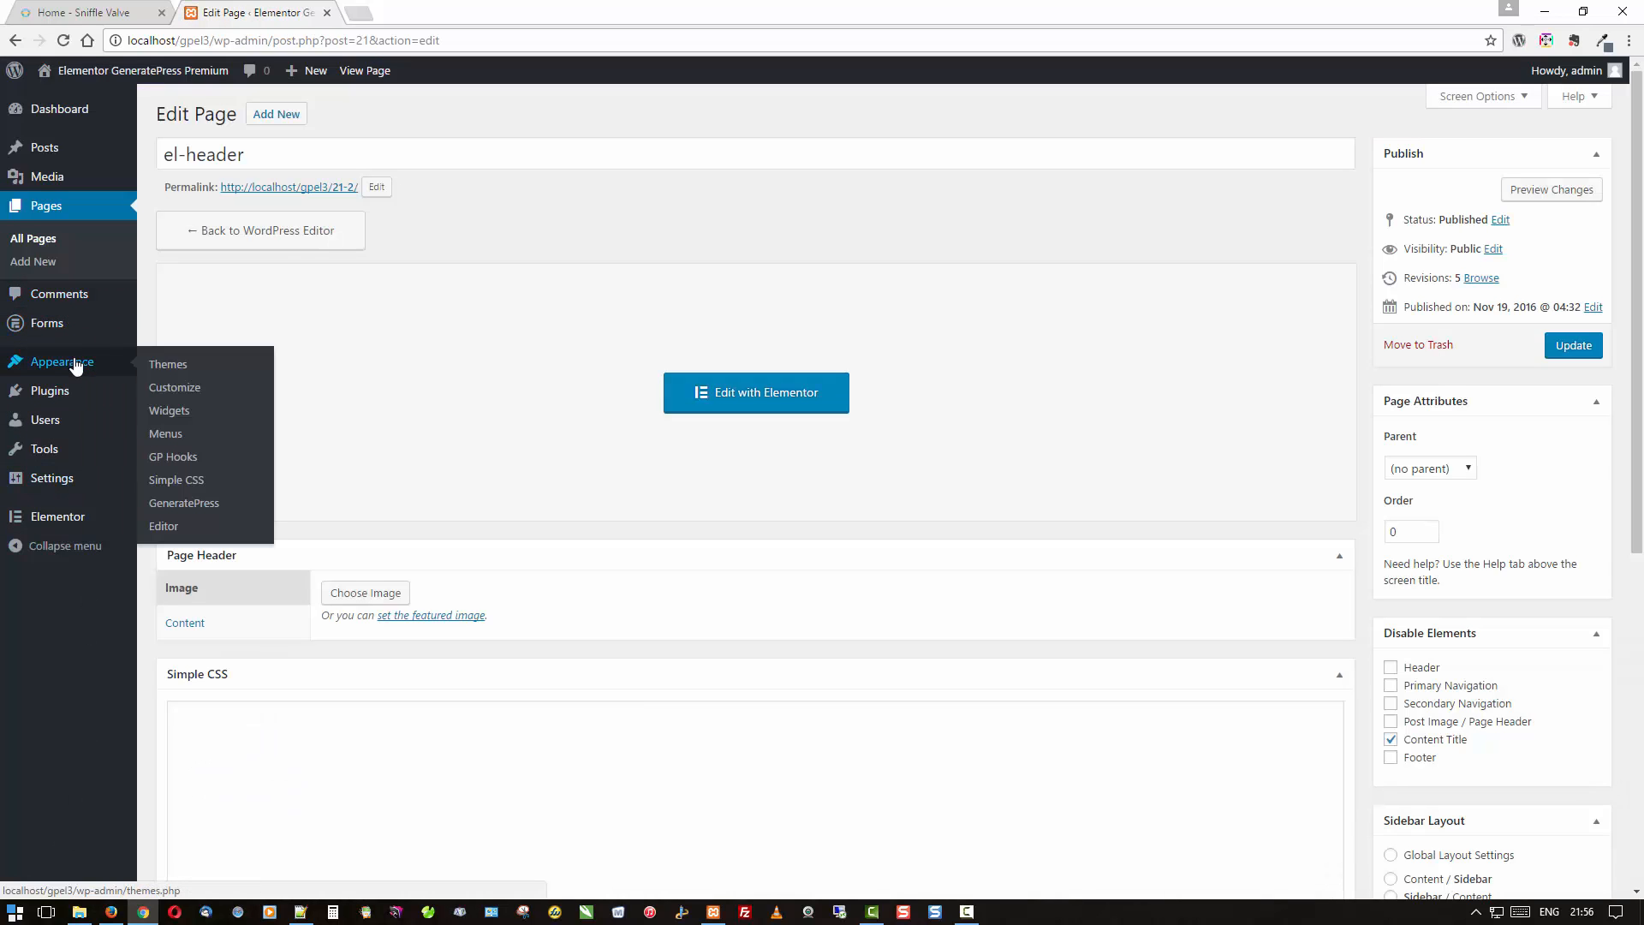
pyautogui.click(183, 389)
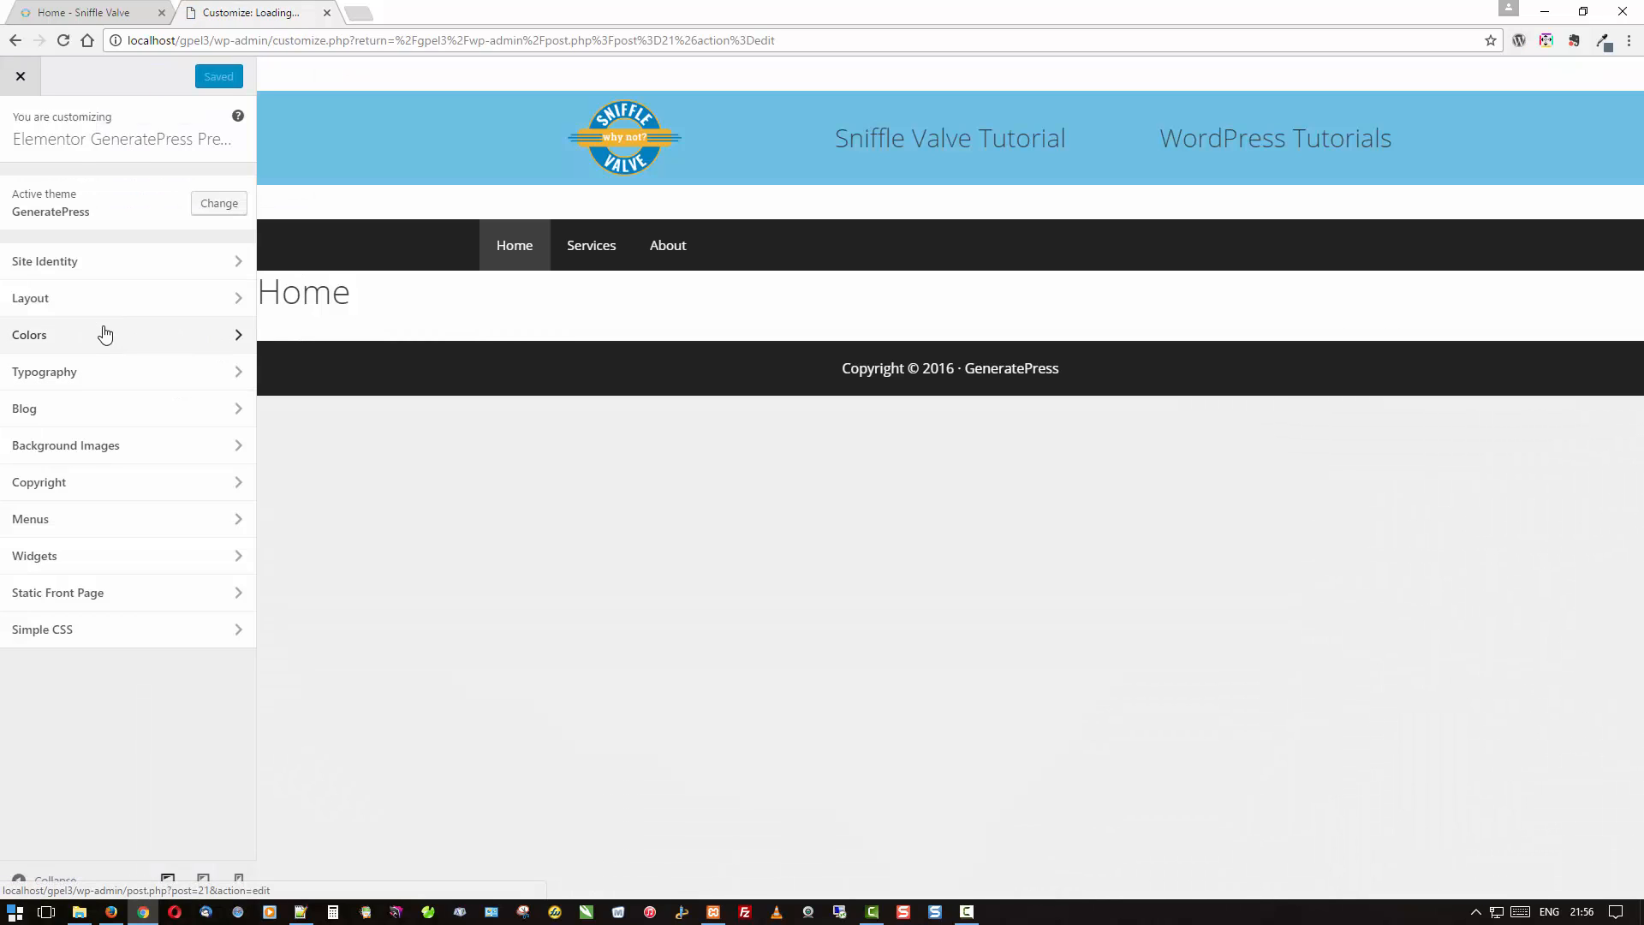
pyautogui.click(100, 307)
pyautogui.click(81, 227)
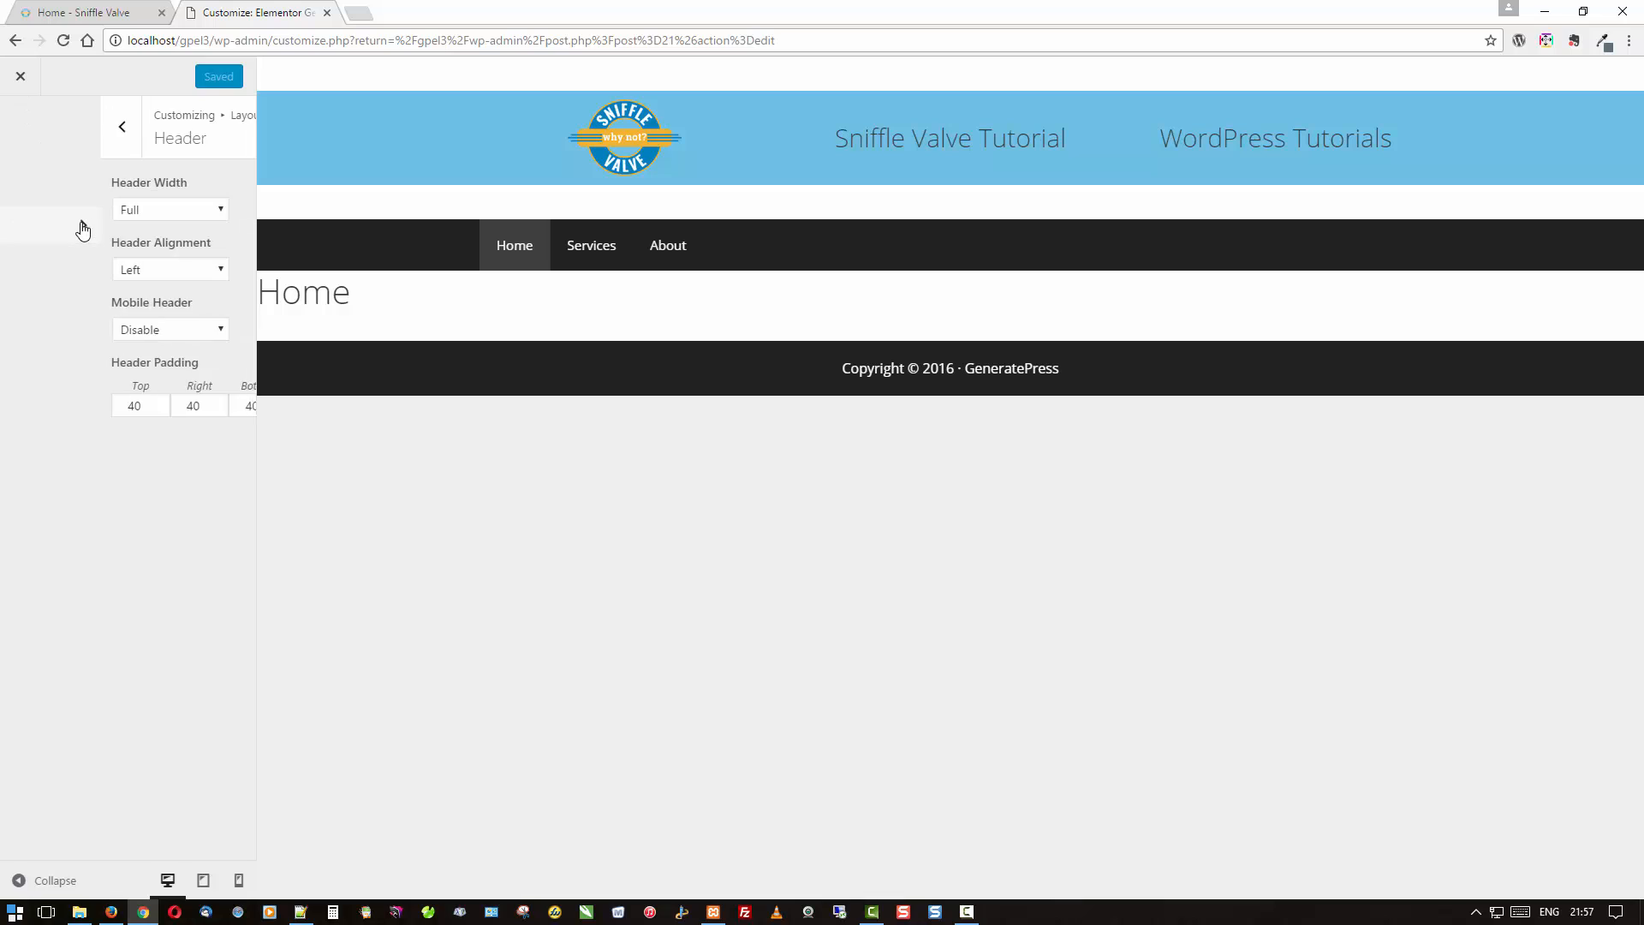
# Set the top and bottom header padding to 0, publish the changes and close the Customizer.
pyautogui.click(32, 406)
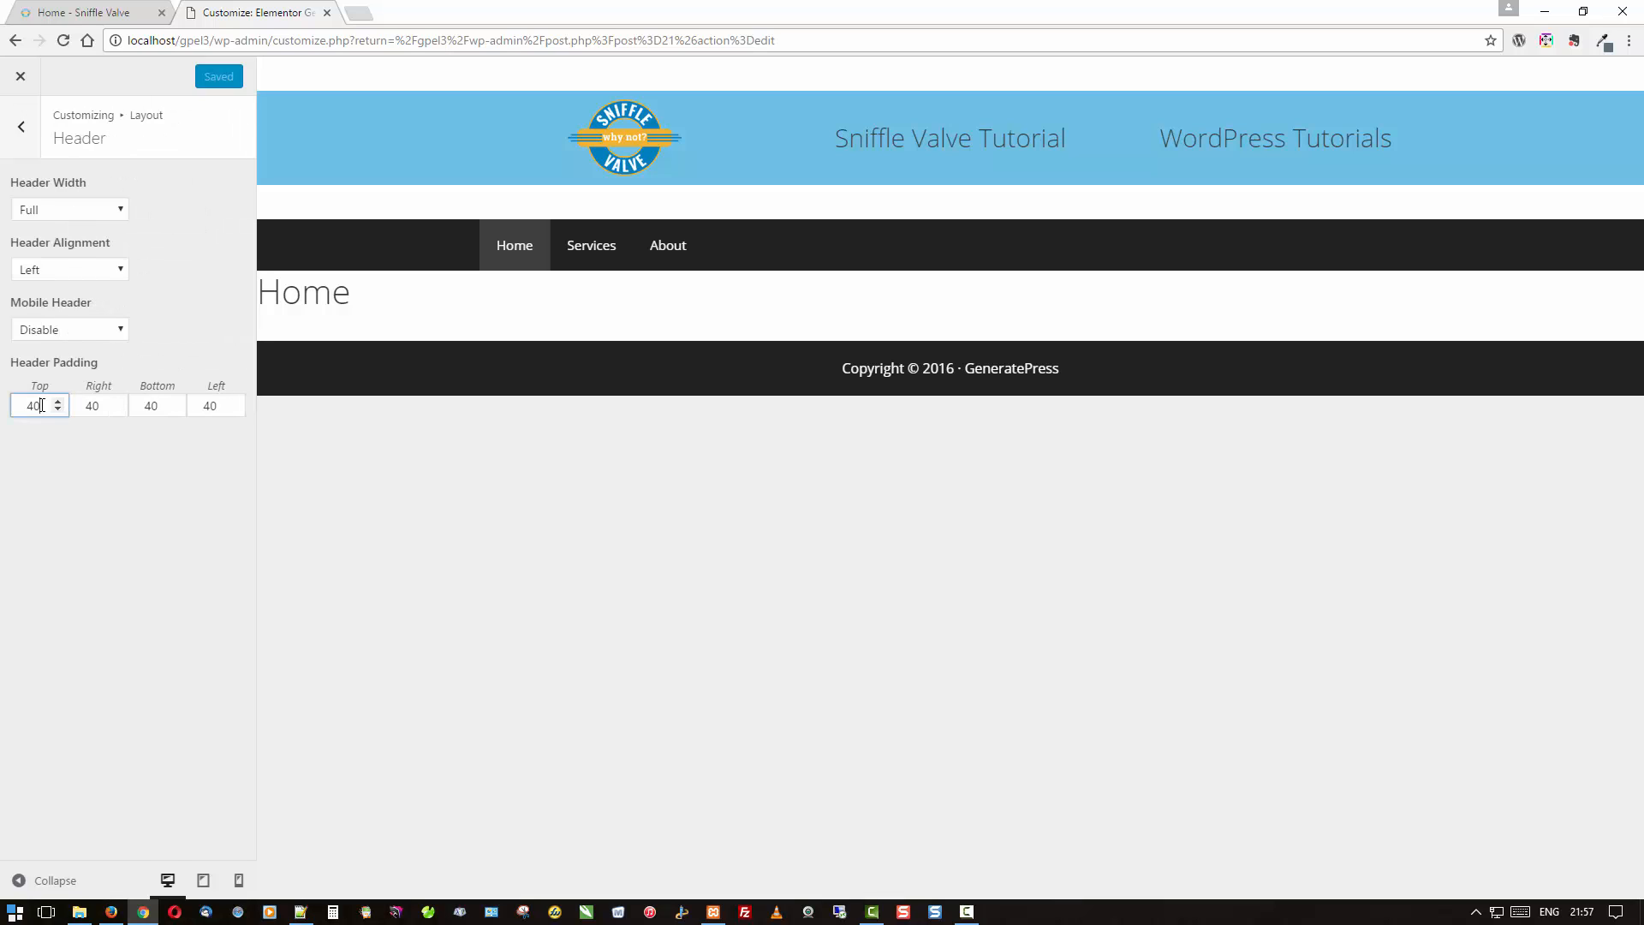
pyautogui.doubleClick(32, 406)
pyautogui.write('0')
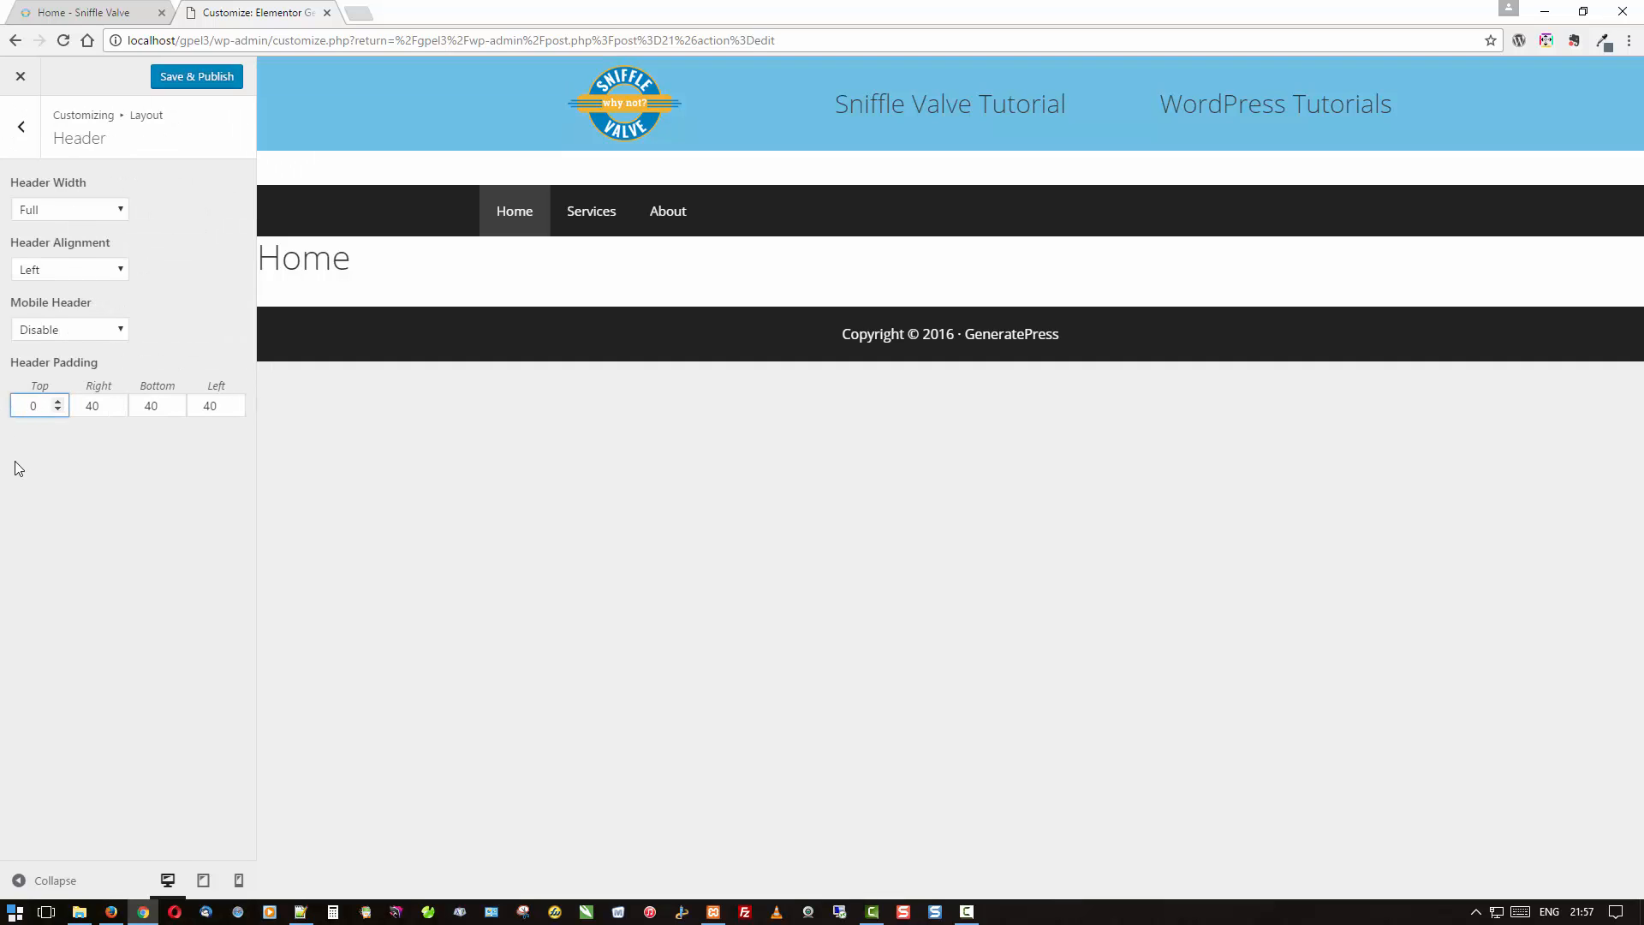
pyautogui.doubleClick(162, 402)
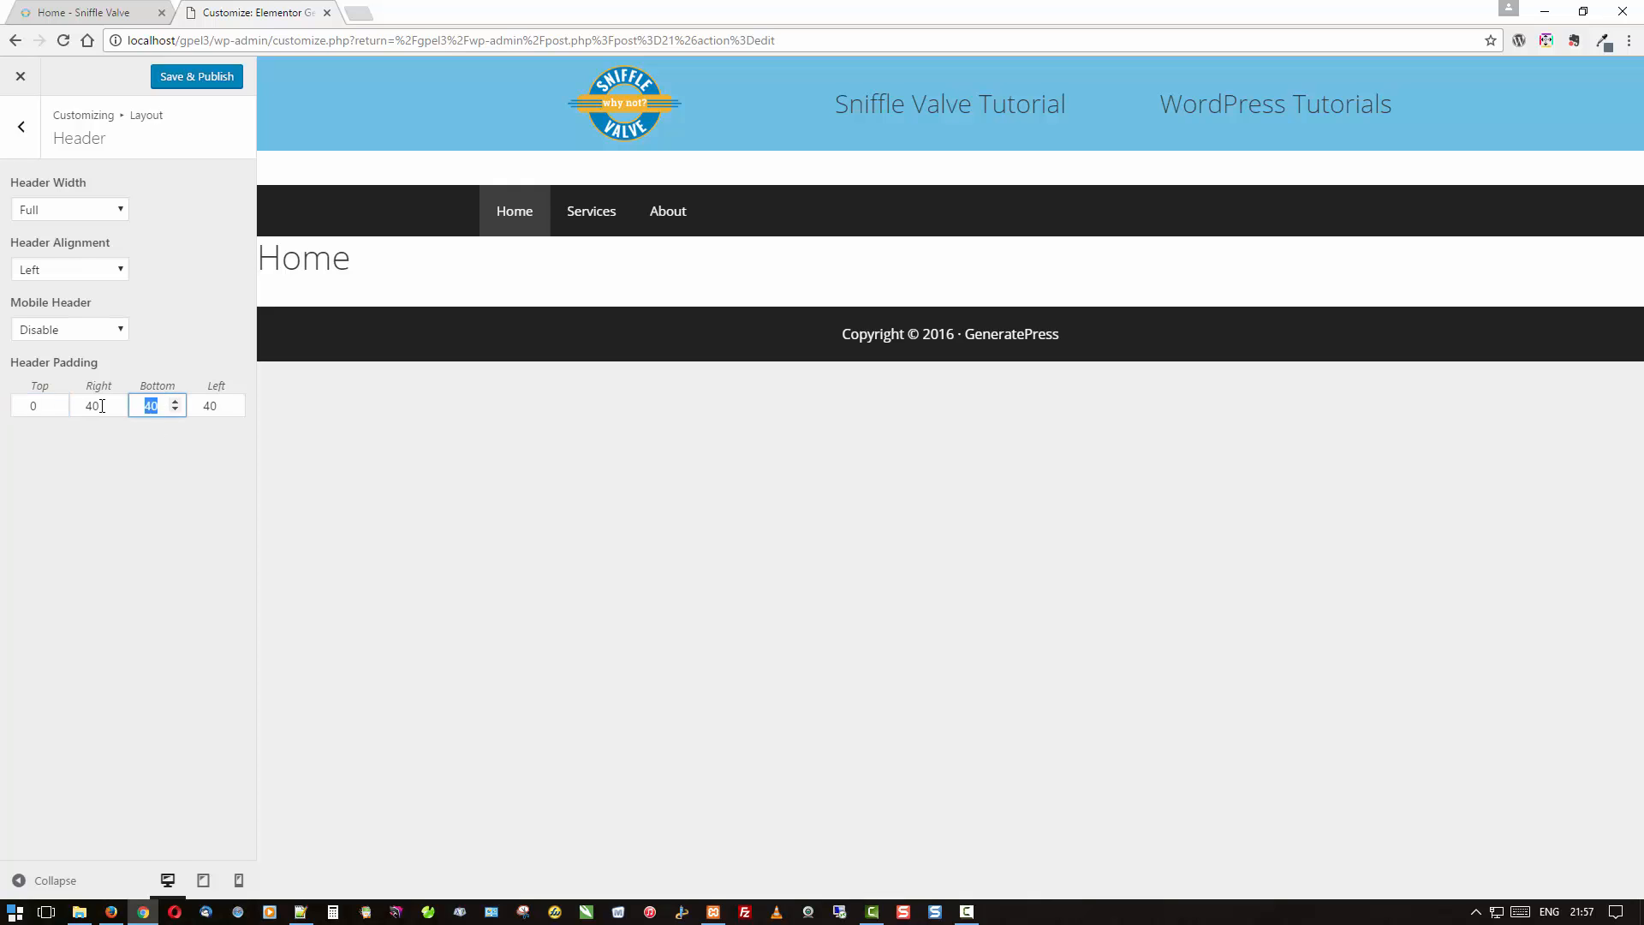
pyautogui.write('0')
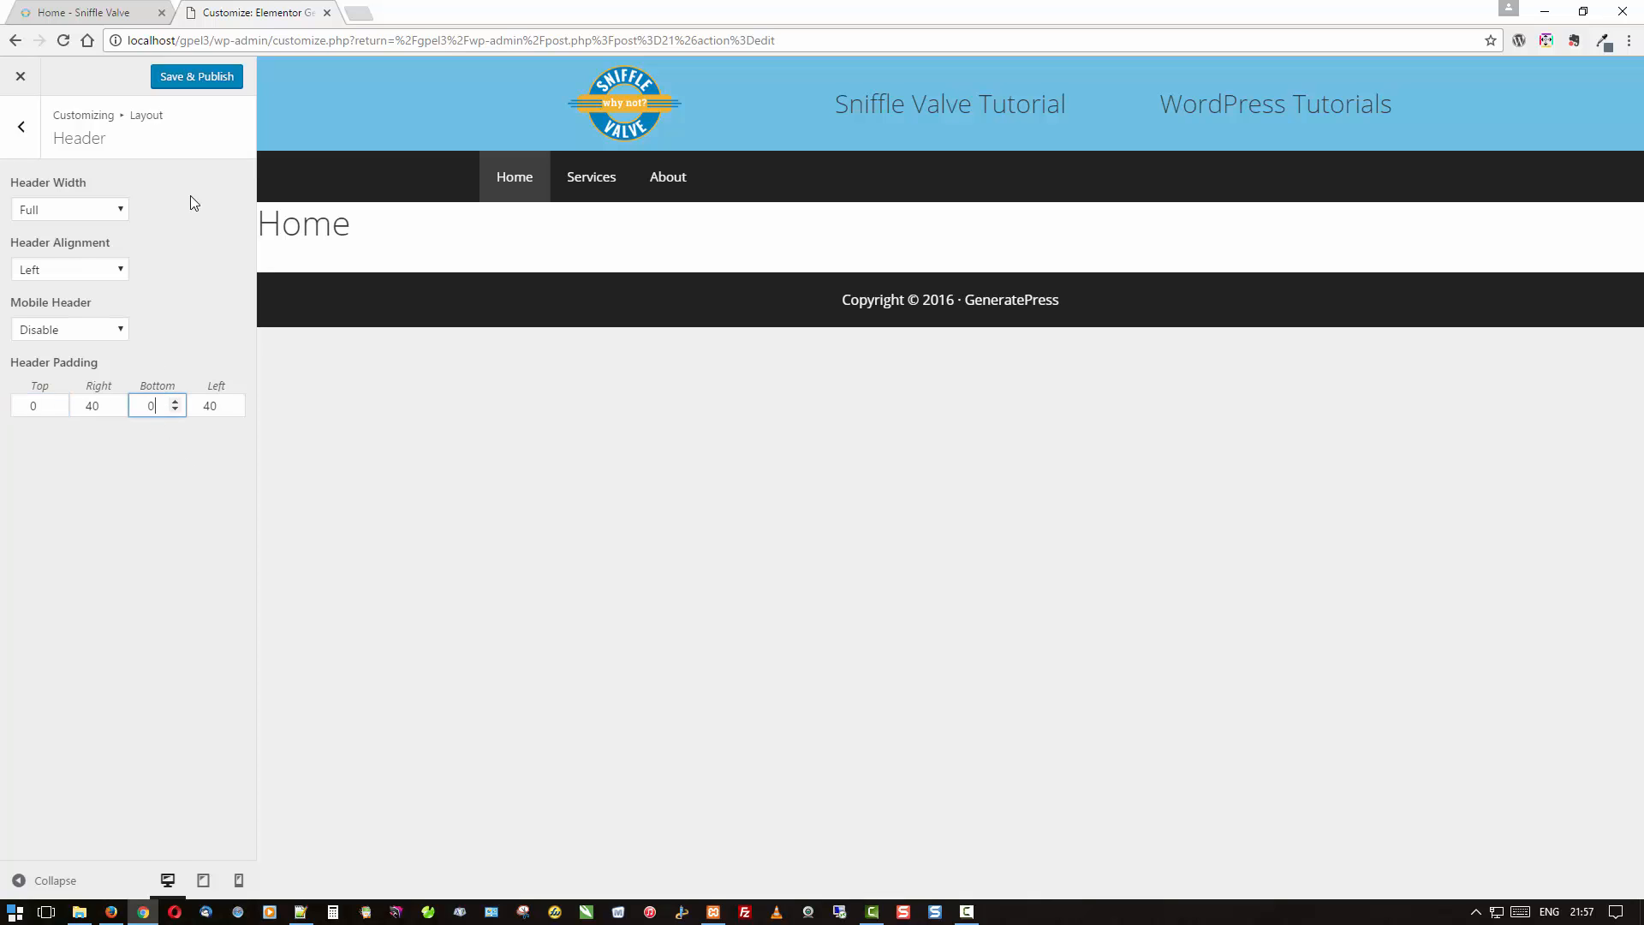
pyautogui.click(187, 77)
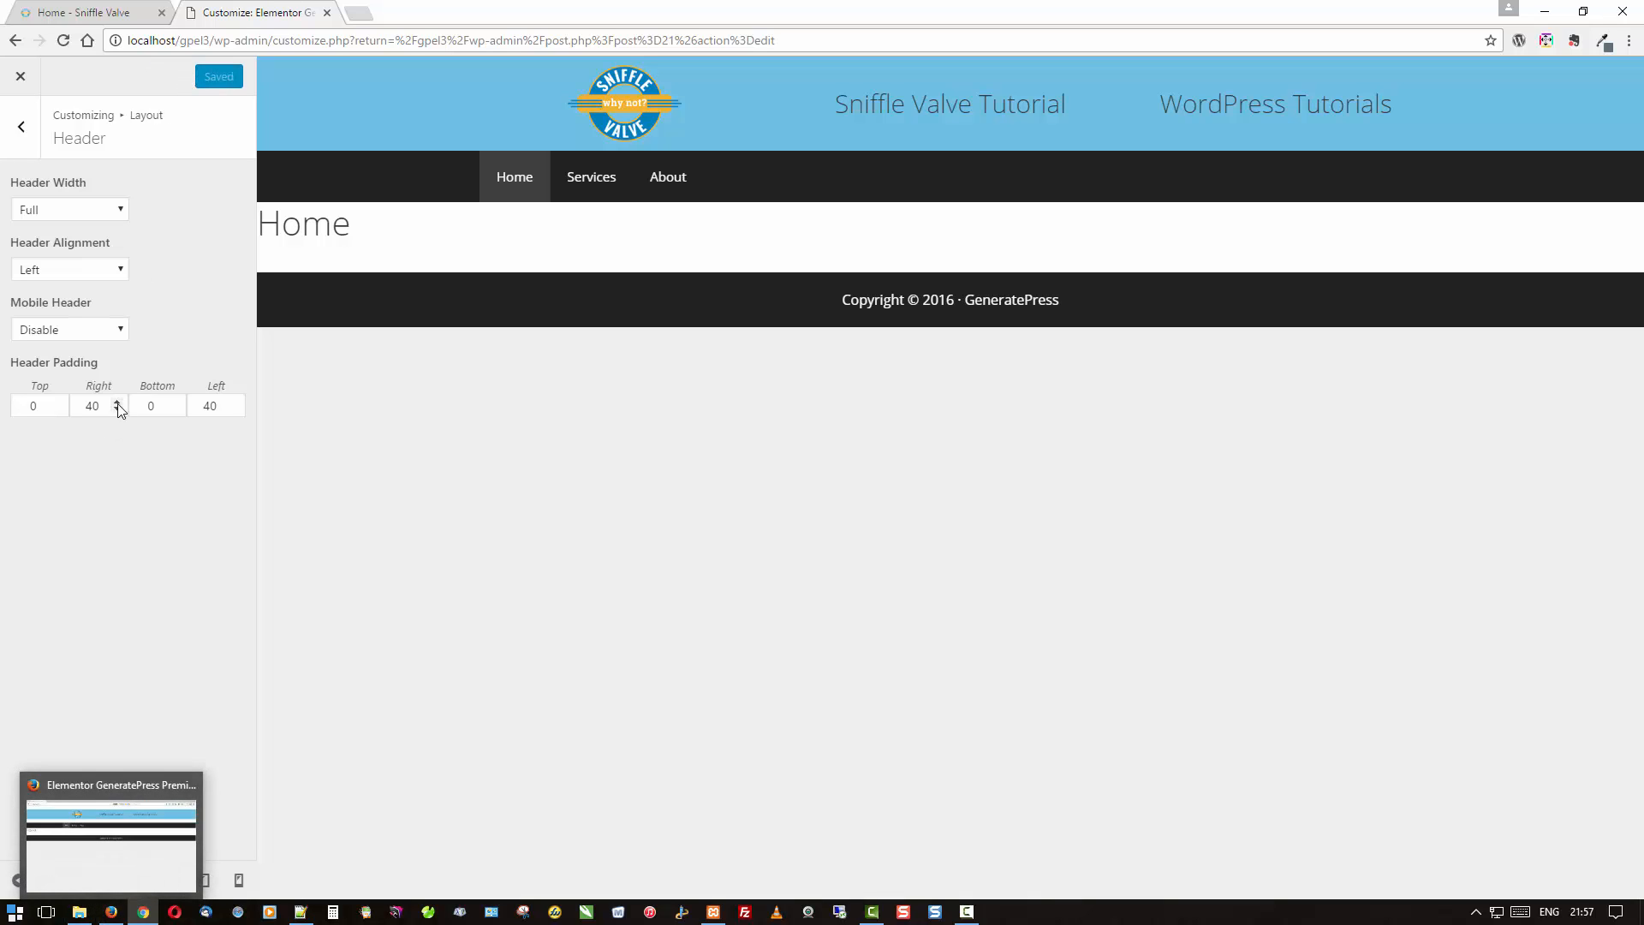
pyautogui.click(28, 71)
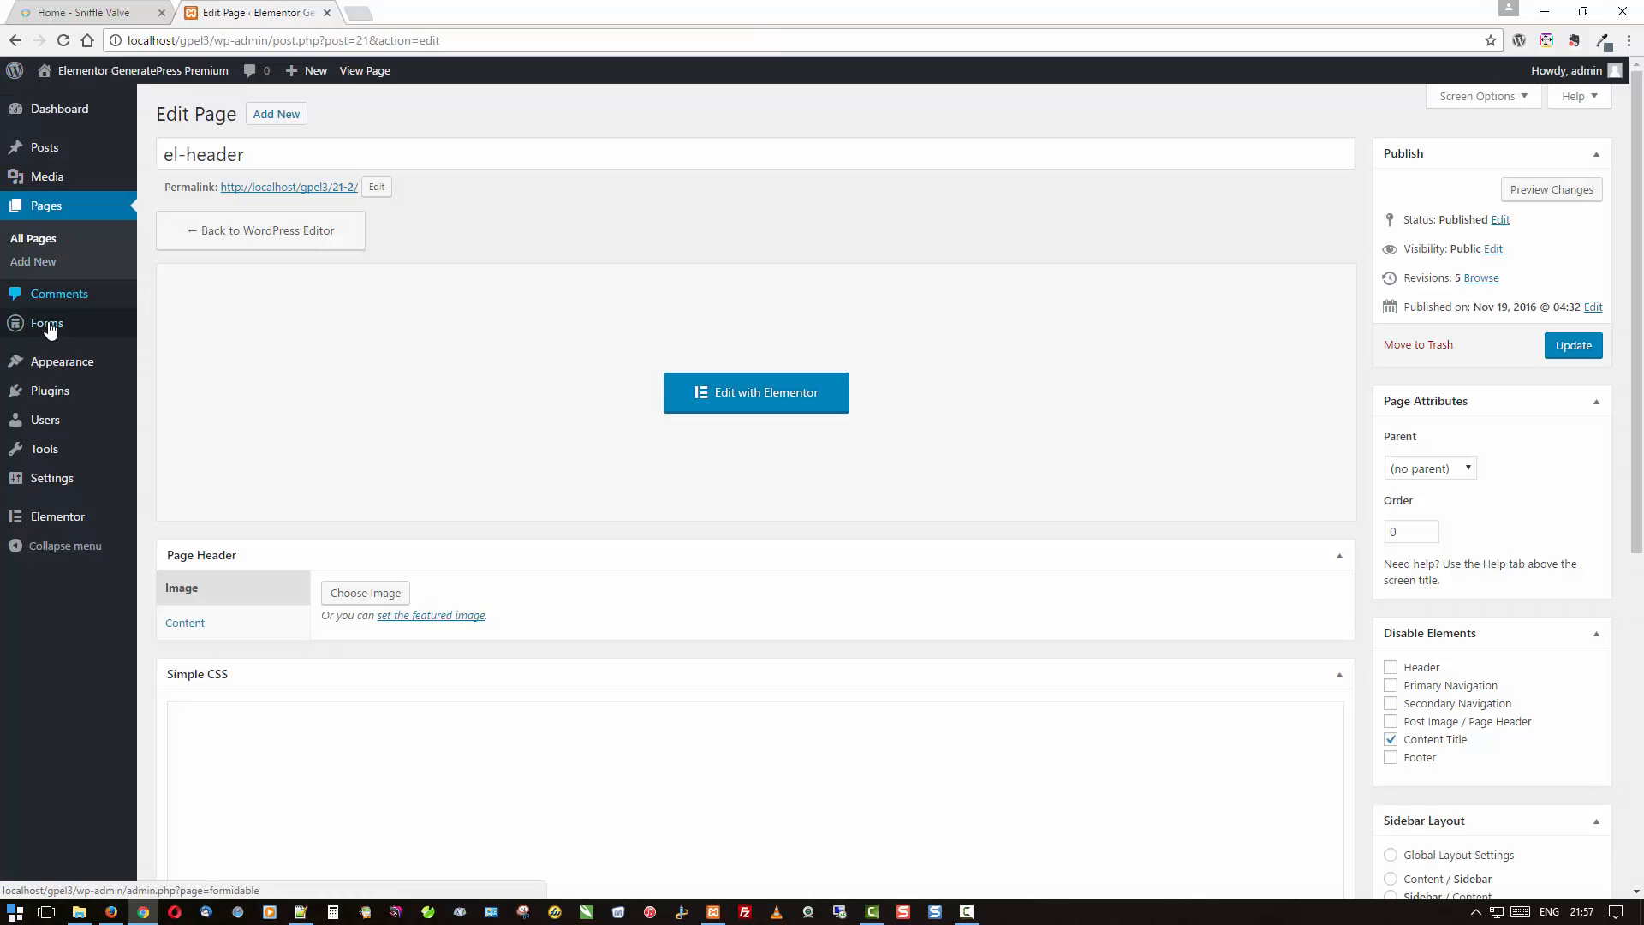
# Open the Home front page for editing, disable its Content Title element and update the page.
pyautogui.click(42, 199)
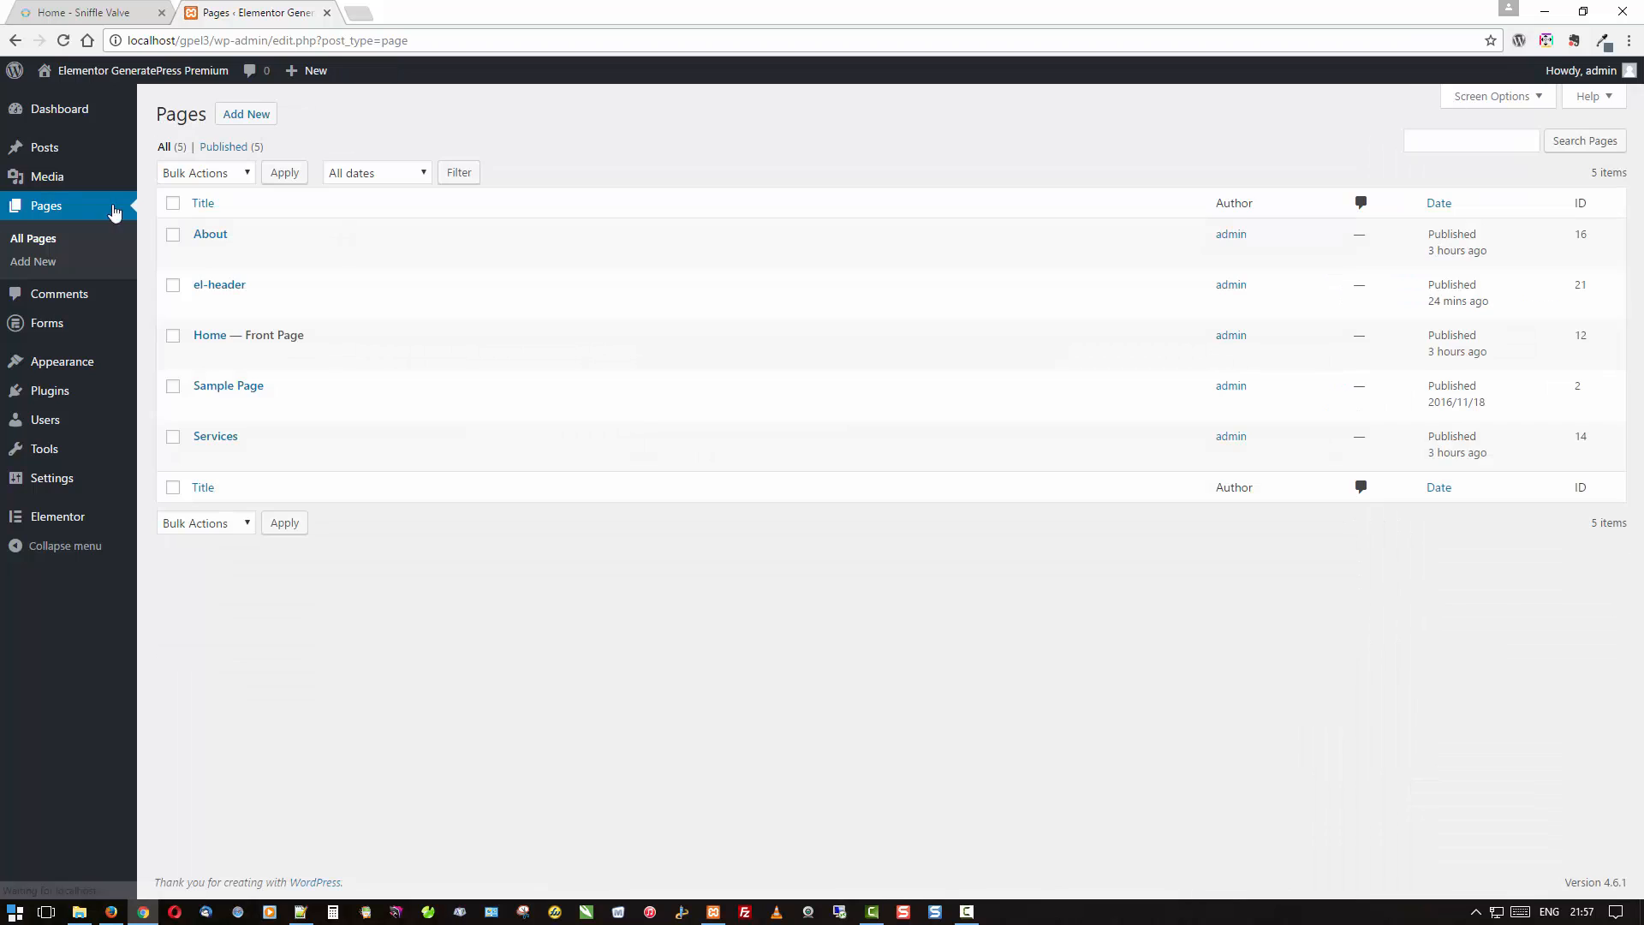
pyautogui.click(211, 336)
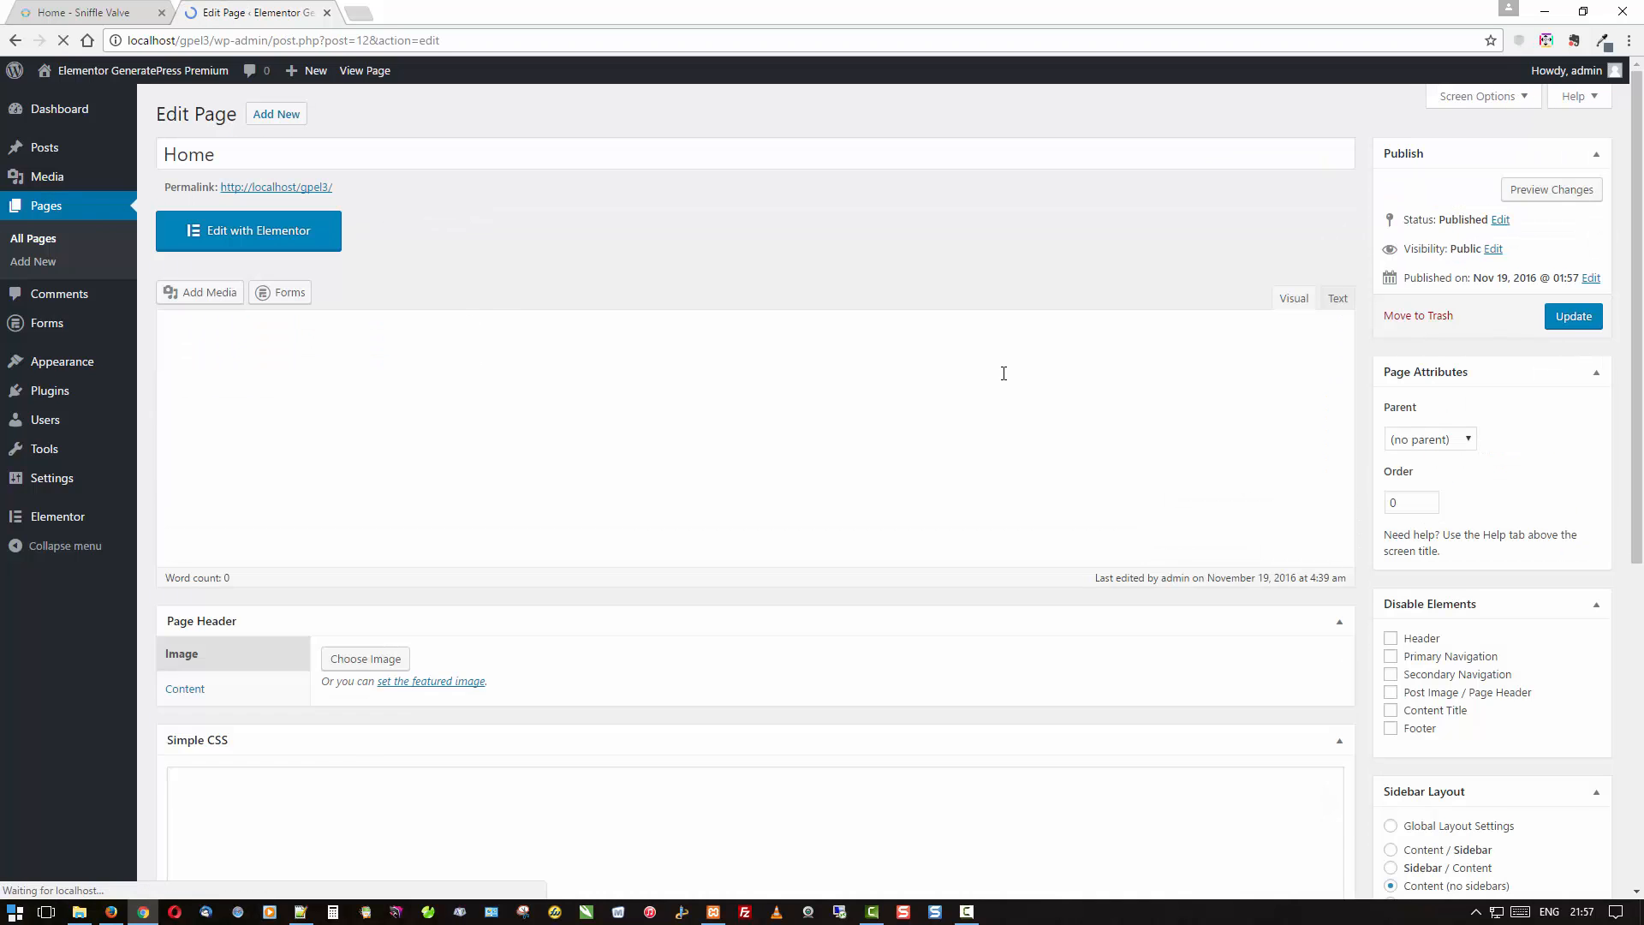
pyautogui.scroll(-3, 1019, 390)
pyautogui.scroll(-3, 1025, 398)
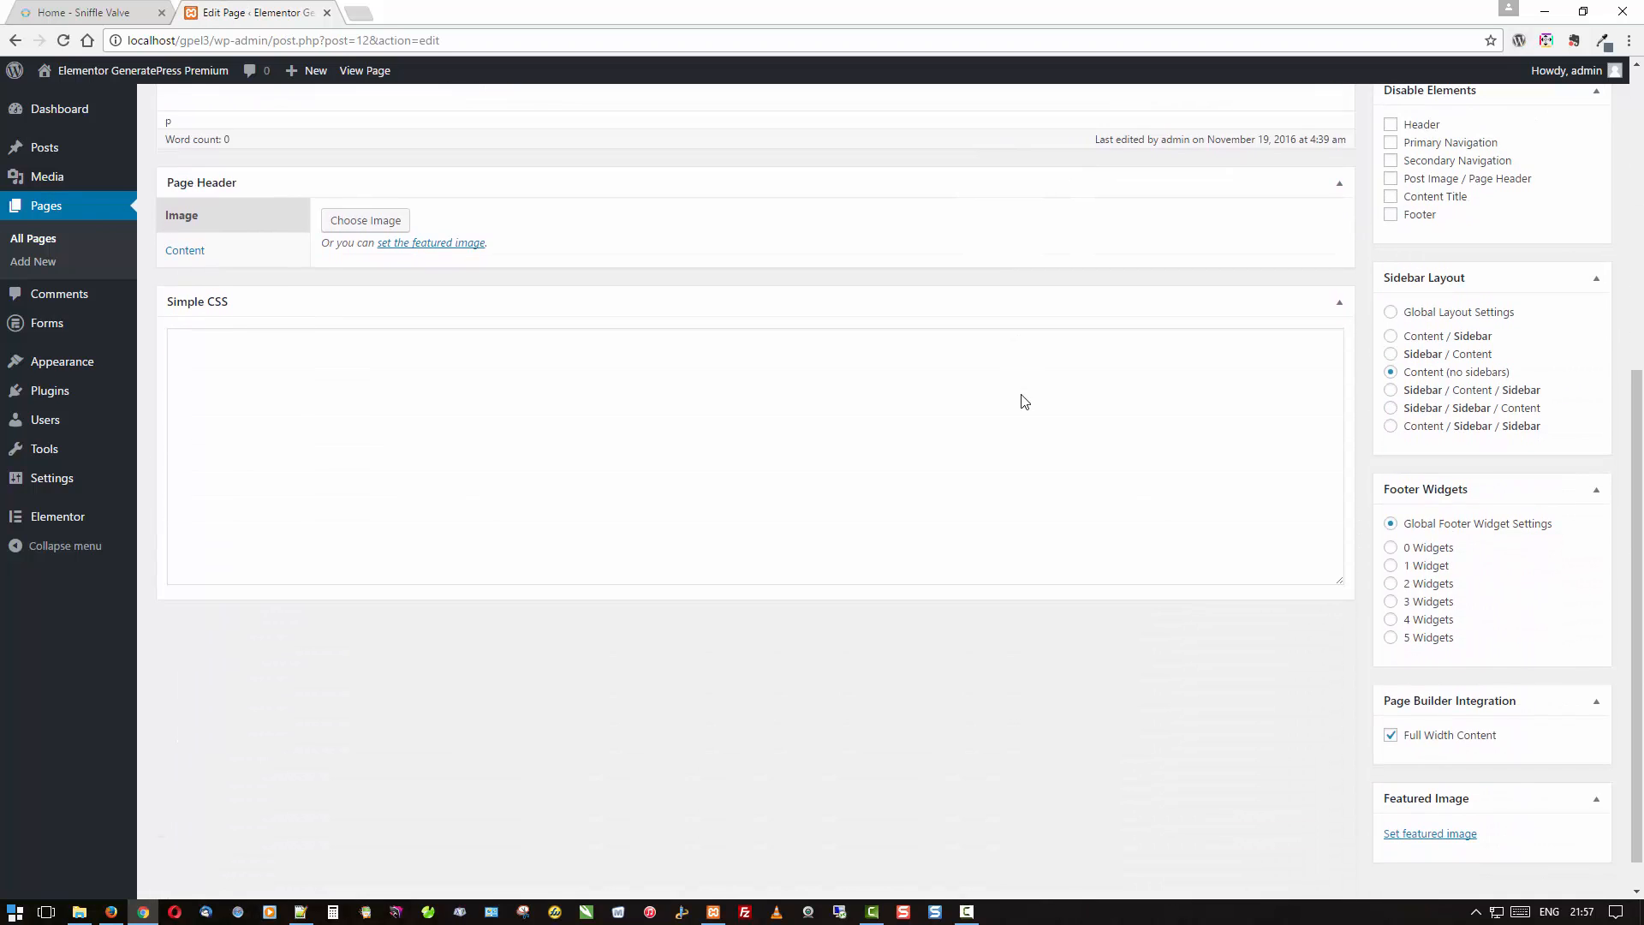
pyautogui.scroll(-1, 1273, 425)
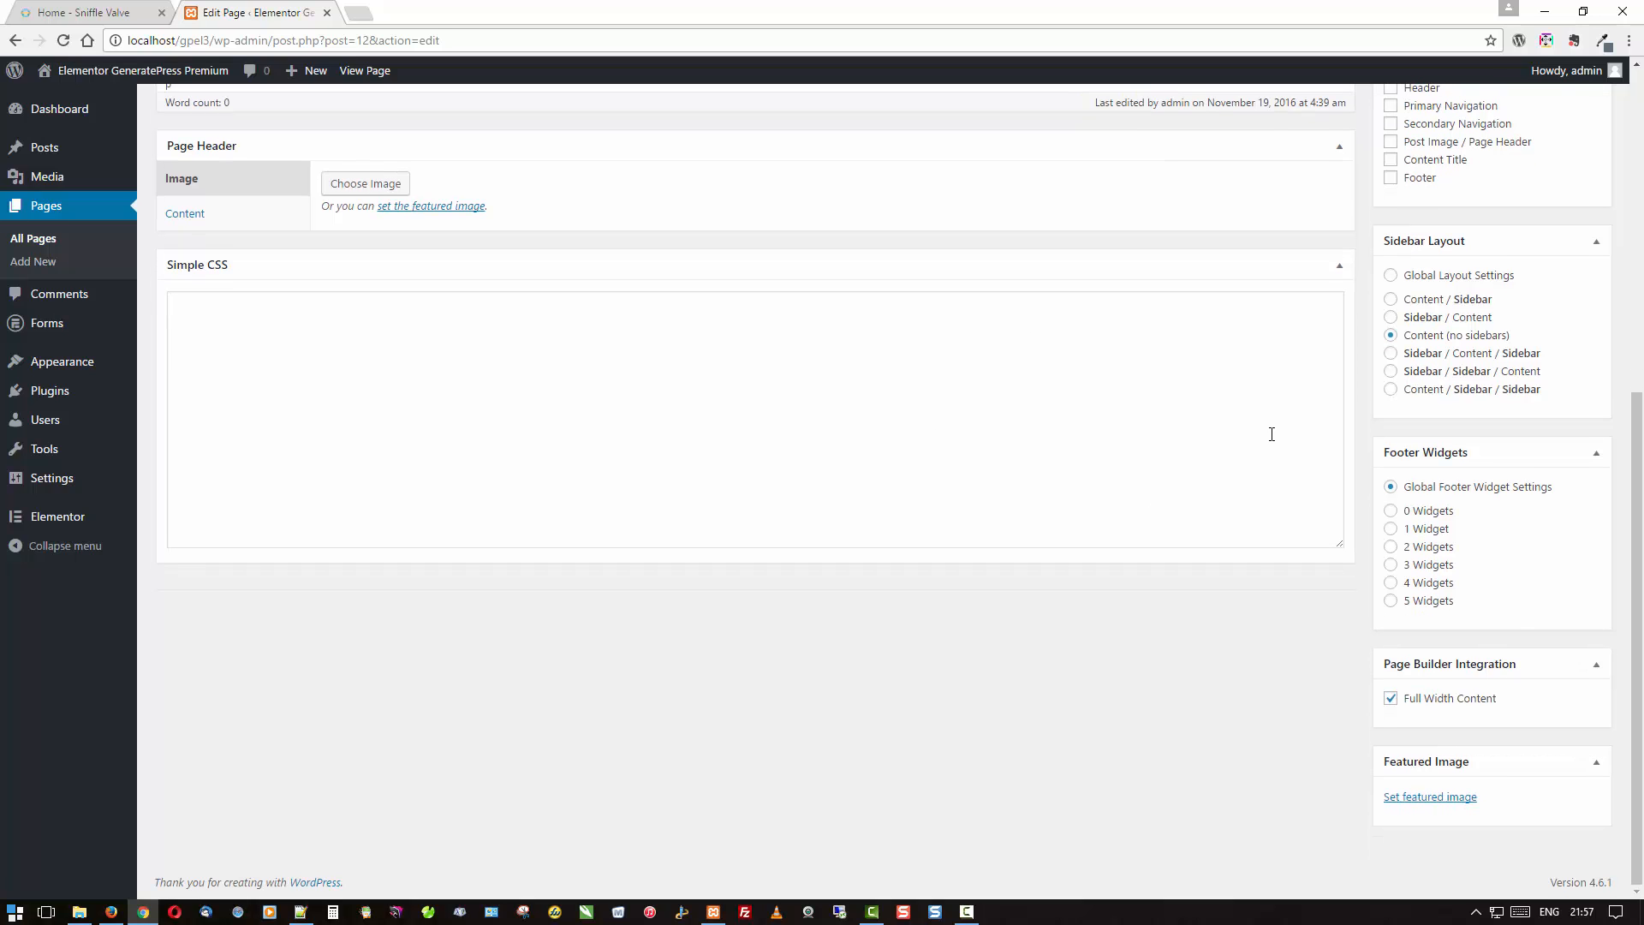
pyautogui.scroll(1, 1278, 478)
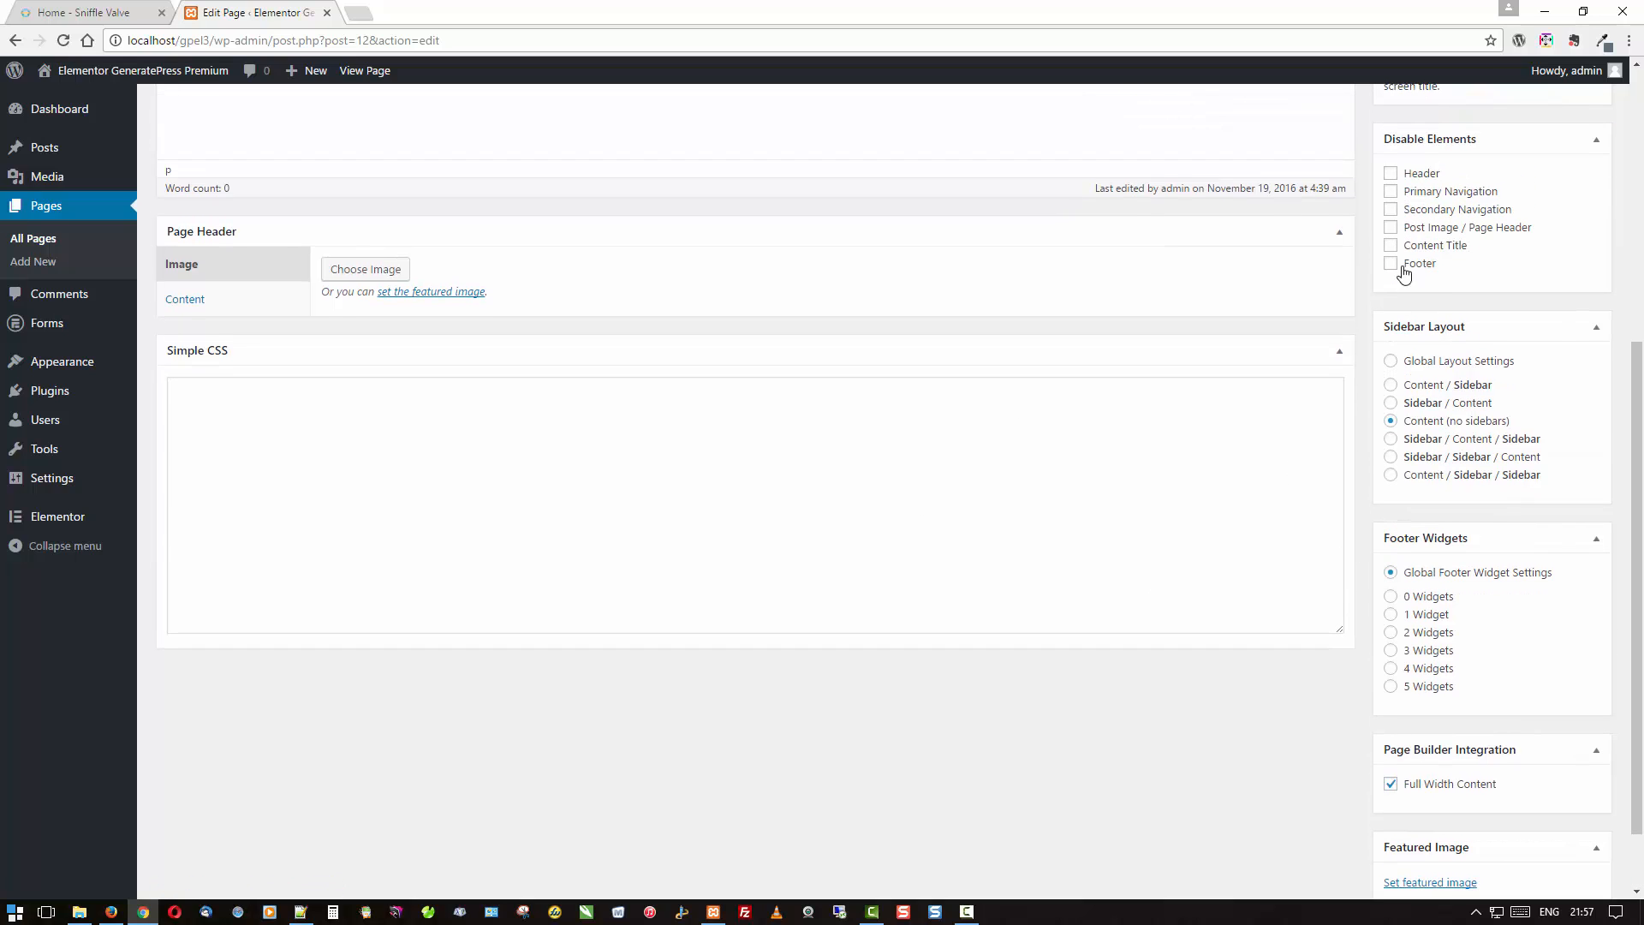
pyautogui.click(1391, 249)
pyautogui.scroll(5, 1222, 355)
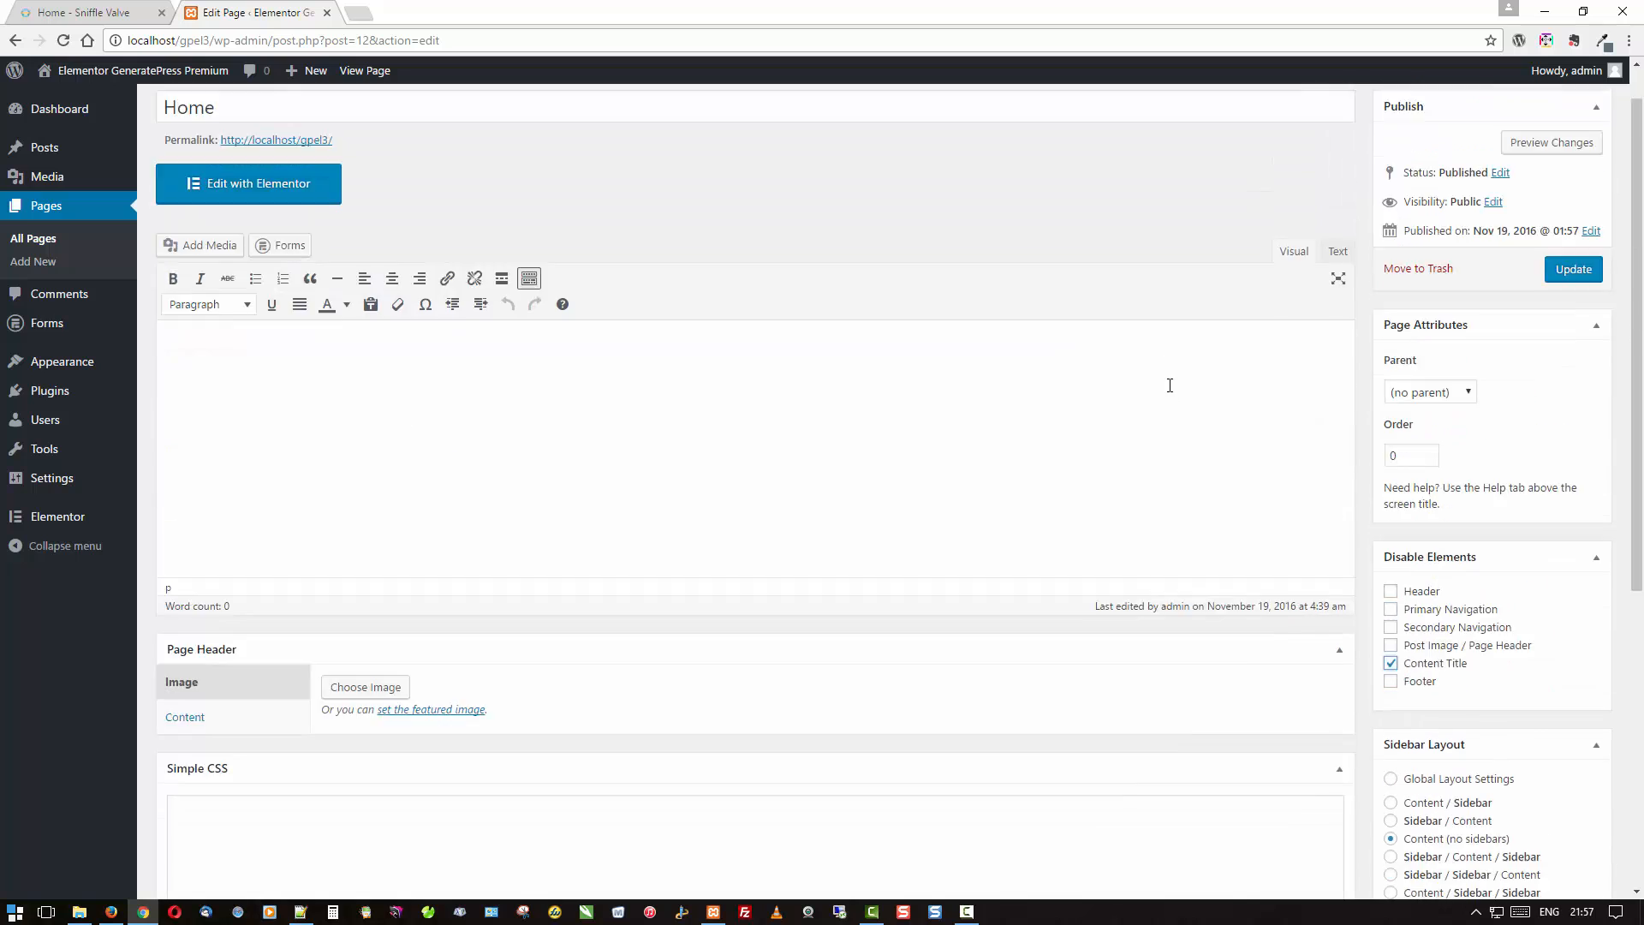
pyautogui.click(1580, 323)
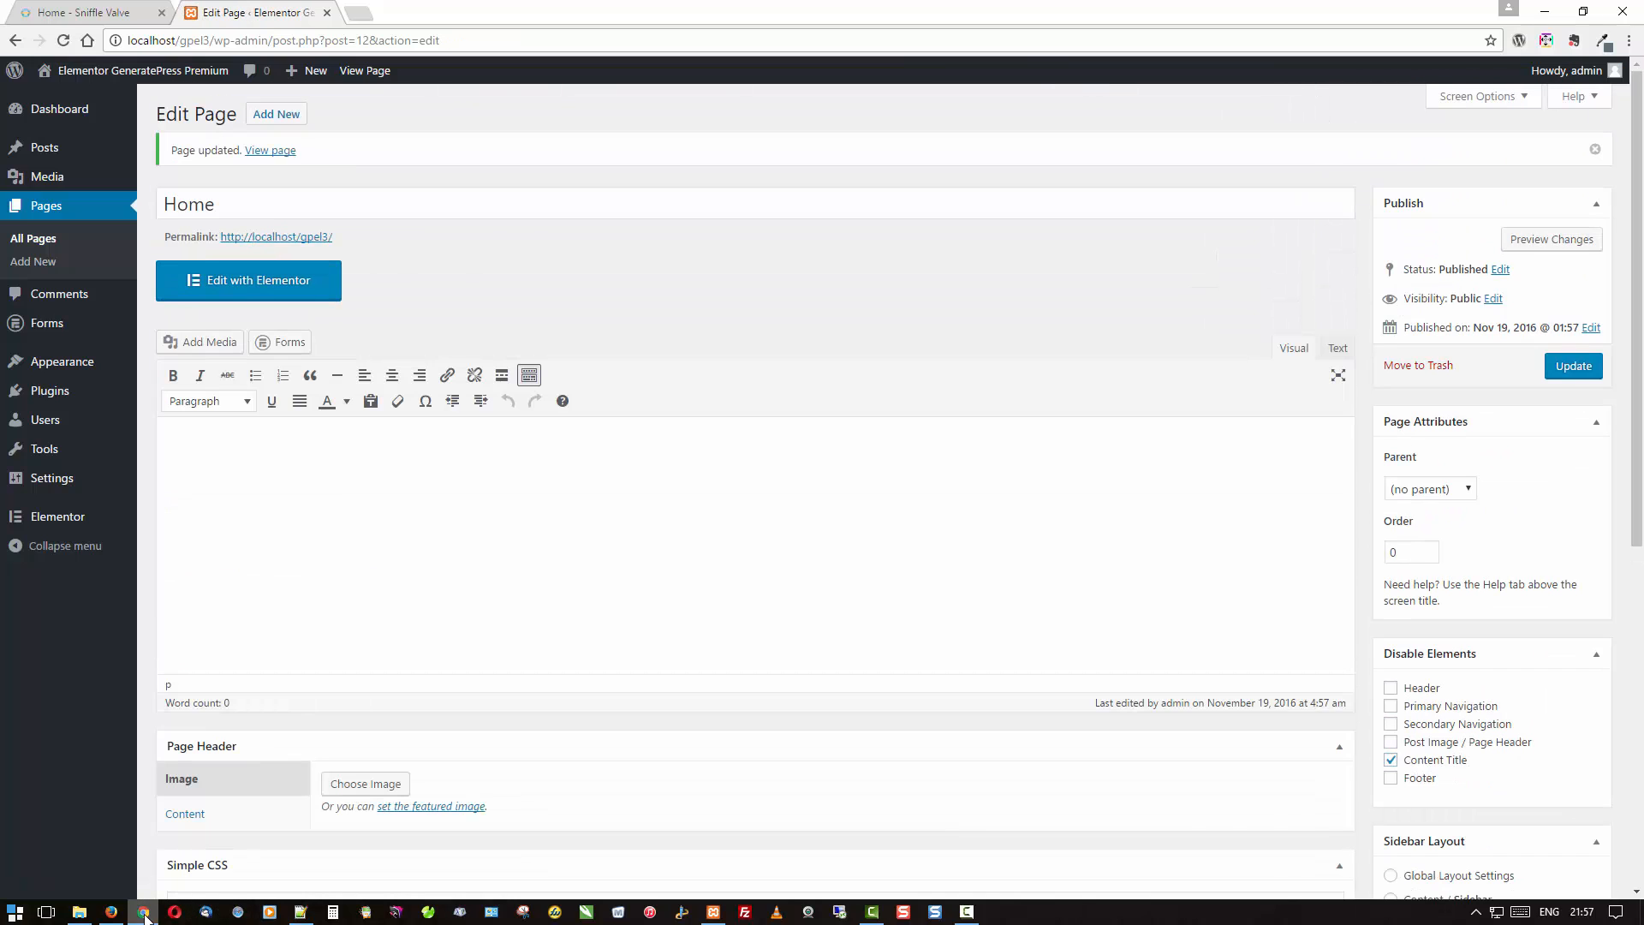
# Switch to Firefox and reload the home page to check the header spacing and the content title.
pyautogui.click(111, 911)
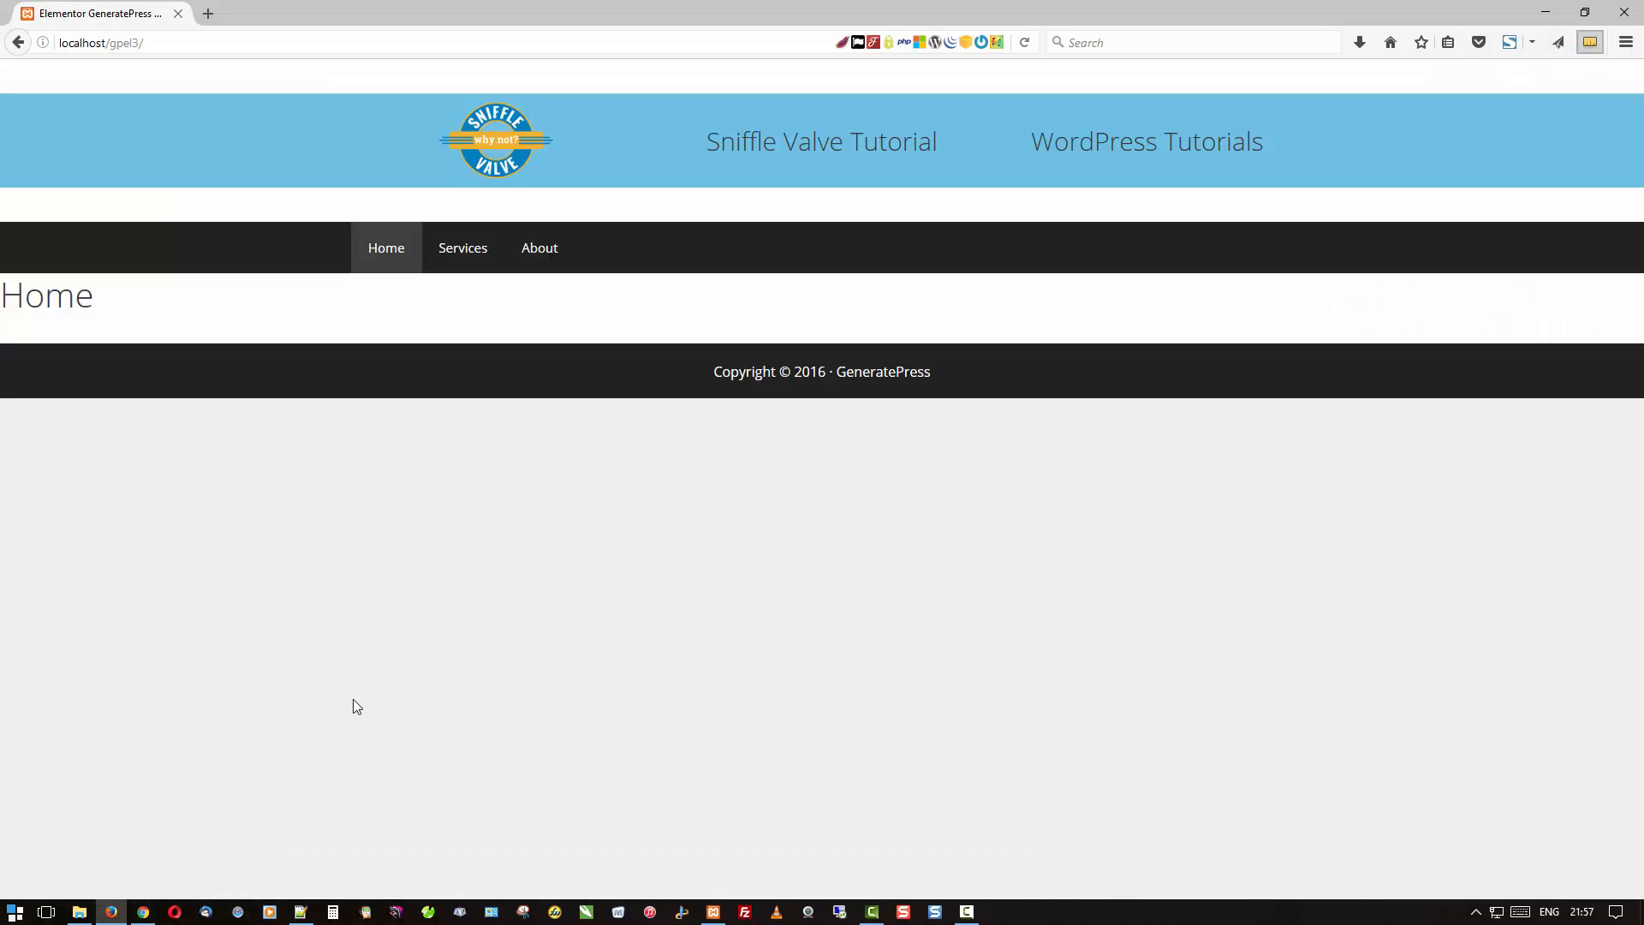
pyautogui.rightClick(363, 617)
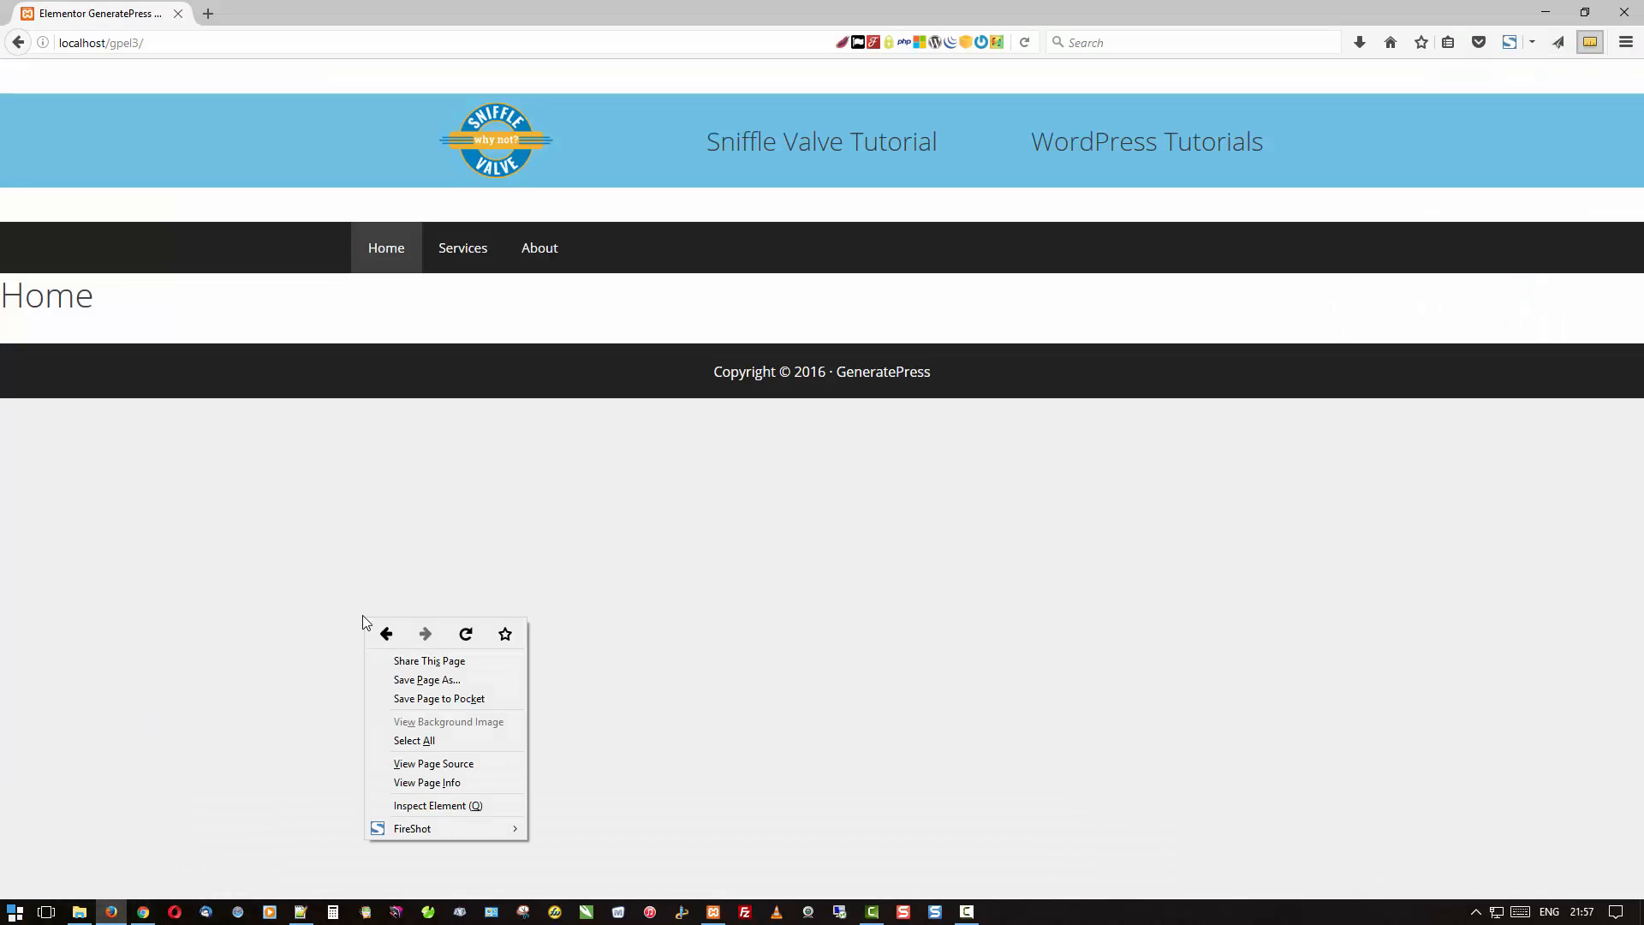
pyautogui.click(455, 633)
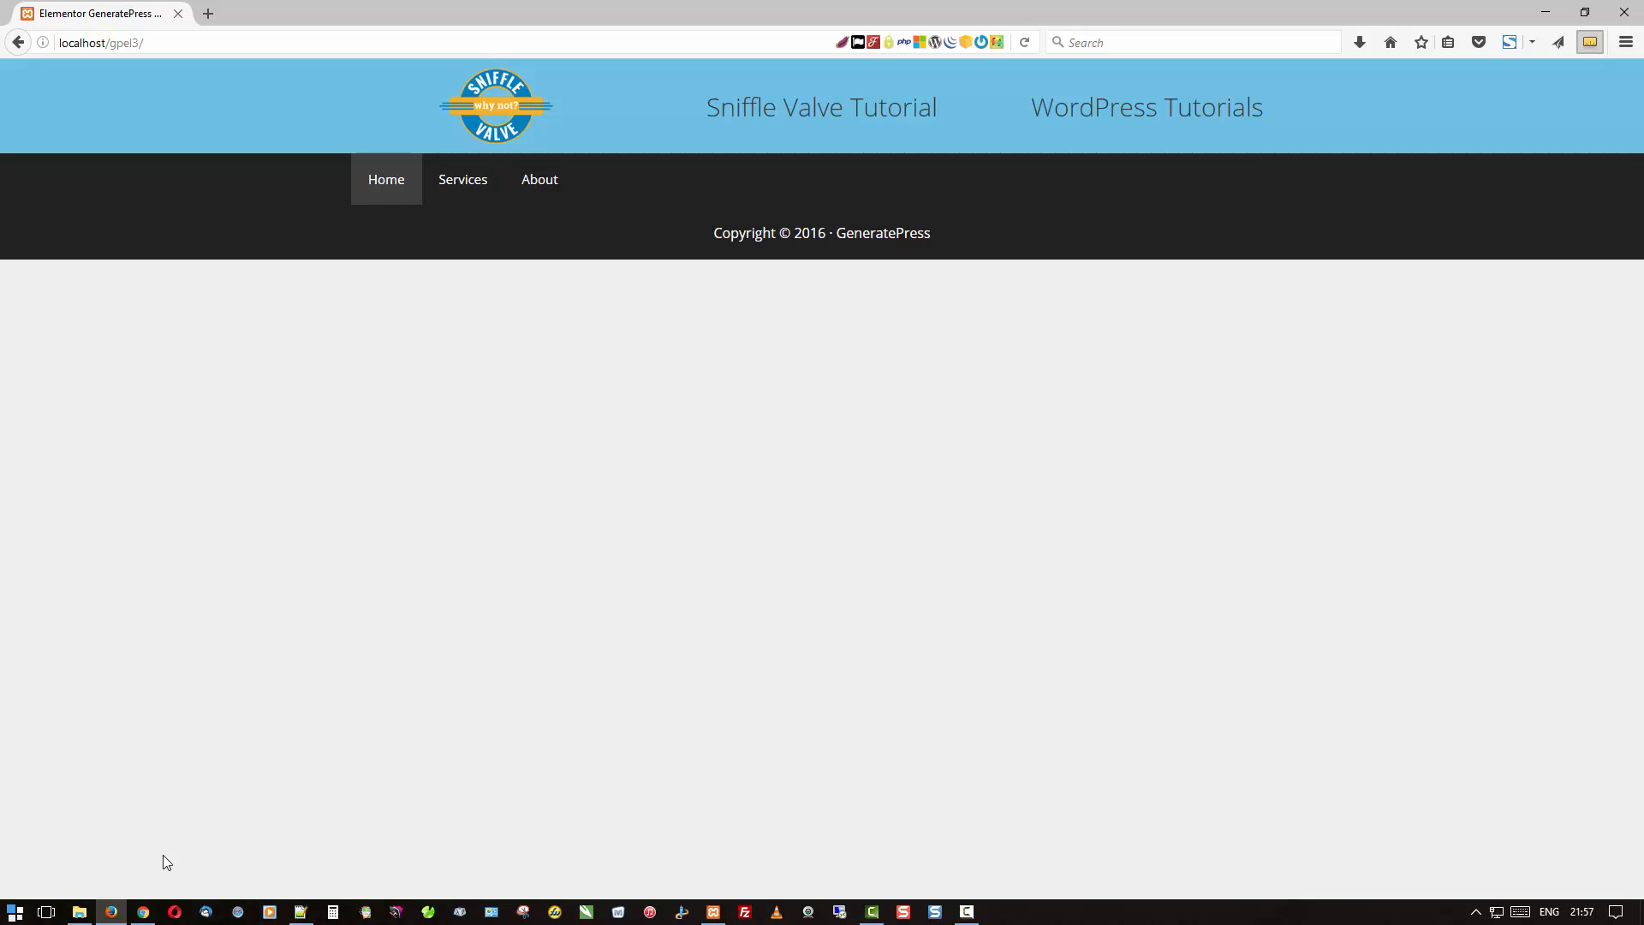
# Return to Chrome, enter "This is the home page." as the Home page's content and update the page.
pyautogui.click(144, 915)
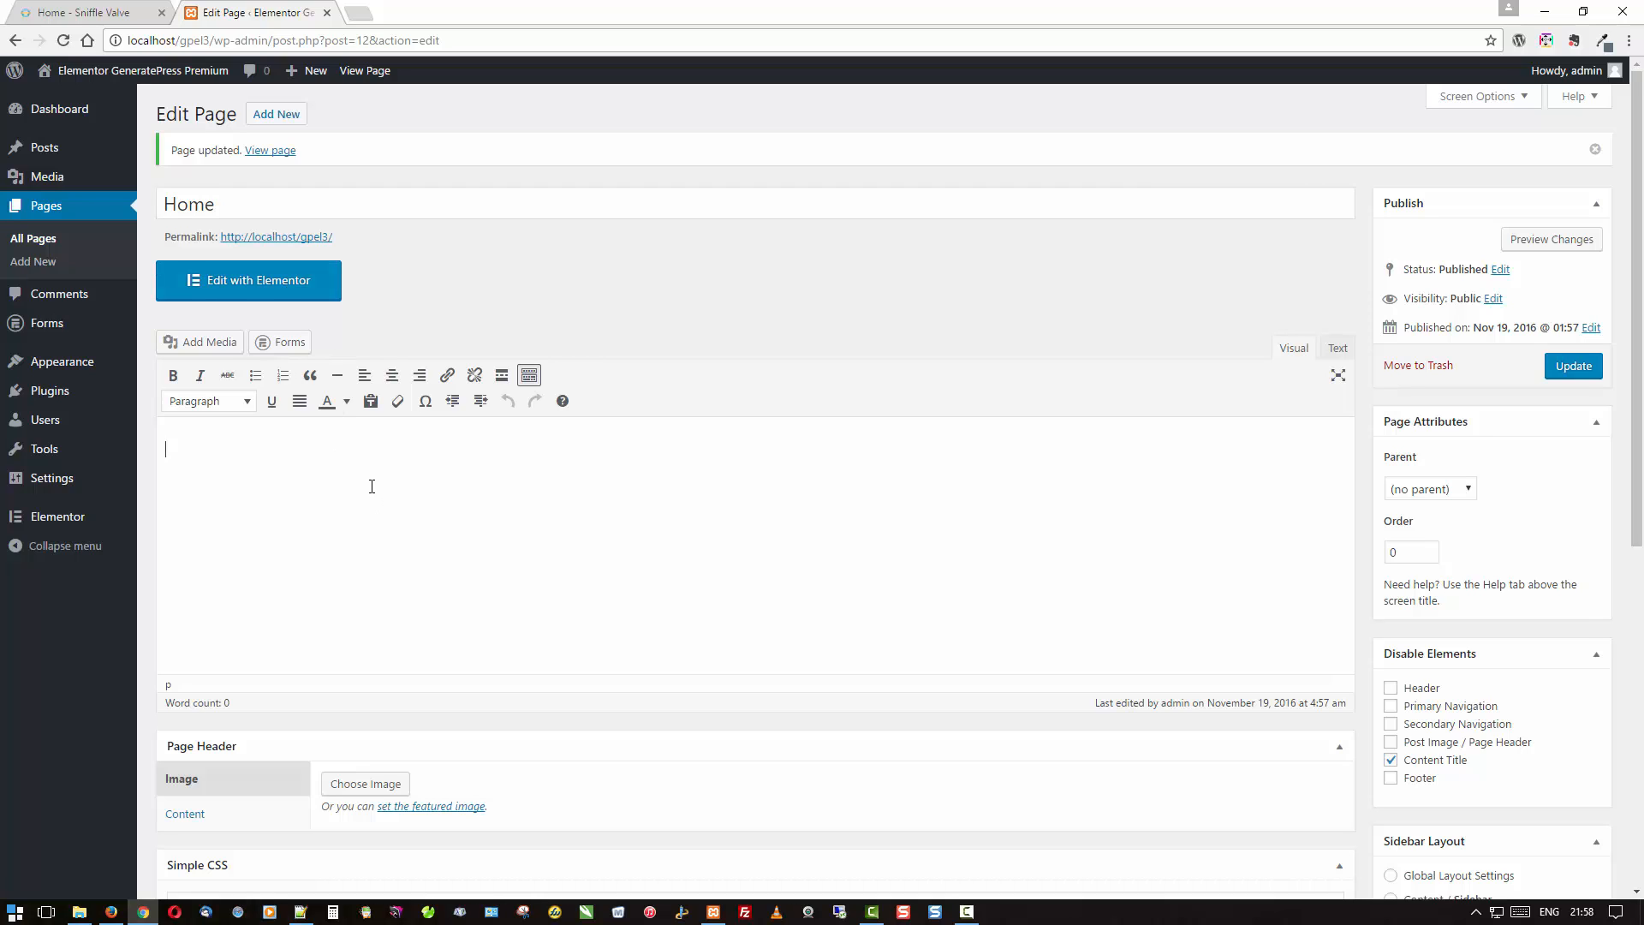
pyautogui.write('his is the home page.')
pyautogui.click(1564, 367)
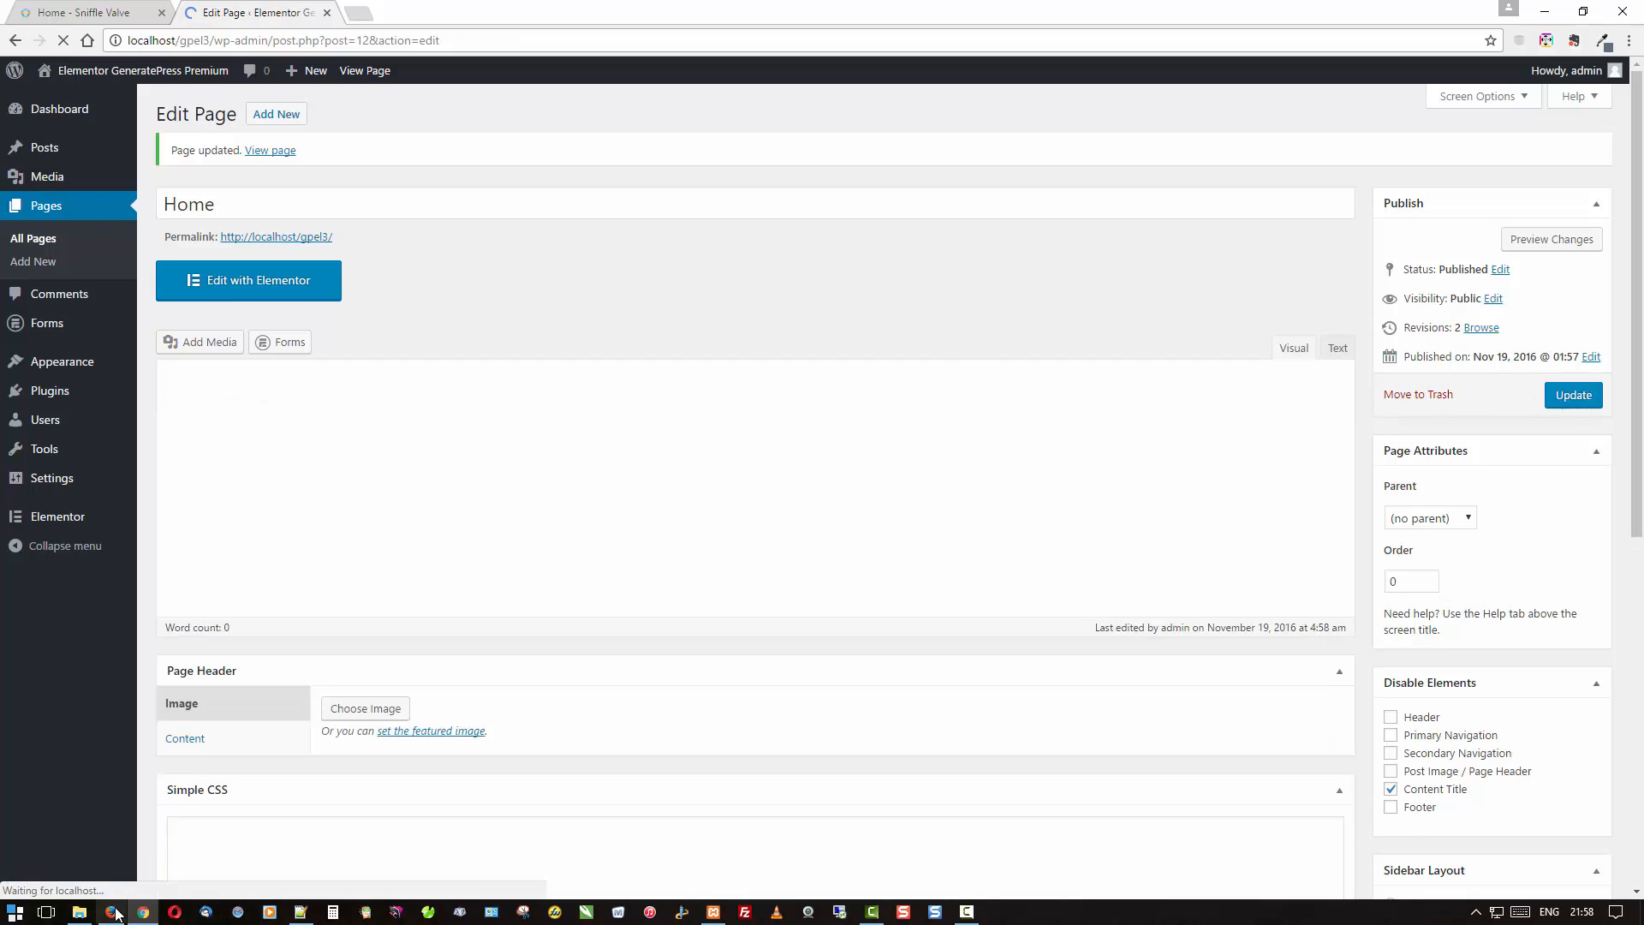
# Reload the home page in Firefox to check the new body text, and return to Chrome.
pyautogui.click(111, 912)
pyautogui.rightClick(476, 546)
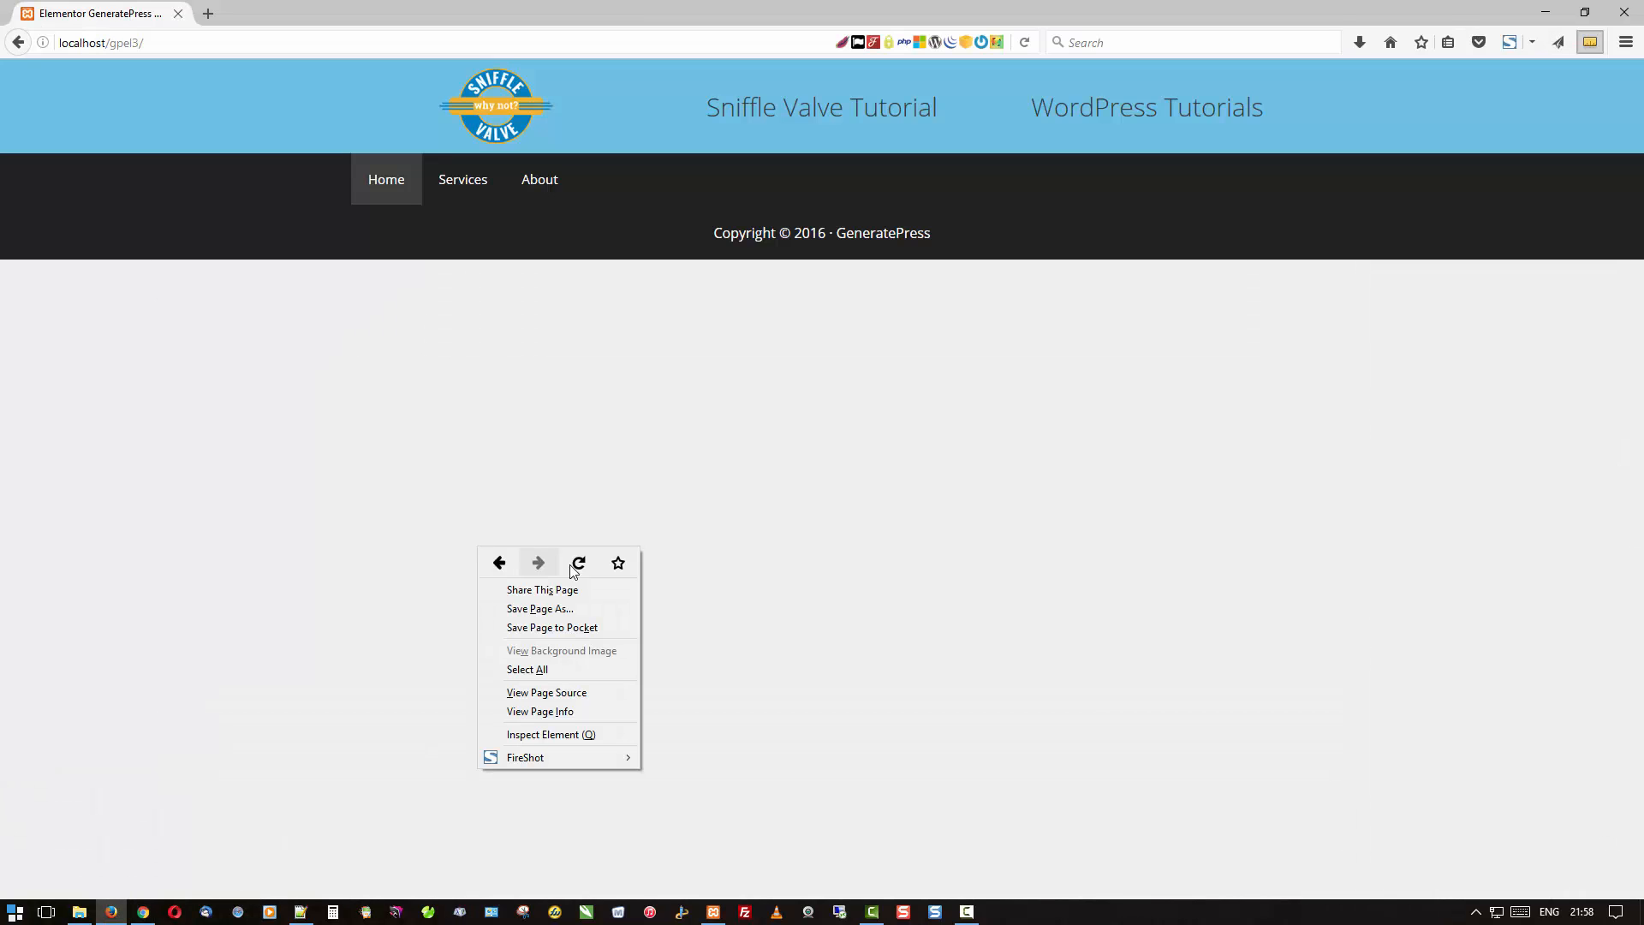
pyautogui.click(584, 560)
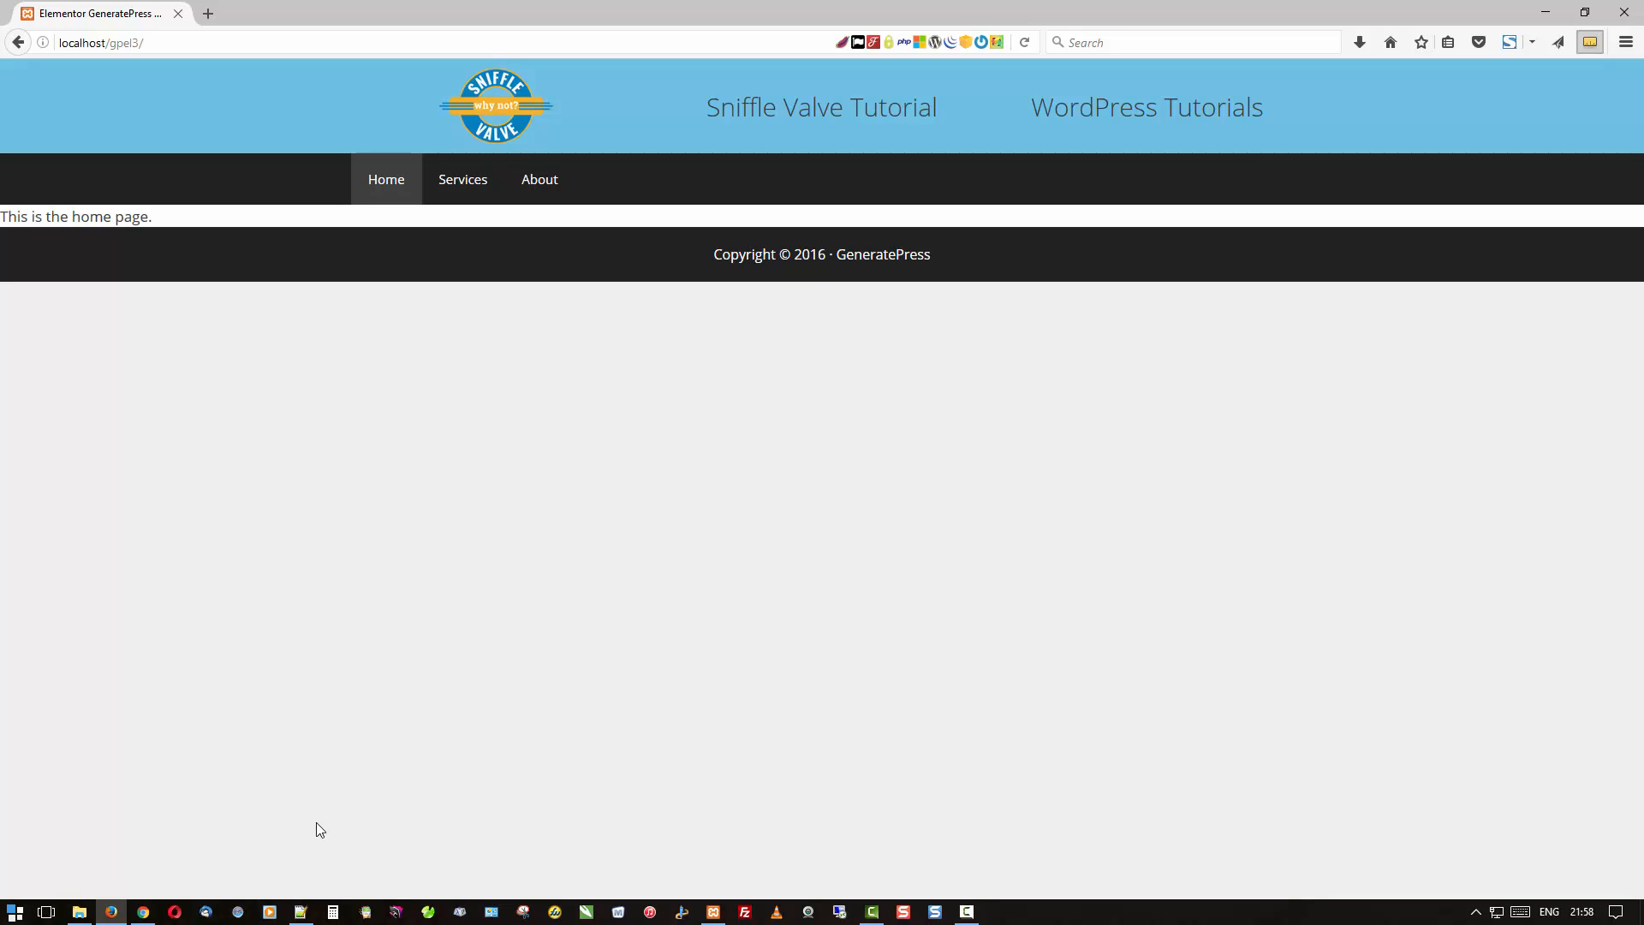
pyautogui.click(143, 913)
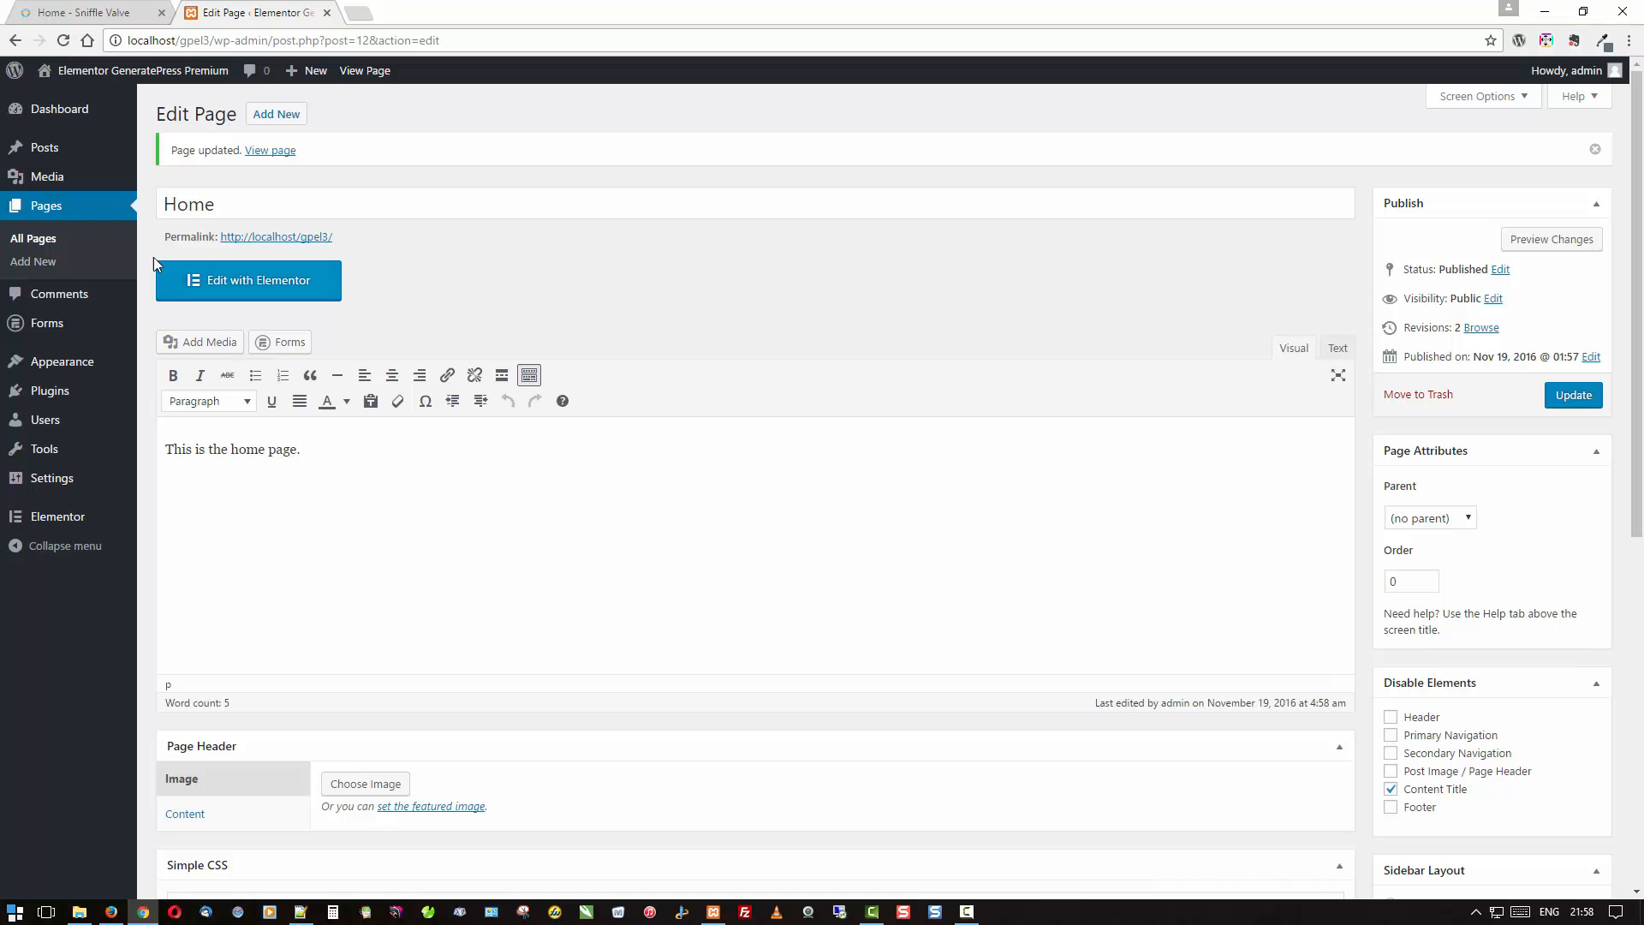
# Add a new page titled "el-footer" and disable its Content Title element.
pyautogui.click(38, 210)
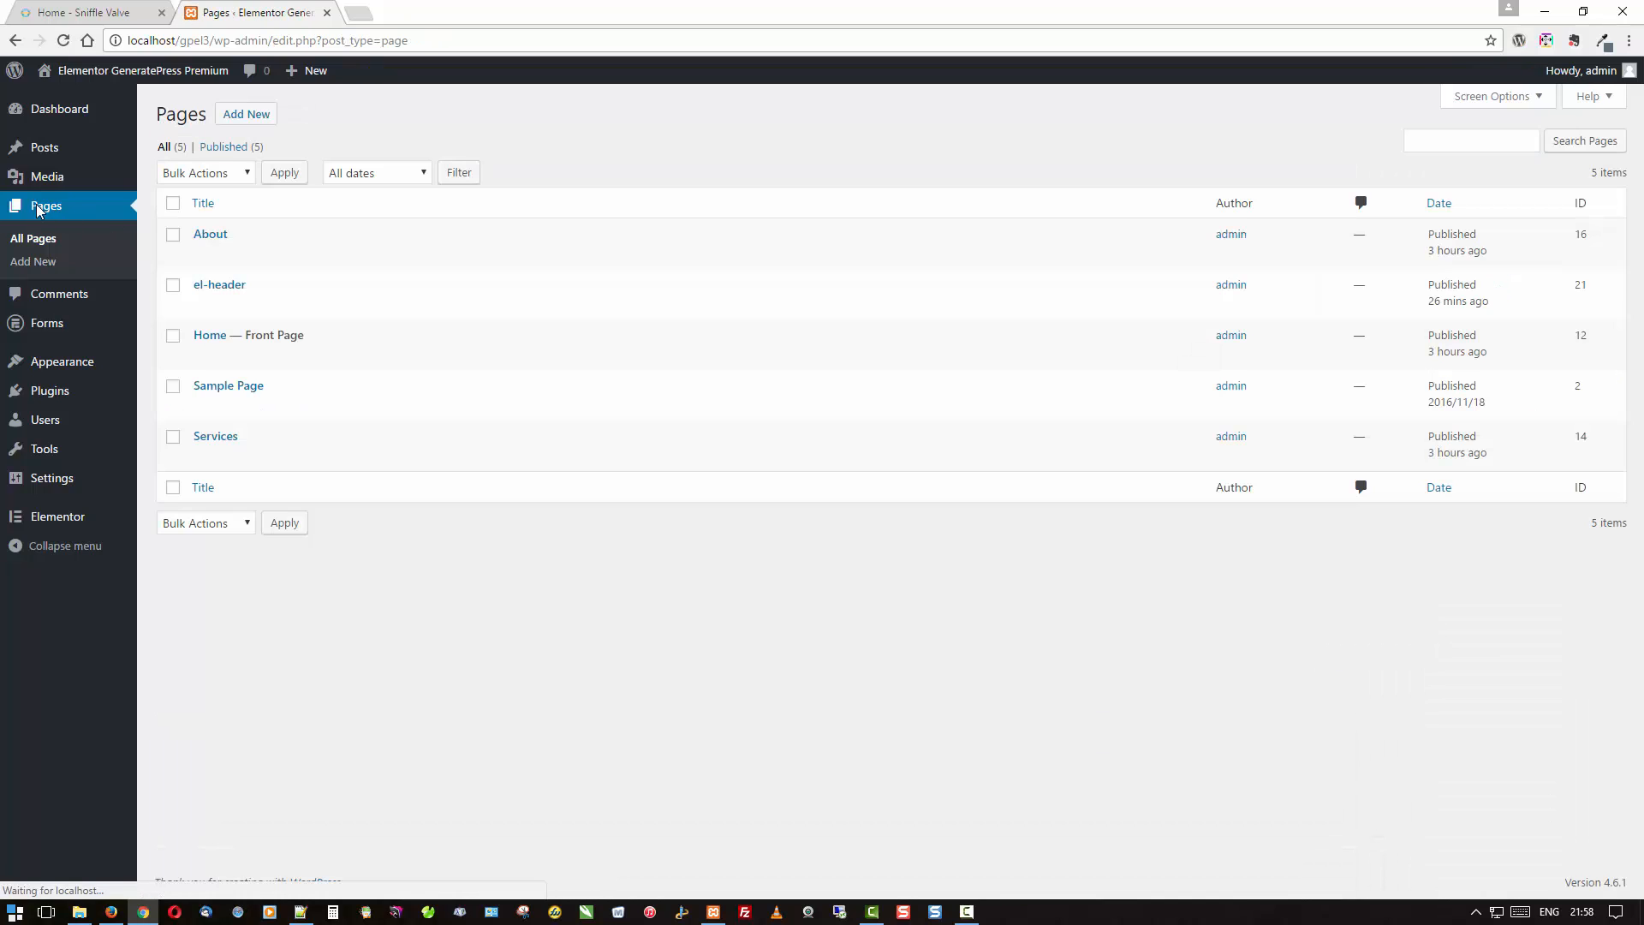
pyautogui.click(244, 114)
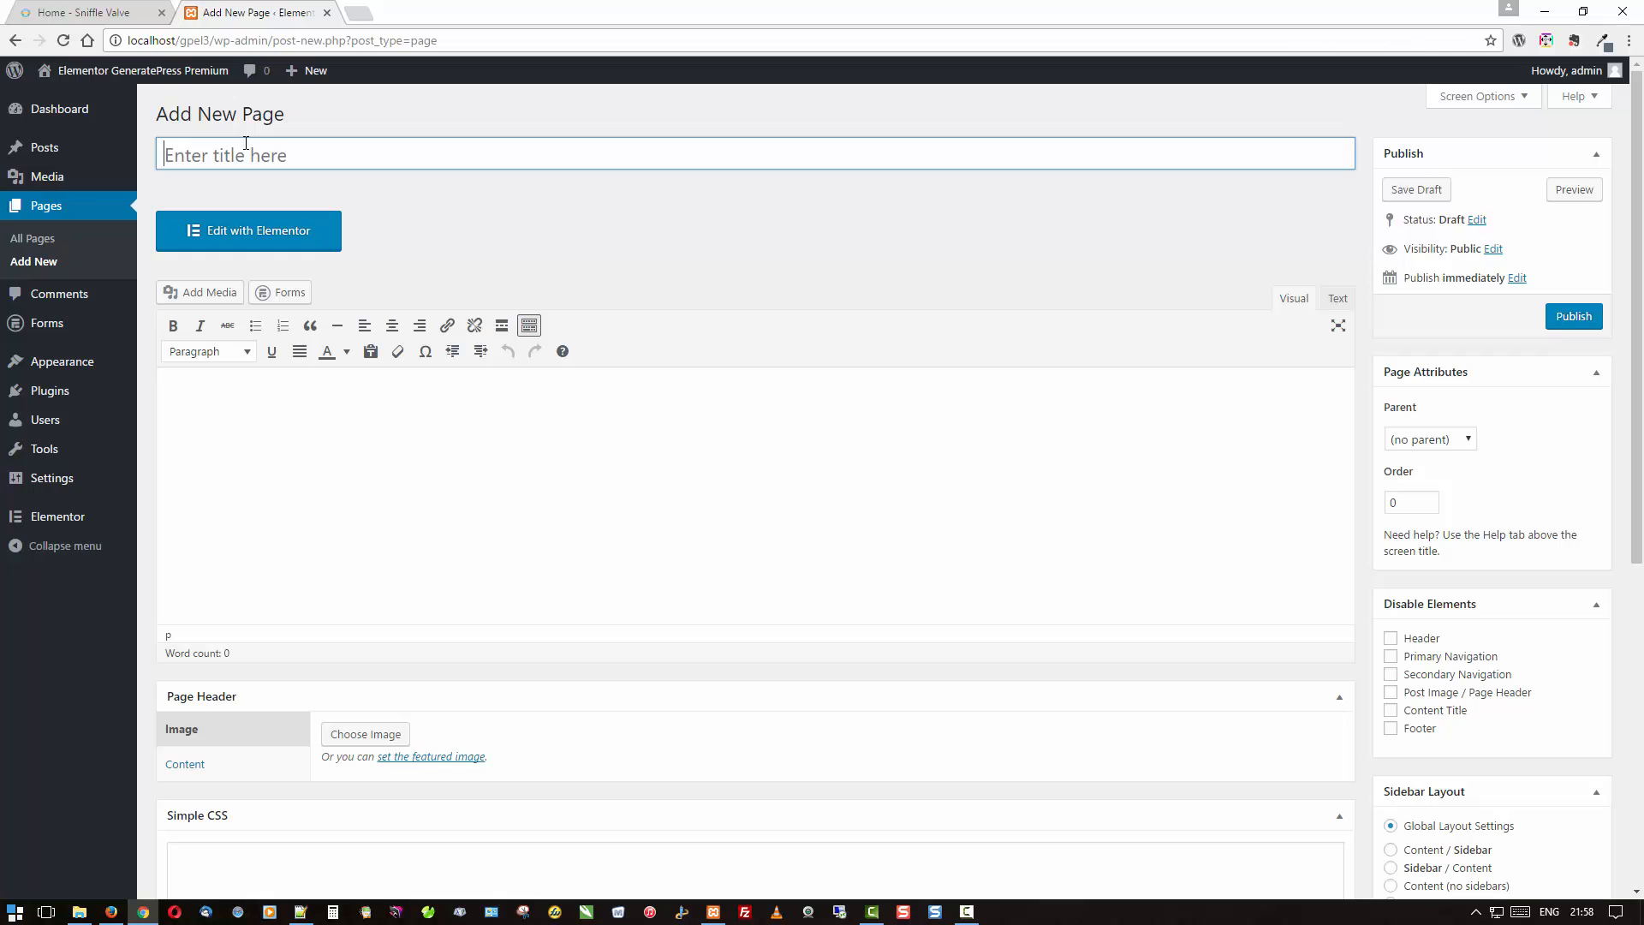
pyautogui.write('el-footer')
pyautogui.scroll(-2, 1303, 558)
pyautogui.click(1453, 540)
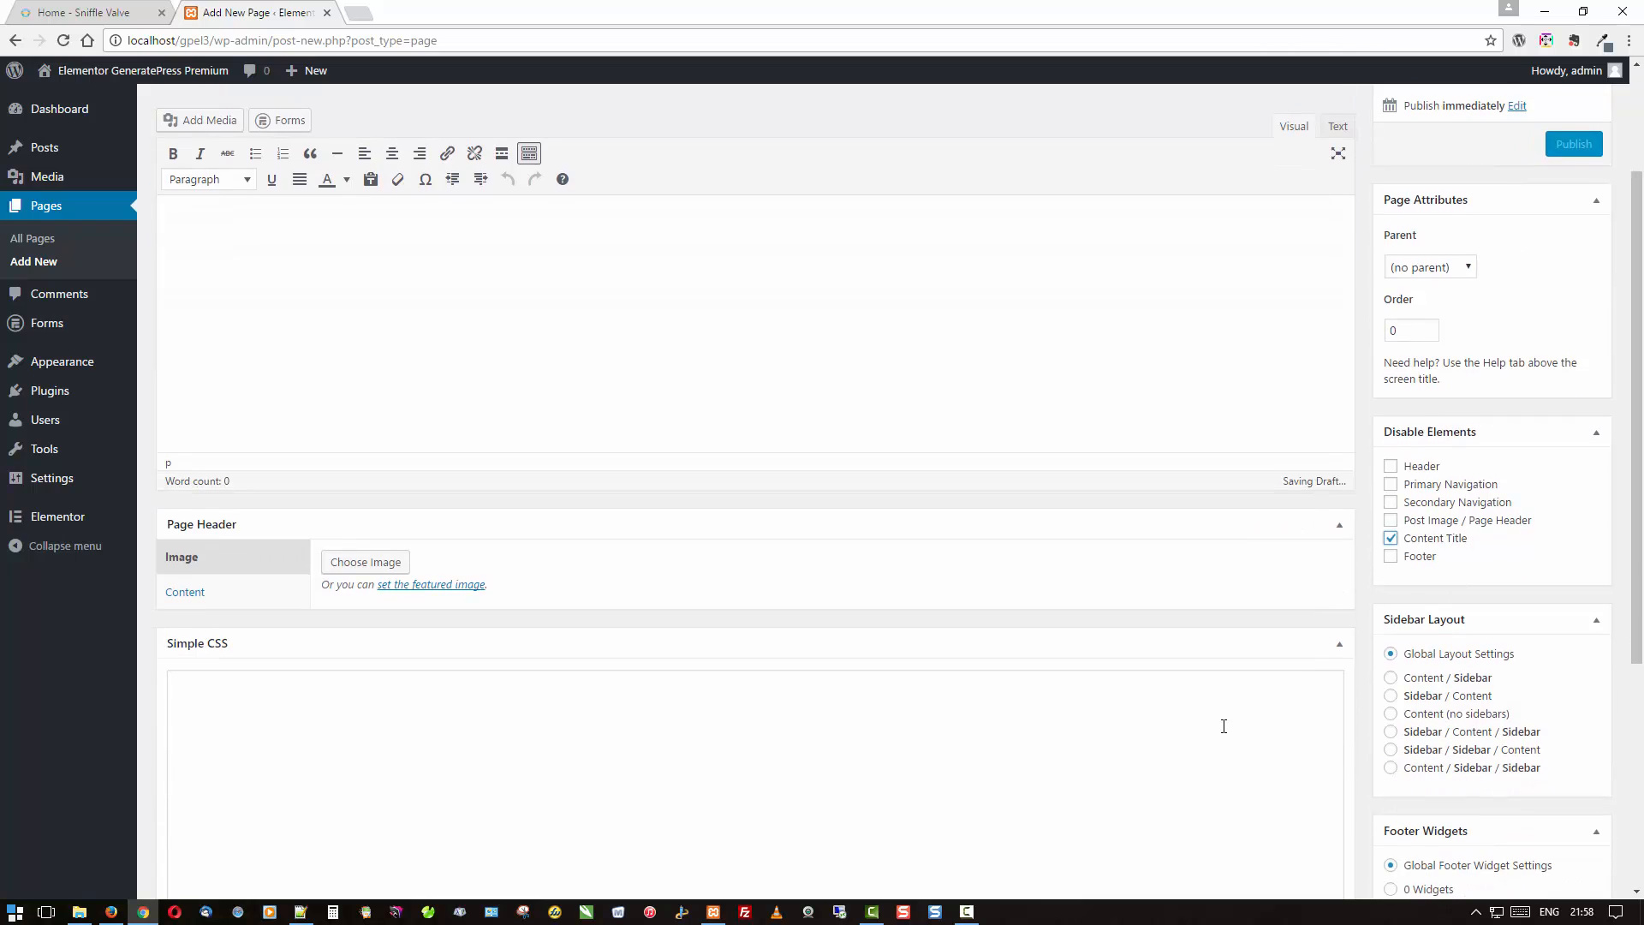
# Give the el-footer page the Sidebar / Content layout, 0 footer widgets and Full Width Content, and publish it.
pyautogui.scroll(-2, 1223, 726)
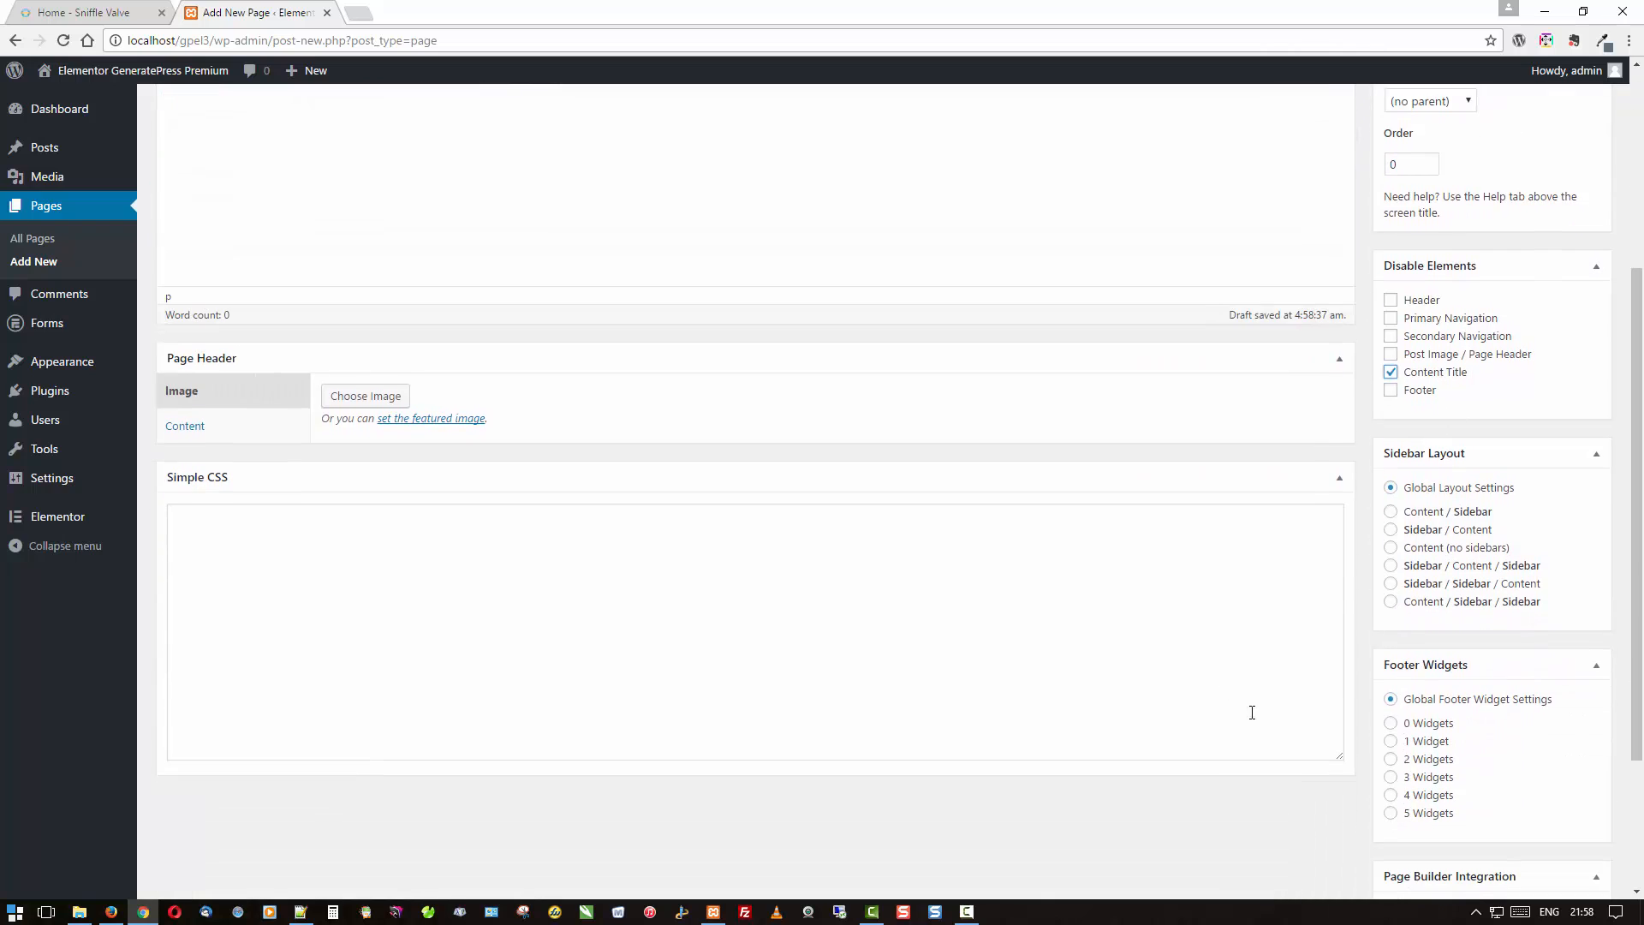
pyautogui.click(1391, 509)
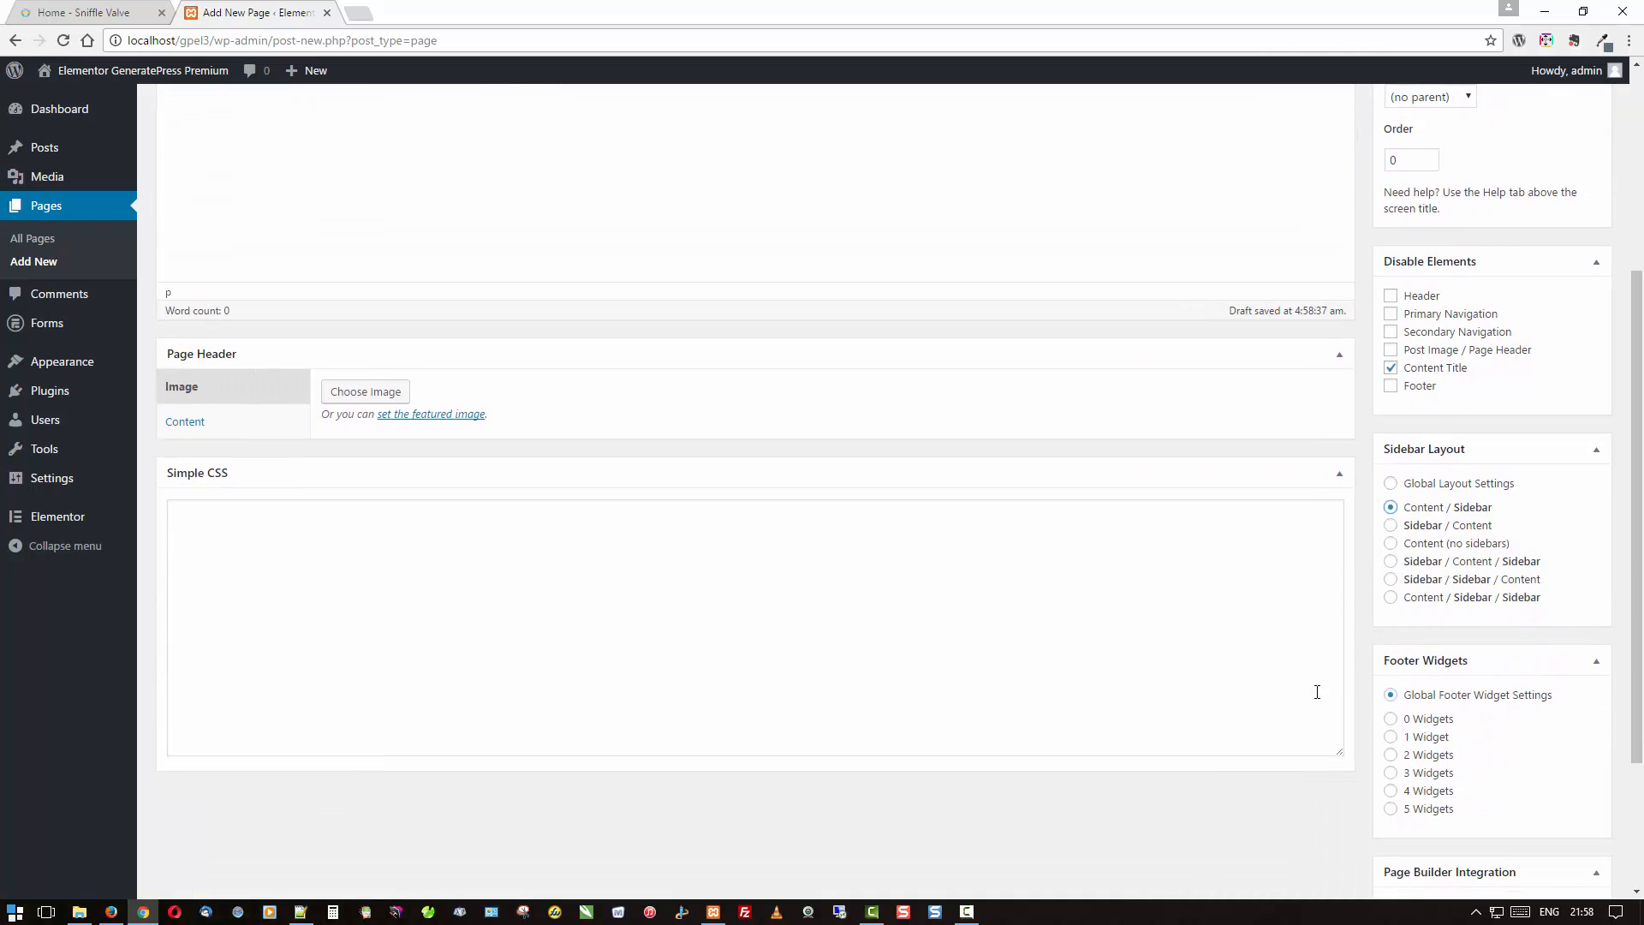
pyautogui.click(1389, 525)
pyautogui.scroll(-3, 1265, 657)
pyautogui.click(1391, 512)
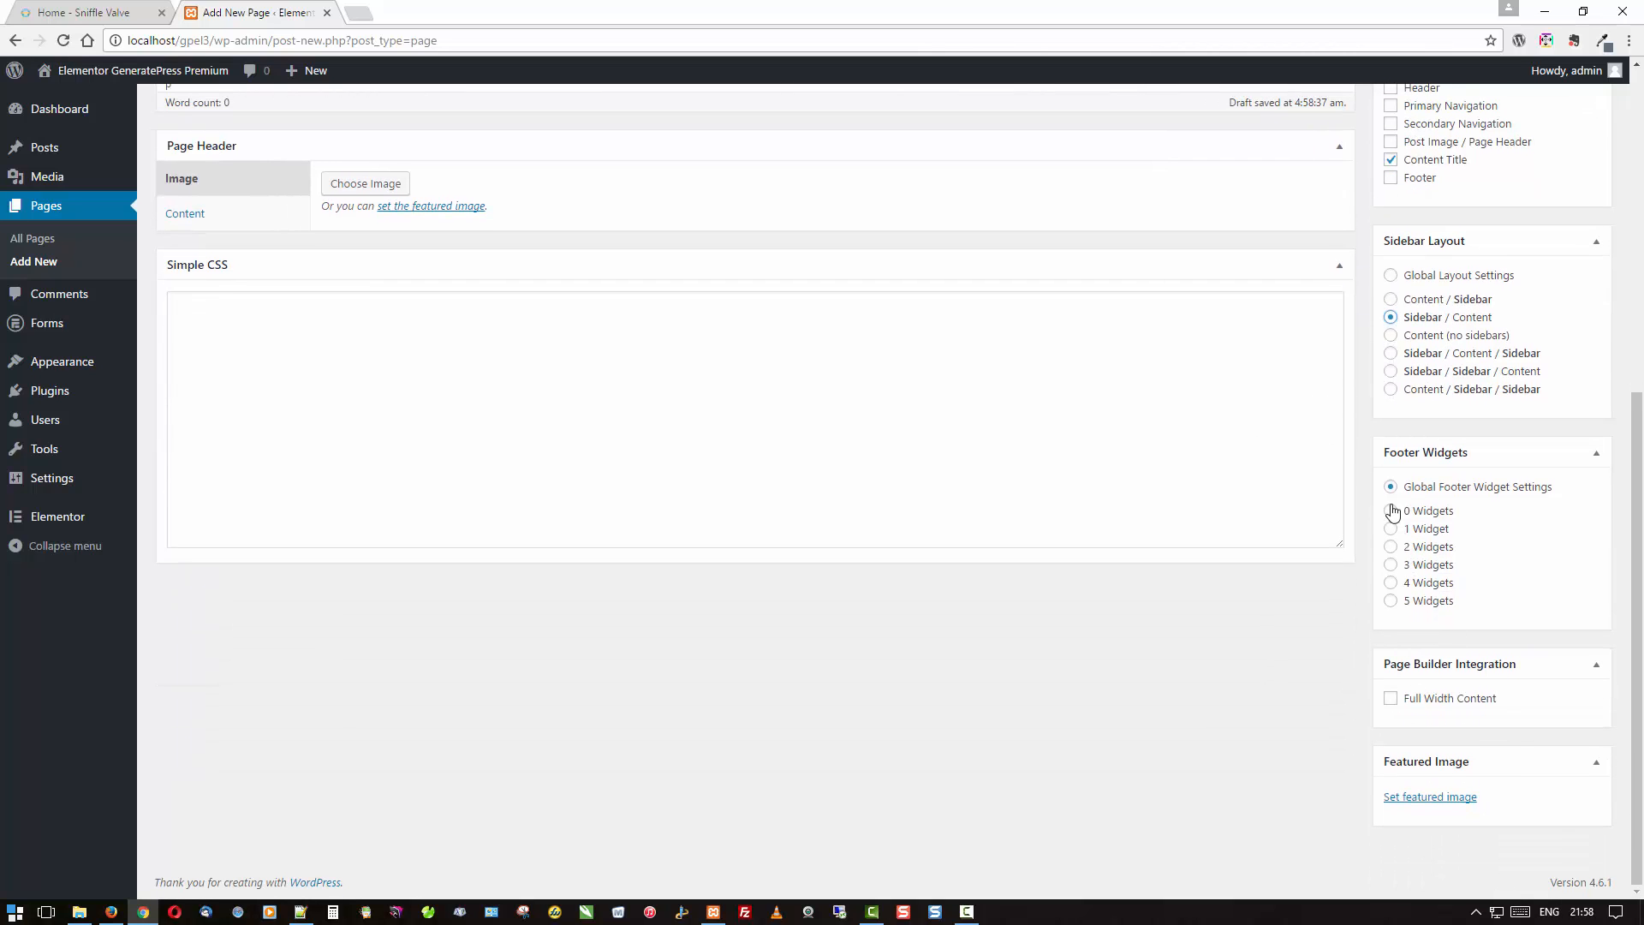
pyautogui.click(1393, 698)
pyautogui.scroll(8, 1054, 760)
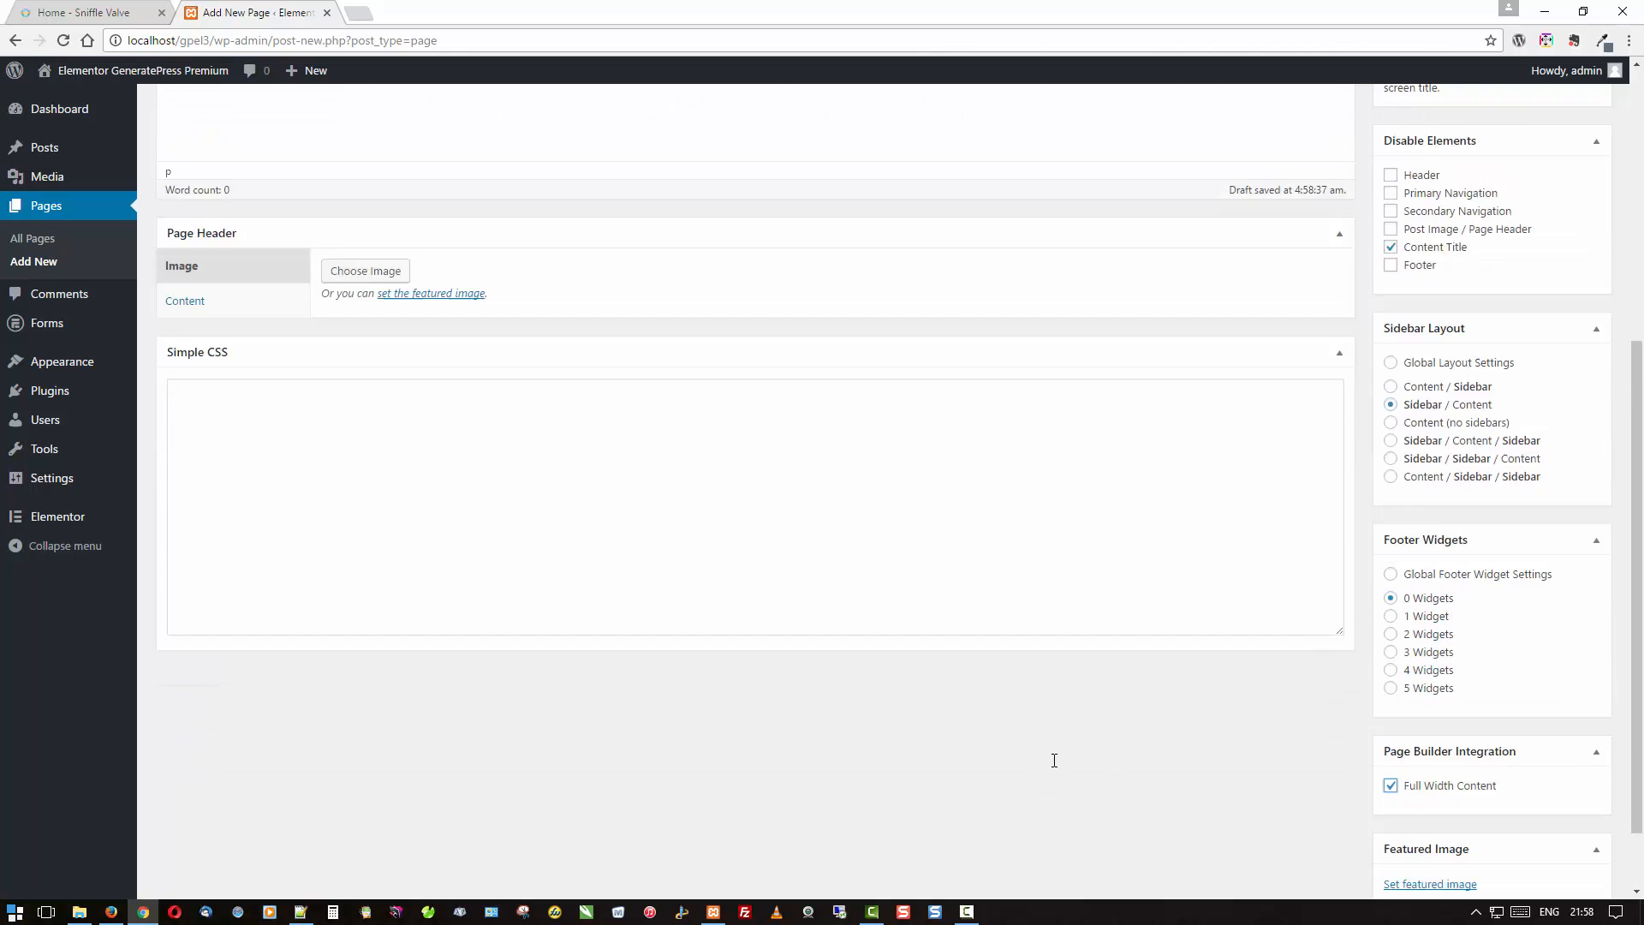
pyautogui.click(1574, 333)
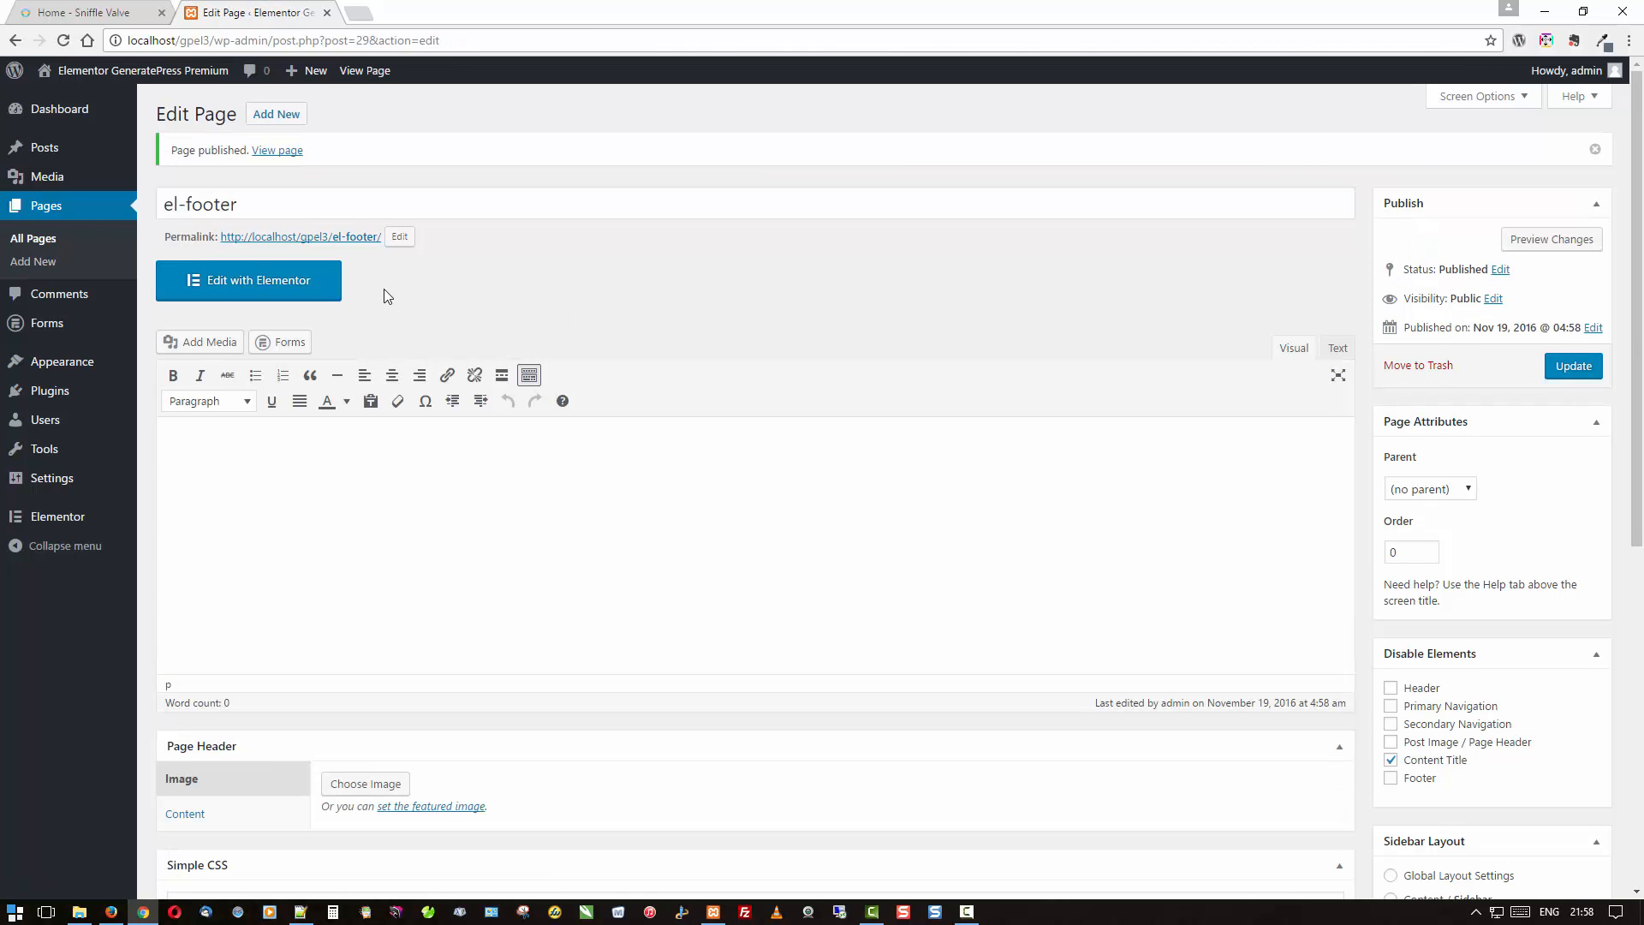
# Open the el-footer page in Elementor and add a three-column section with Stretch Section enabled.
pyautogui.click(313, 283)
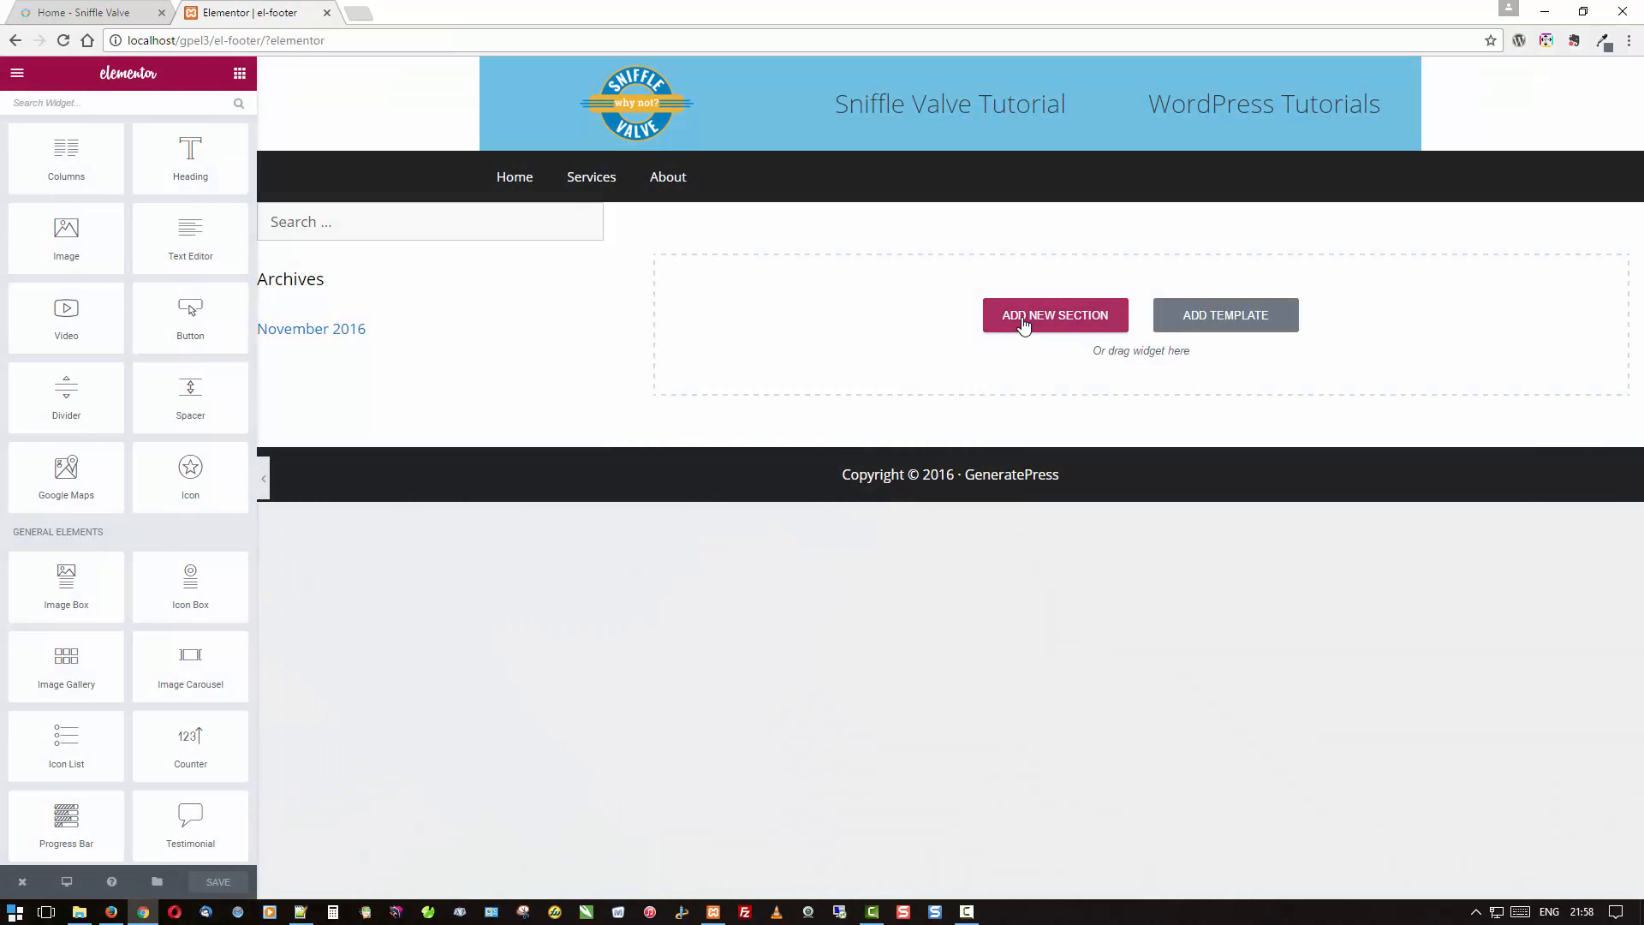
pyautogui.click(1024, 324)
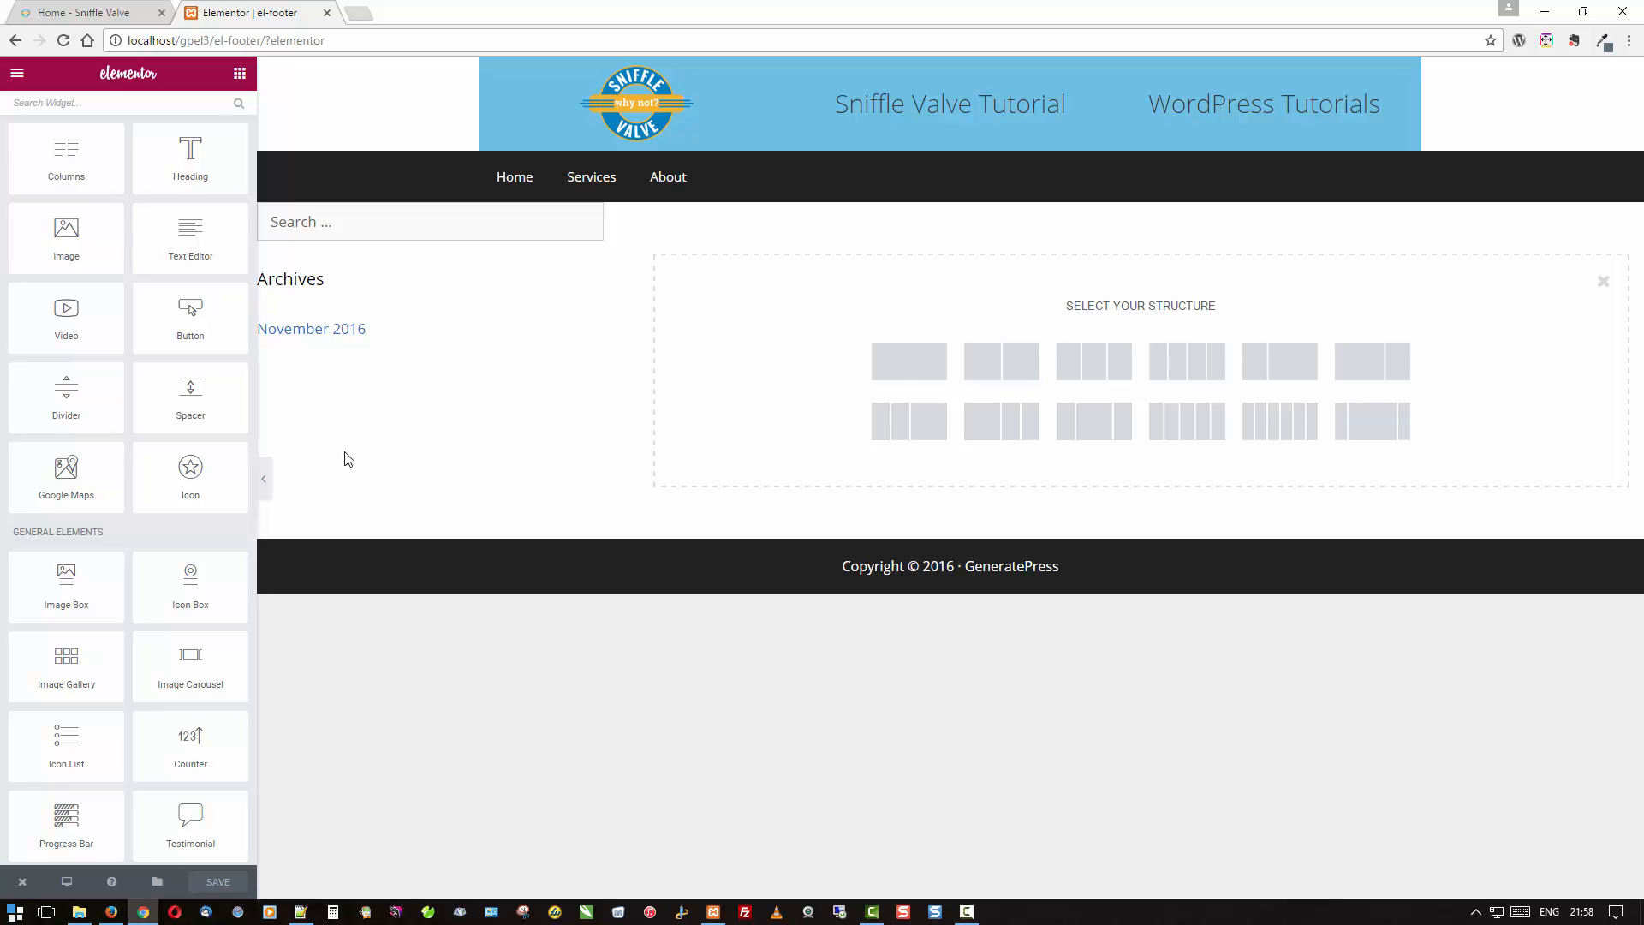
pyautogui.click(1094, 386)
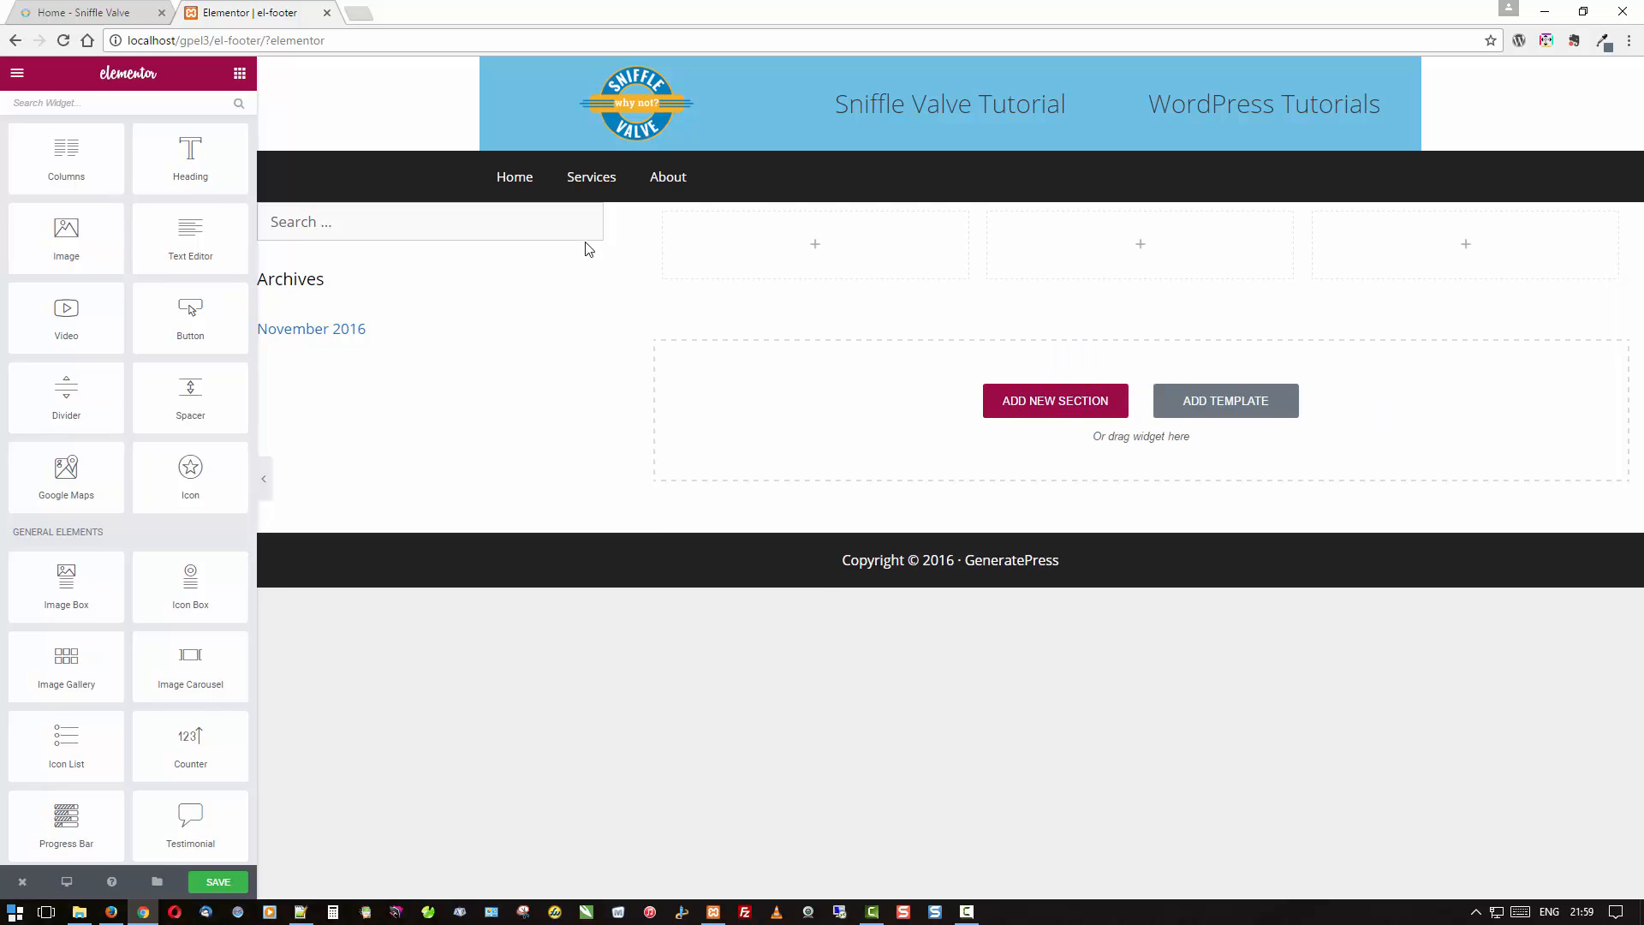
pyautogui.click(724, 191)
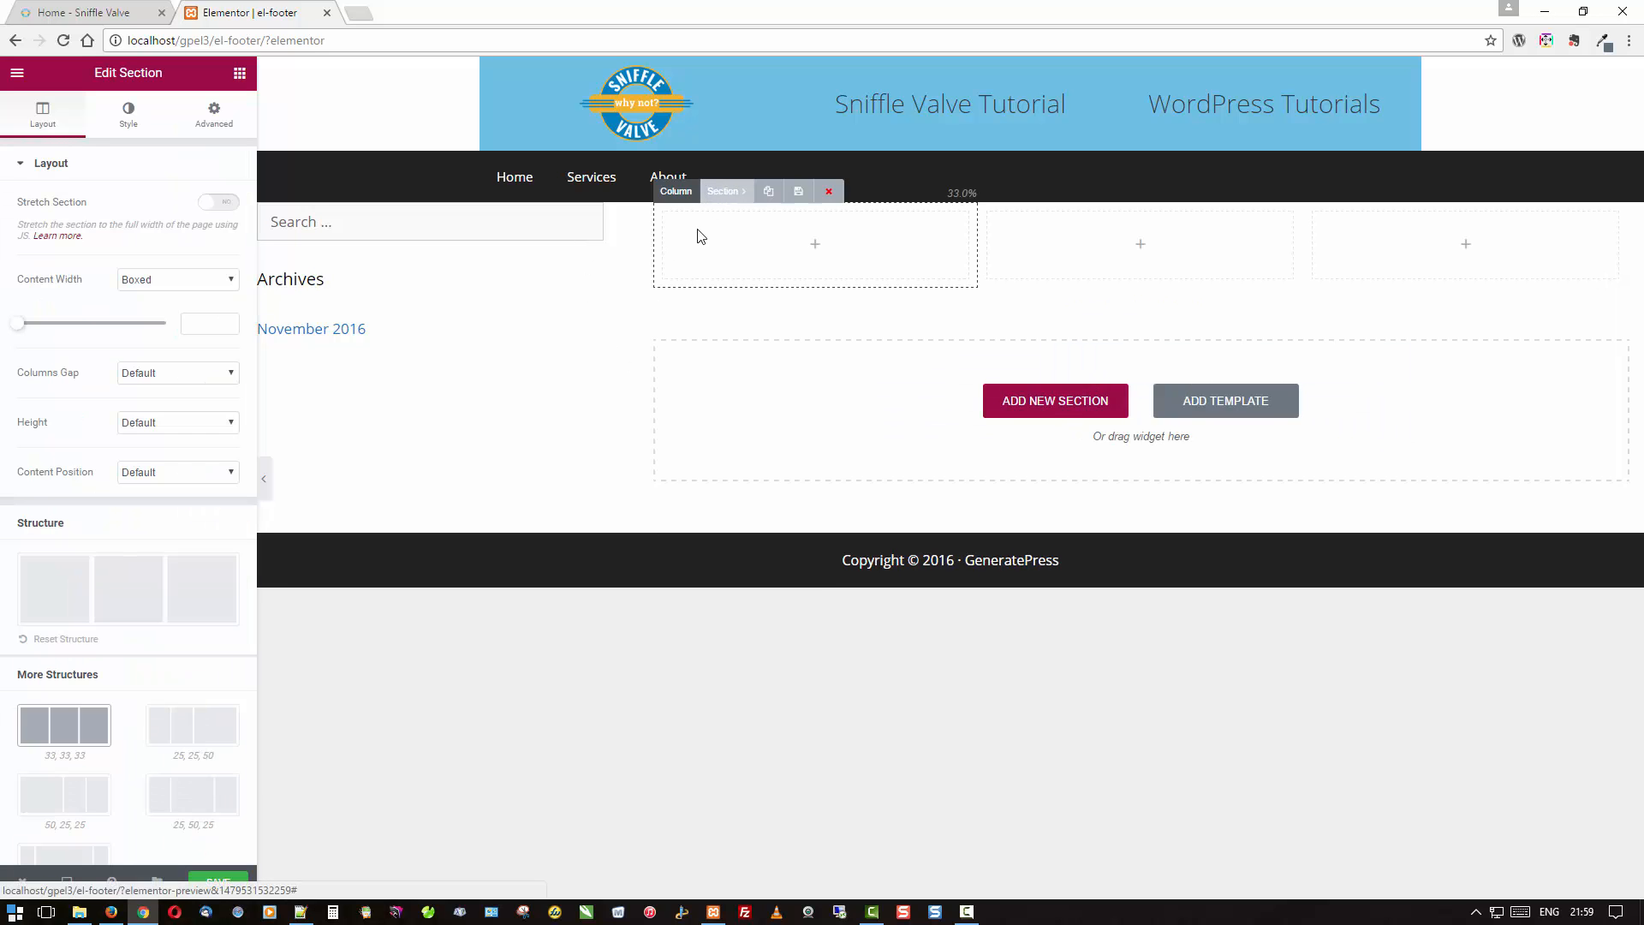
pyautogui.click(227, 203)
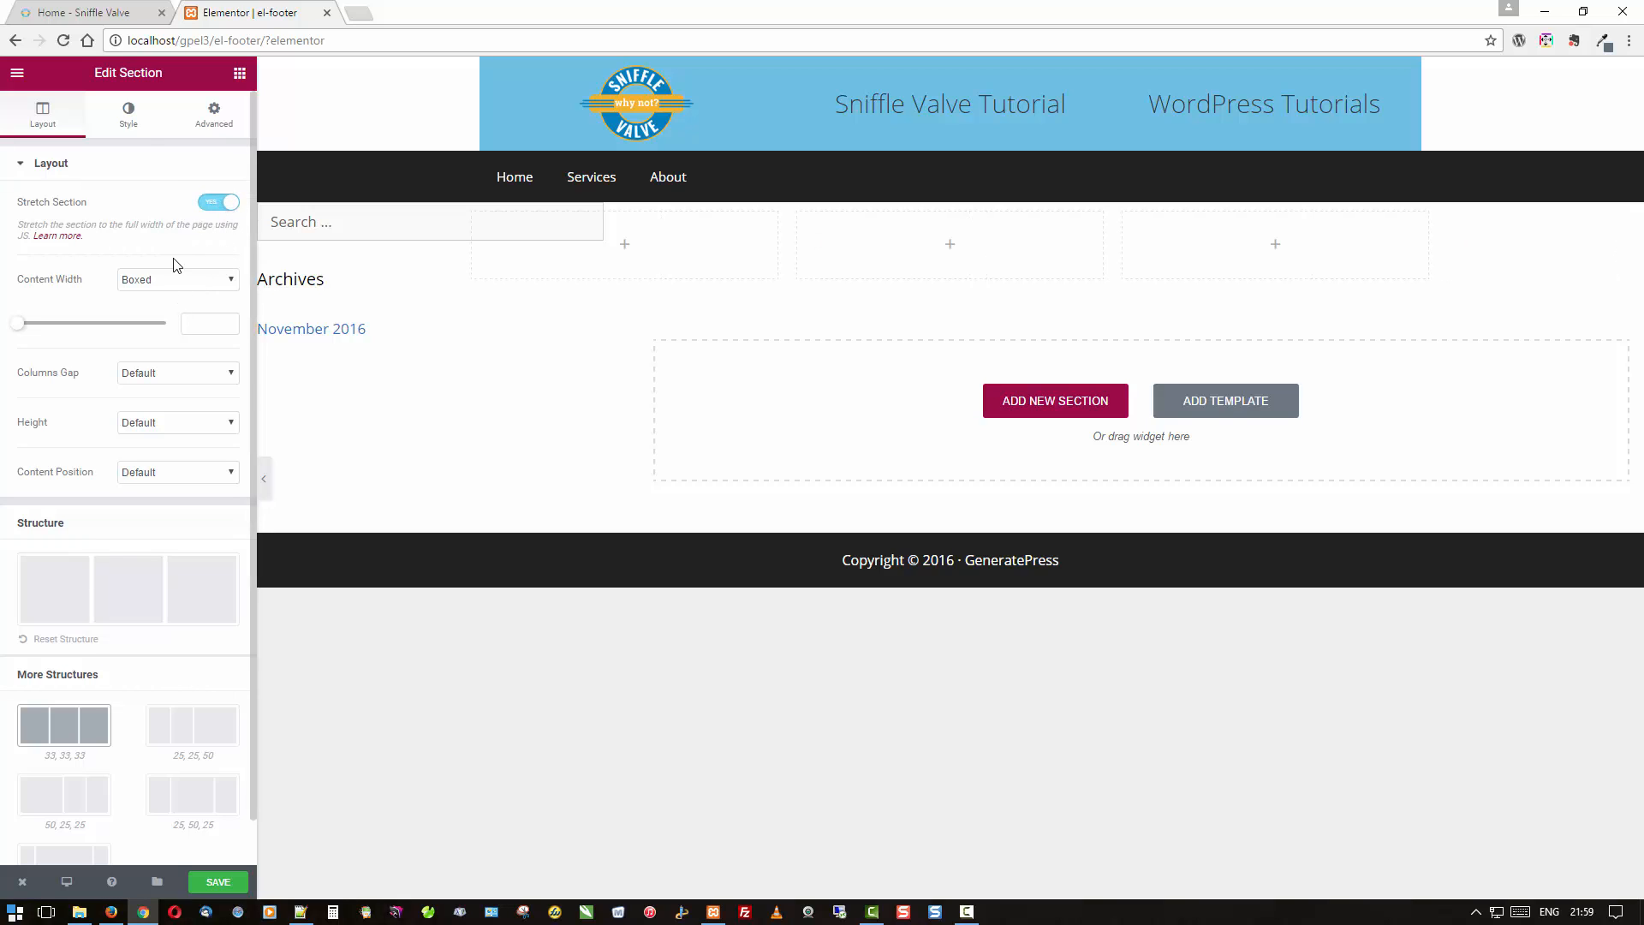
# Give the section a classic background in green #61ce70 and set its content position to Middle.
pyautogui.click(147, 133)
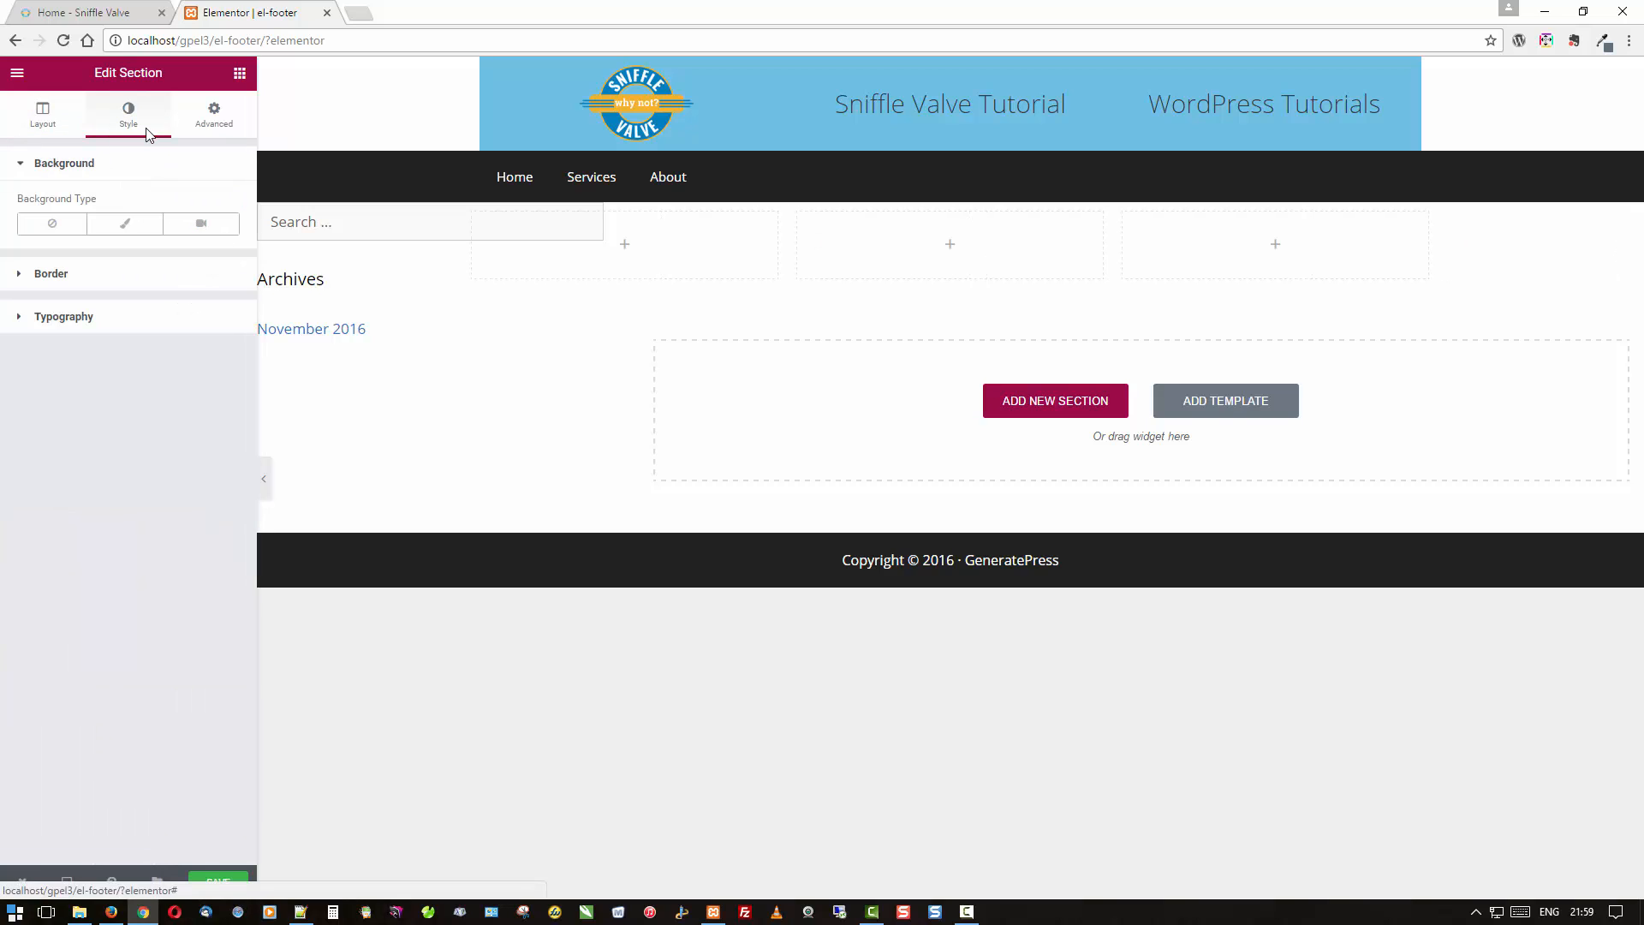
pyautogui.click(133, 225)
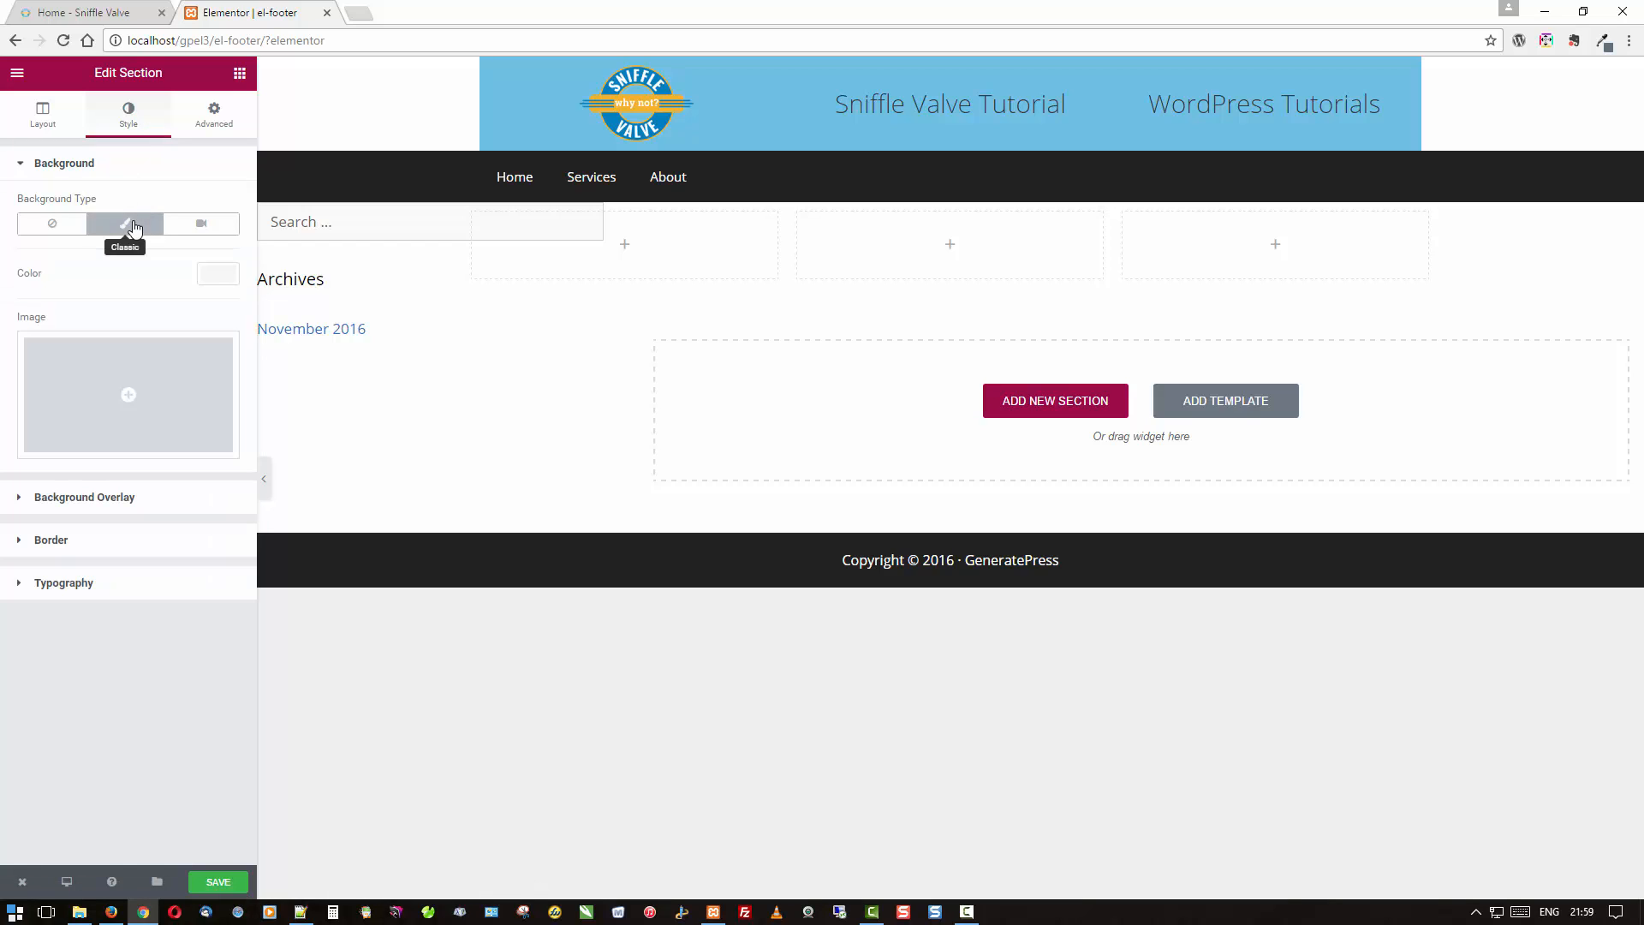
pyautogui.click(213, 274)
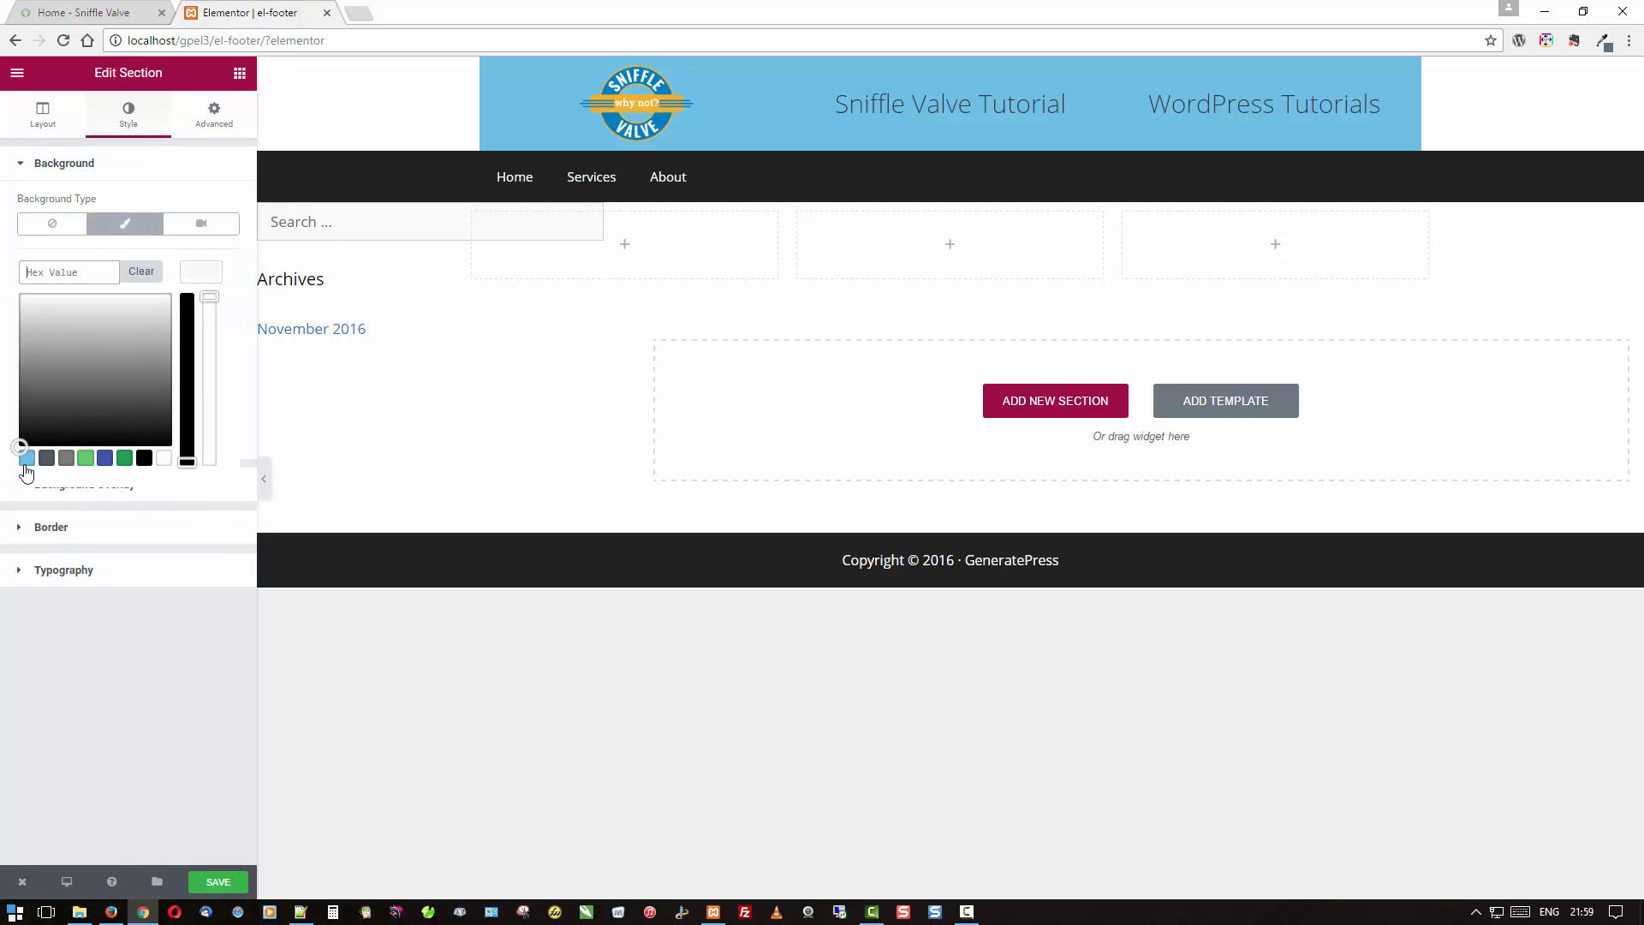
pyautogui.click(86, 459)
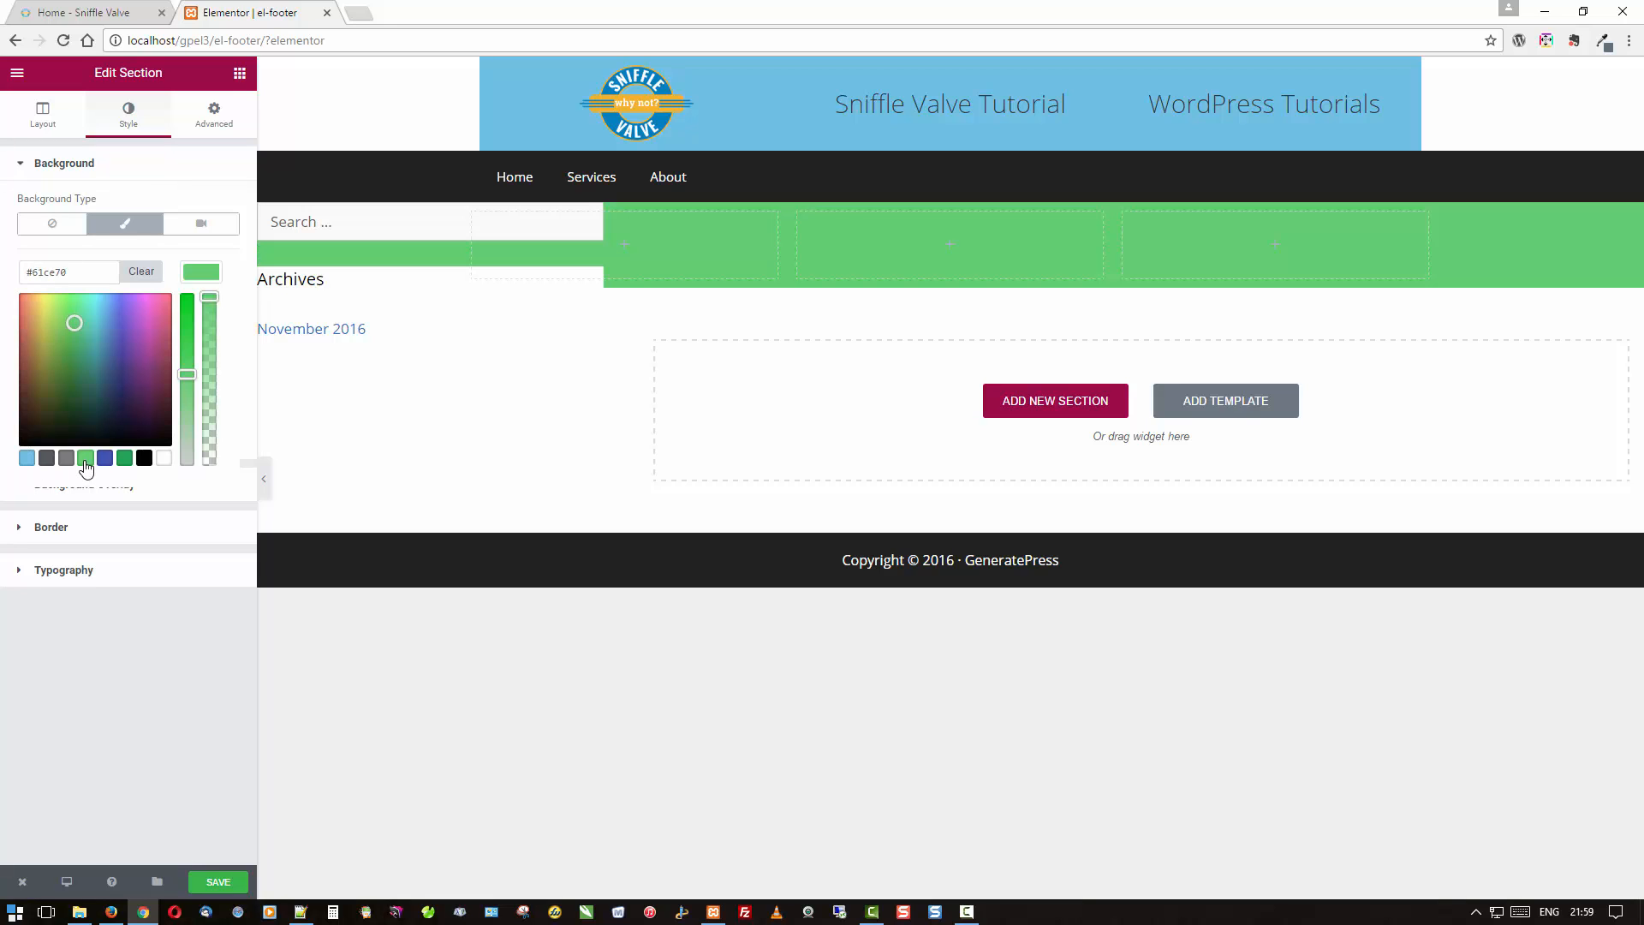
pyautogui.click(50, 118)
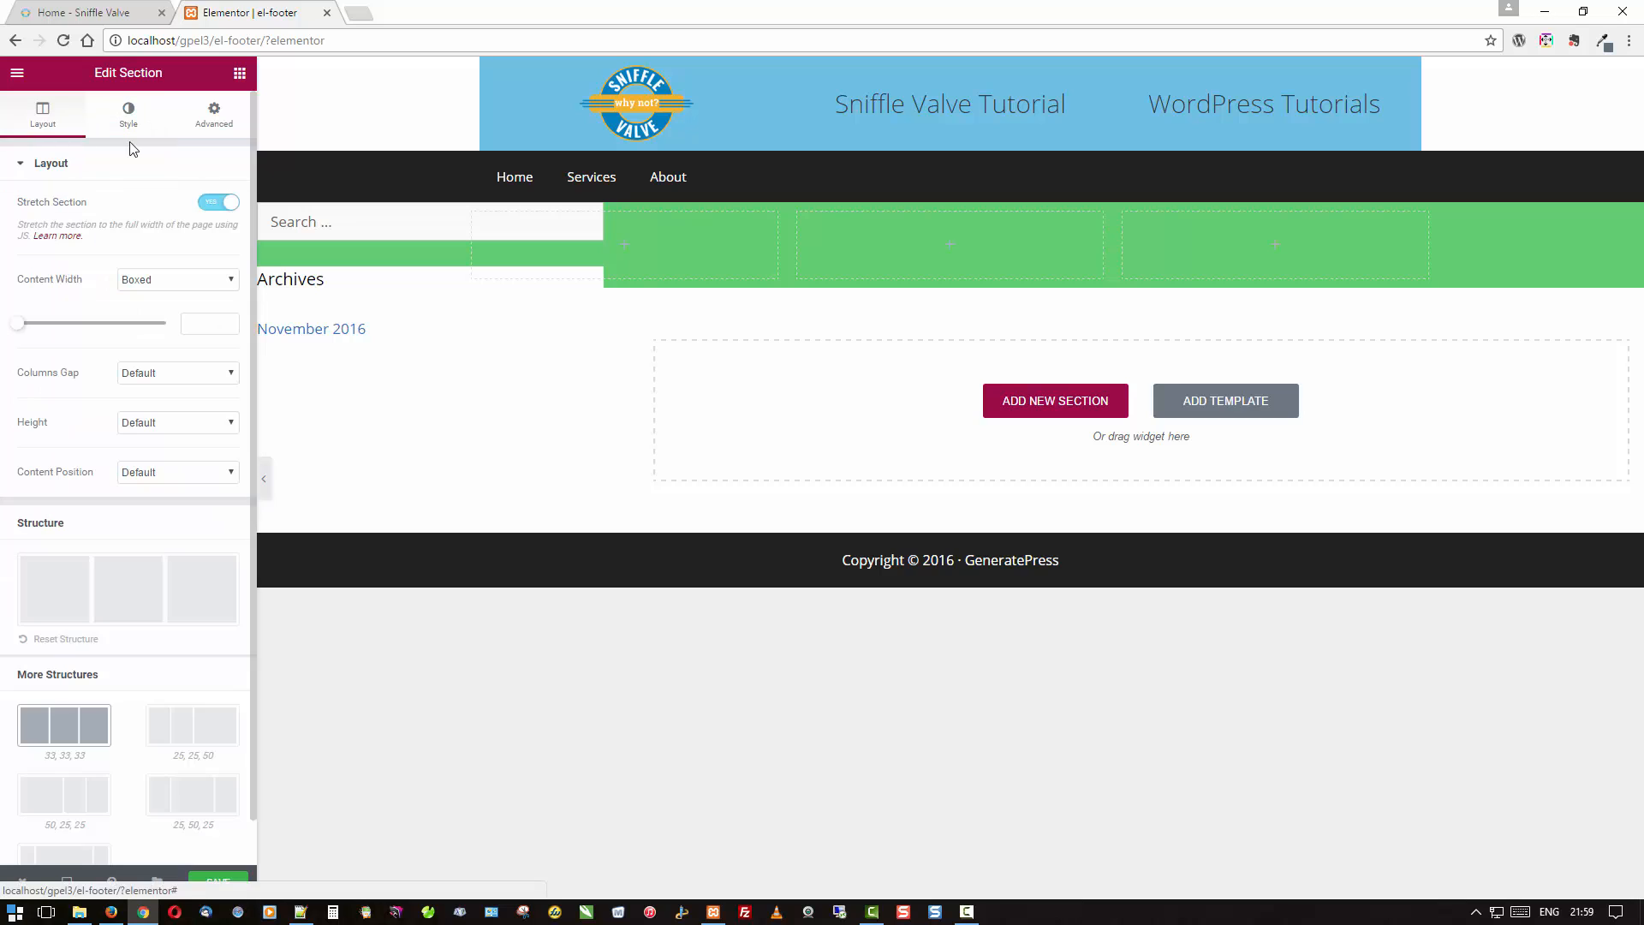
pyautogui.click(173, 472)
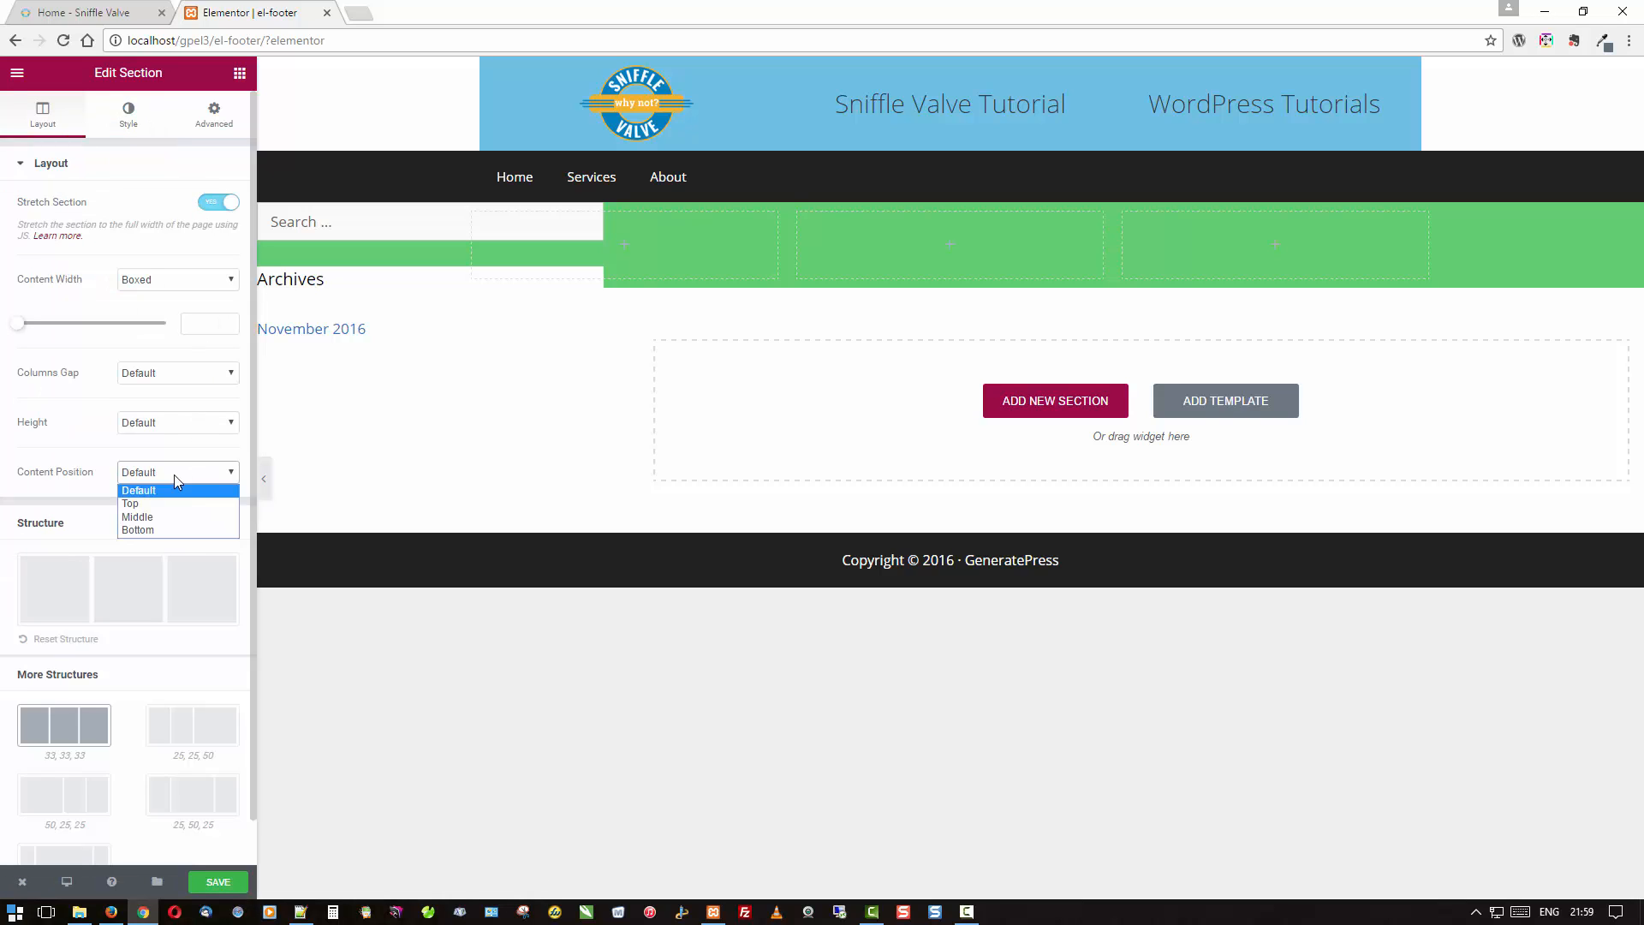
pyautogui.click(167, 517)
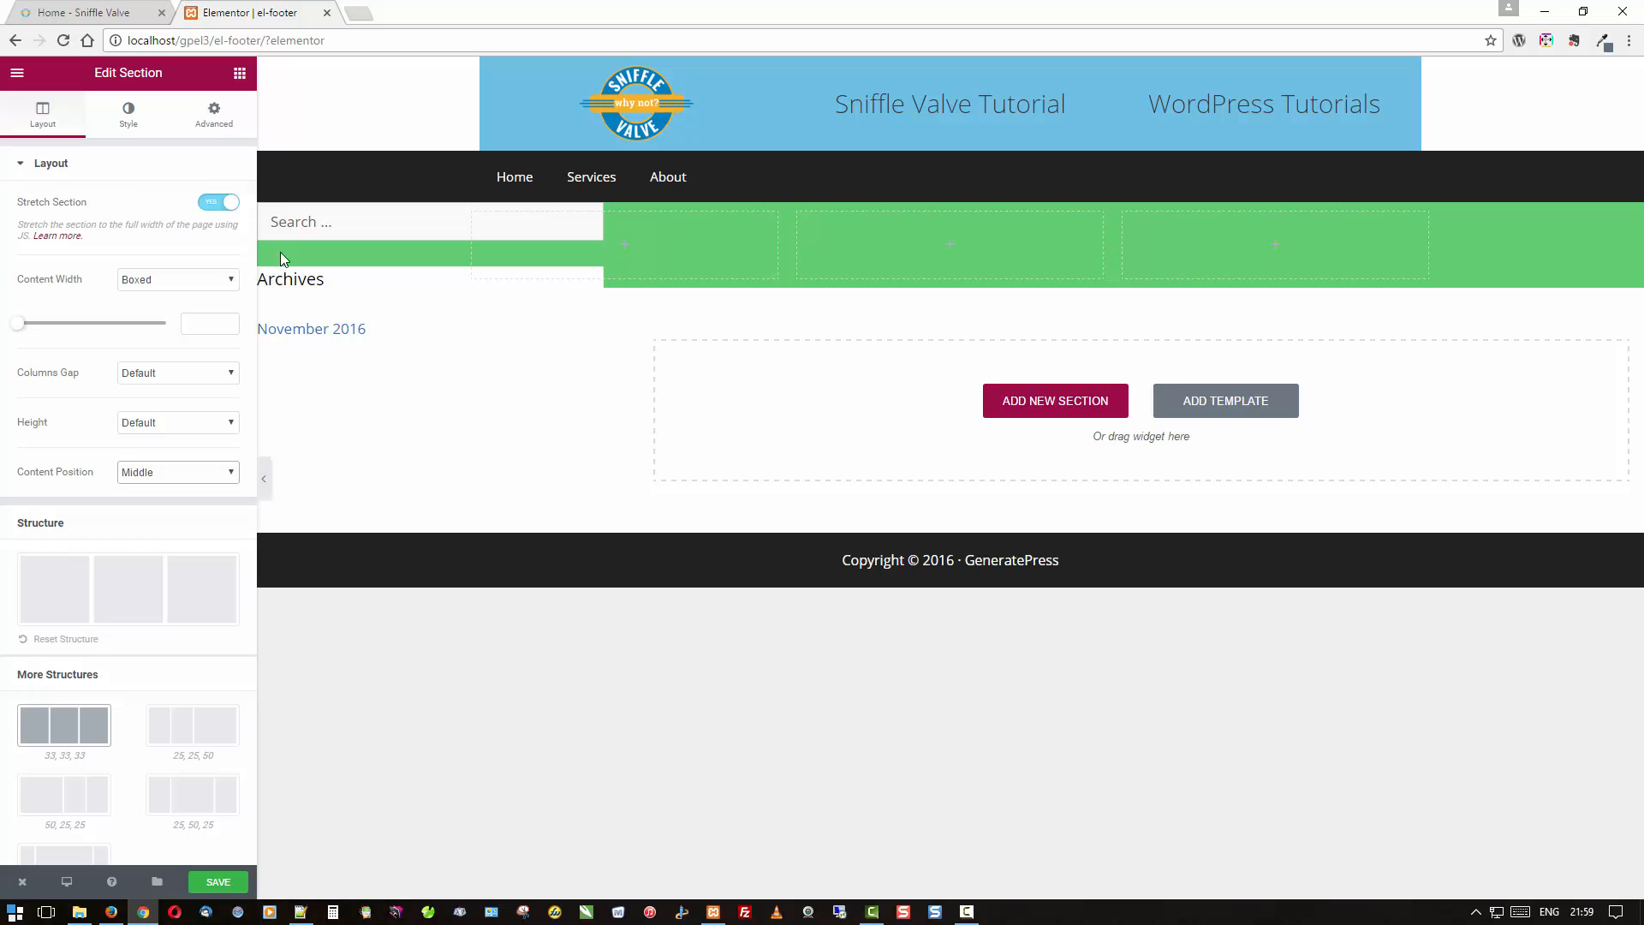
# Add a Text Editor widget to the first column and place duplicates of it in the second and third columns.
pyautogui.click(240, 74)
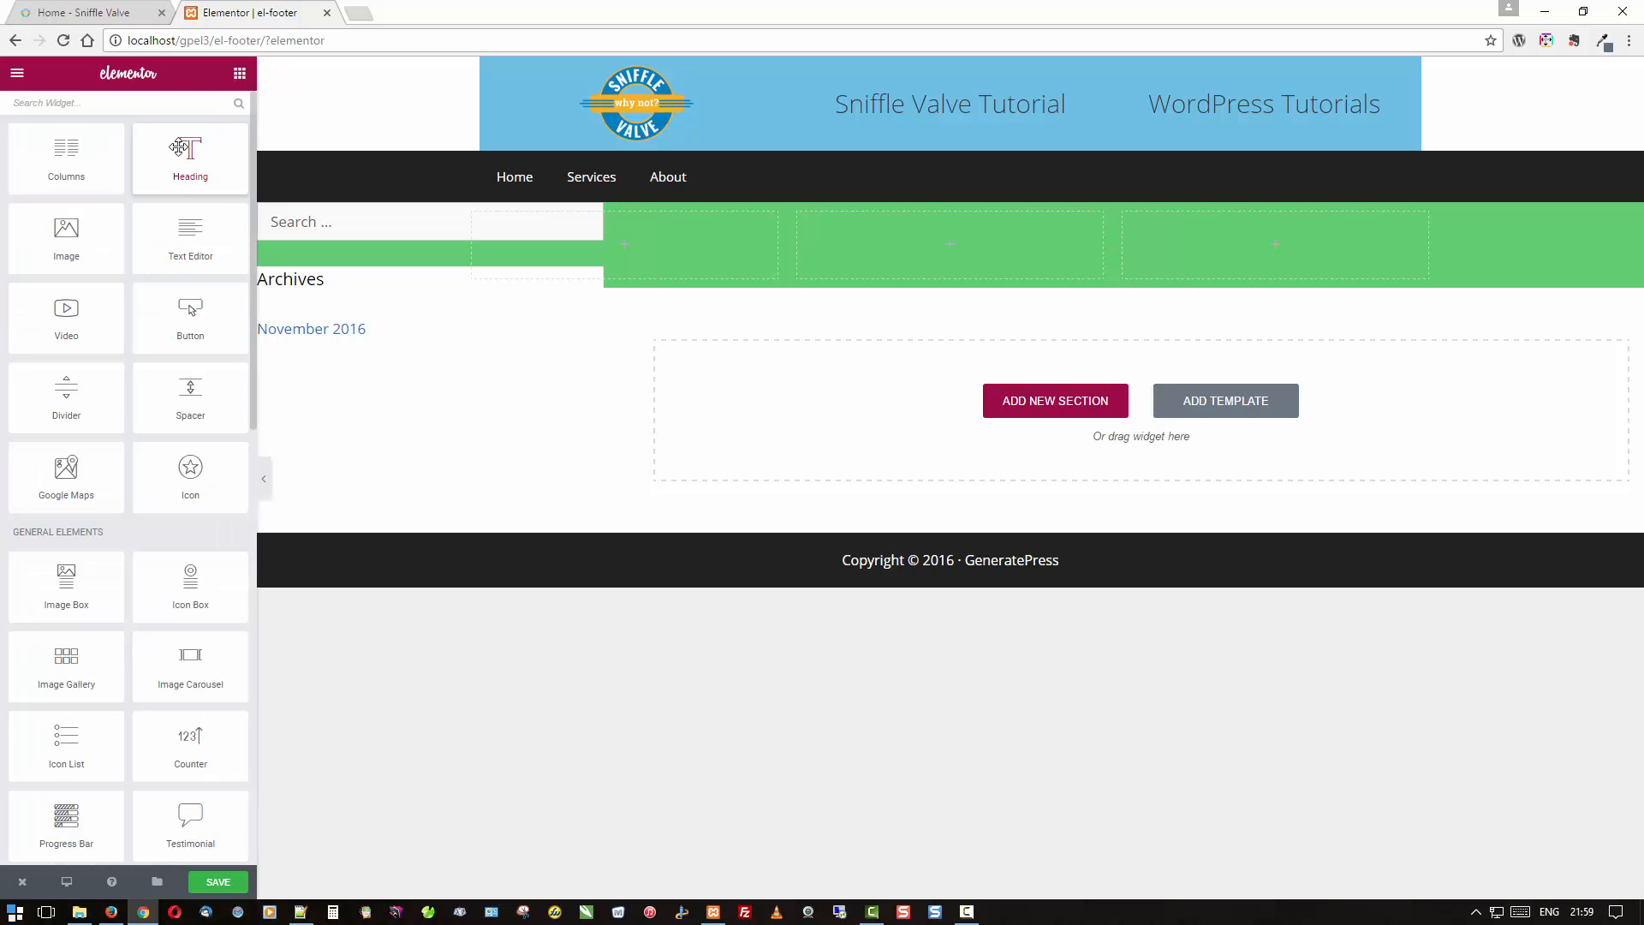
pyautogui.moveTo(177, 244); pyautogui.dragTo(606, 273)
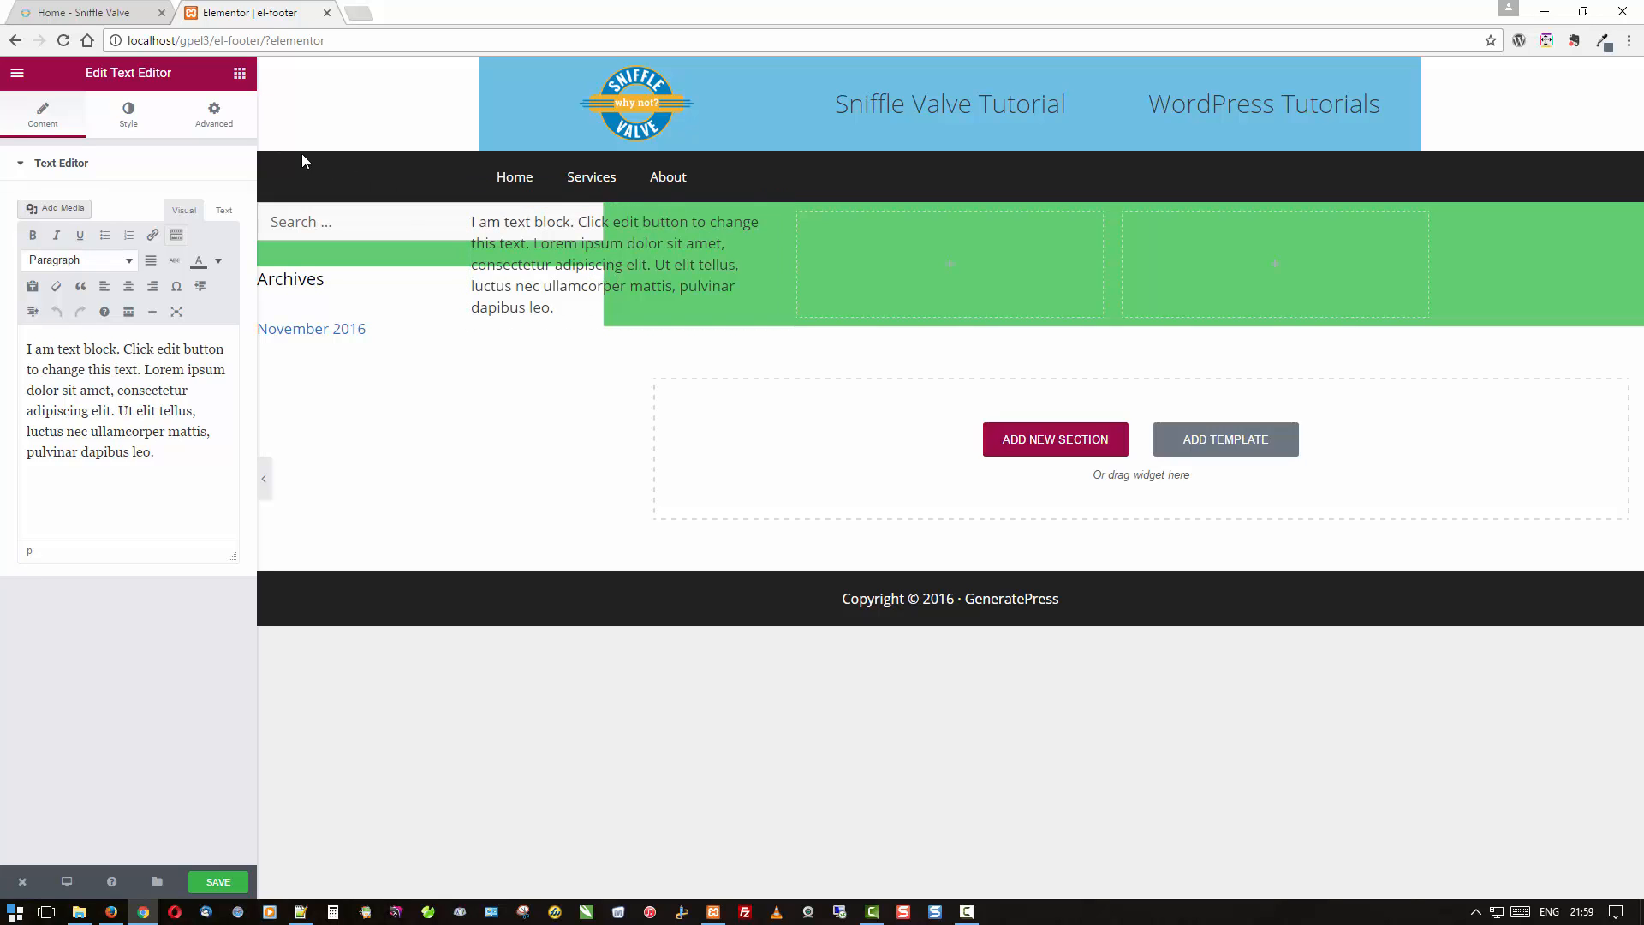
pyautogui.moveTo(746, 266)
pyautogui.click(743, 227)
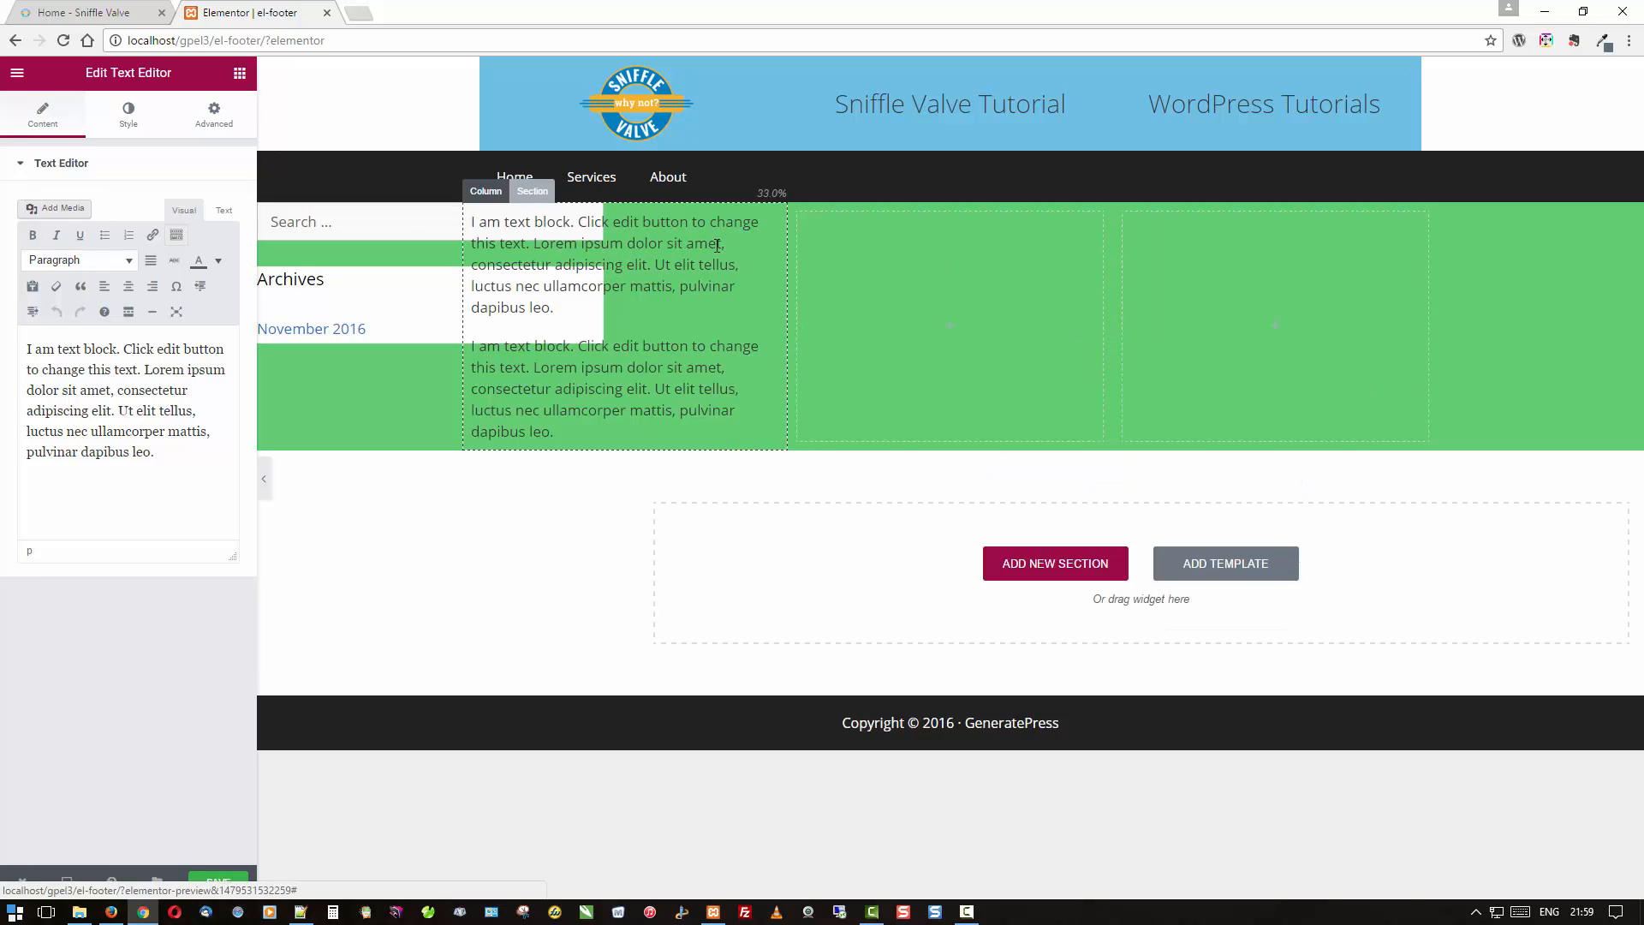
pyautogui.moveTo(736, 359); pyautogui.dragTo(945, 296)
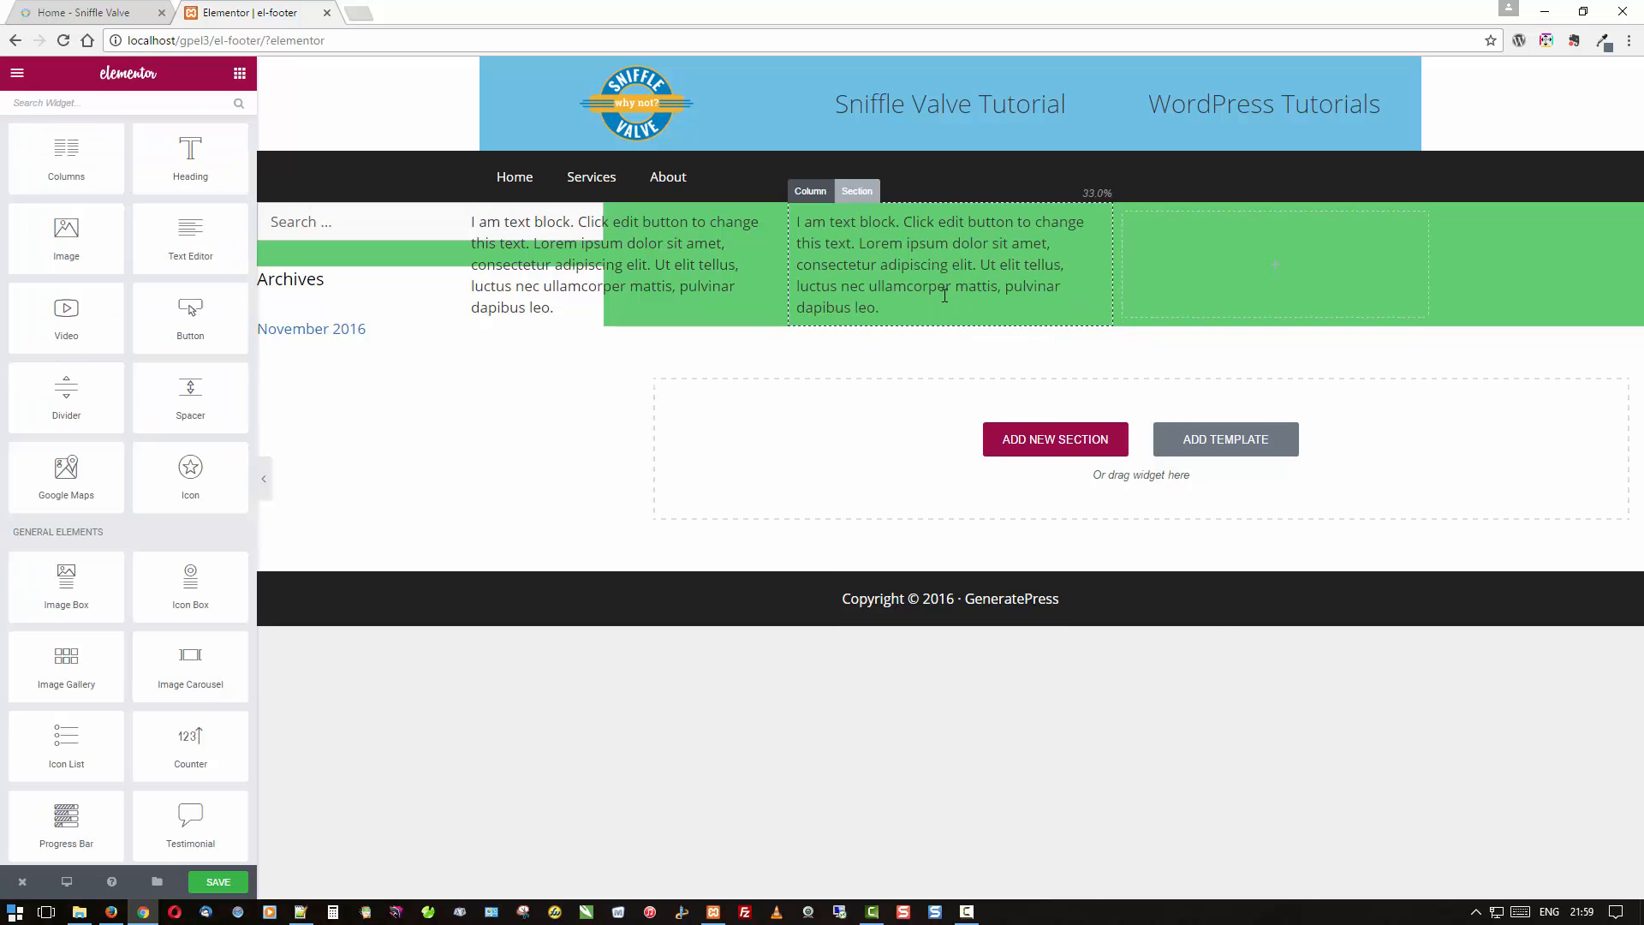
pyautogui.moveTo(917, 259)
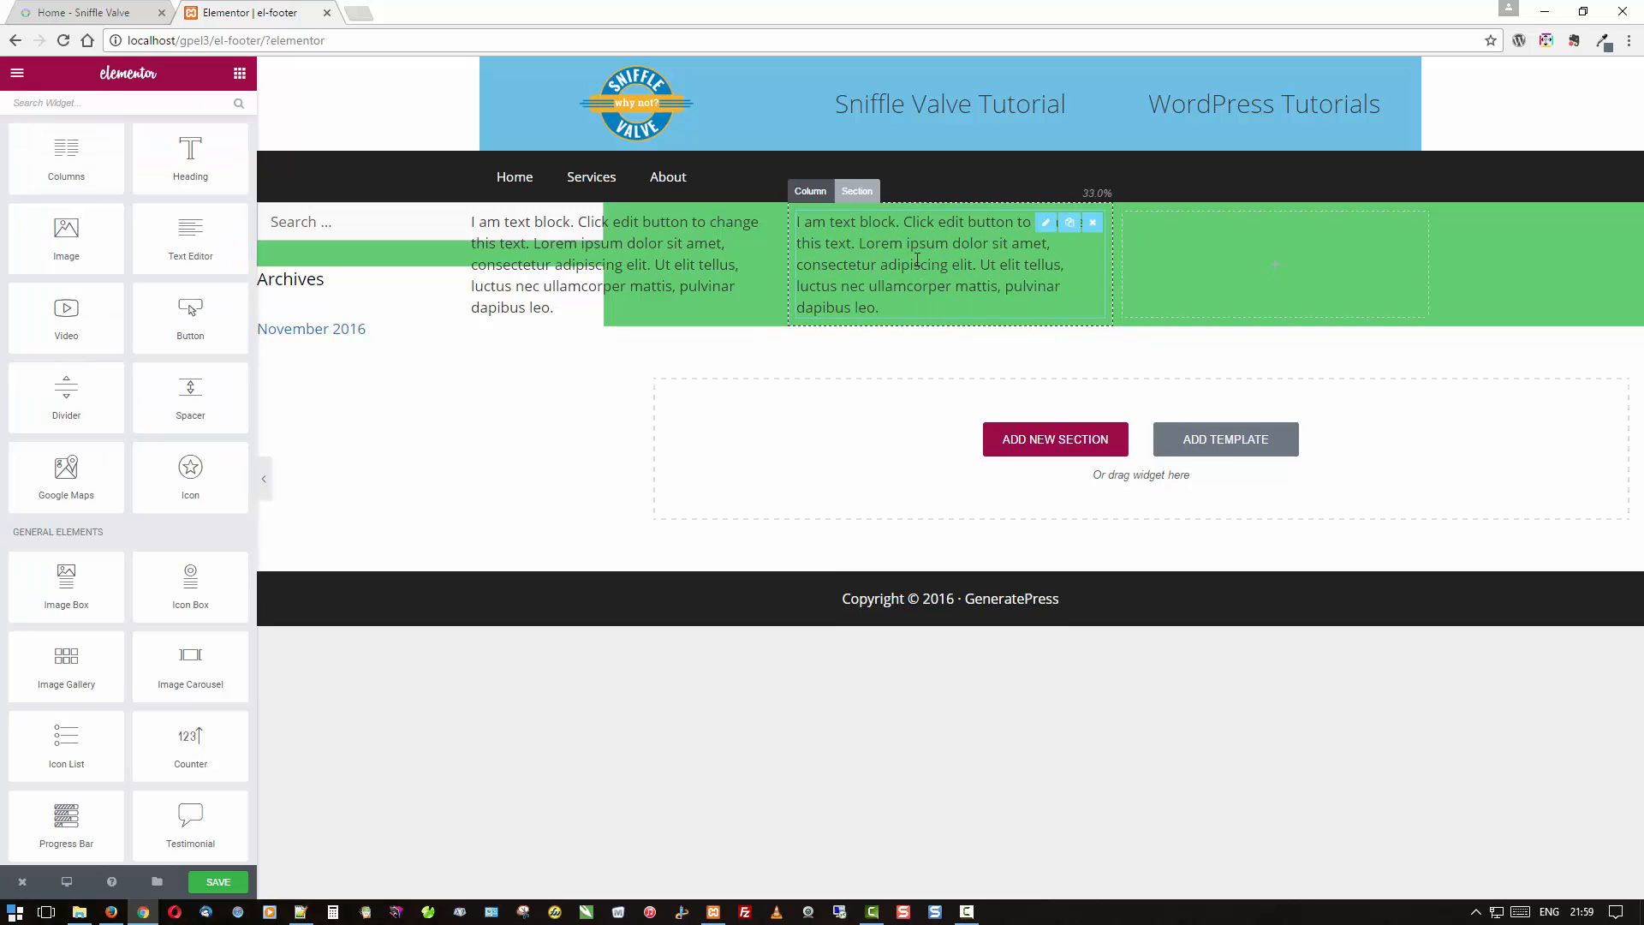
pyautogui.click(1070, 222)
pyautogui.moveTo(976, 343); pyautogui.dragTo(1267, 274)
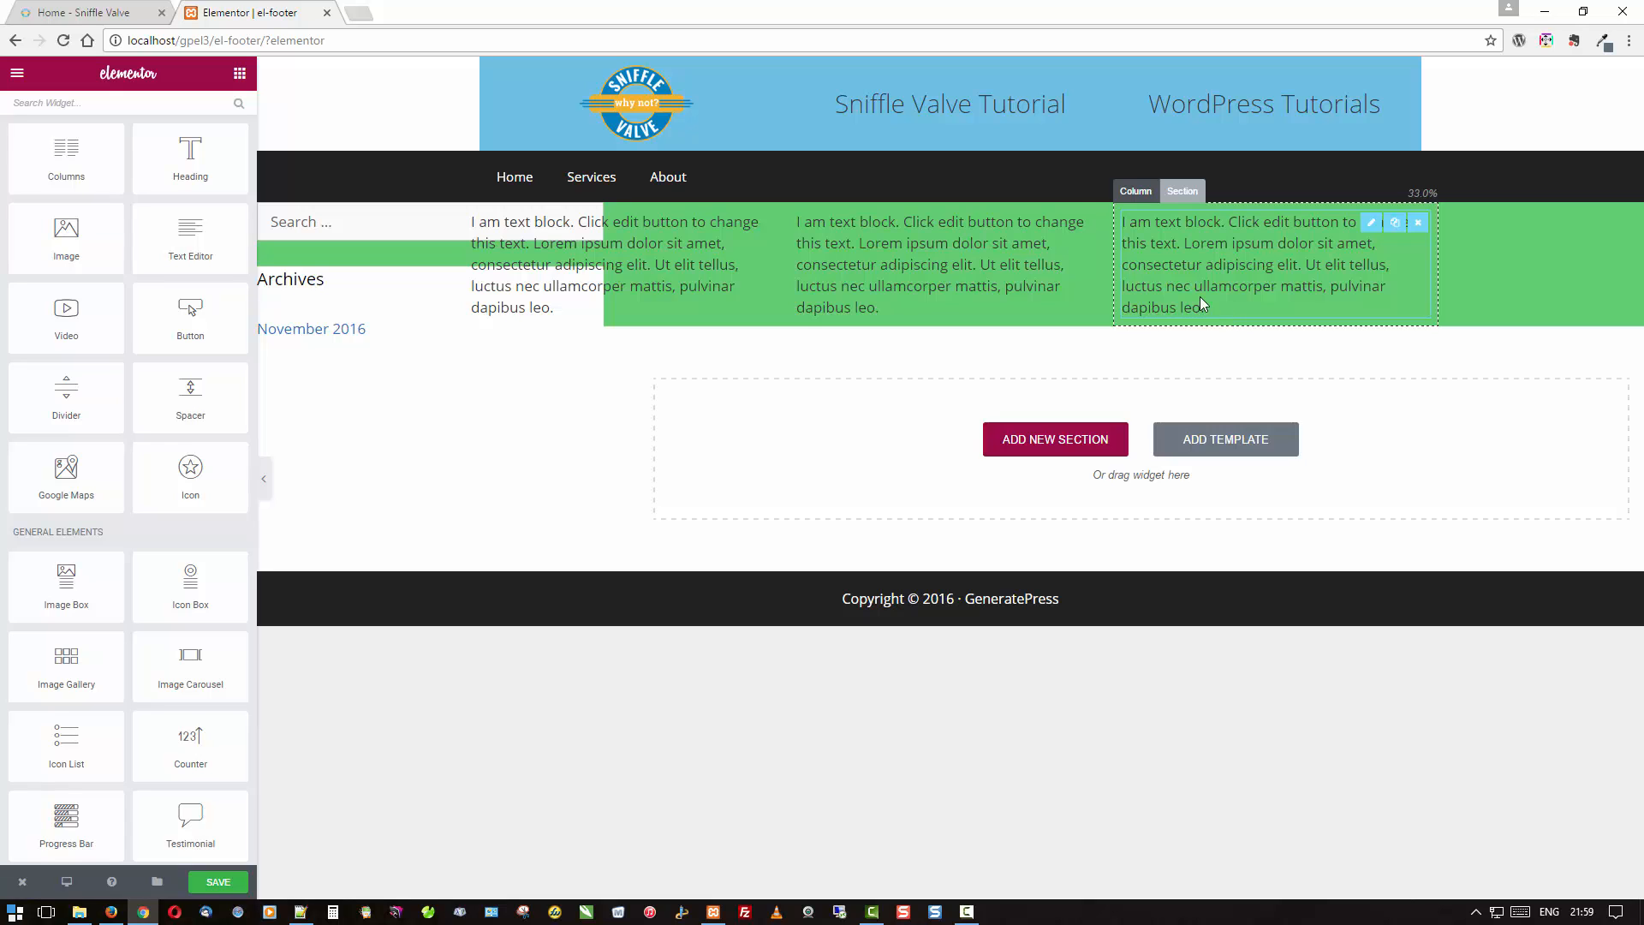
# Narrow the middle column to 32.6%, save the footer layout and return to the page's dashboard settings.
pyautogui.moveTo(1113, 286)
pyautogui.mouseDown()
pyautogui.moveTo(1062, 286)
pyautogui.moveTo(1110, 280)
pyautogui.mouseUp()
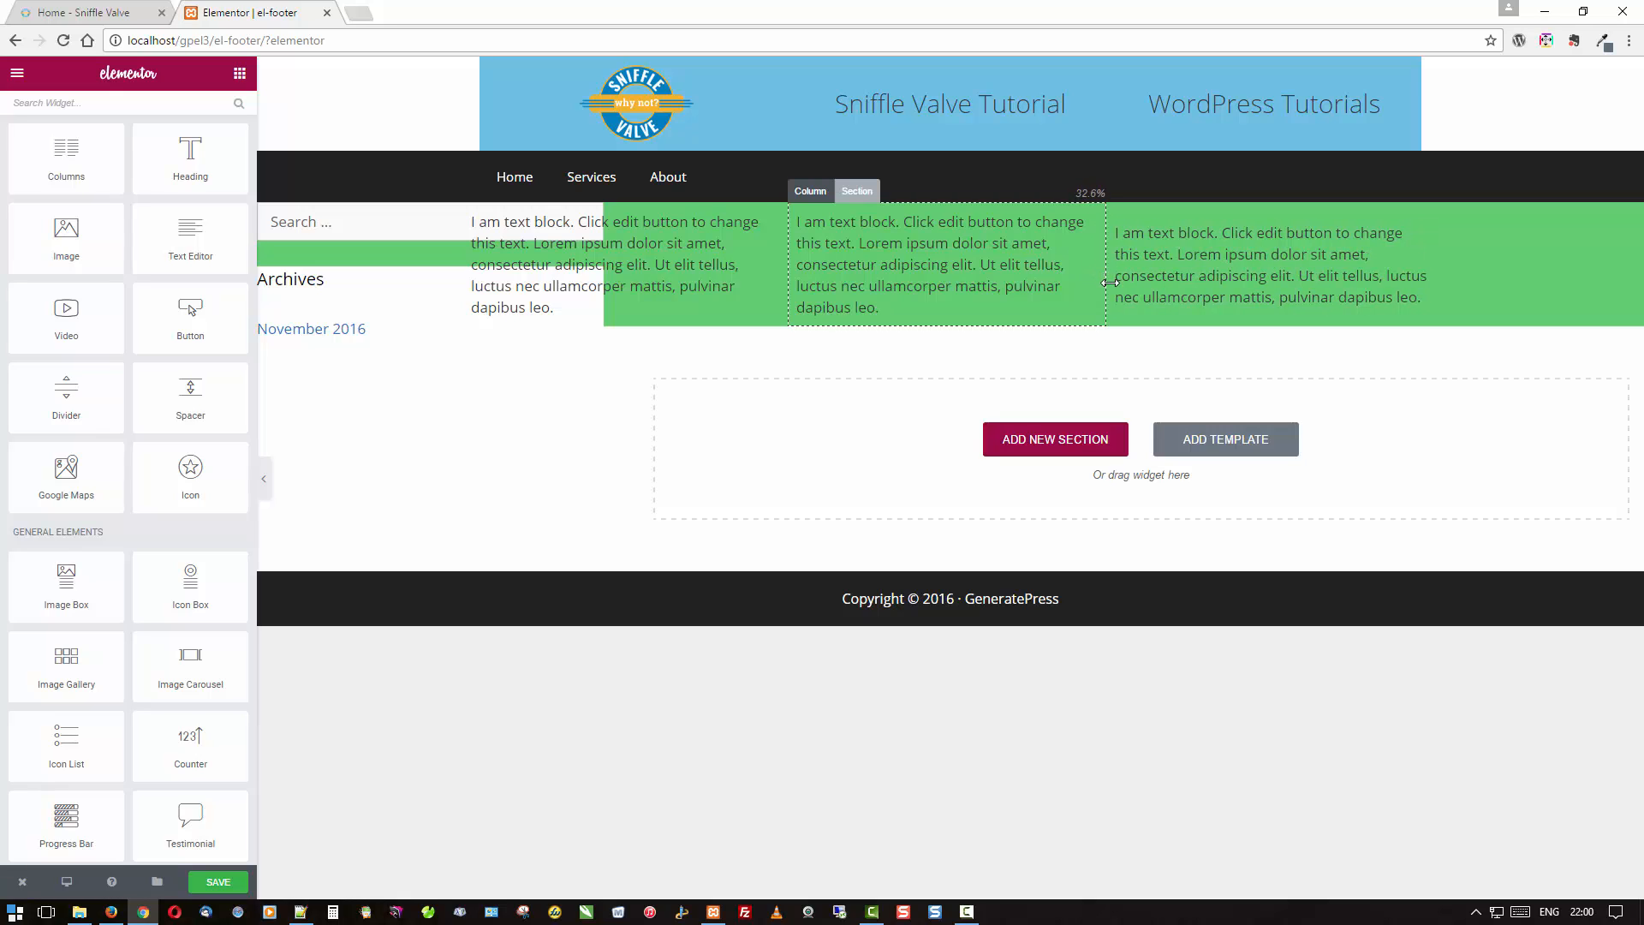
pyautogui.click(224, 886)
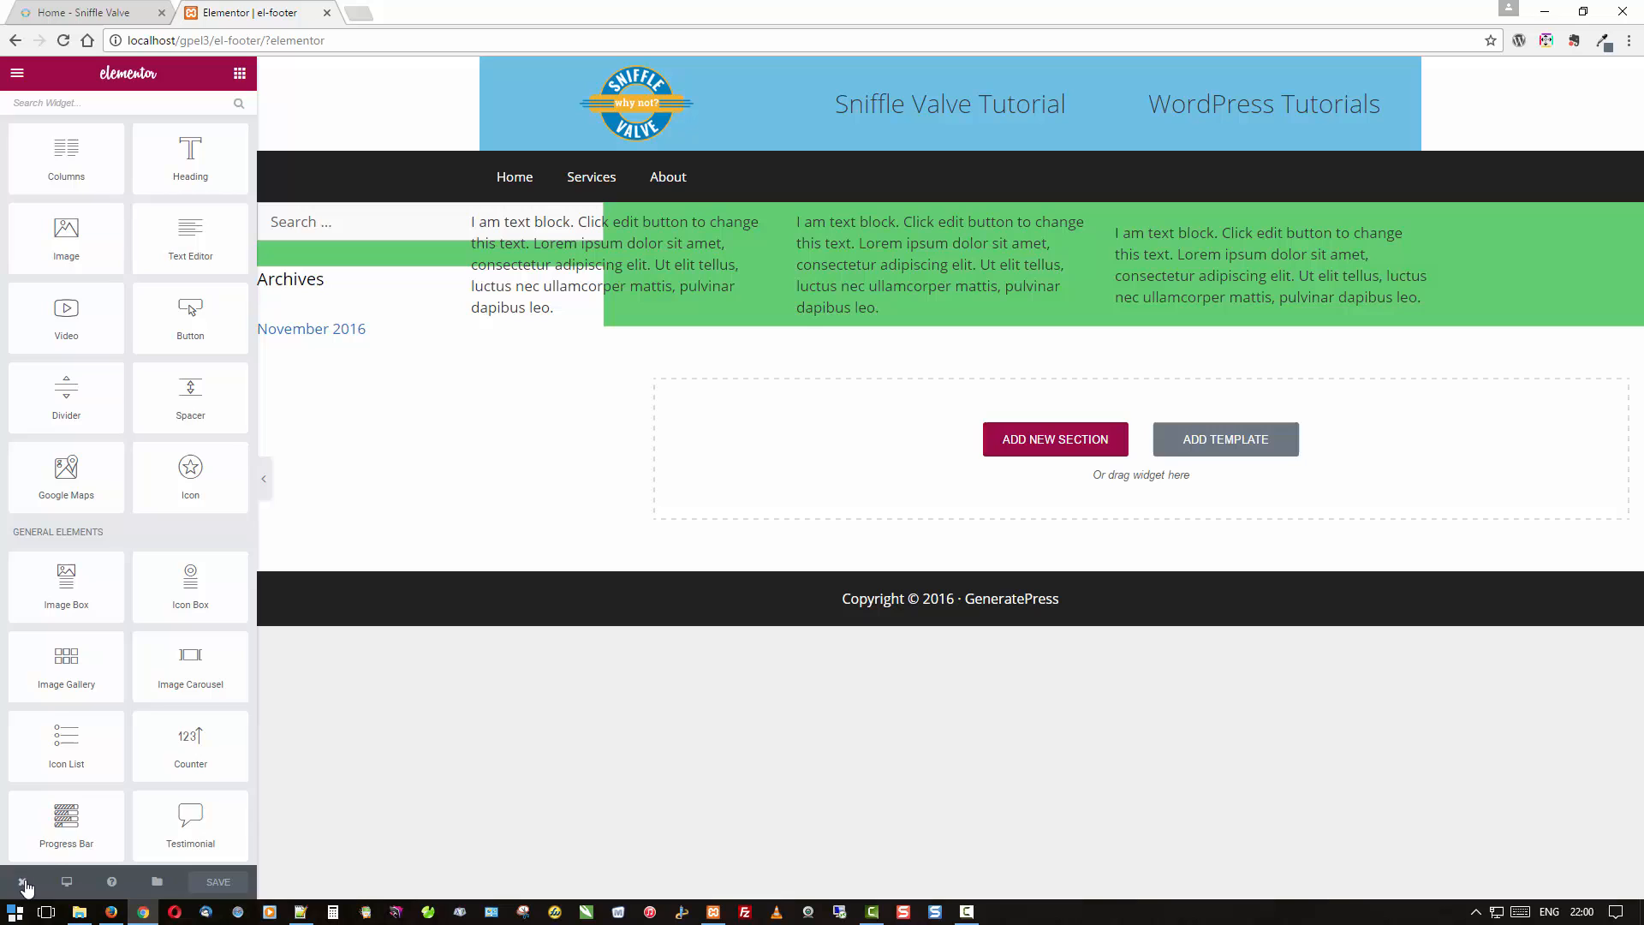
pyautogui.click(22, 882)
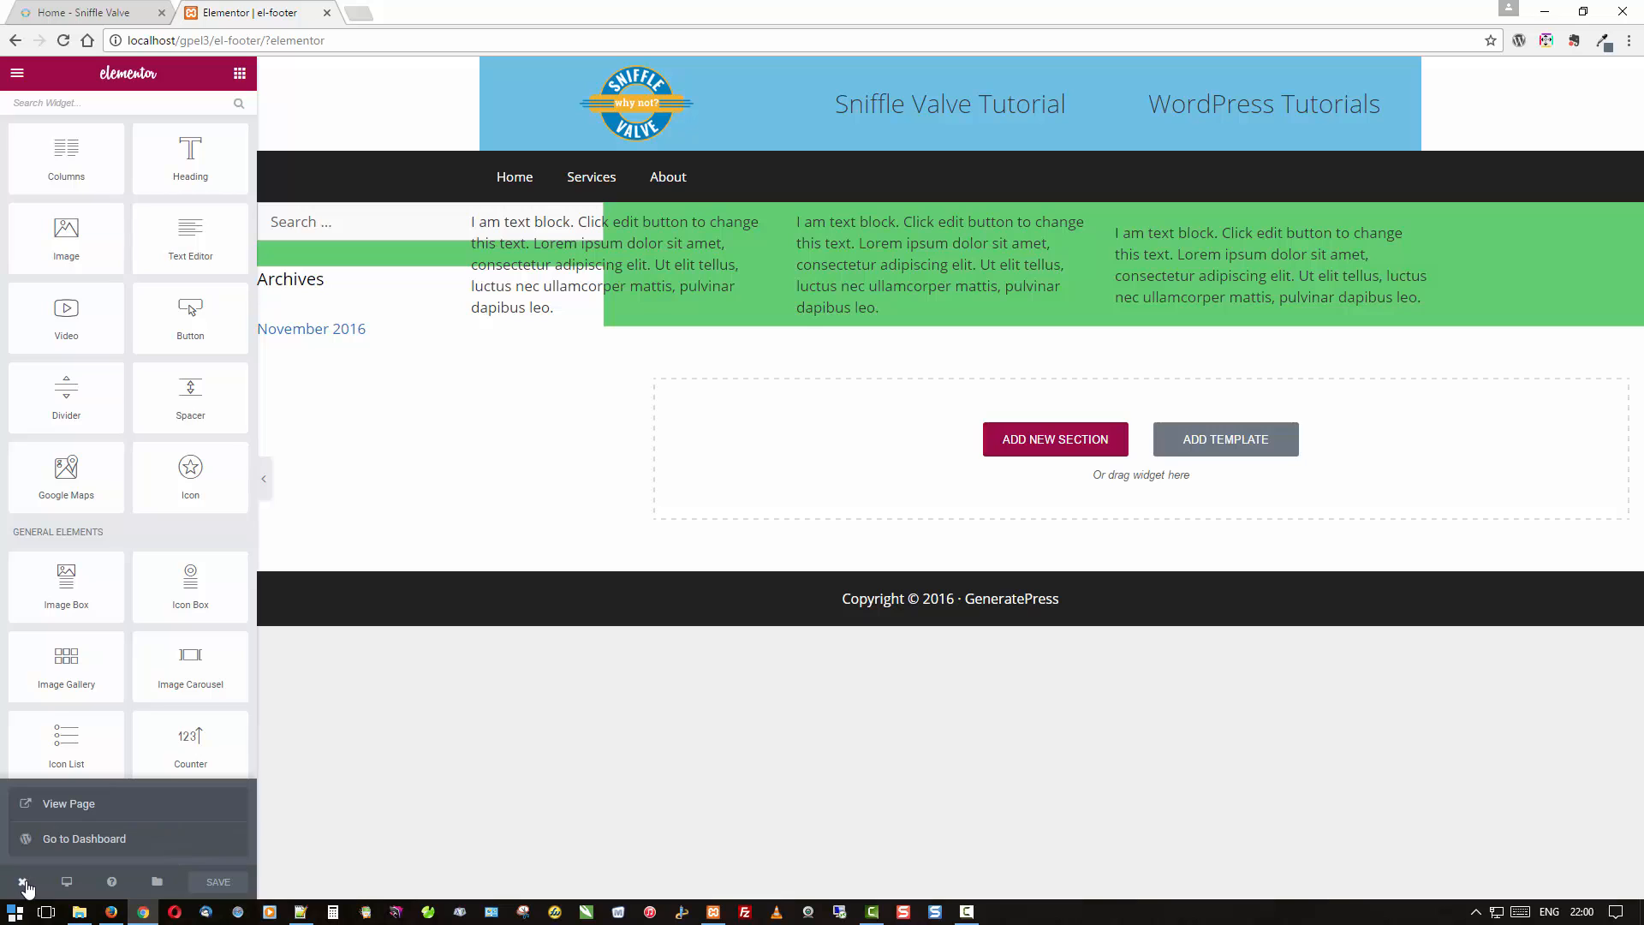
pyautogui.click(76, 841)
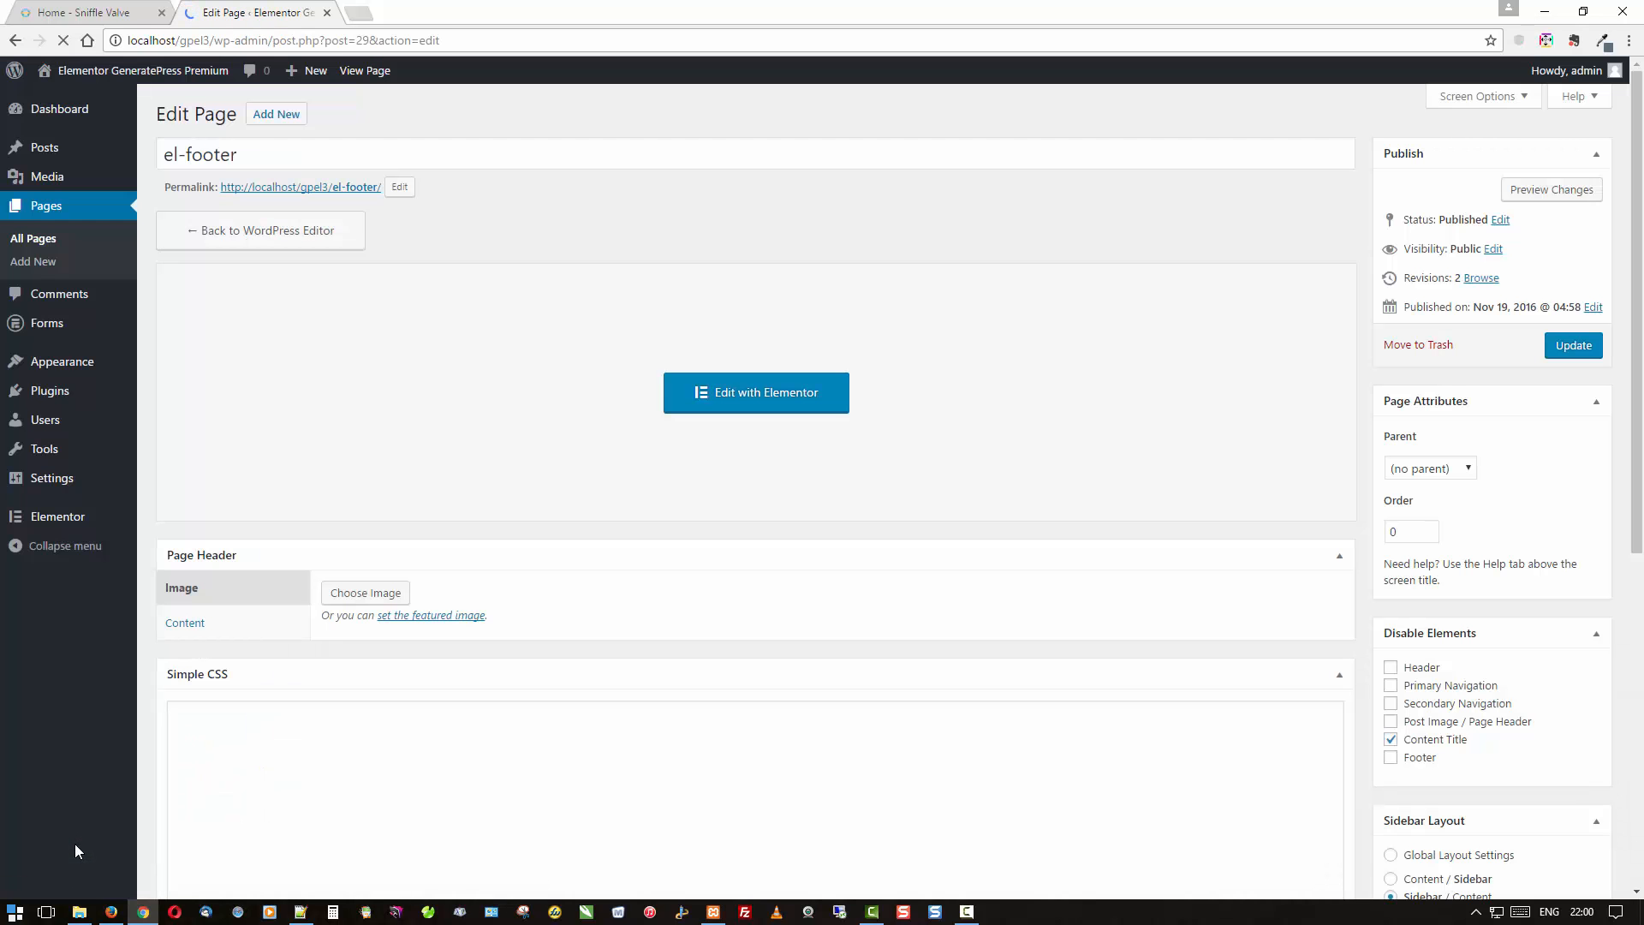
# Change the el-footer page's sidebar layout to Content (no sidebars) and update the page.
pyautogui.scroll(-3, 1023, 755)
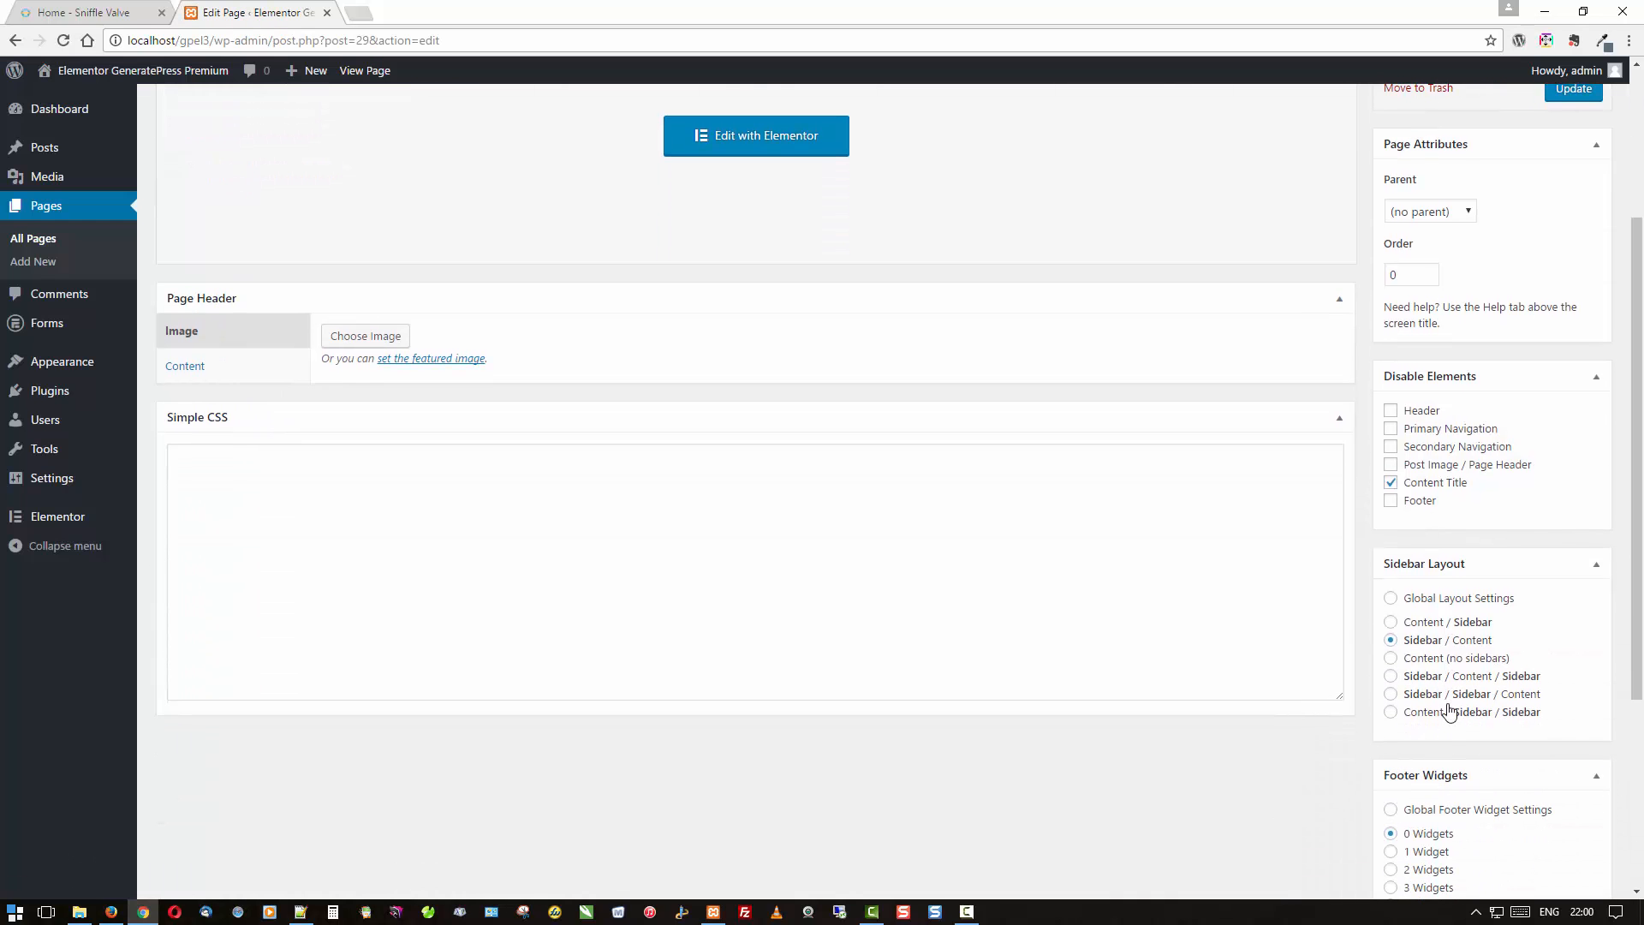
pyautogui.click(1390, 664)
pyautogui.scroll(3, 1233, 686)
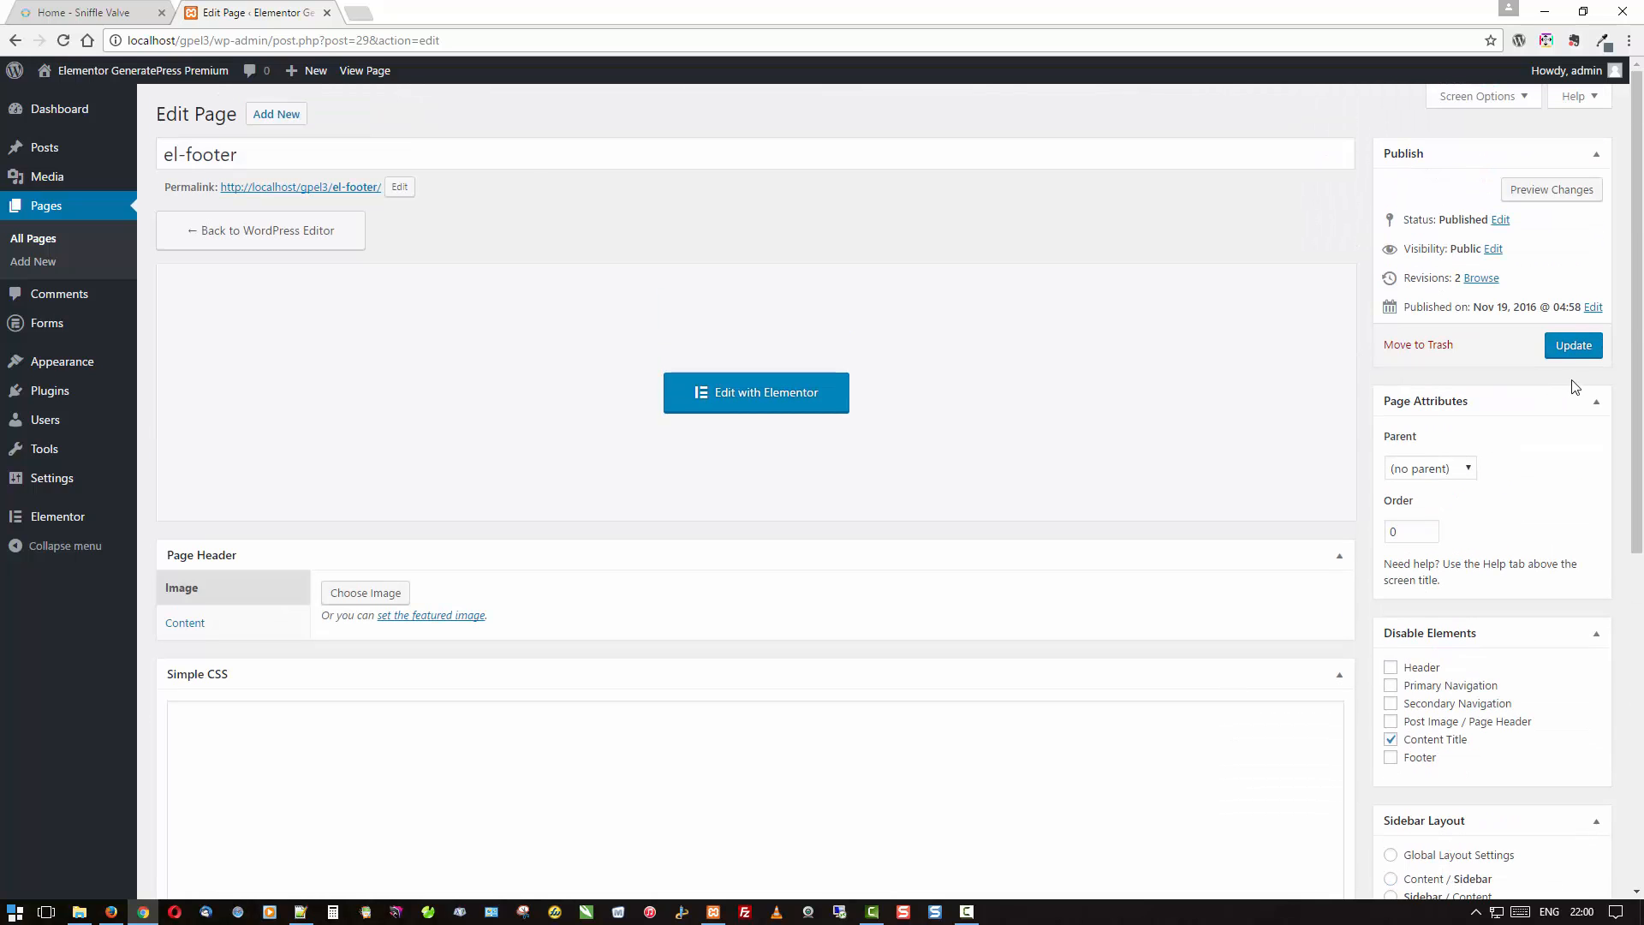
pyautogui.click(1584, 350)
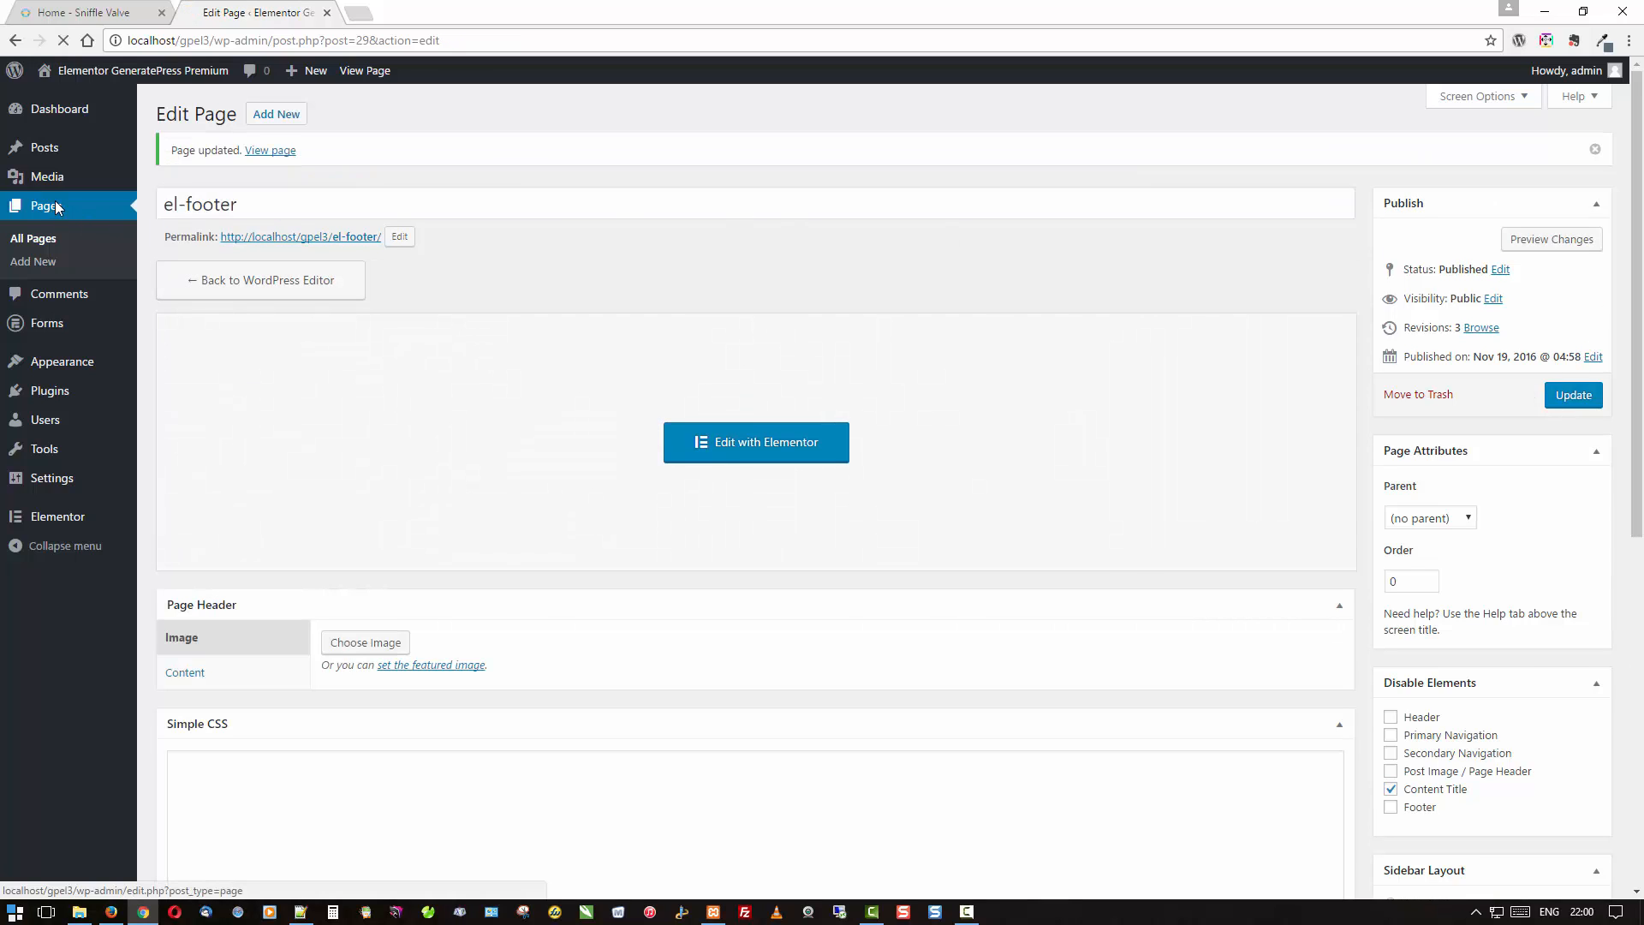
# Look up the el-footer page's ID in the page list and copy the Before Header Content shortcode from GP Hooks.
pyautogui.click(57, 208)
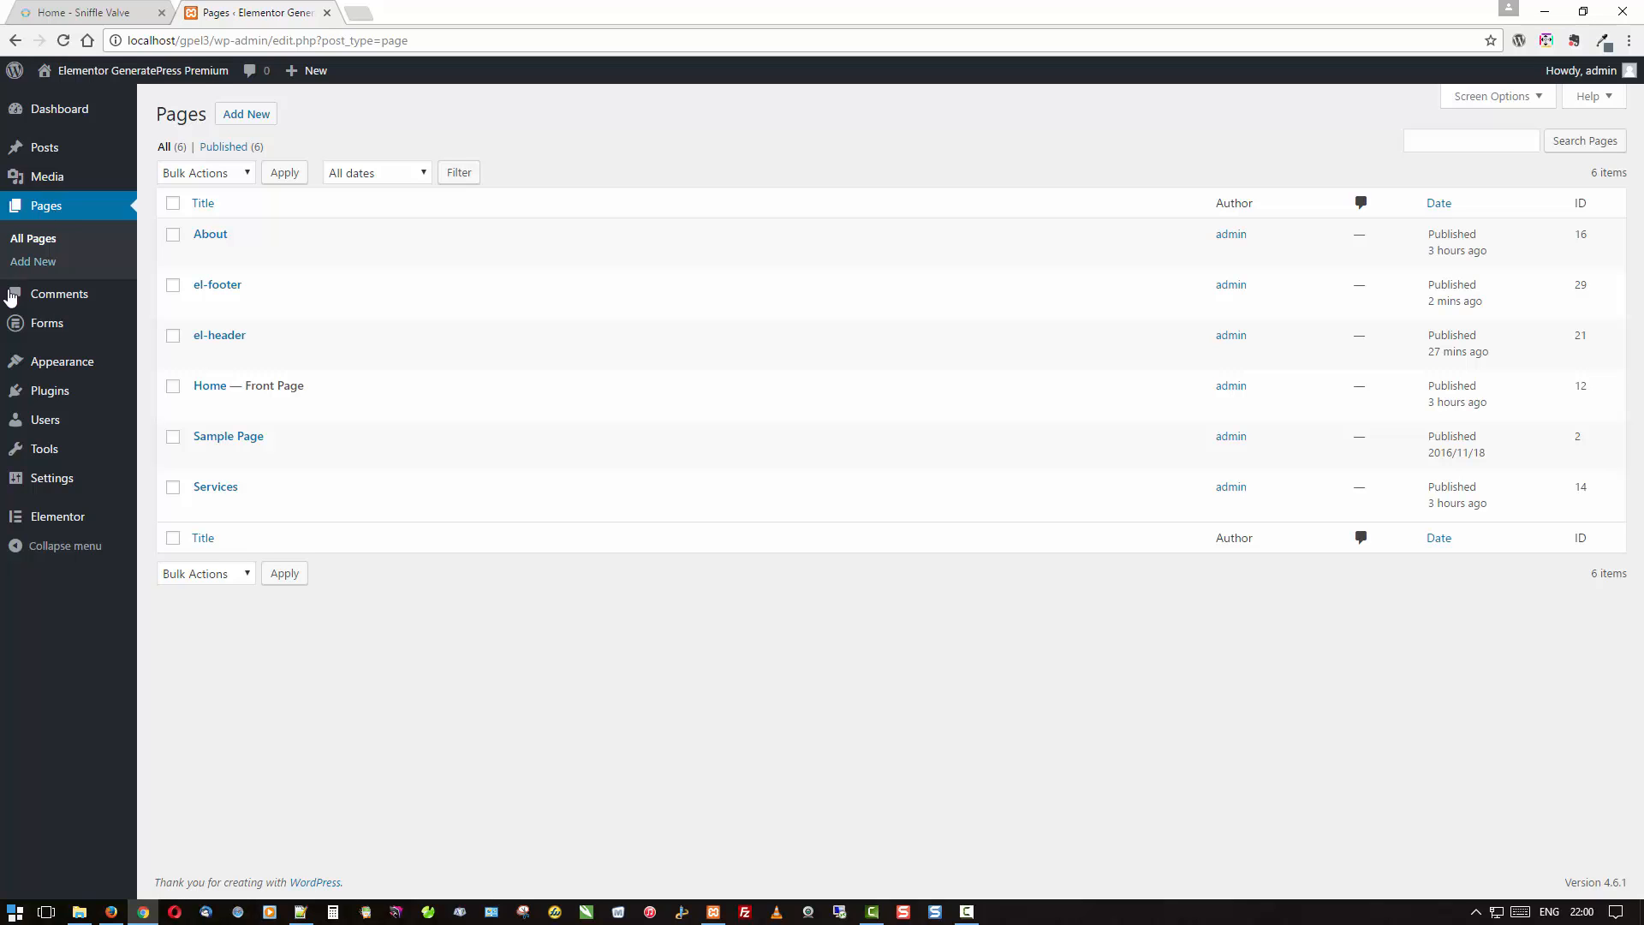
pyautogui.click(56, 368)
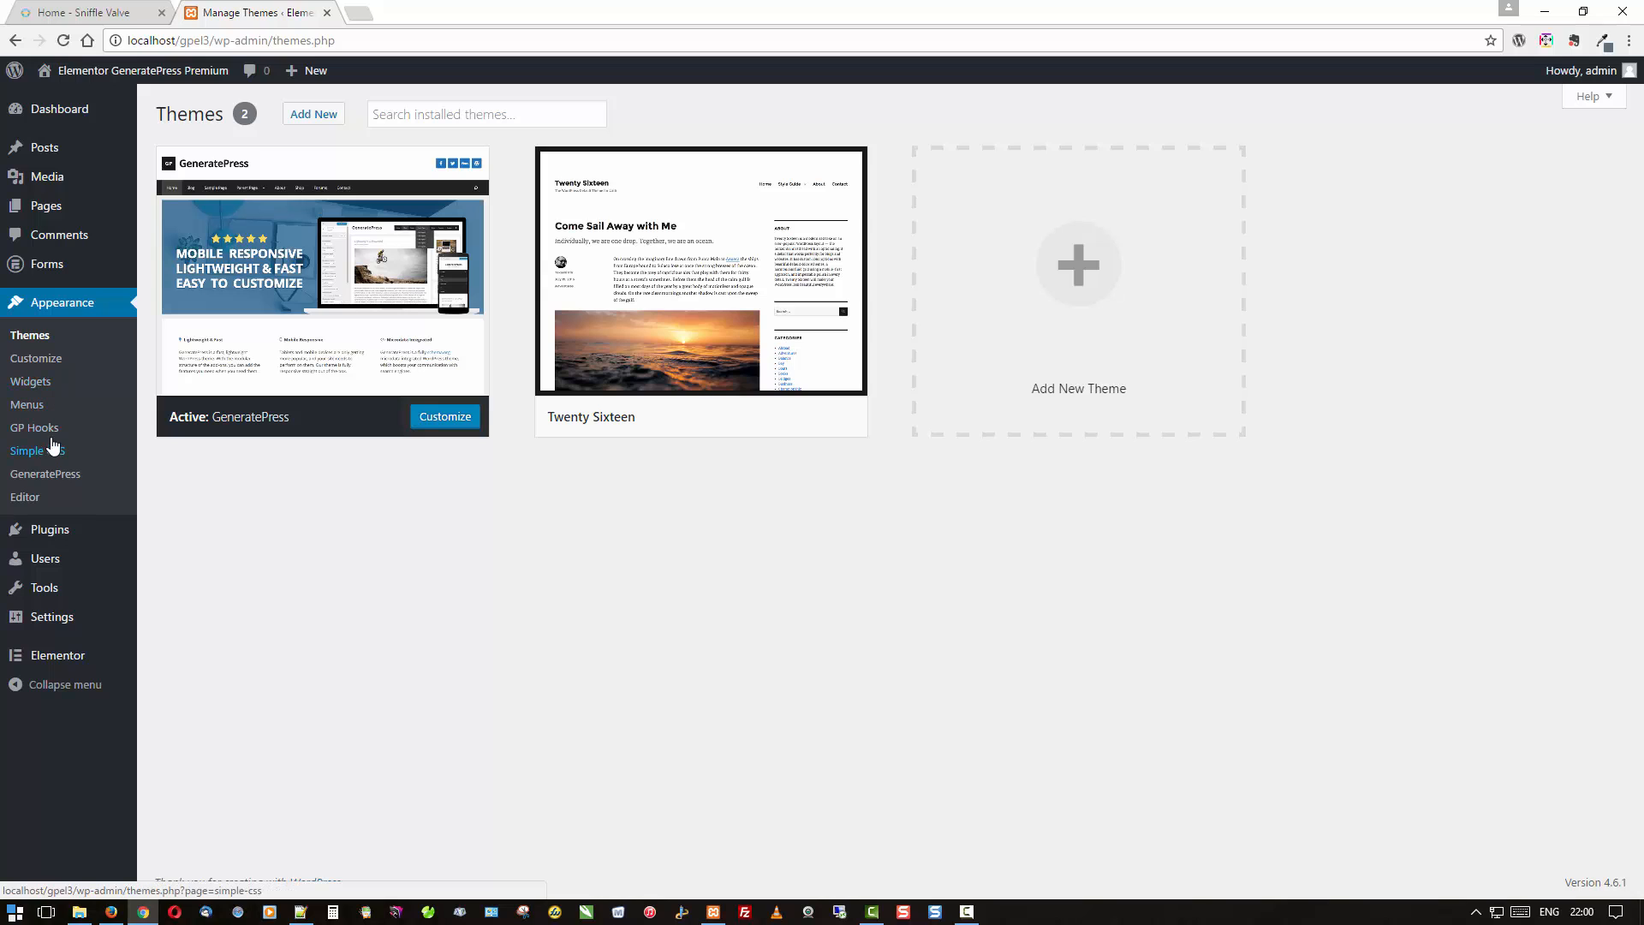
pyautogui.click(48, 428)
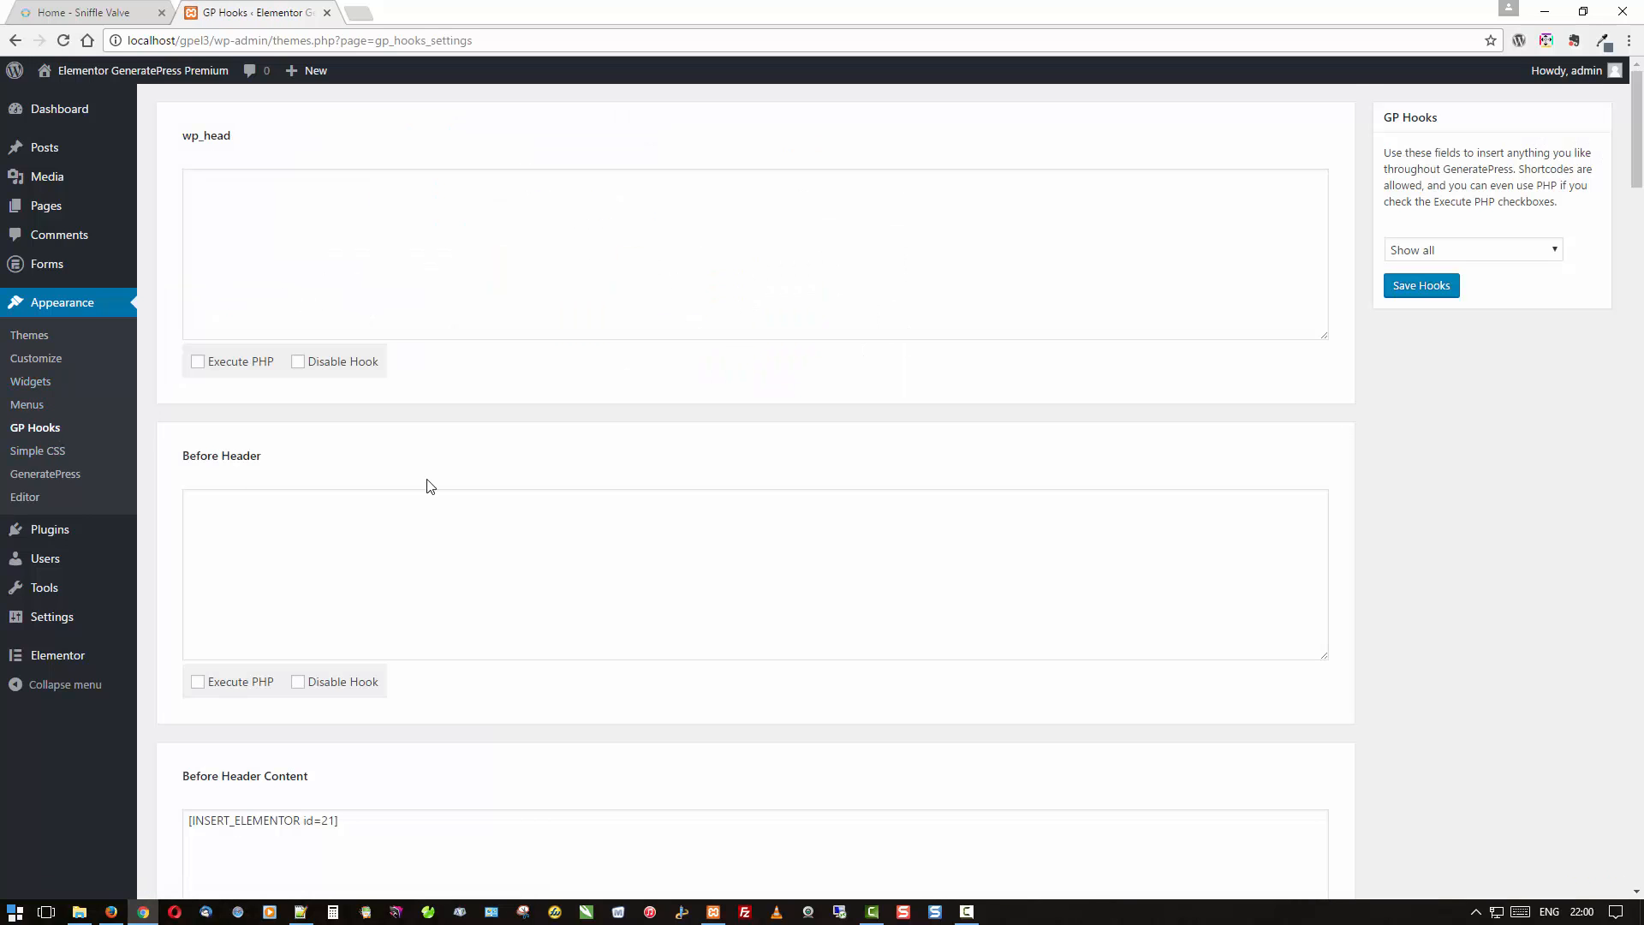
pyautogui.scroll(-5, 428, 480)
pyautogui.click(369, 393)
pyautogui.moveTo(369, 393); pyautogui.dragTo(151, 390)
pyautogui.hotkey('ctrl', 'c')
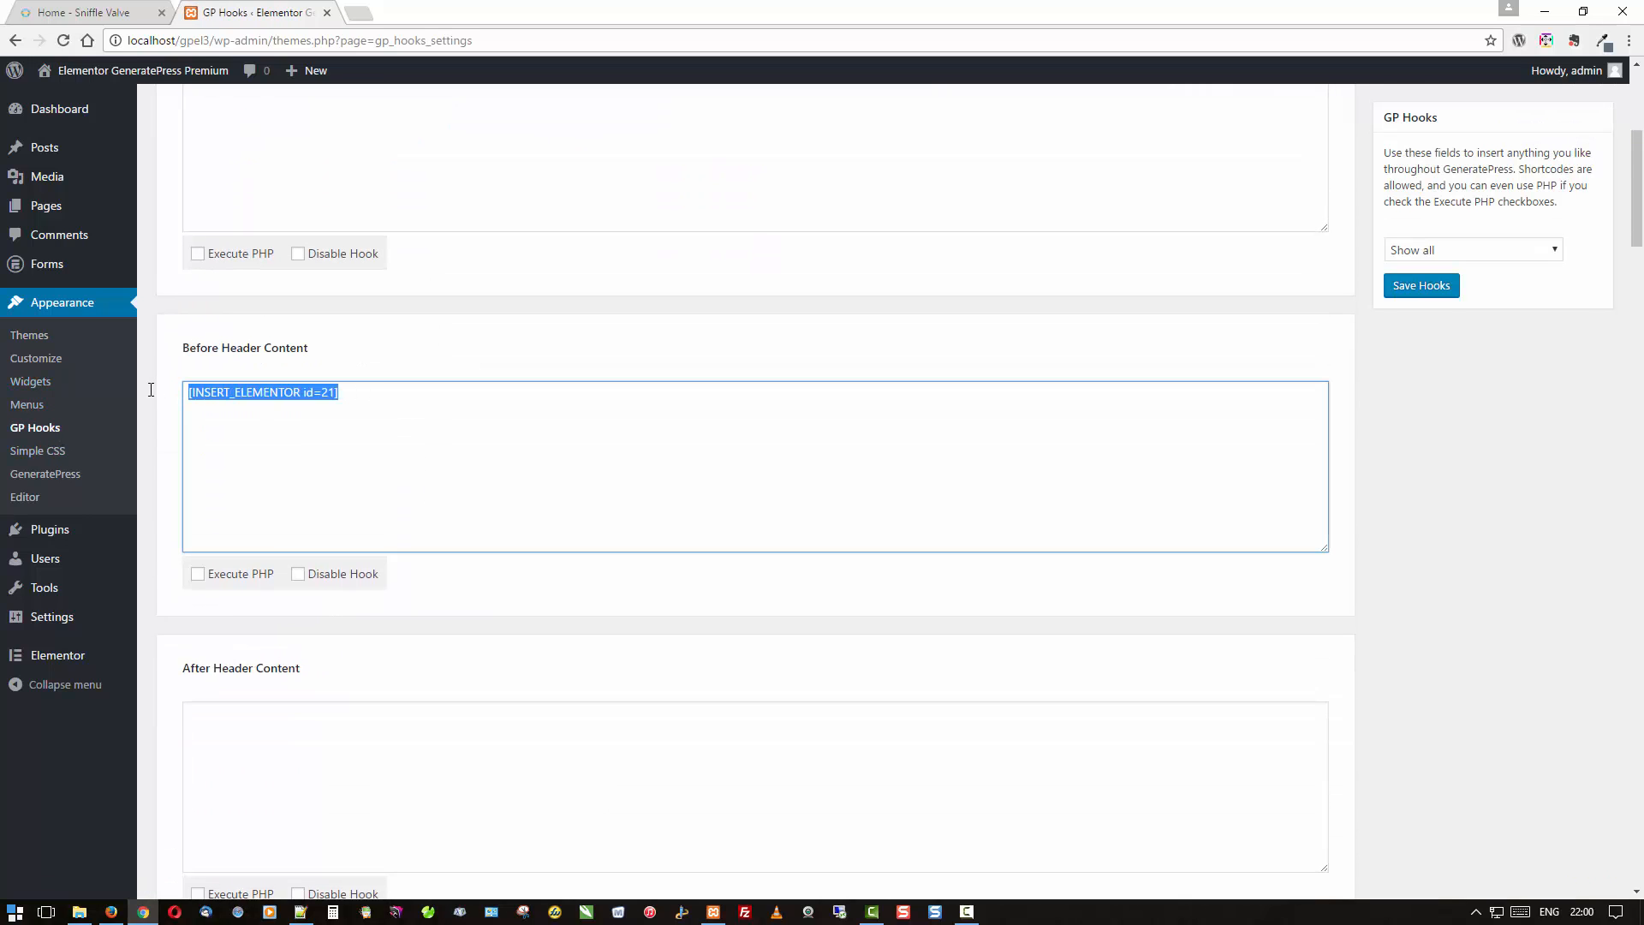
# Insert the shortcode [INSERT_ELEMENTOR id=29] in the Before Footer Content hook and save the hooks.
pyautogui.scroll(-8, 587, 631)
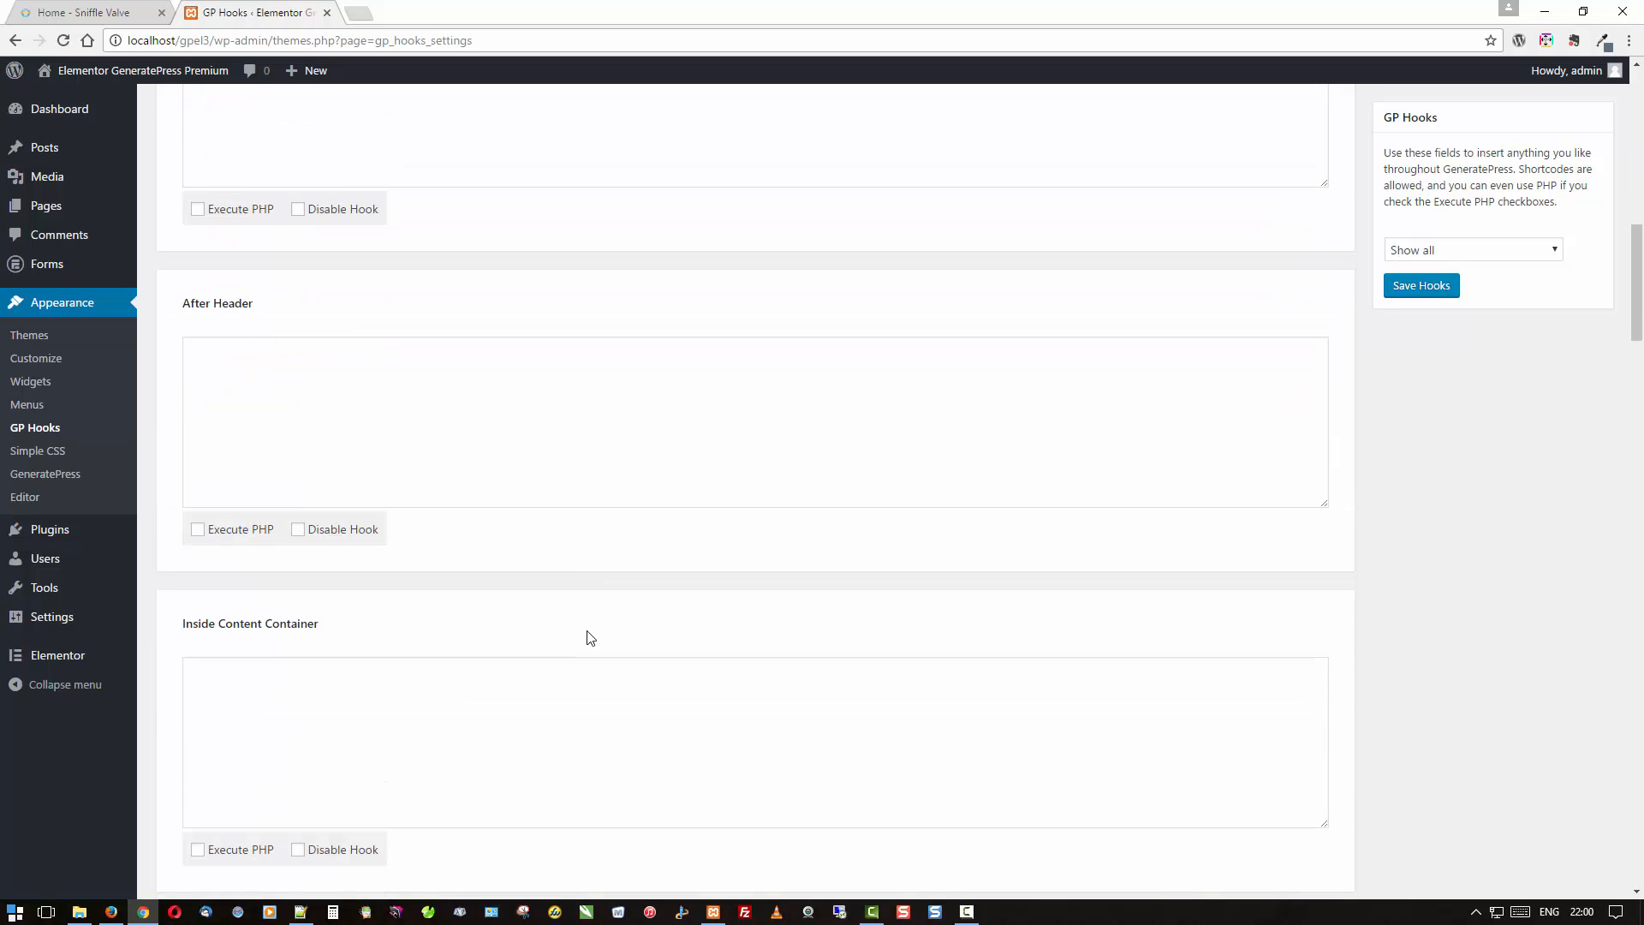
pyautogui.scroll(-7, 587, 634)
pyautogui.scroll(-5, 568, 620)
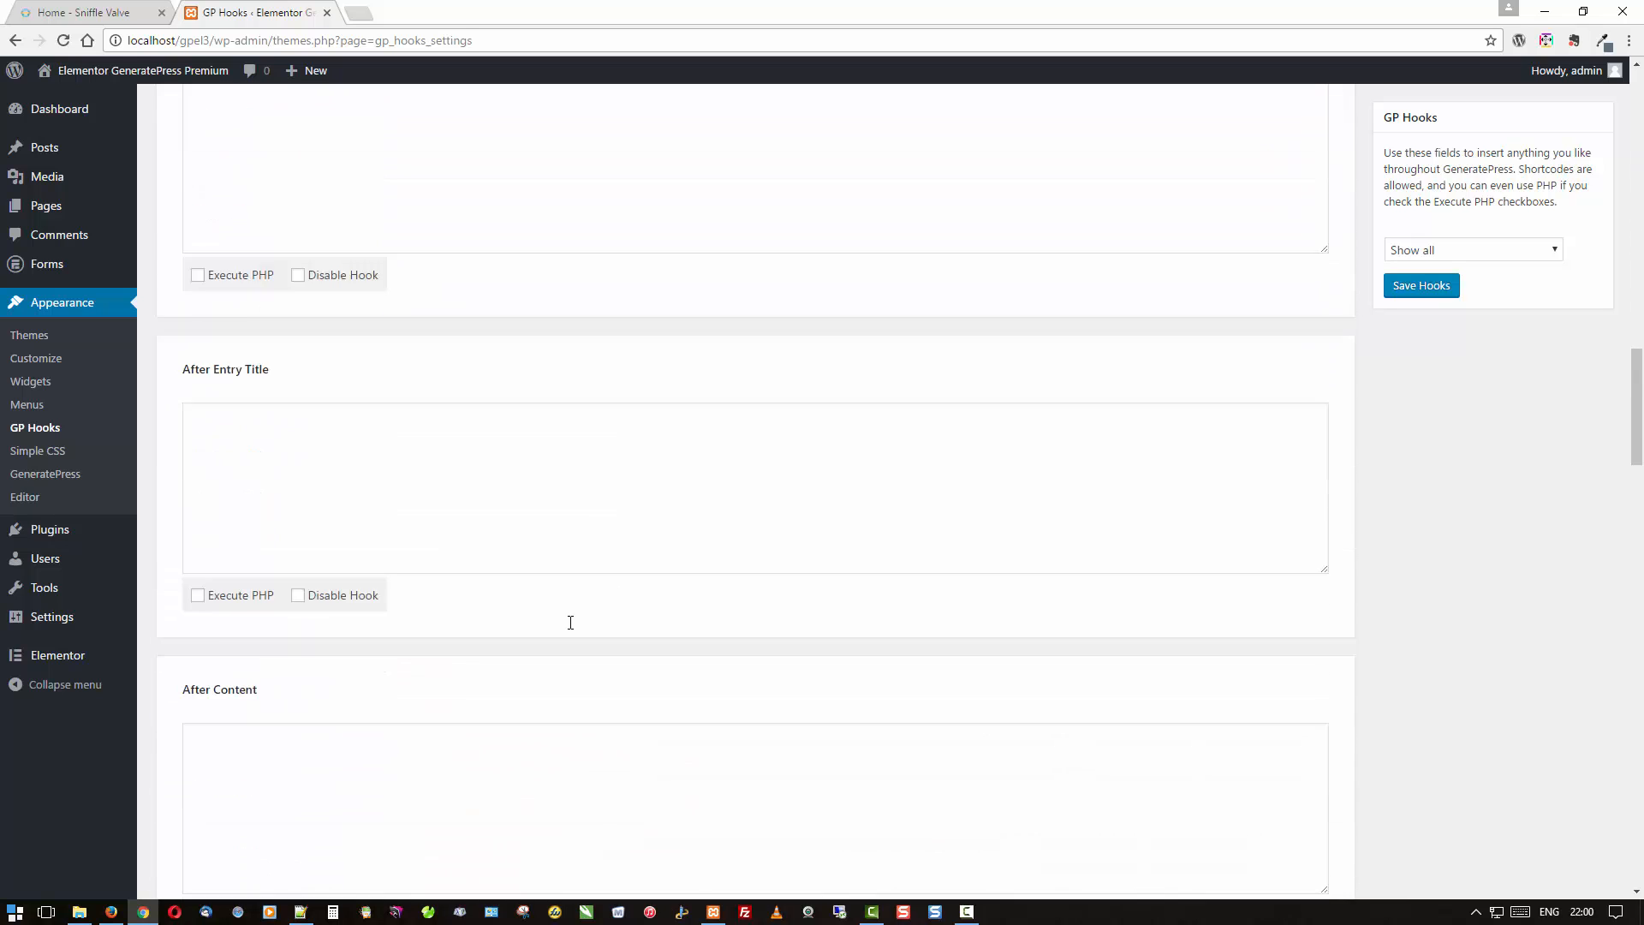
pyautogui.scroll(-12, 572, 629)
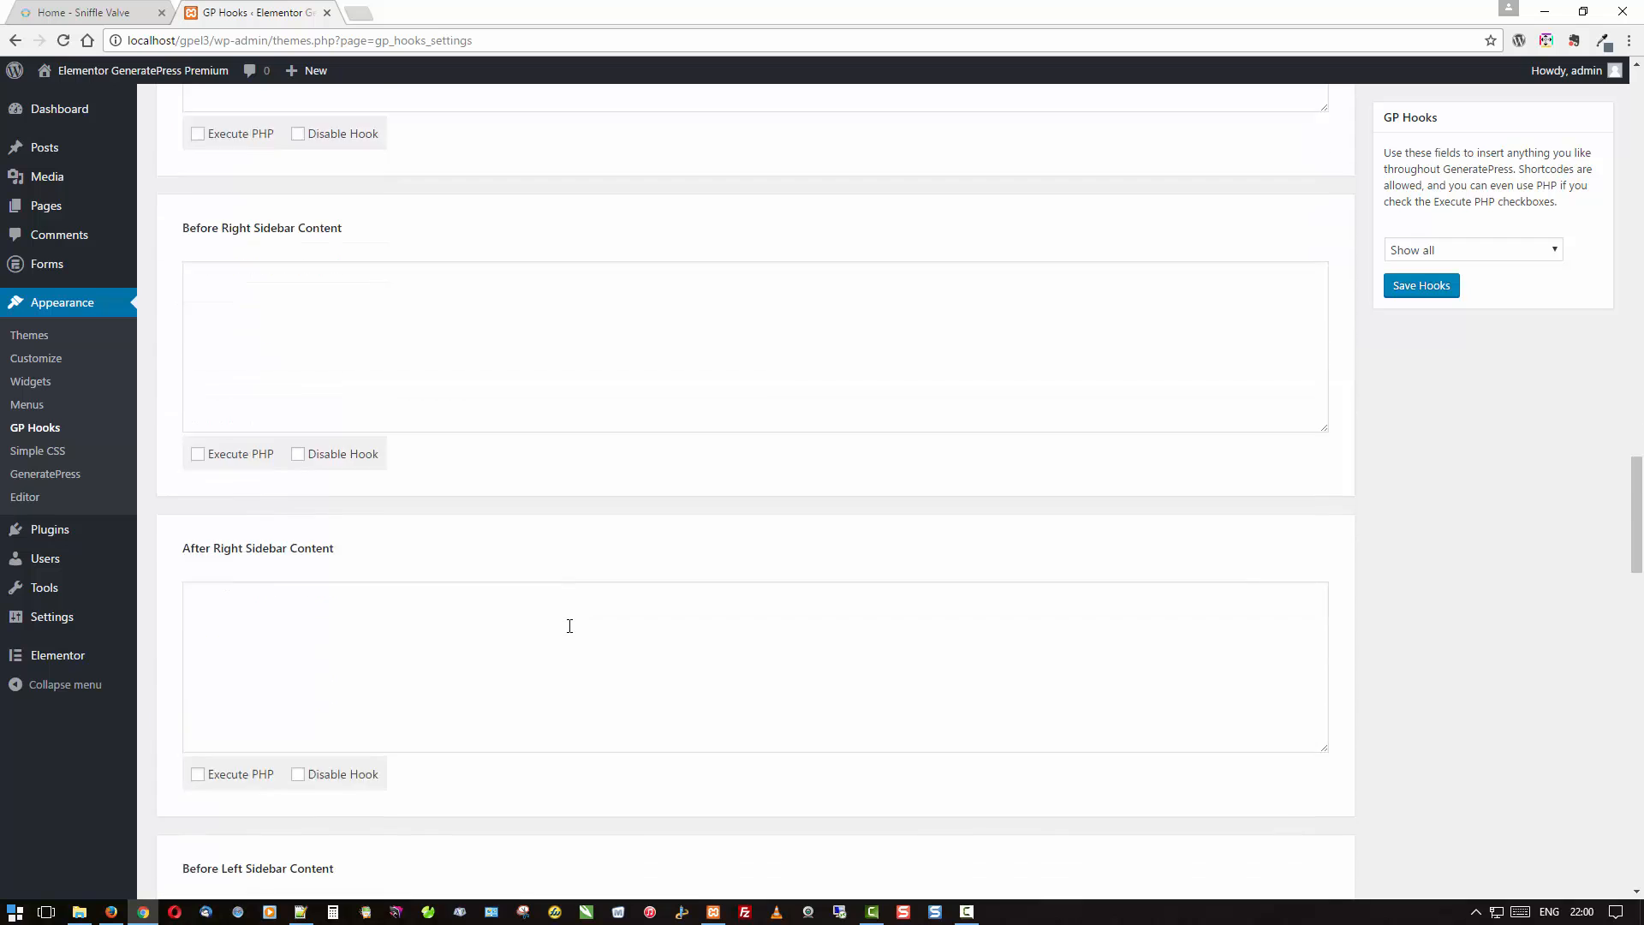
pyautogui.scroll(-10, 570, 626)
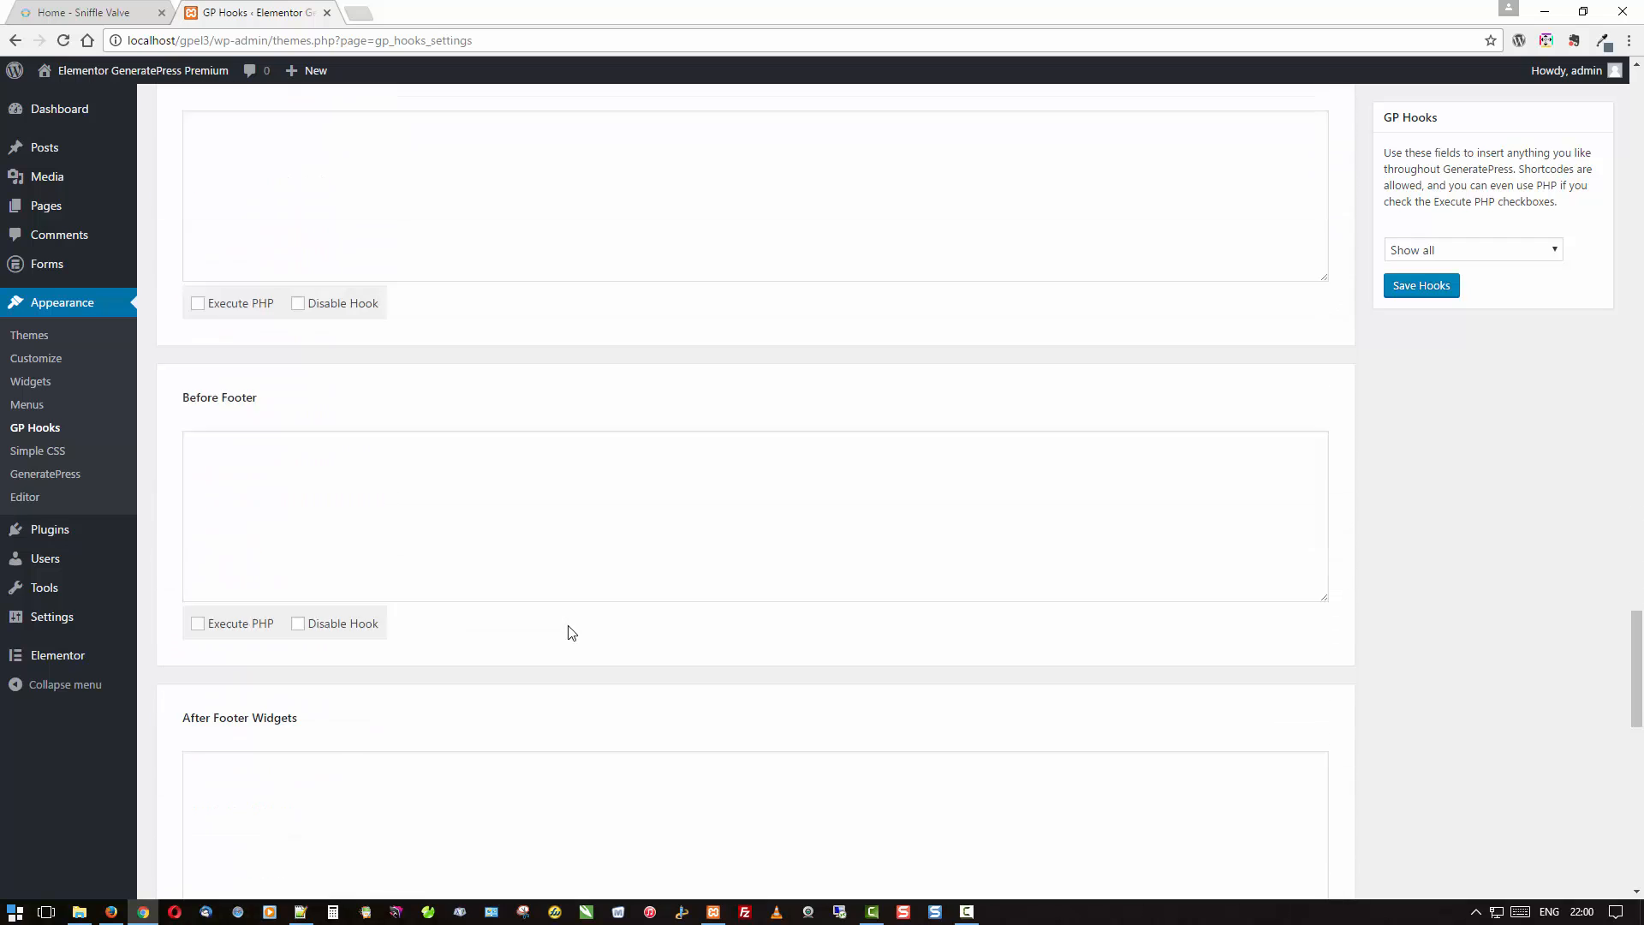
pyautogui.scroll(-3, 572, 633)
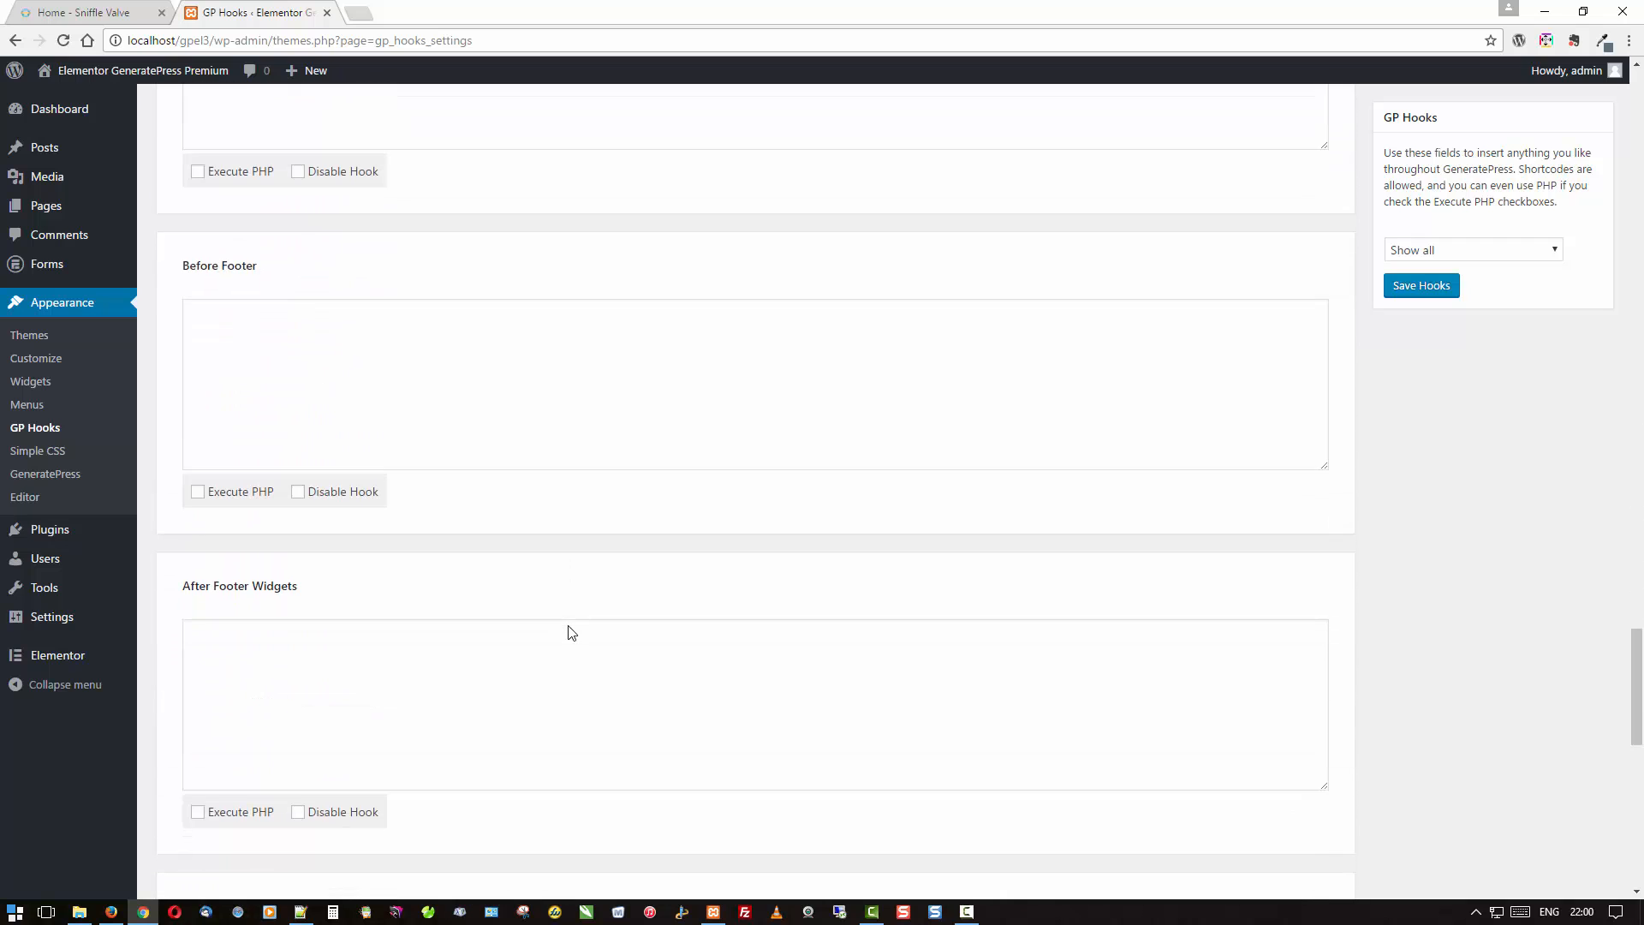
pyautogui.scroll(-4, 572, 632)
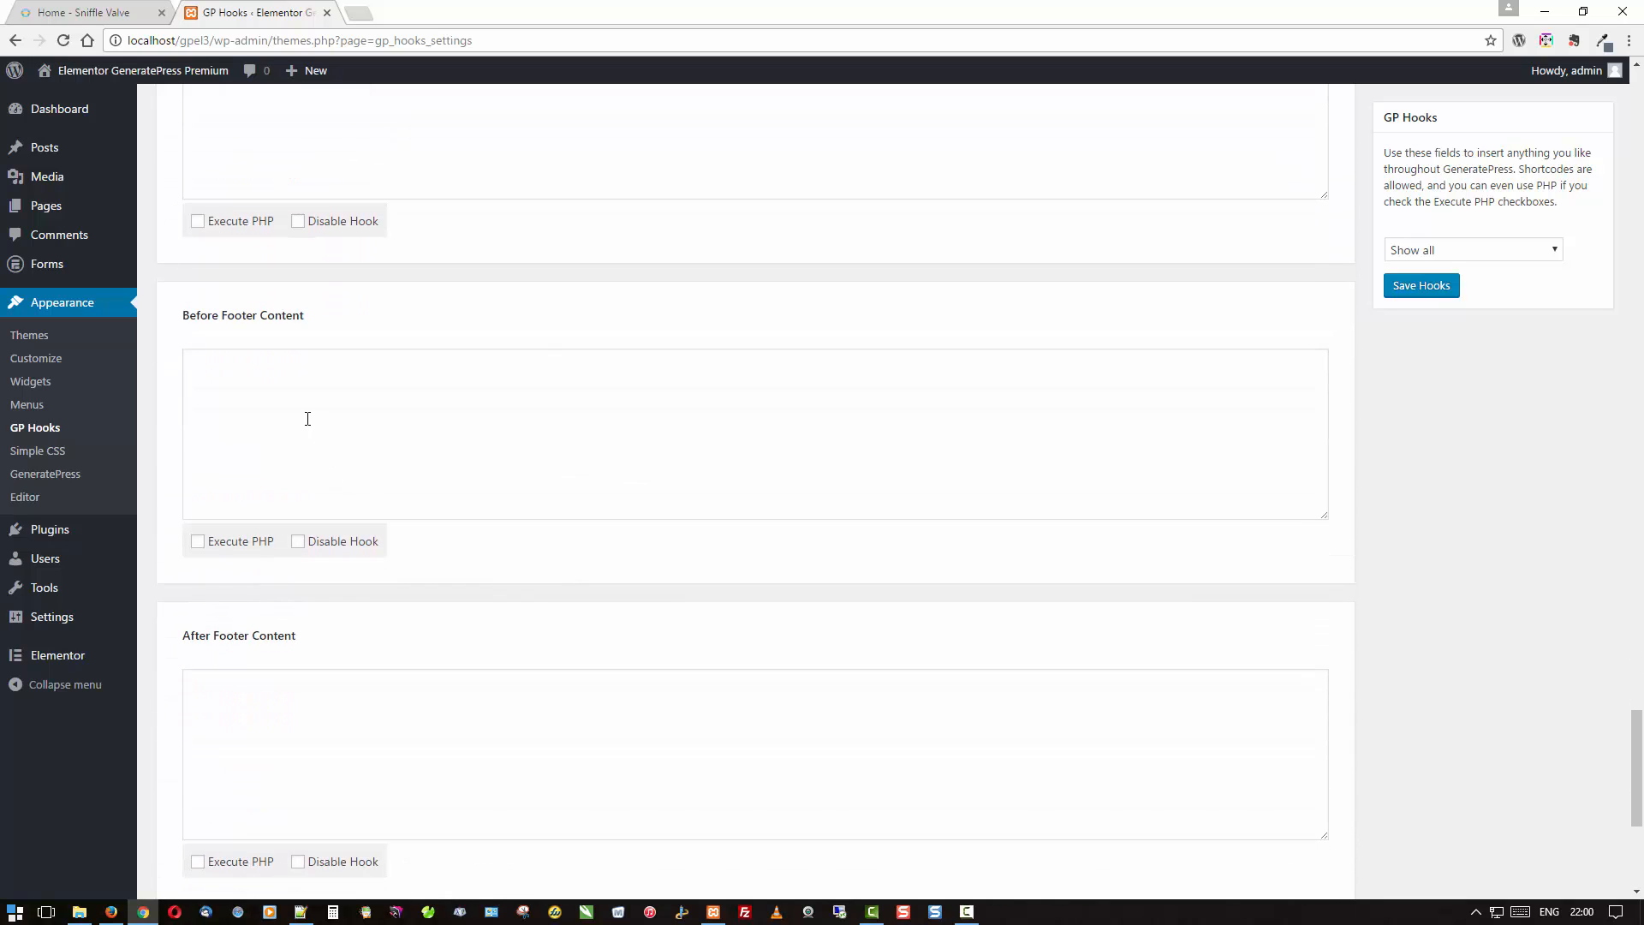
pyautogui.click(307, 418)
pyautogui.hotkey('ctrl', 'v')
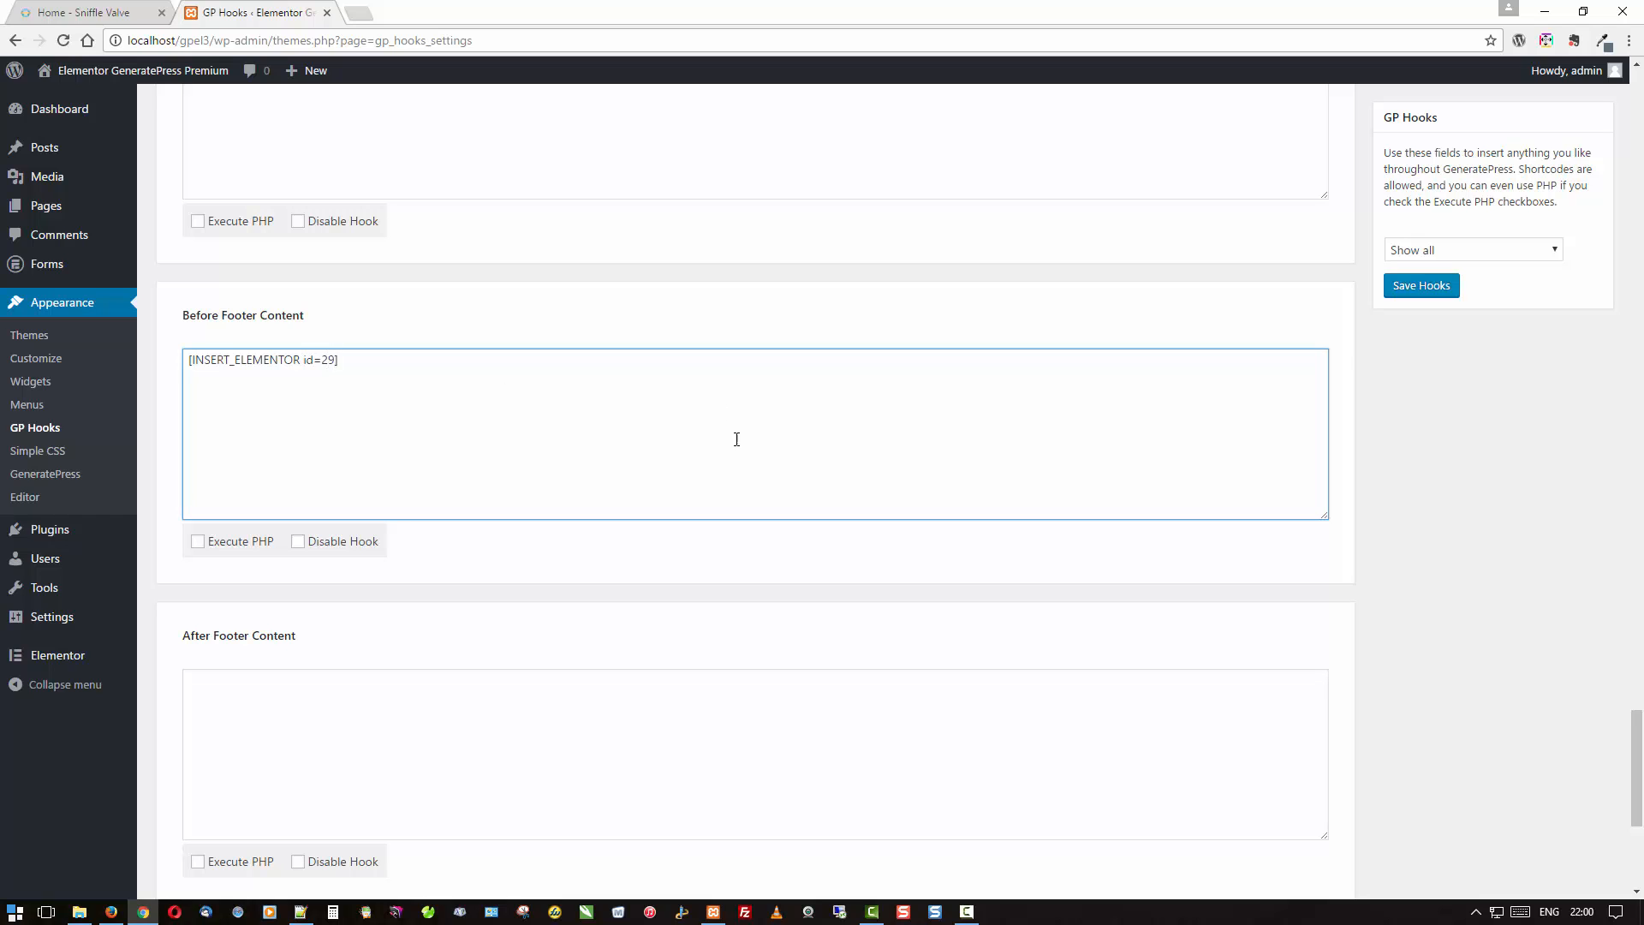
pyautogui.click(1421, 286)
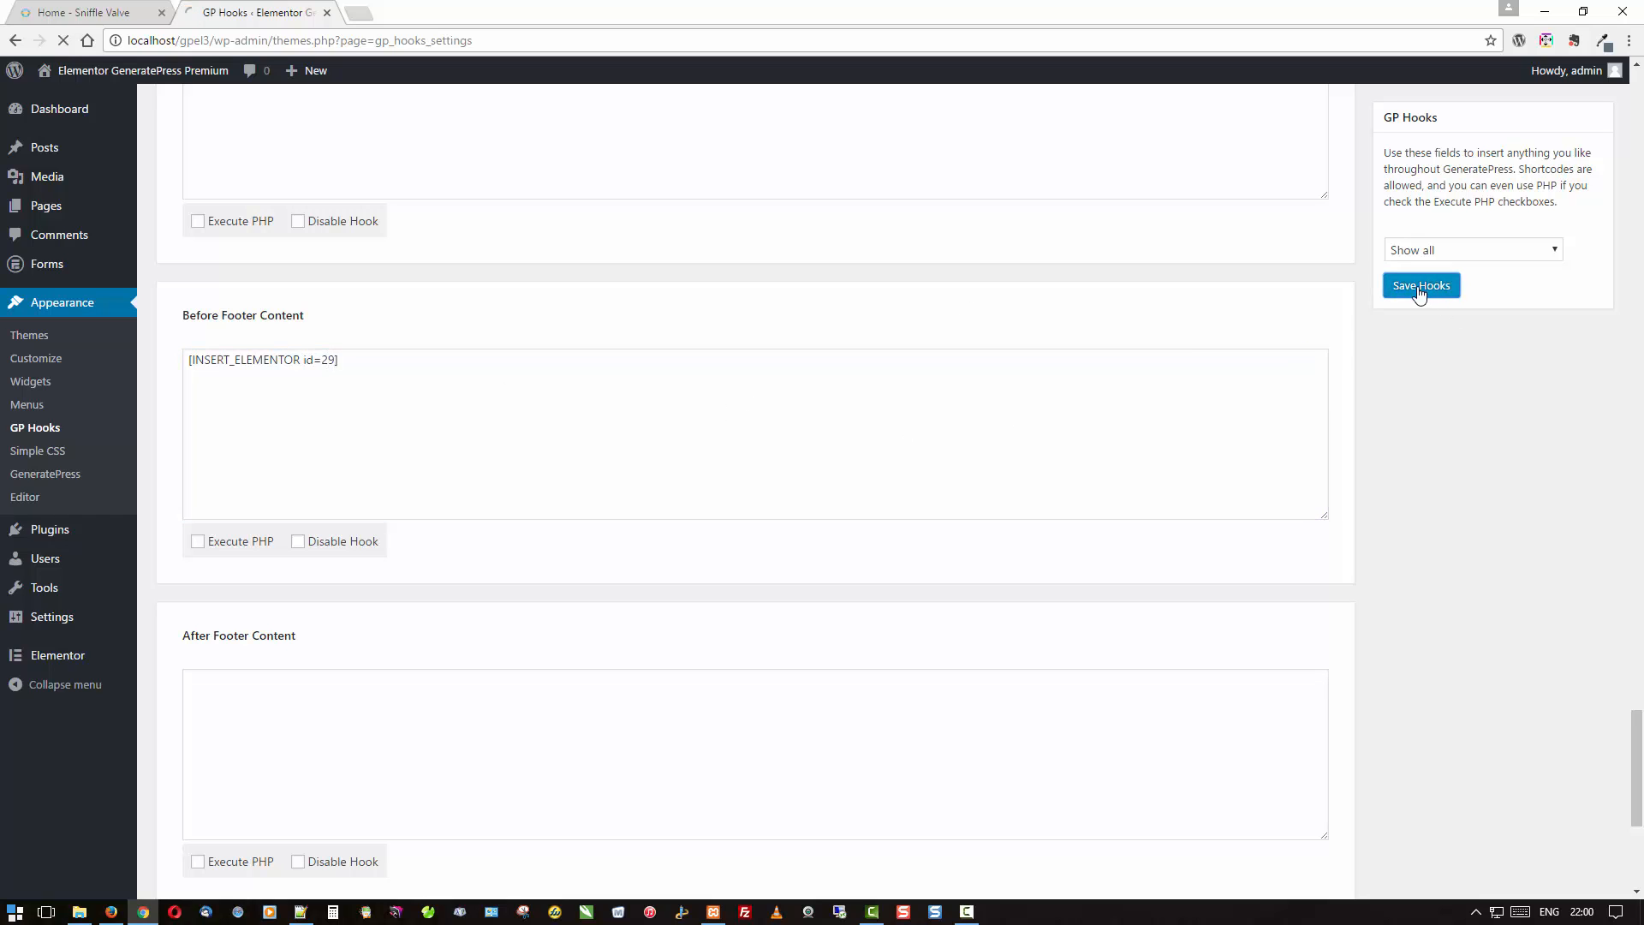
# Reload the site's home page in Firefox to check the footer, then return to Chrome and review the Before Footer Content hook.
pyautogui.click(111, 912)
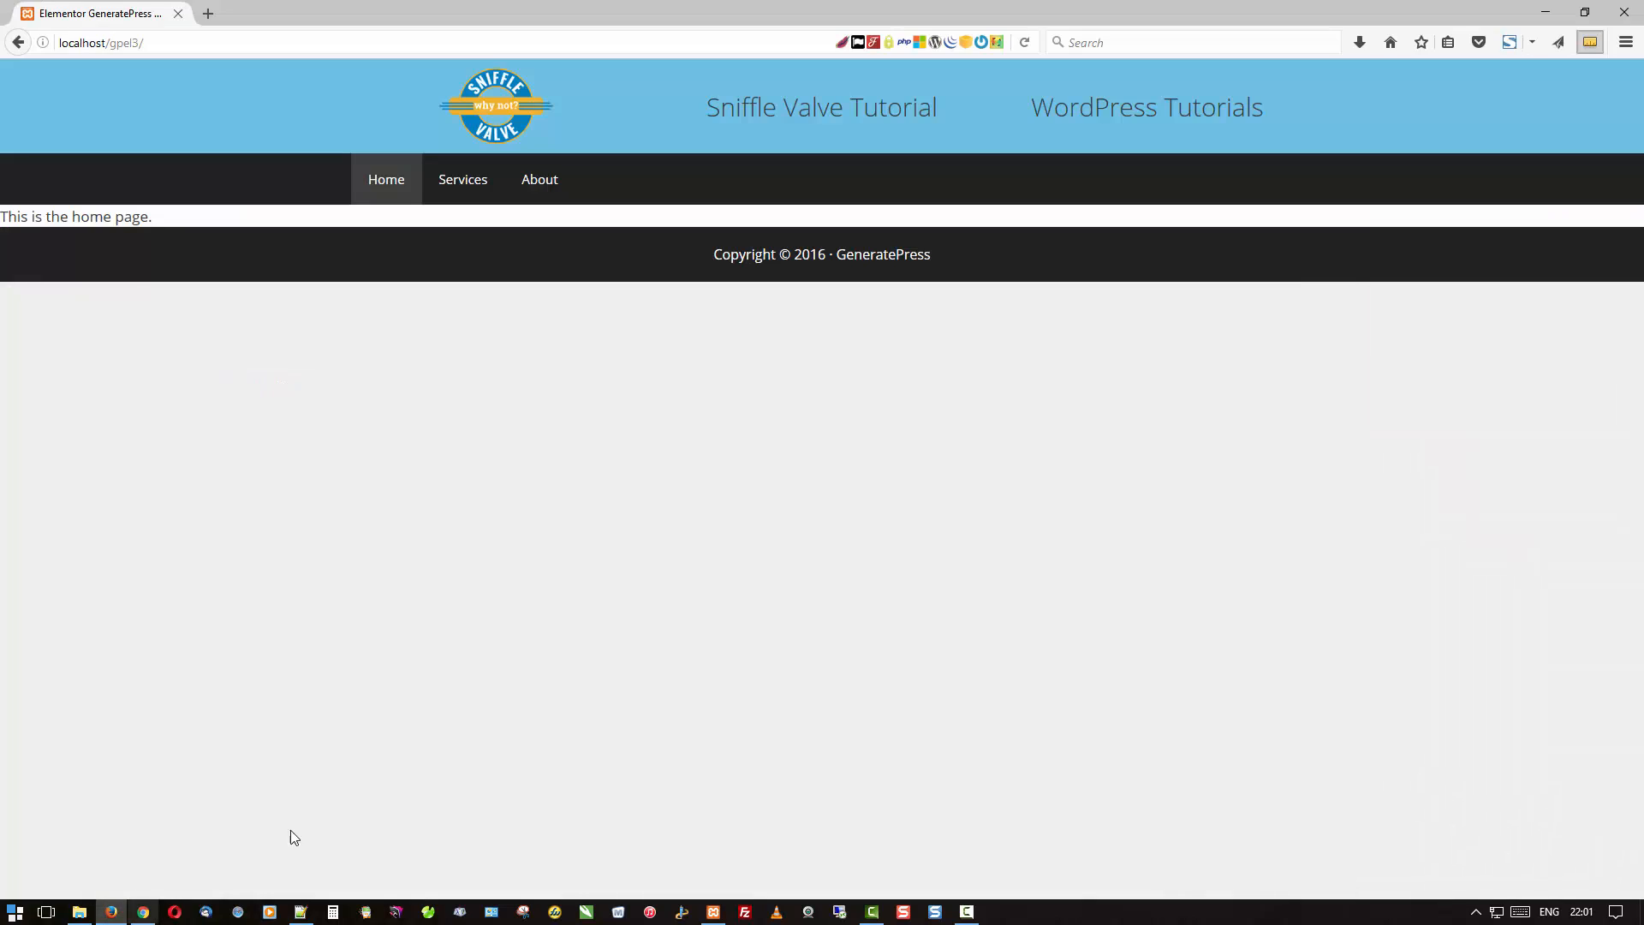
pyautogui.rightClick(473, 647)
pyautogui.click(567, 665)
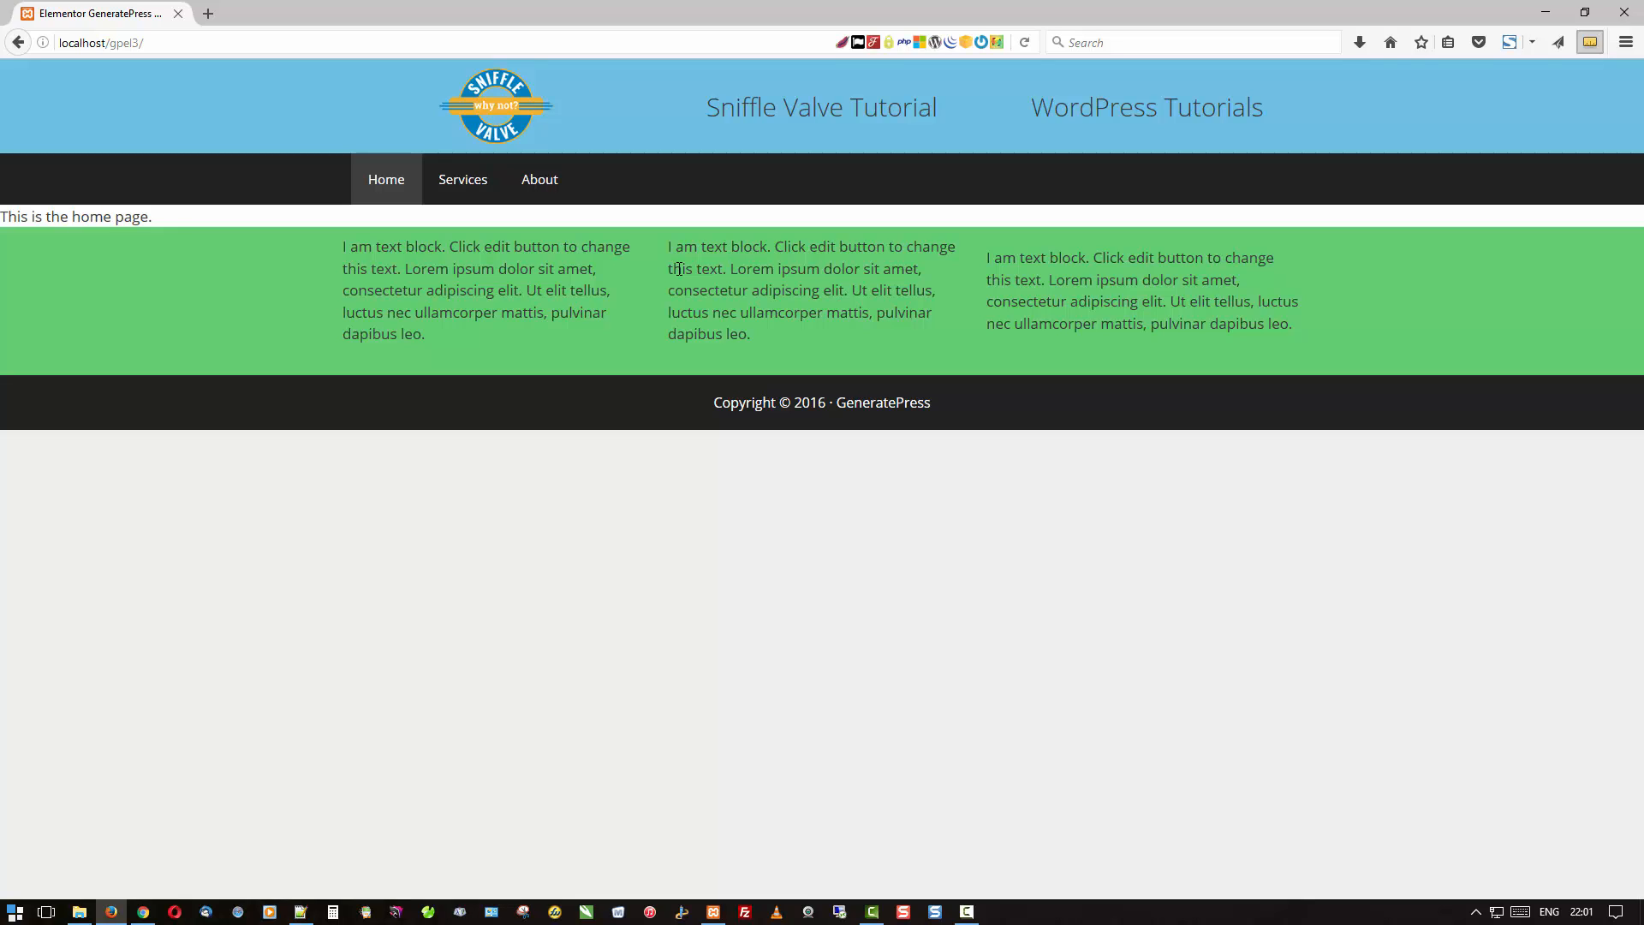
pyautogui.click(143, 912)
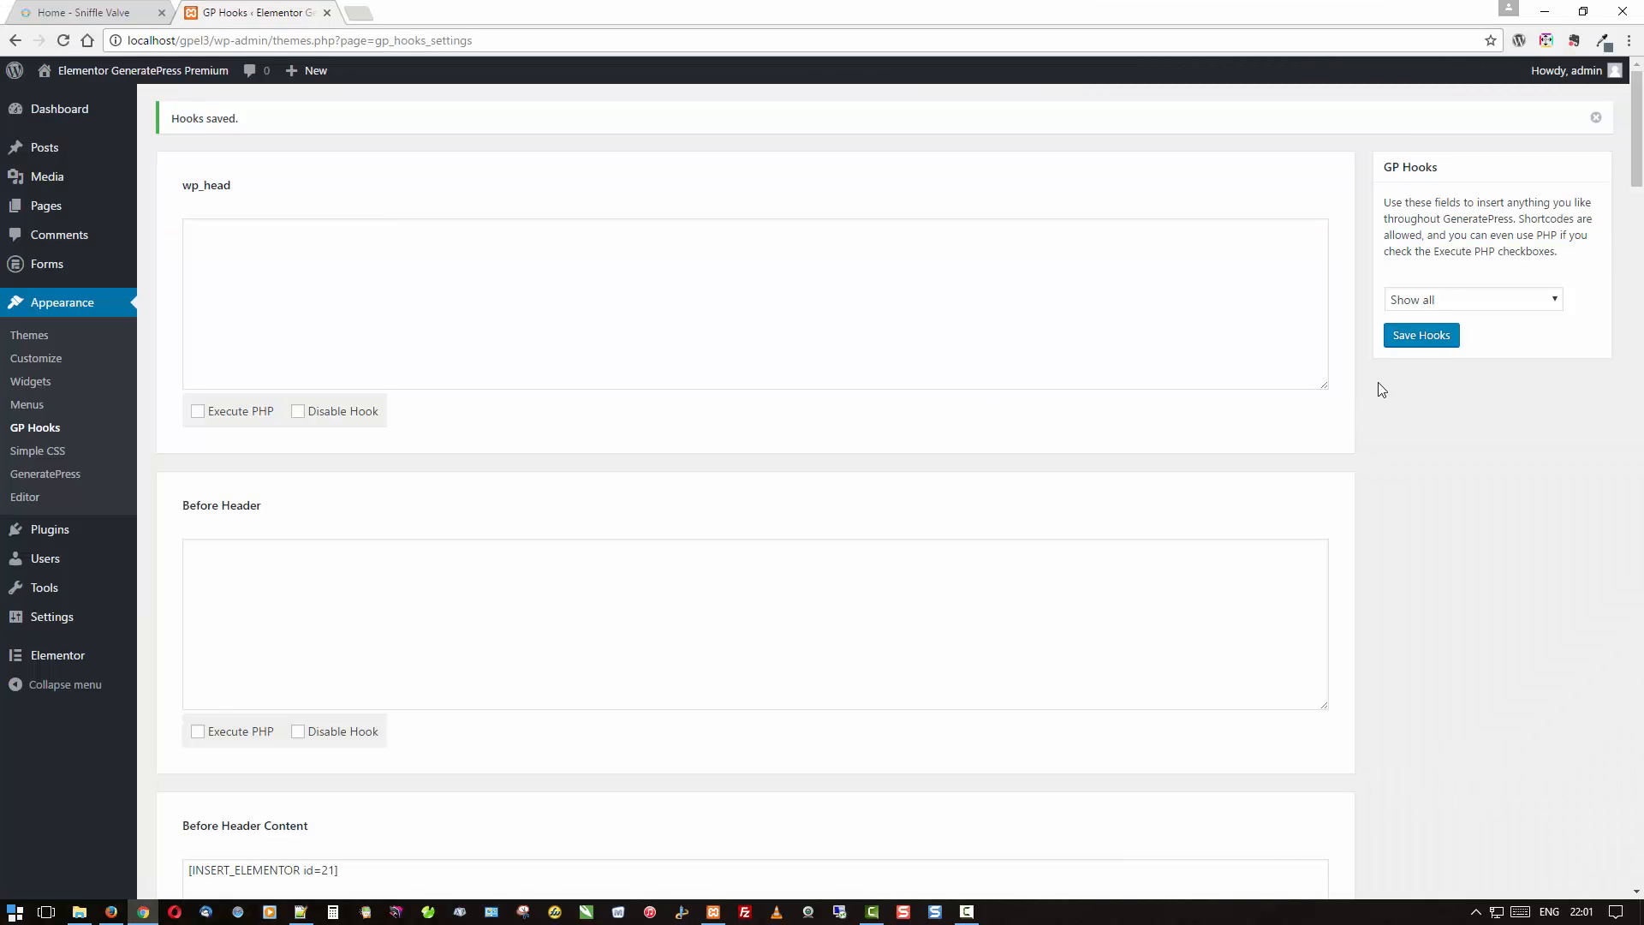
pyautogui.moveTo(1636, 158); pyautogui.dragTo(1637, 793)
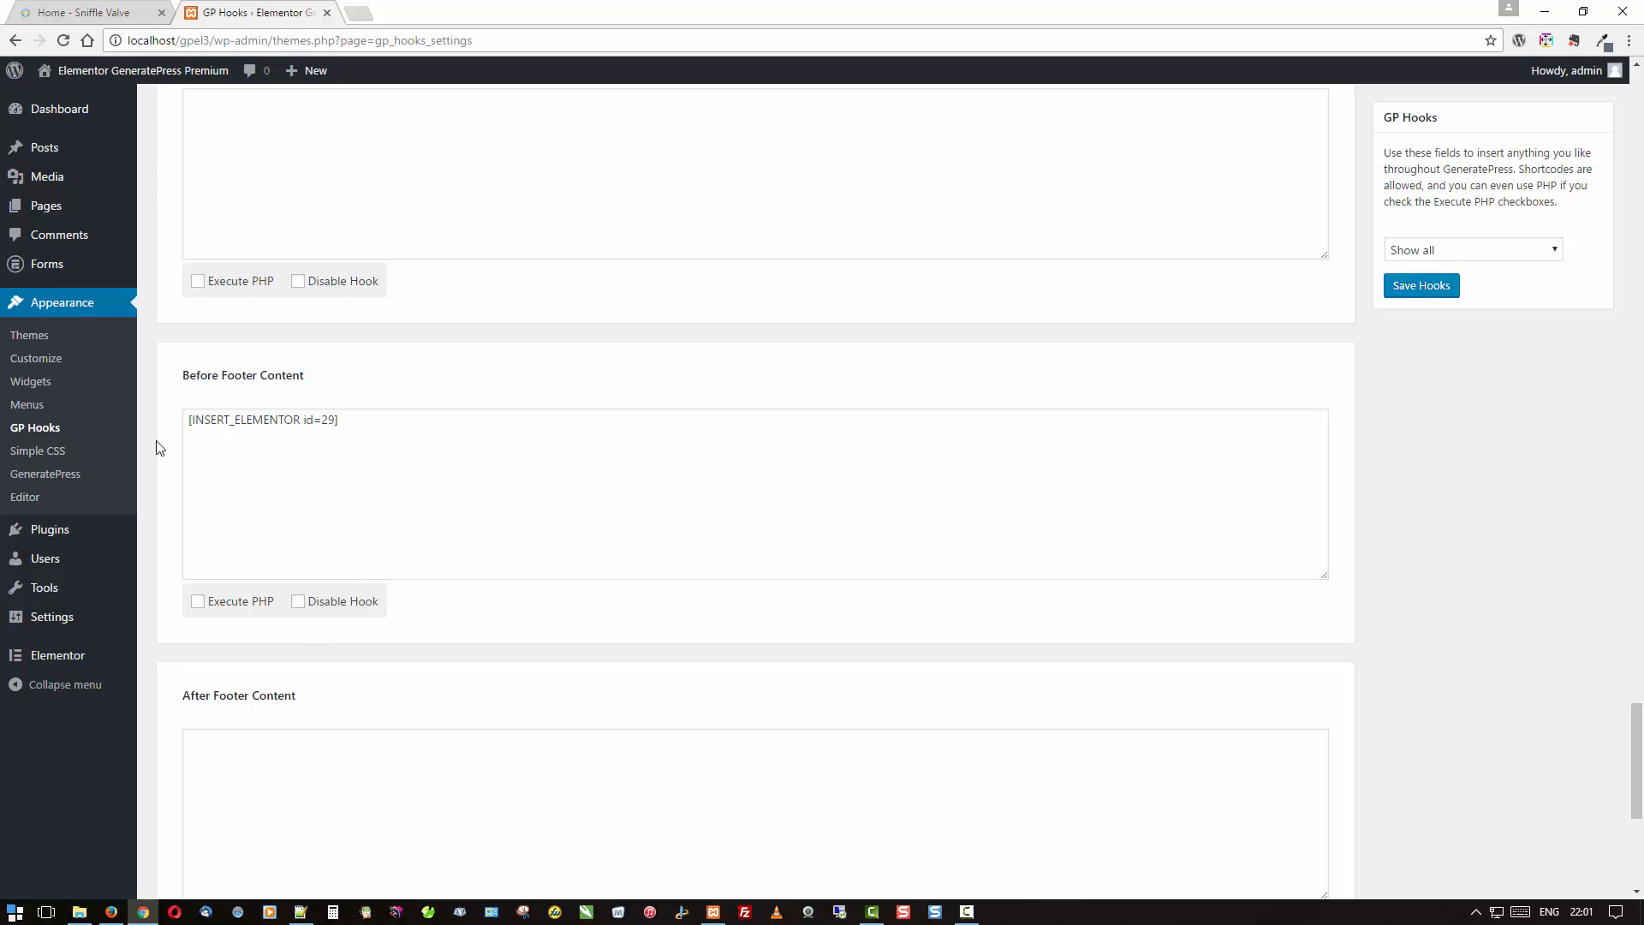
# Open the Home page for editing, delete its text "This is the home page." and update the page.
pyautogui.click(49, 210)
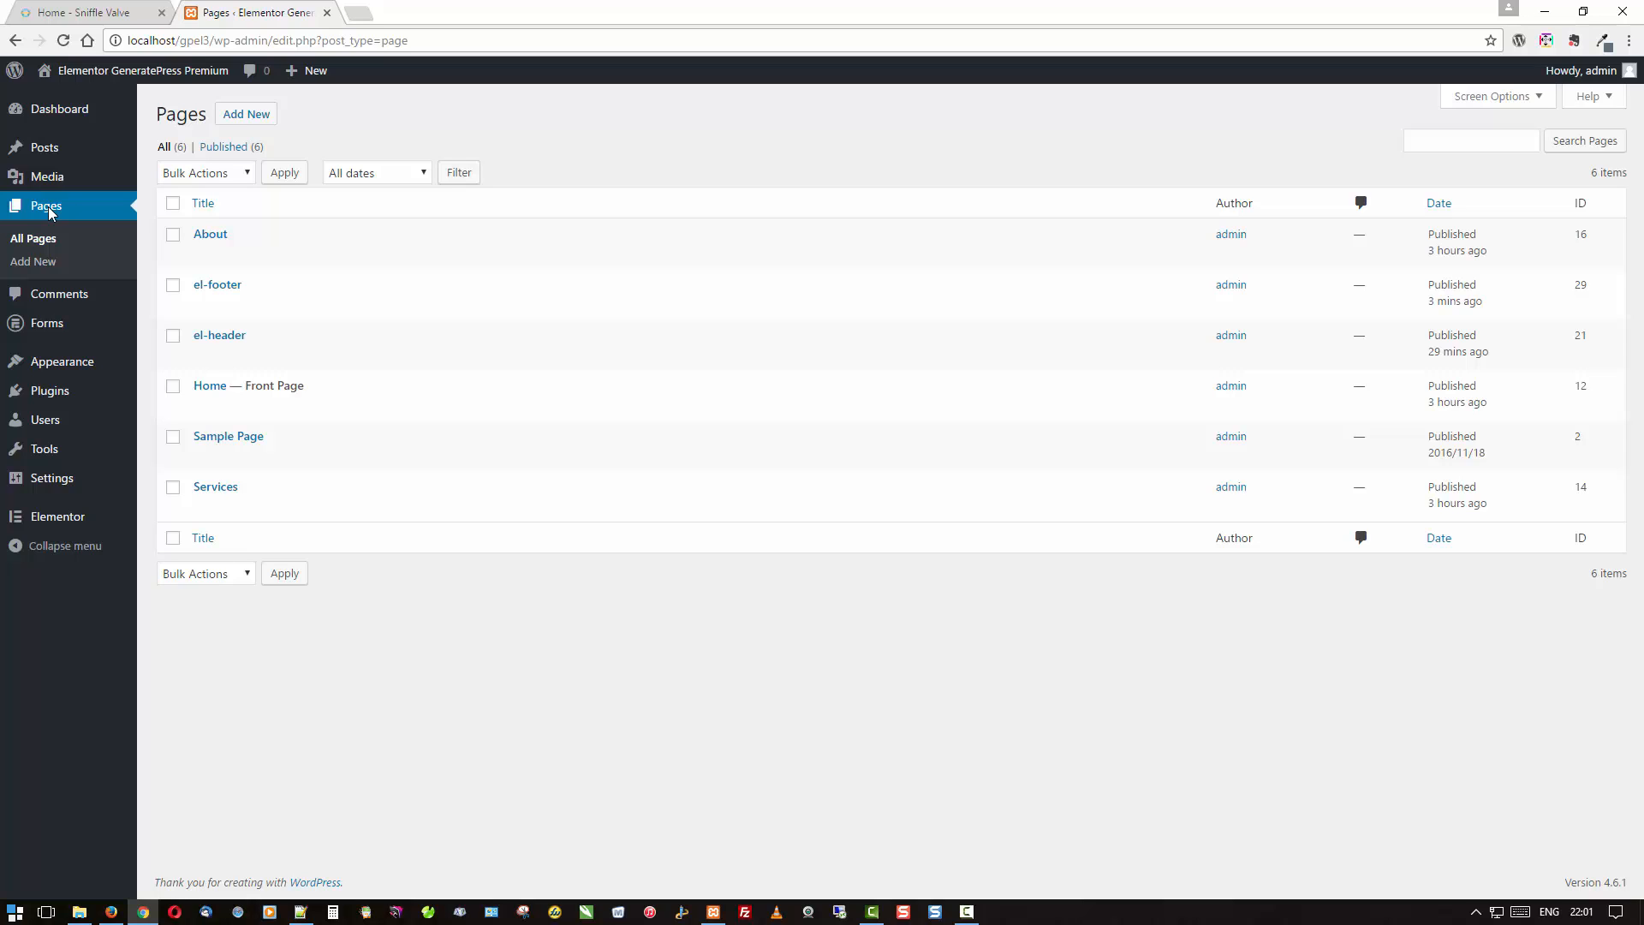
pyautogui.click(211, 387)
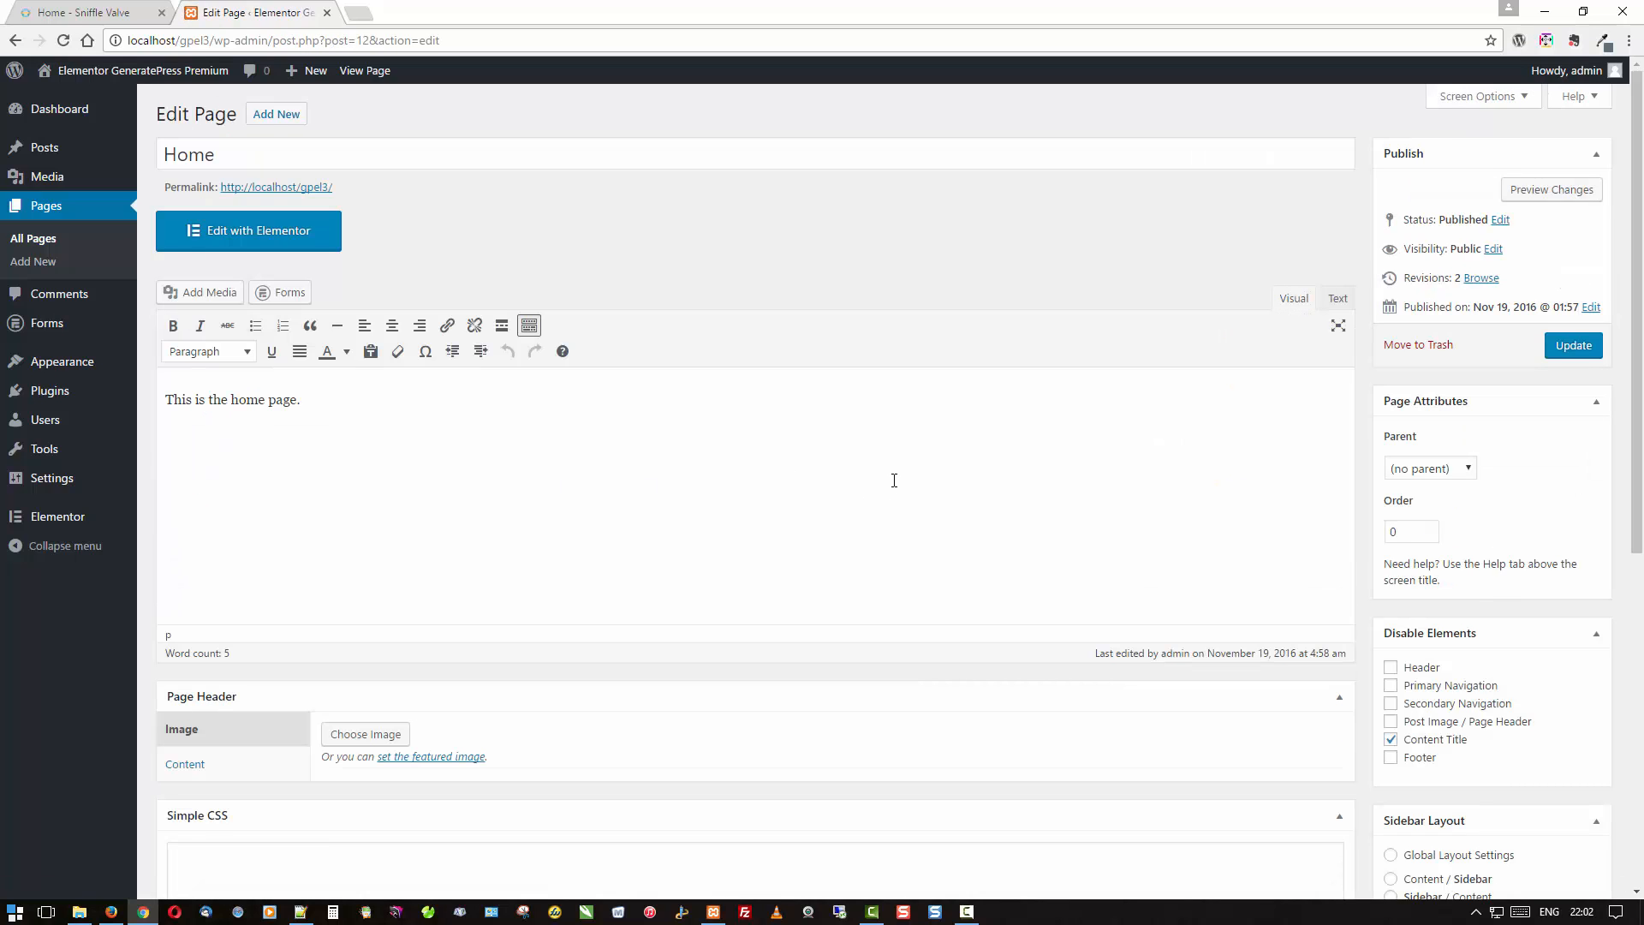
pyautogui.scroll(-1, 601, 386)
pyautogui.hotkey('ctrl', 'a')
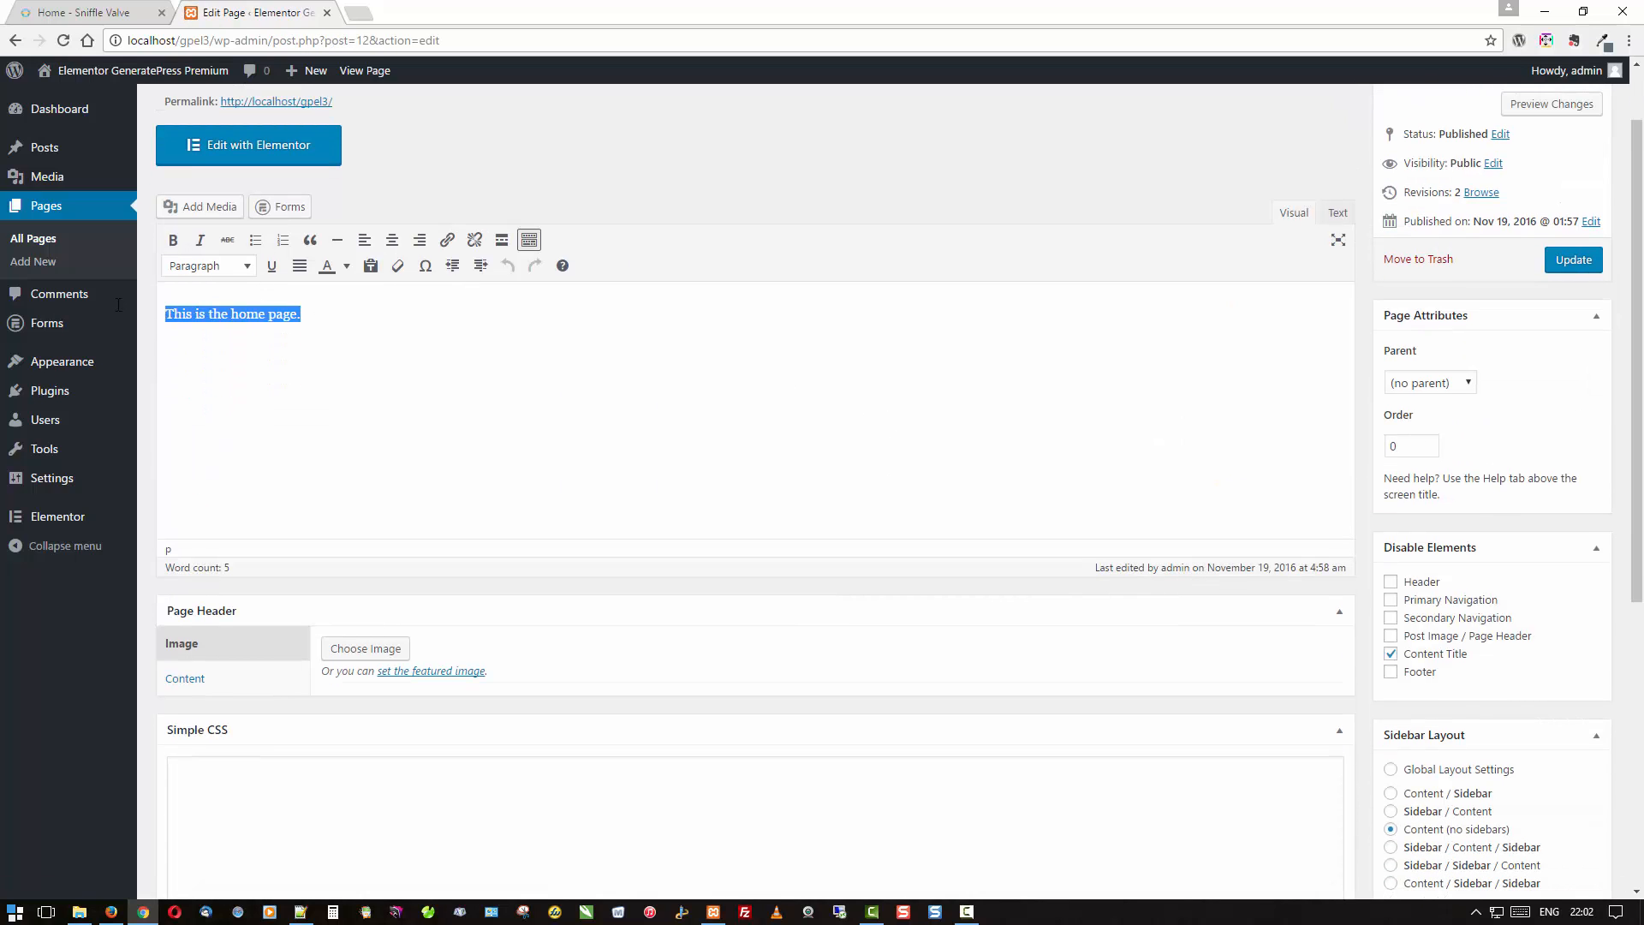
pyautogui.press('BackSpace')
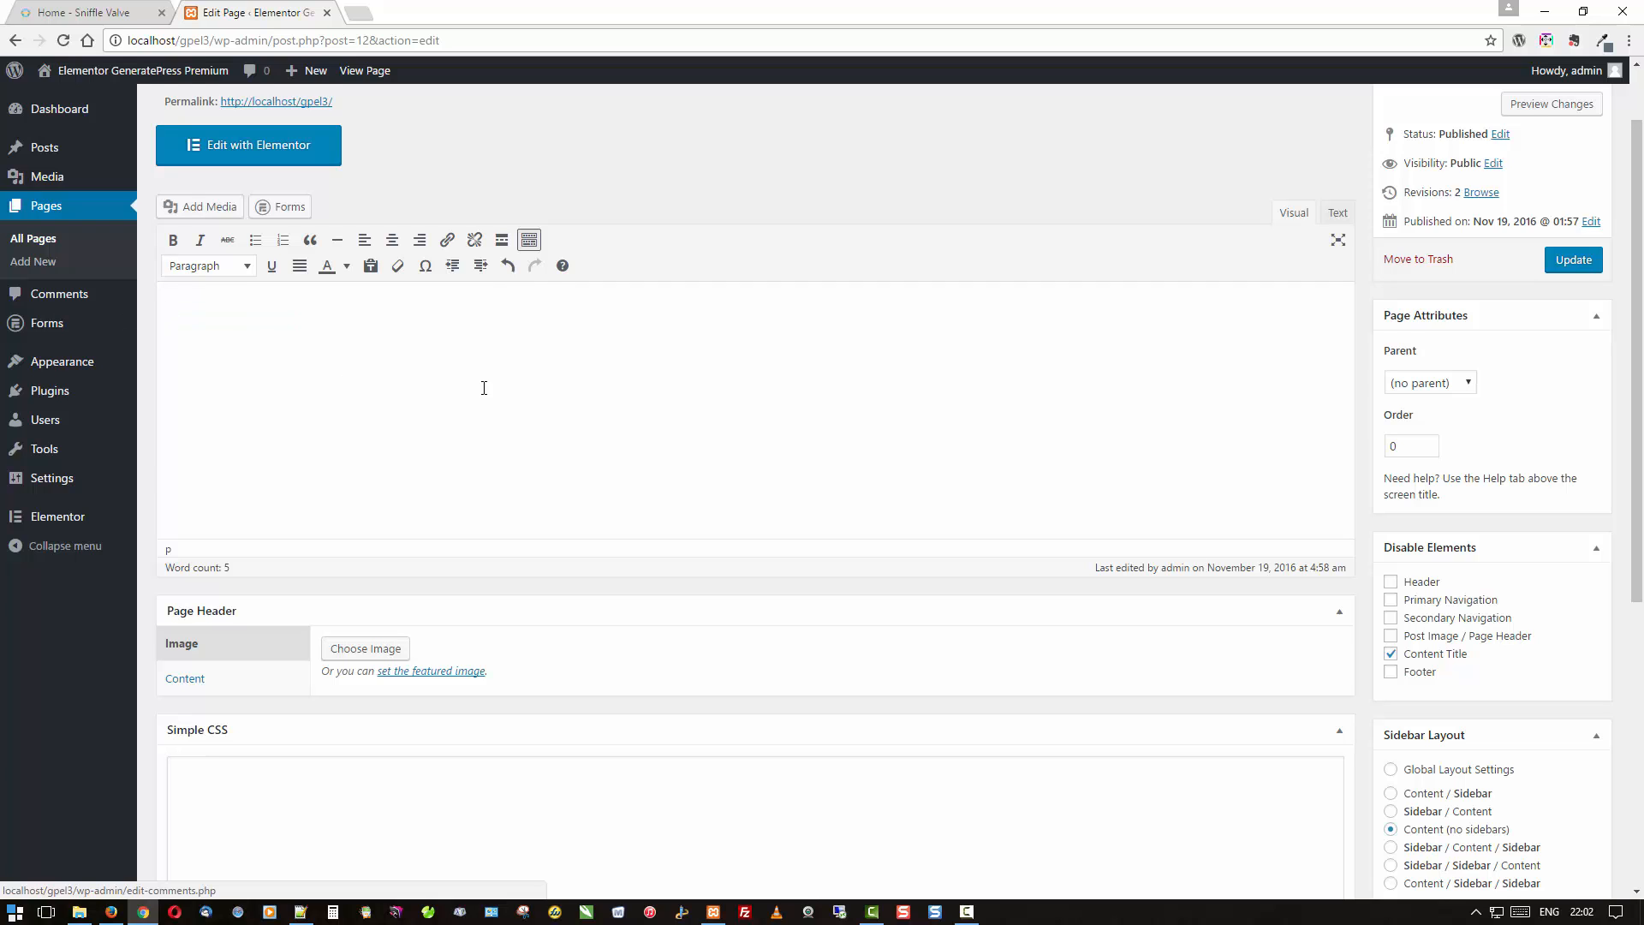
pyautogui.scroll(-3, 484, 388)
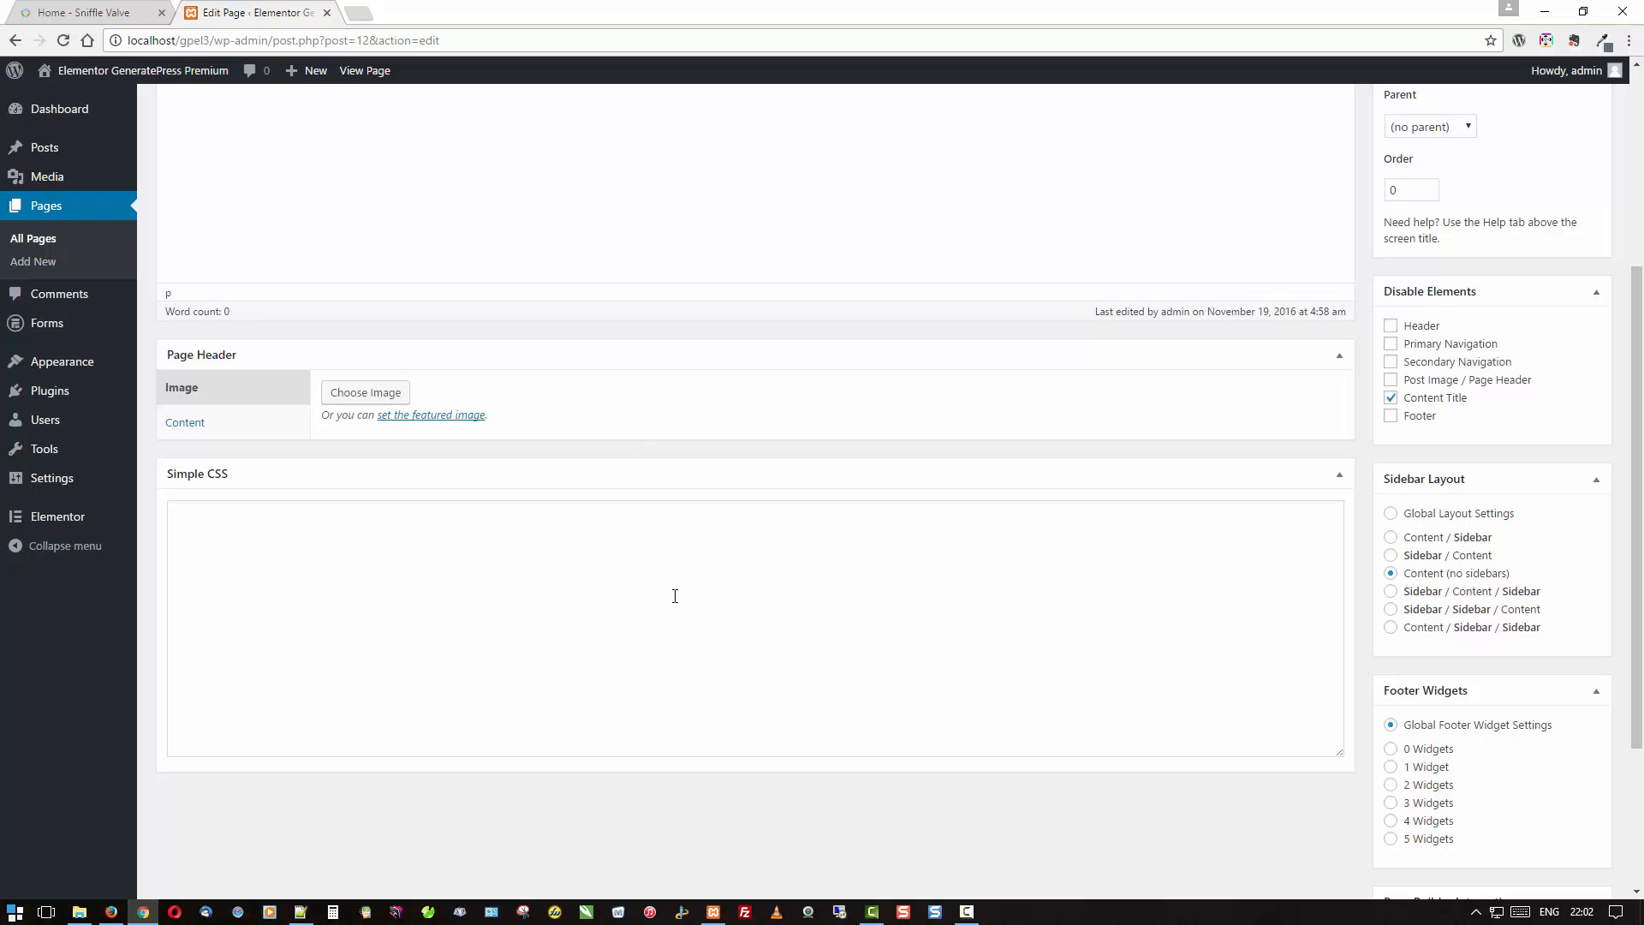
pyautogui.scroll(3, 675, 596)
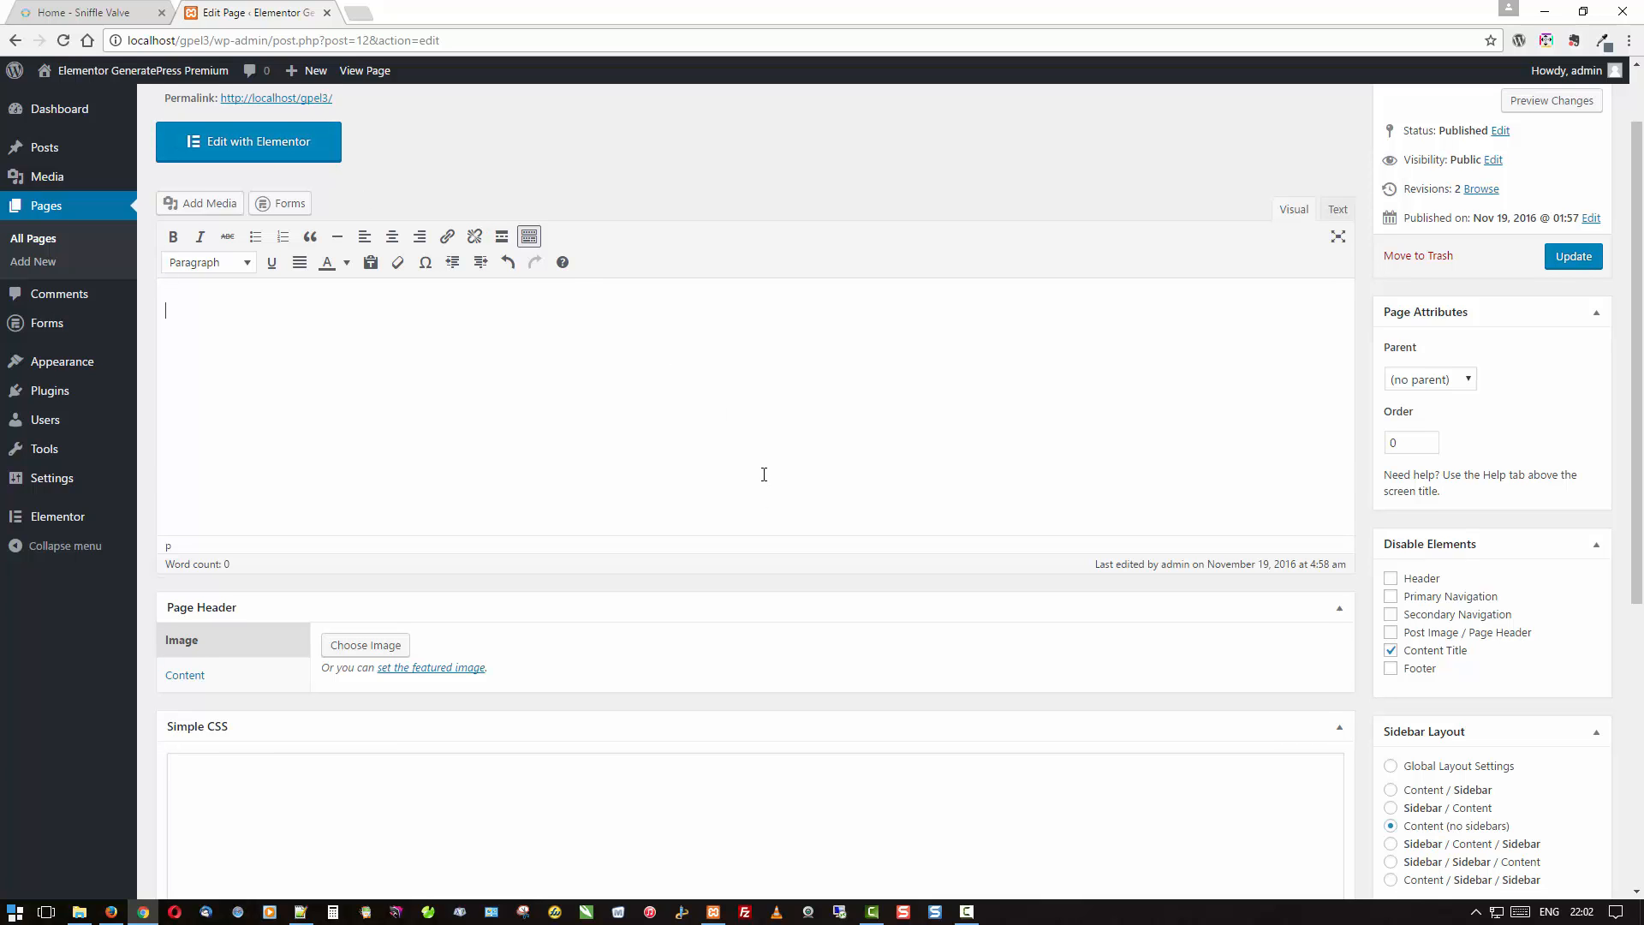
pyautogui.scroll(-4, 762, 478)
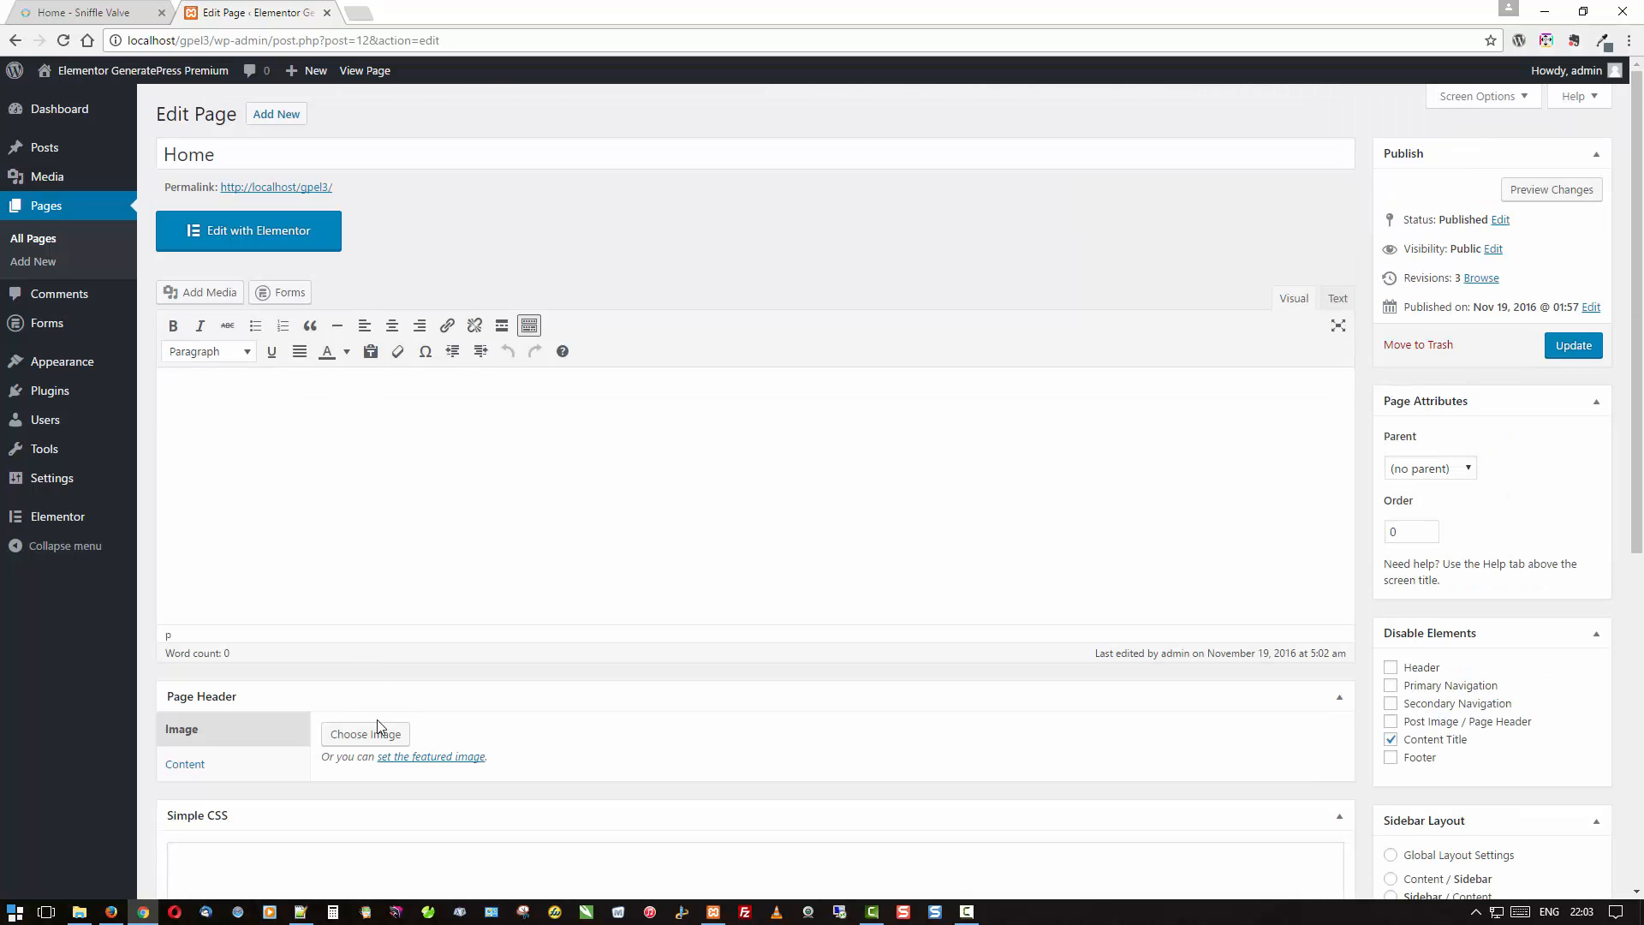
# Set the Home page's page header image to the airplane photo from the media library.
pyautogui.click(385, 741)
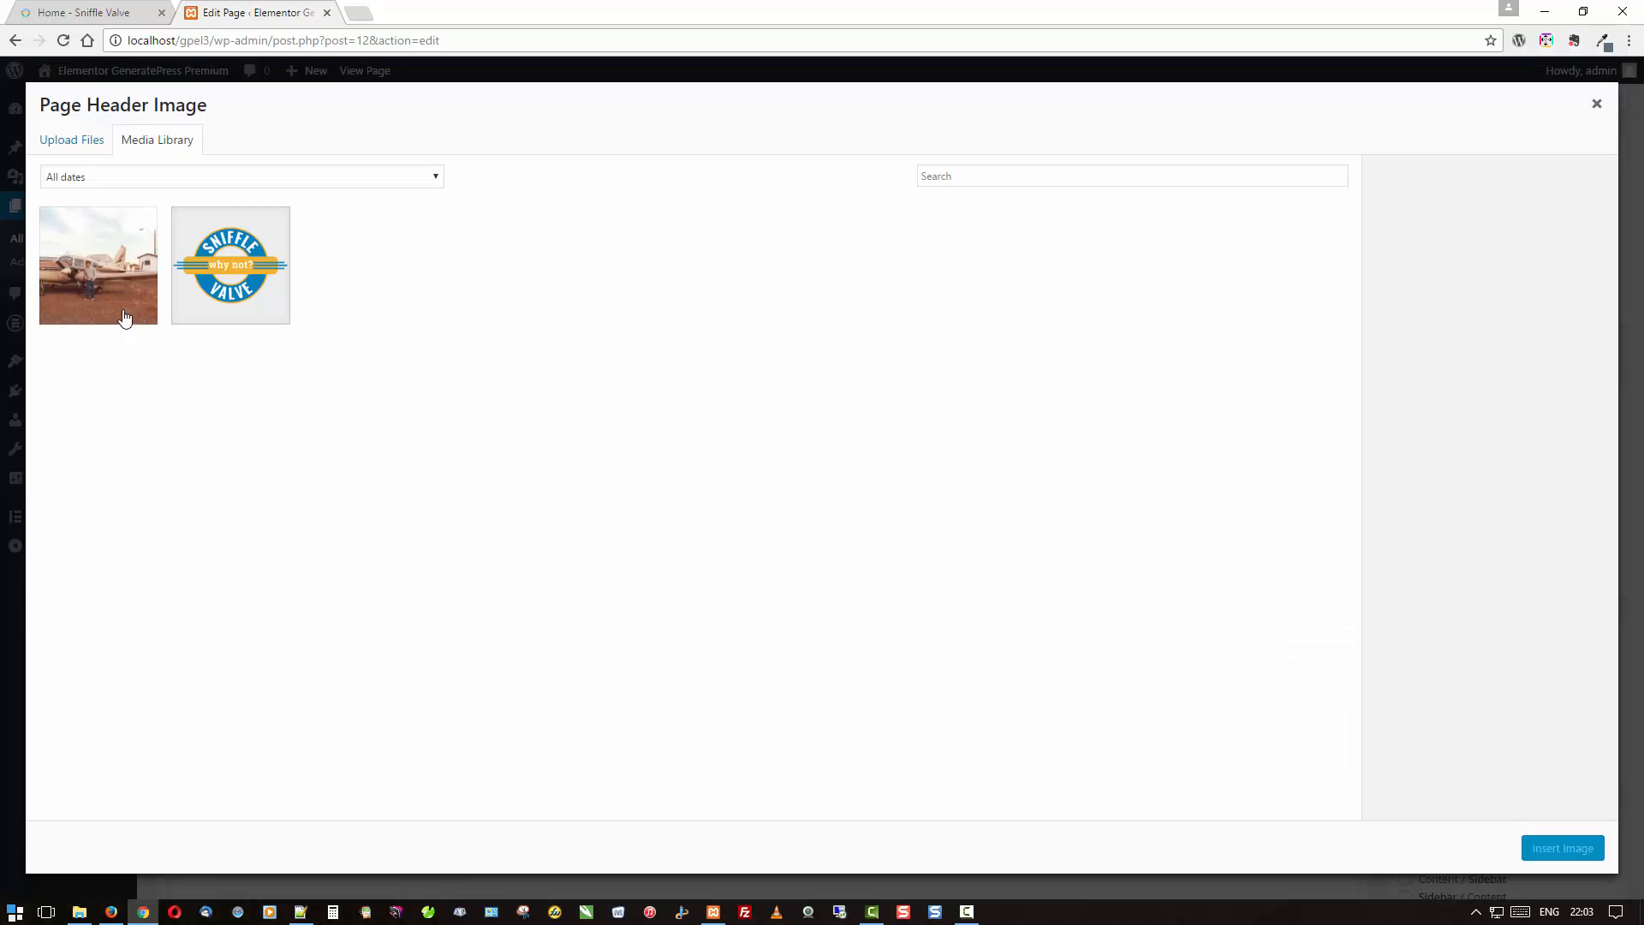
pyautogui.click(124, 319)
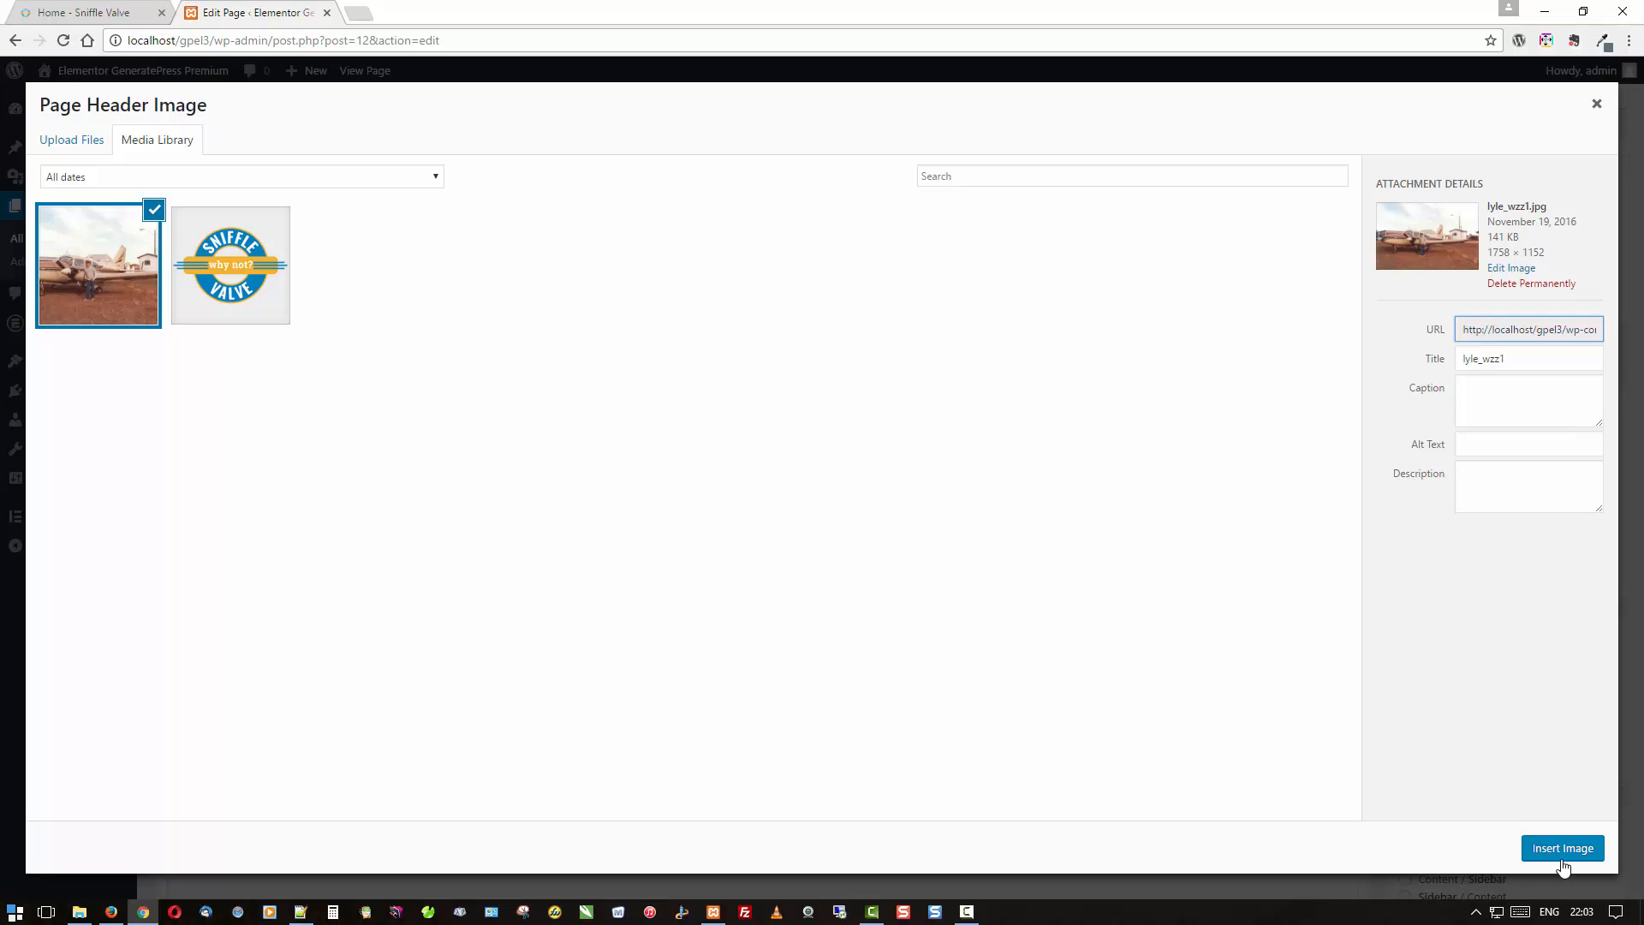
pyautogui.click(1563, 848)
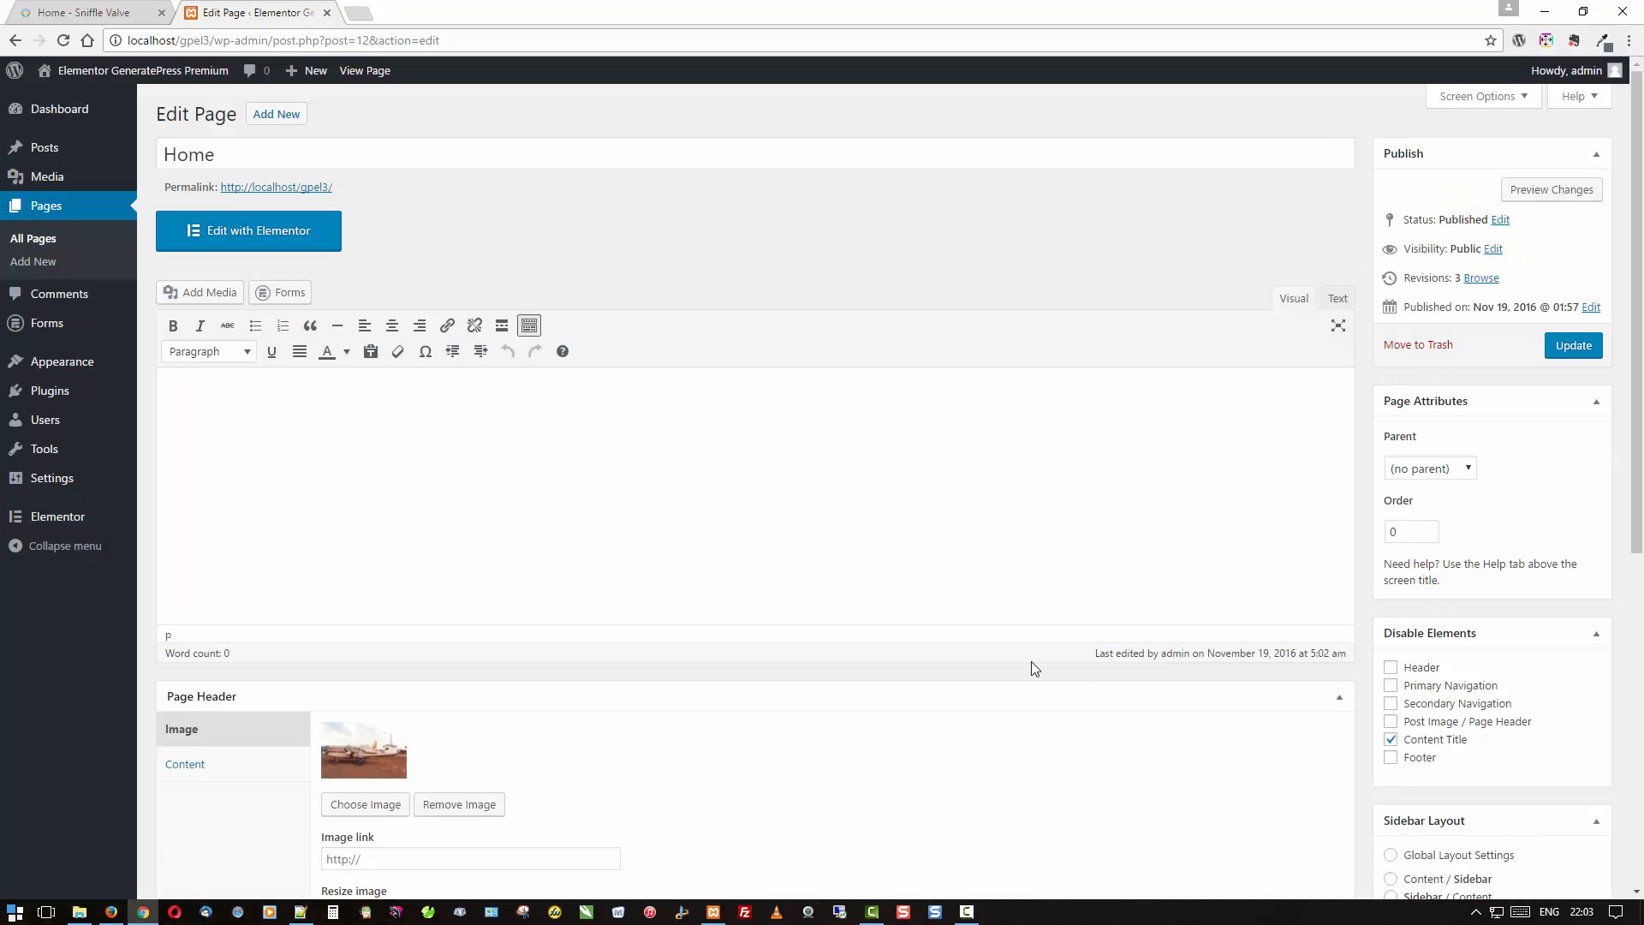
# Enter "hello" as the Home page's page header content.
pyautogui.scroll(-2, 991, 654)
pyautogui.scroll(-2, 994, 651)
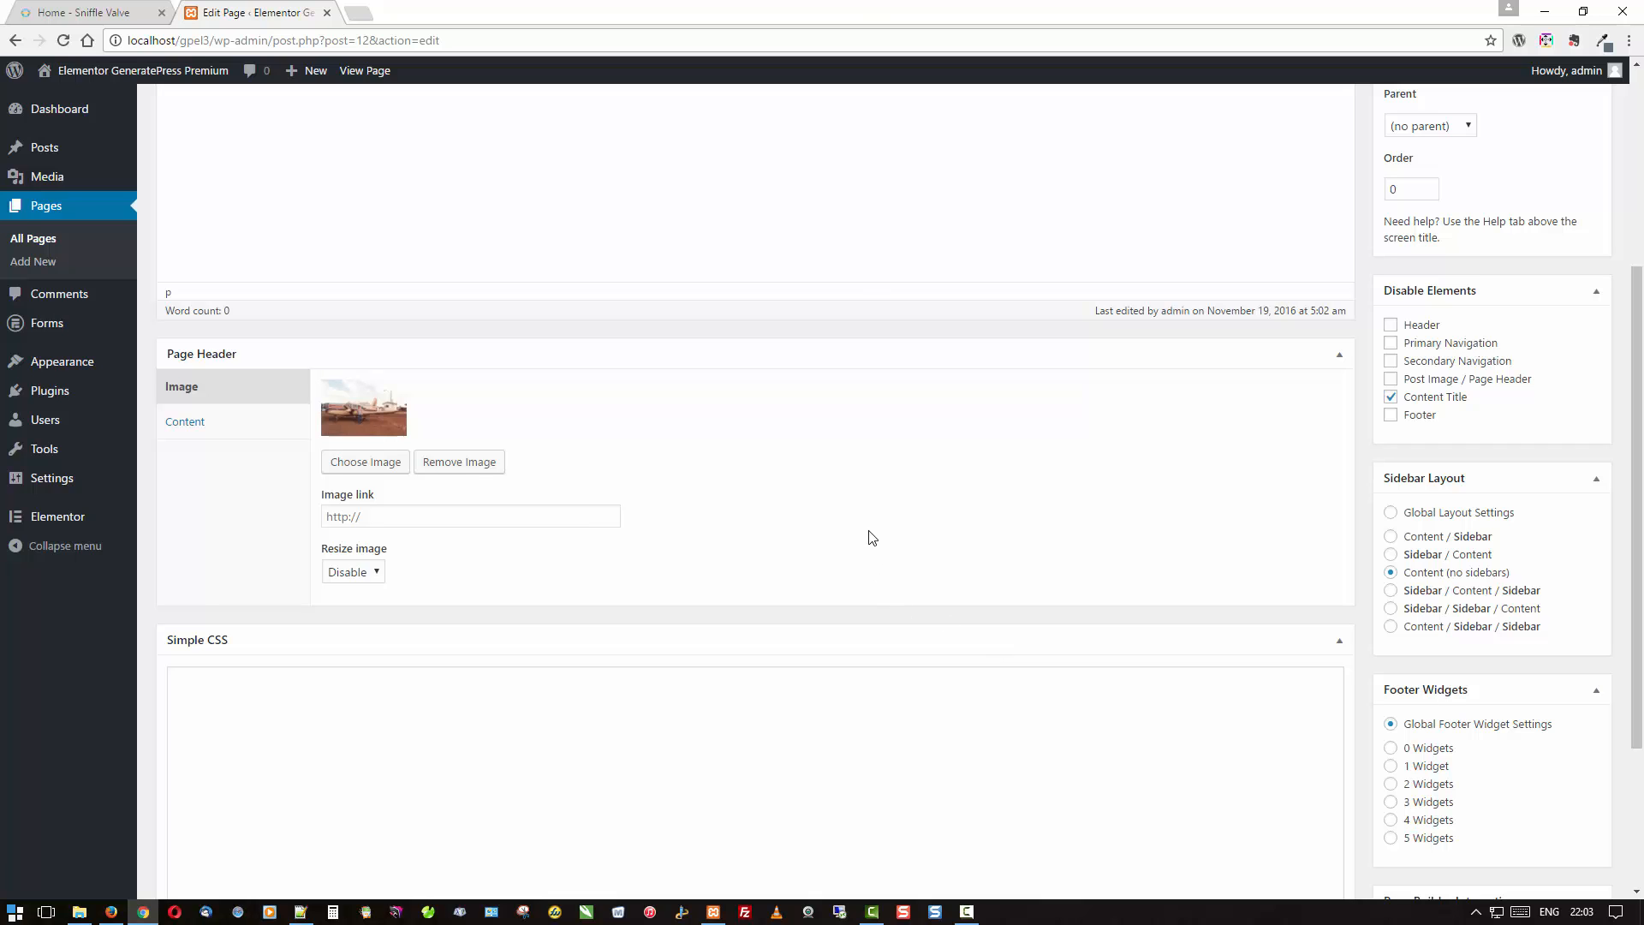
pyautogui.scroll(1, 863, 537)
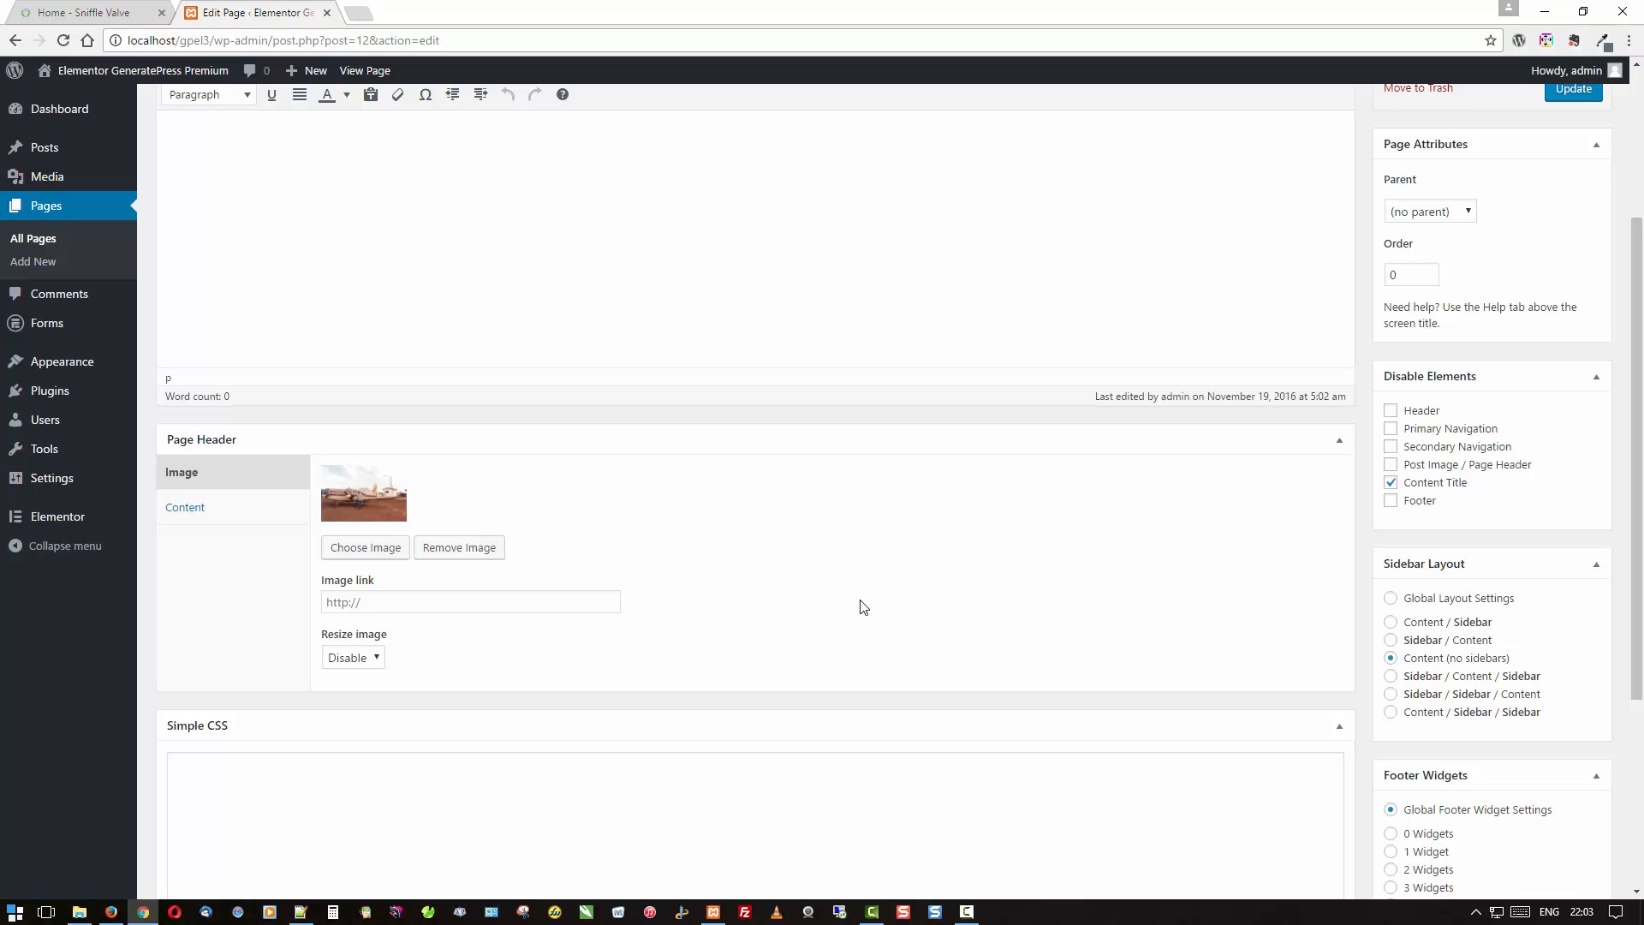
pyautogui.scroll(-1, 865, 602)
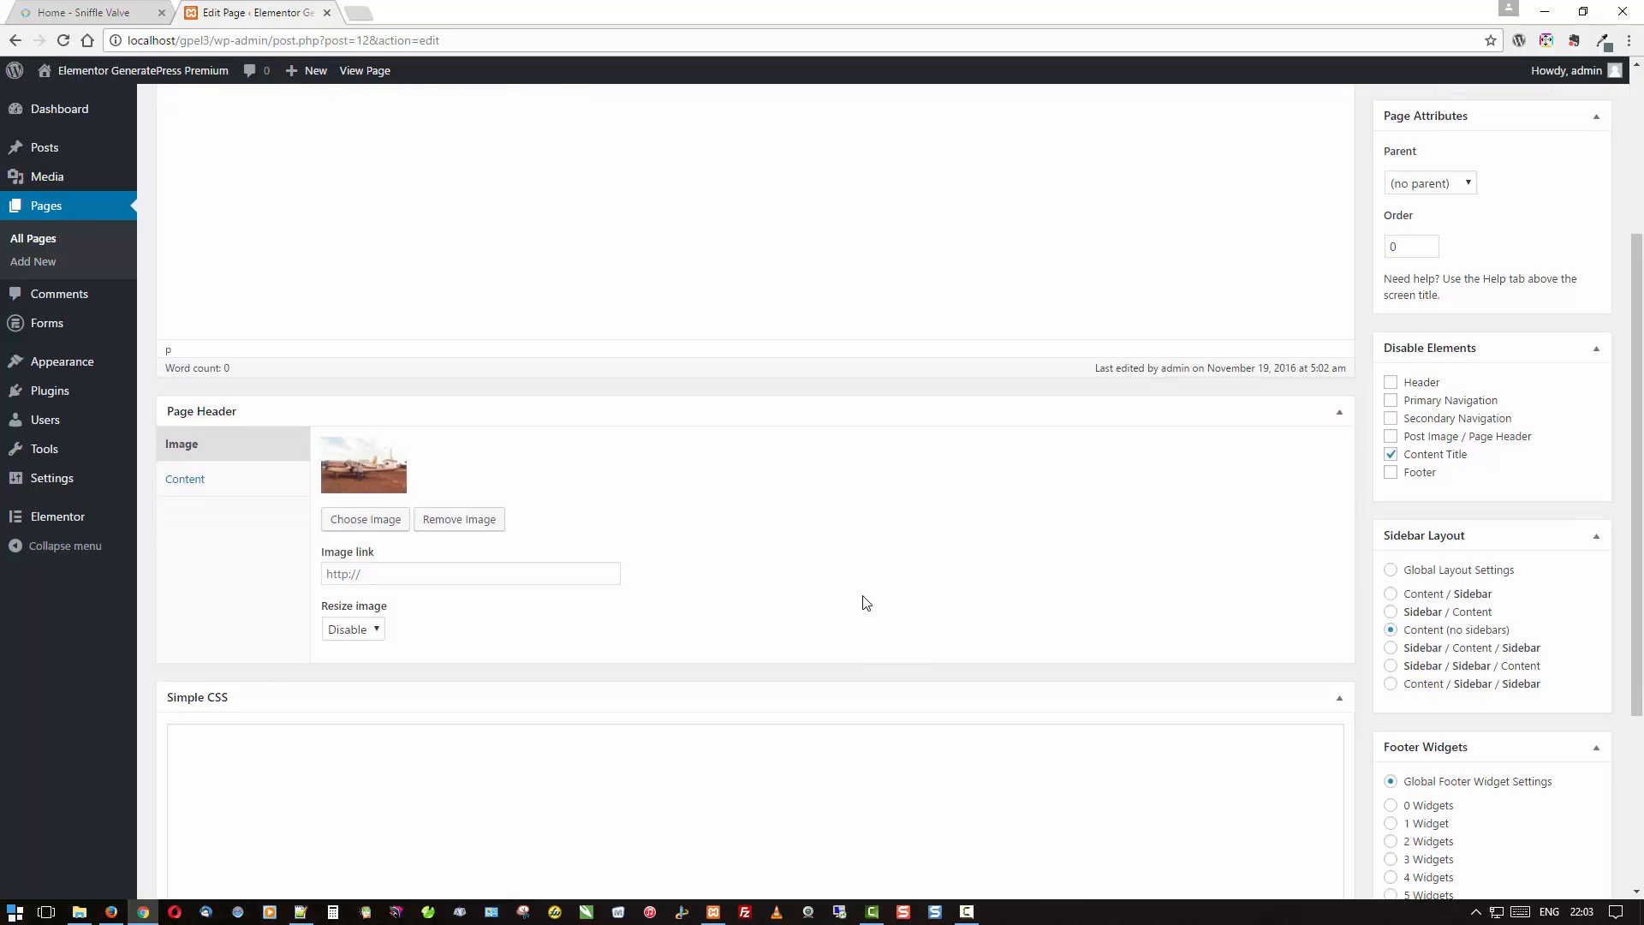
pyautogui.scroll(1, 864, 603)
pyautogui.scroll(2, 804, 489)
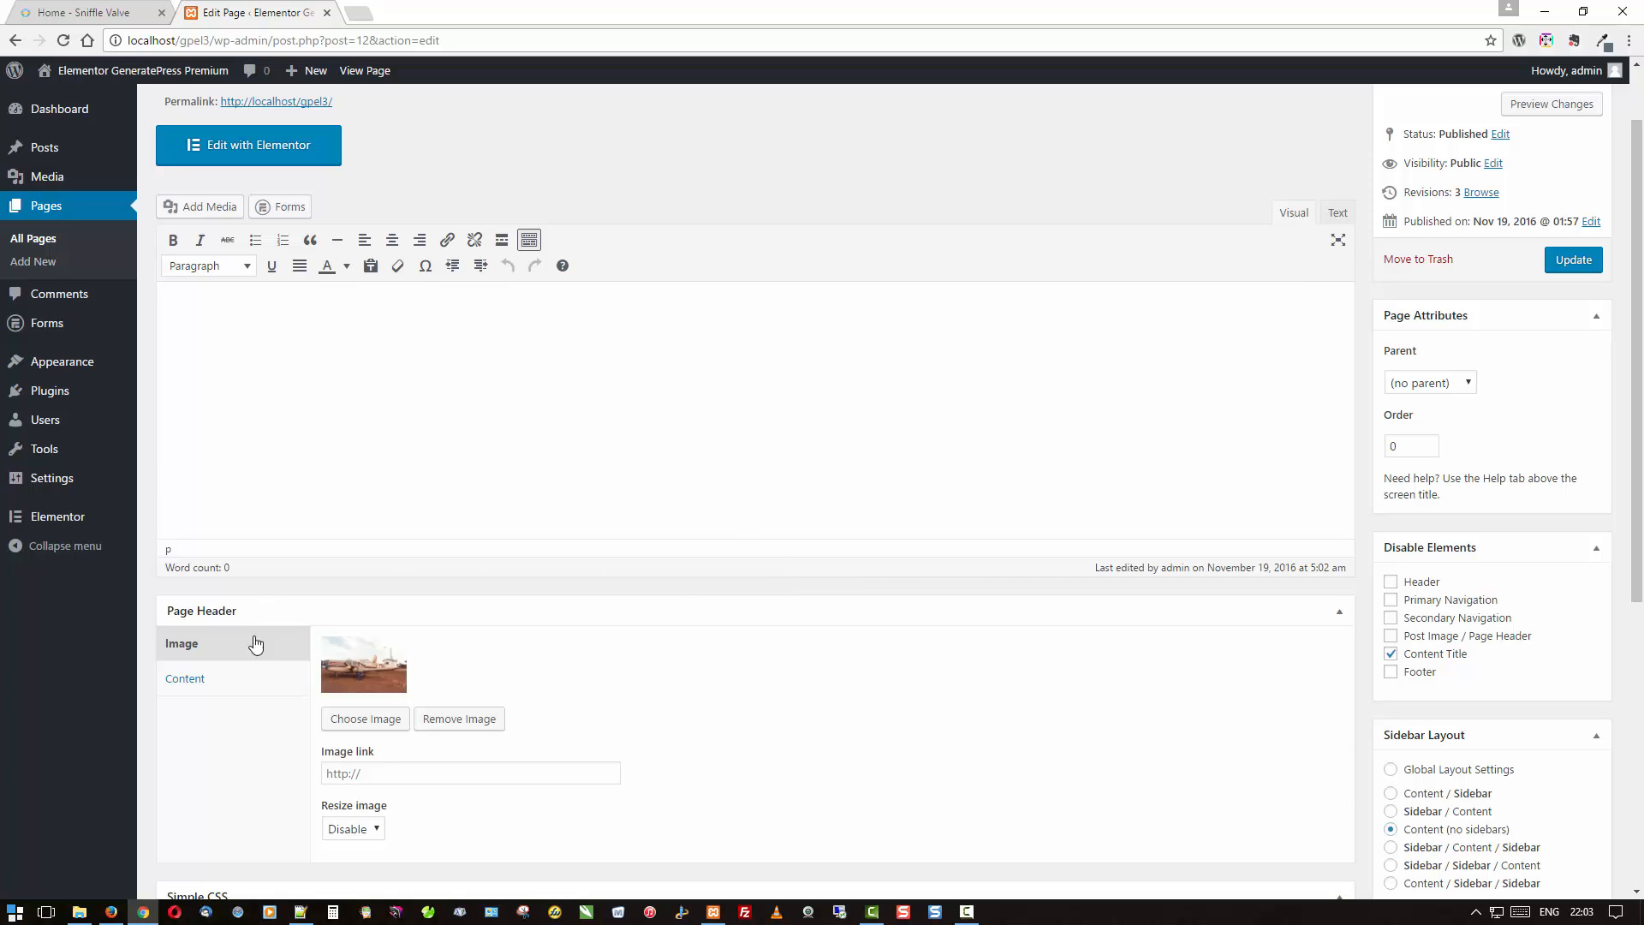
pyautogui.click(212, 679)
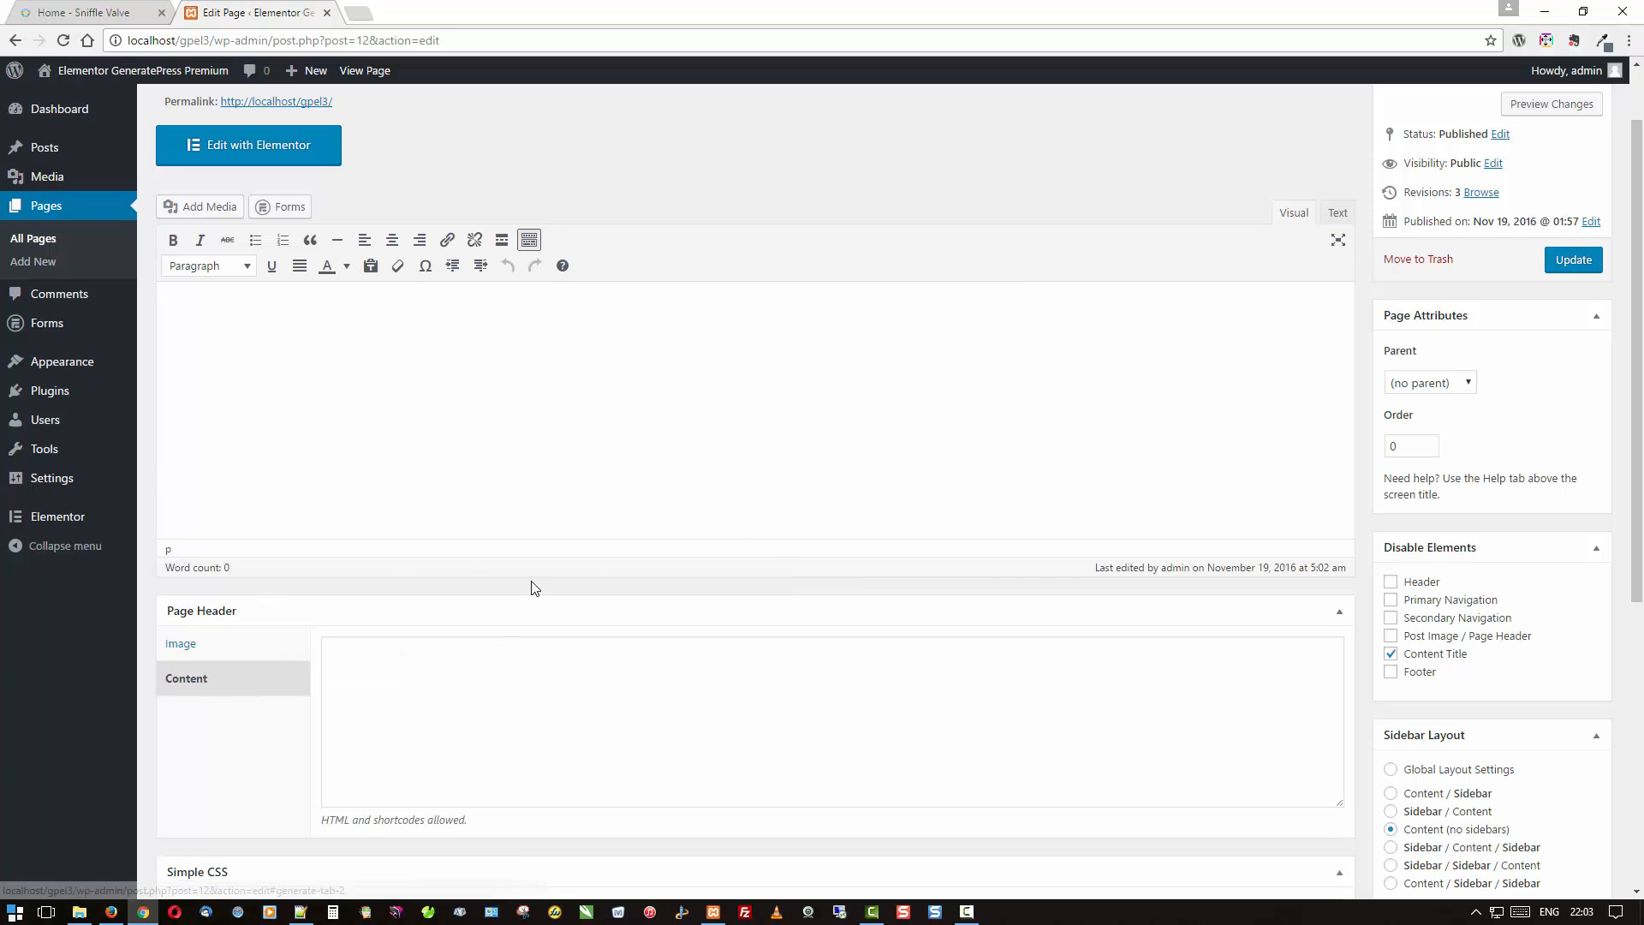
pyautogui.scroll(-2, 533, 587)
pyautogui.click(432, 493)
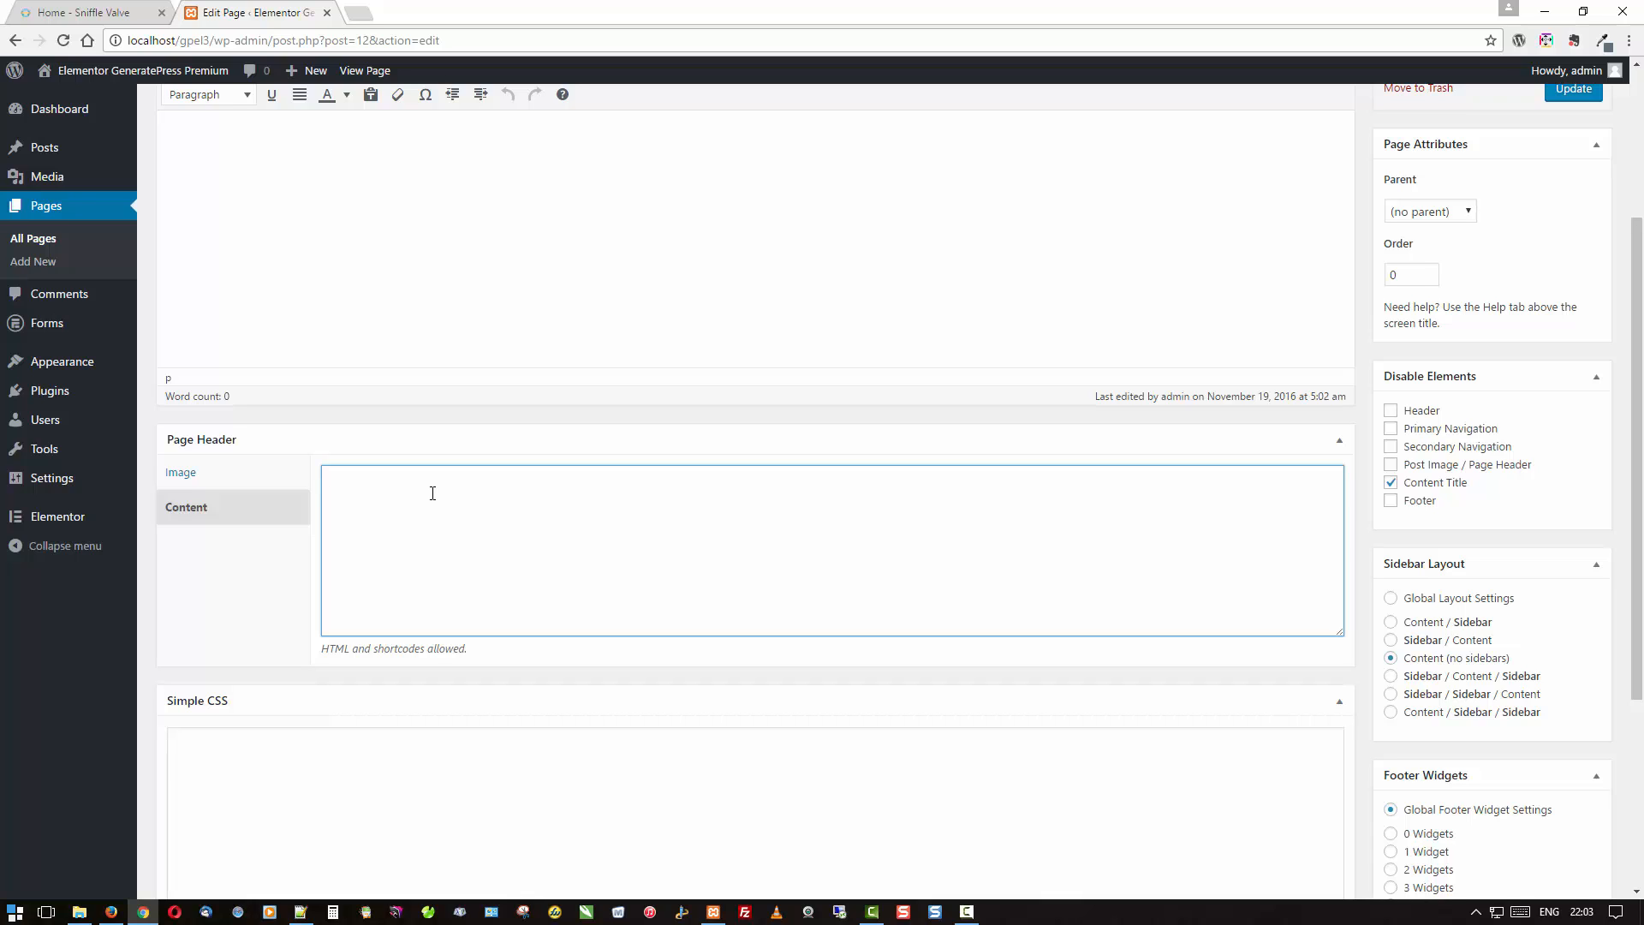
pyautogui.write('hello')
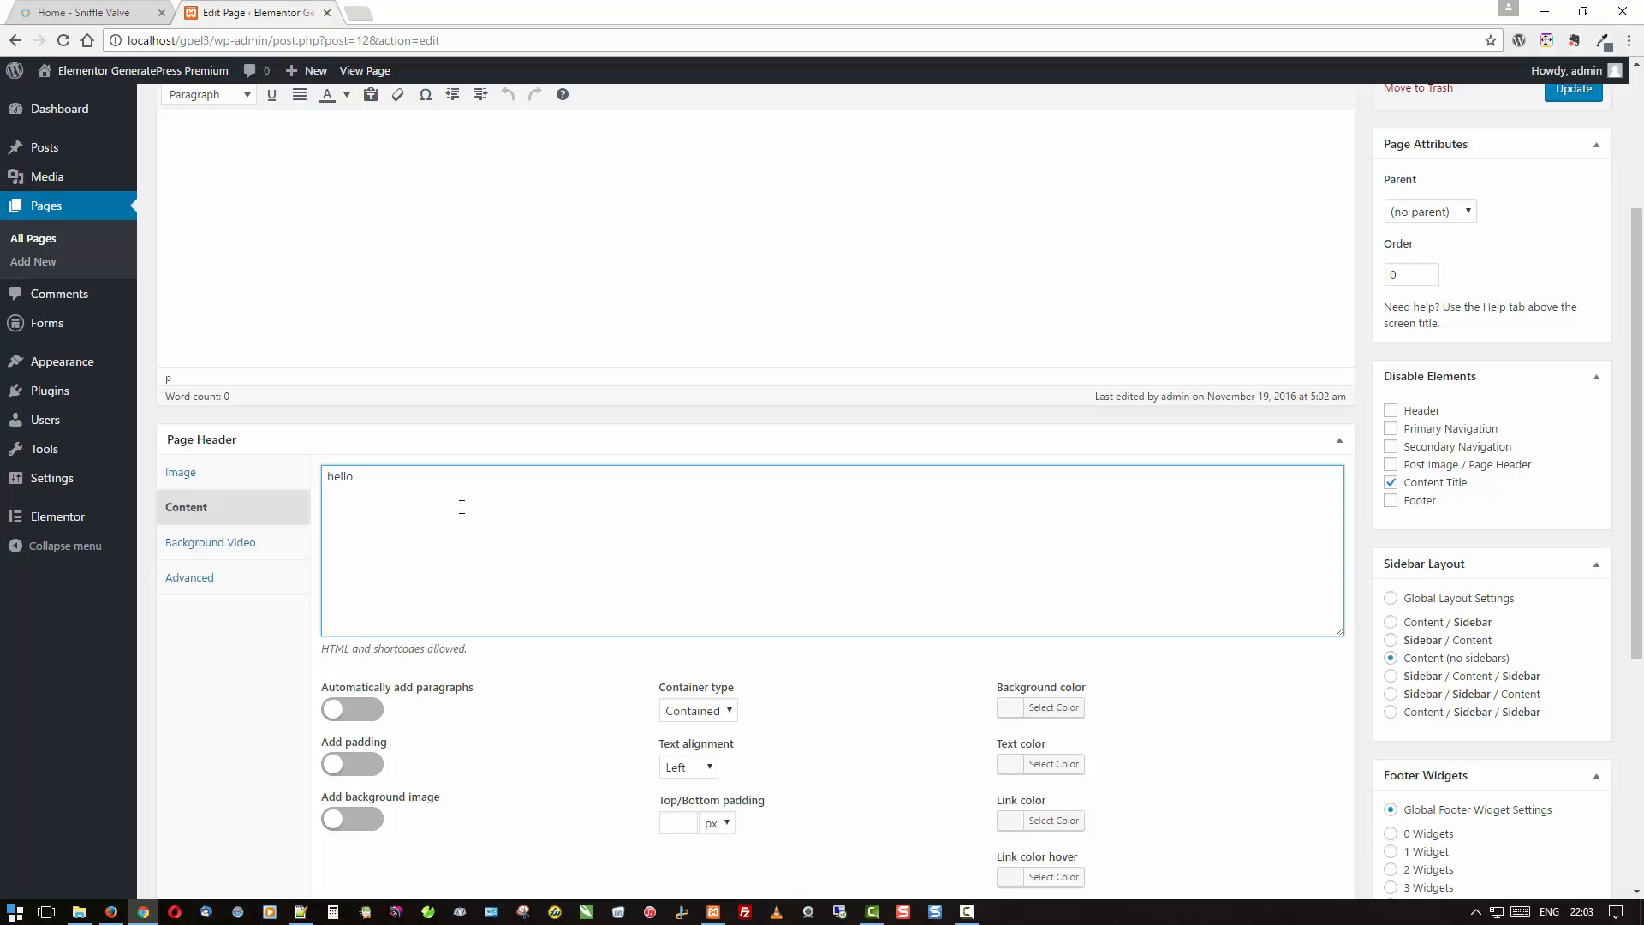
# Enable automatic paragraphs and padding for the page header content, set its container type to Full width and open the text alignment choices.
pyautogui.click(358, 709)
pyautogui.click(370, 764)
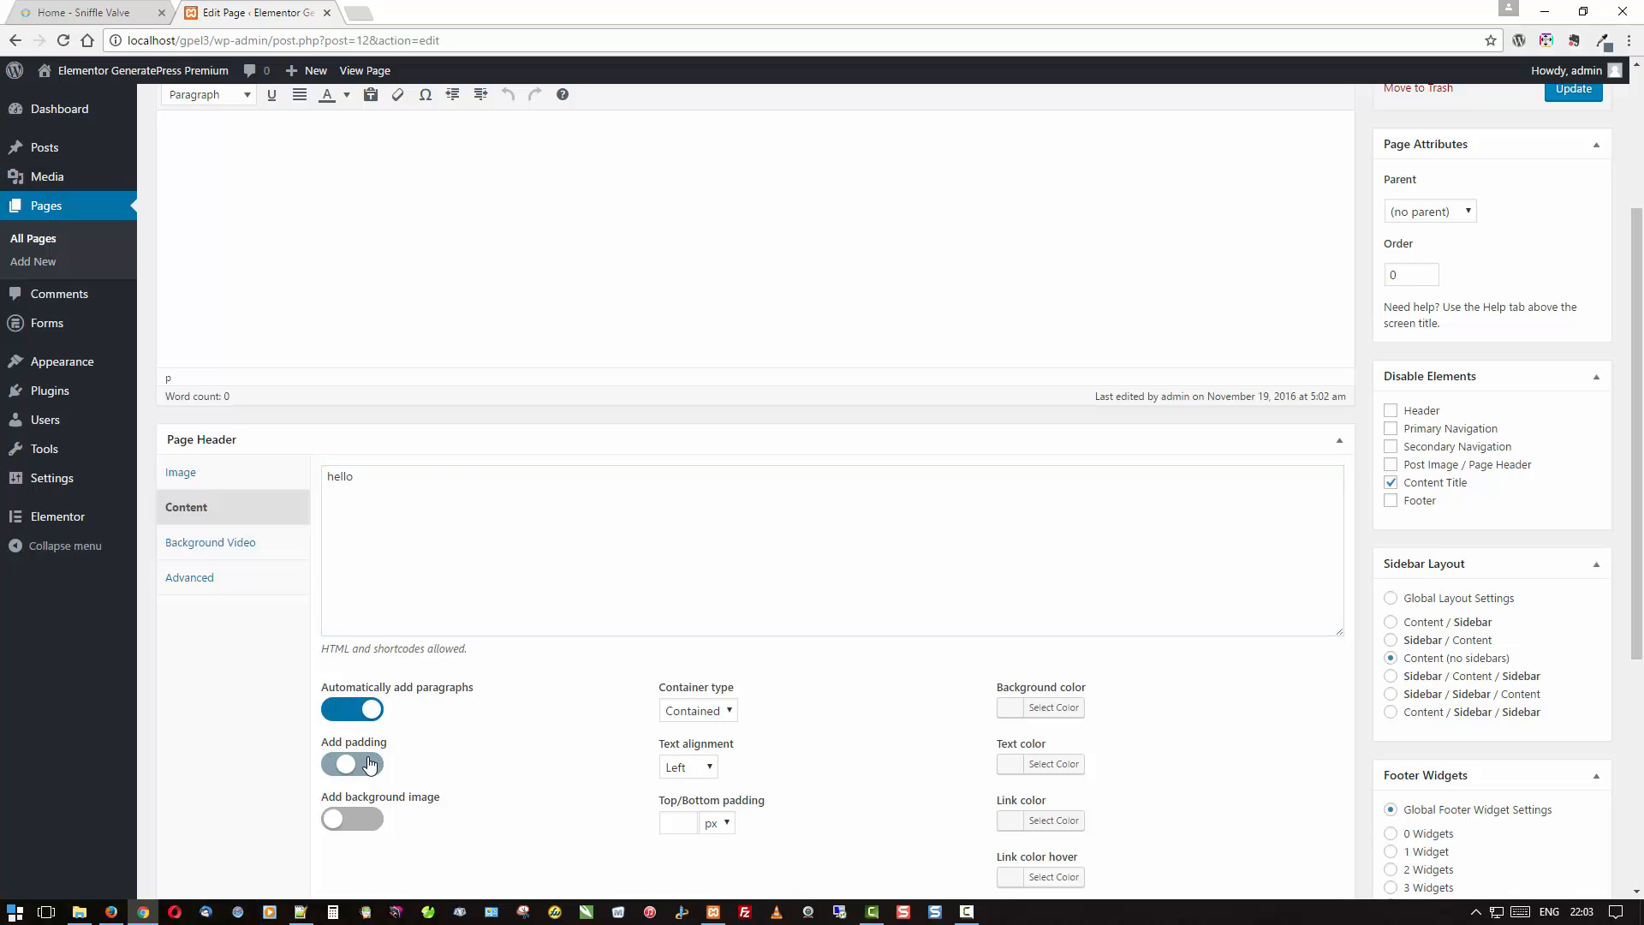
pyautogui.click(670, 711)
pyautogui.click(670, 748)
pyautogui.scroll(-2, 620, 727)
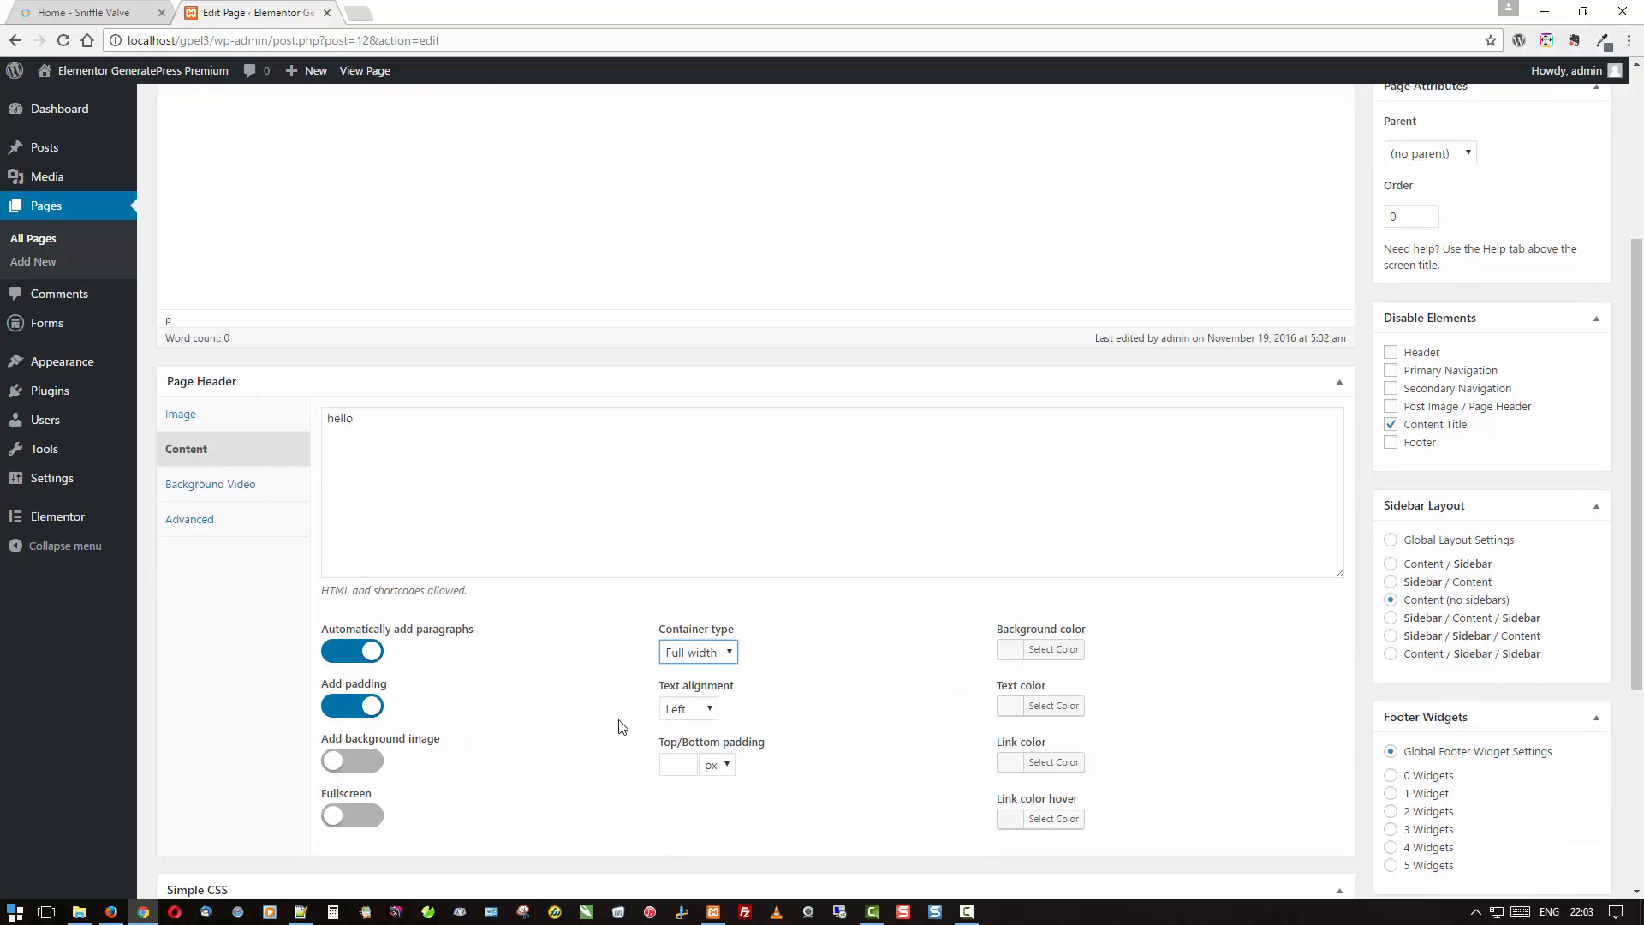
pyautogui.click(685, 597)
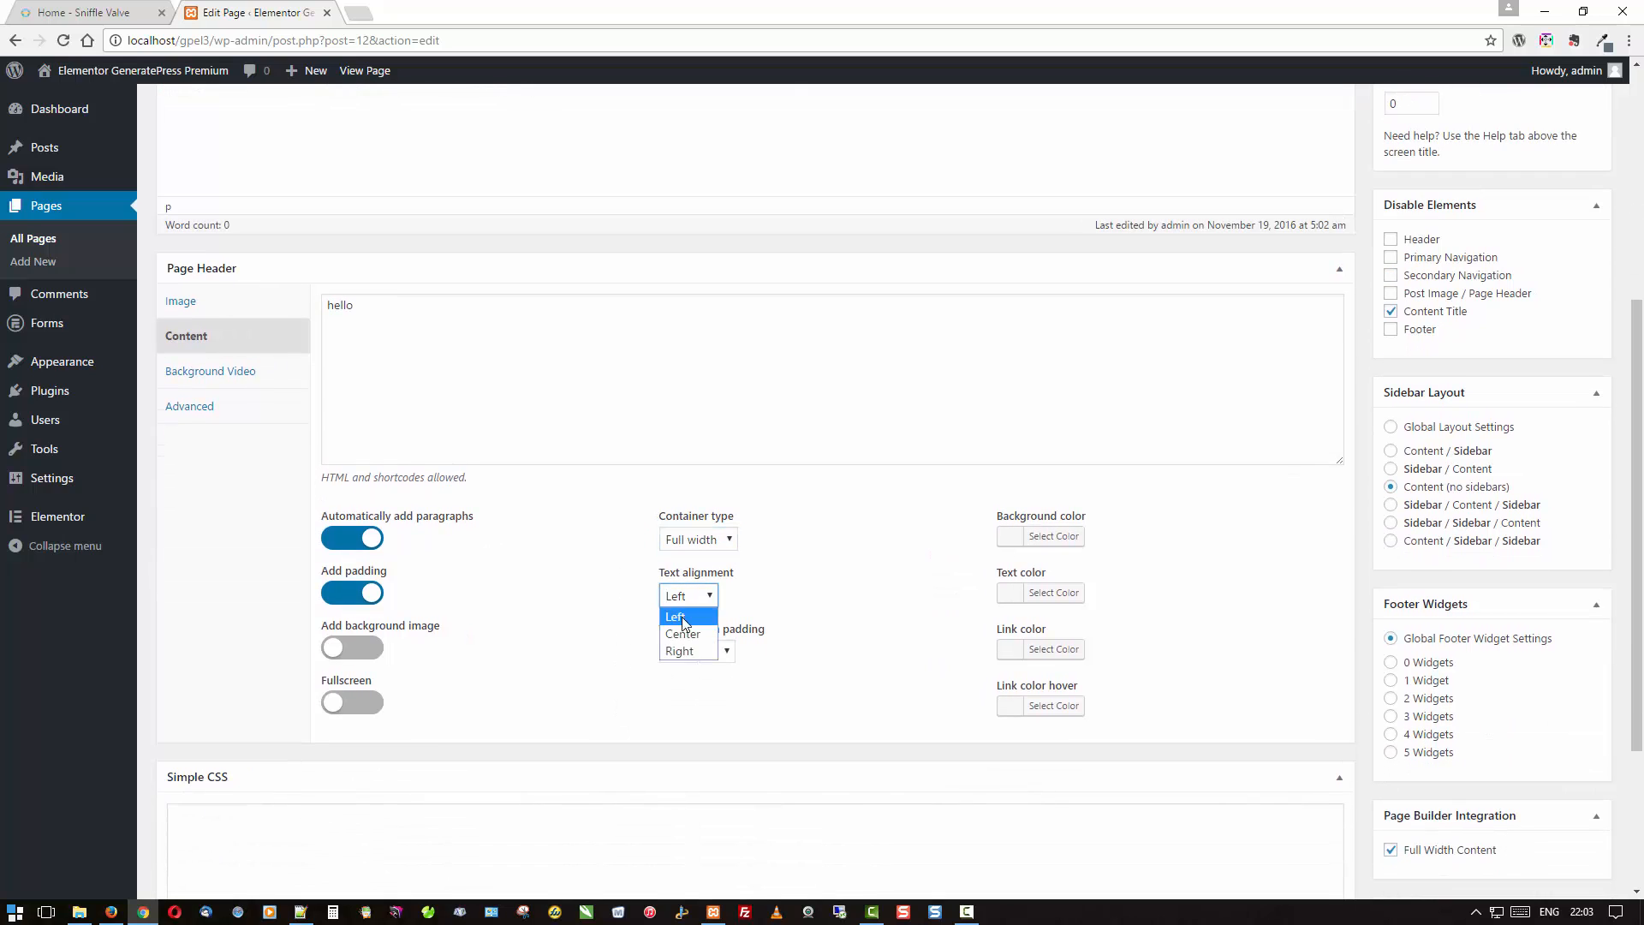
# Set the page header content's text alignment to Center and update the Home page.
pyautogui.click(687, 636)
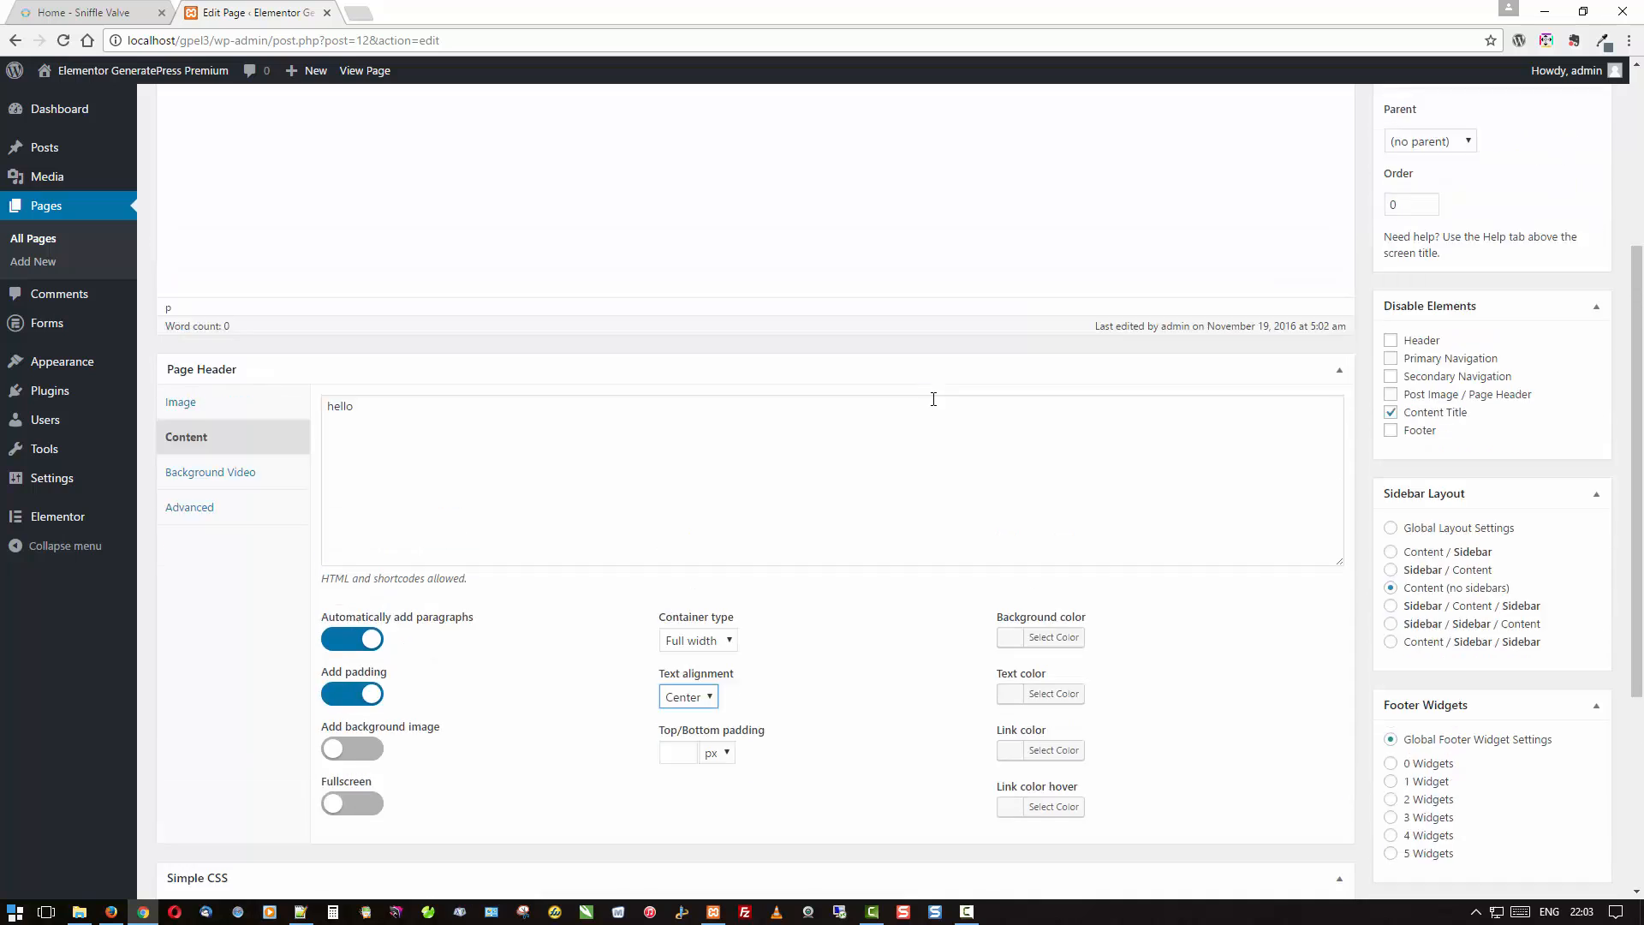
pyautogui.scroll(5, 1114, 343)
pyautogui.click(1572, 346)
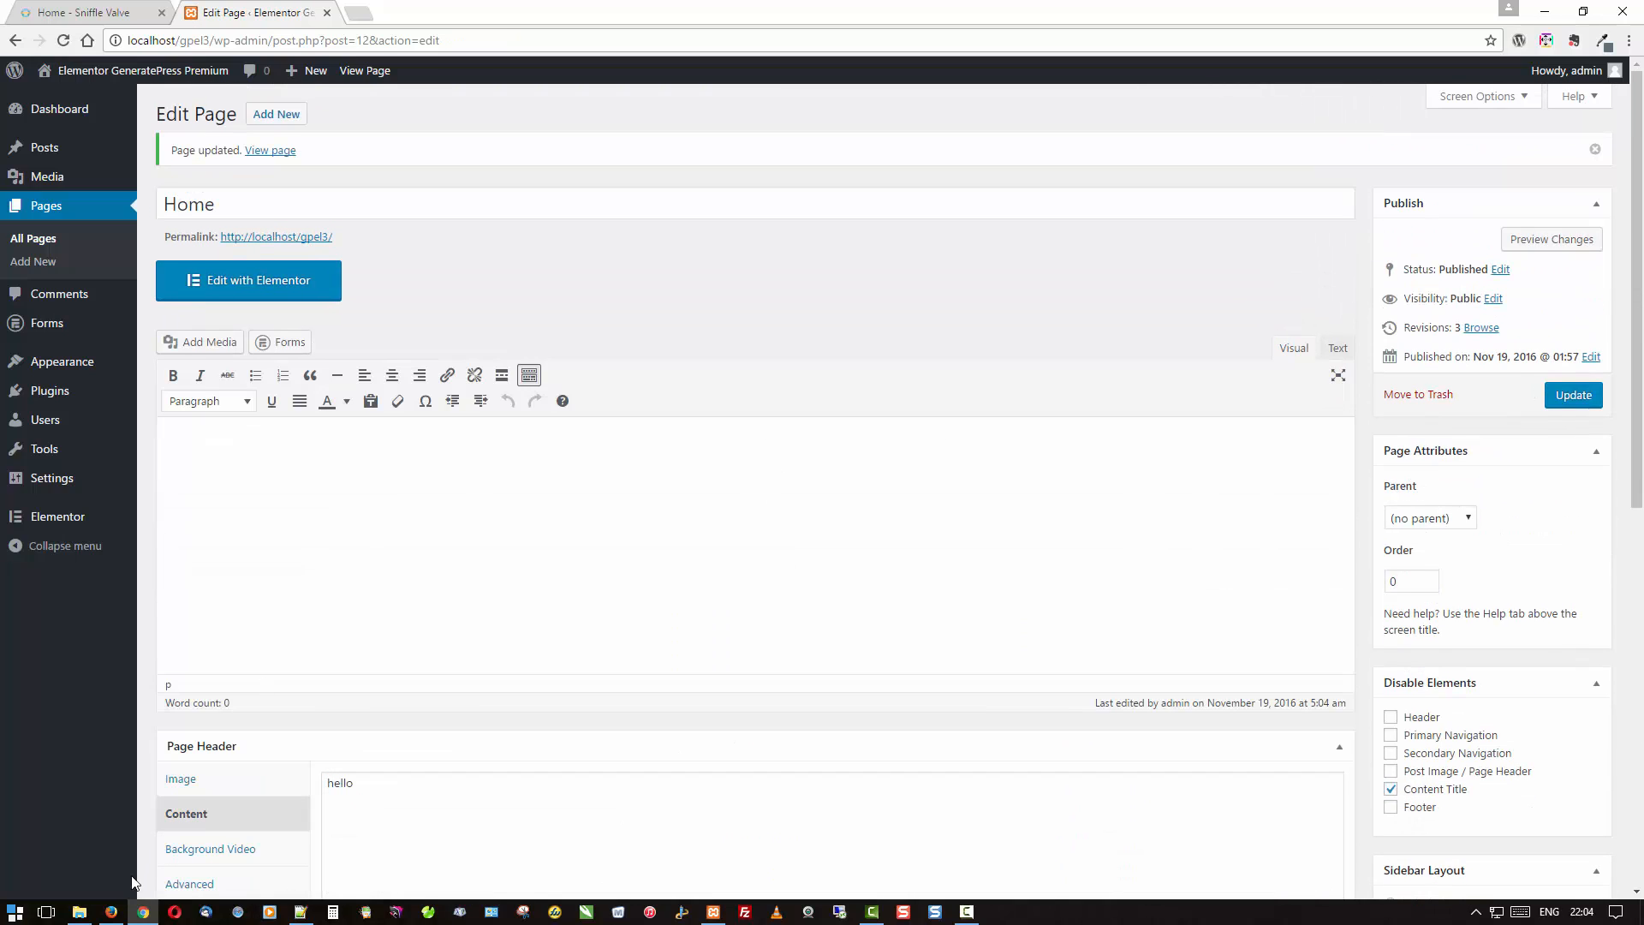
# Switch to Firefox and reload the live home page to check the header text's alignment.
pyautogui.click(111, 912)
pyautogui.rightClick(438, 658)
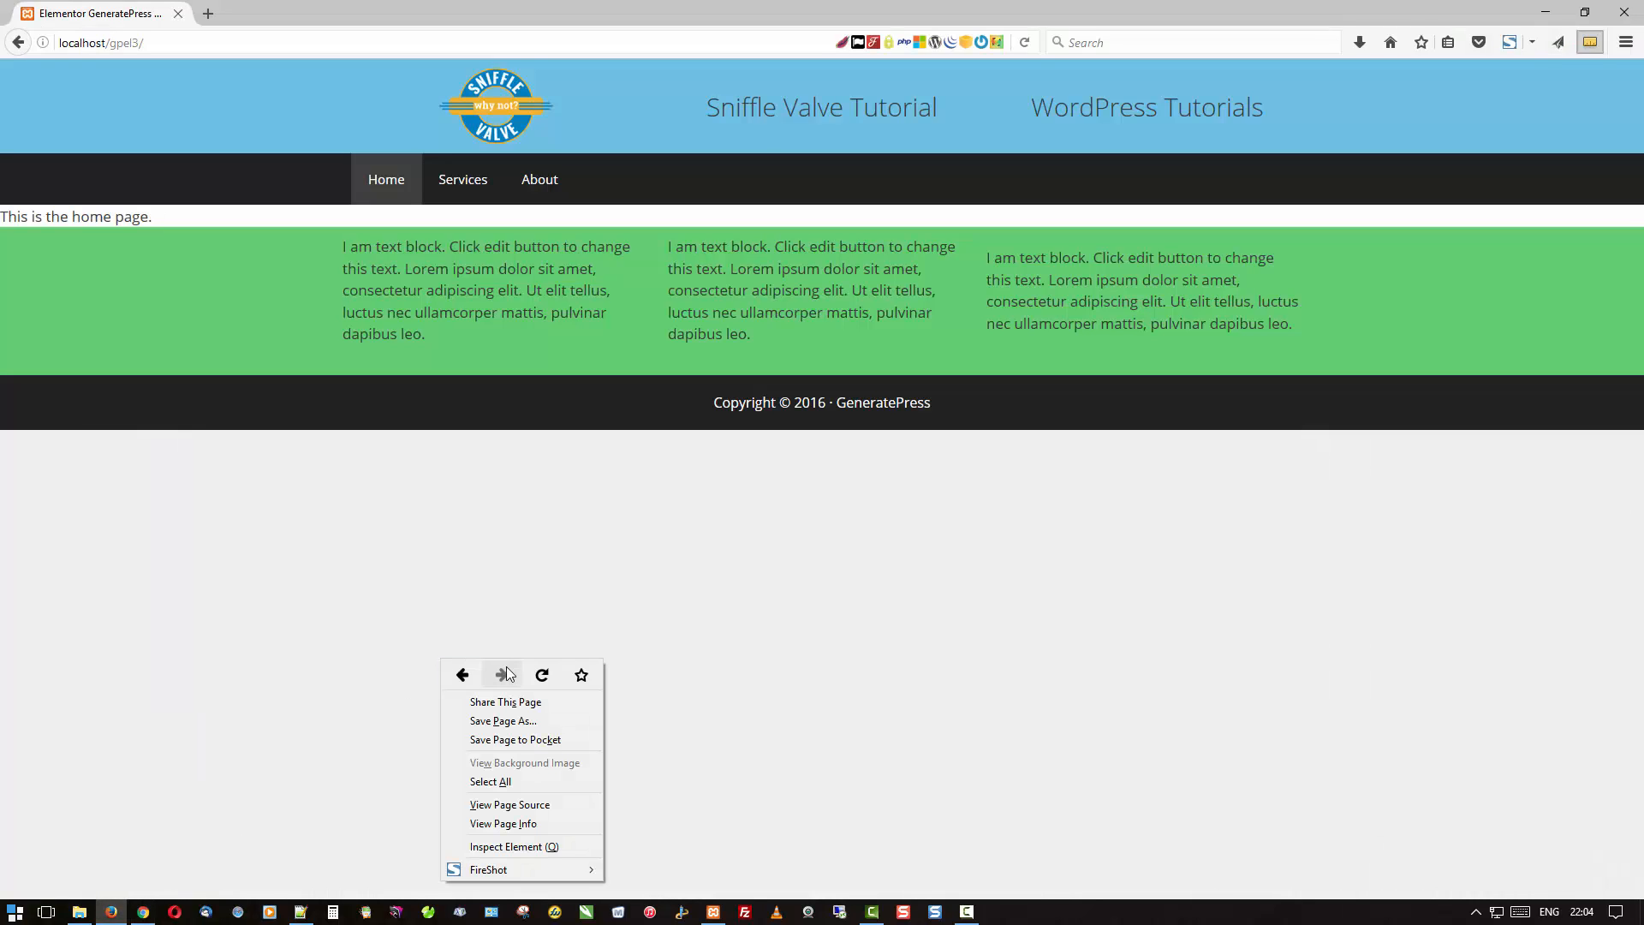
pyautogui.click(542, 676)
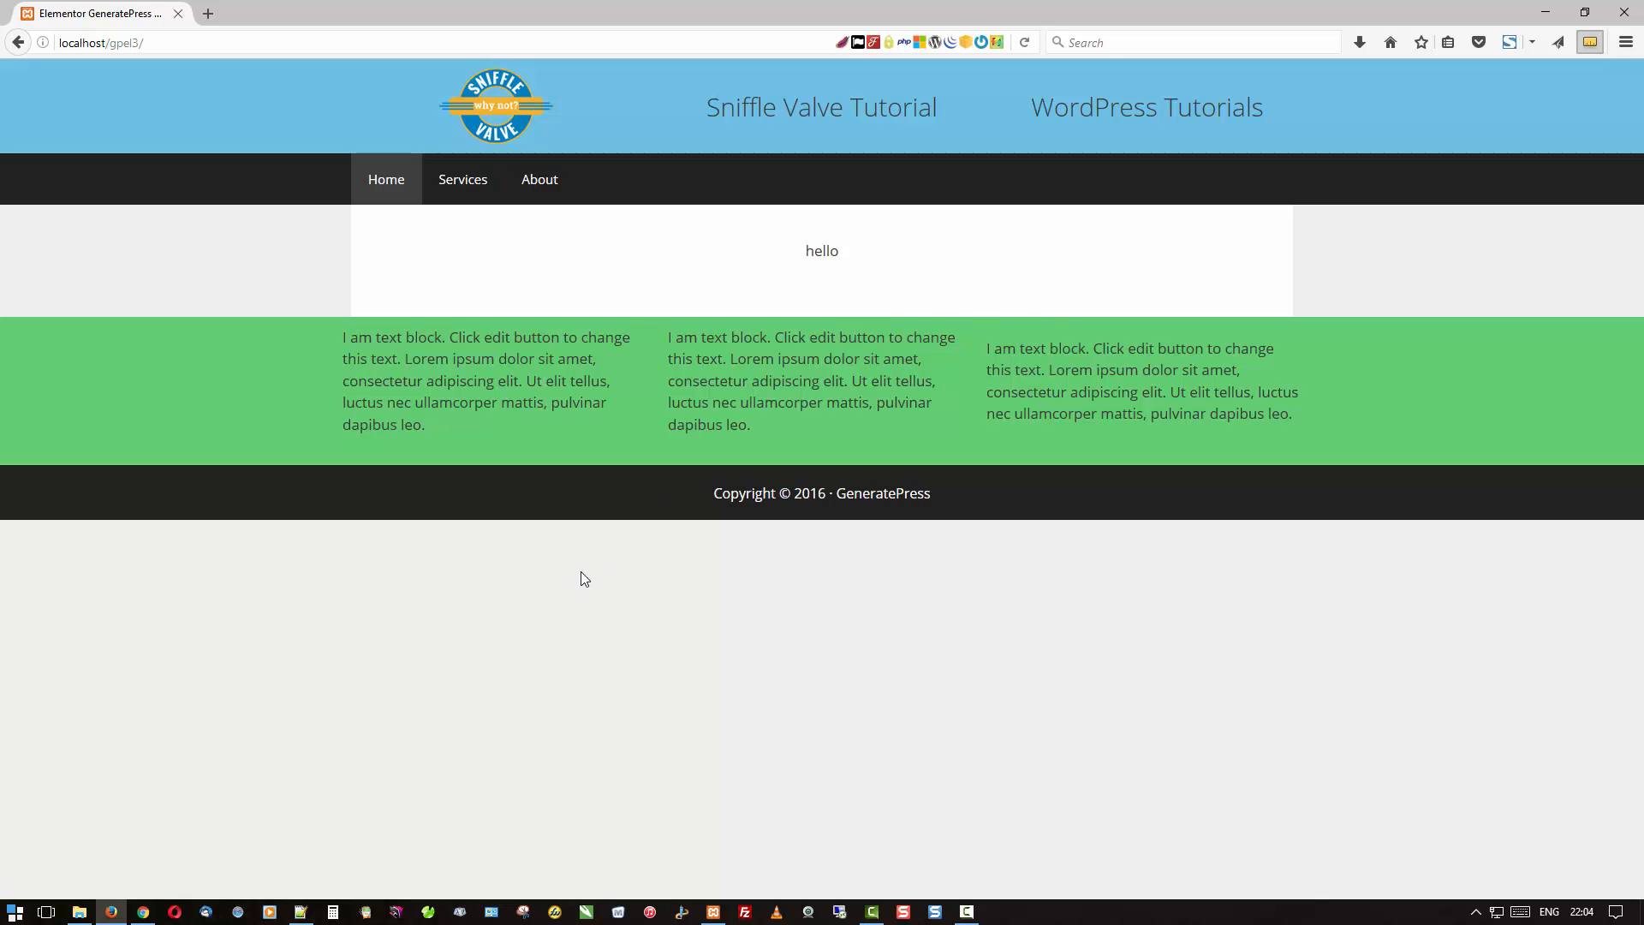
# Back in Chrome, turn on the background image for the page header content and update the Home page.
pyautogui.click(143, 911)
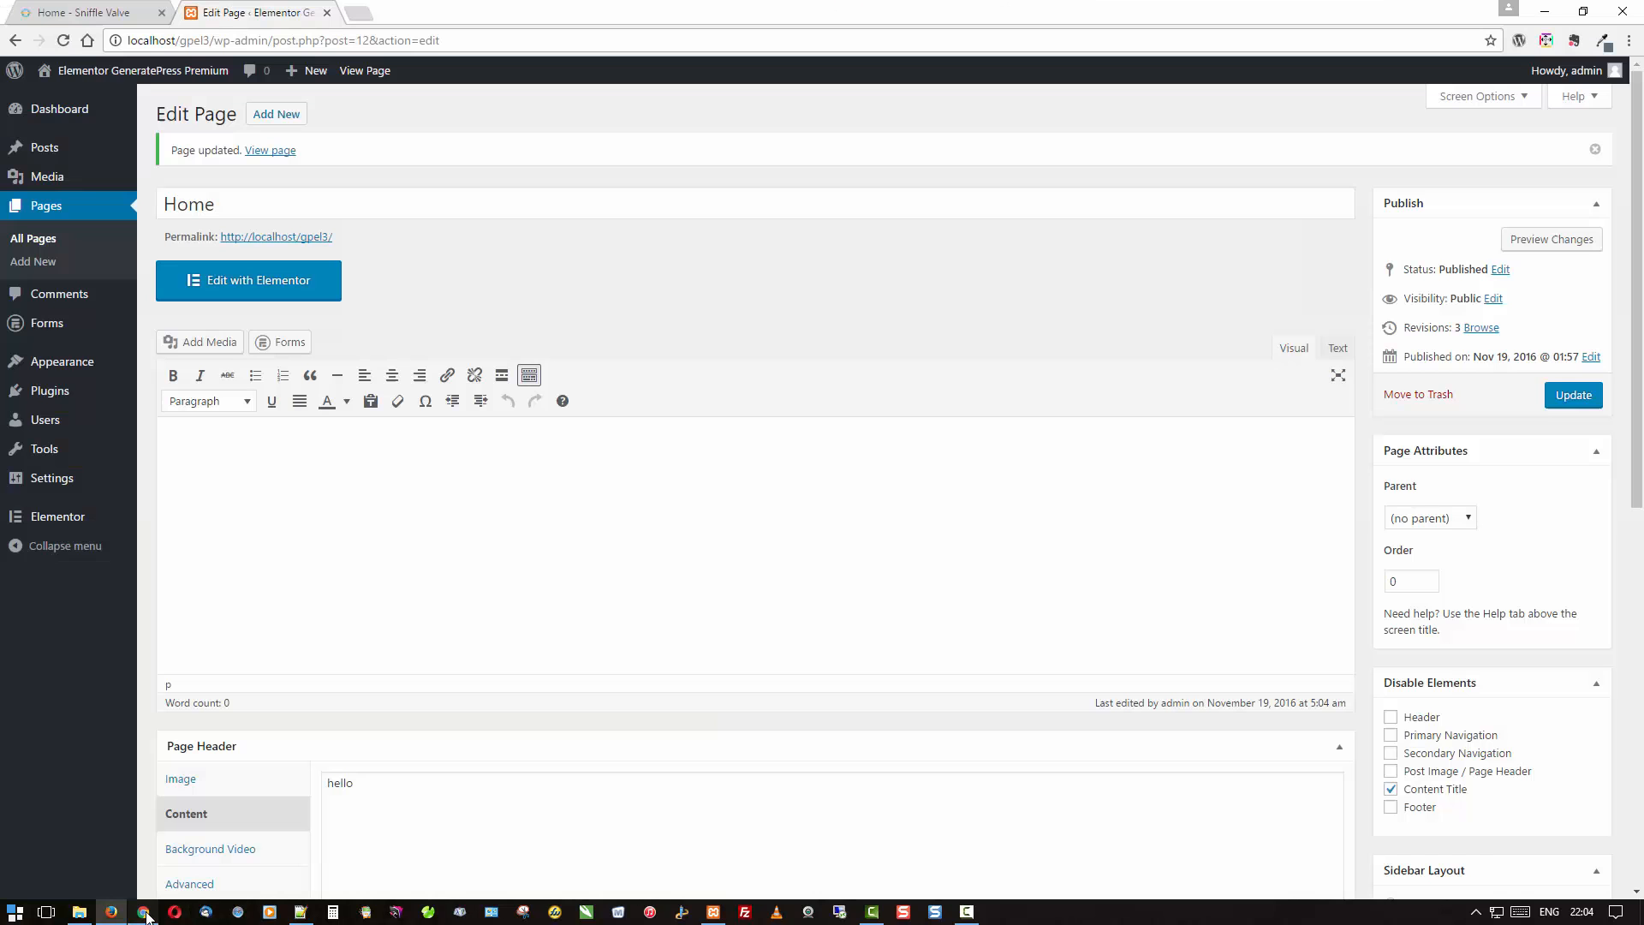
pyautogui.scroll(-7, 530, 622)
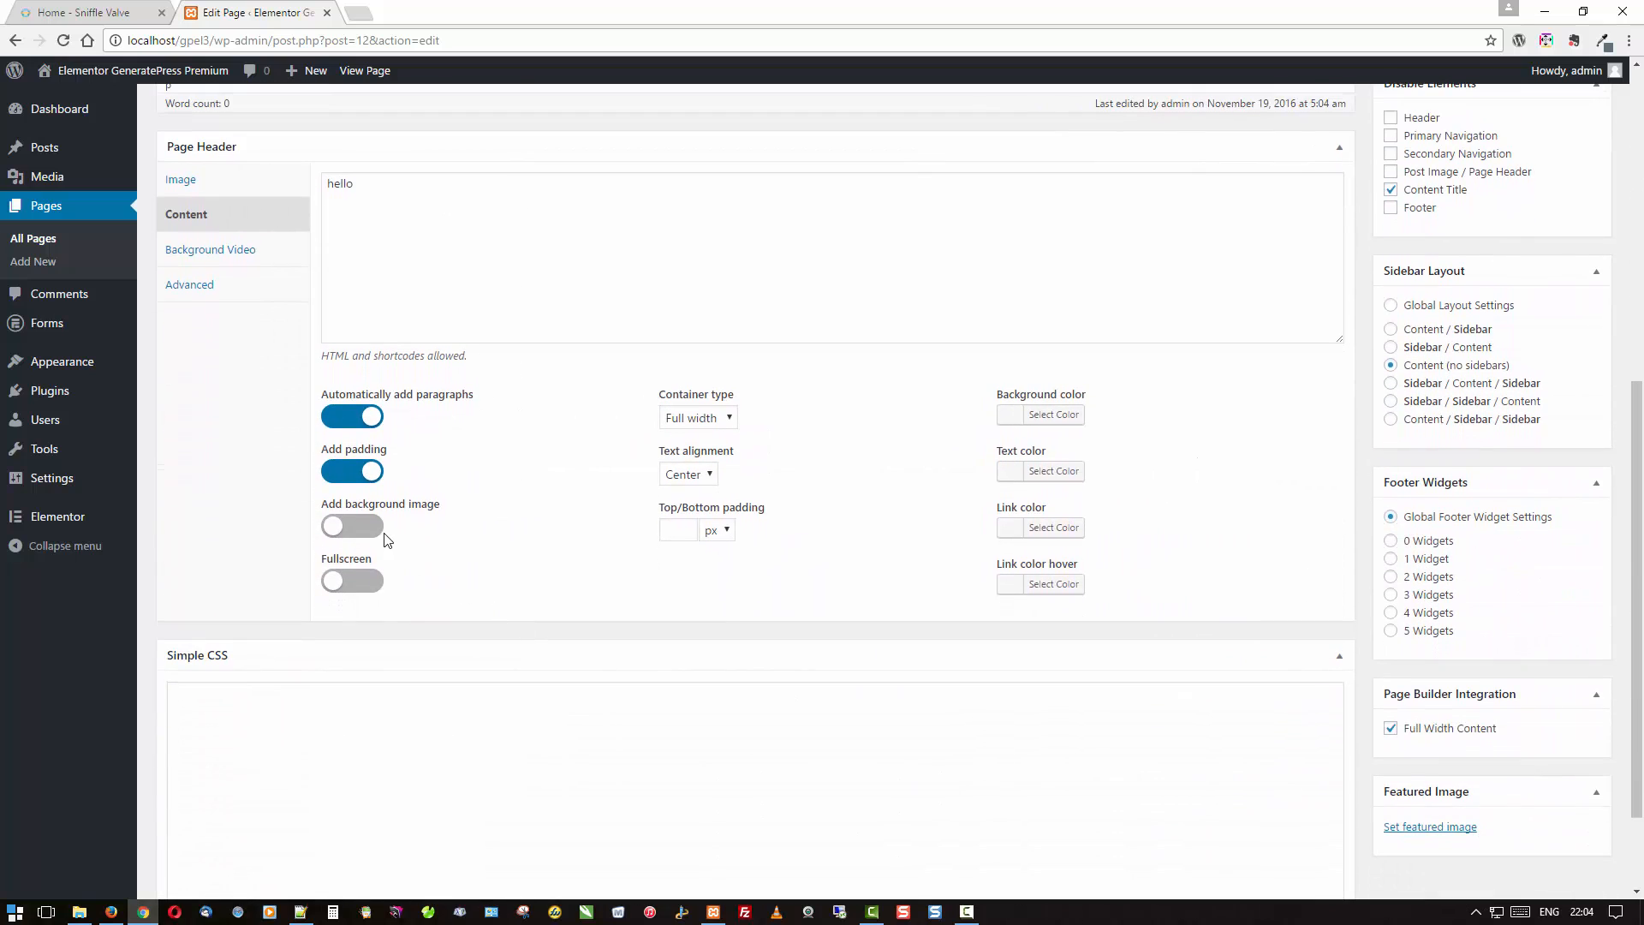
pyautogui.click(370, 532)
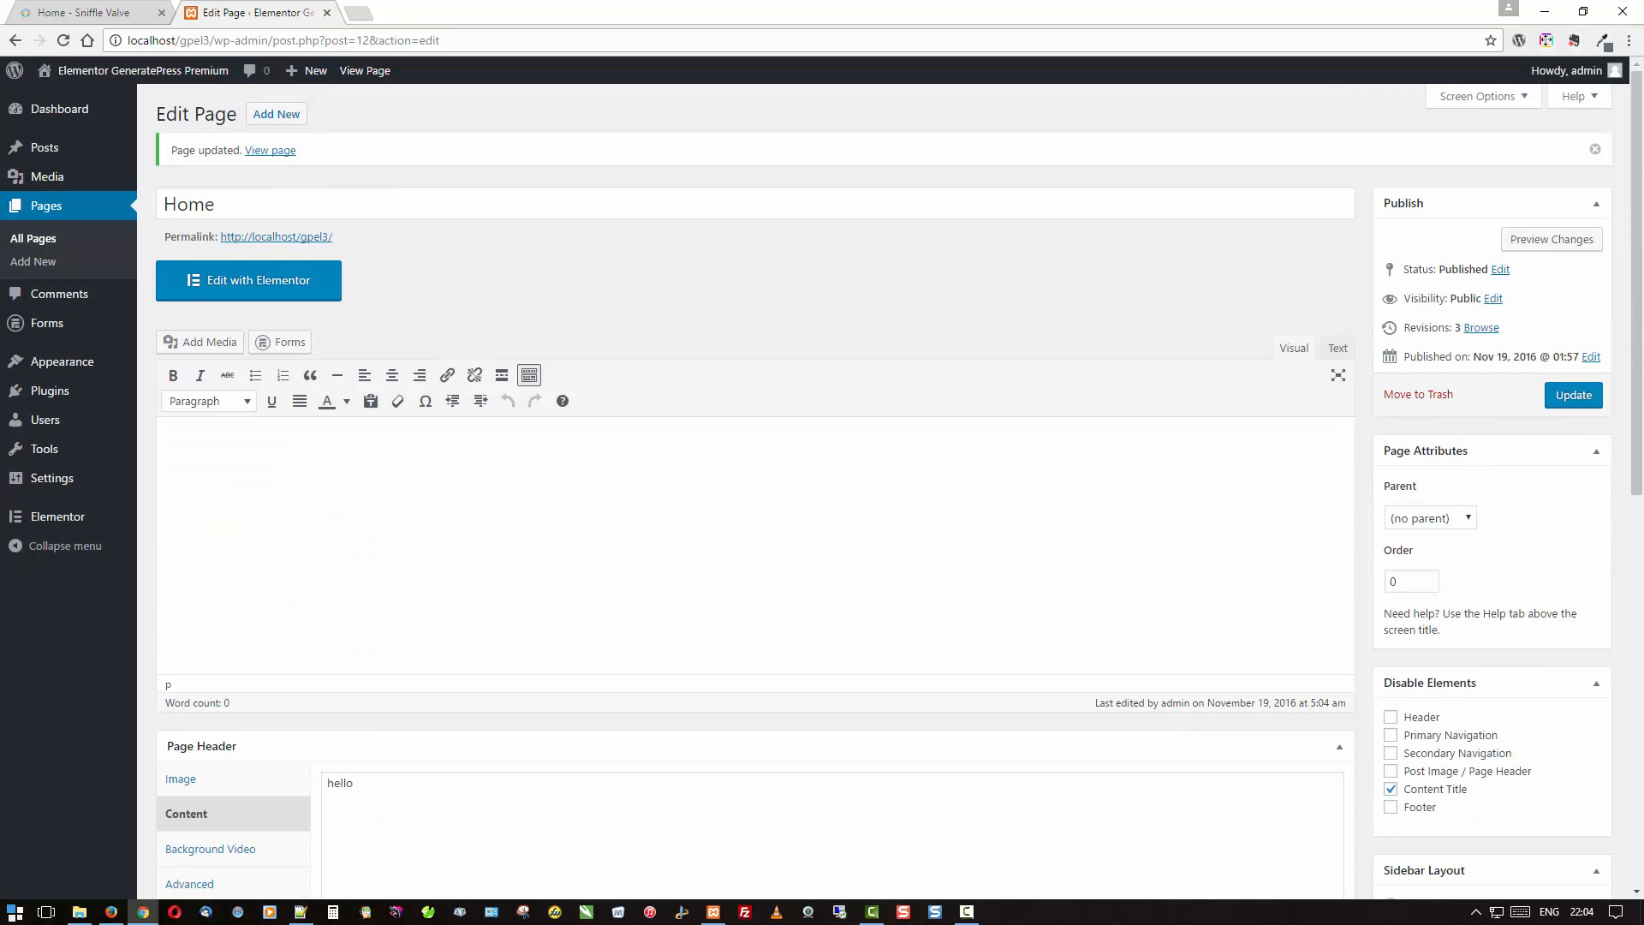
pyautogui.click(1571, 394)
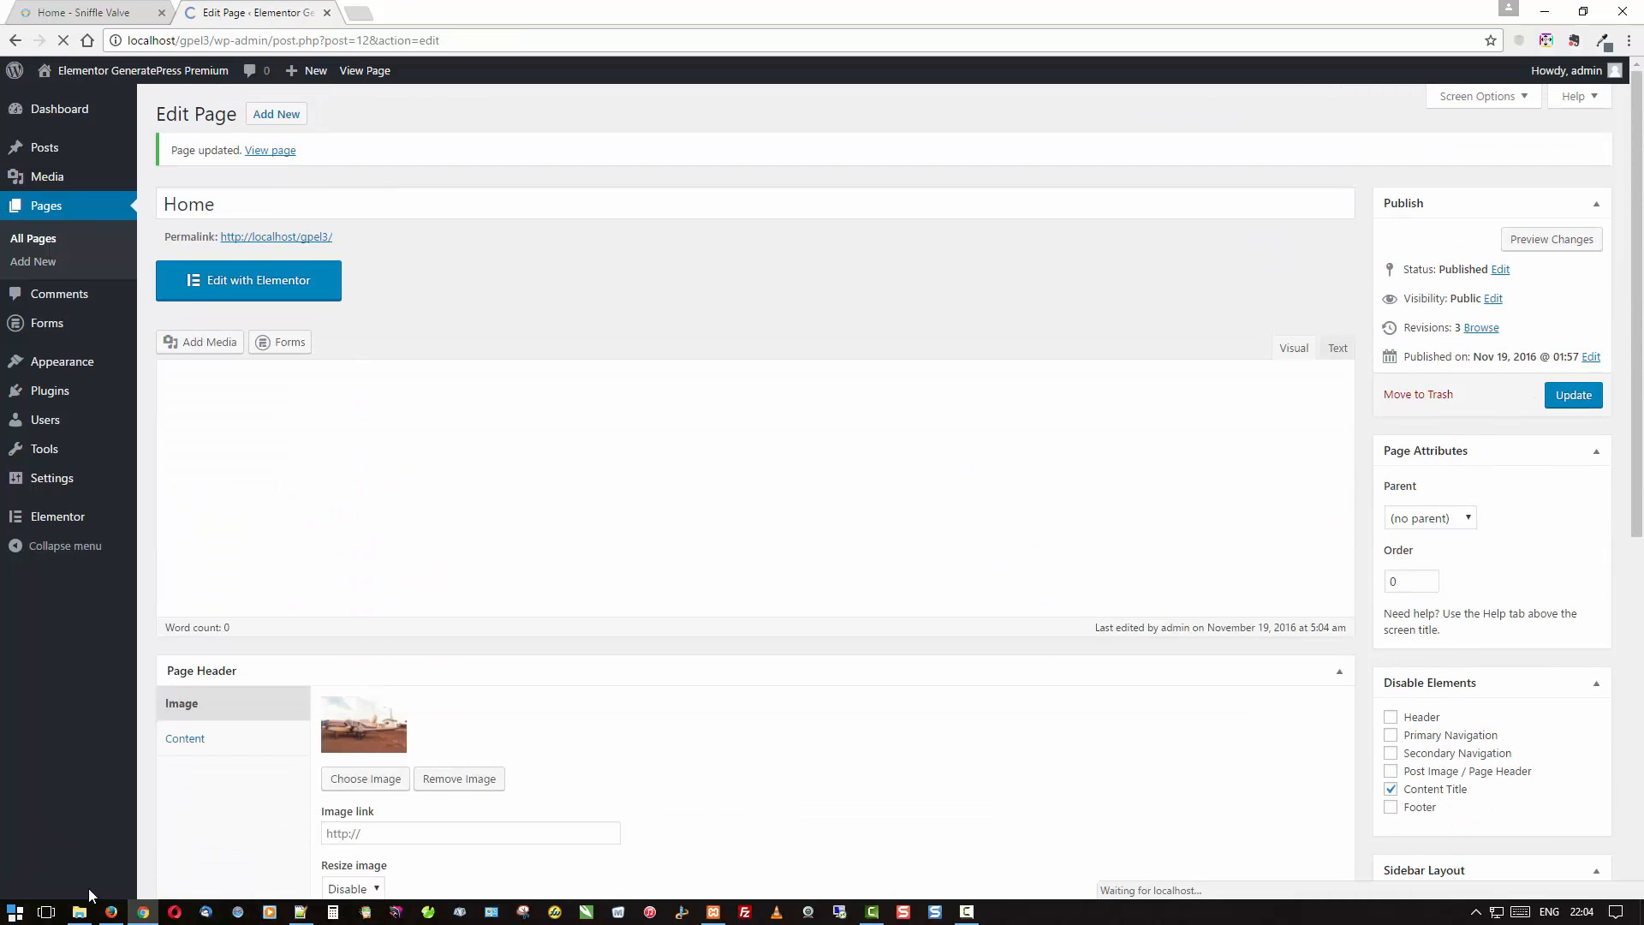
# Reload the live home page in Firefox to check the header's background image.
pyautogui.click(109, 912)
pyautogui.rightClick(349, 687)
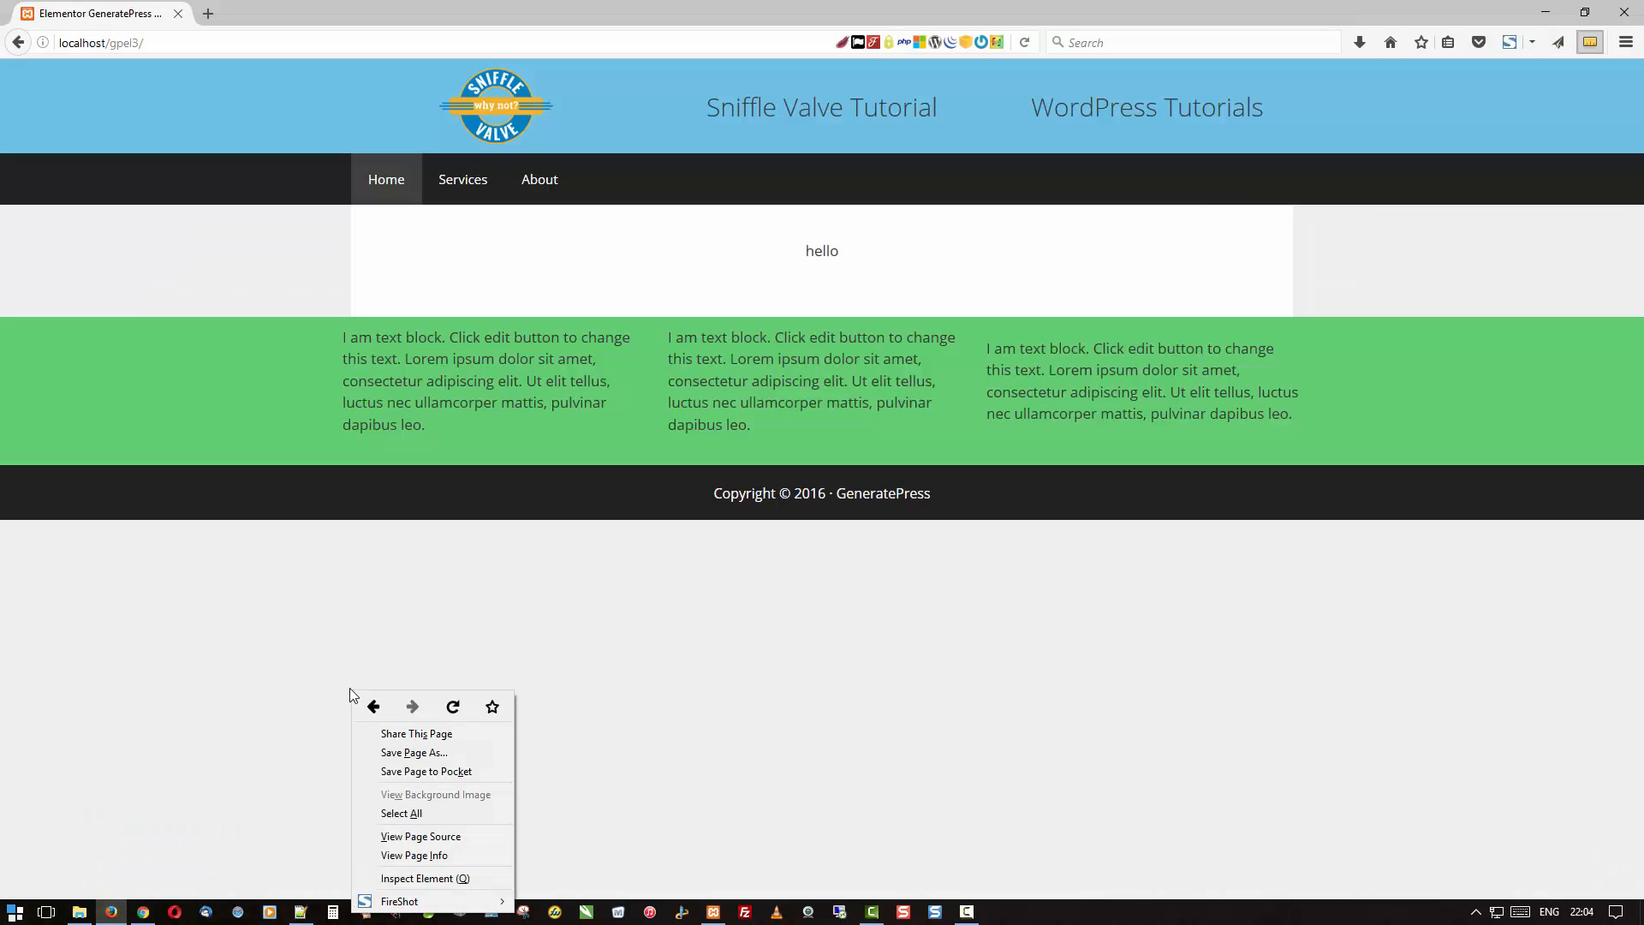
pyautogui.click(442, 704)
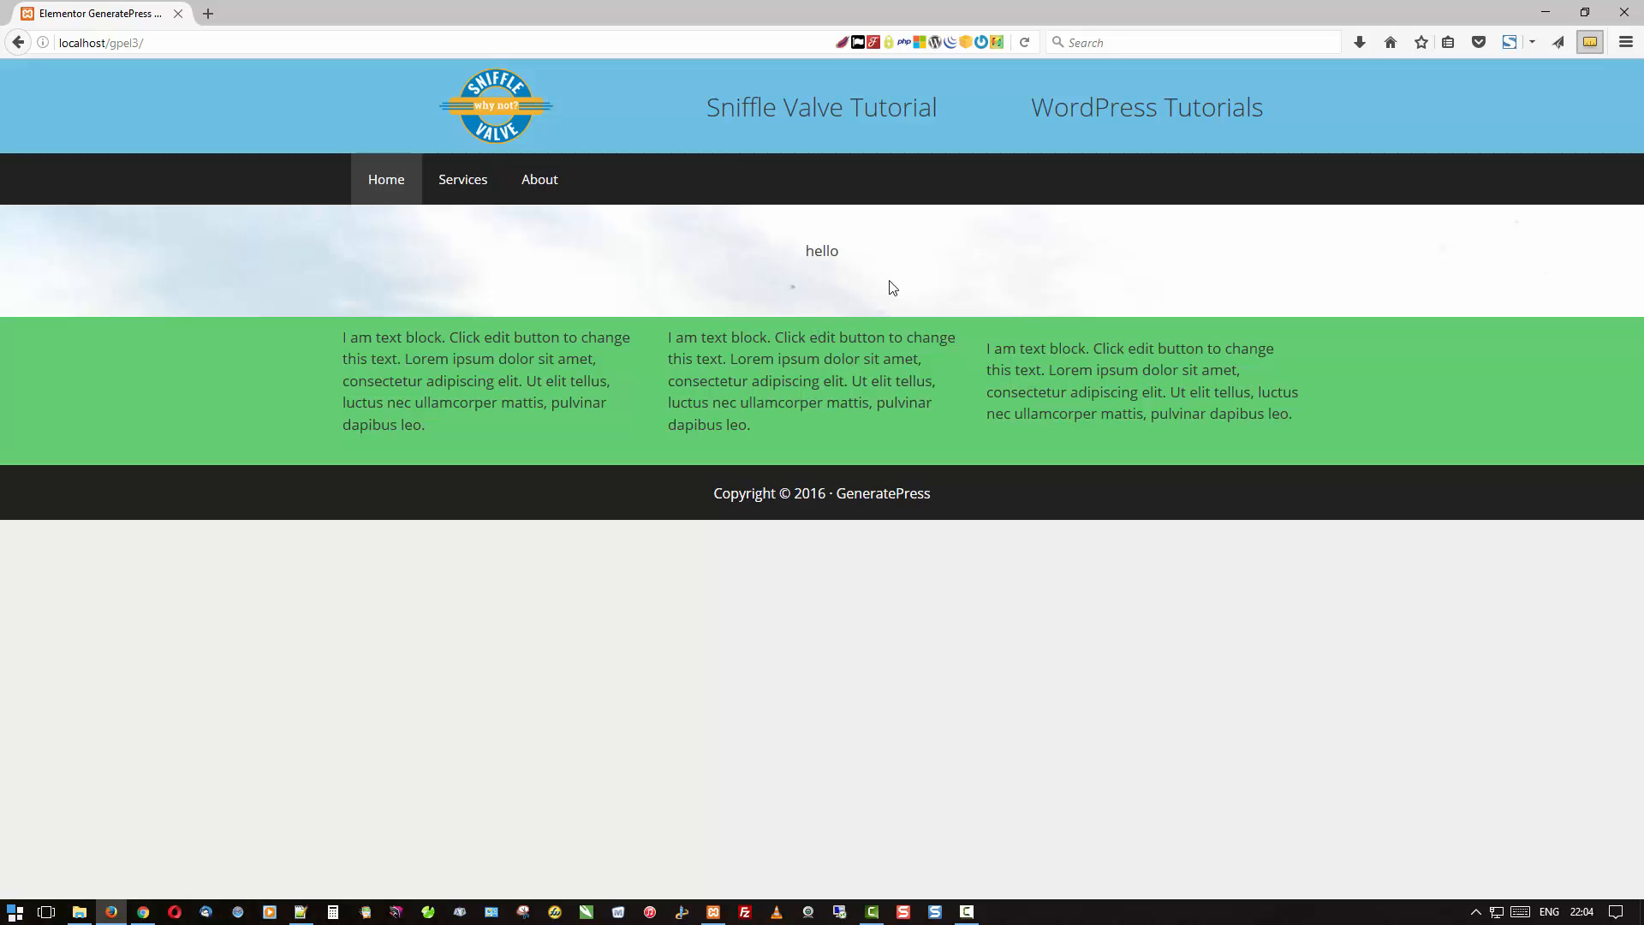
# Return to Chrome, set the page header's top/bottom padding to 300 px and update the Home page.
pyautogui.click(146, 912)
pyautogui.scroll(-5, 642, 569)
pyautogui.scroll(-3, 646, 580)
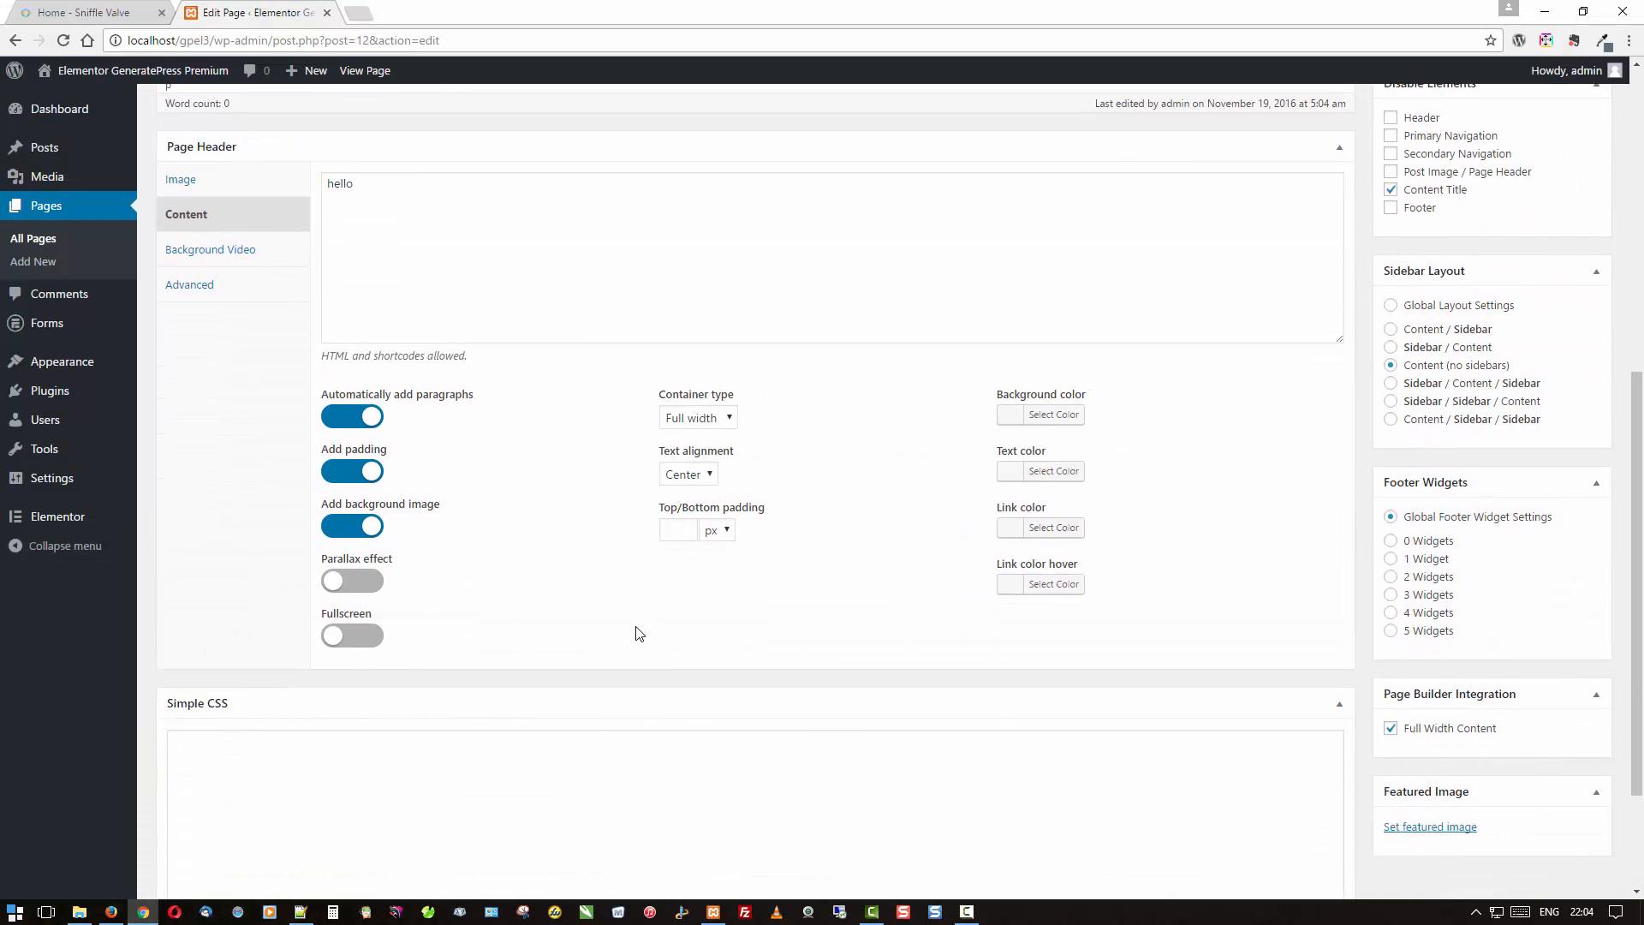
pyautogui.click(677, 530)
pyautogui.scroll(3, 1221, 586)
pyautogui.scroll(4, 1218, 579)
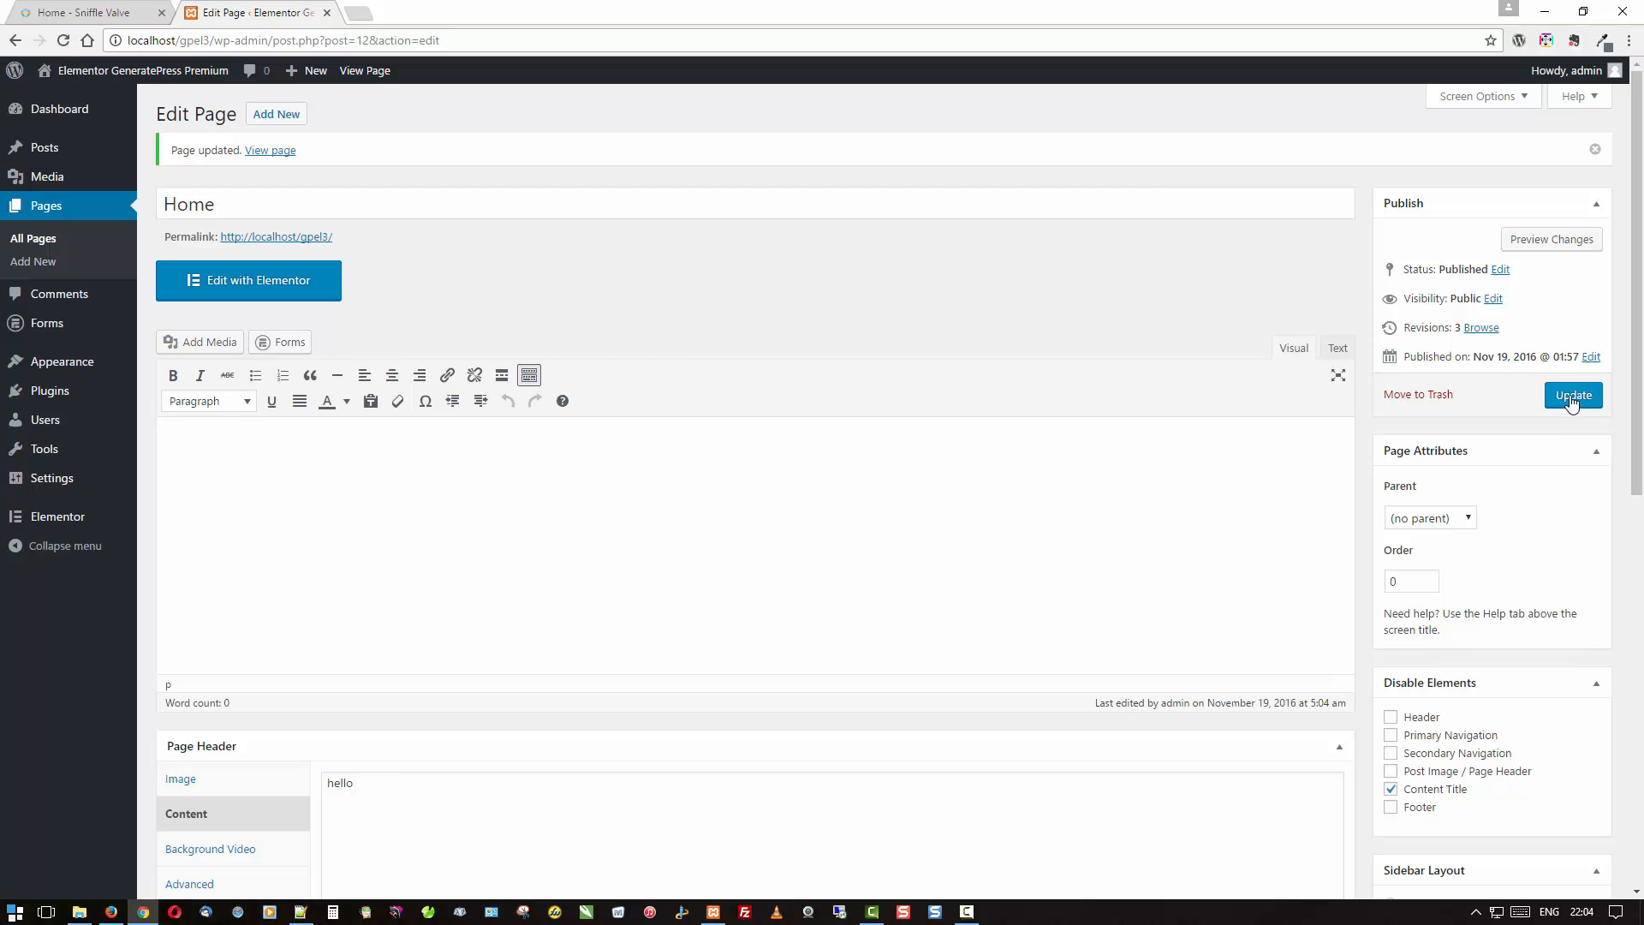
pyautogui.click(1571, 399)
# Reload the live home page in Firefox and examine how the padded header image looks and scrolls.
pyautogui.click(111, 911)
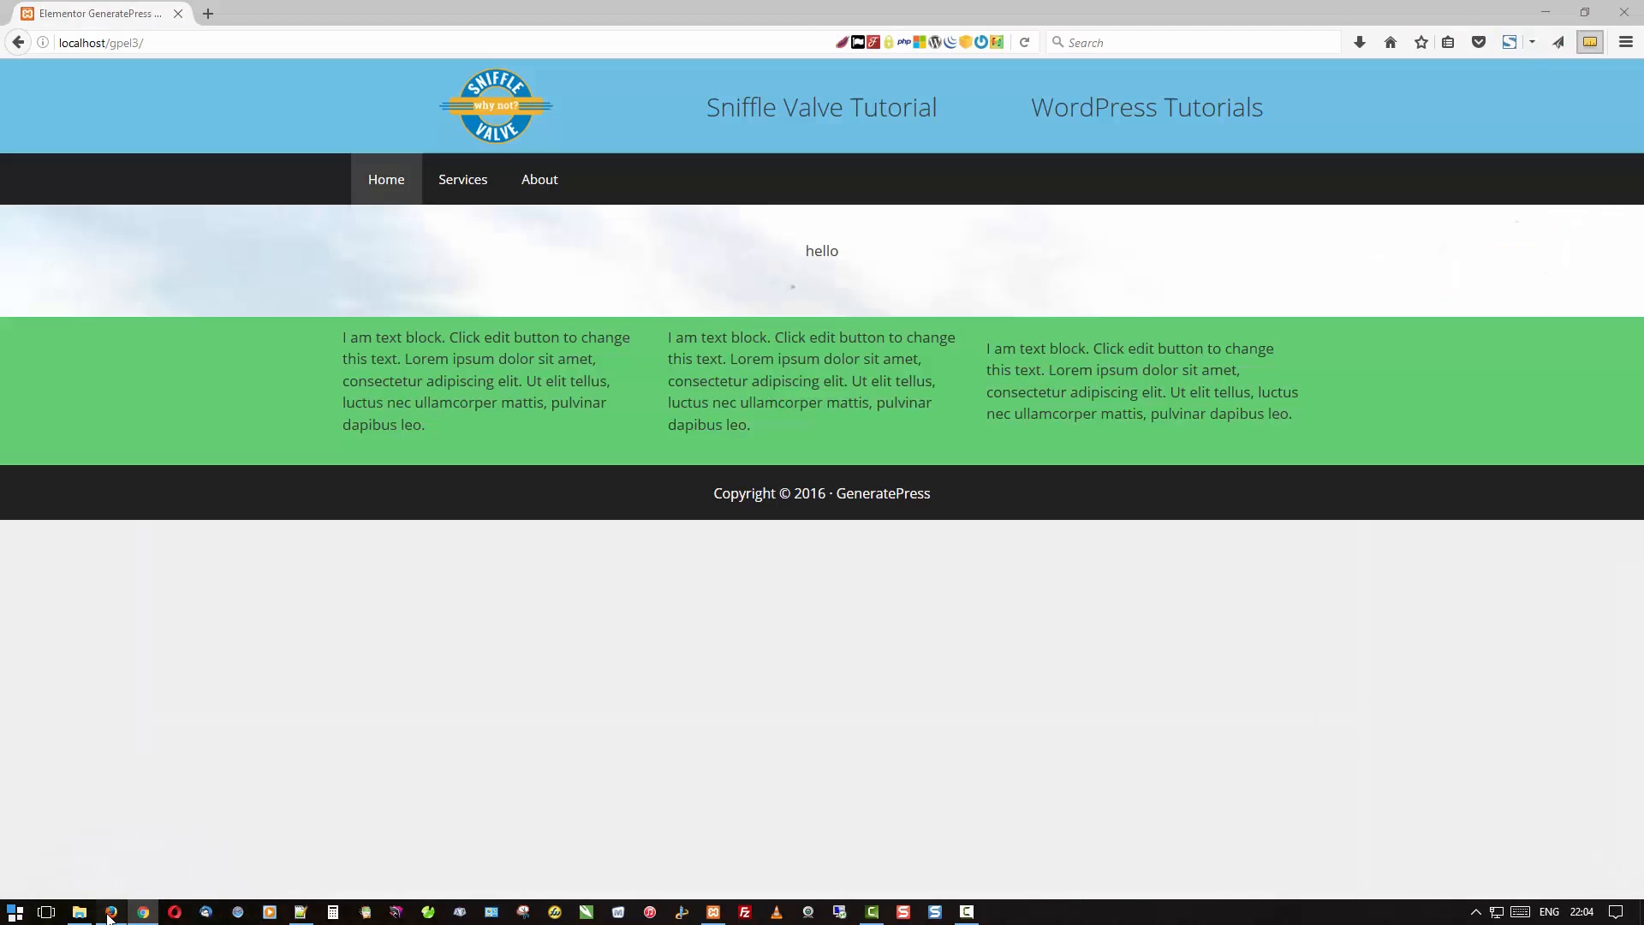
pyautogui.rightClick(608, 791)
pyautogui.click(711, 583)
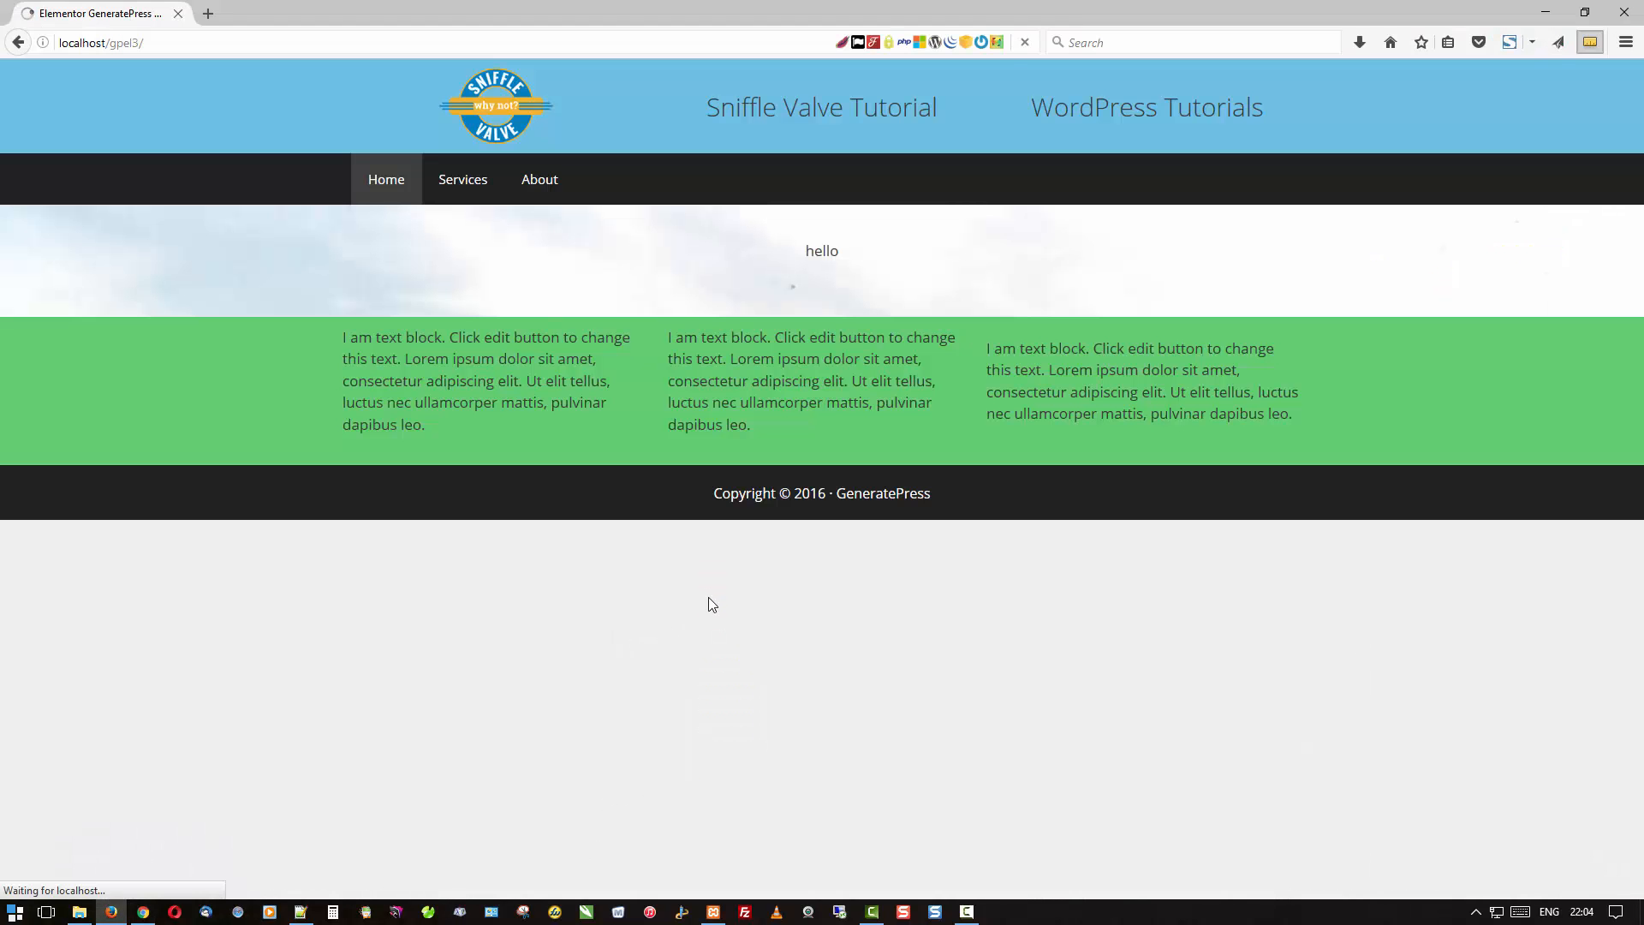
pyautogui.scroll(-3, 679, 612)
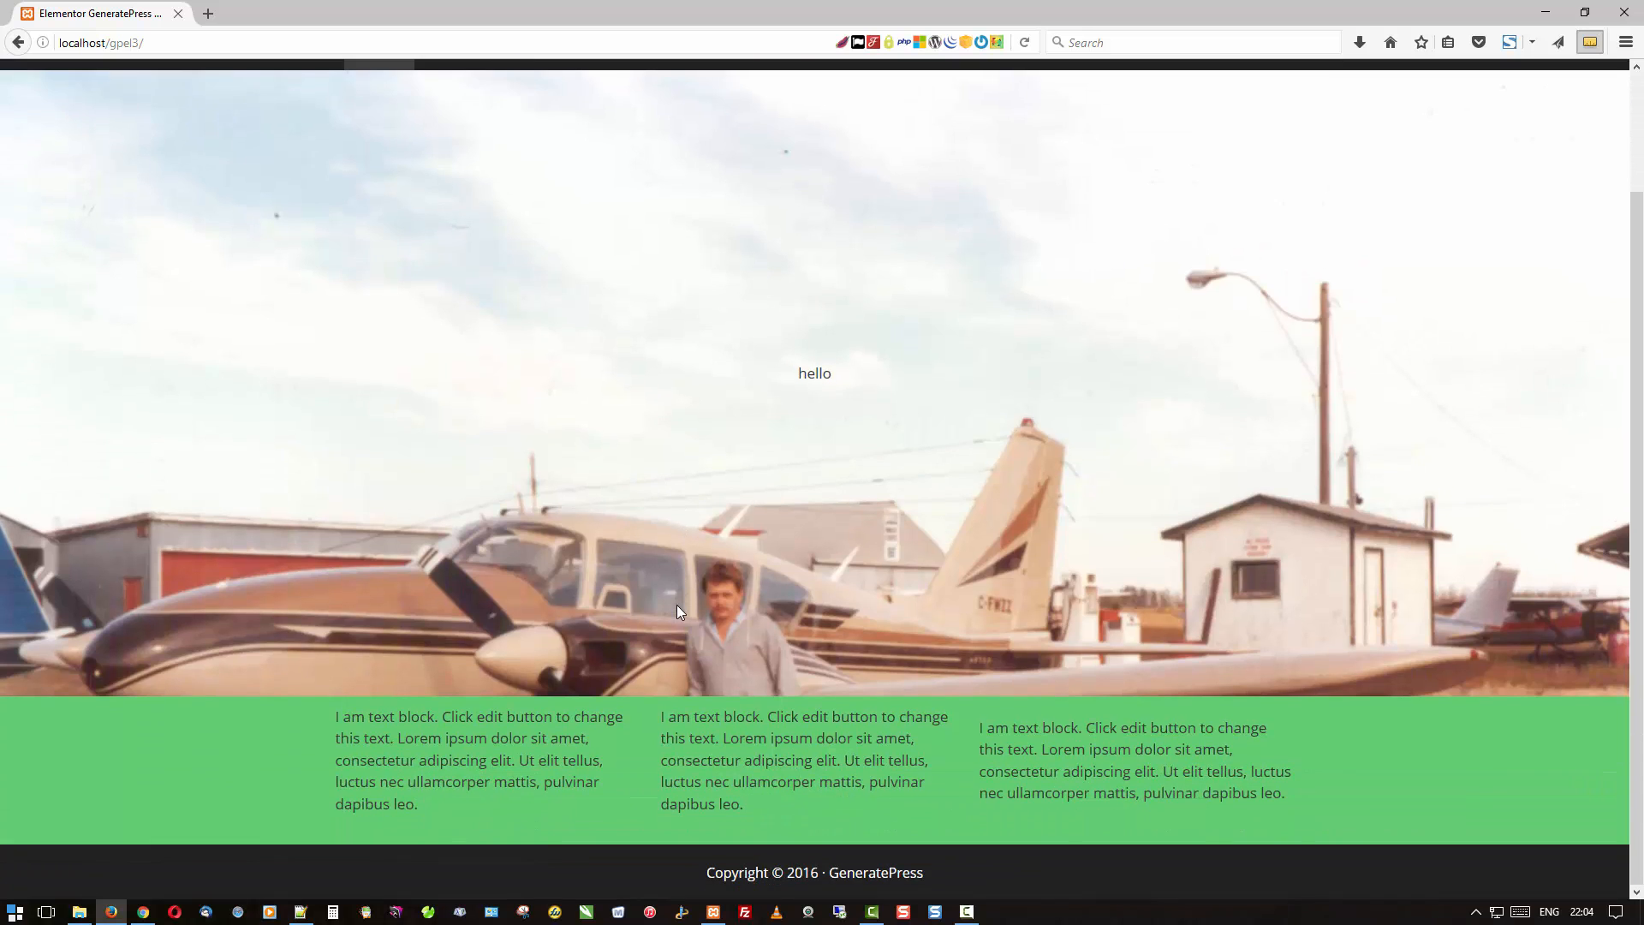
pyautogui.scroll(3, 679, 611)
pyautogui.scroll(-3, 679, 612)
pyautogui.scroll(3, 679, 611)
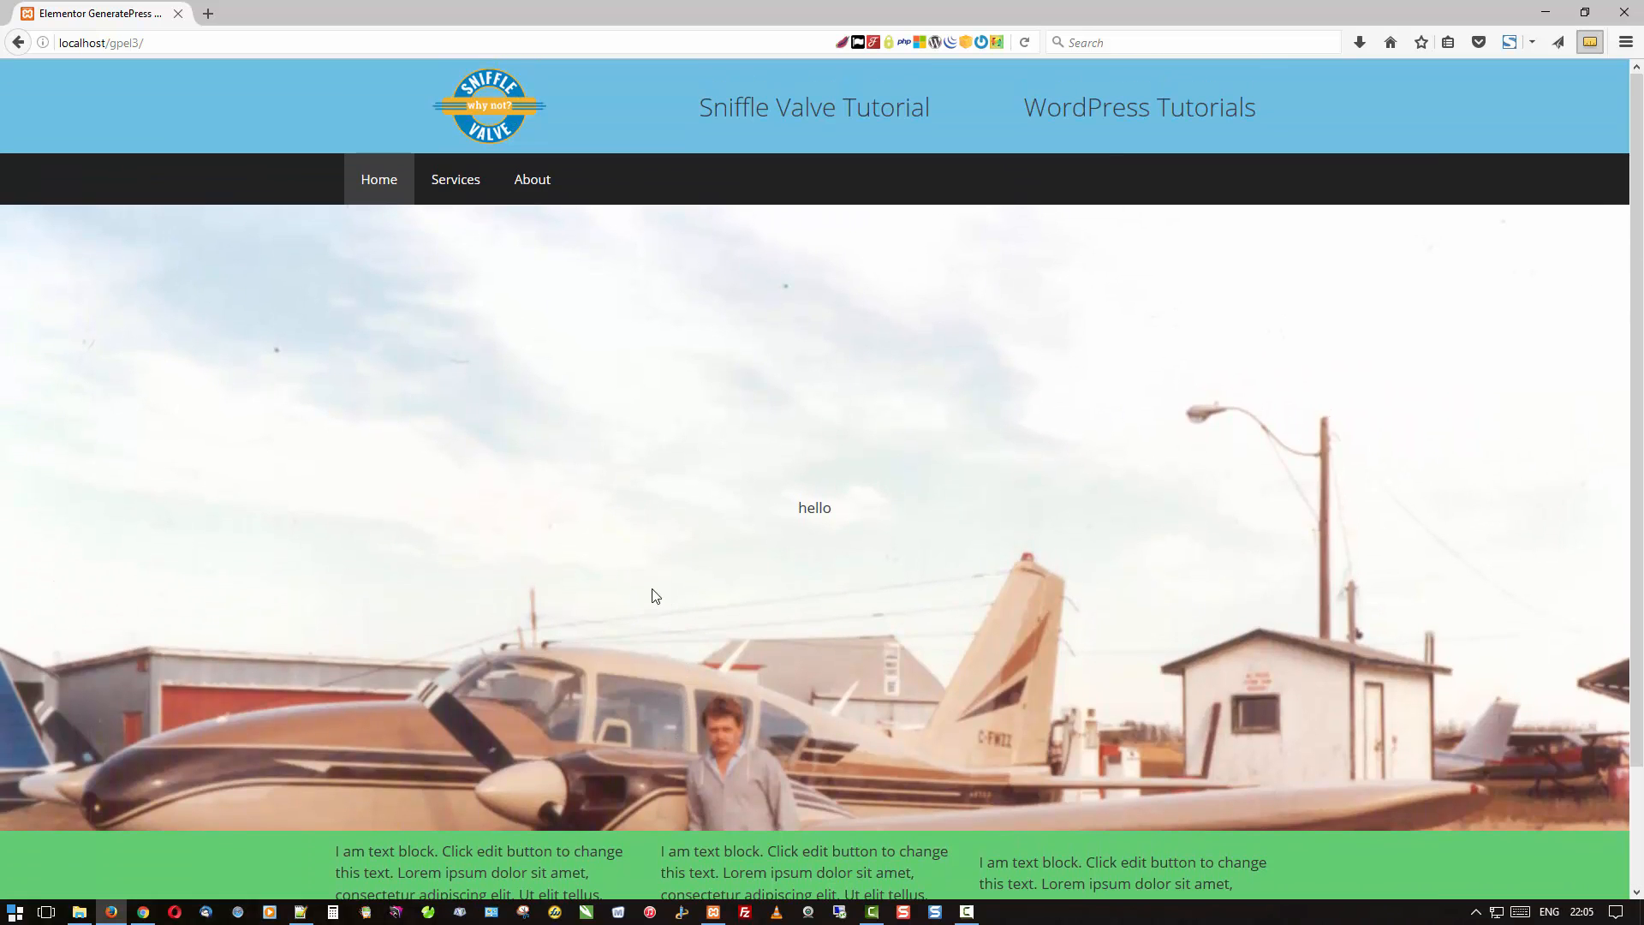
# Return to Chrome and set Sticky Navigation to Both in the theme customizer's primary navigation layout settings.
pyautogui.click(142, 913)
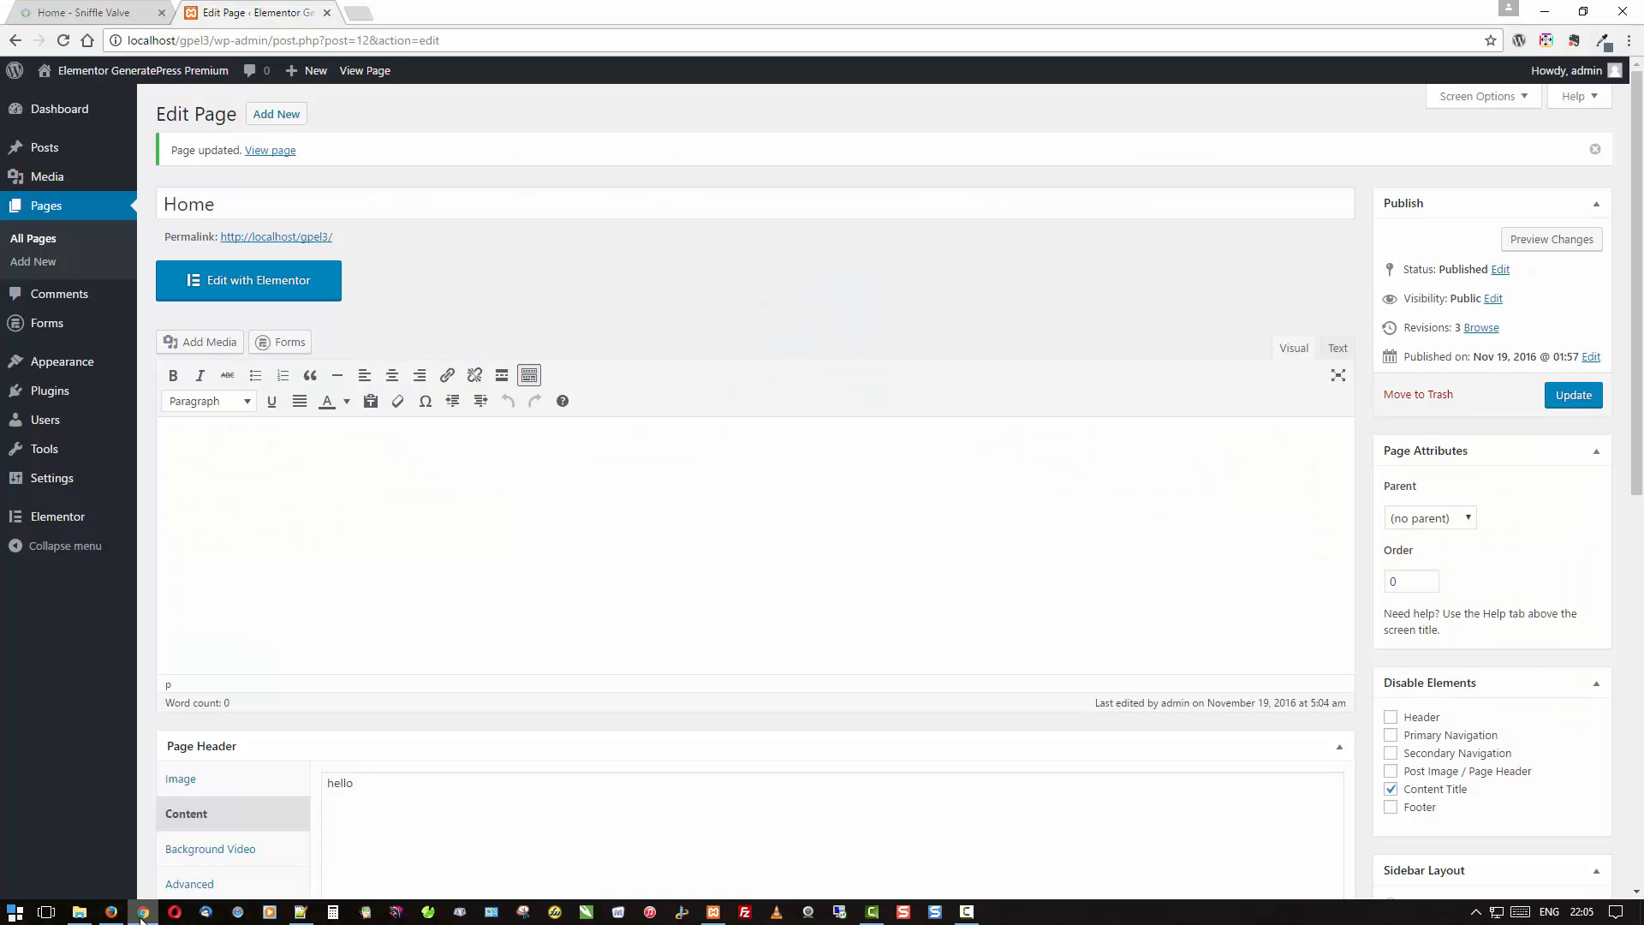
pyautogui.moveTo(53, 362)
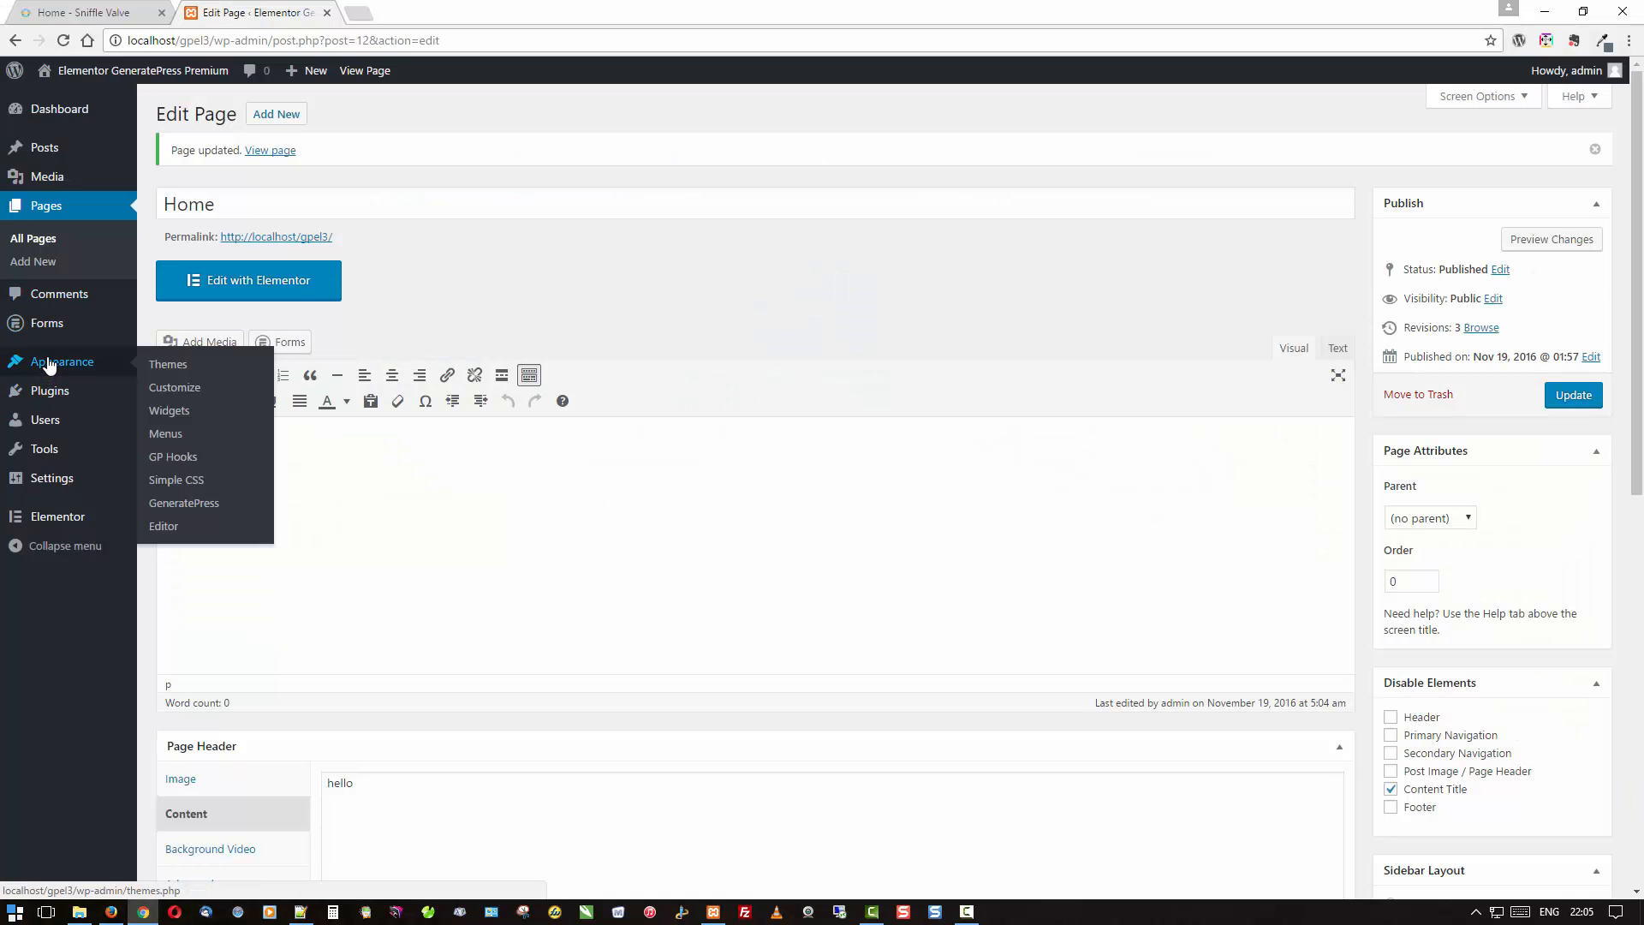
pyautogui.click(181, 392)
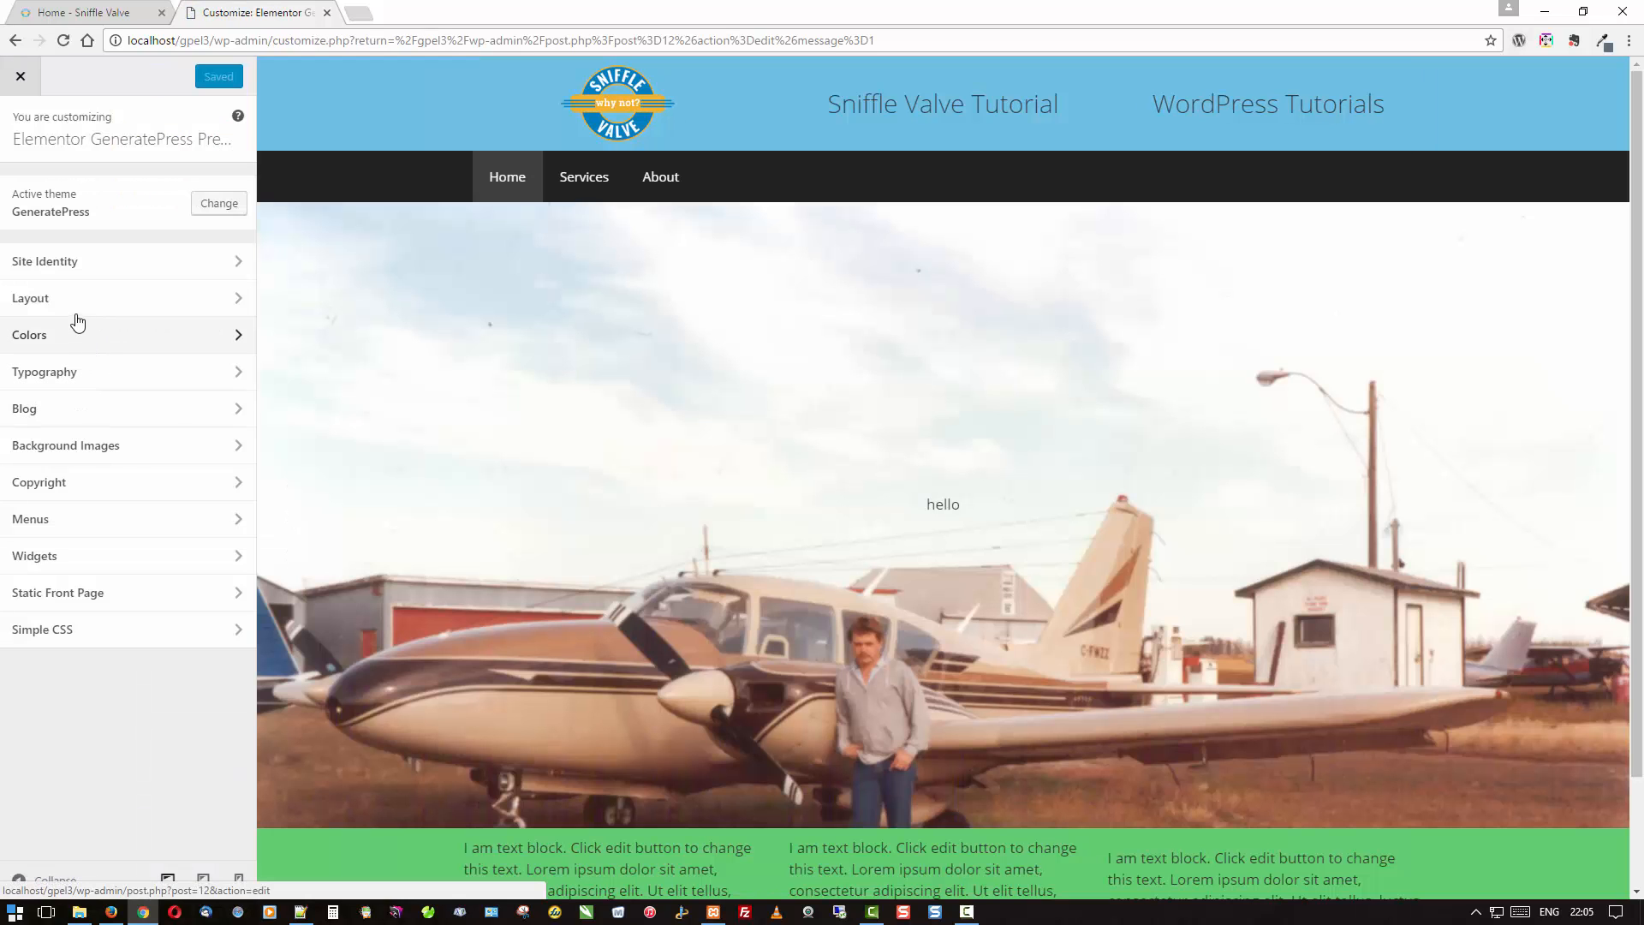
pyautogui.click(75, 306)
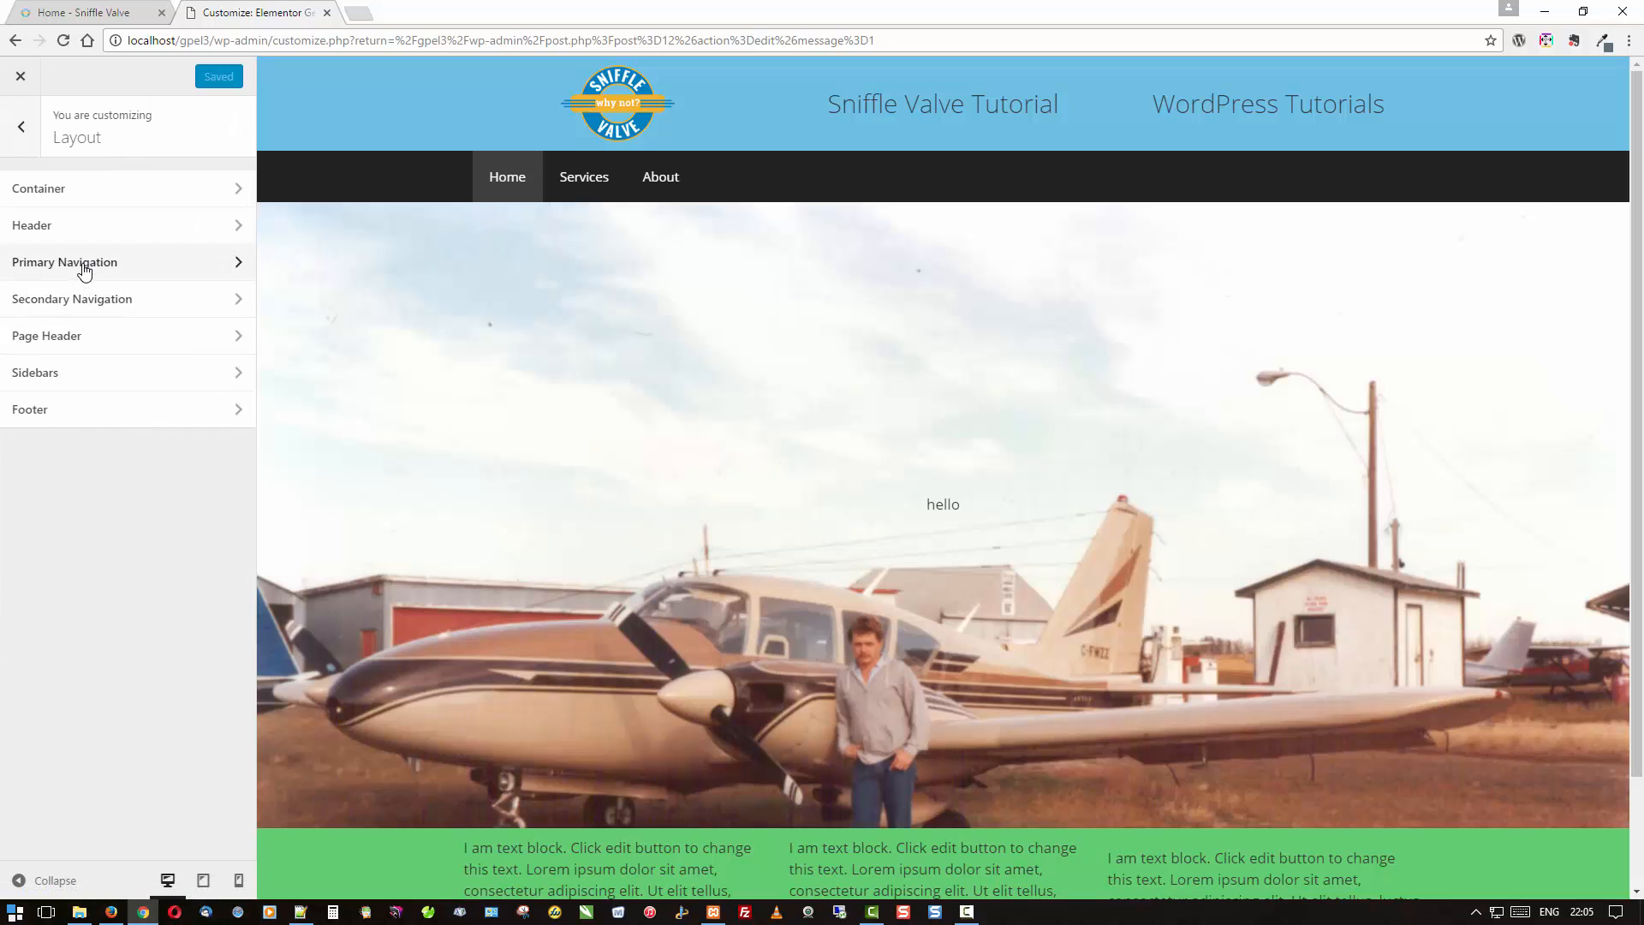
pyautogui.click(84, 271)
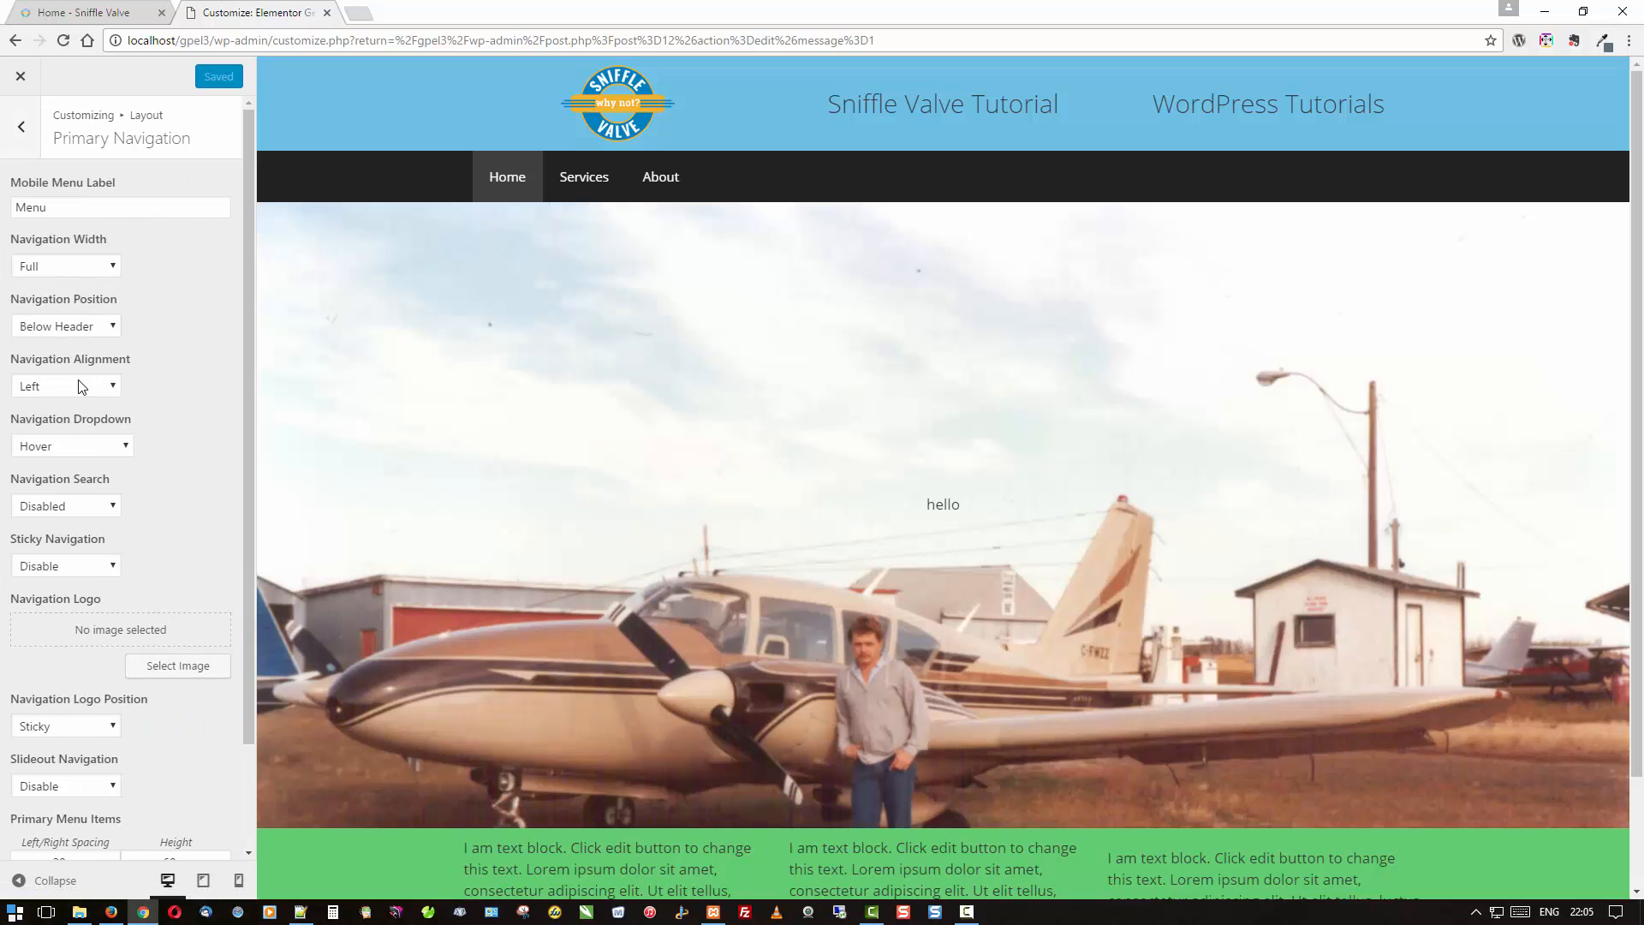
pyautogui.click(60, 561)
pyautogui.click(58, 615)
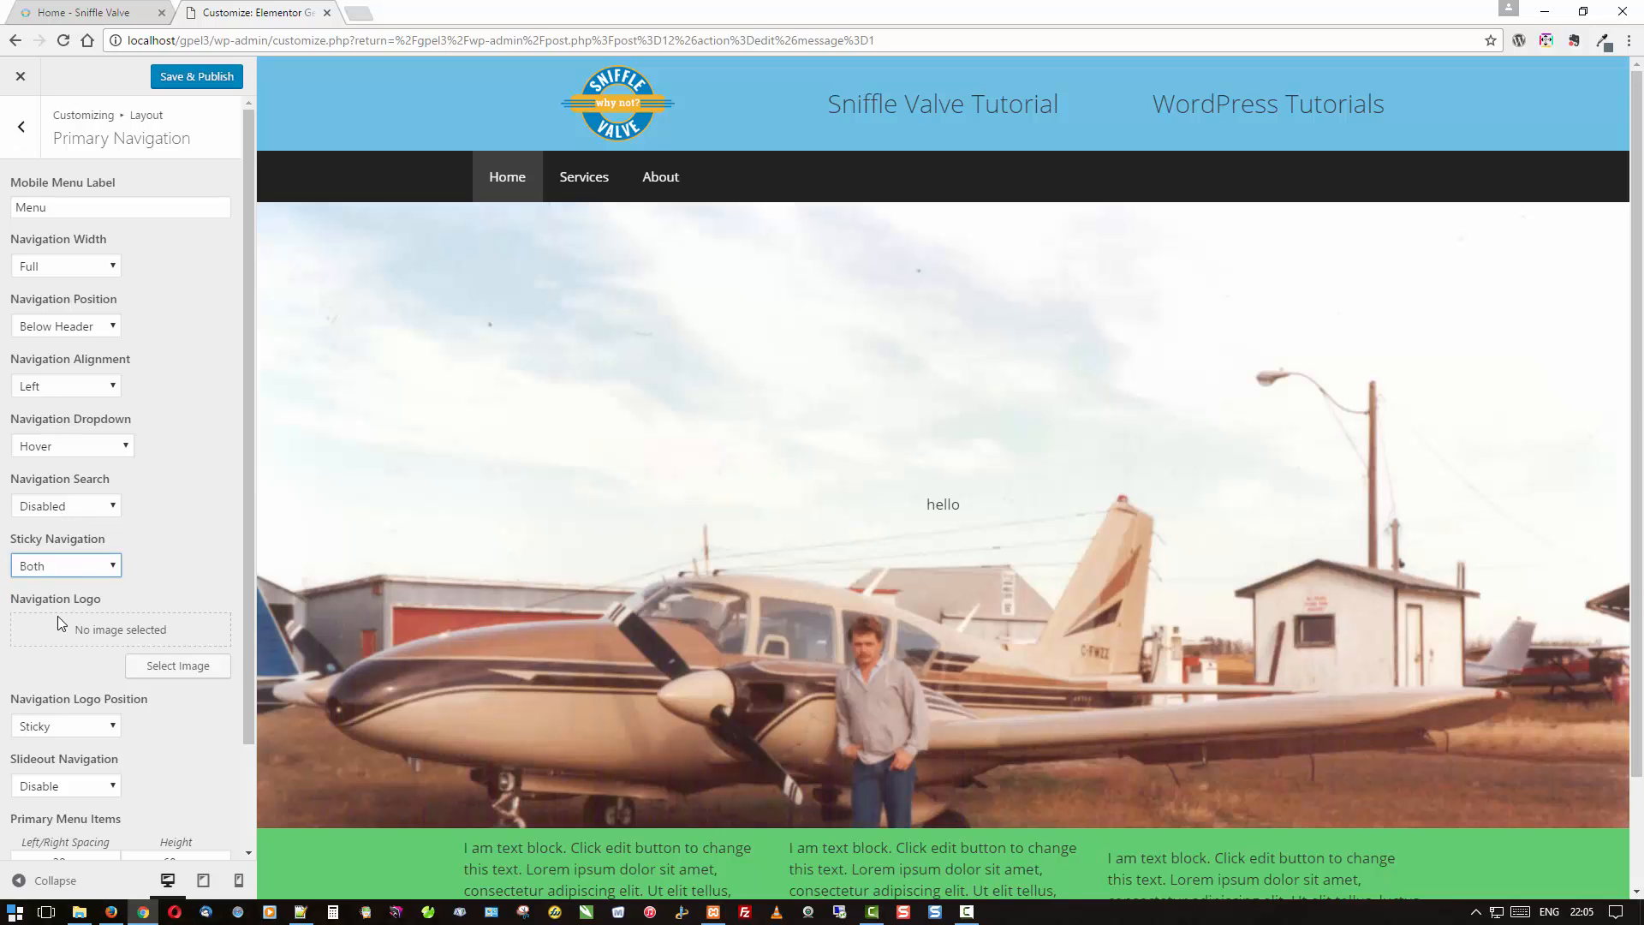
# Check the navigation's scrolling behaviour in the customizer preview and publish the sticky navigation setting.
pyautogui.scroll(-3, 422, 463)
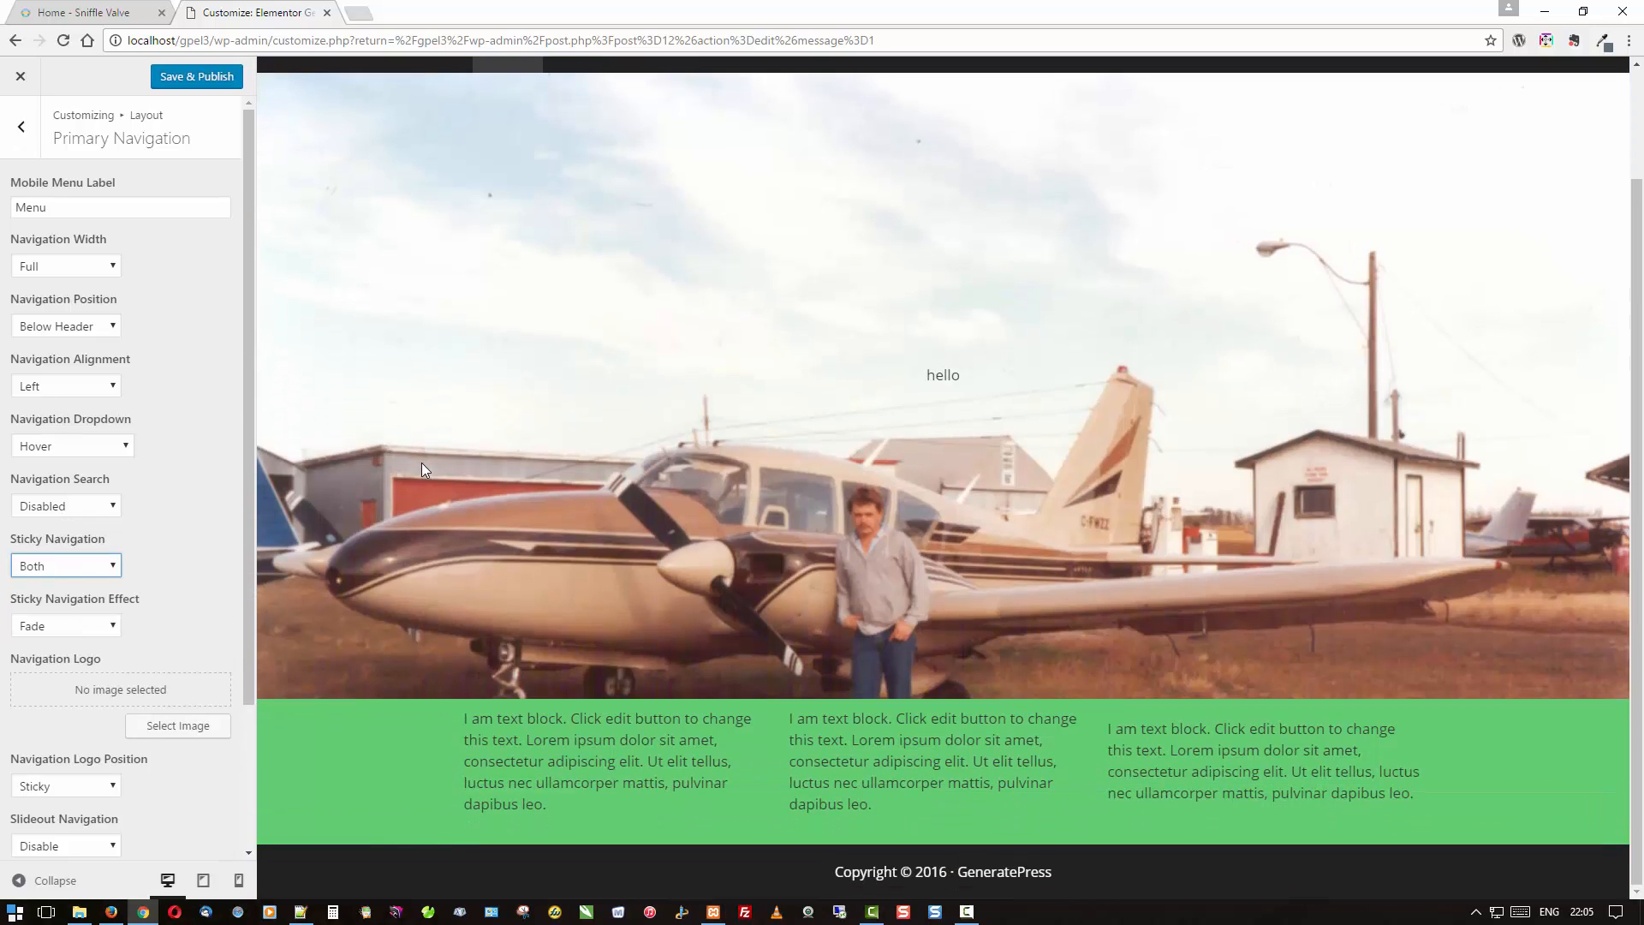
pyautogui.scroll(2, 421, 469)
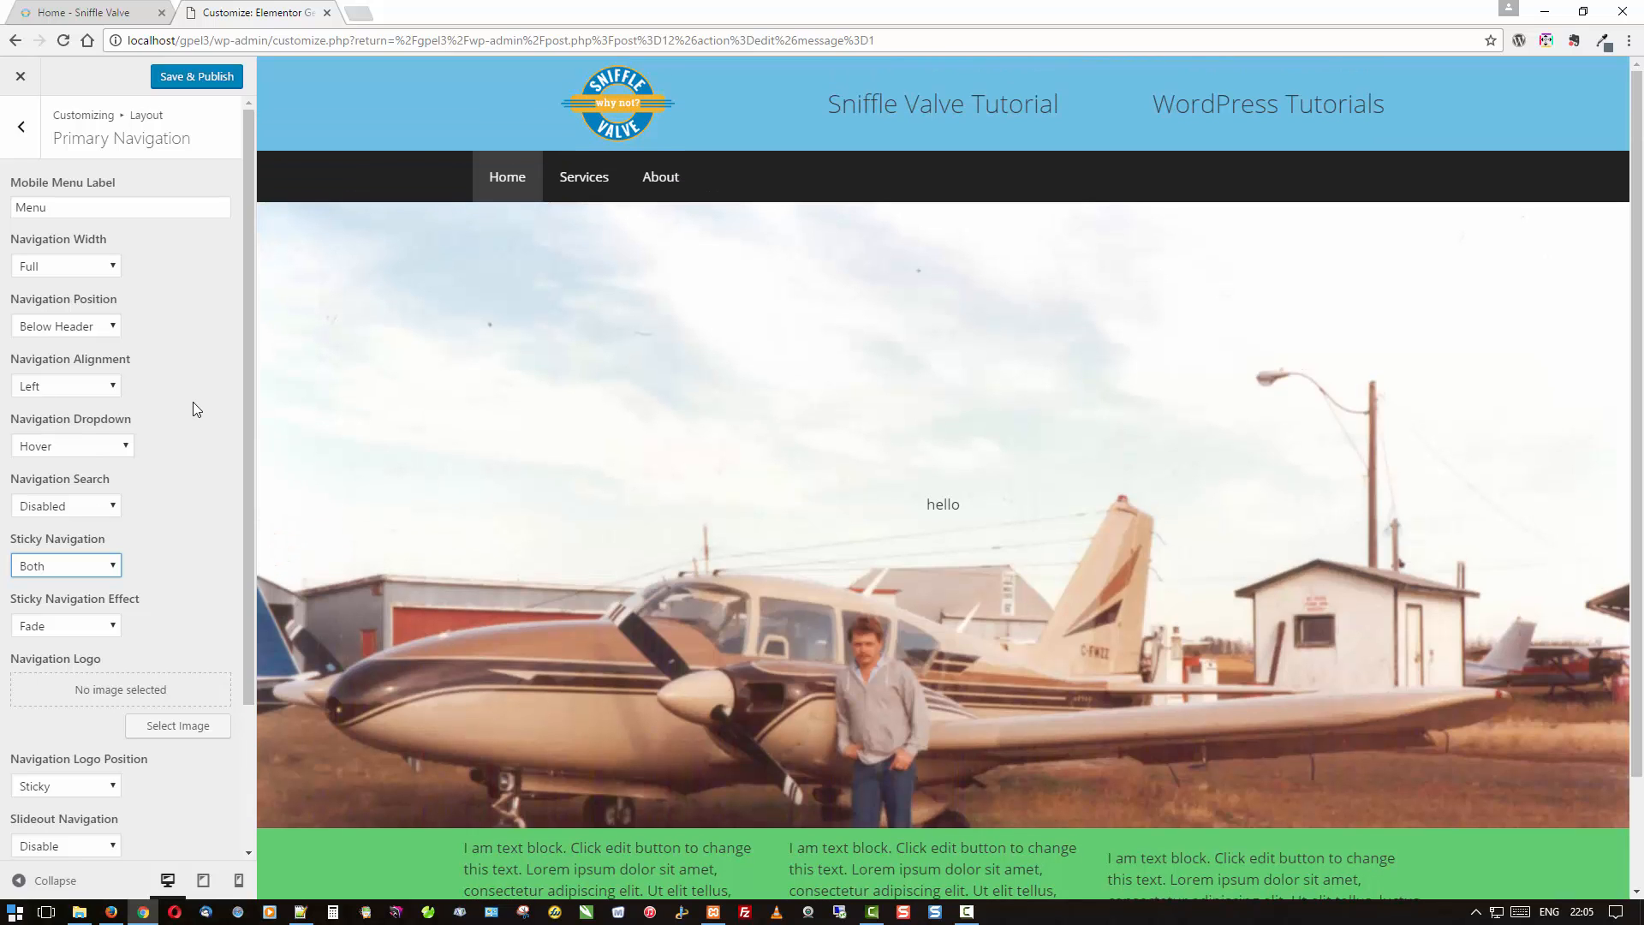
pyautogui.scroll(-2, 839, 543)
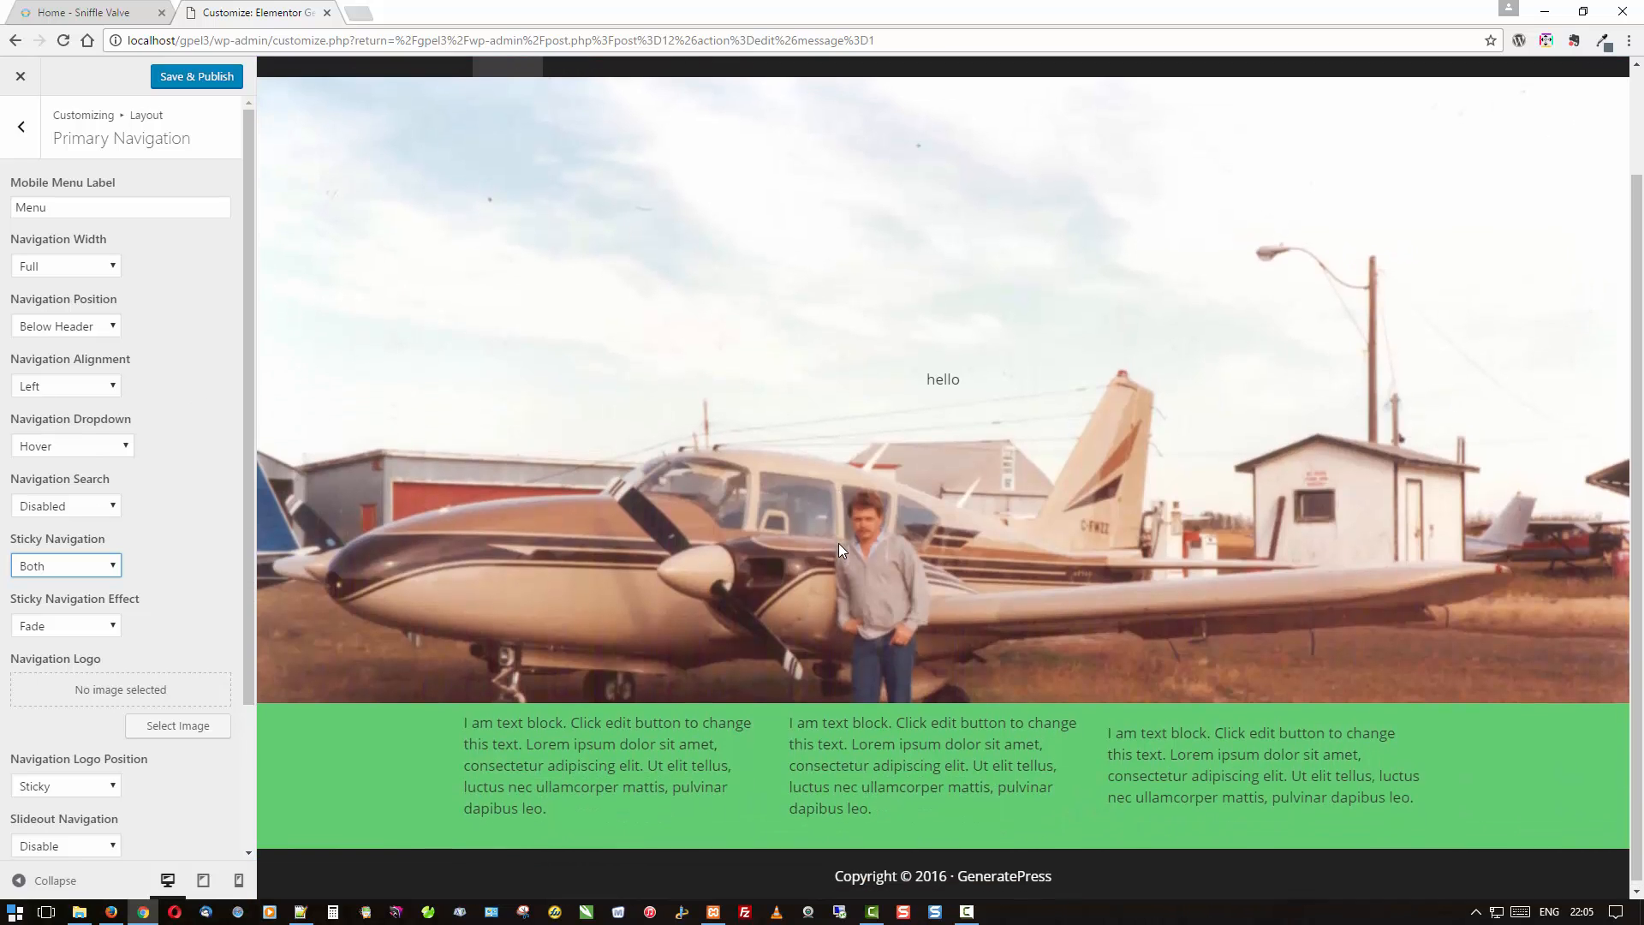
pyautogui.scroll(2, 839, 543)
pyautogui.click(198, 79)
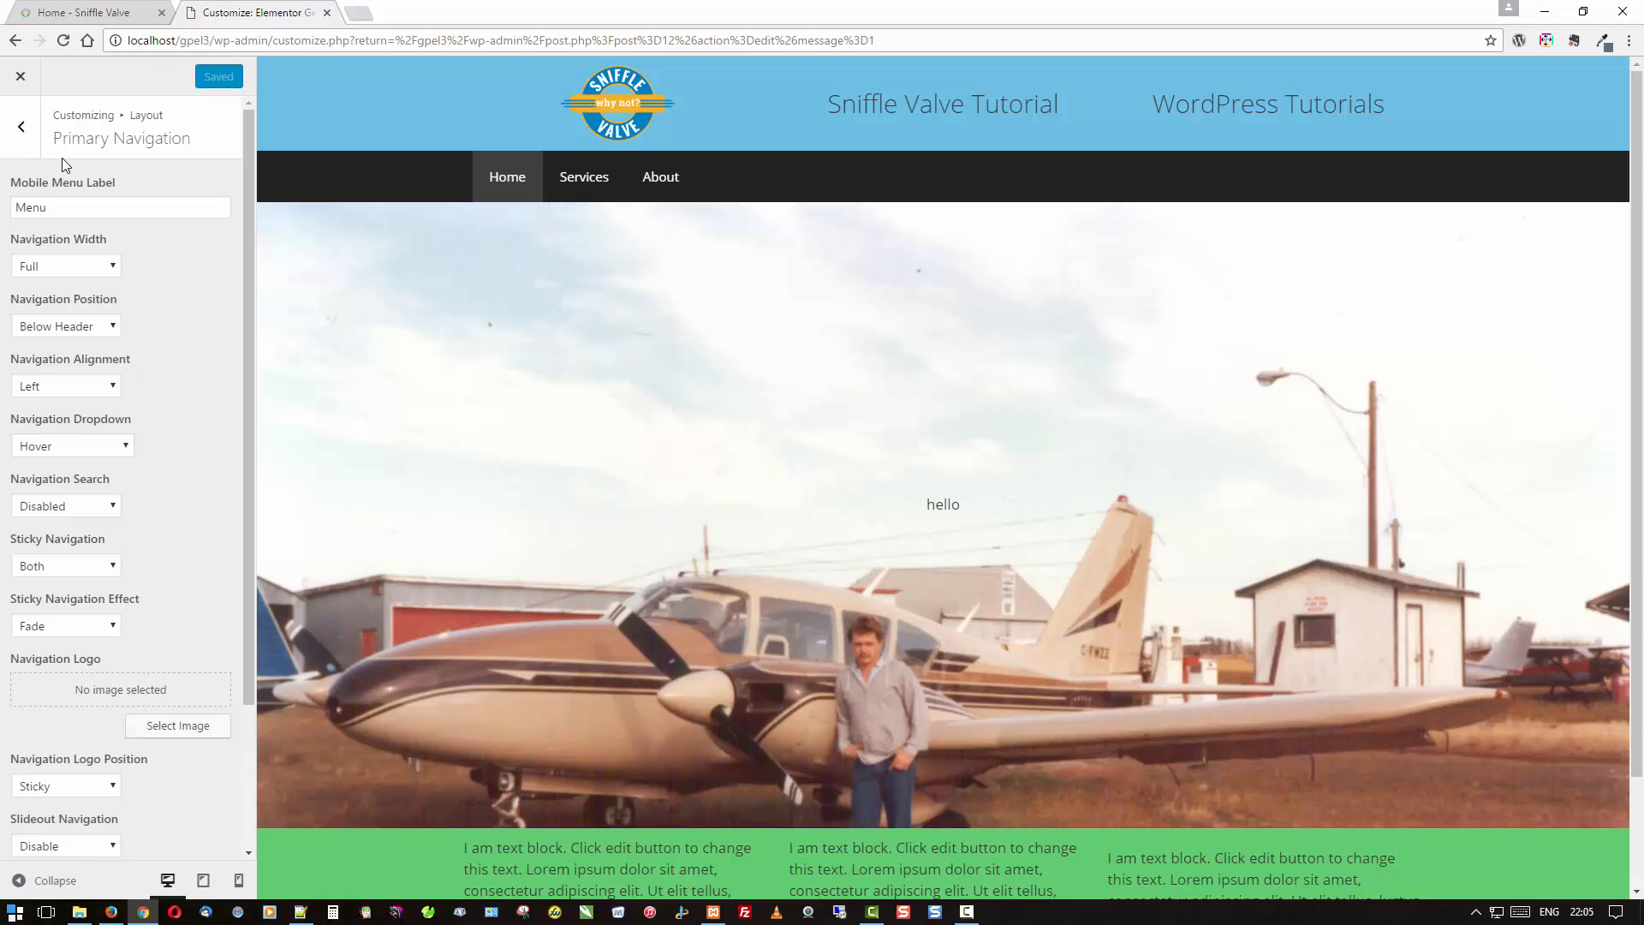
# Leave the customizer and update the Home page's header with the content [INSERT_ELEMENTOR id=21] and the parallax effect turned on.
pyautogui.click(20, 76)
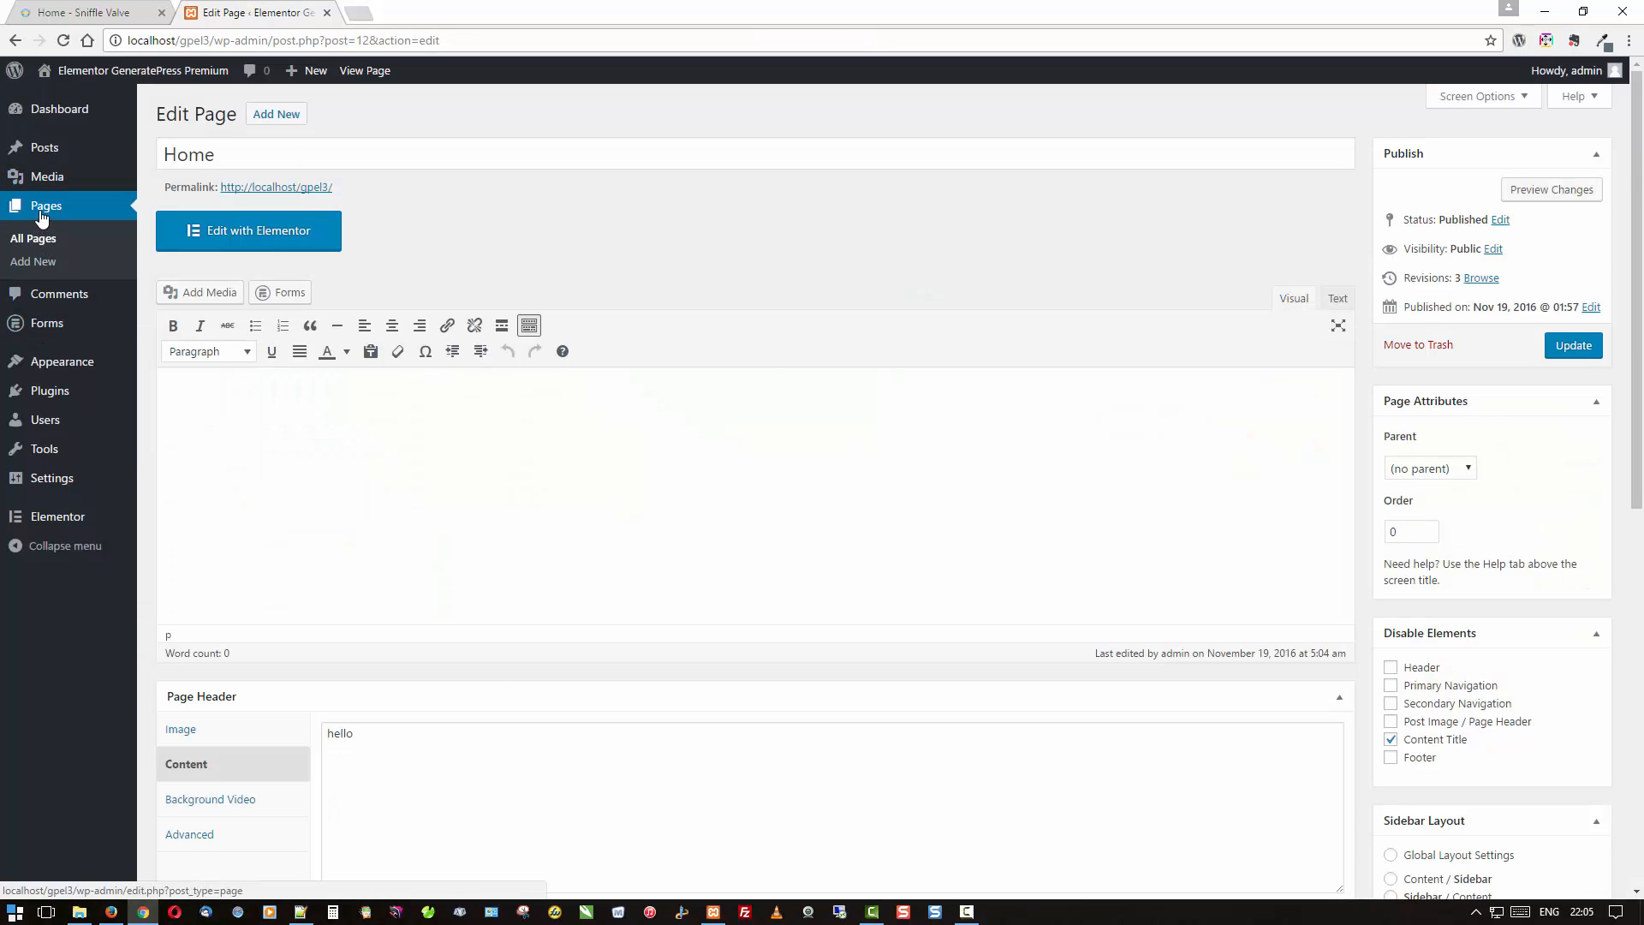
pyautogui.scroll(-4, 840, 506)
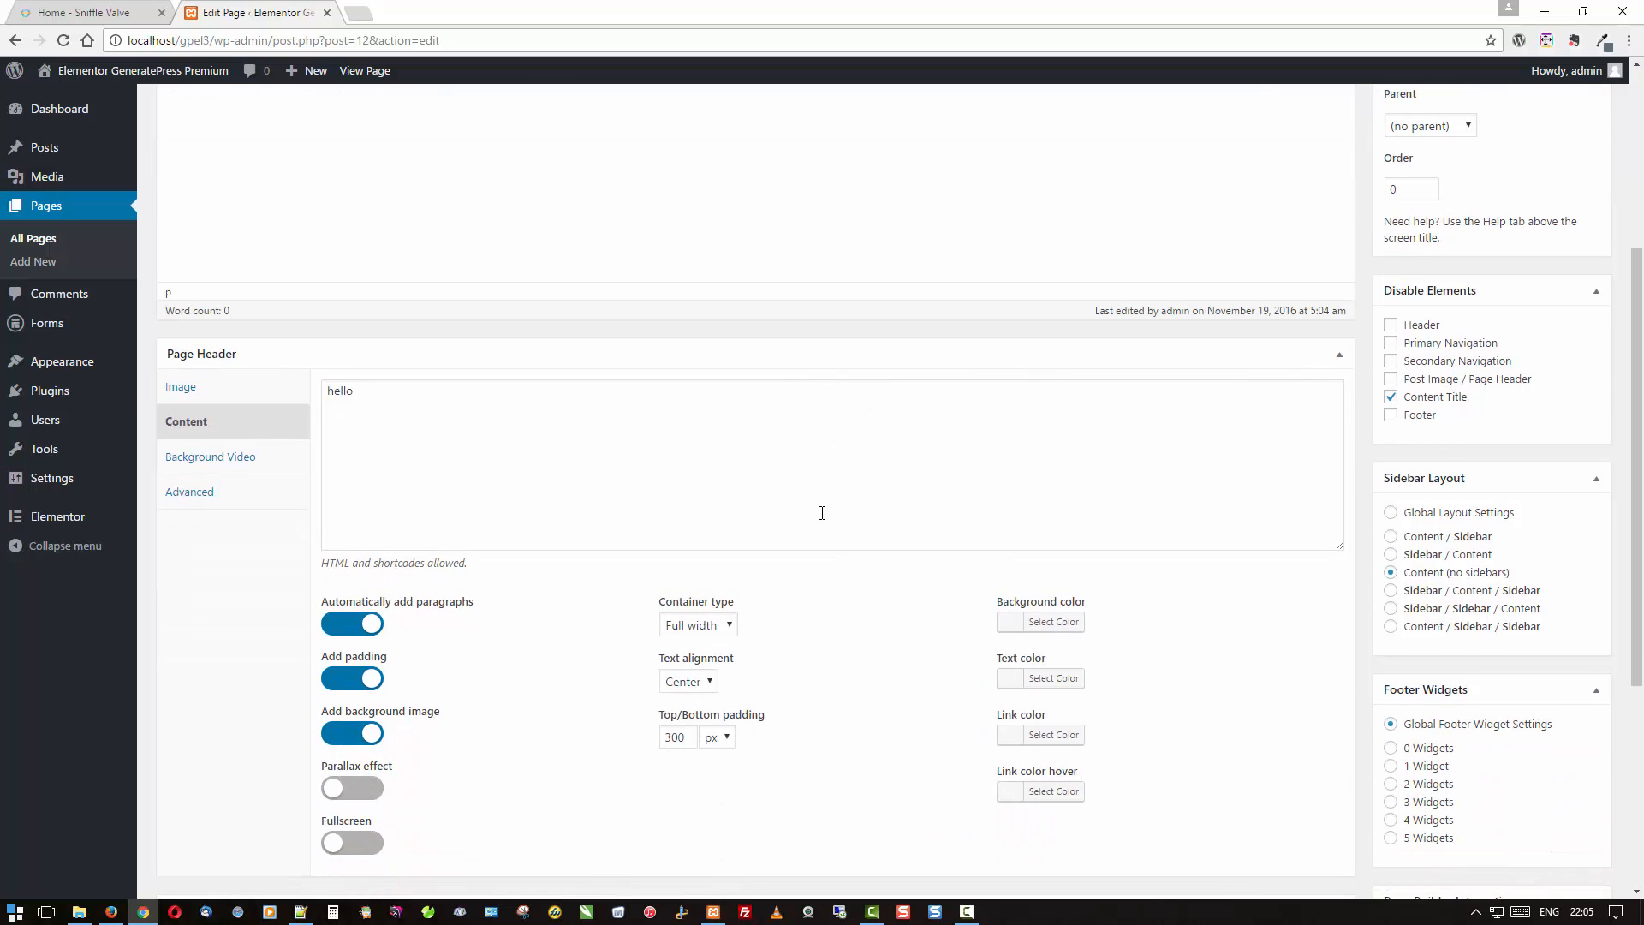
pyautogui.doubleClick(339, 396)
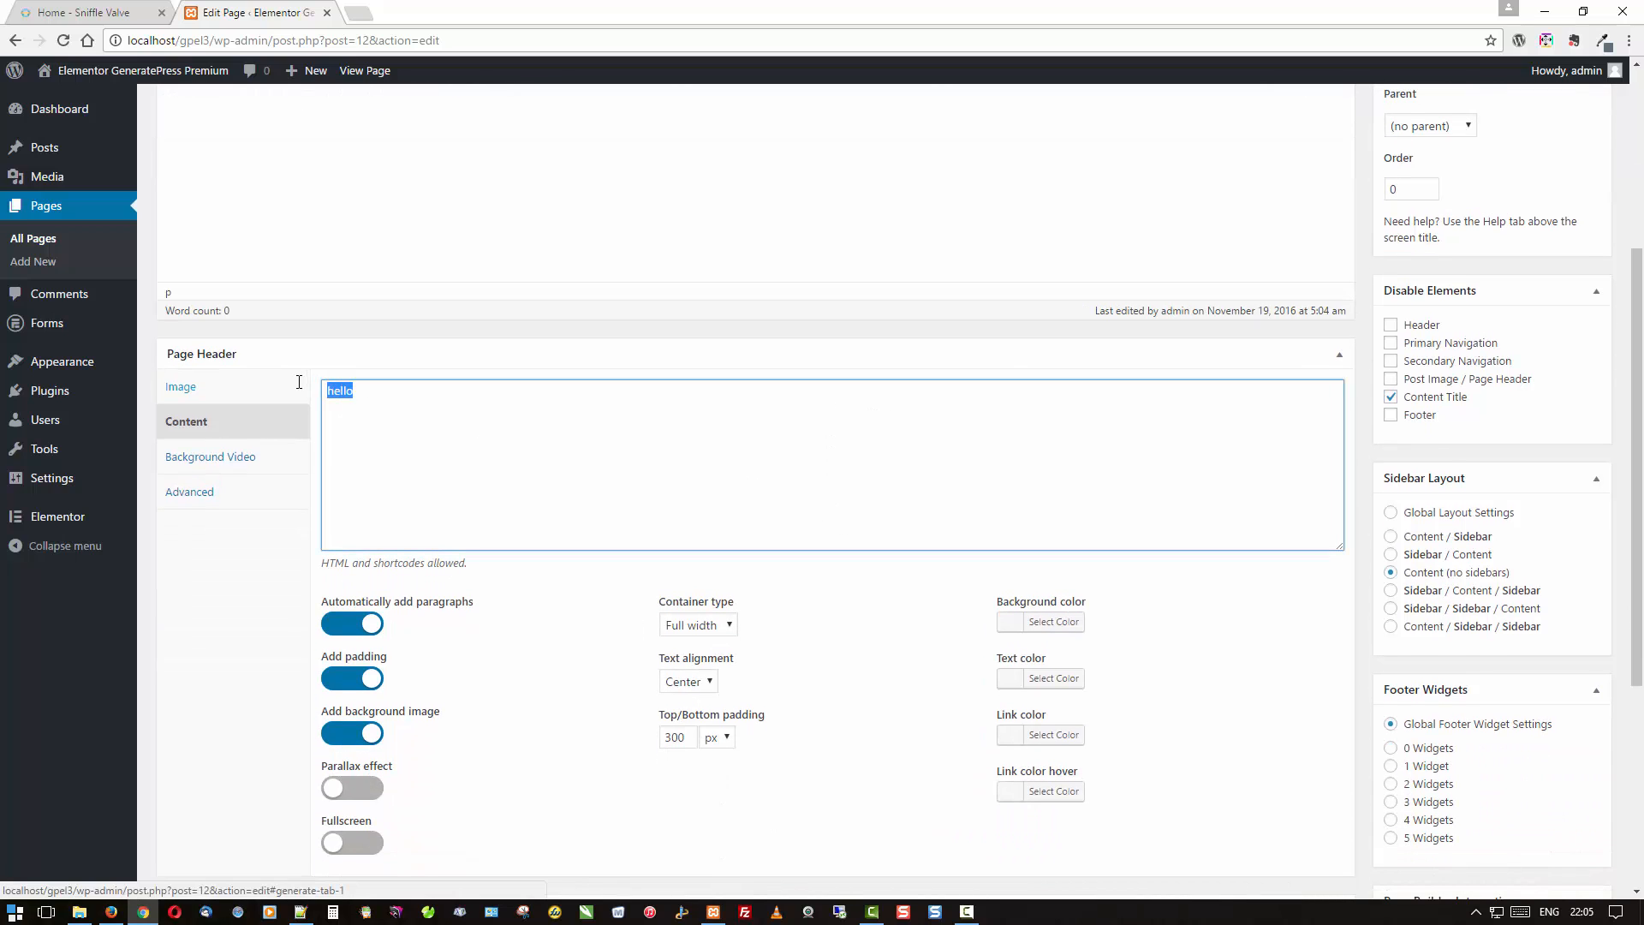
pyautogui.press('BackSpace')
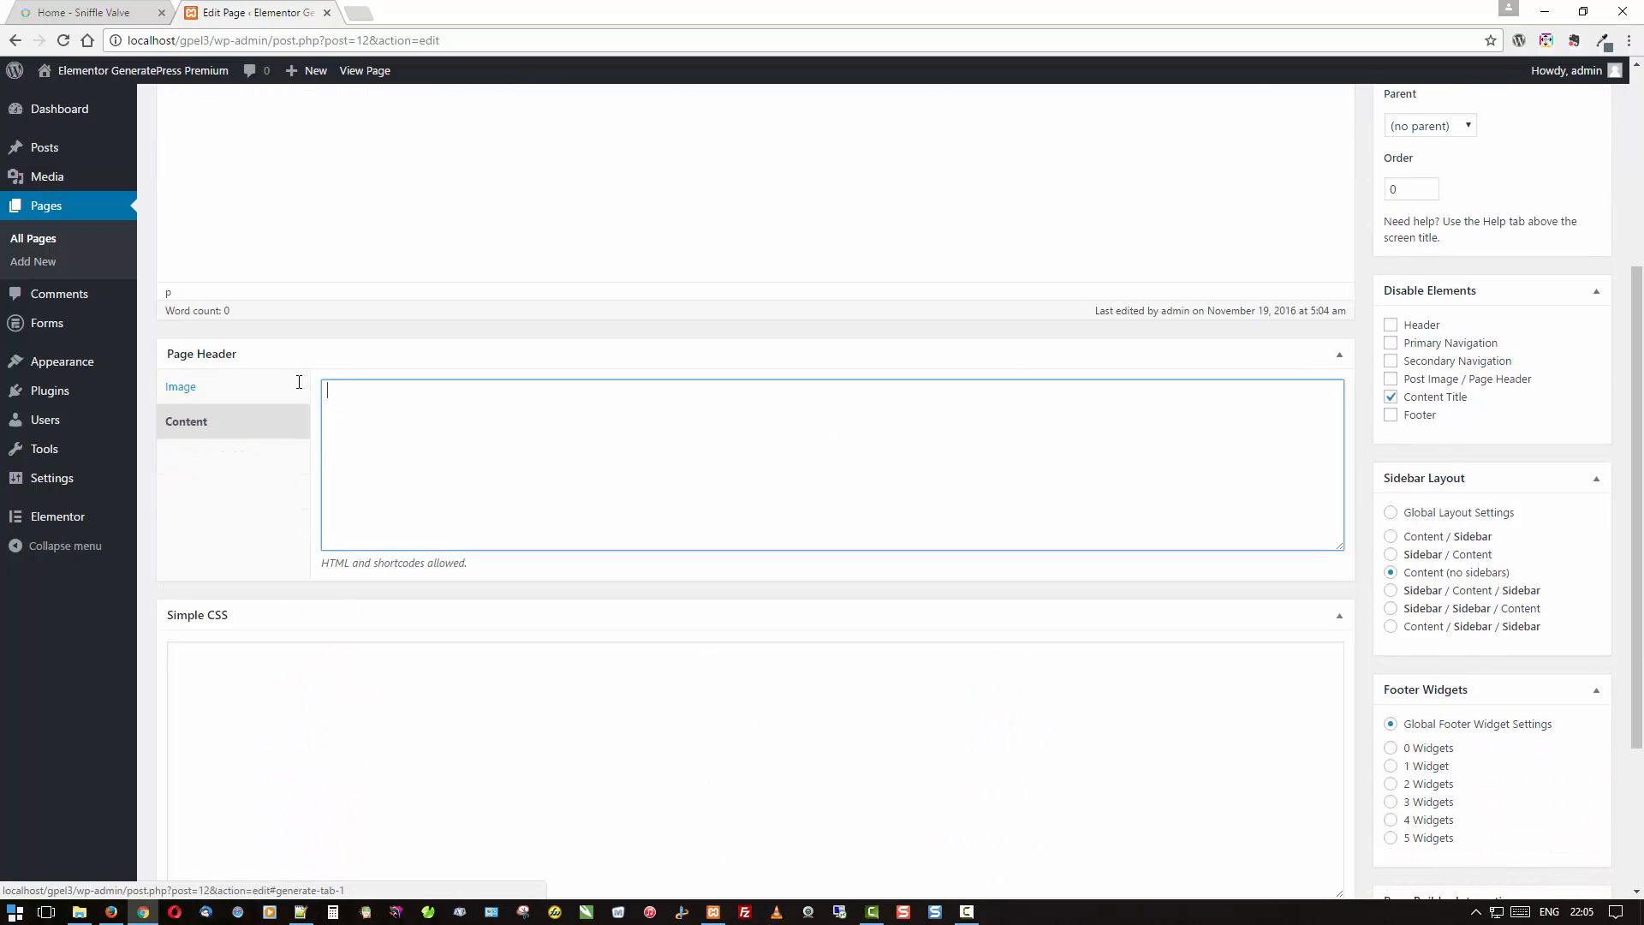
pyautogui.write('[INSERT_ELEMENTOR id=21]')
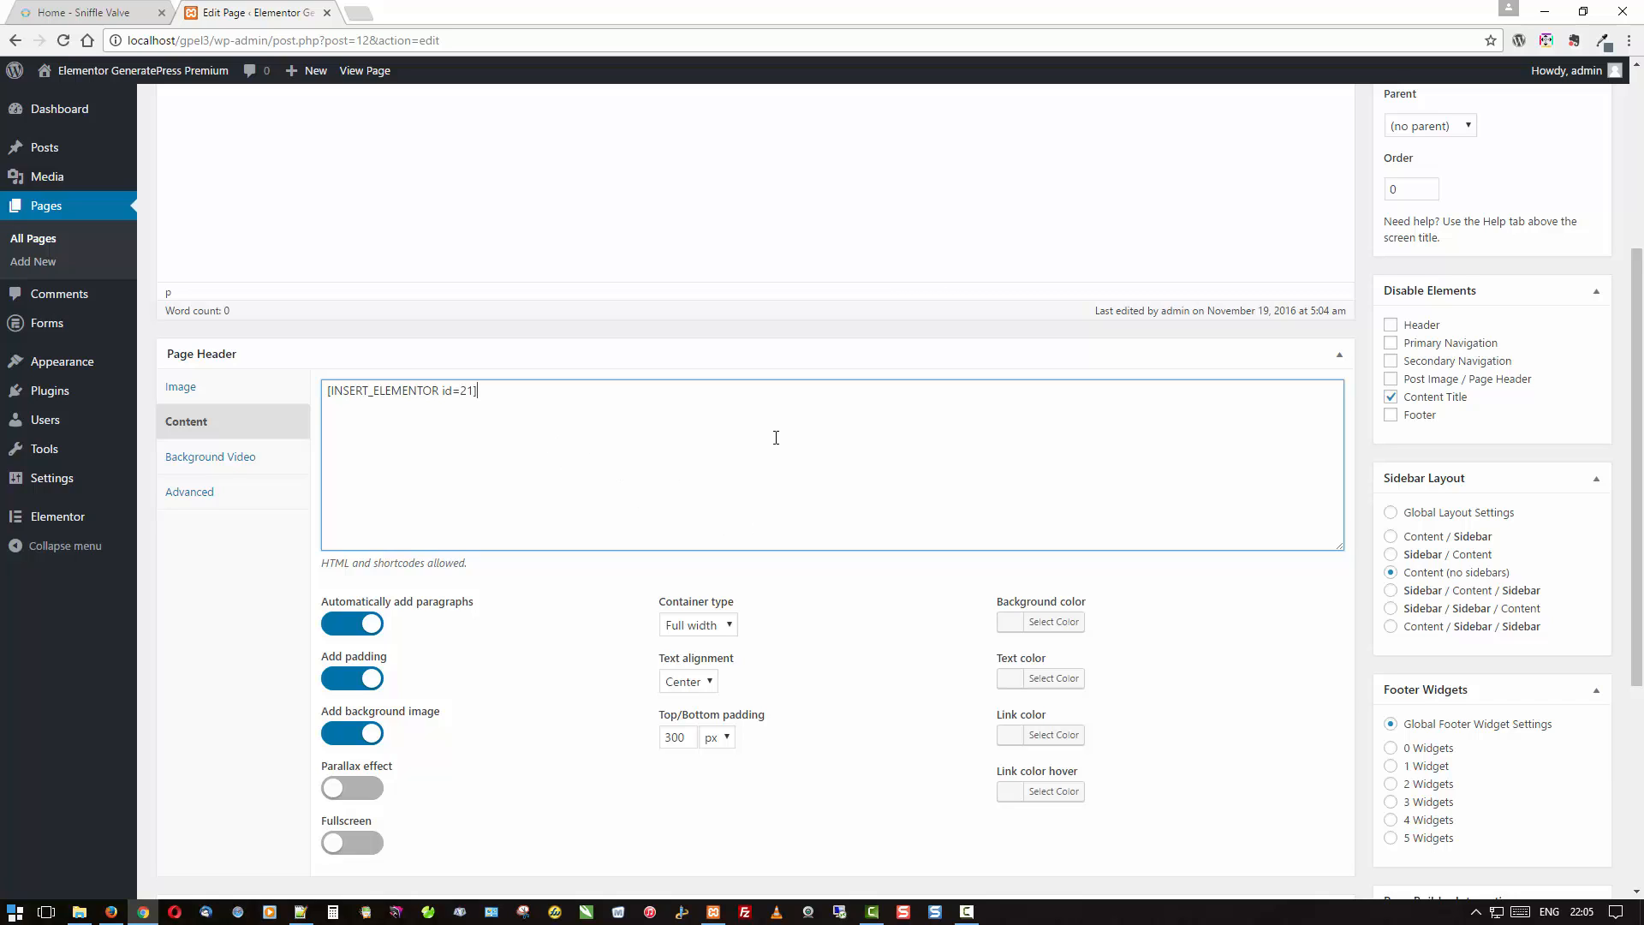
pyautogui.click(369, 787)
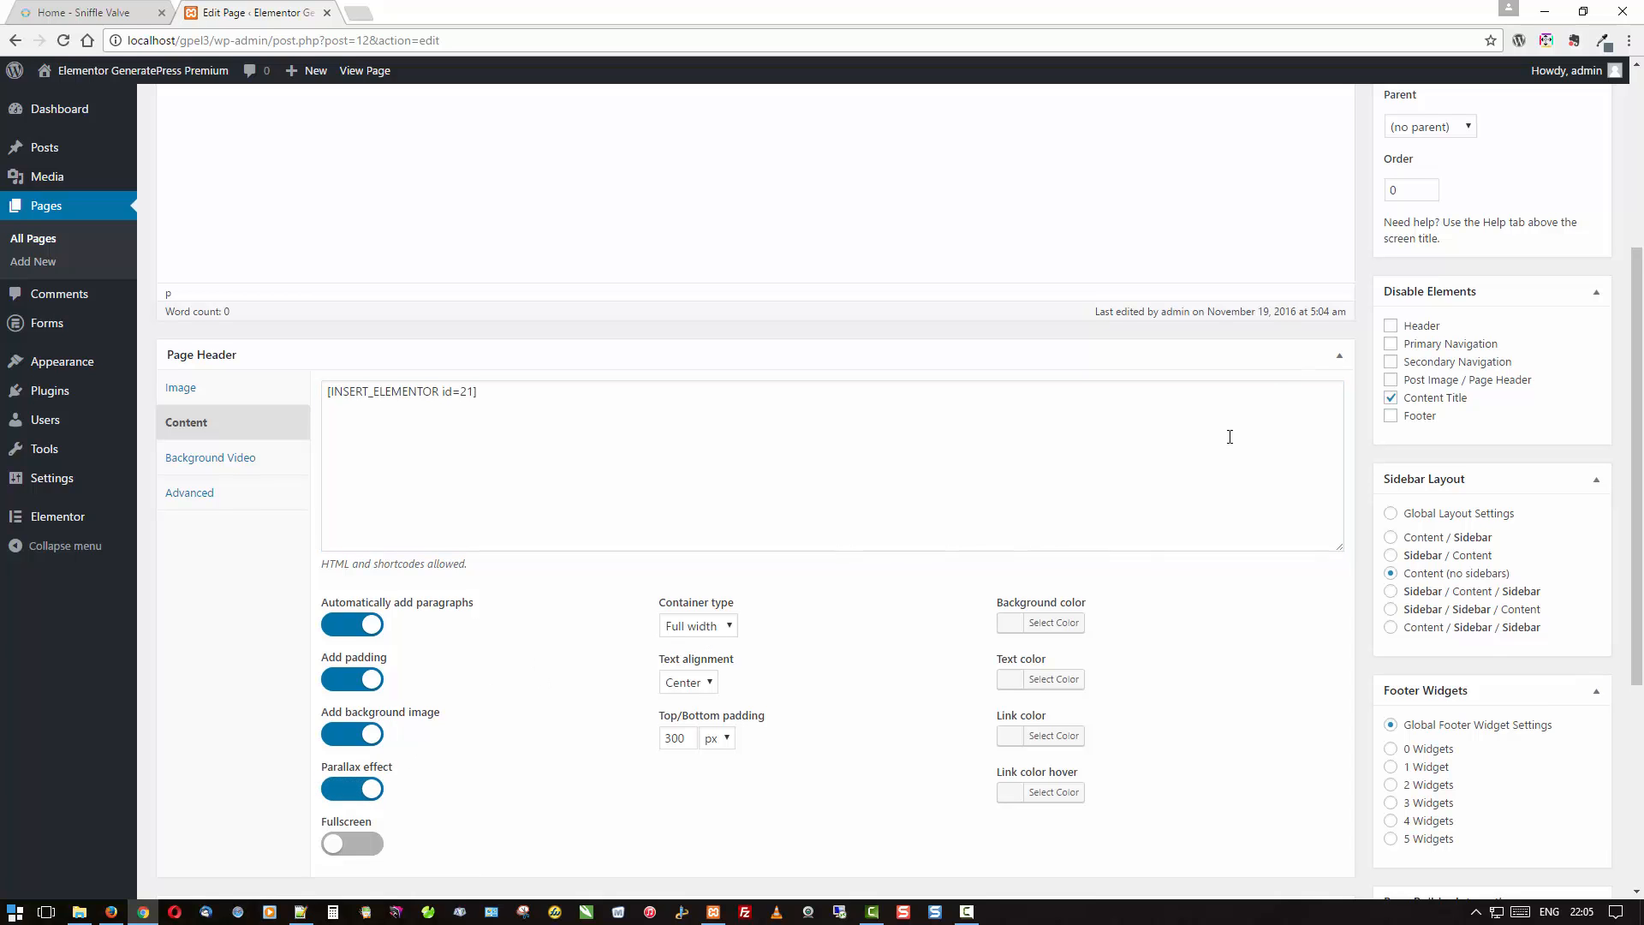
pyautogui.scroll(4, 1423, 389)
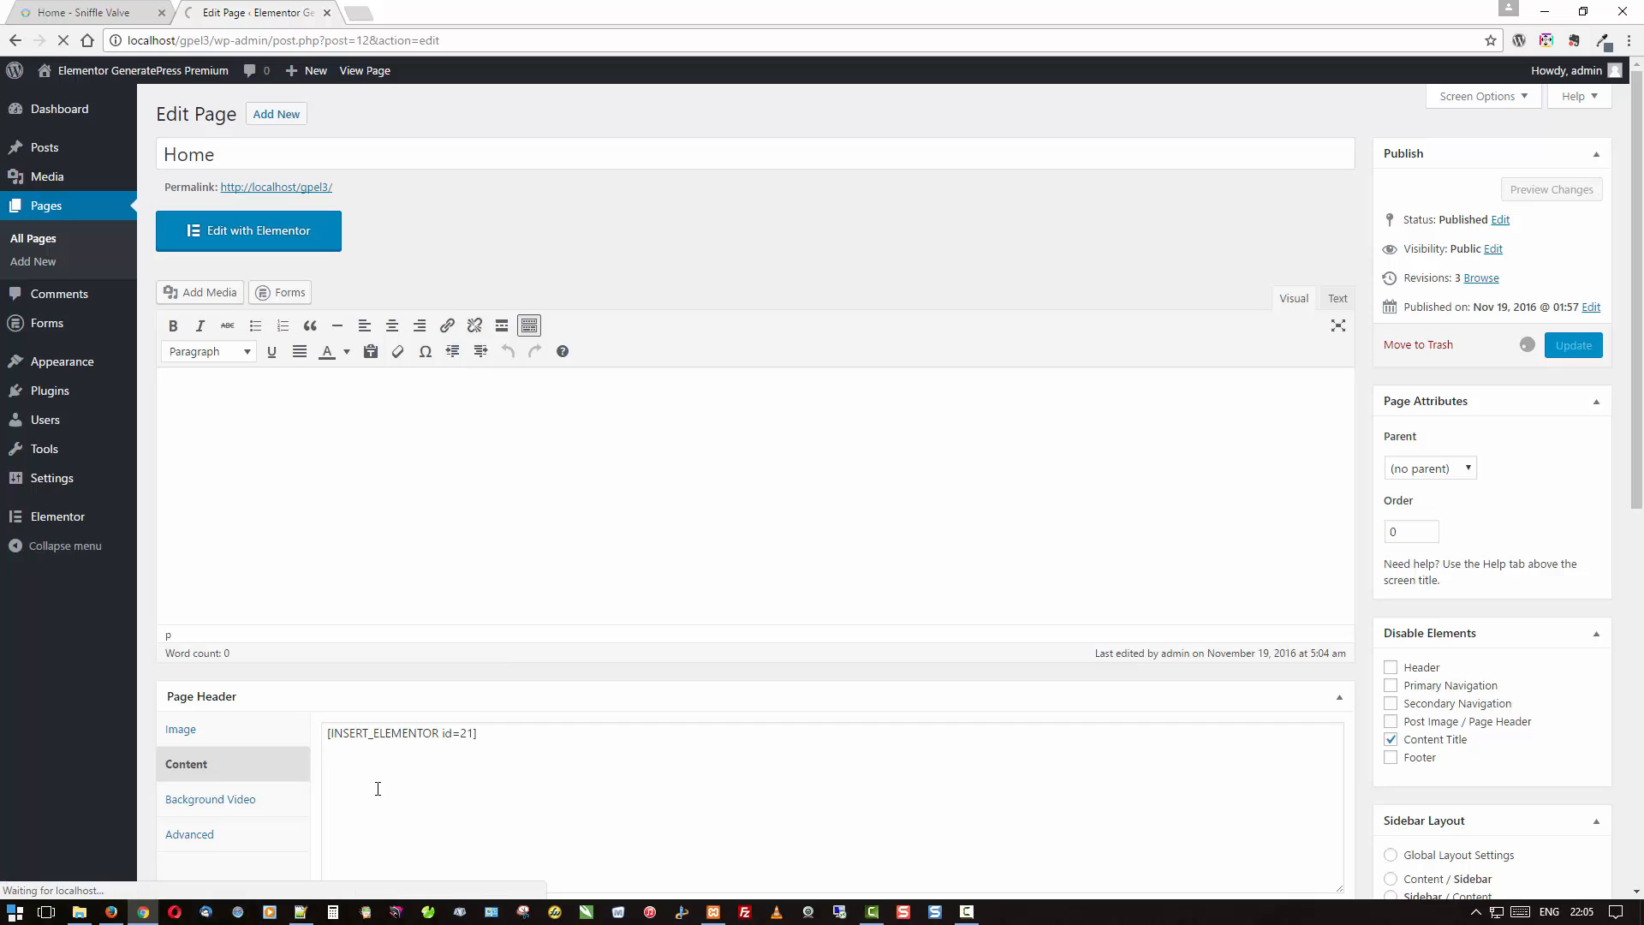
# Reload the live home page in Firefox to check the inserted Elementor content and parallax effect.
pyautogui.click(122, 910)
pyautogui.rightClick(663, 613)
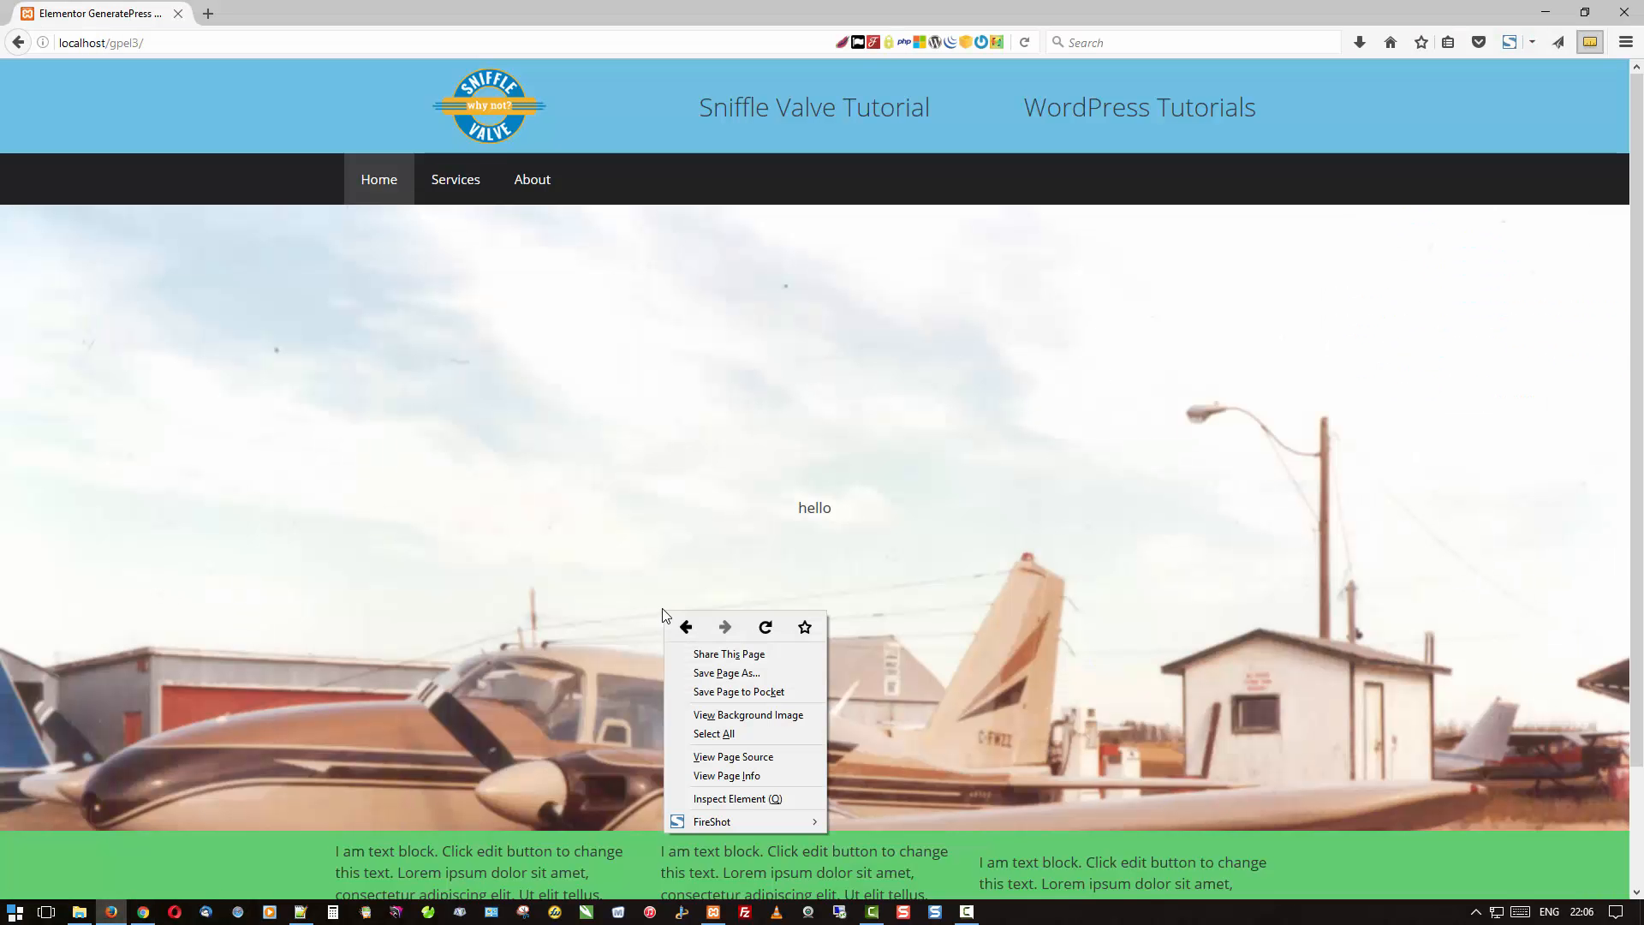
pyautogui.click(759, 628)
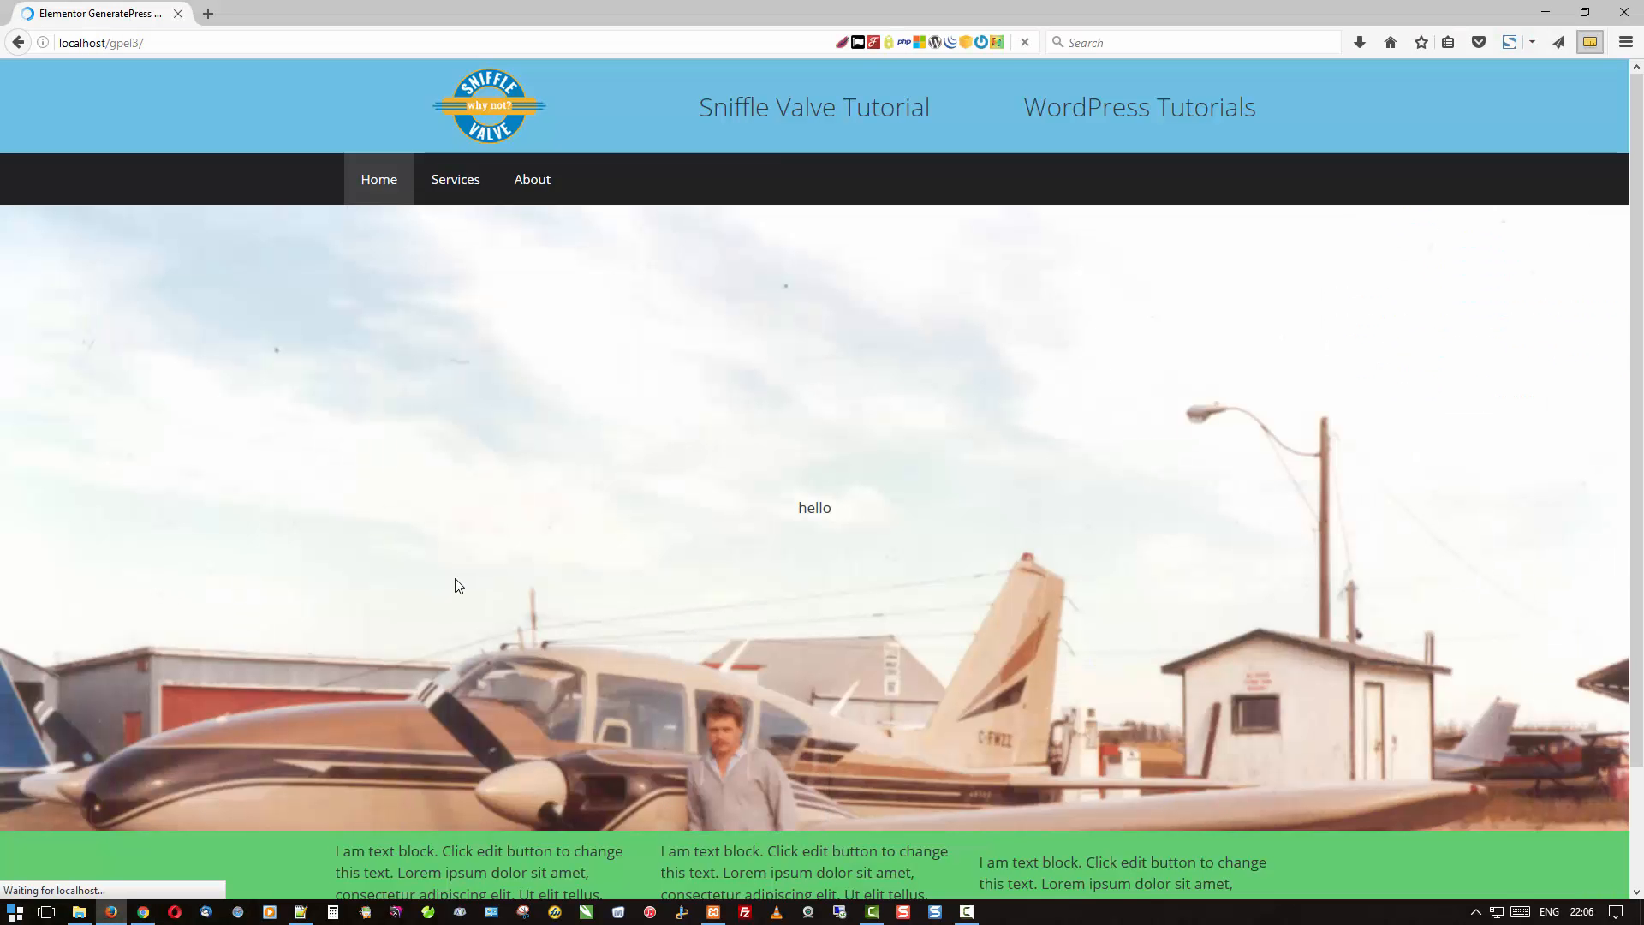
# Examine the parallax background, inserted header content and sticky navigation while scrolling through the live home page.
pyautogui.scroll(-4, 455, 578)
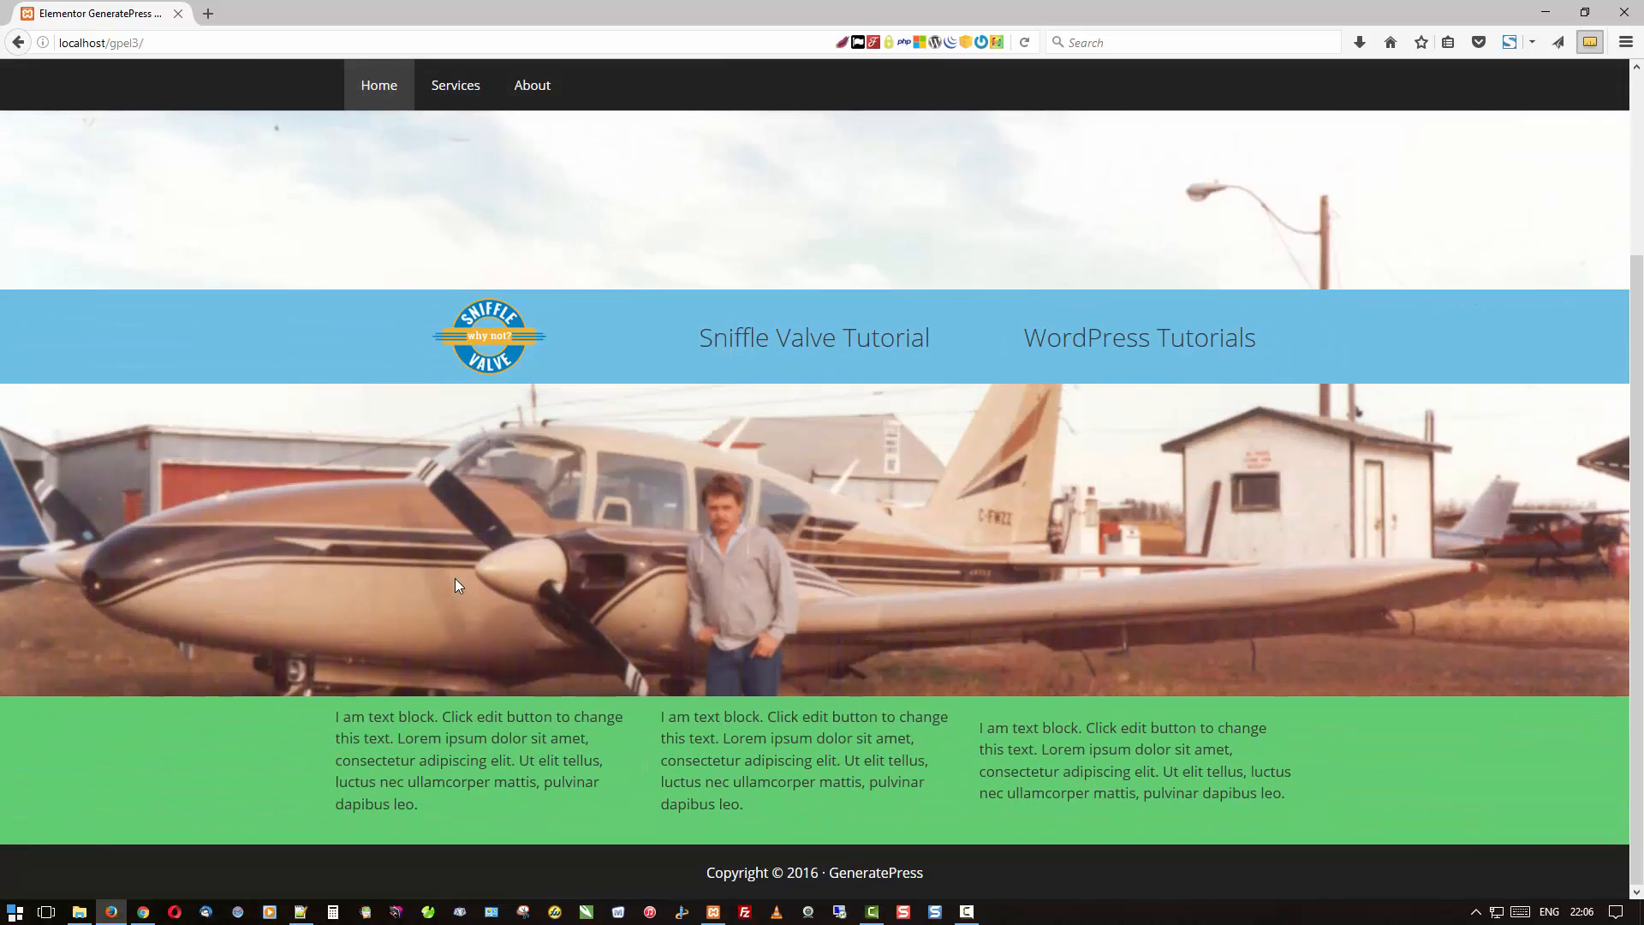
pyautogui.scroll(4, 454, 578)
pyautogui.scroll(-4, 454, 578)
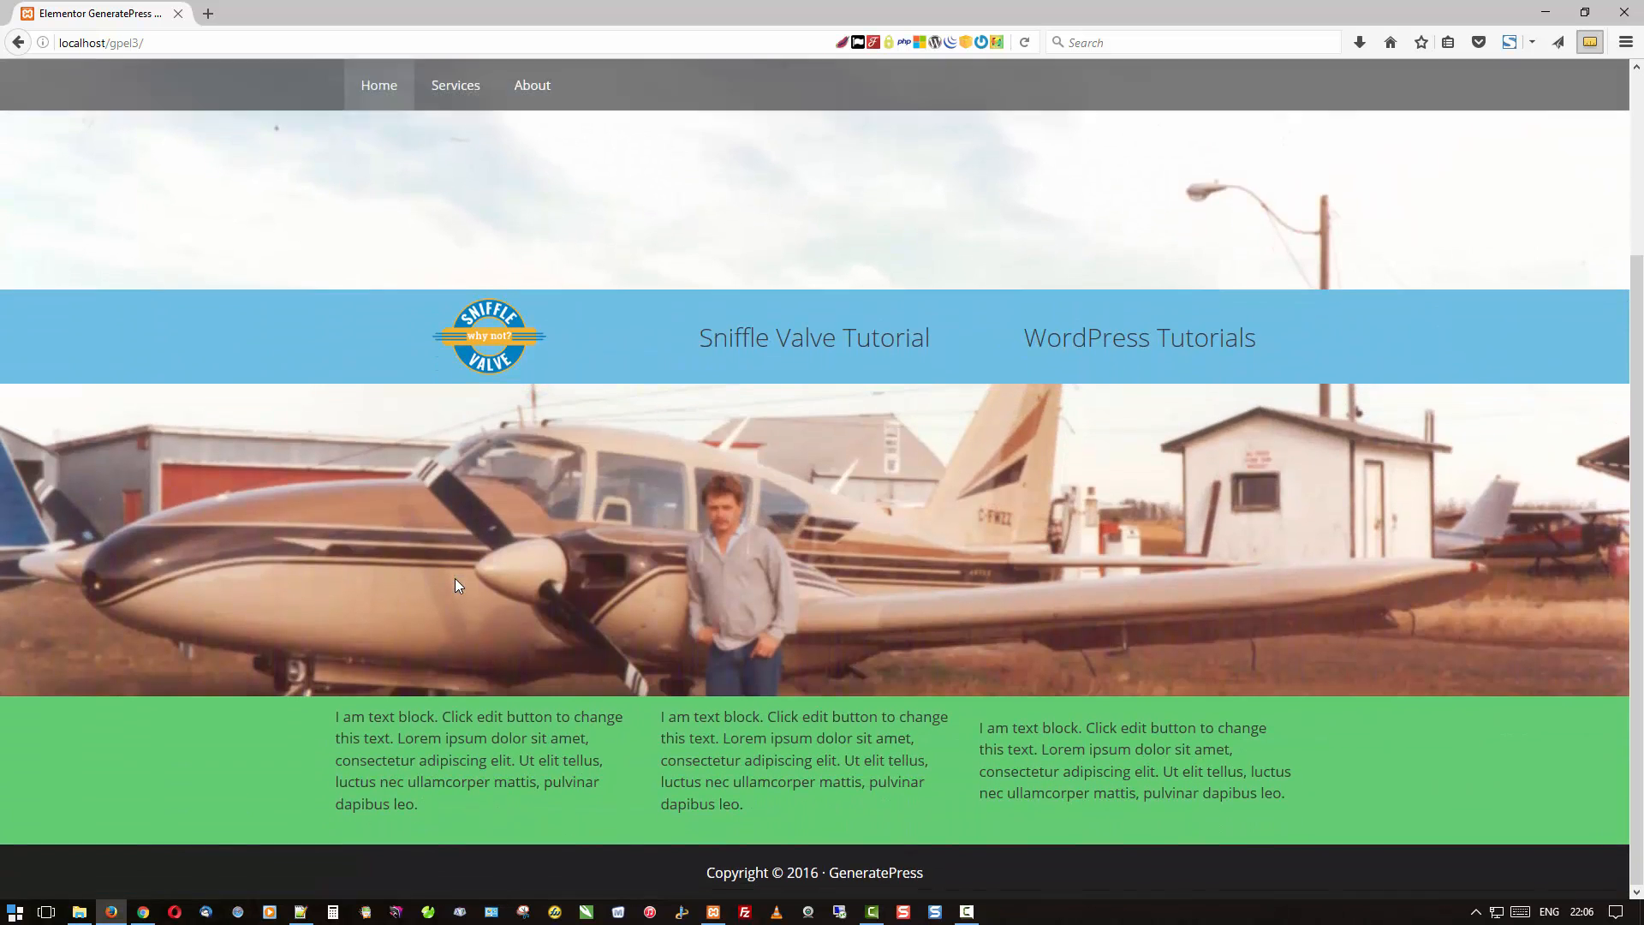
pyautogui.scroll(4, 455, 578)
pyautogui.scroll(-4, 454, 578)
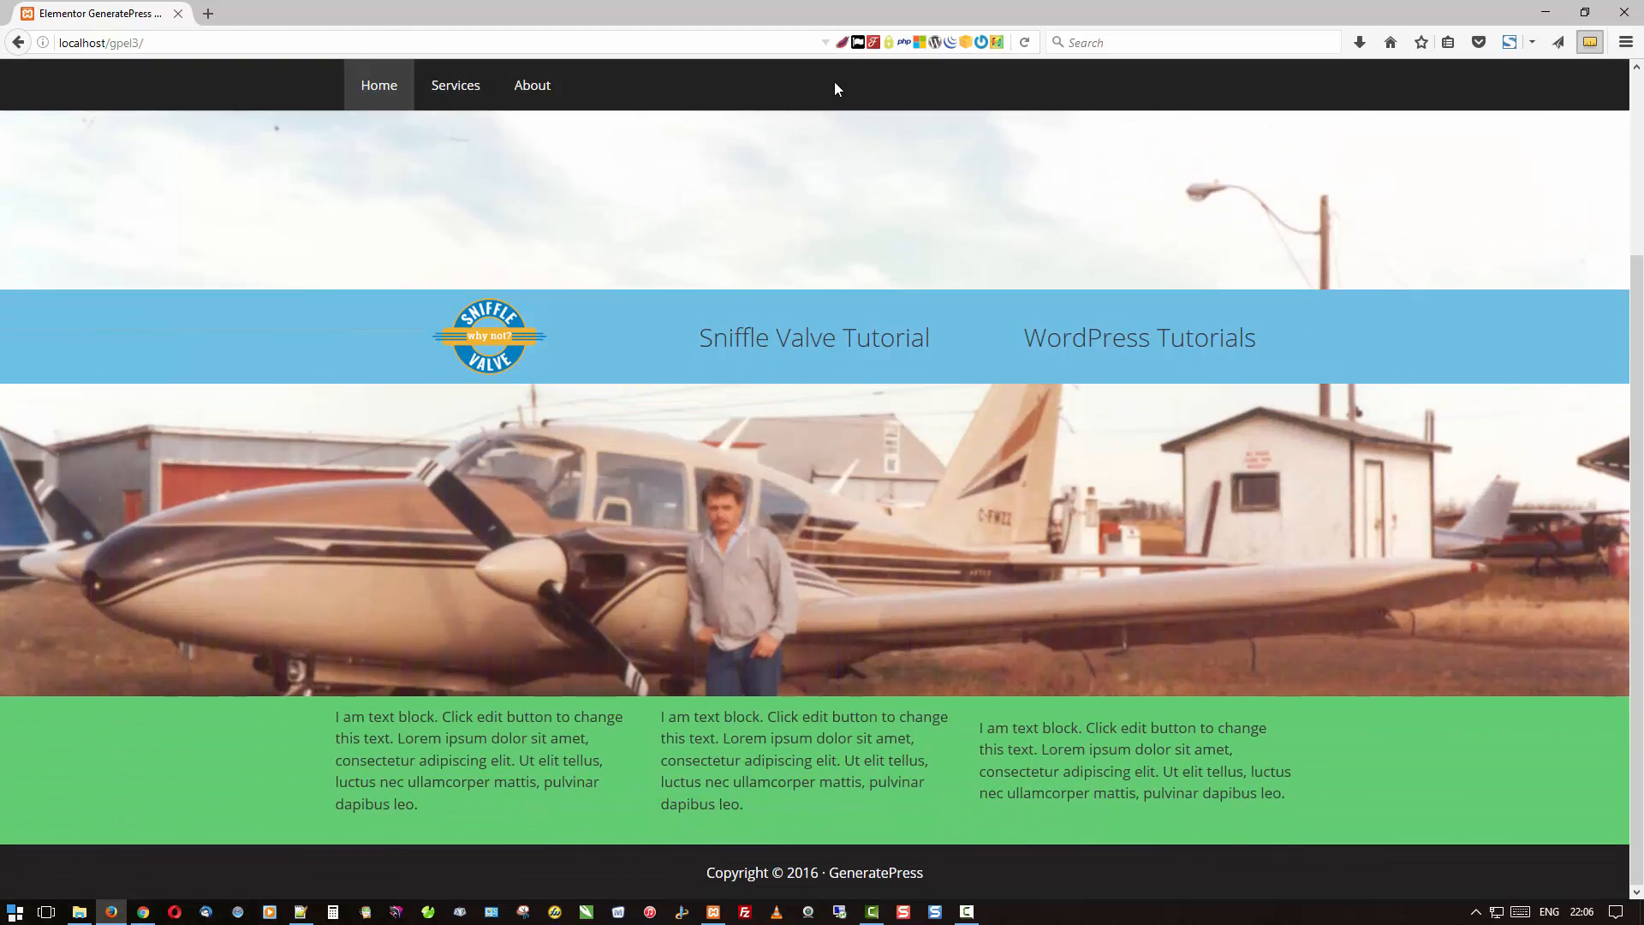
pyautogui.scroll(2, 793, 491)
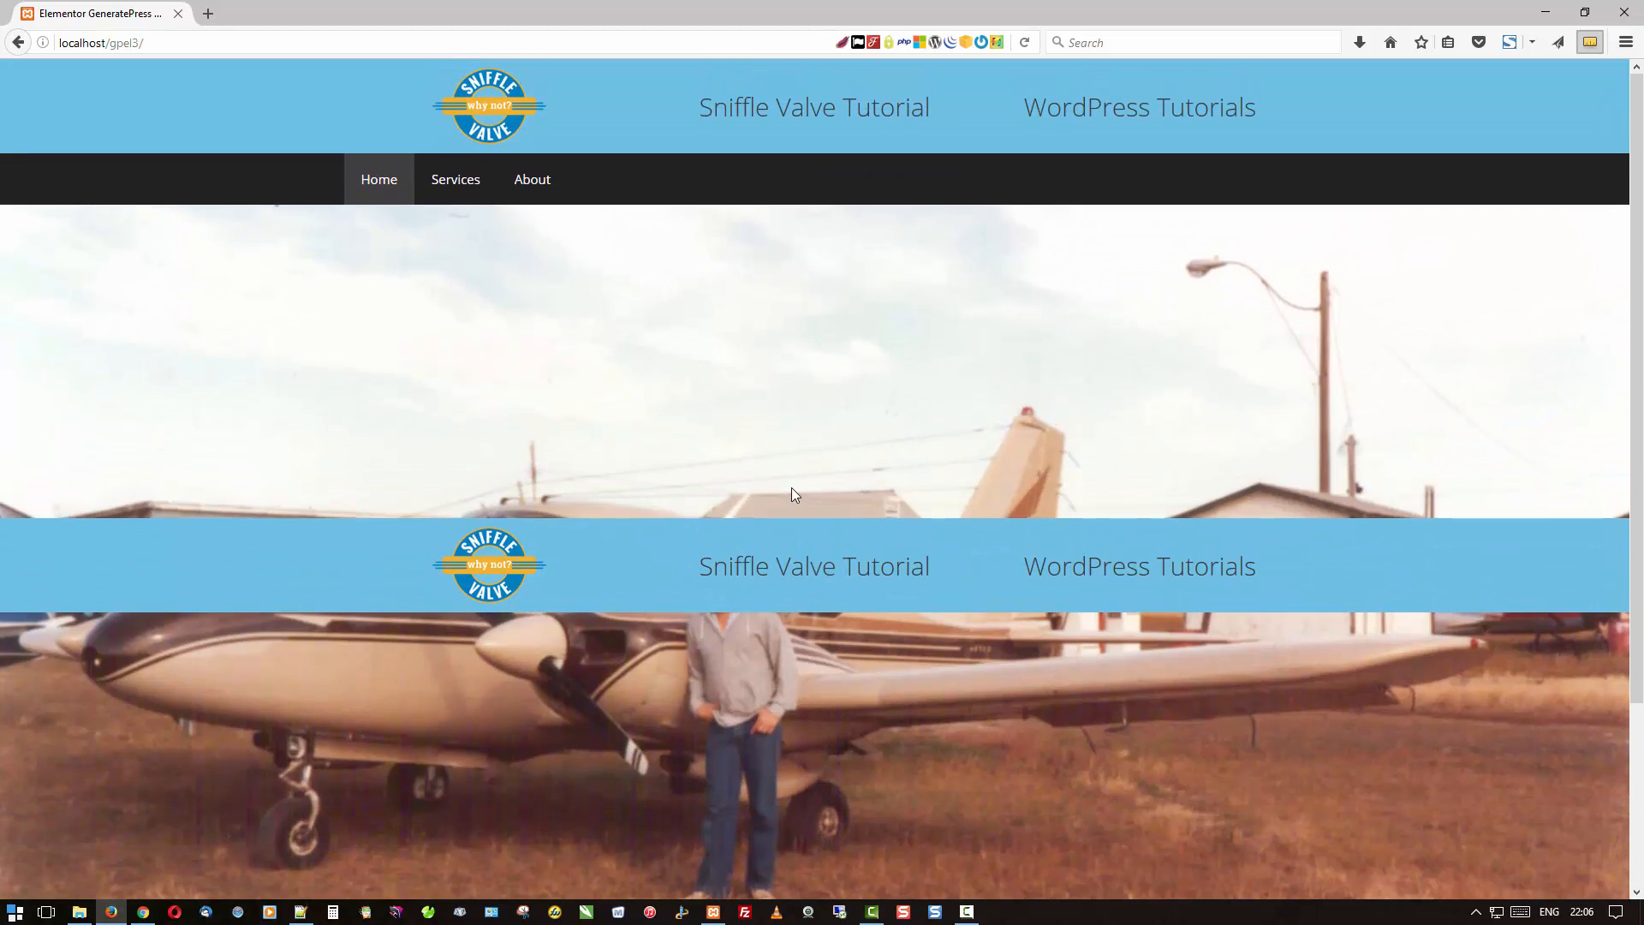
pyautogui.scroll(-2, 792, 494)
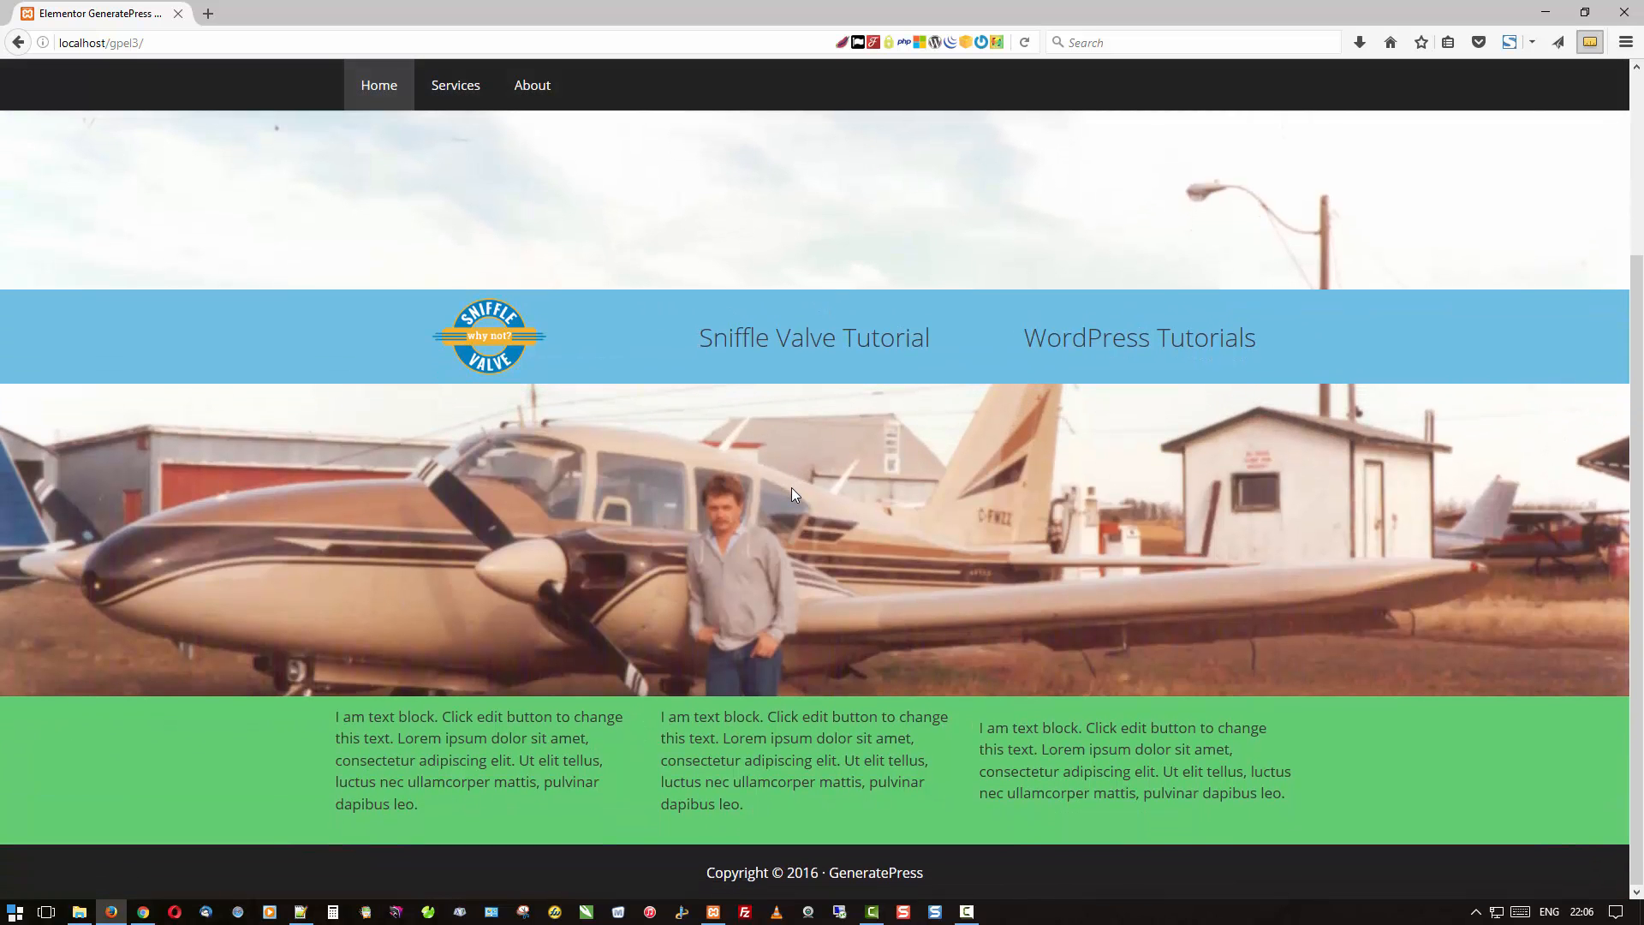
pyautogui.scroll(4, 792, 486)
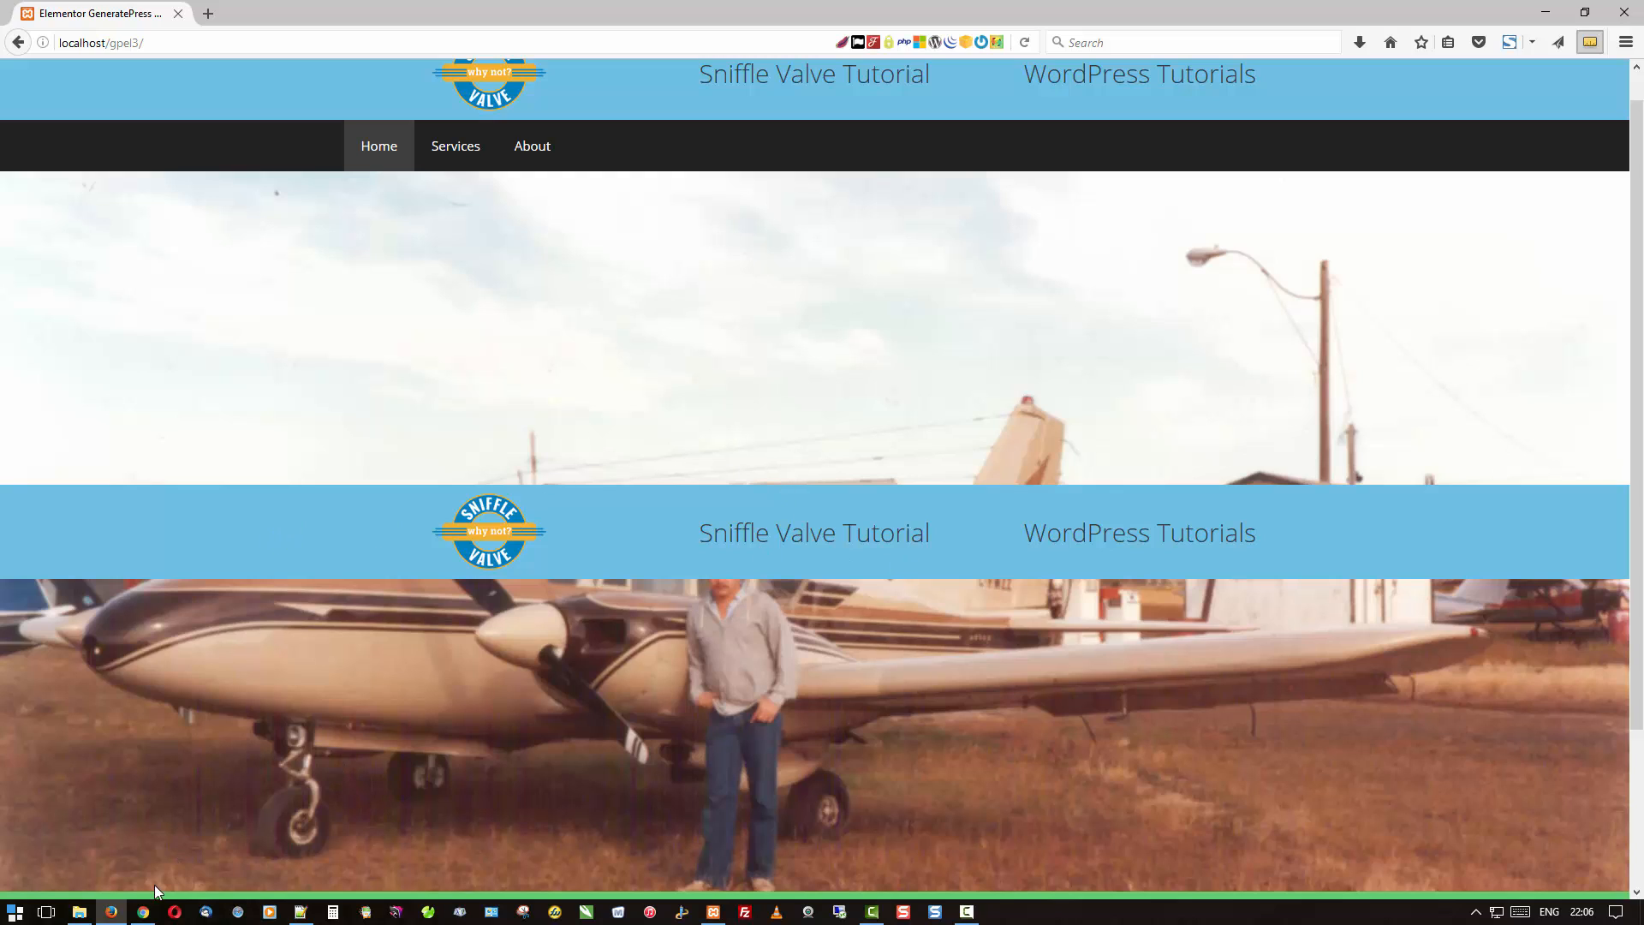
# Switch to Chrome and update the Home page's header with Merge with site header, Place content behind header and Transparent navigation turned on.
pyautogui.click(143, 911)
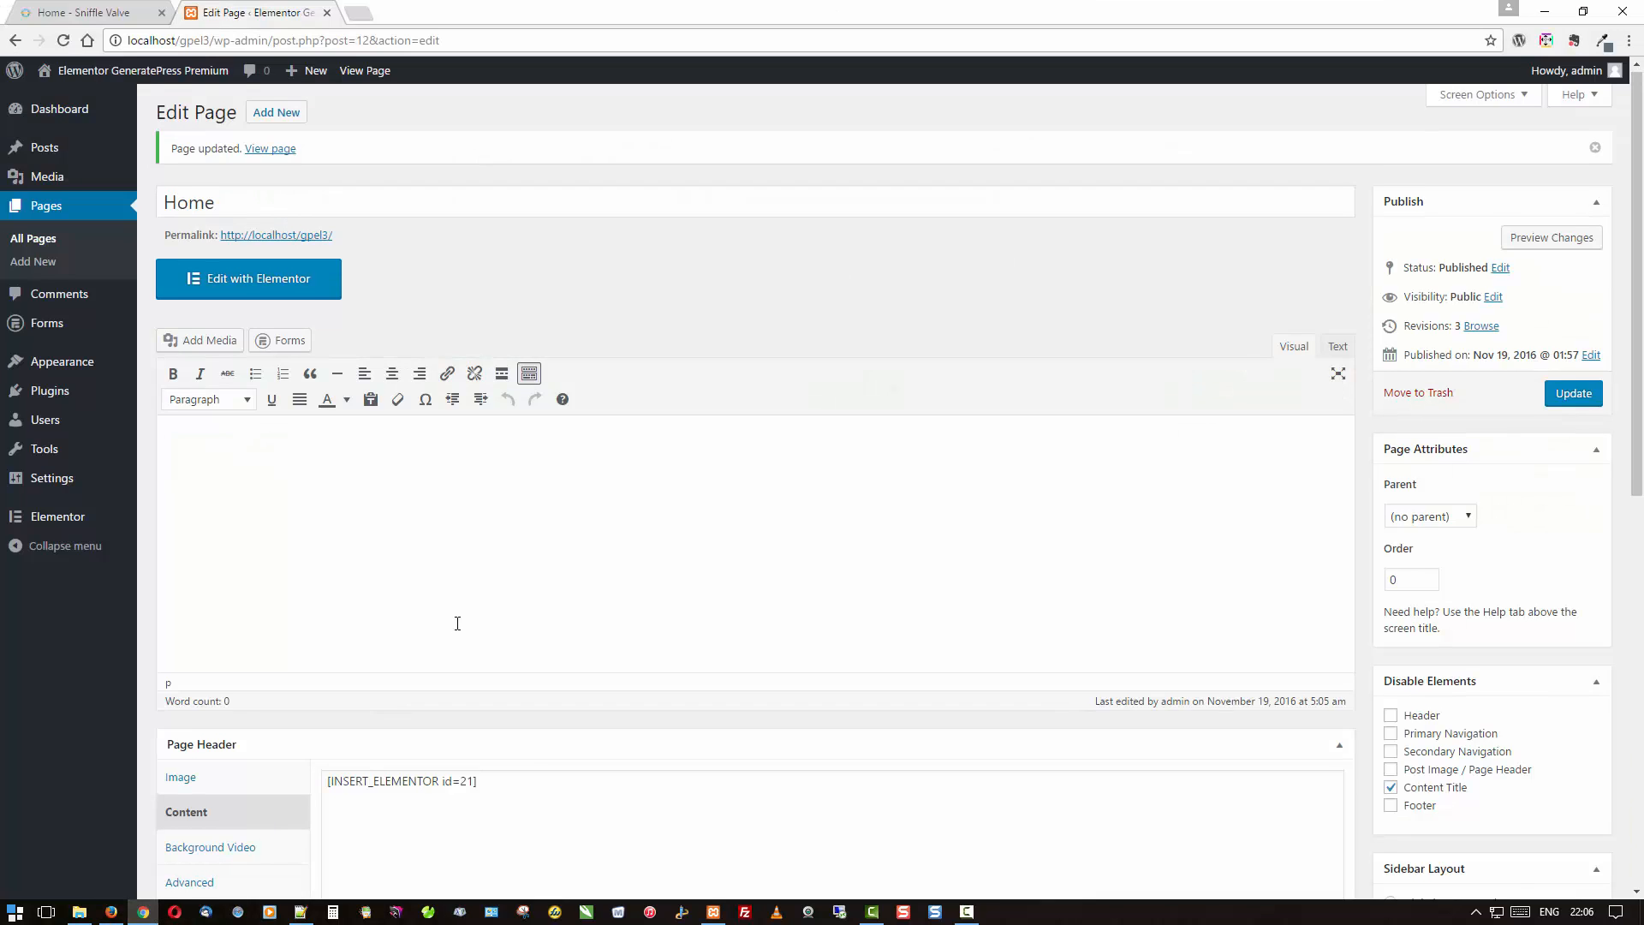
pyautogui.scroll(-3, 458, 624)
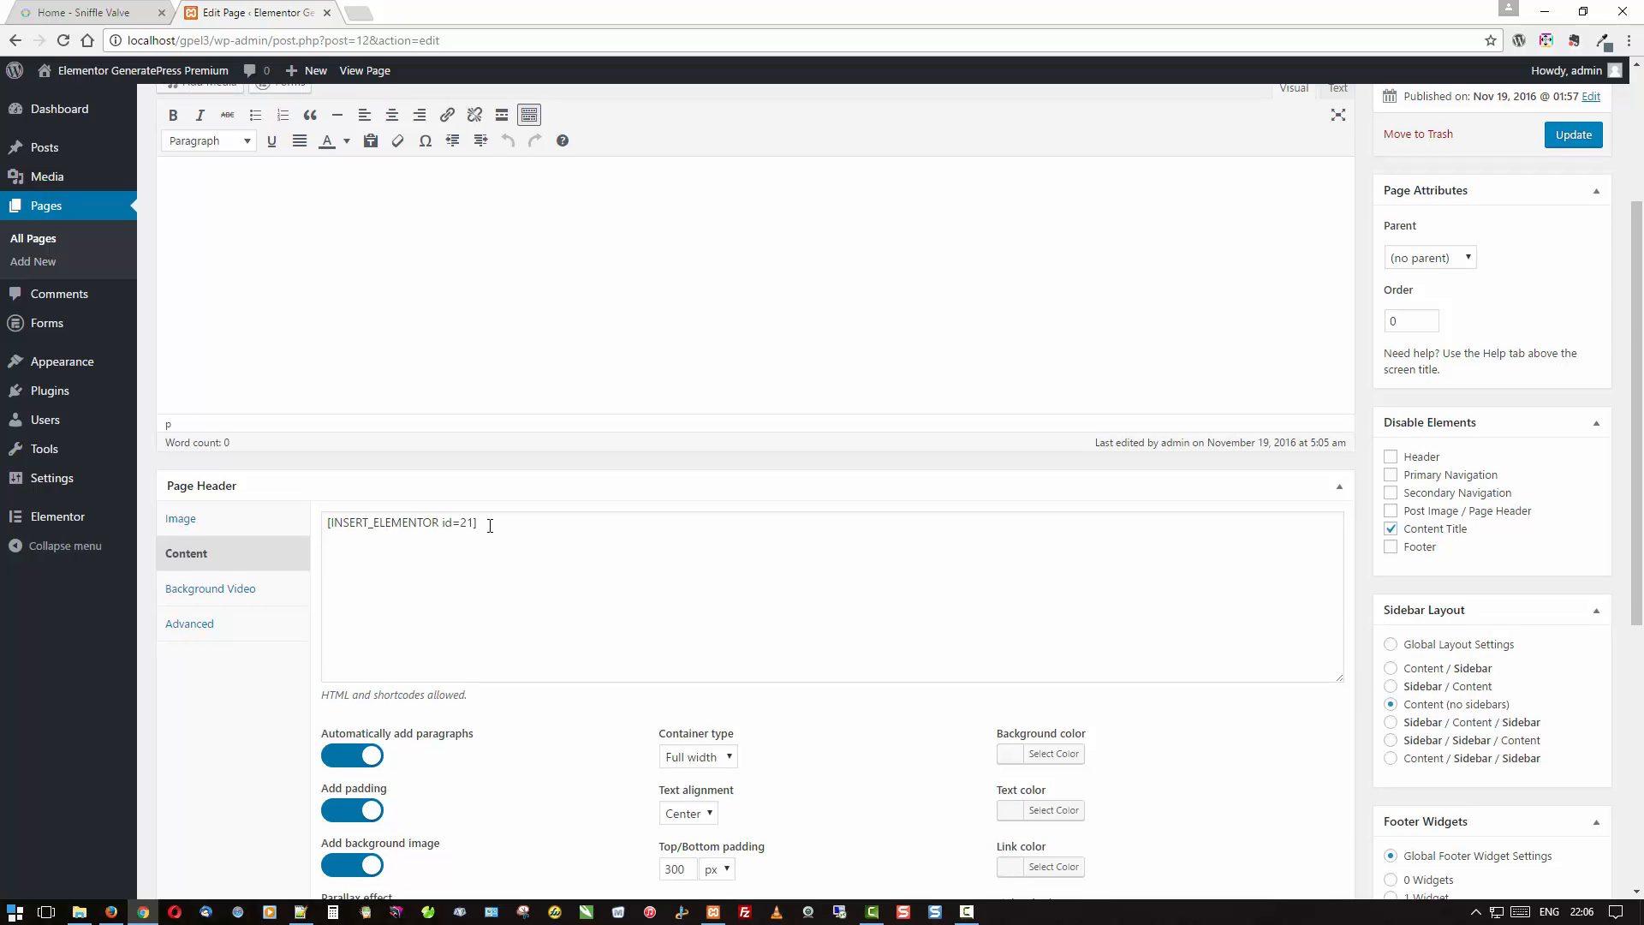
pyautogui.scroll(-3, 490, 526)
pyautogui.scroll(1, 491, 529)
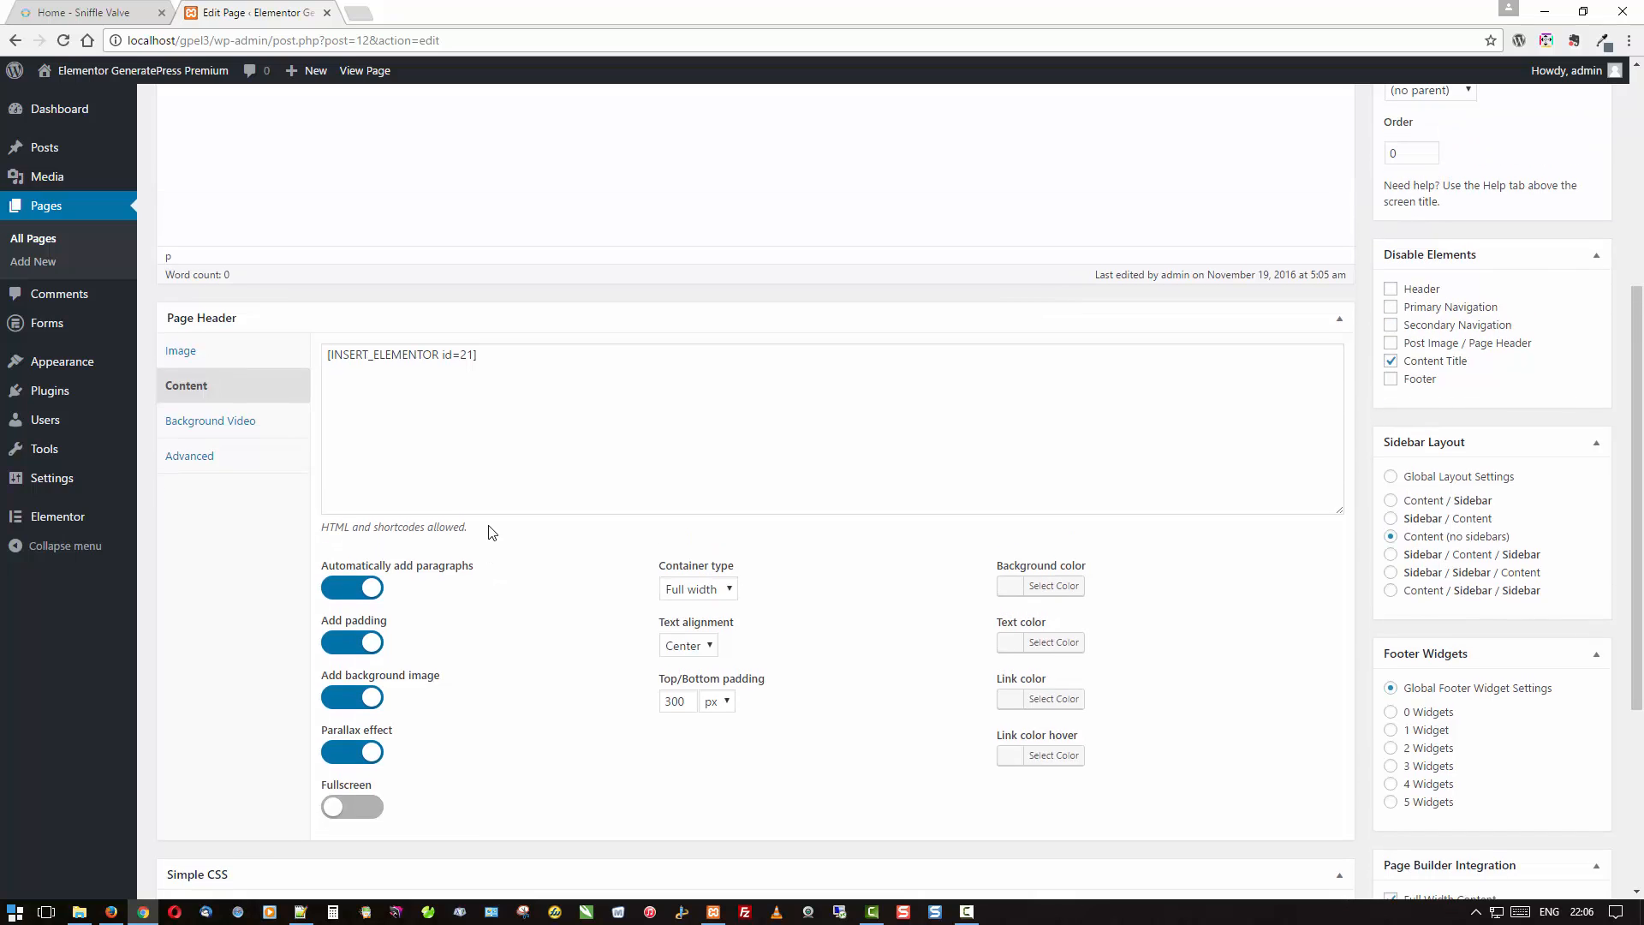
pyautogui.click(181, 455)
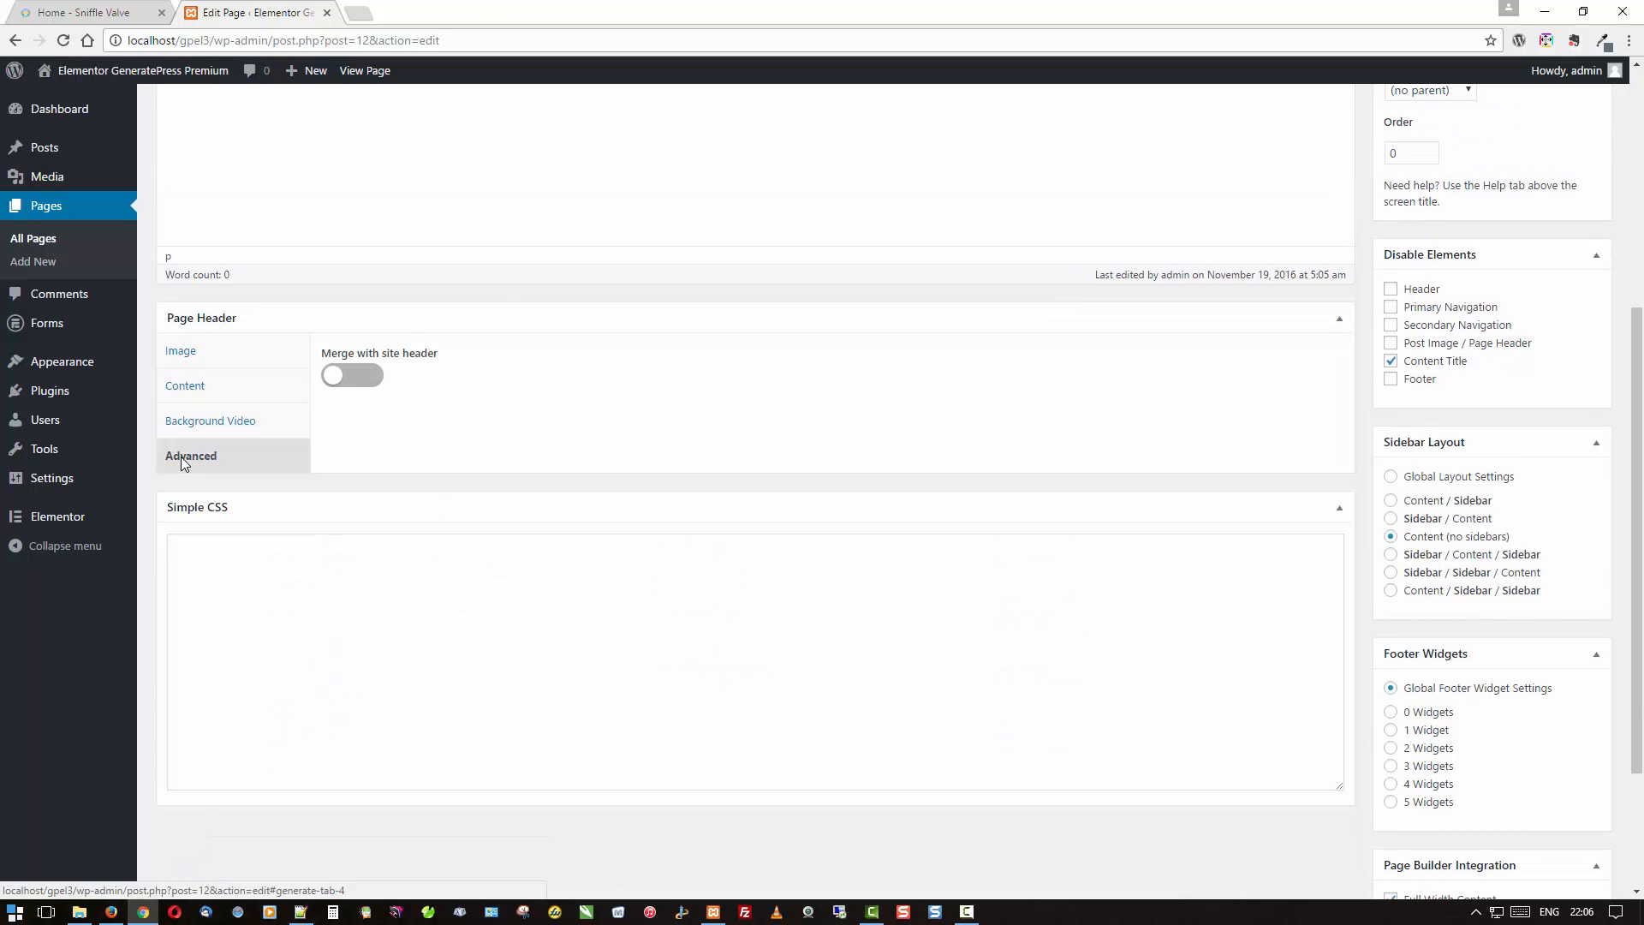
pyautogui.click(363, 377)
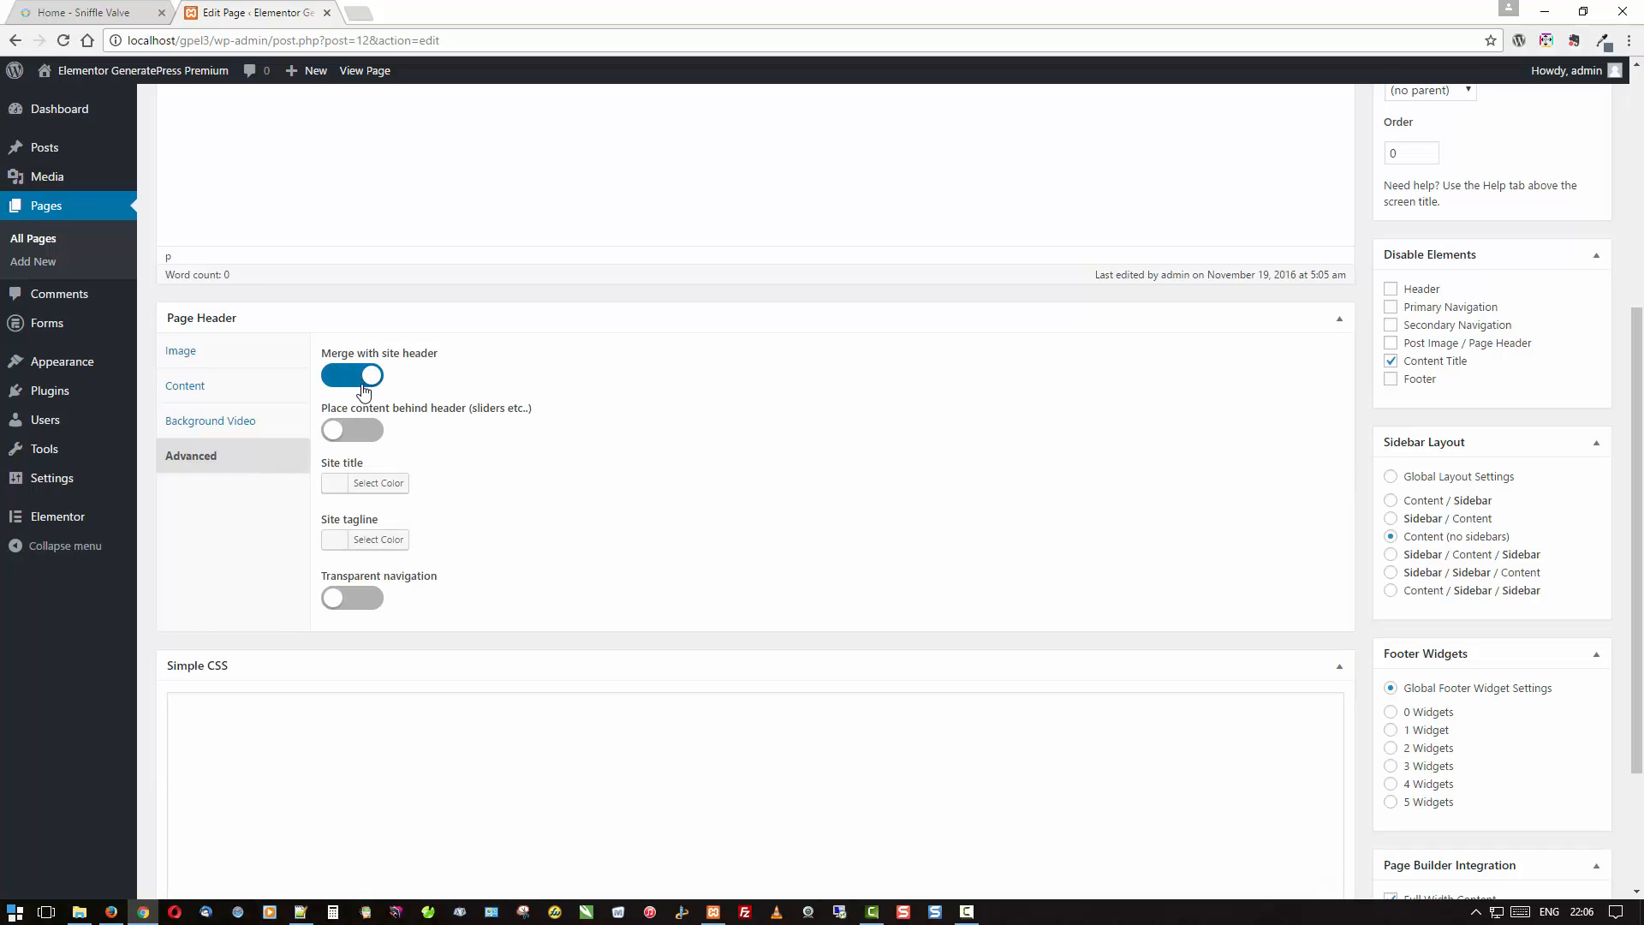
pyautogui.click(363, 433)
pyautogui.click(358, 599)
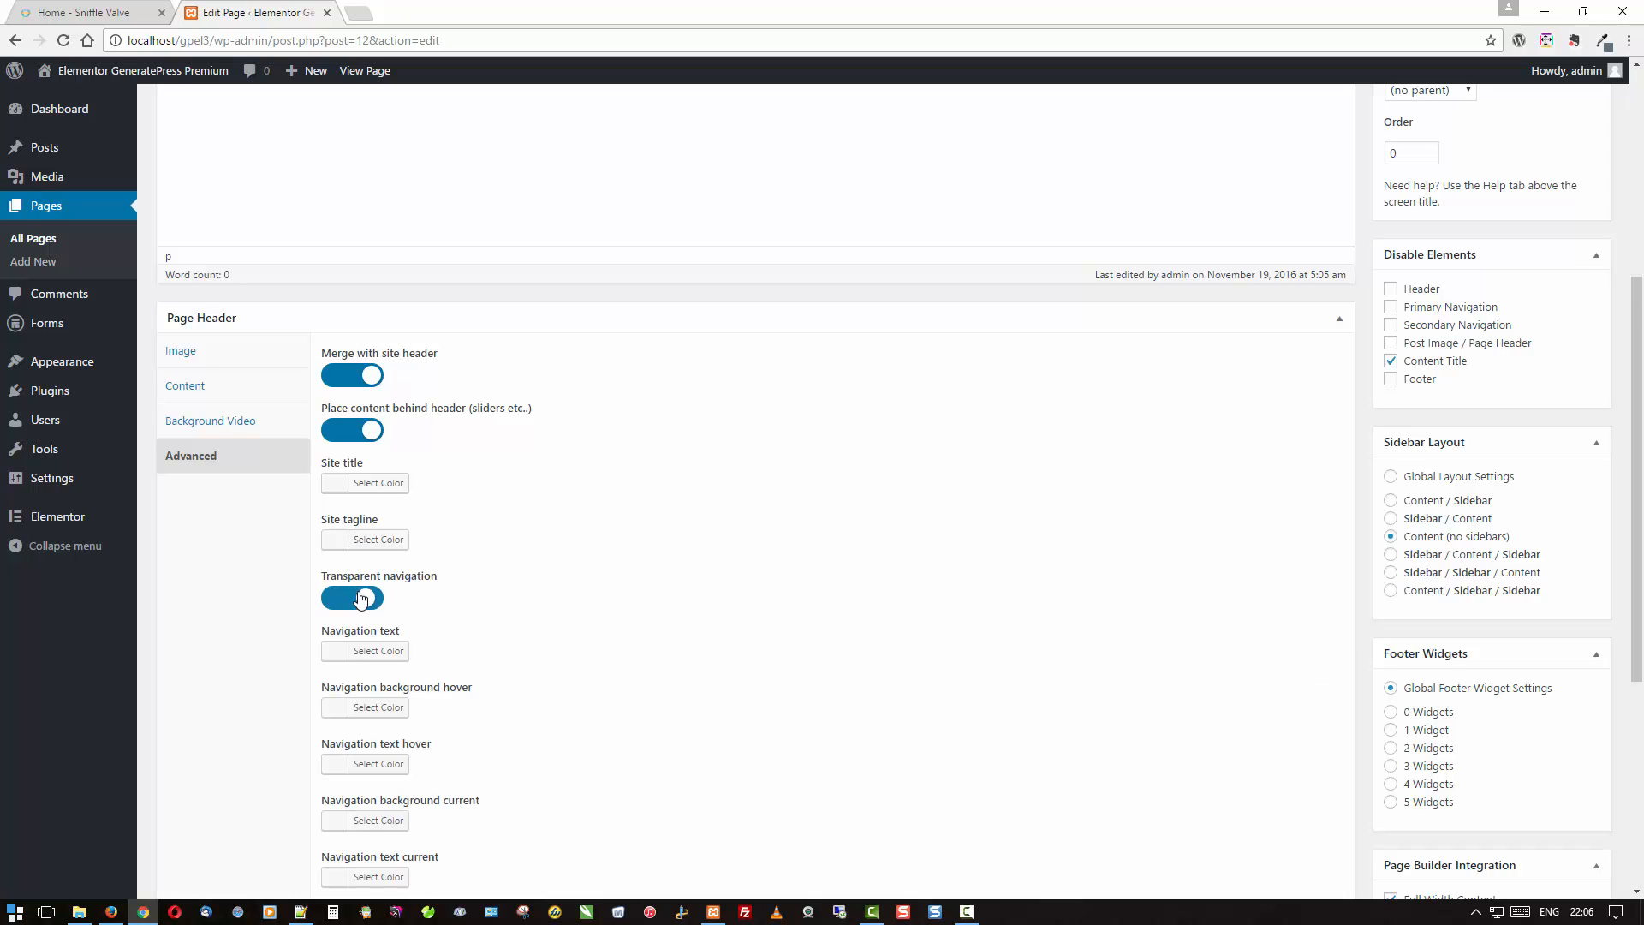
pyautogui.scroll(-3, 732, 574)
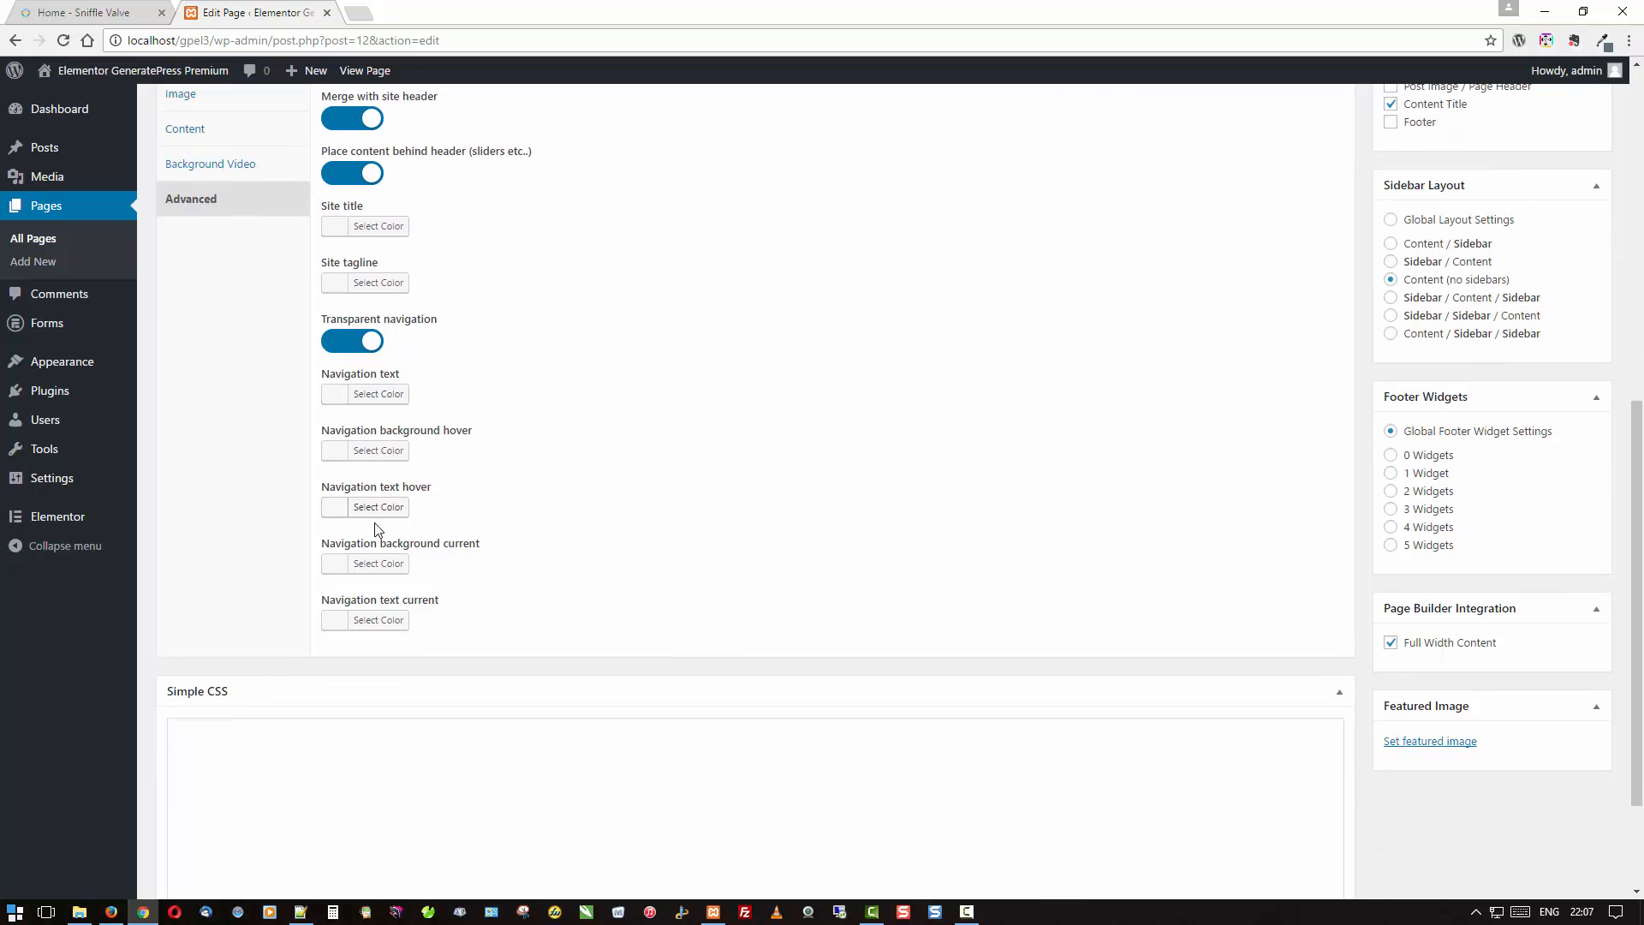
pyautogui.scroll(7, 753, 625)
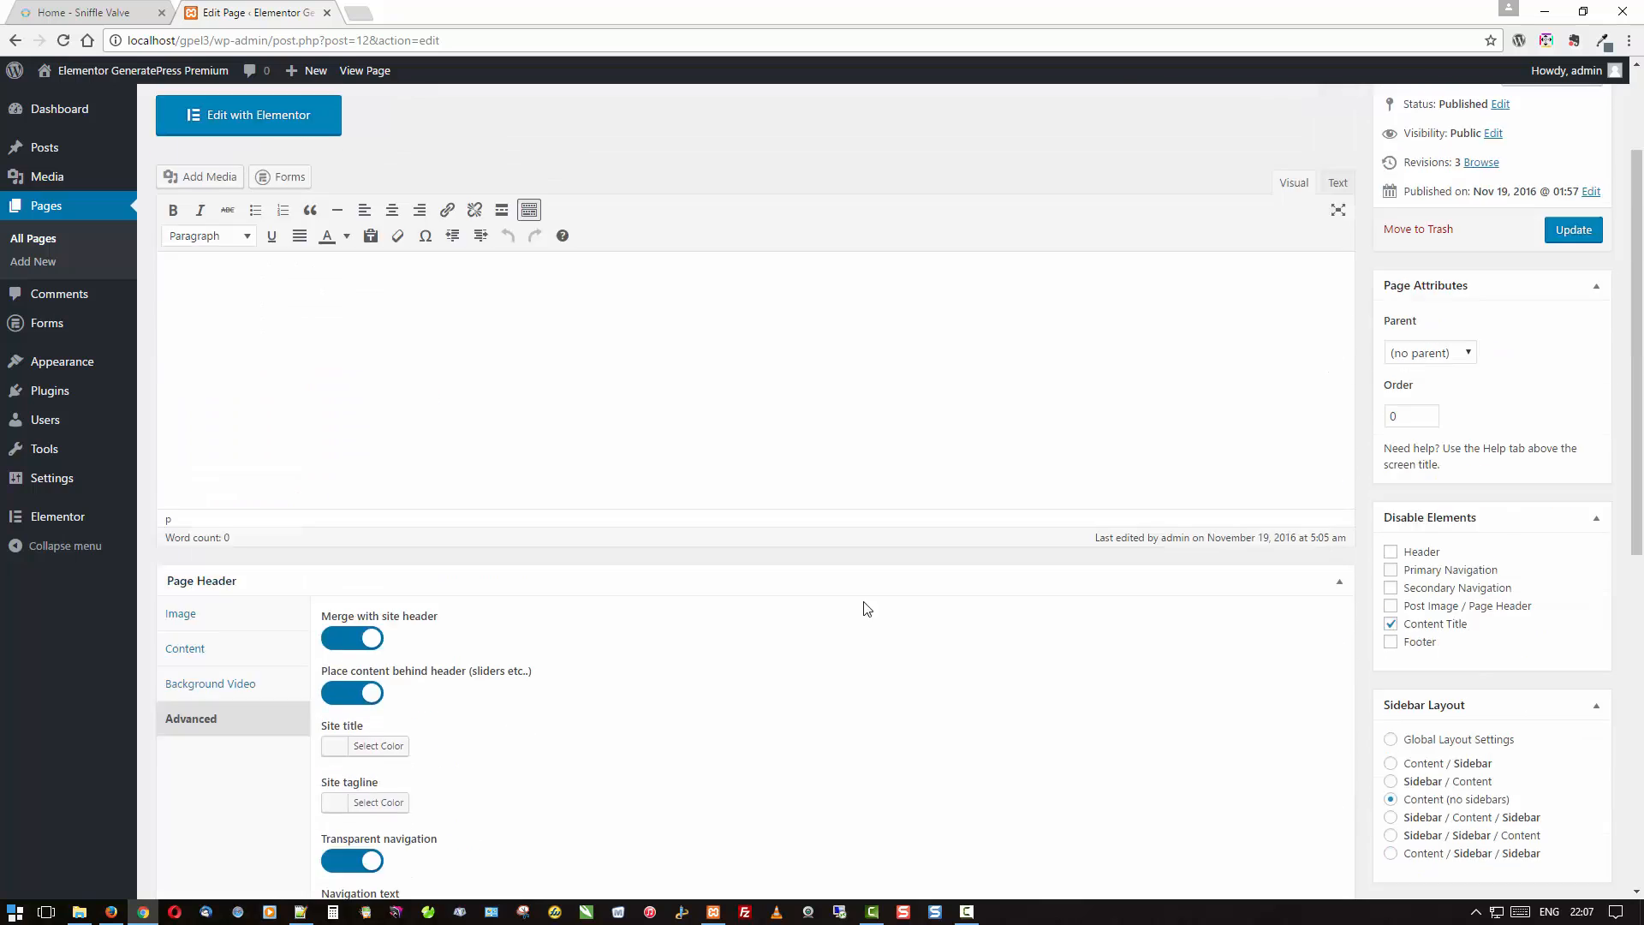
pyautogui.click(1573, 310)
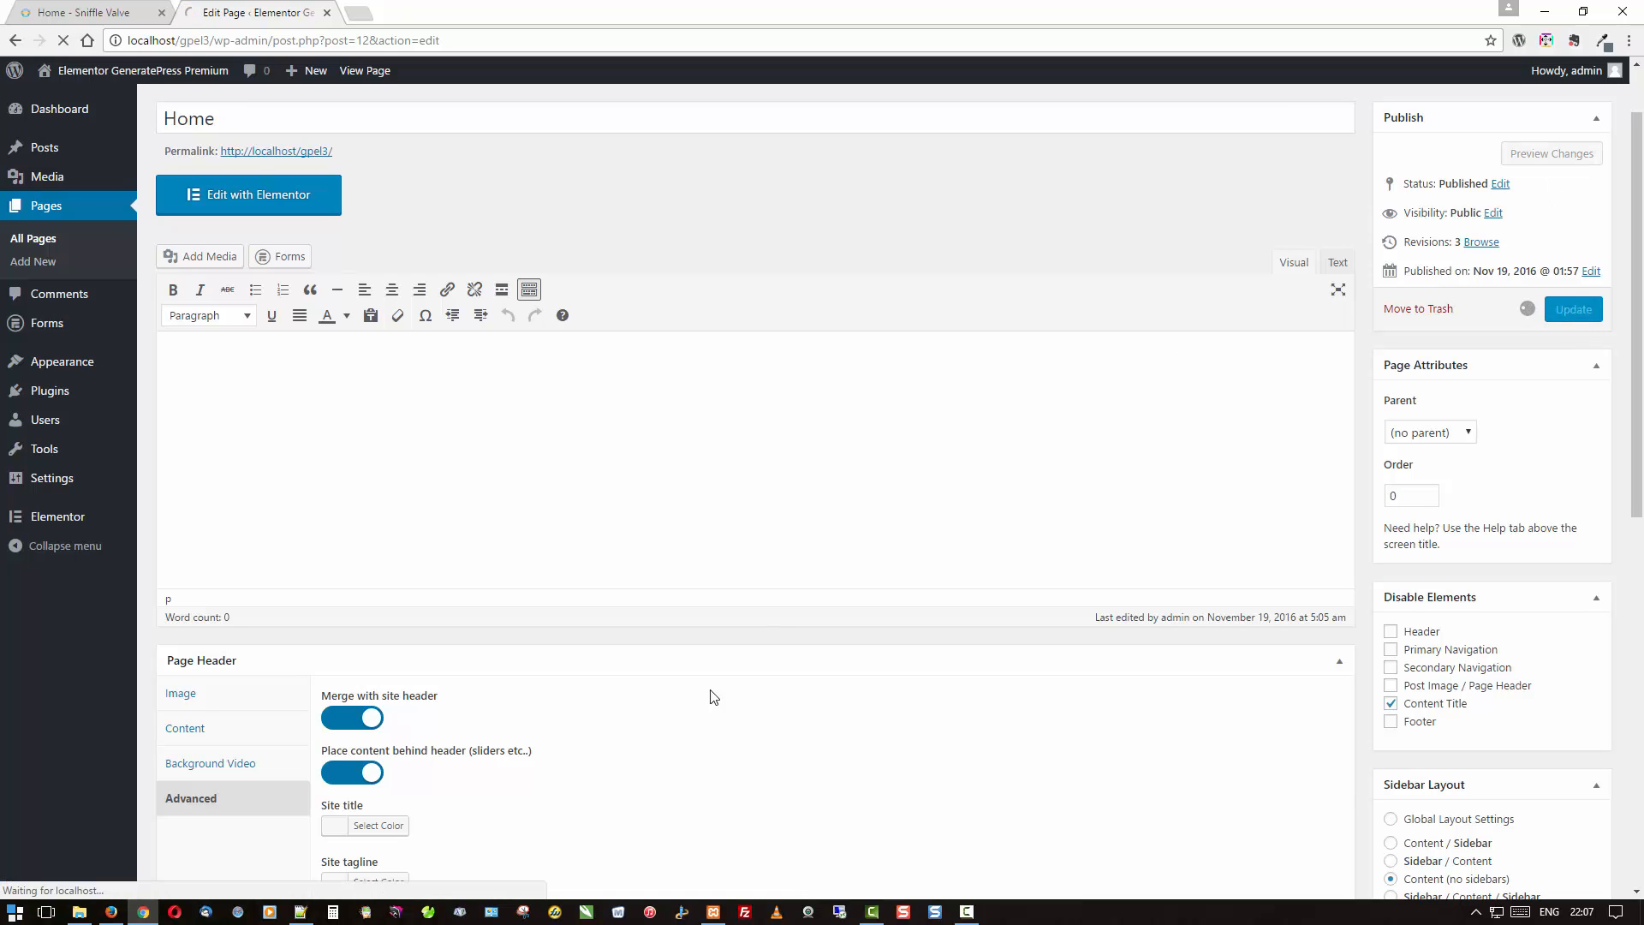
# Reload the live home page in Firefox to check the merged header and transparent navigation.
pyautogui.click(111, 912)
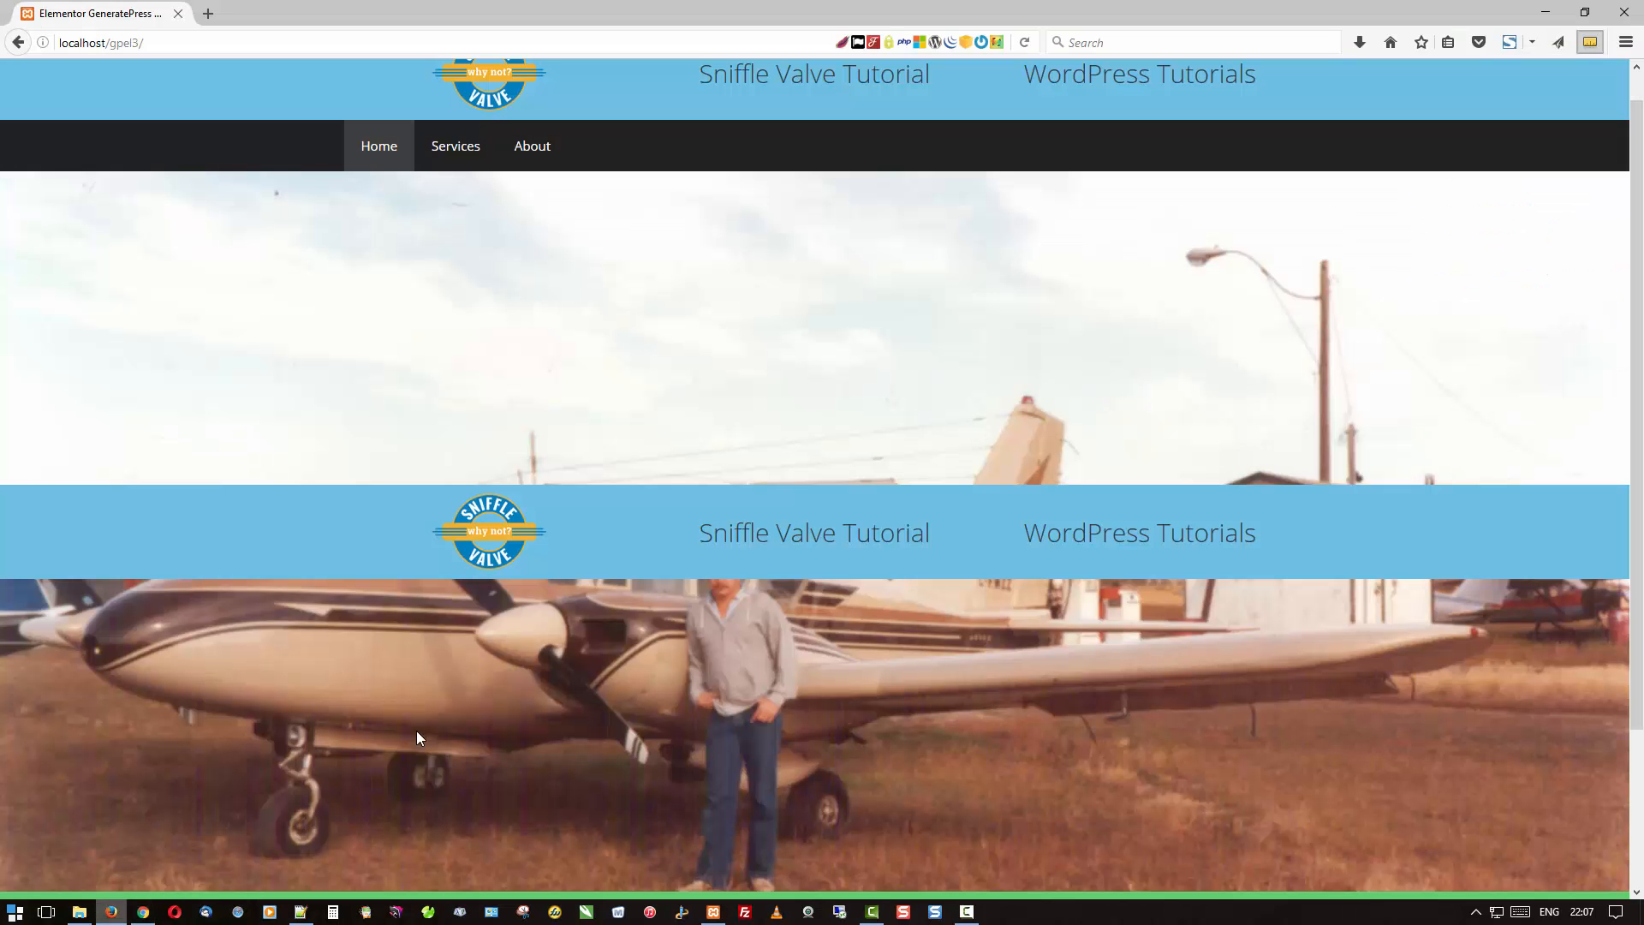
pyautogui.rightClick(565, 390)
pyautogui.click(667, 407)
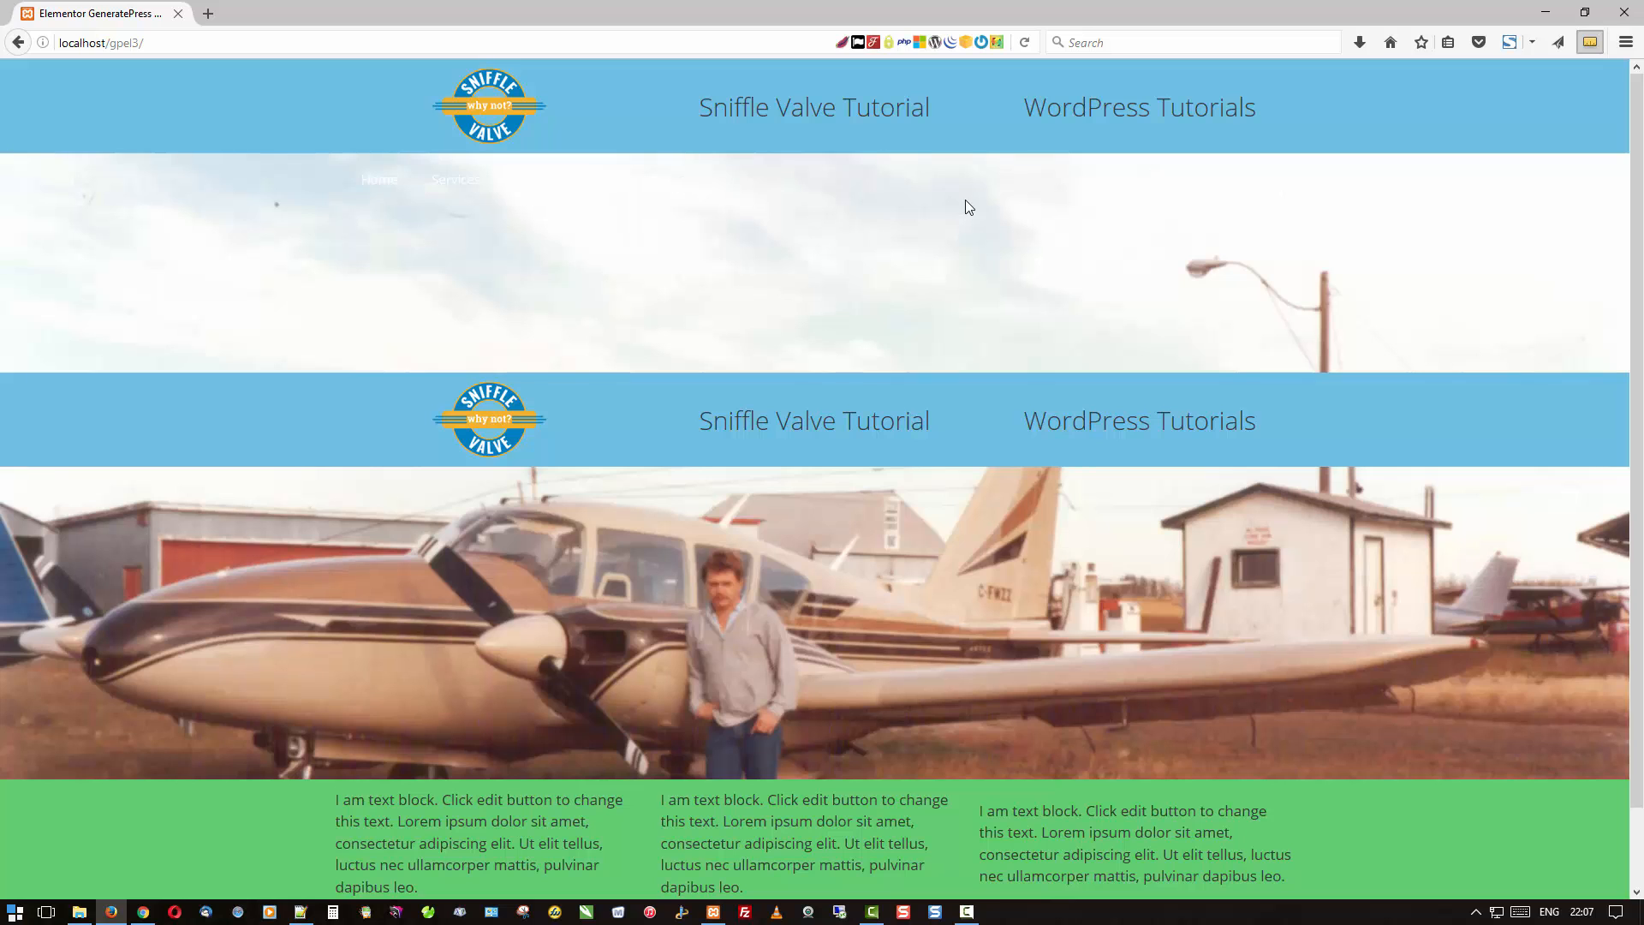
# Return to Chrome and set the navigation text colour to blue in the advanced page header settings.
pyautogui.click(143, 911)
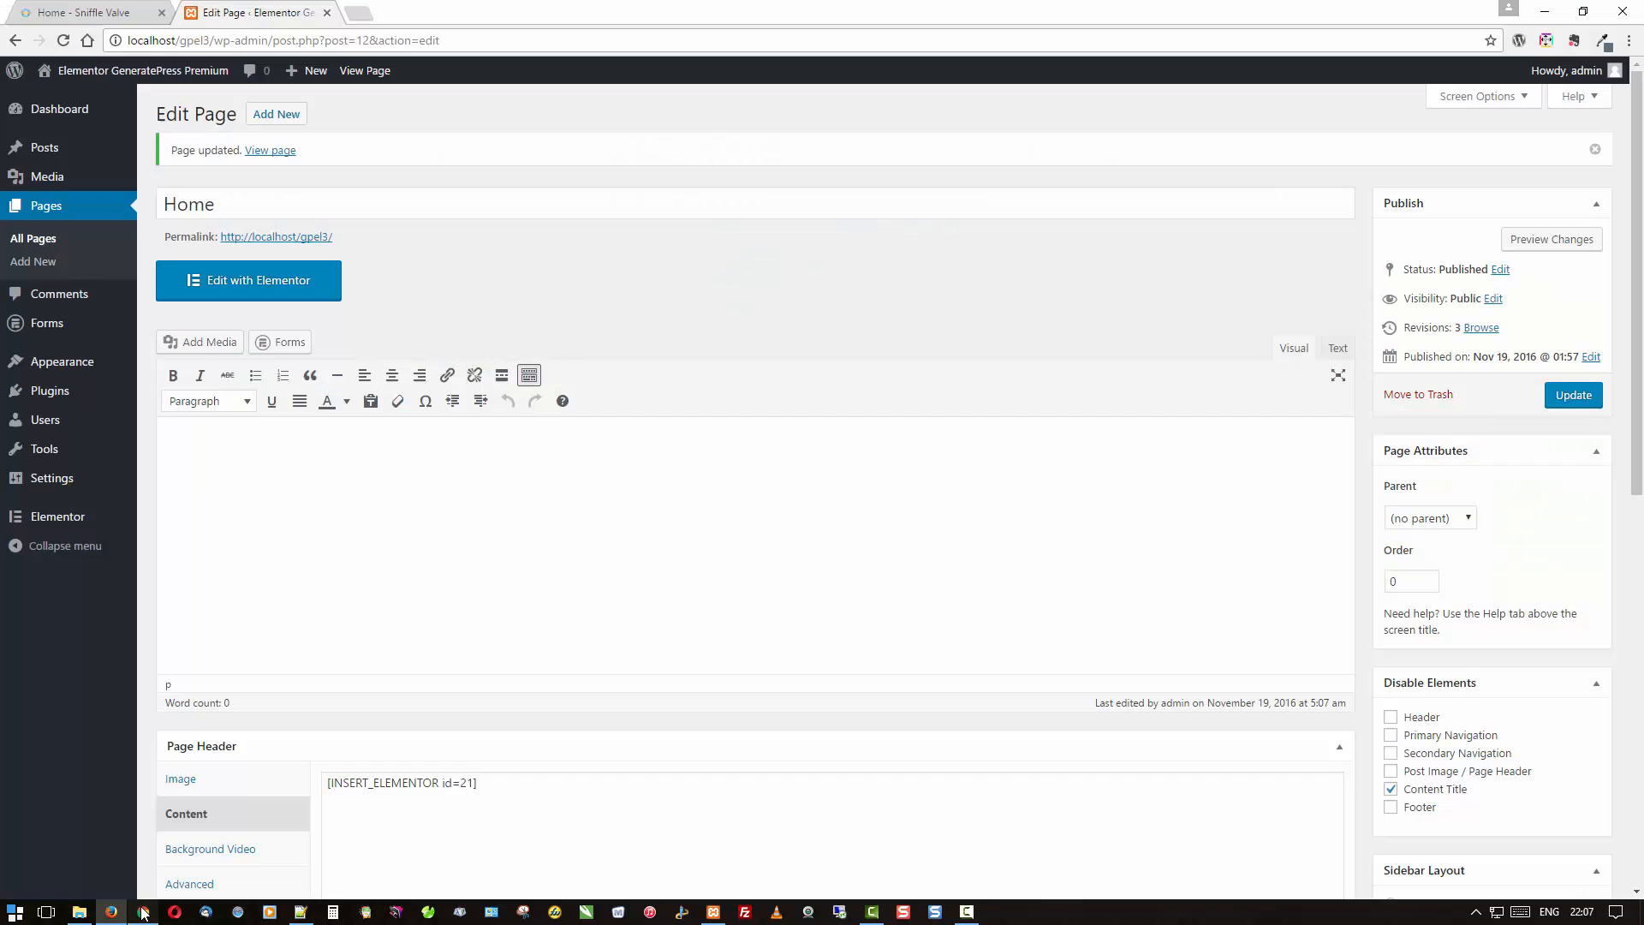
pyautogui.scroll(-6, 300, 648)
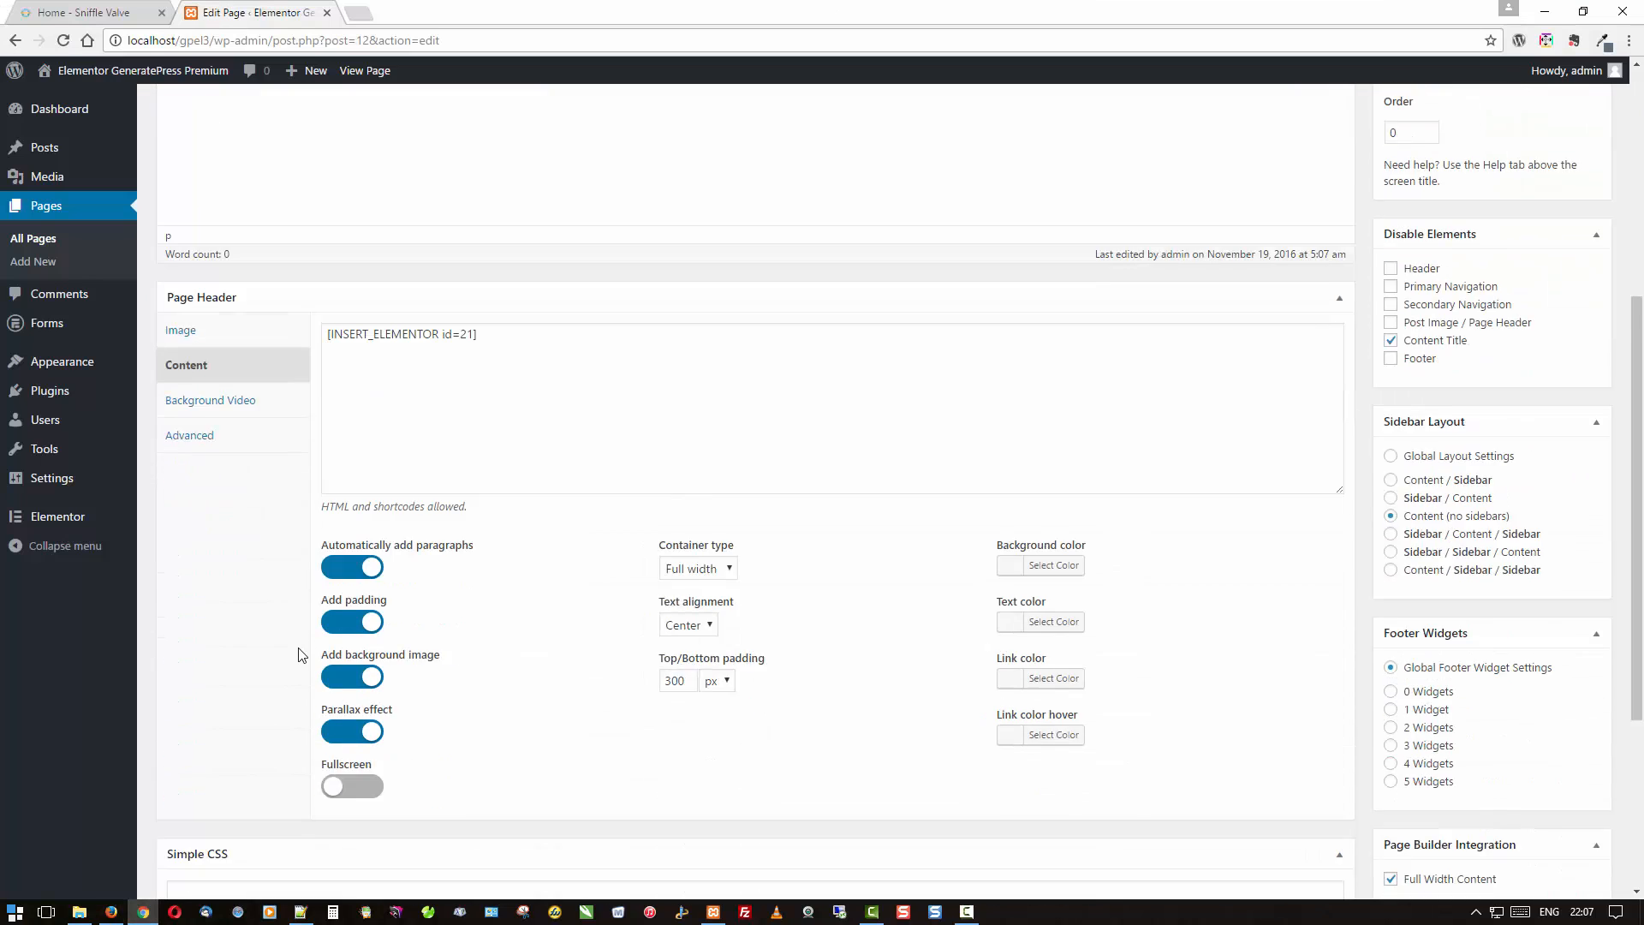
pyautogui.click(197, 372)
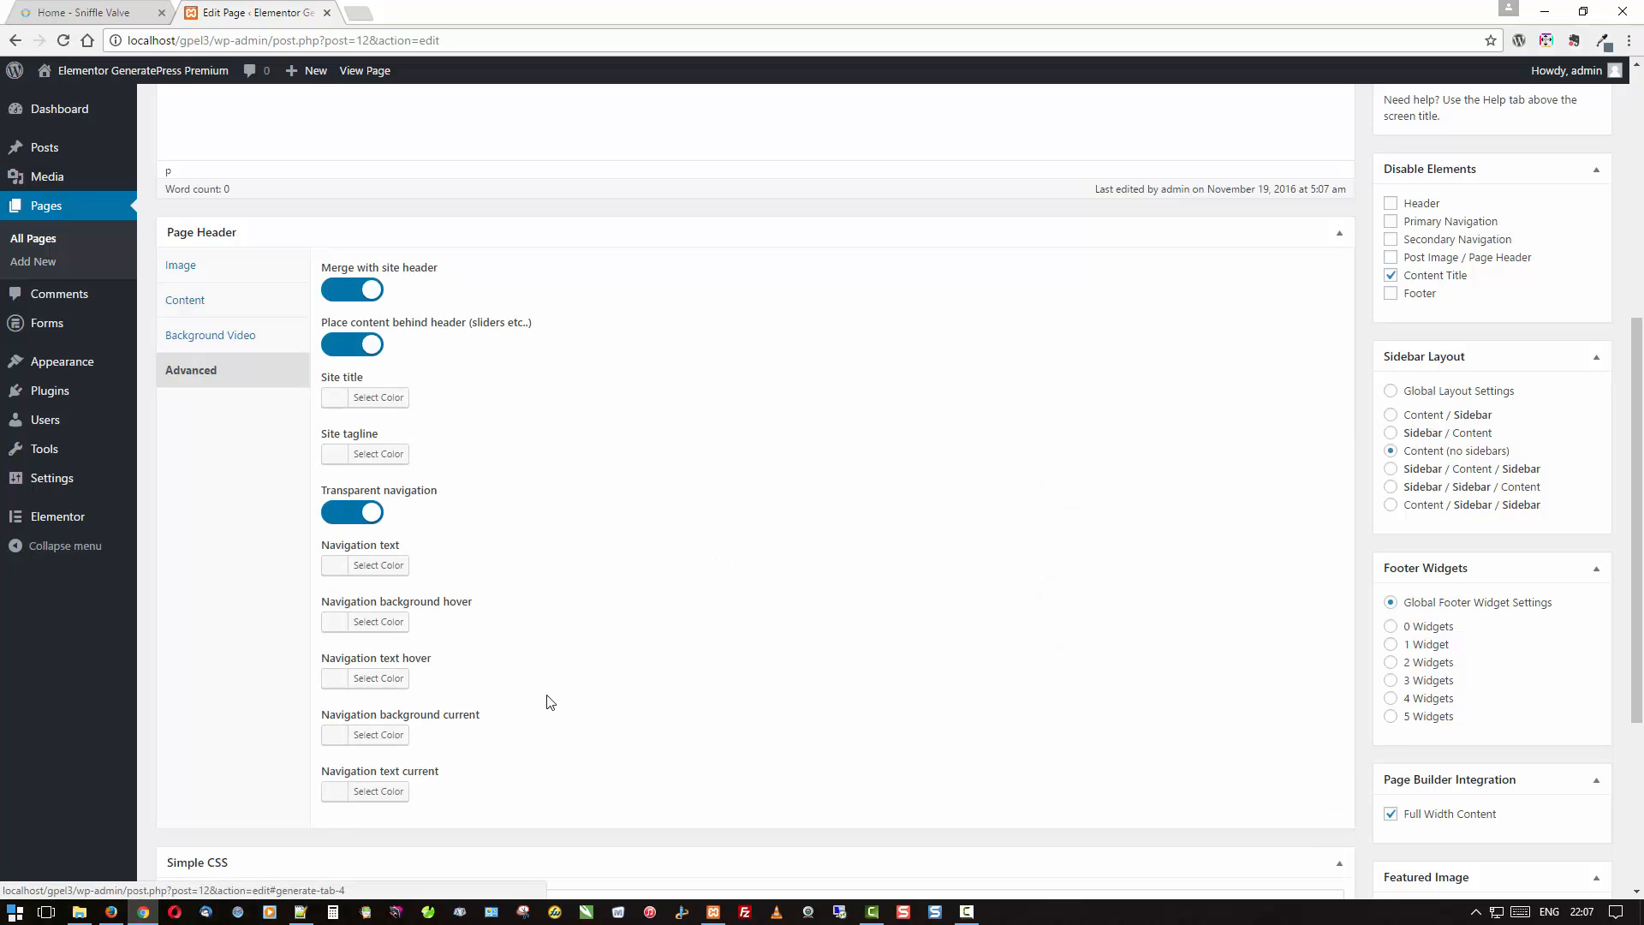
pyautogui.click(400, 565)
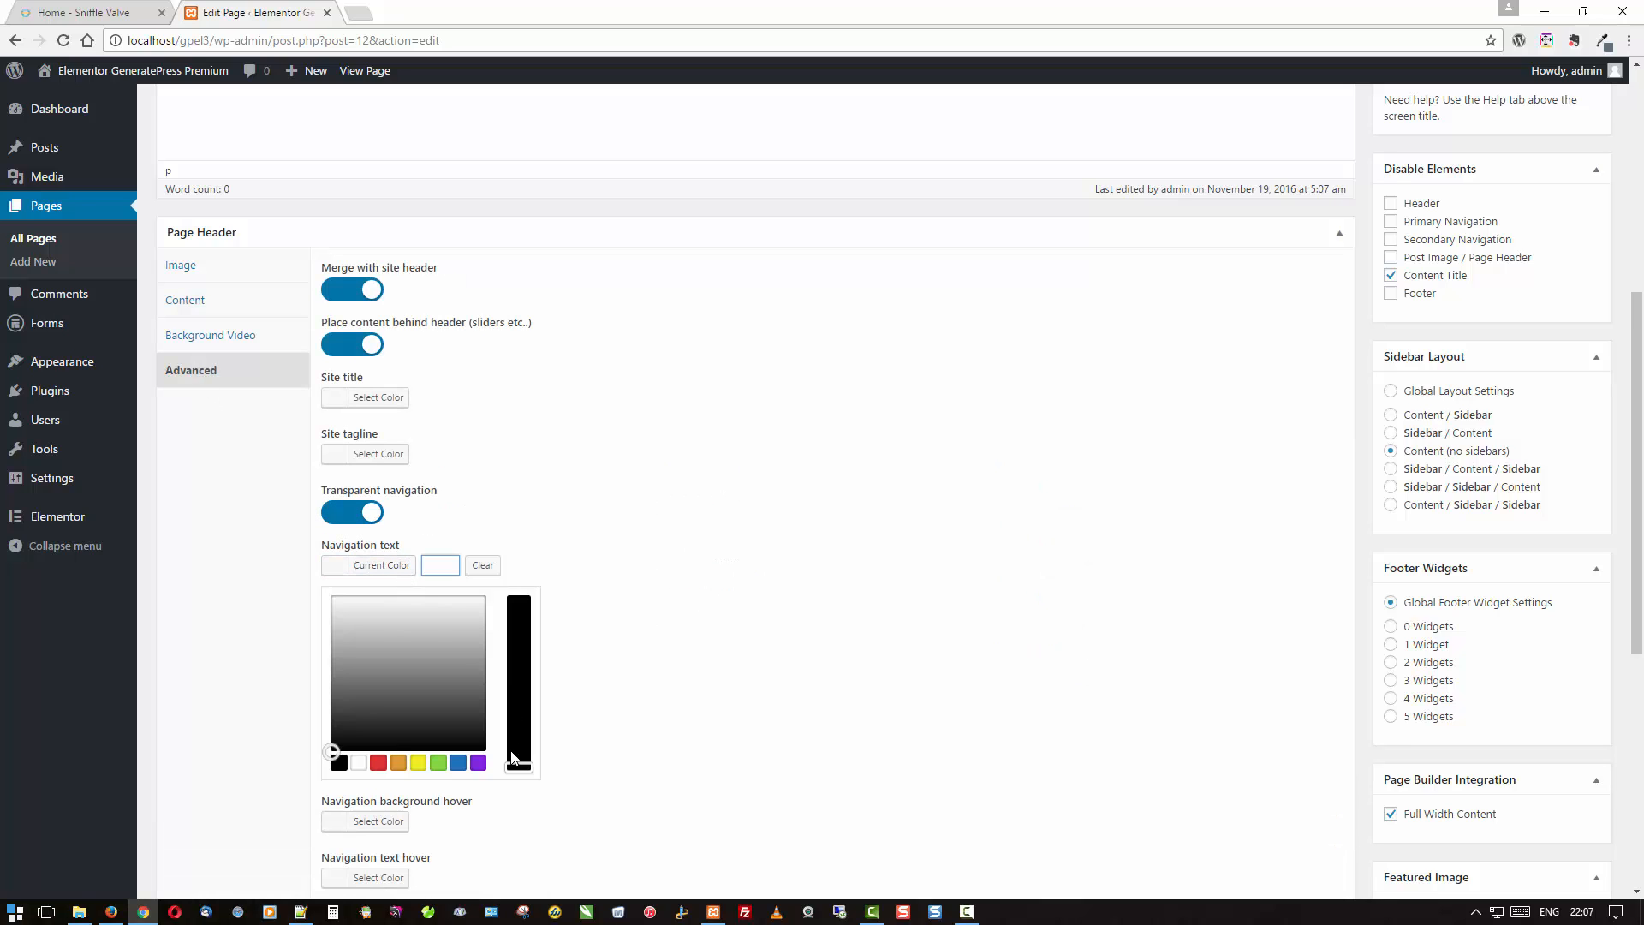
pyautogui.click(461, 763)
pyautogui.click(565, 690)
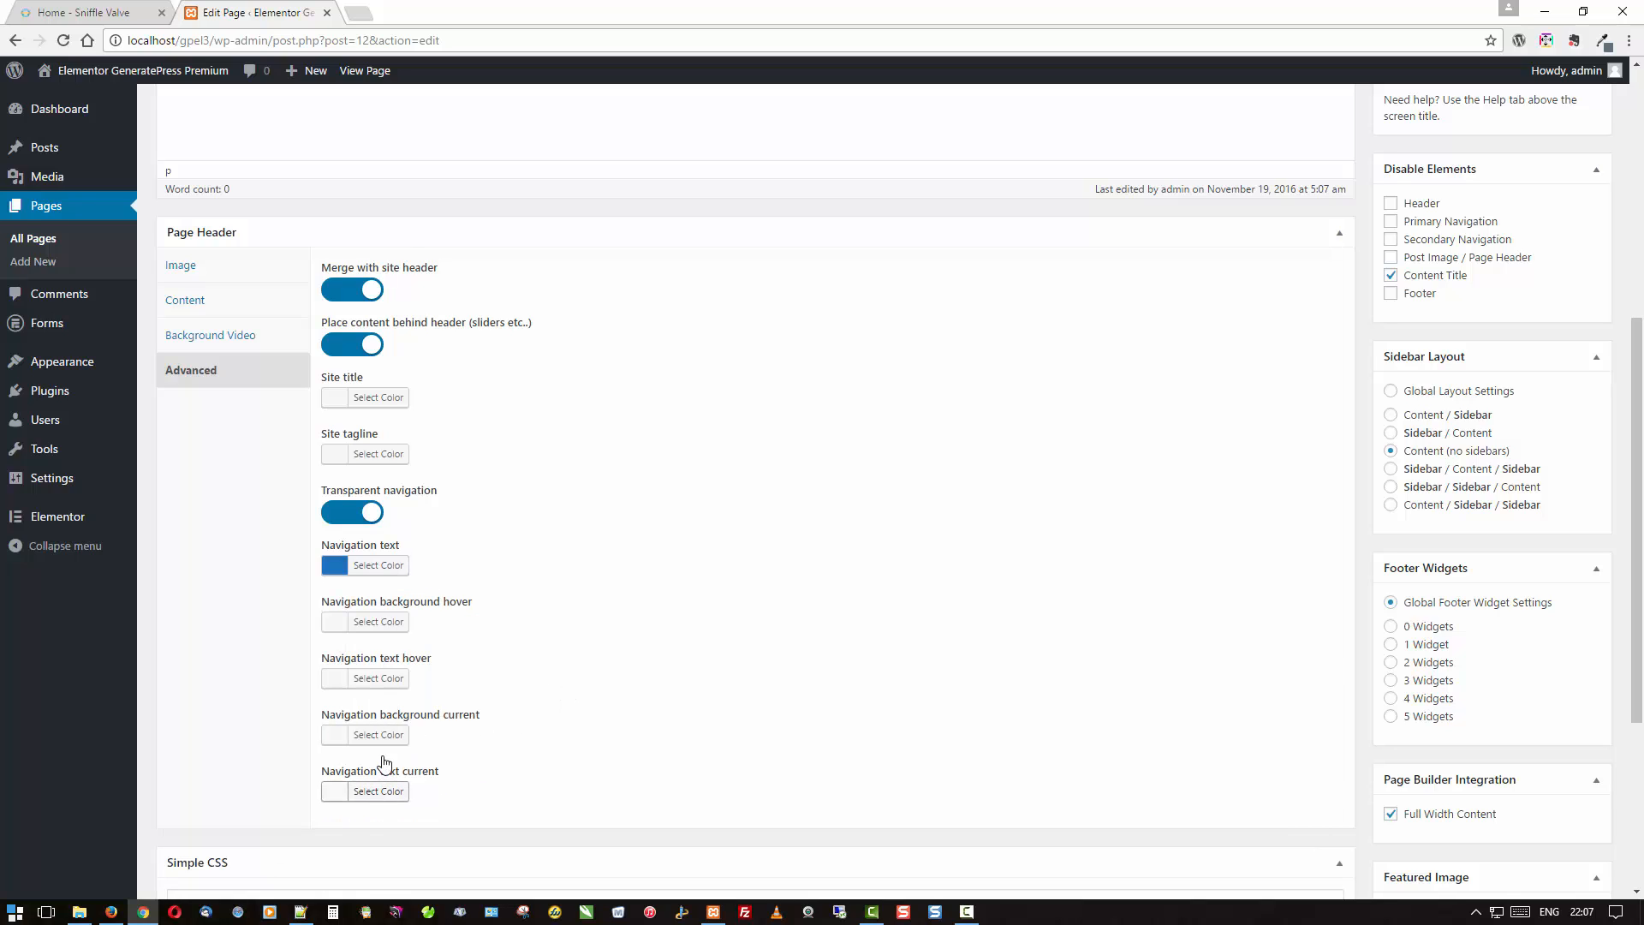
# Set the navigation text hover and navigation text current colours to red and update the Home page.
pyautogui.click(381, 679)
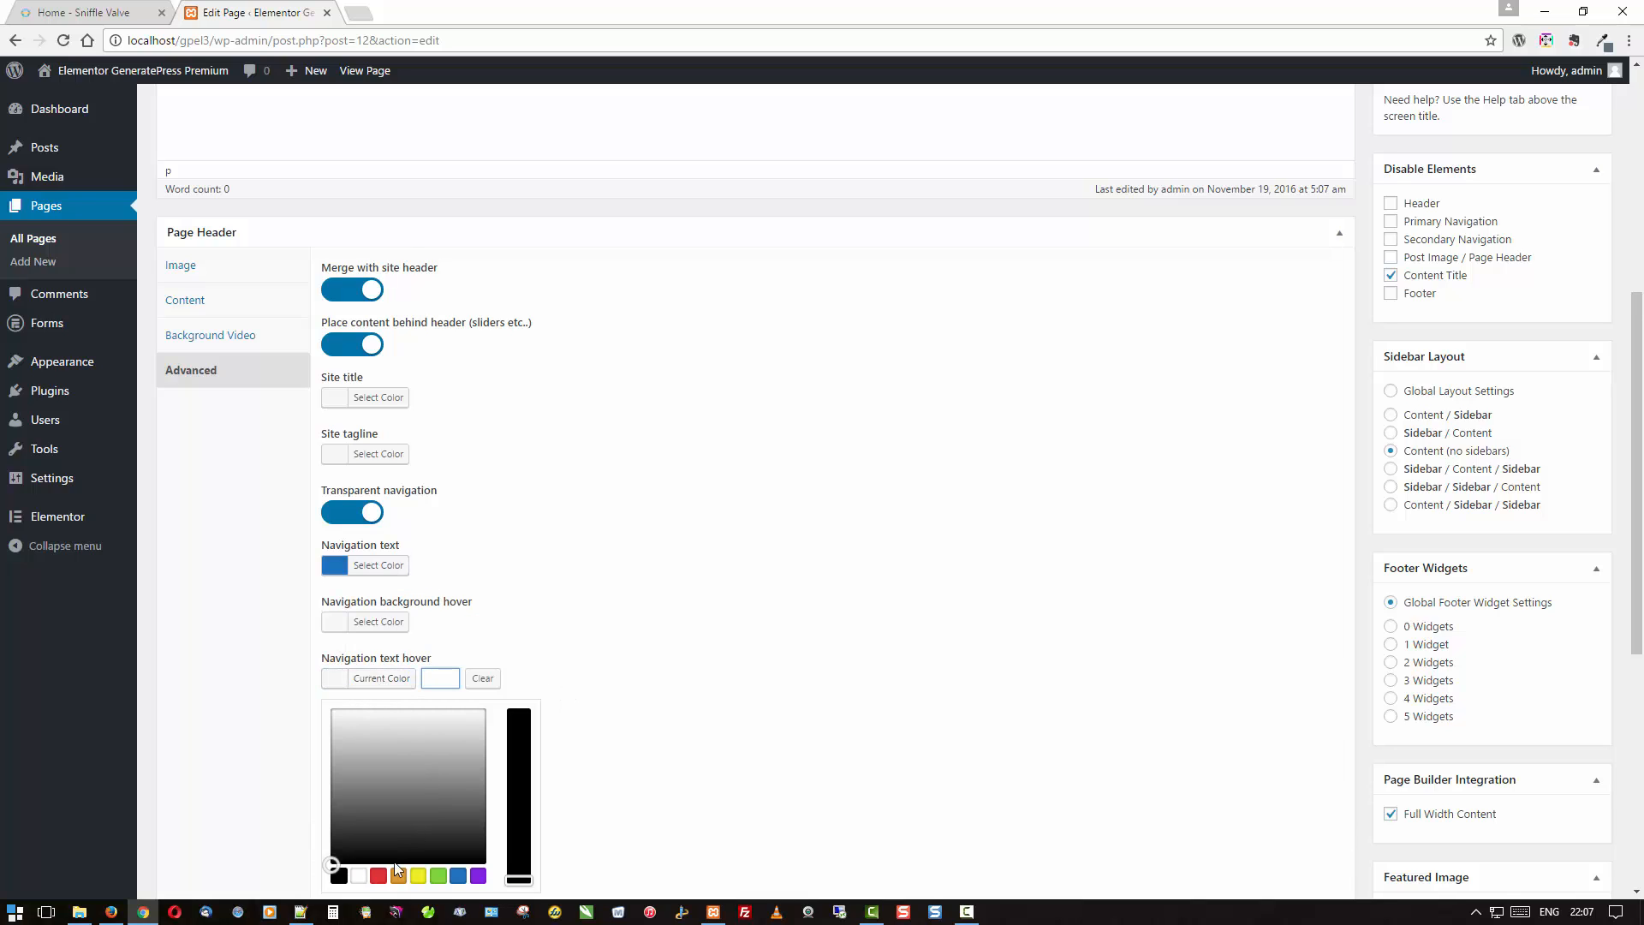
pyautogui.click(379, 875)
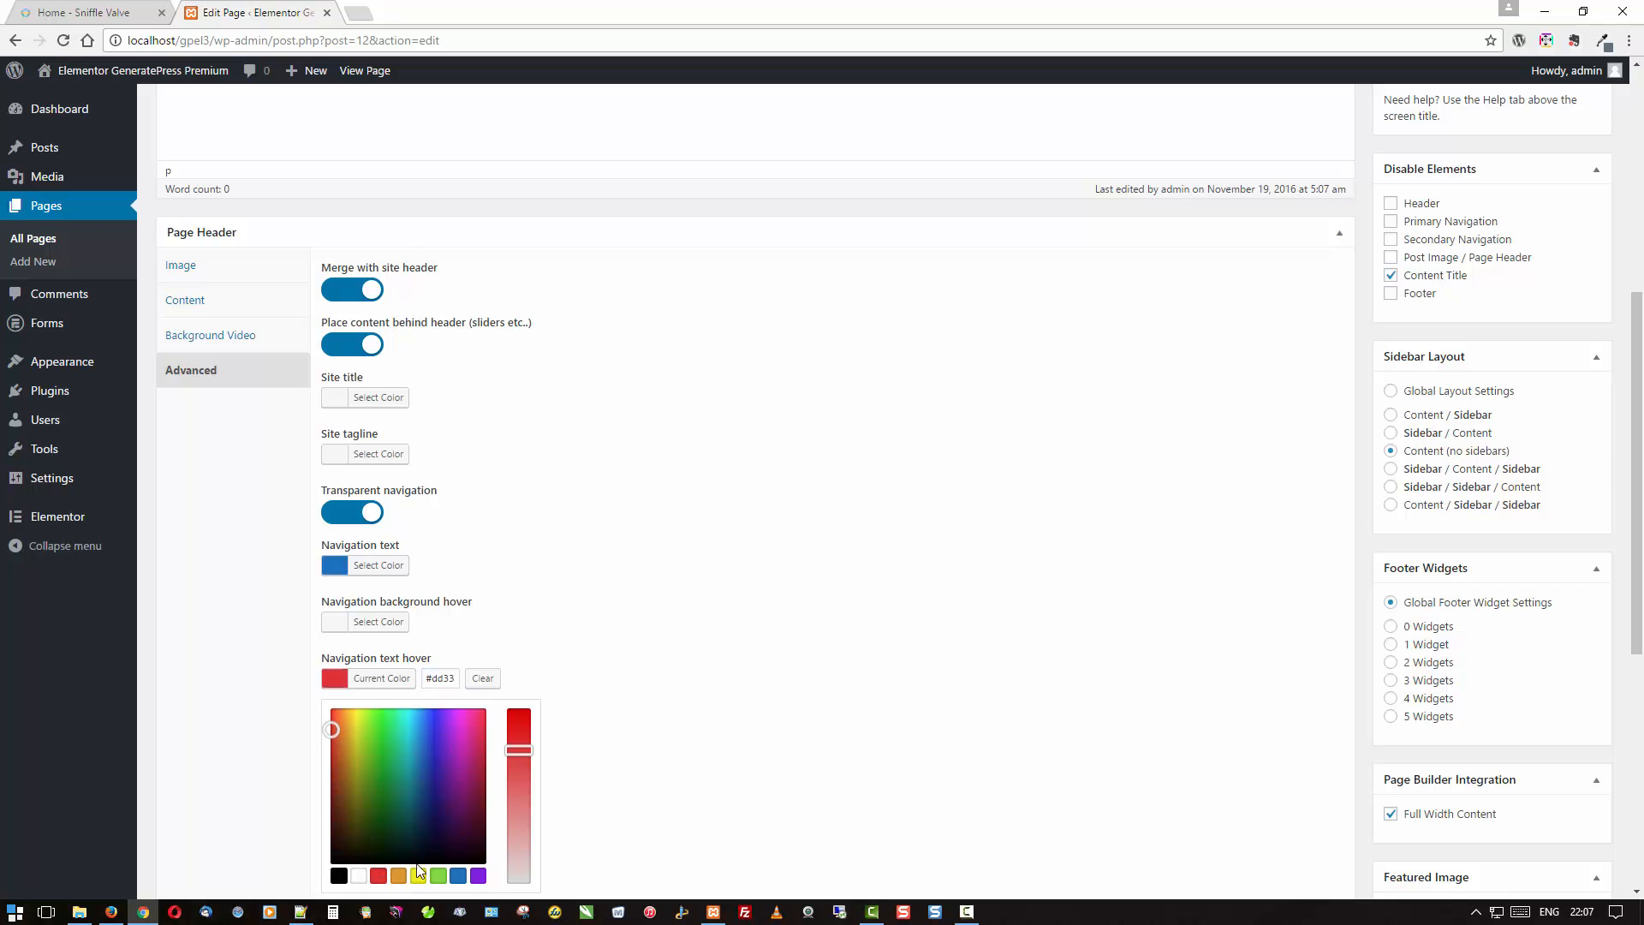
pyautogui.click(659, 727)
pyautogui.scroll(-3, 660, 719)
pyautogui.click(382, 539)
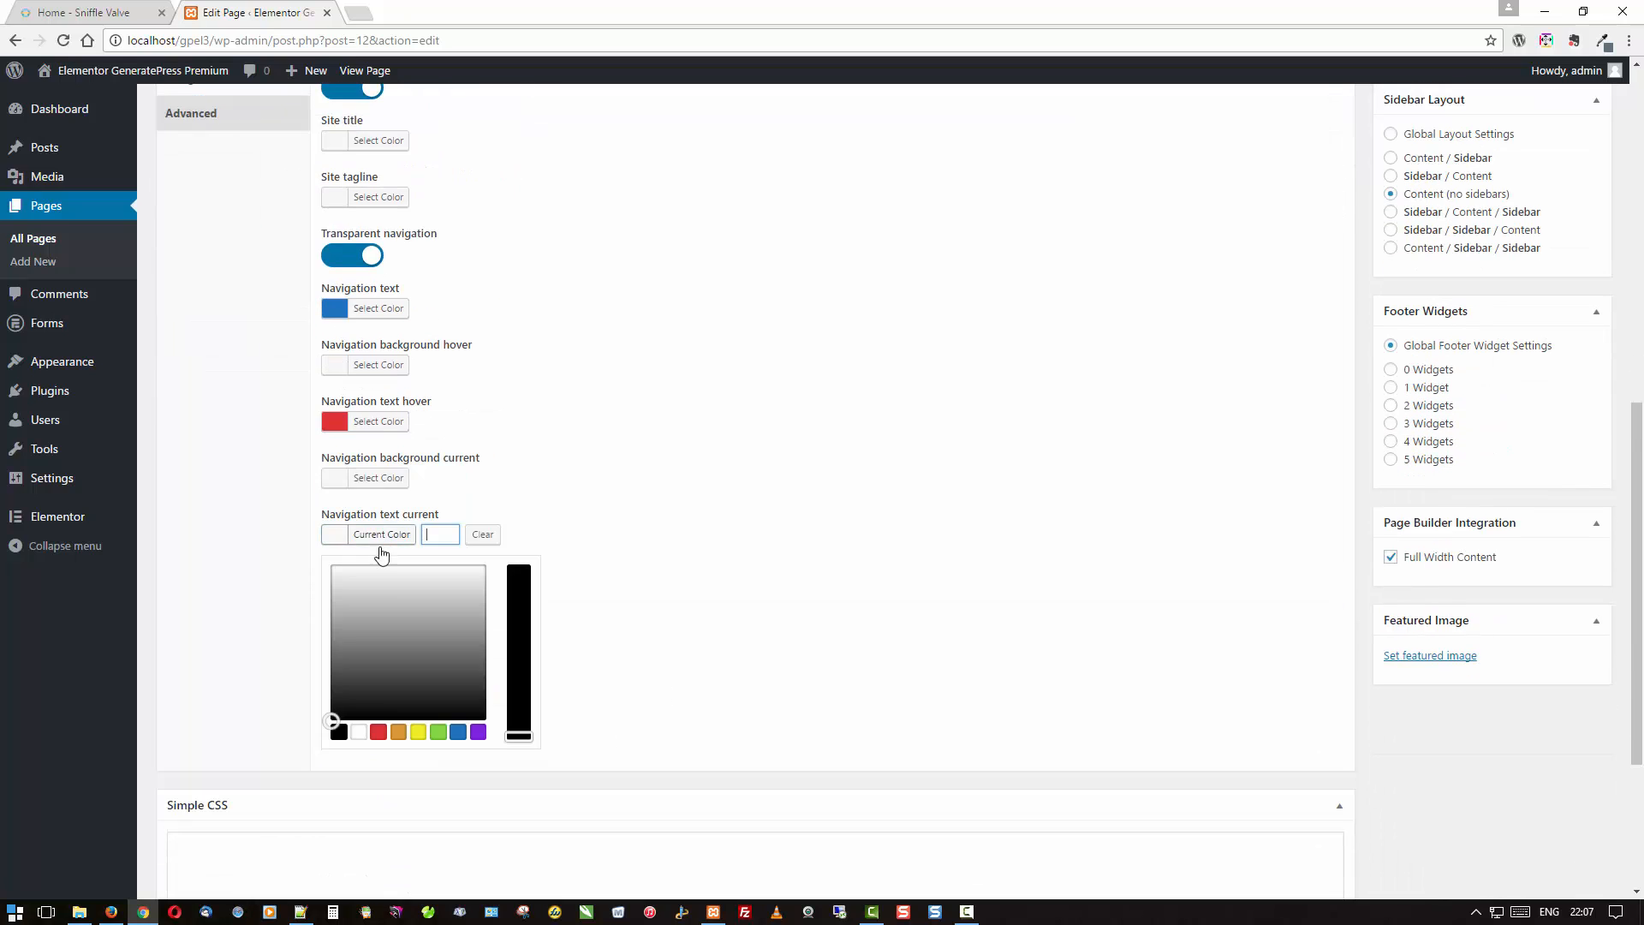
pyautogui.click(379, 732)
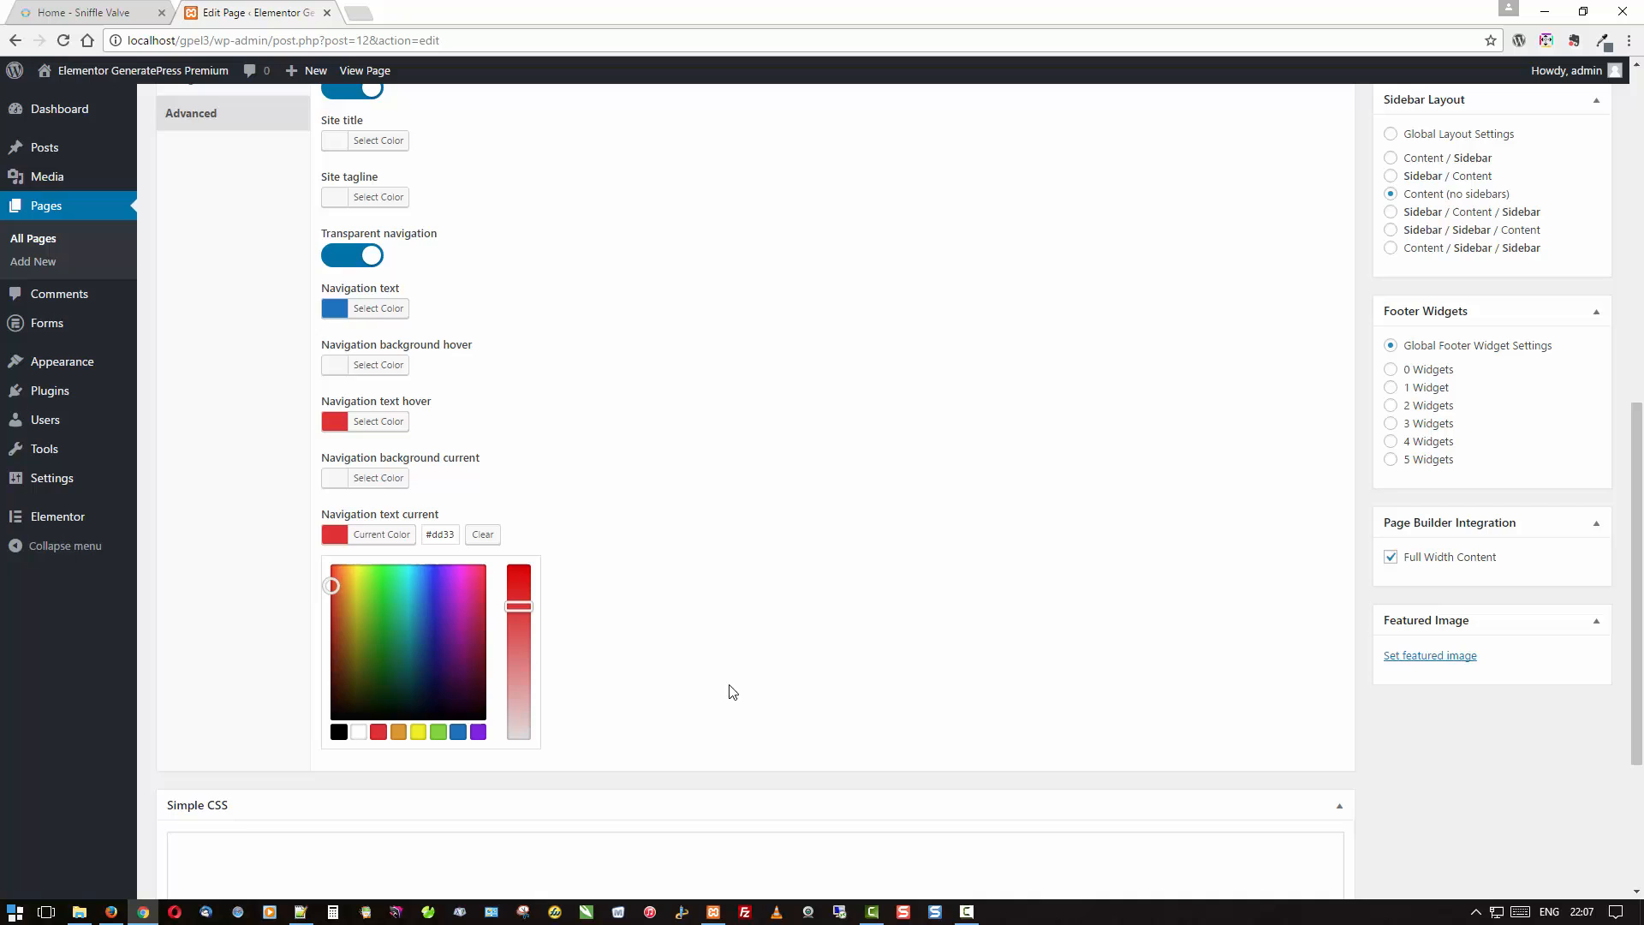
pyautogui.click(793, 636)
pyautogui.scroll(6, 794, 637)
pyautogui.click(1563, 140)
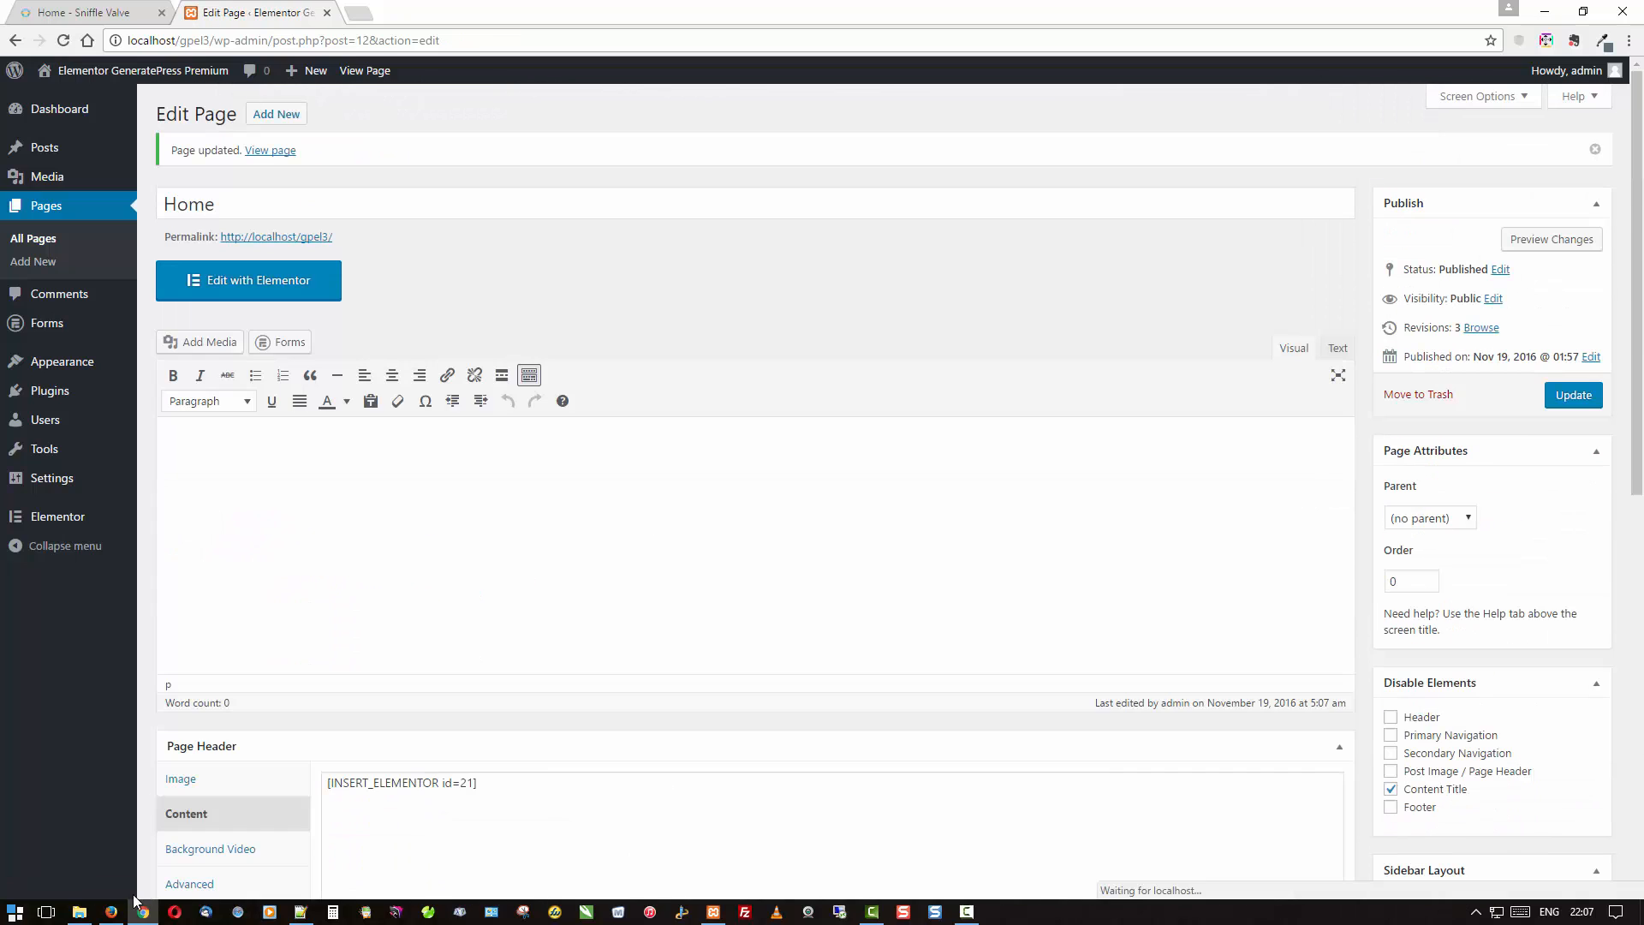
# Reload the live home page in Firefox to check the new navigation text colours.
pyautogui.click(113, 914)
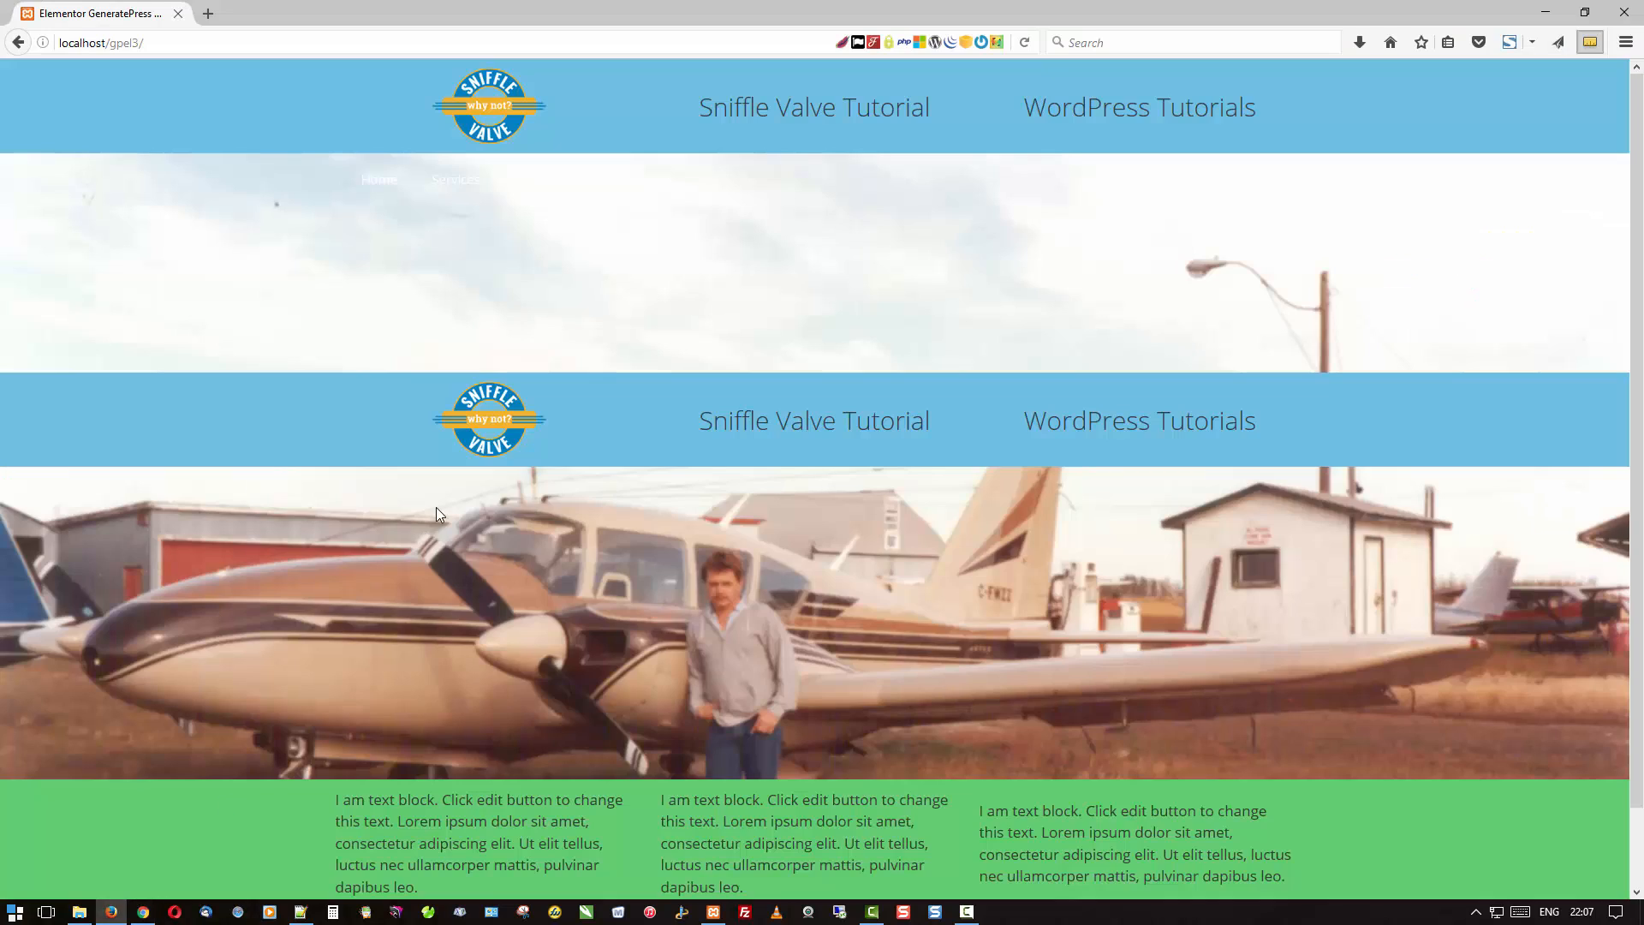
pyautogui.rightClick(466, 319)
pyautogui.click(576, 333)
# Return to Chrome and set the primary navigation's font size to 22 px in the theme customizer's typography settings.
pyautogui.click(145, 910)
pyautogui.moveTo(55, 374)
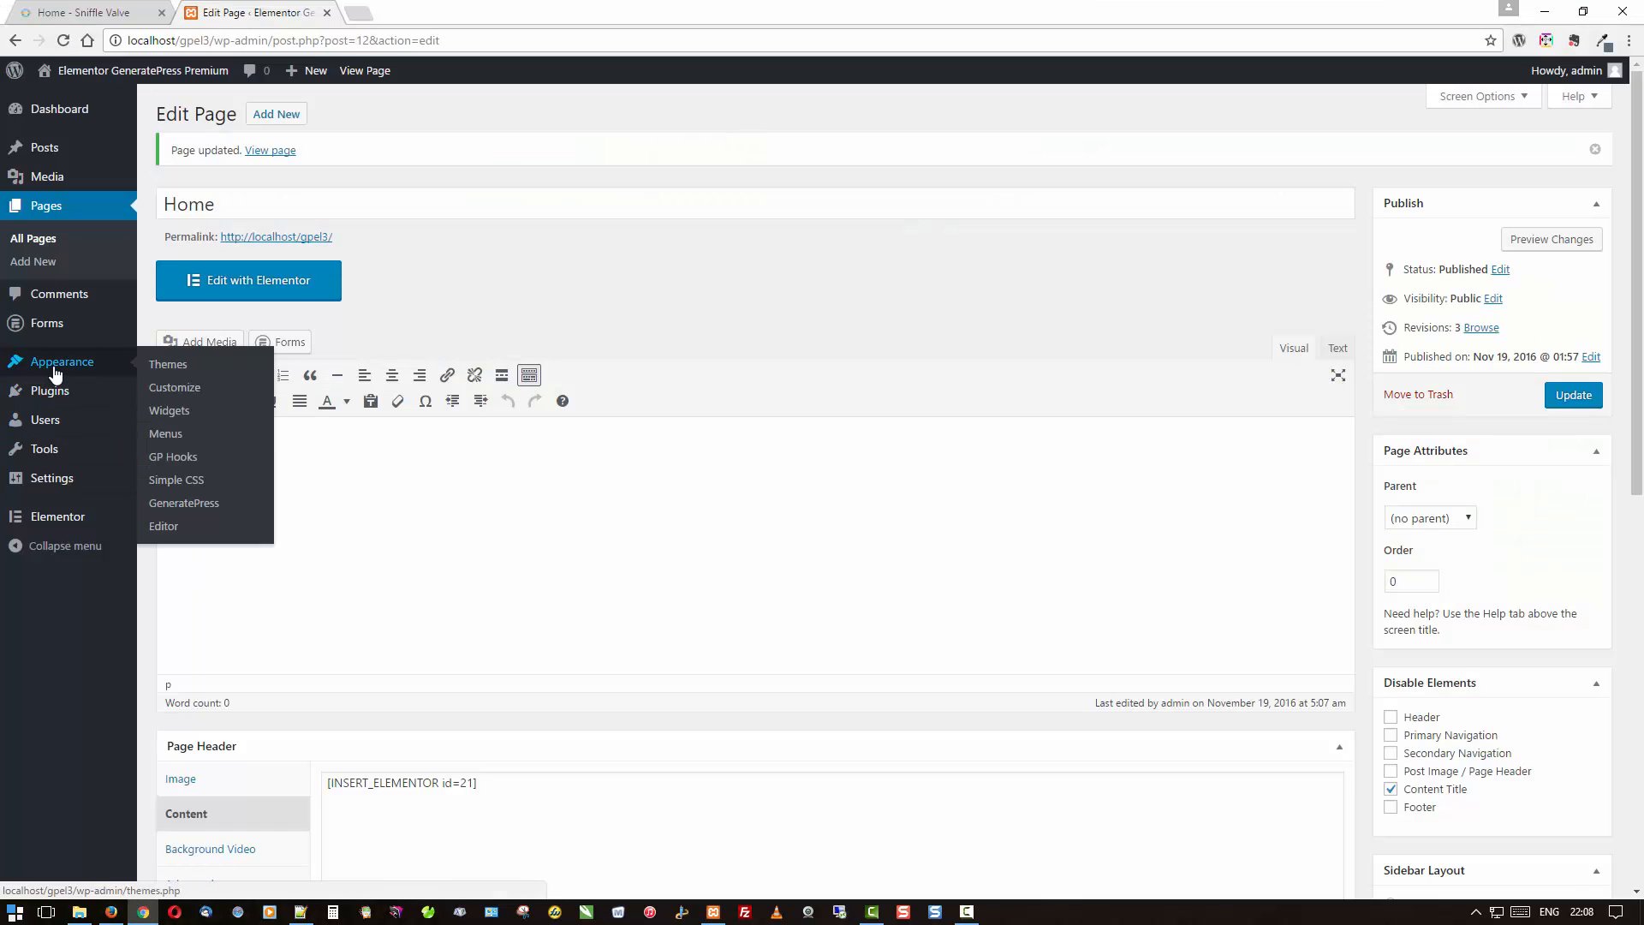
pyautogui.click(180, 387)
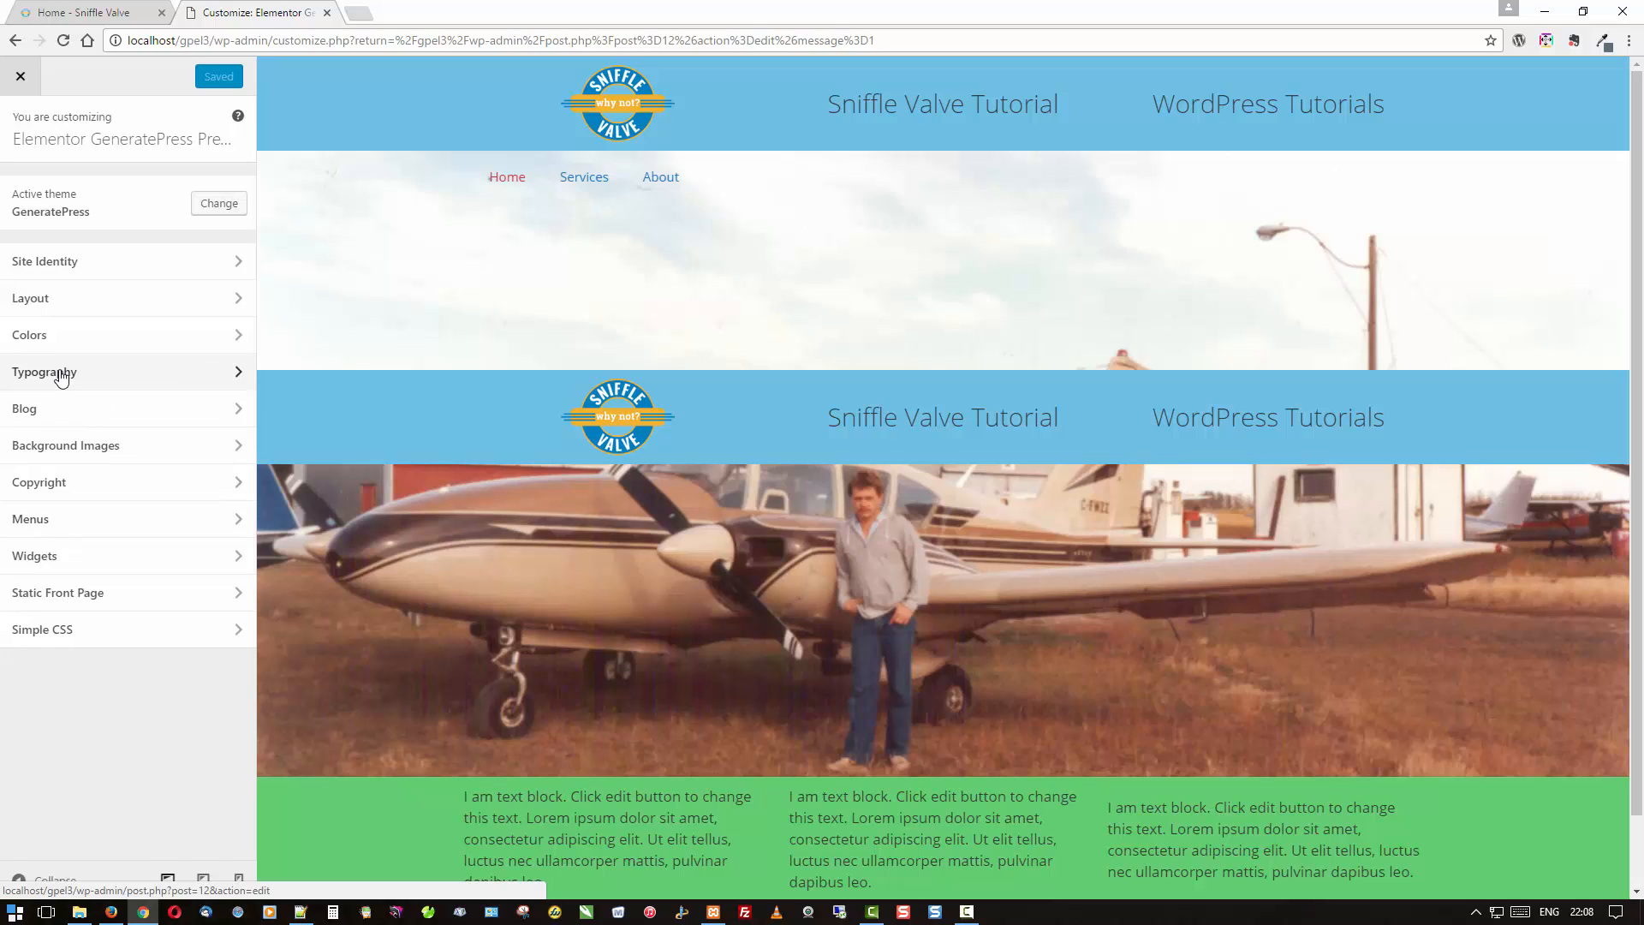
pyautogui.click(61, 376)
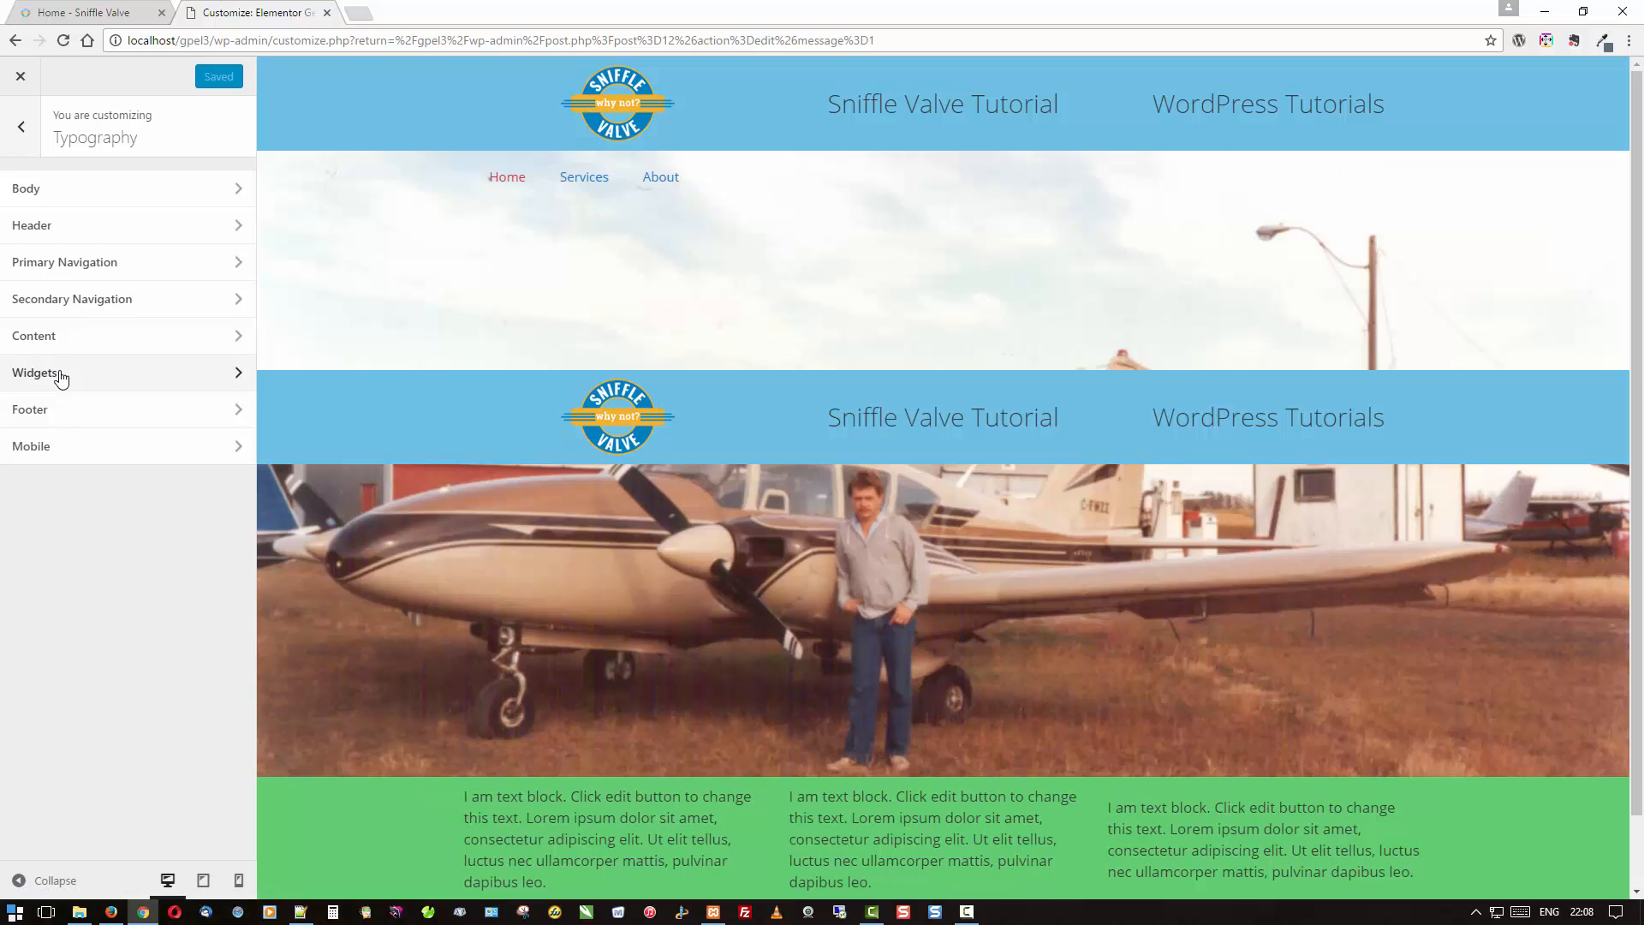
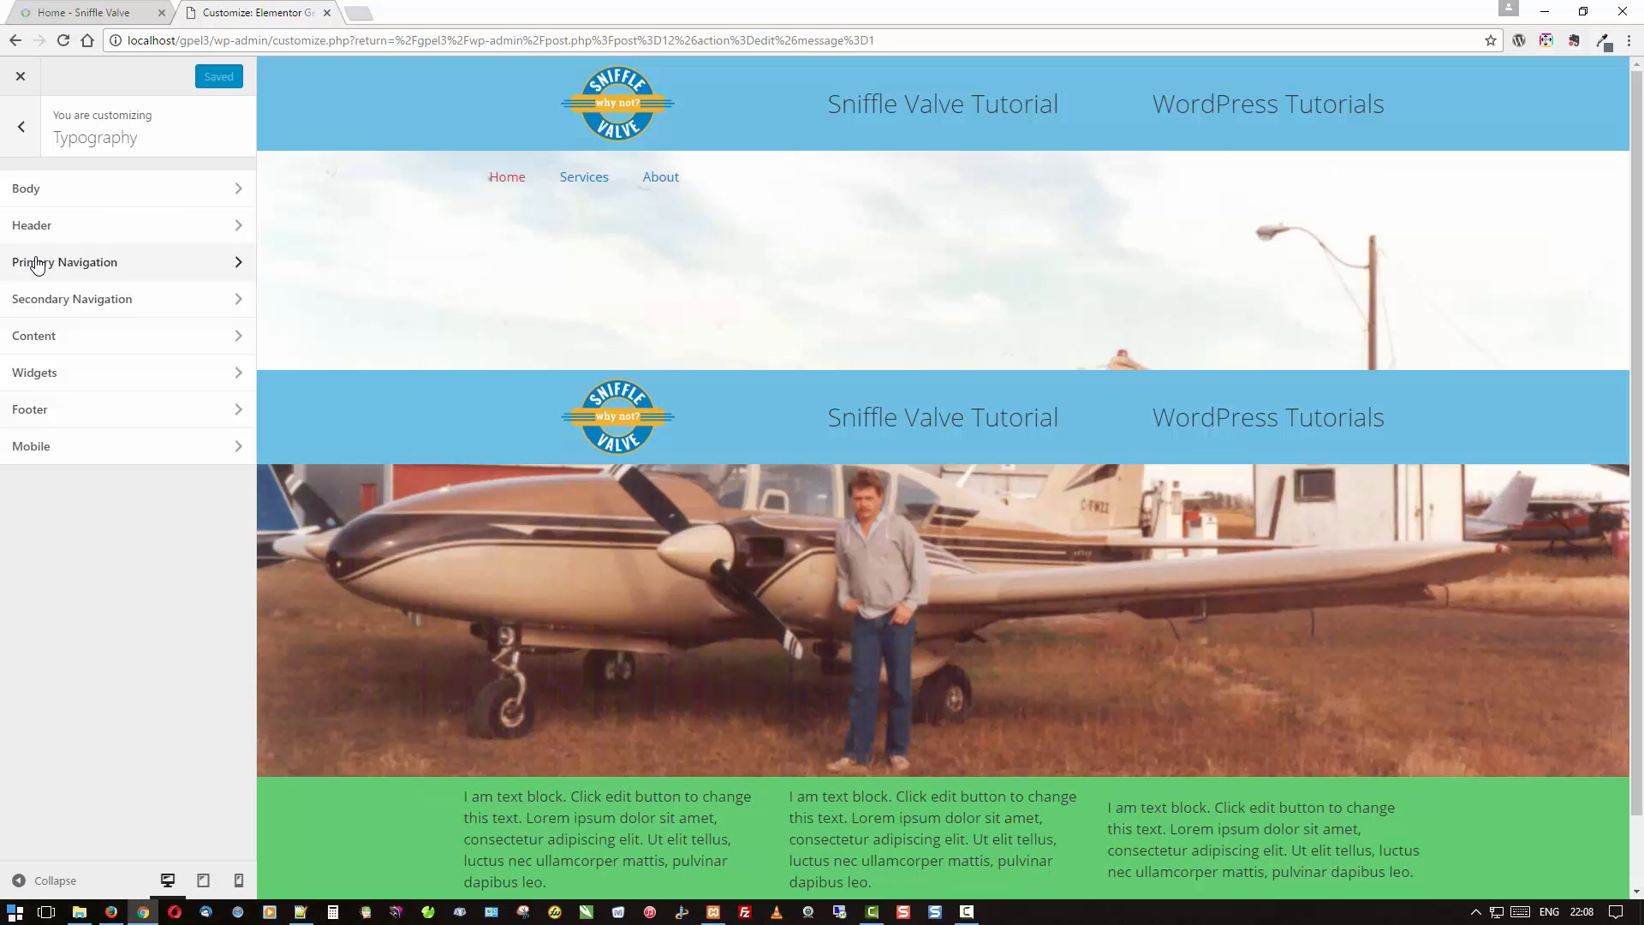
pyautogui.click(37, 265)
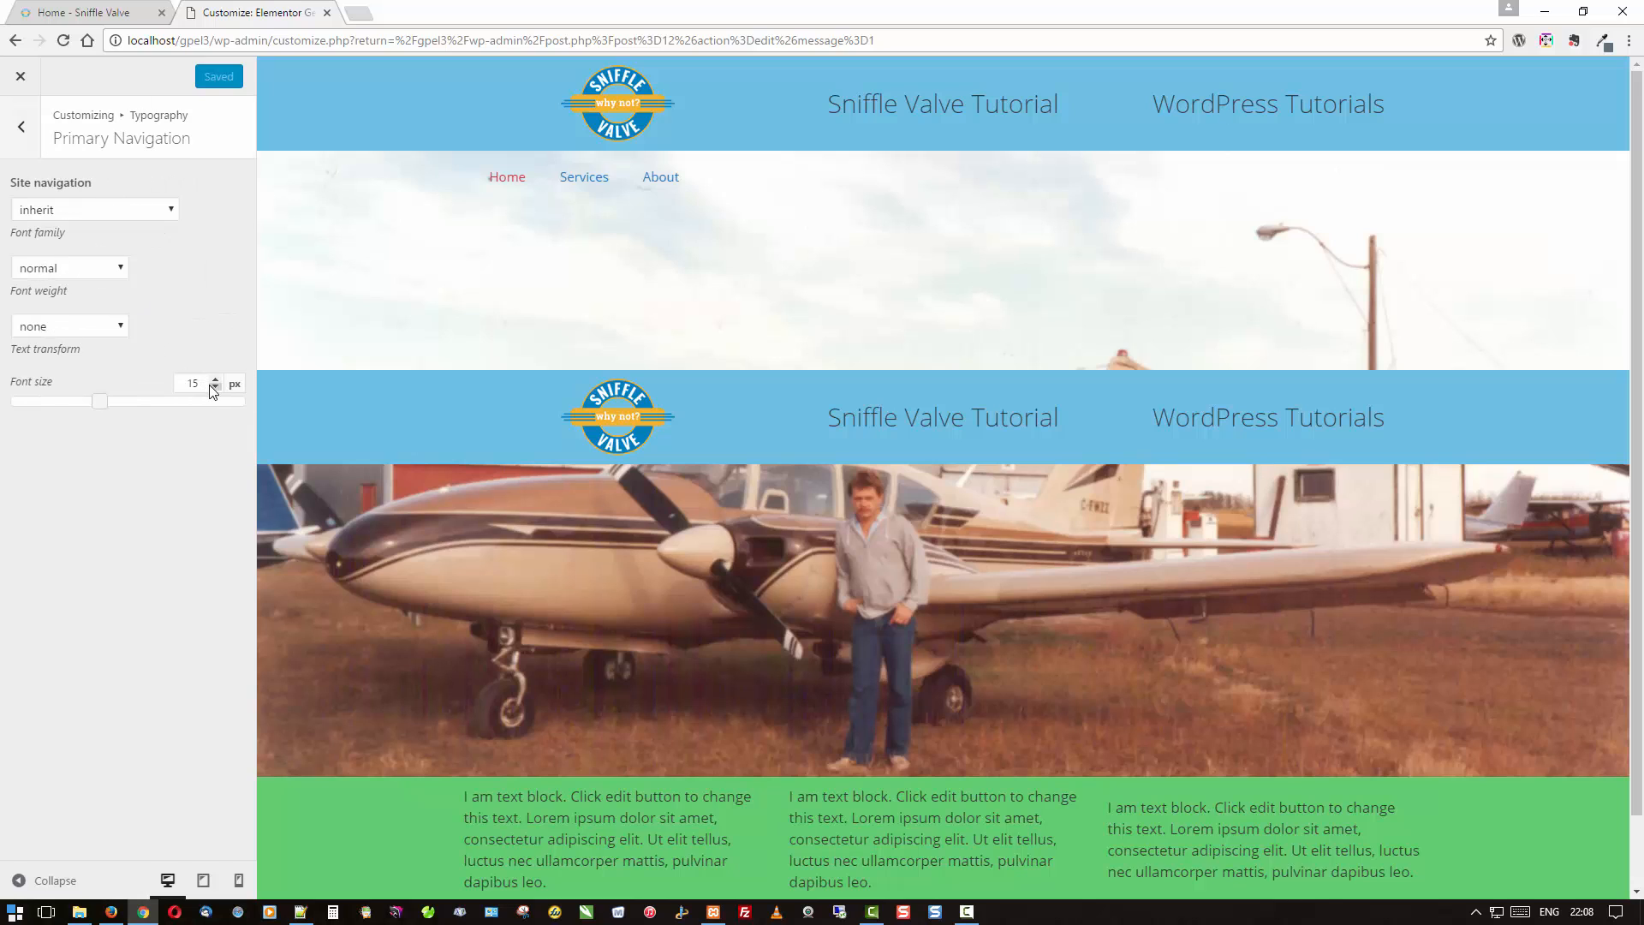
pyautogui.click(202, 383)
pyautogui.moveTo(202, 383); pyautogui.dragTo(165, 387)
pyautogui.write('2')
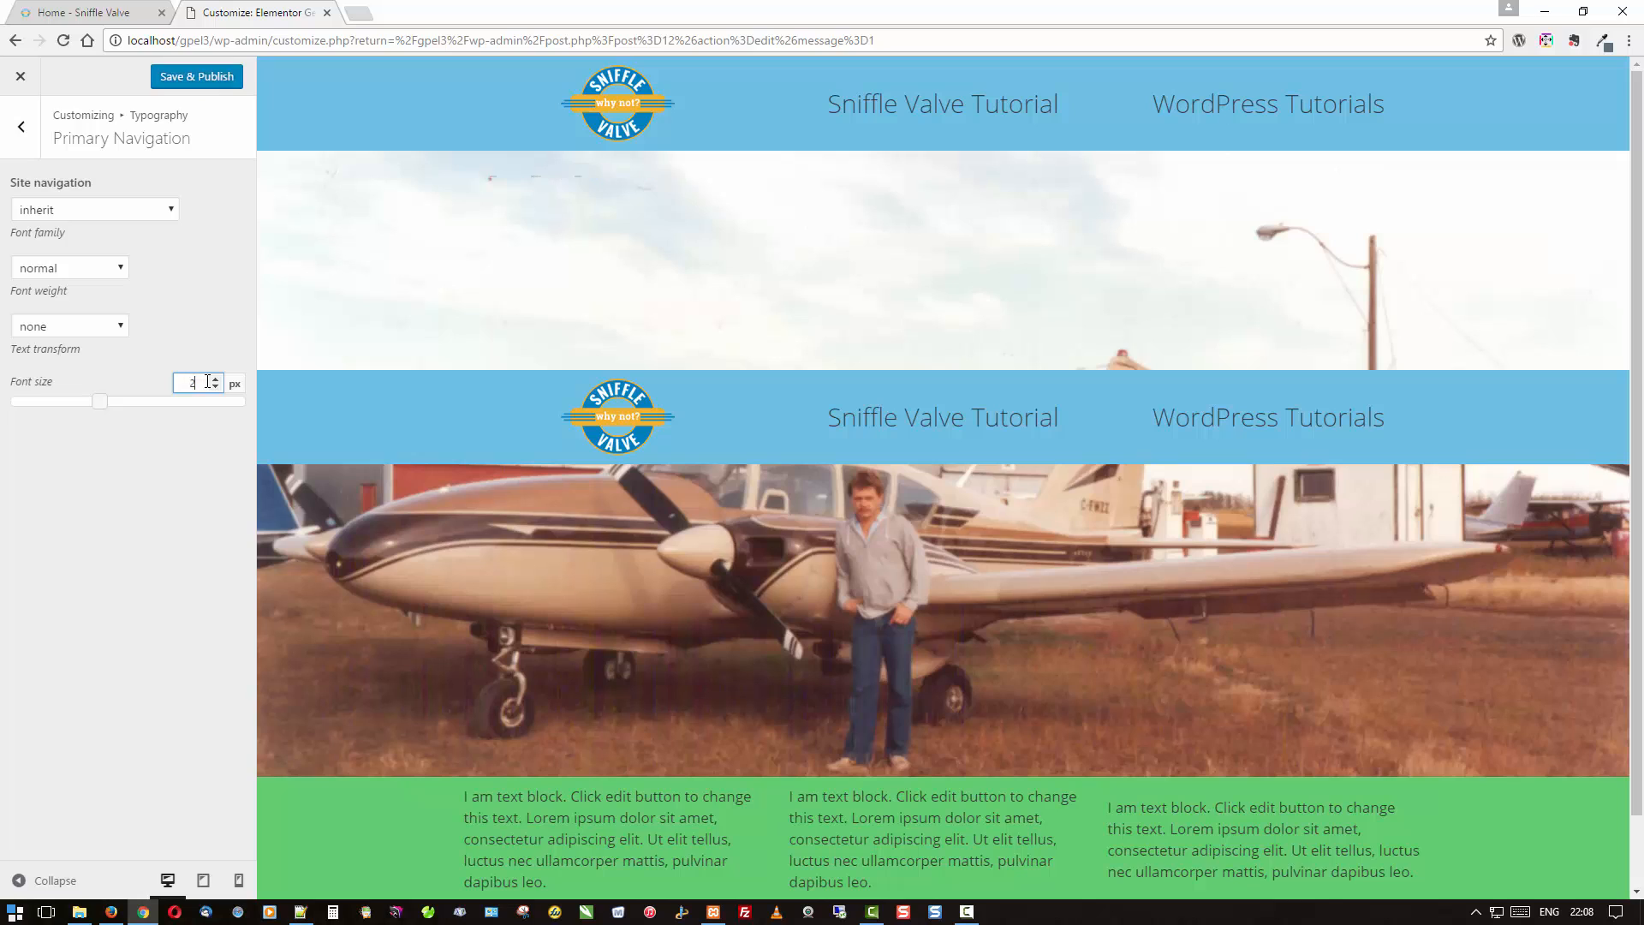
pyautogui.write('0')
pyautogui.press('BackSpace')
pyautogui.write('2')
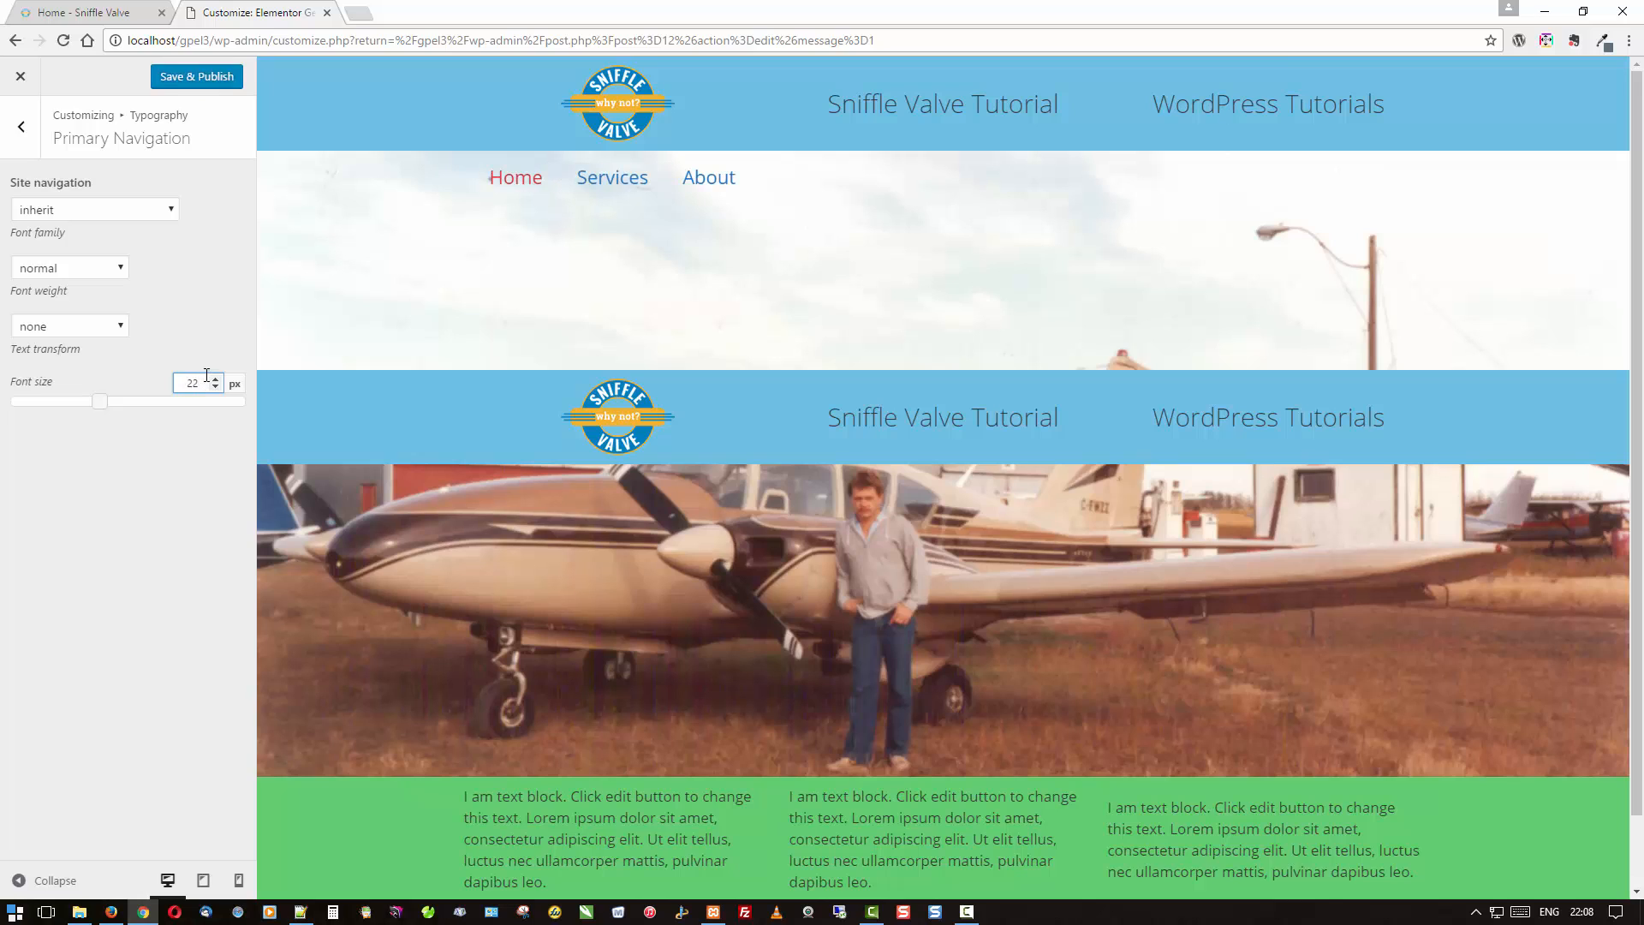
# Save and publish the typography changes and close the theme customizer to return to the Home page editor.
pyautogui.click(172, 83)
pyautogui.click(22, 77)
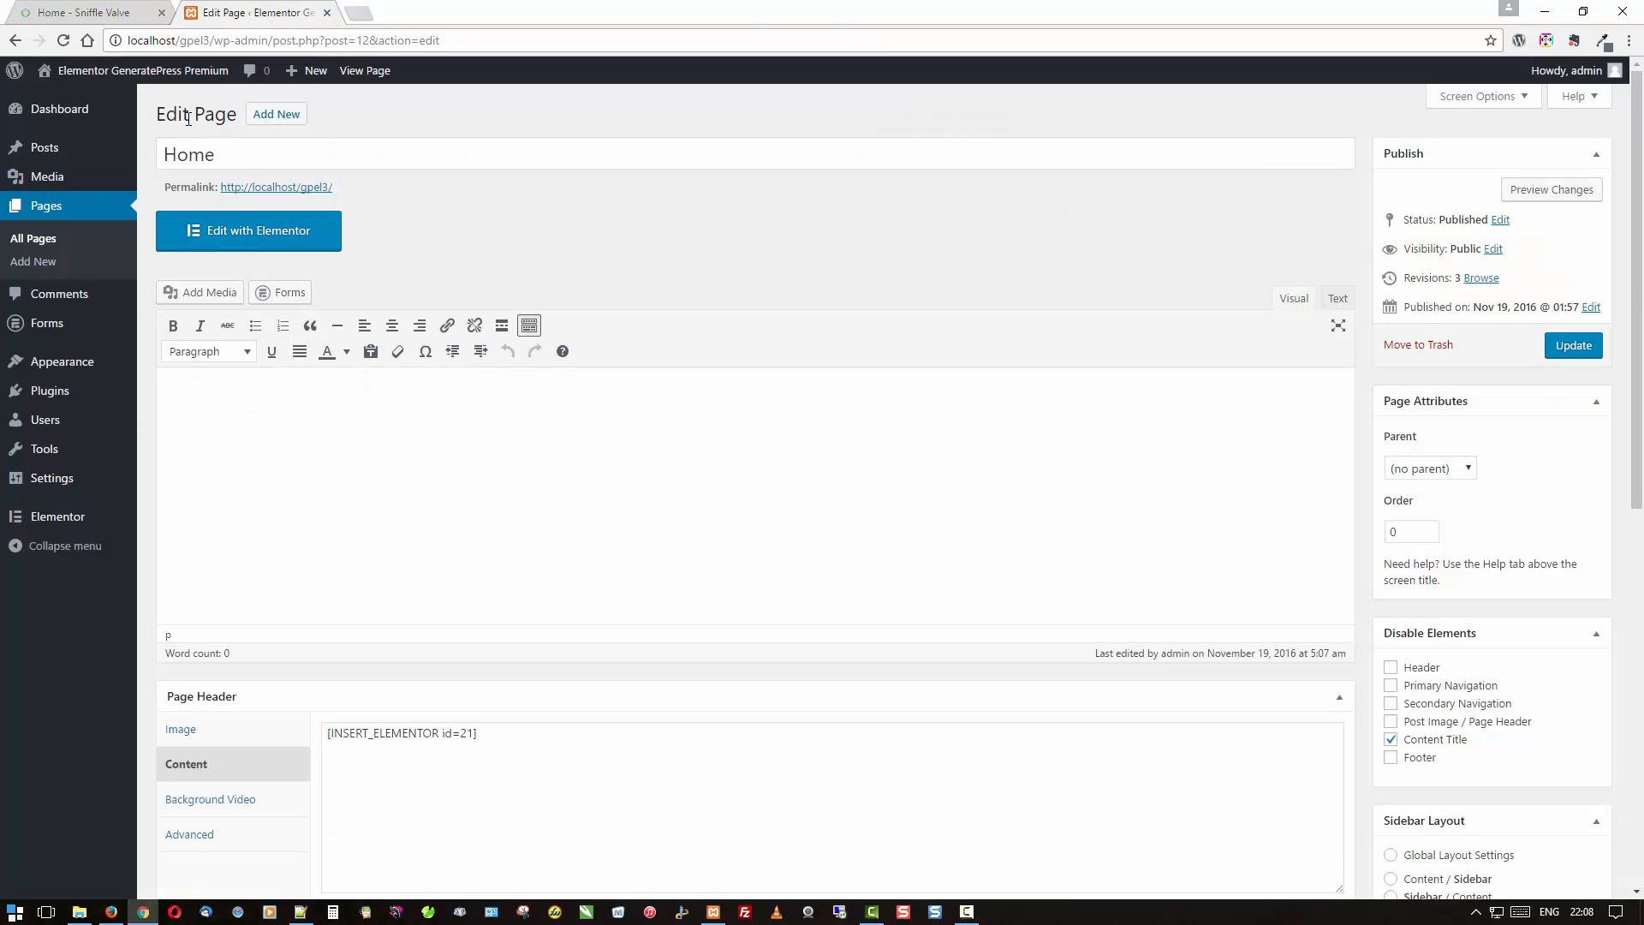
# Create a new page titled el-home and publish it.
pyautogui.click(282, 118)
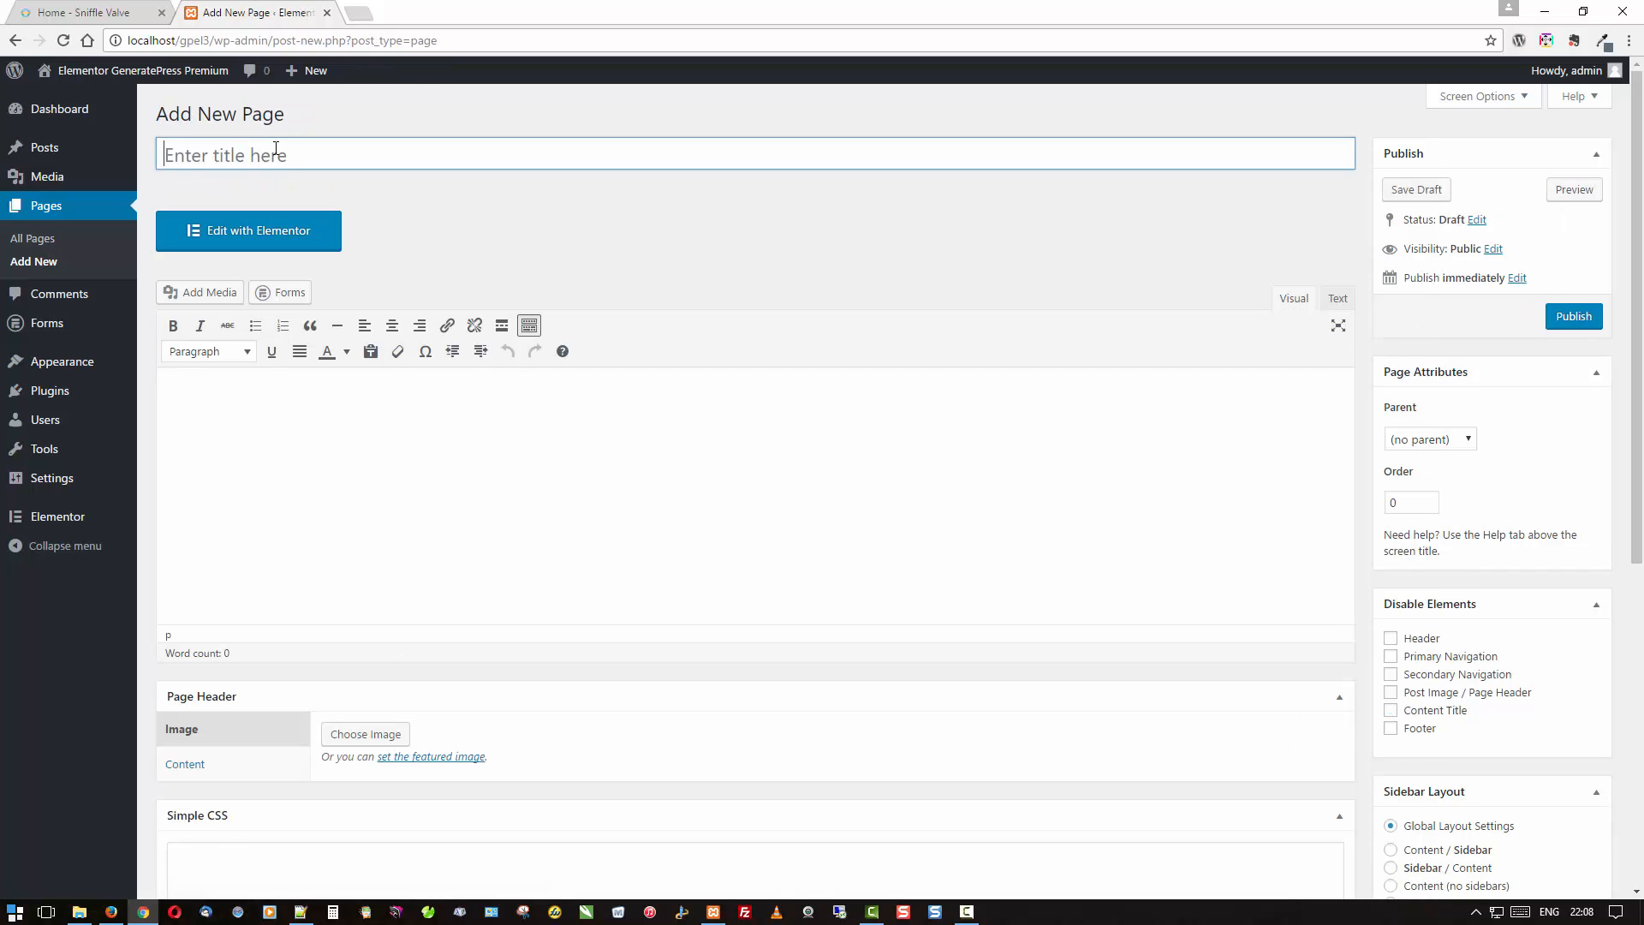
pyautogui.click(275, 148)
pyautogui.write('el-home')
pyautogui.click(1574, 316)
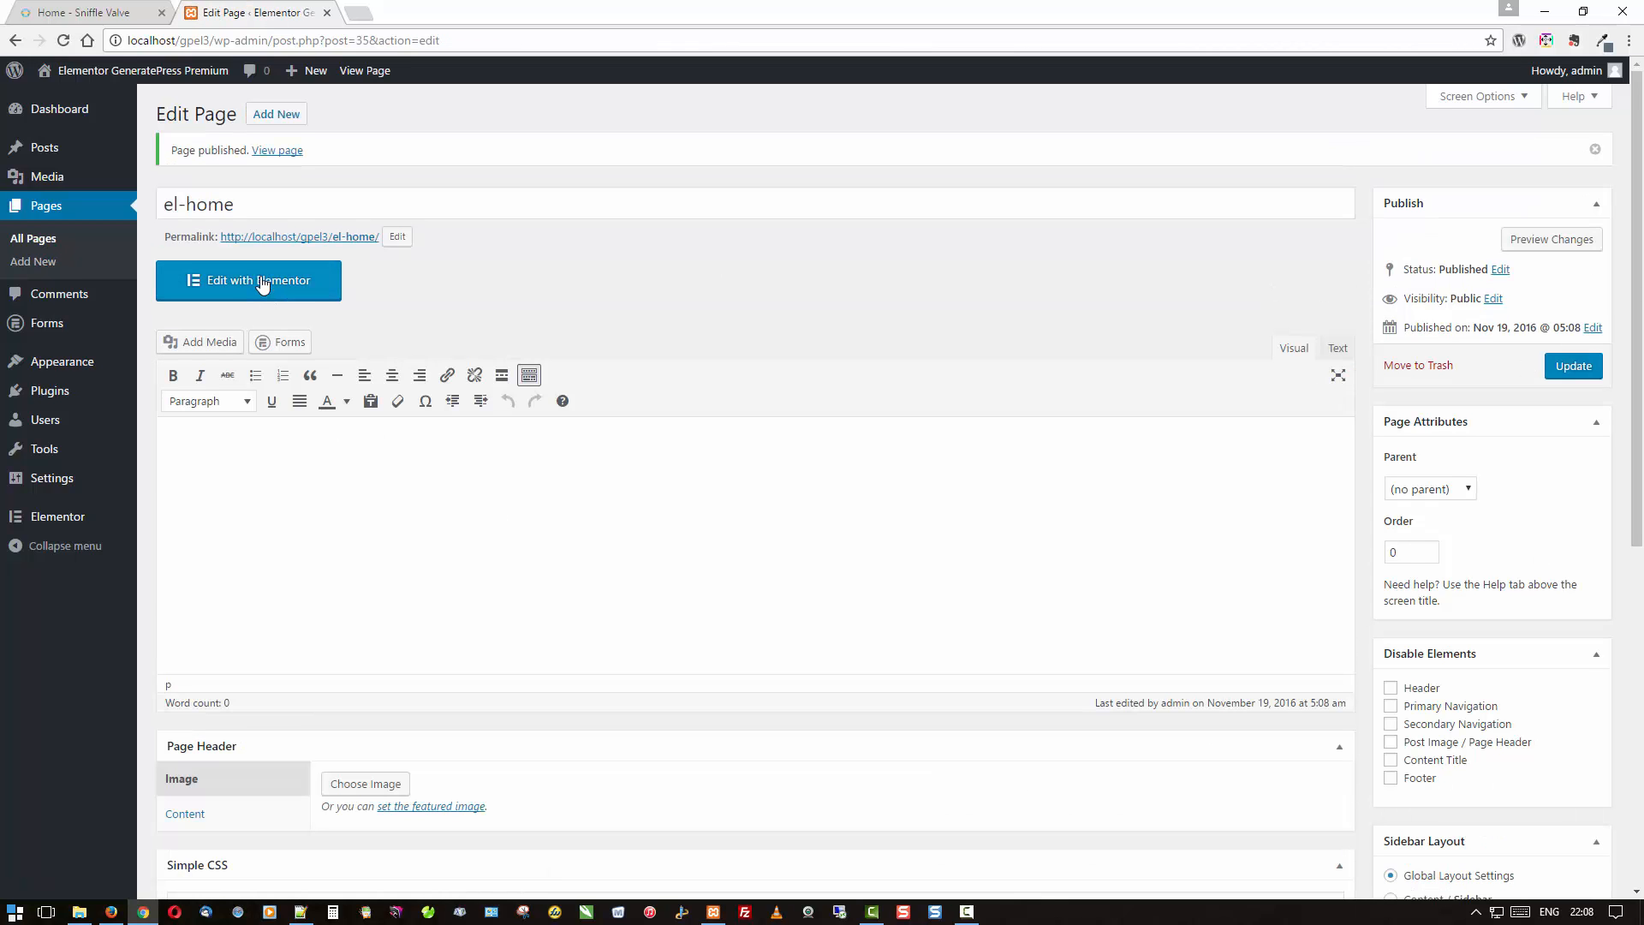
# Edit el-home with Elementor, adding a section with two equal columns and a Heading widget in the first column.
pyautogui.click(262, 283)
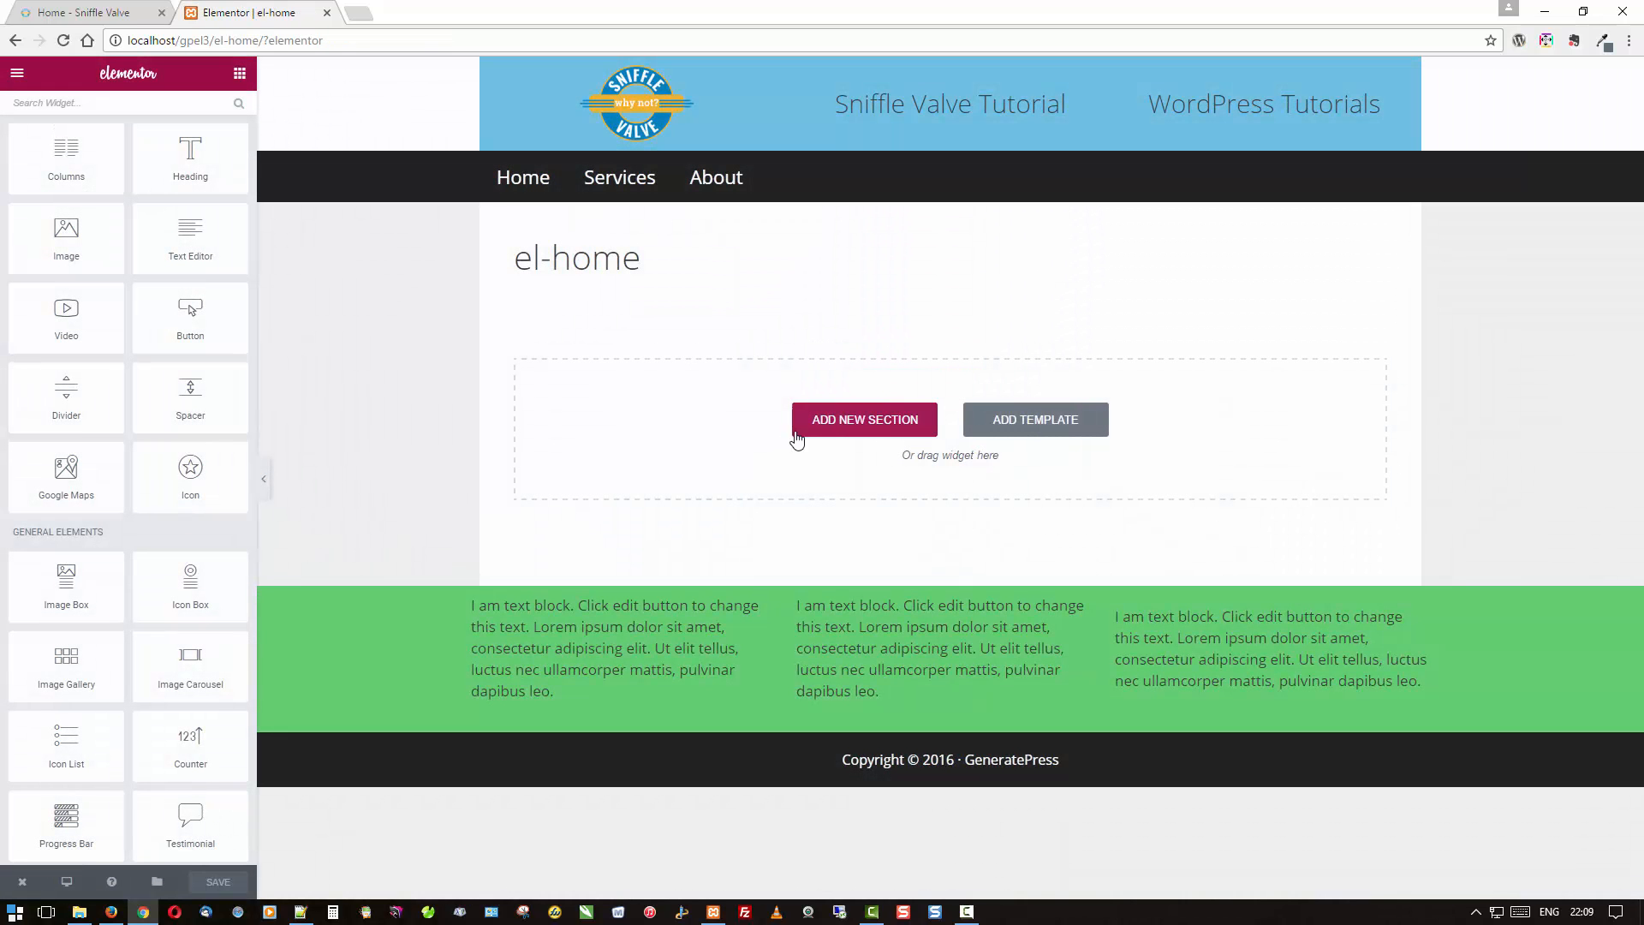
pyautogui.click(839, 426)
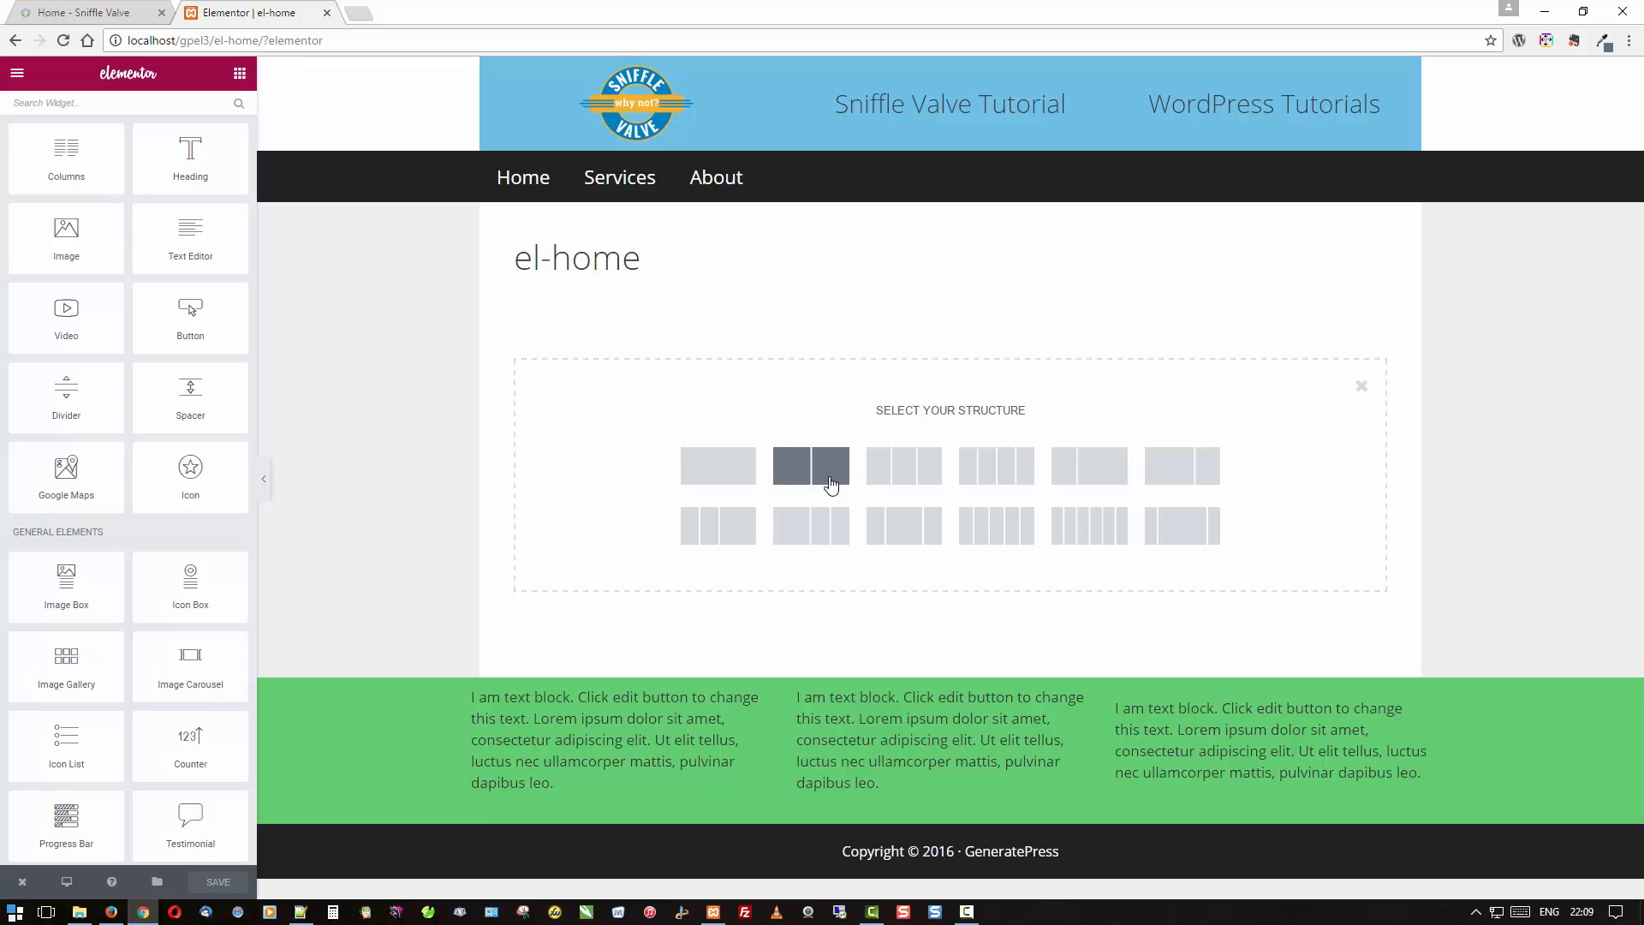
pyautogui.click(831, 485)
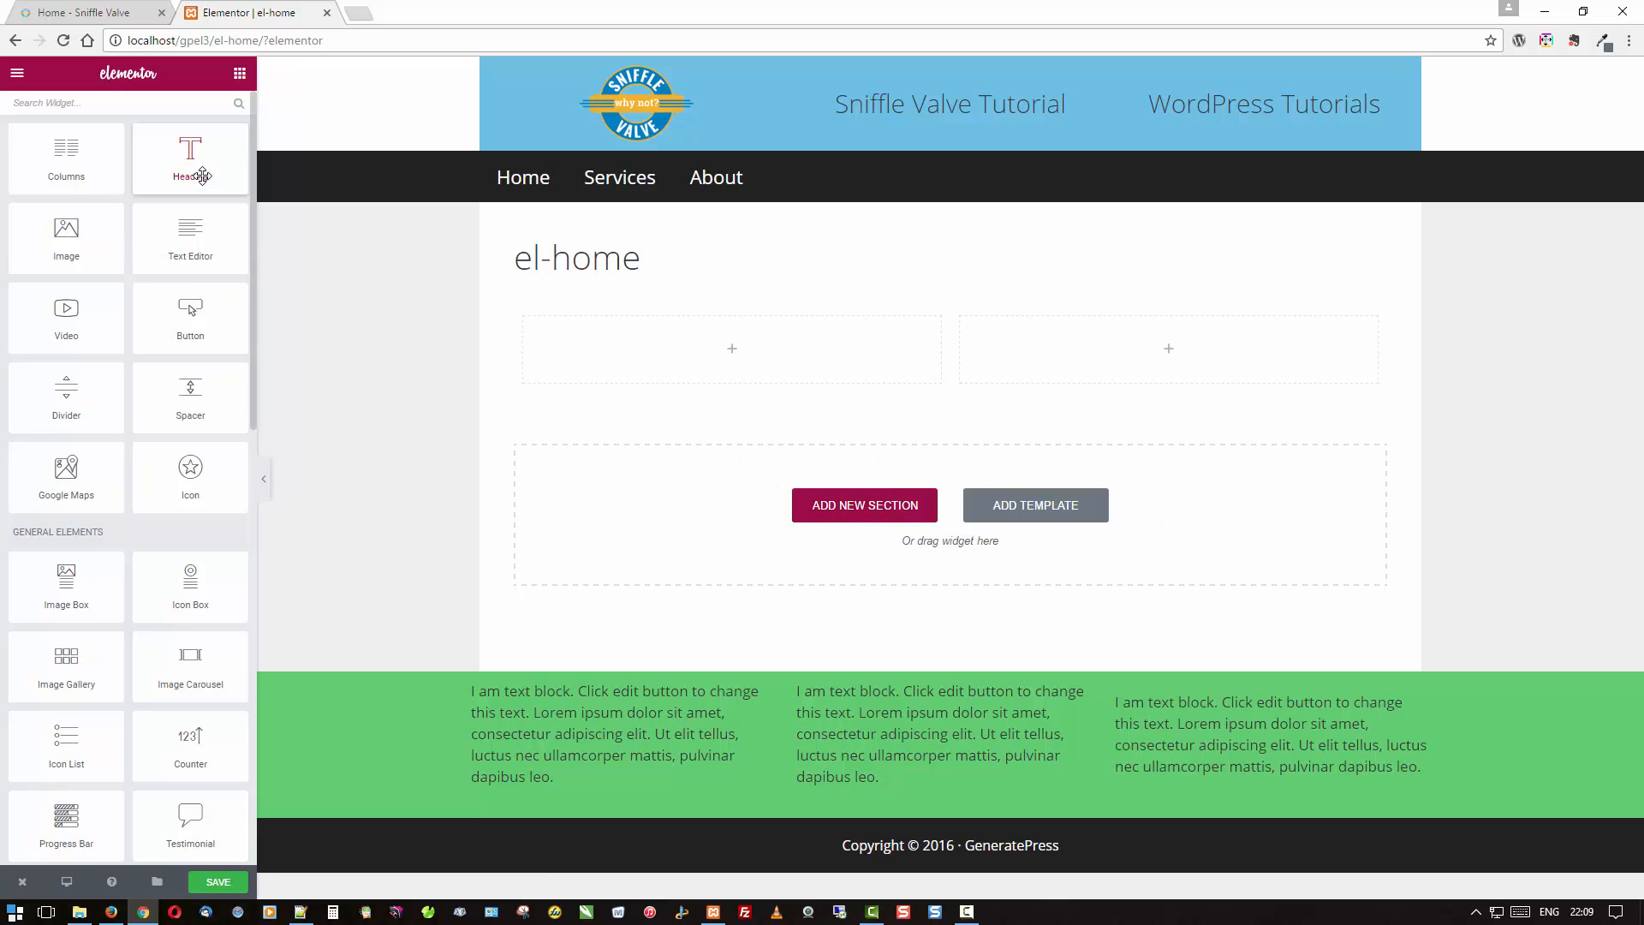
pyautogui.moveTo(191, 161); pyautogui.dragTo(706, 385)
# Give the heading's column a classic background in green #61ce70 with the colour's opacity reduced to semi-transparent.
pyautogui.click(540, 296)
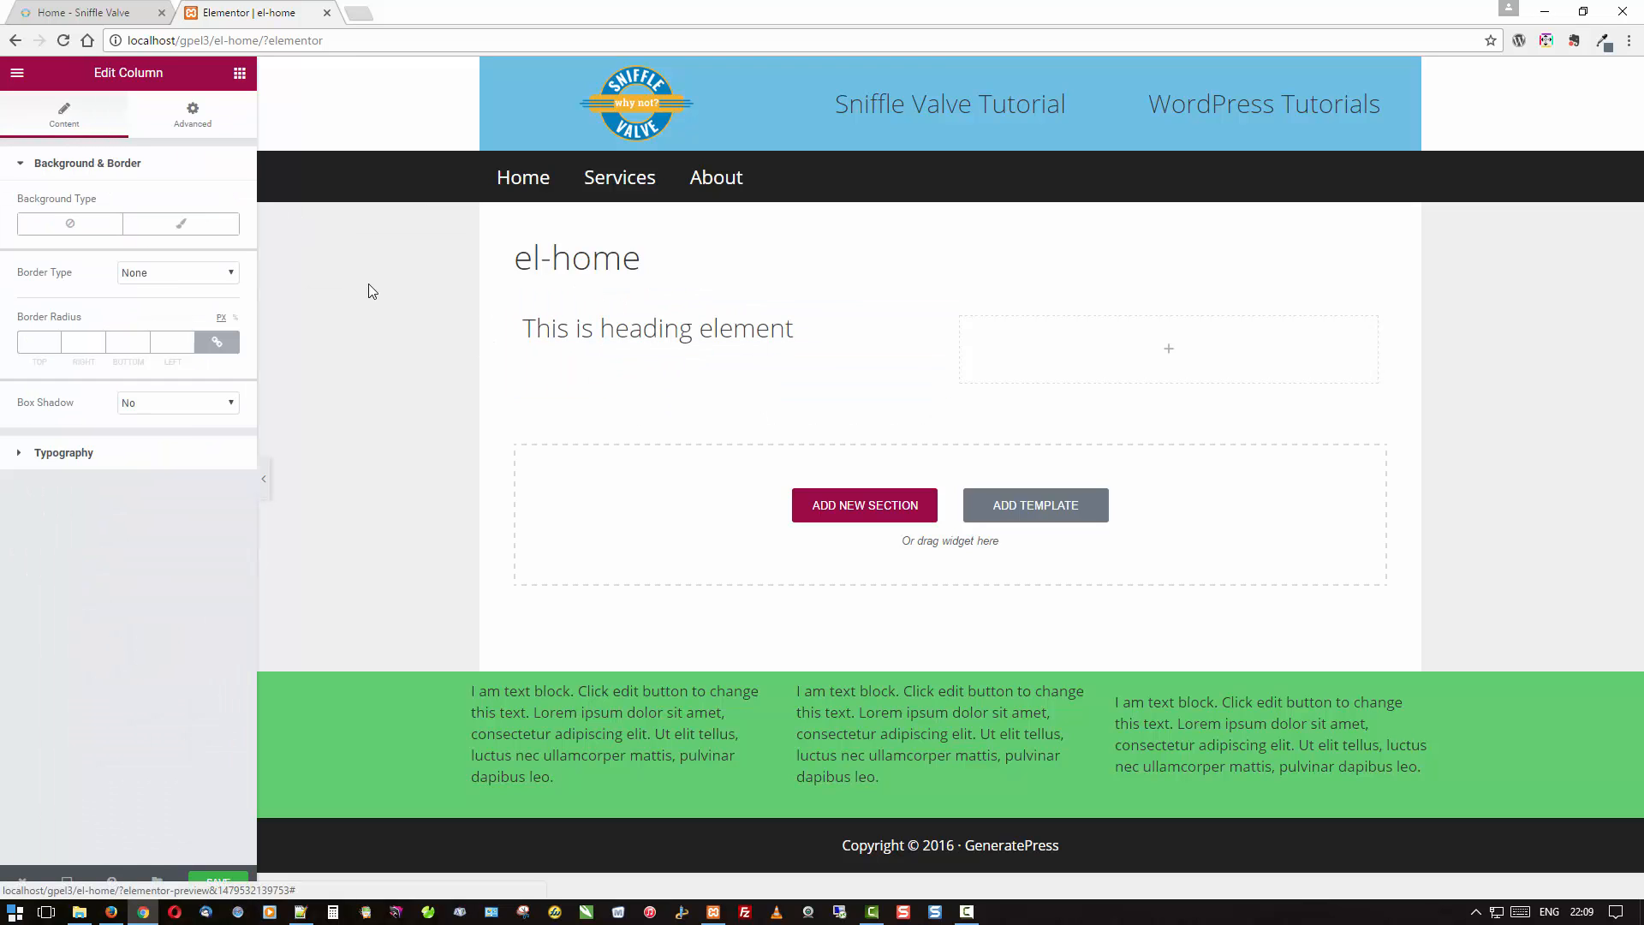
pyautogui.click(147, 224)
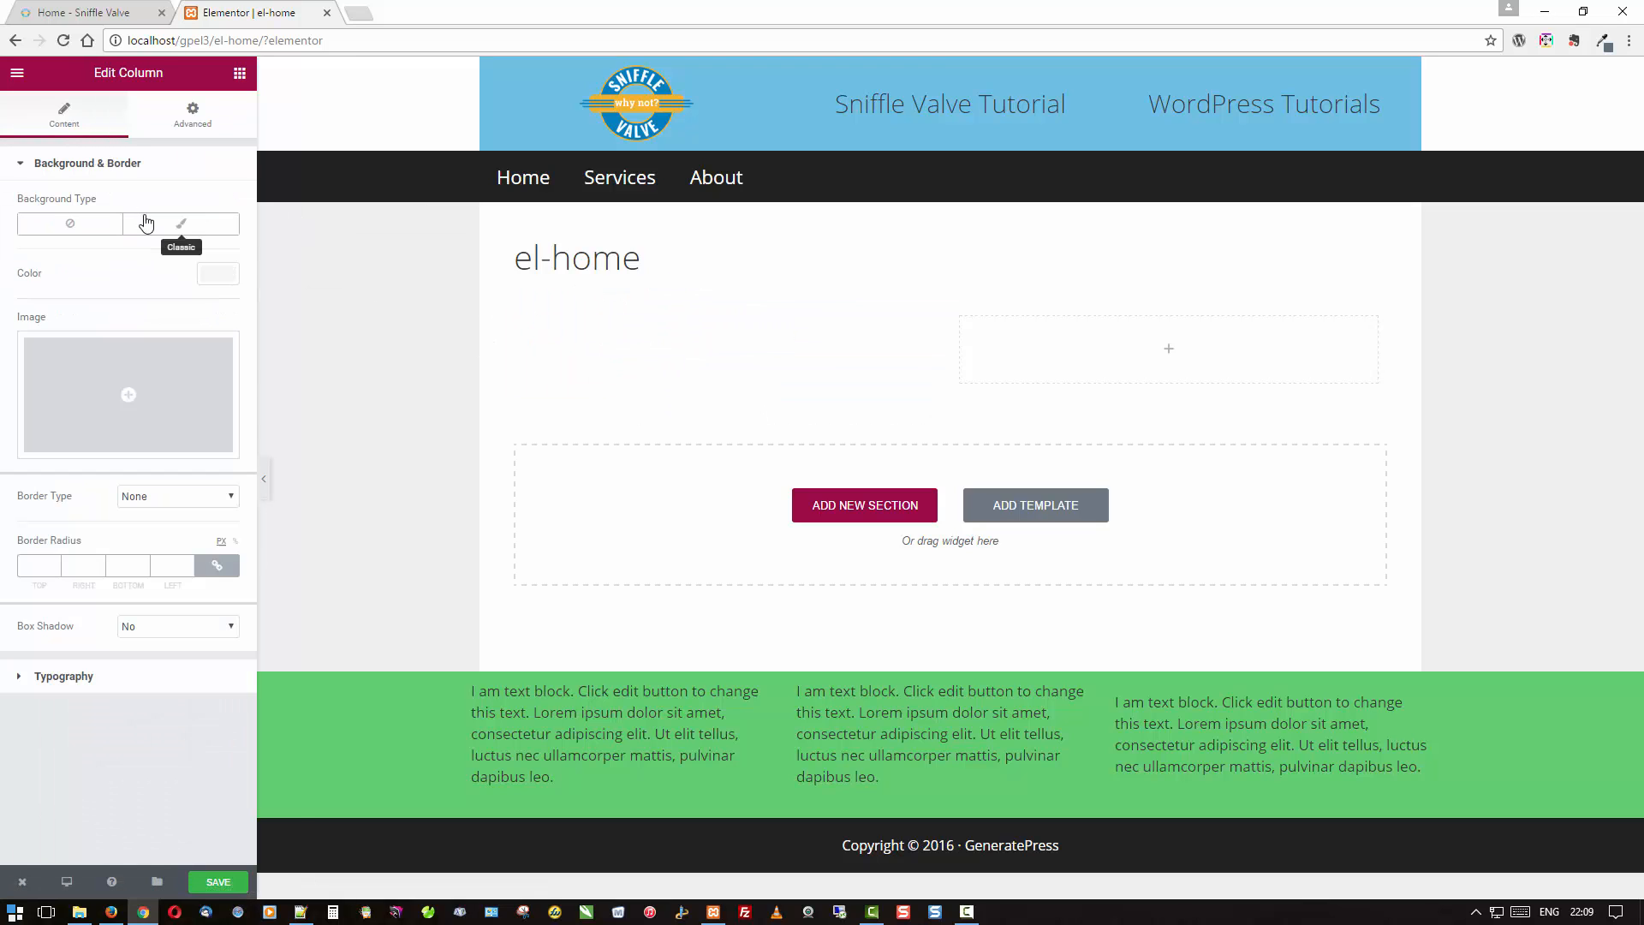
pyautogui.click(211, 274)
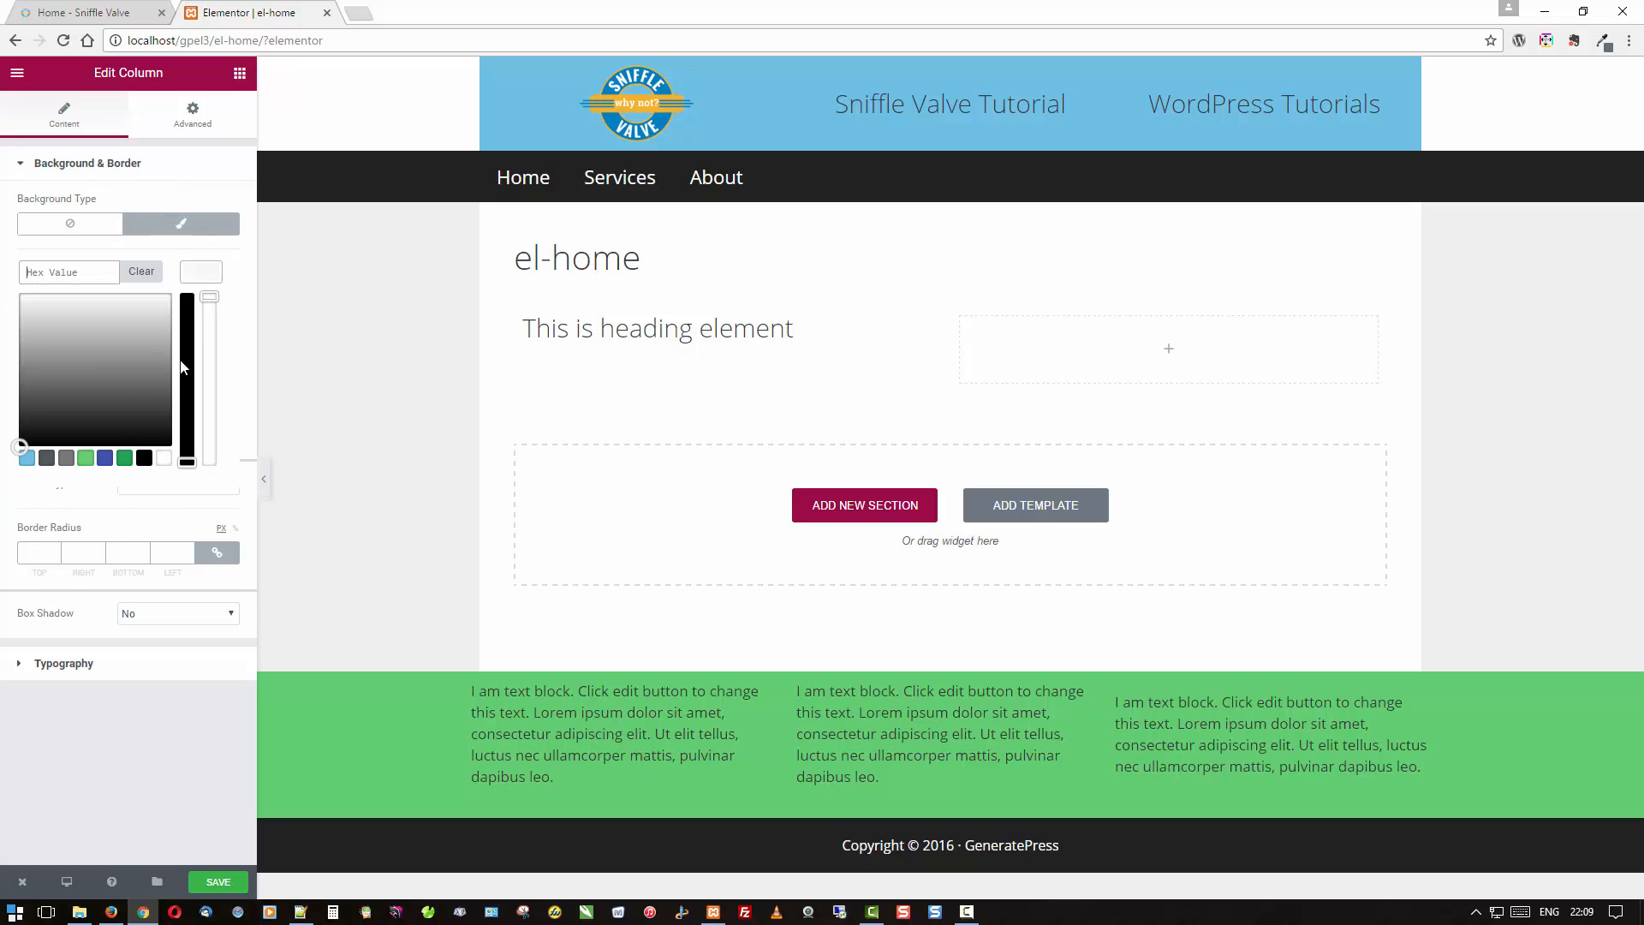
pyautogui.click(85, 459)
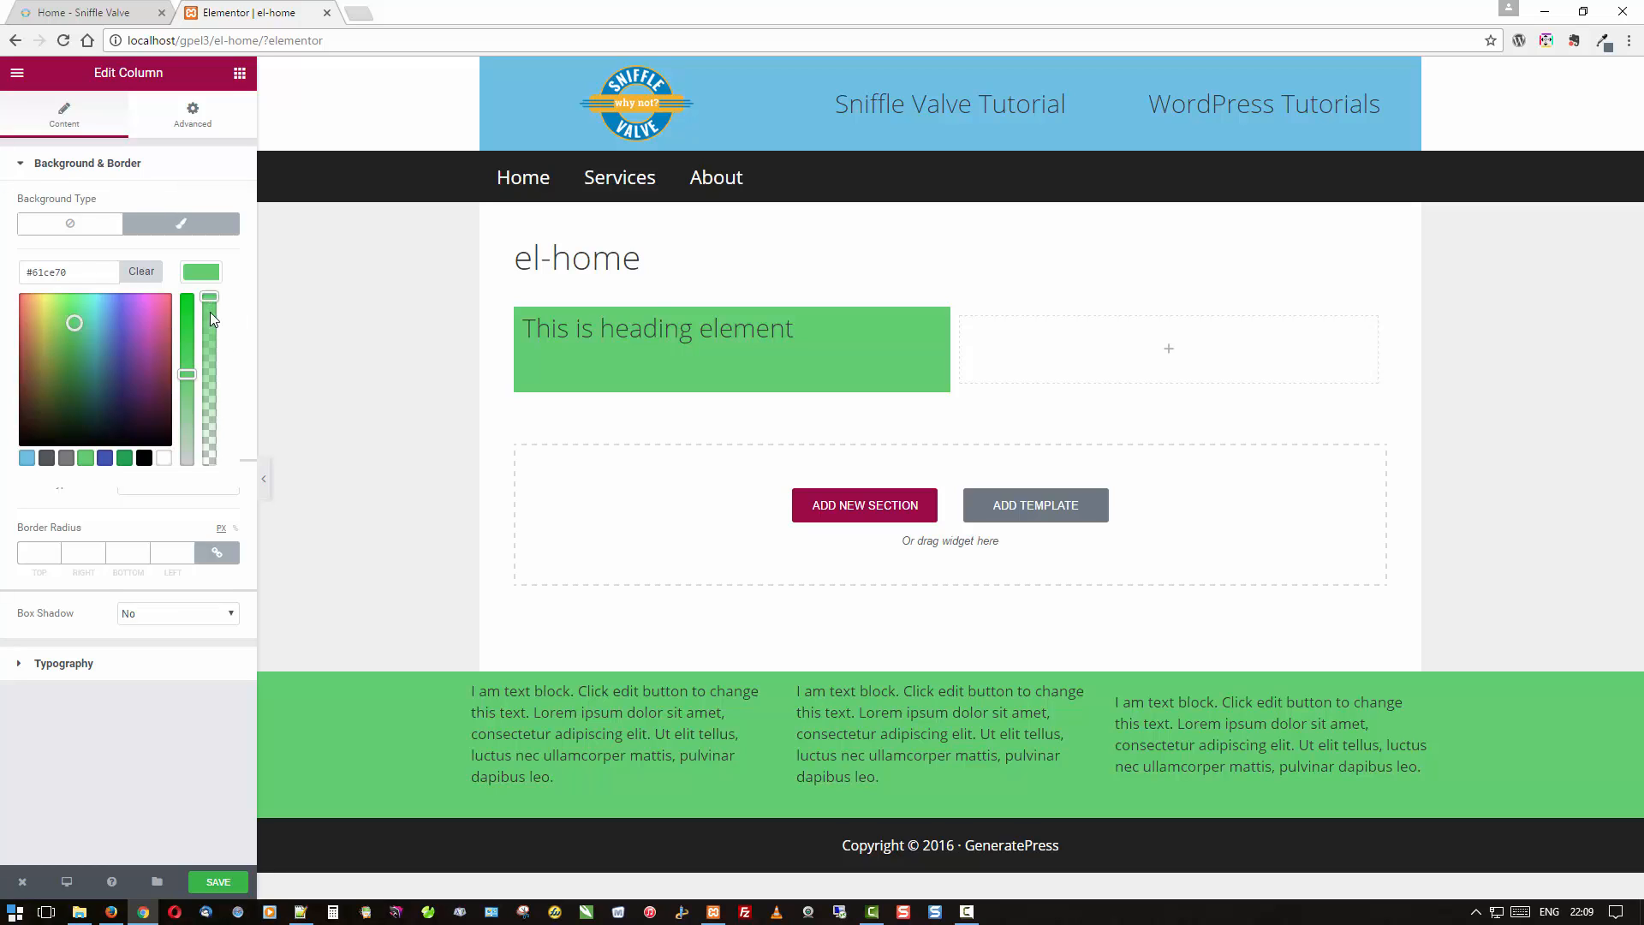
pyautogui.moveTo(210, 298); pyautogui.dragTo(209, 383)
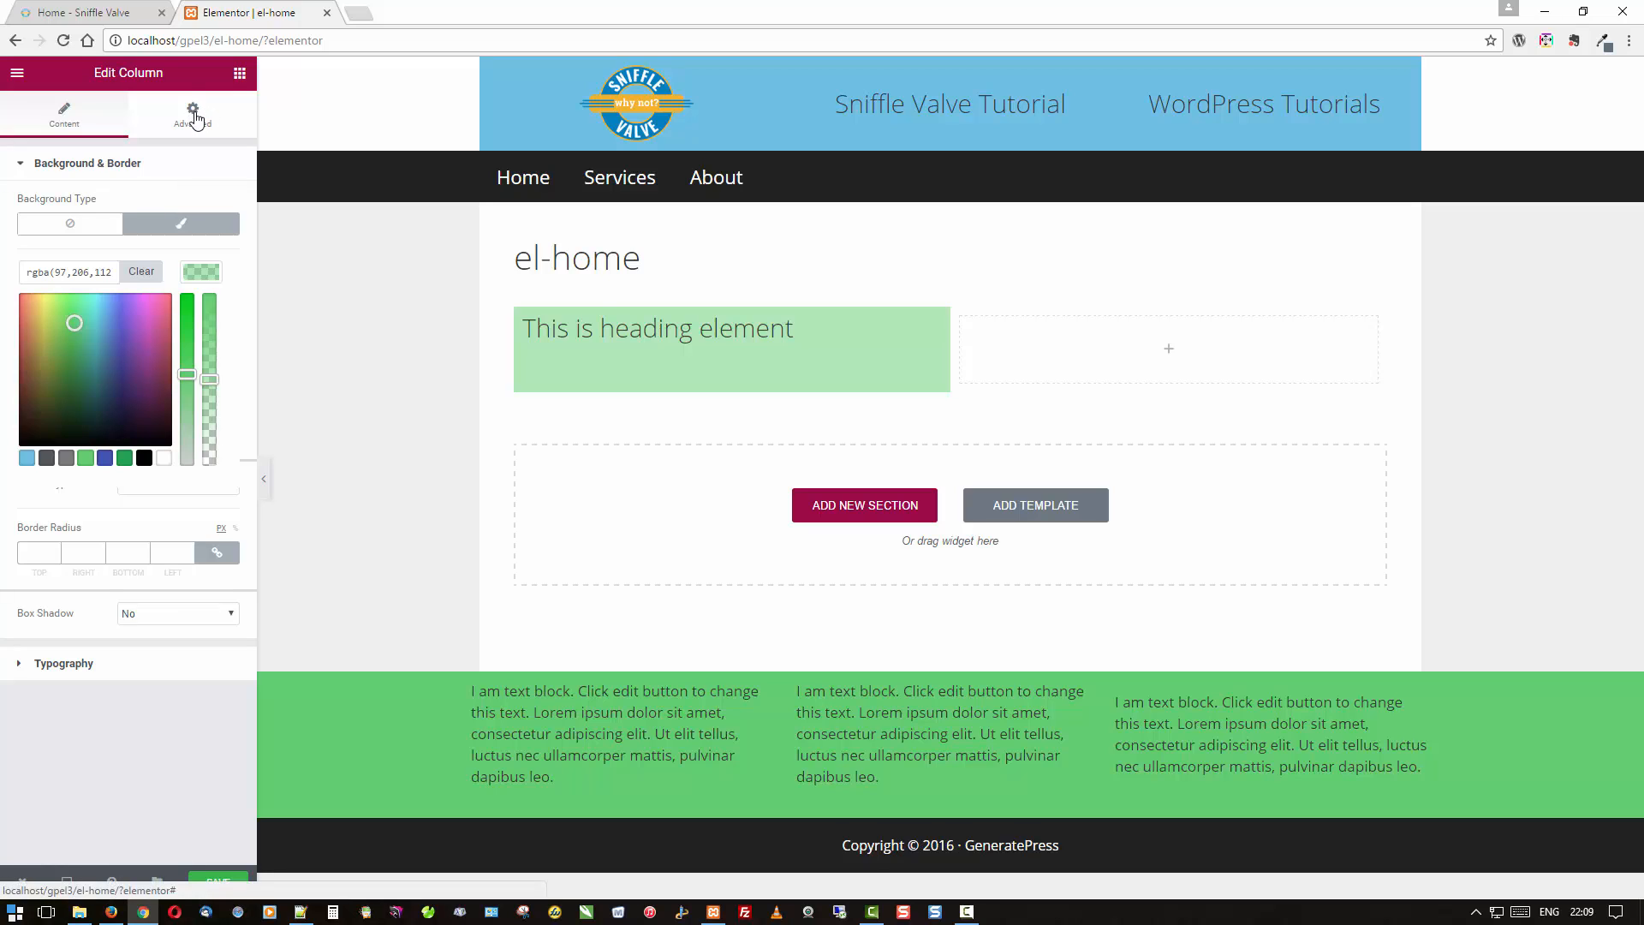
pyautogui.click(83, 120)
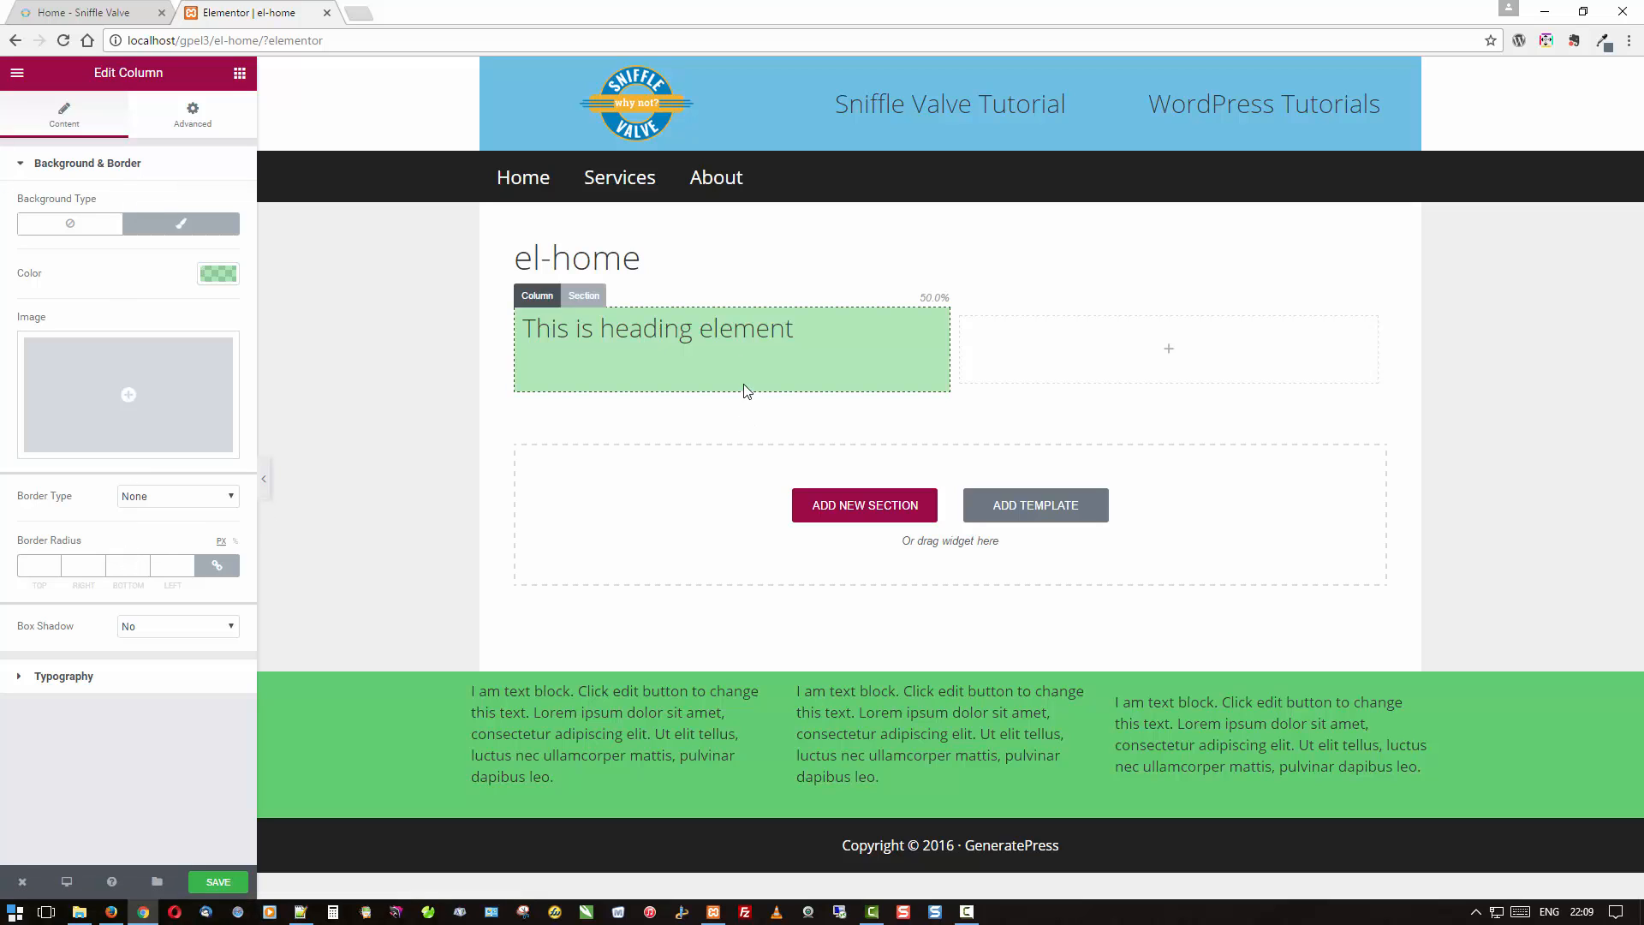
# Centre-align the heading, then save the layout and return to the WordPress dashboard.
pyautogui.click(680, 358)
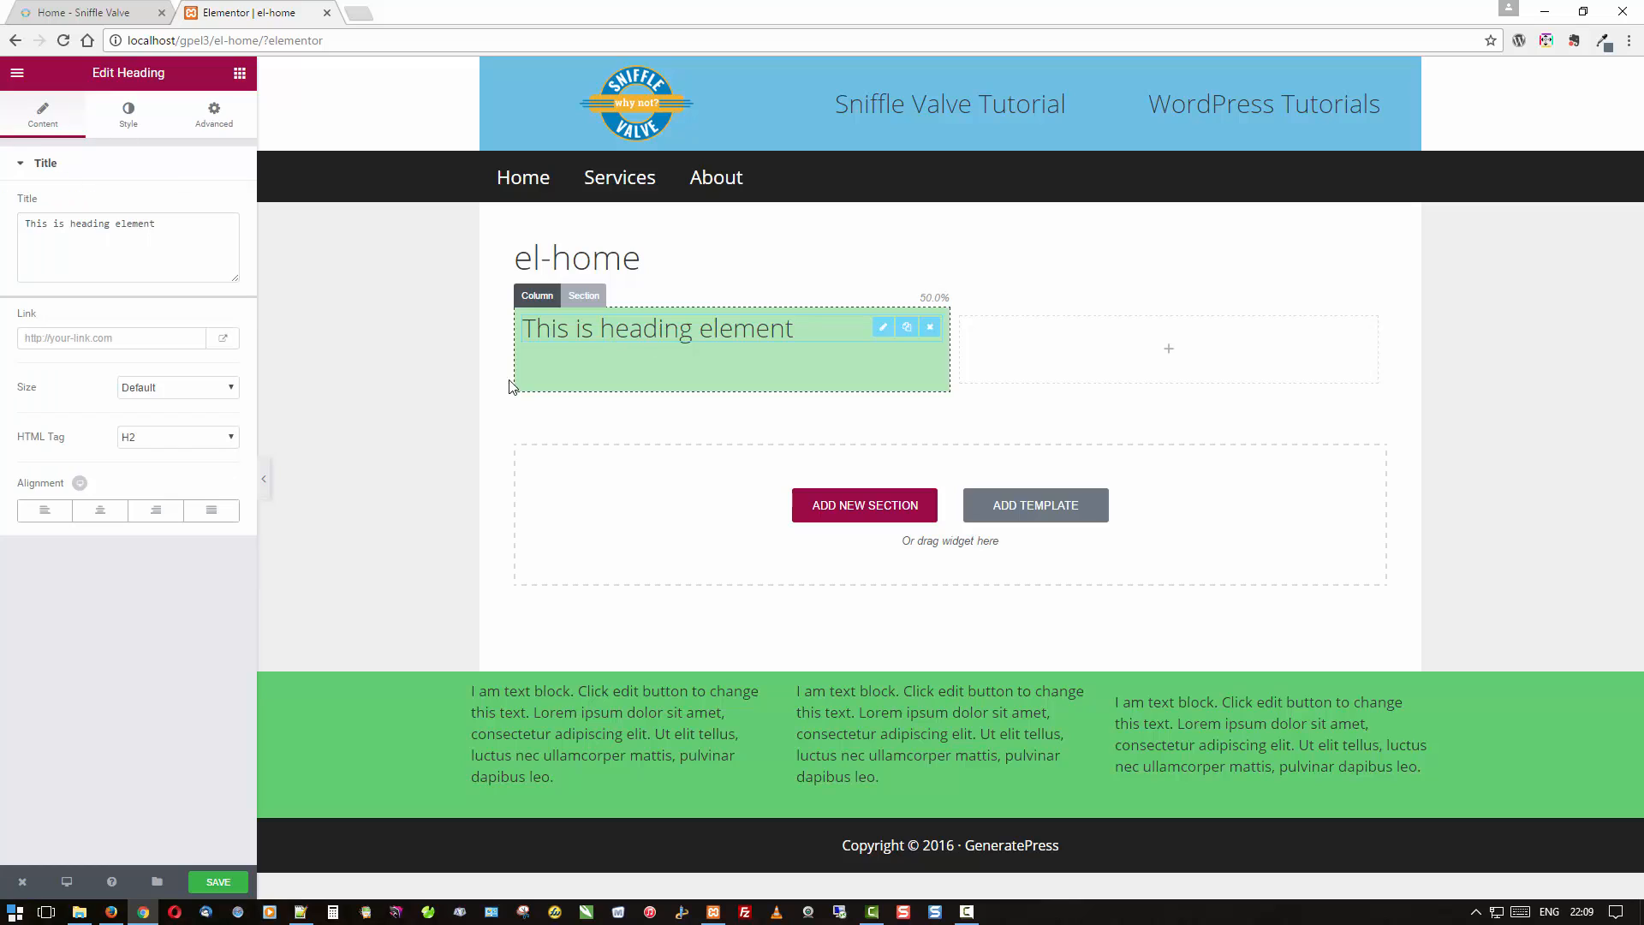
pyautogui.click(112, 518)
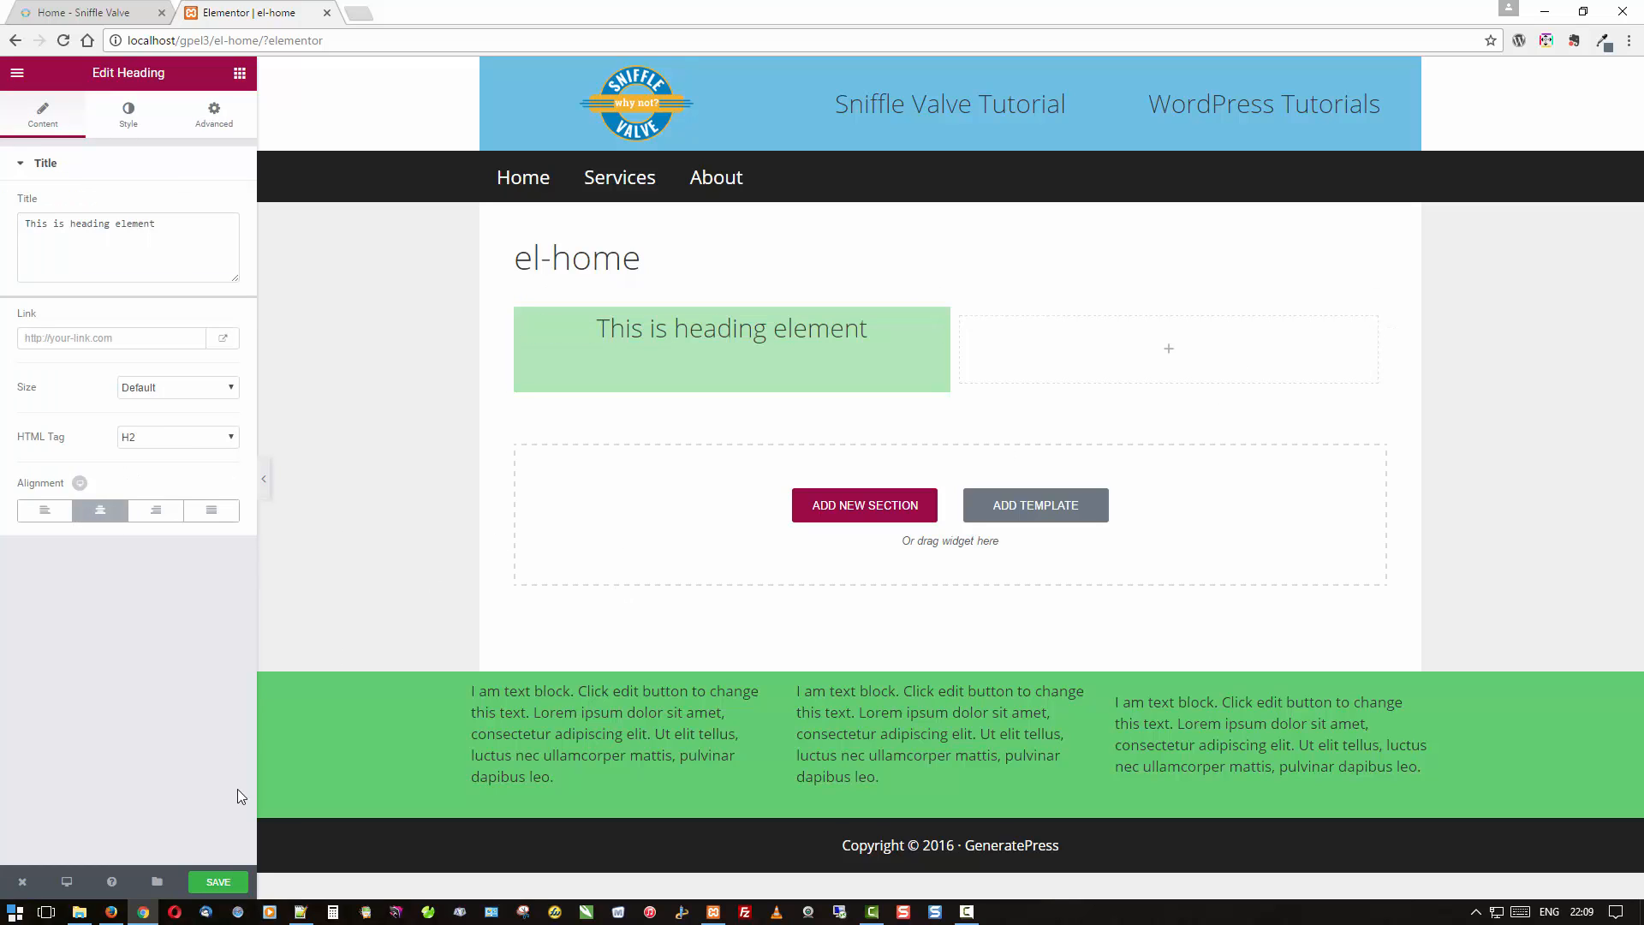
pyautogui.click(211, 882)
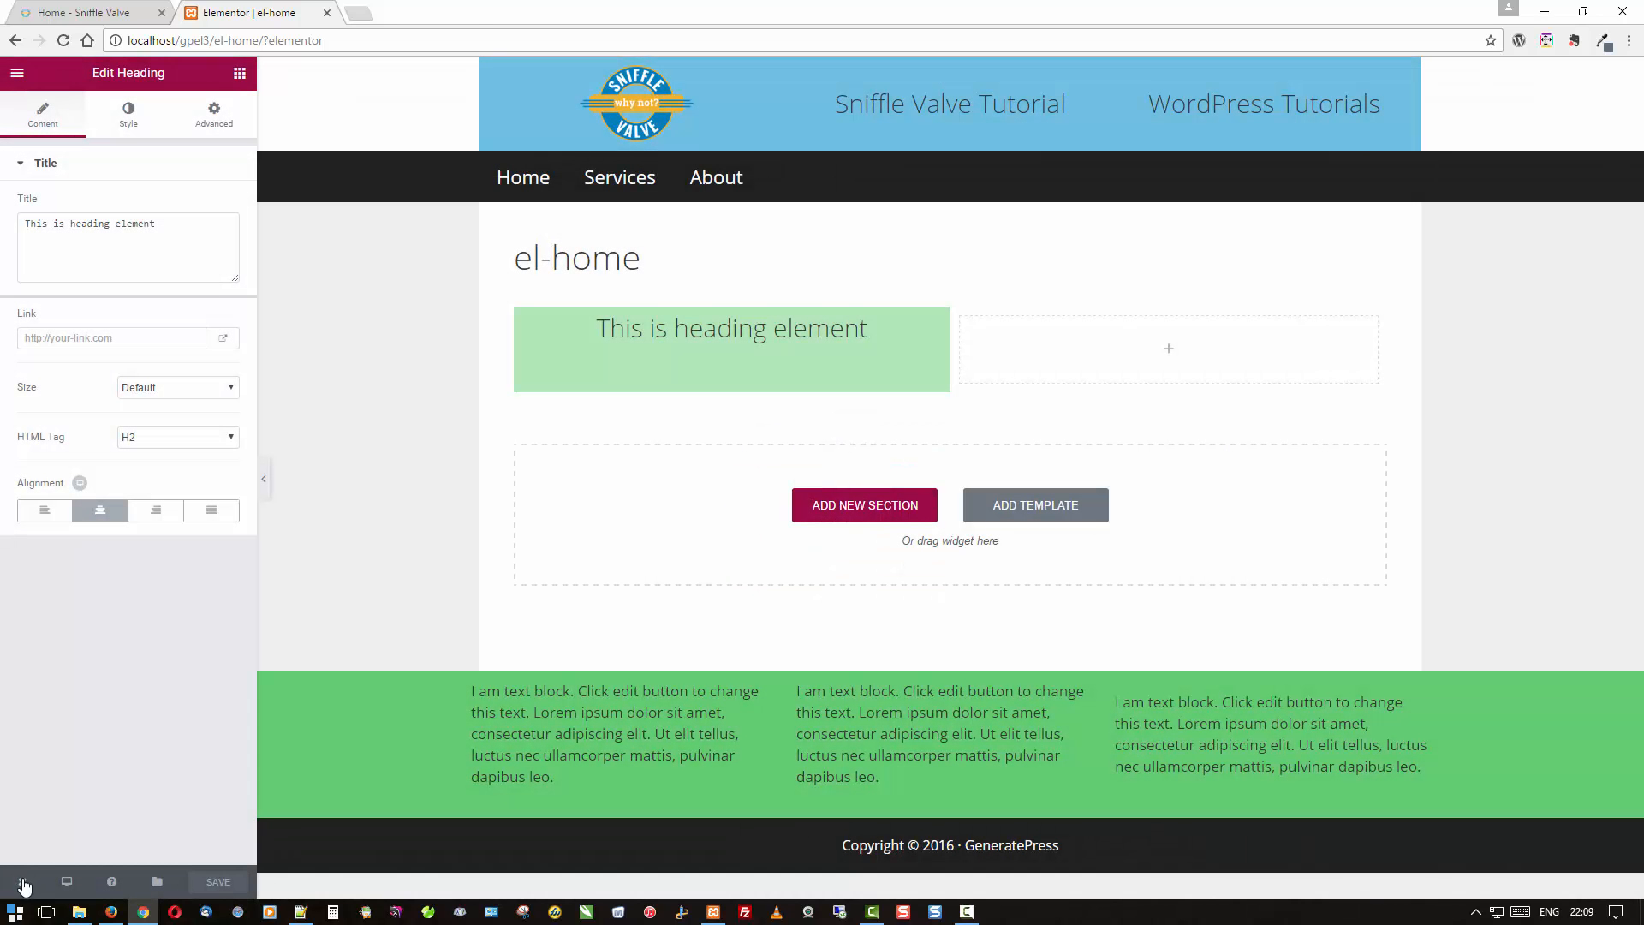
pyautogui.moveTo(23, 882)
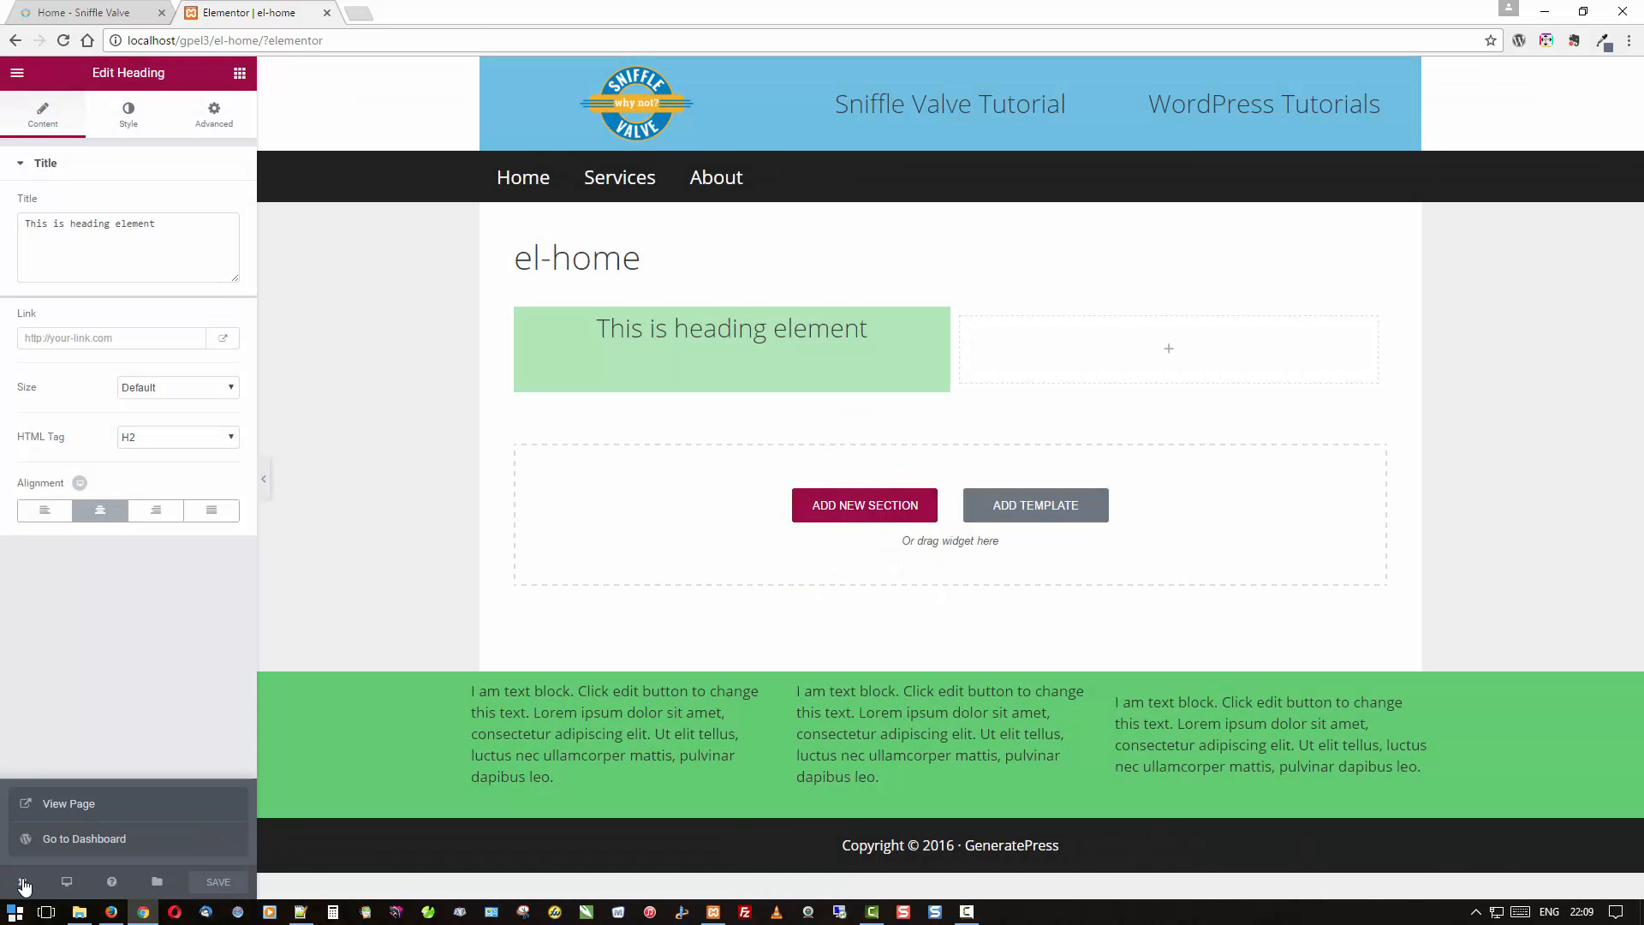
pyautogui.click(64, 839)
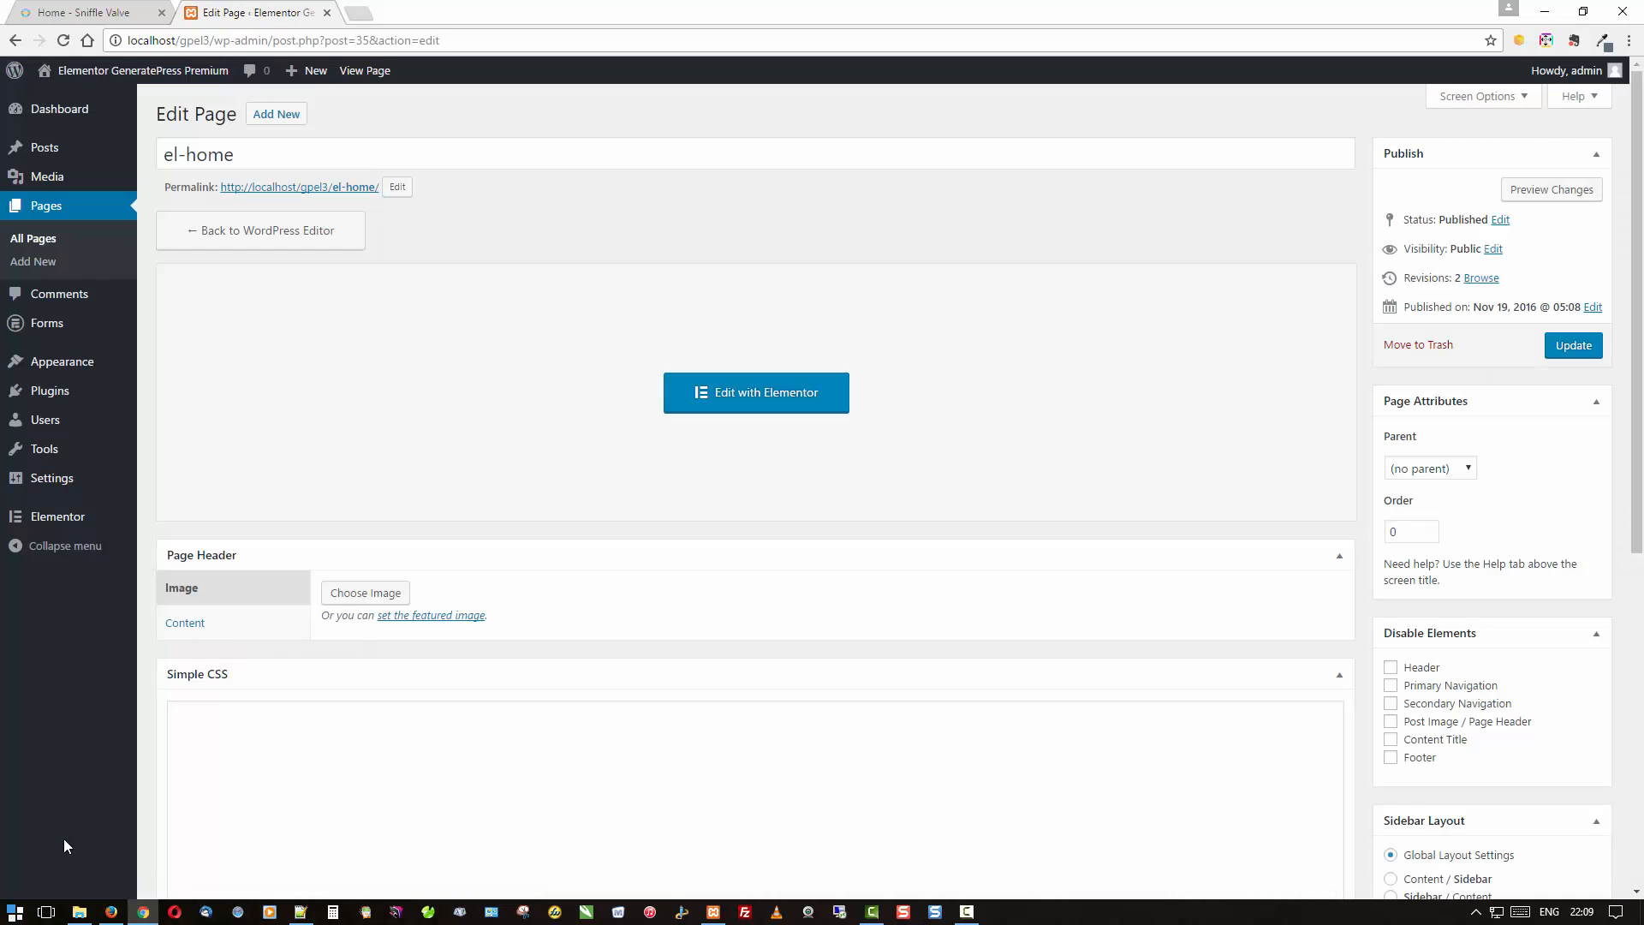
# Copy the Contact Us form's shortcode from the Forms list and reopen the el-home page in Elementor.
pyautogui.click(60, 325)
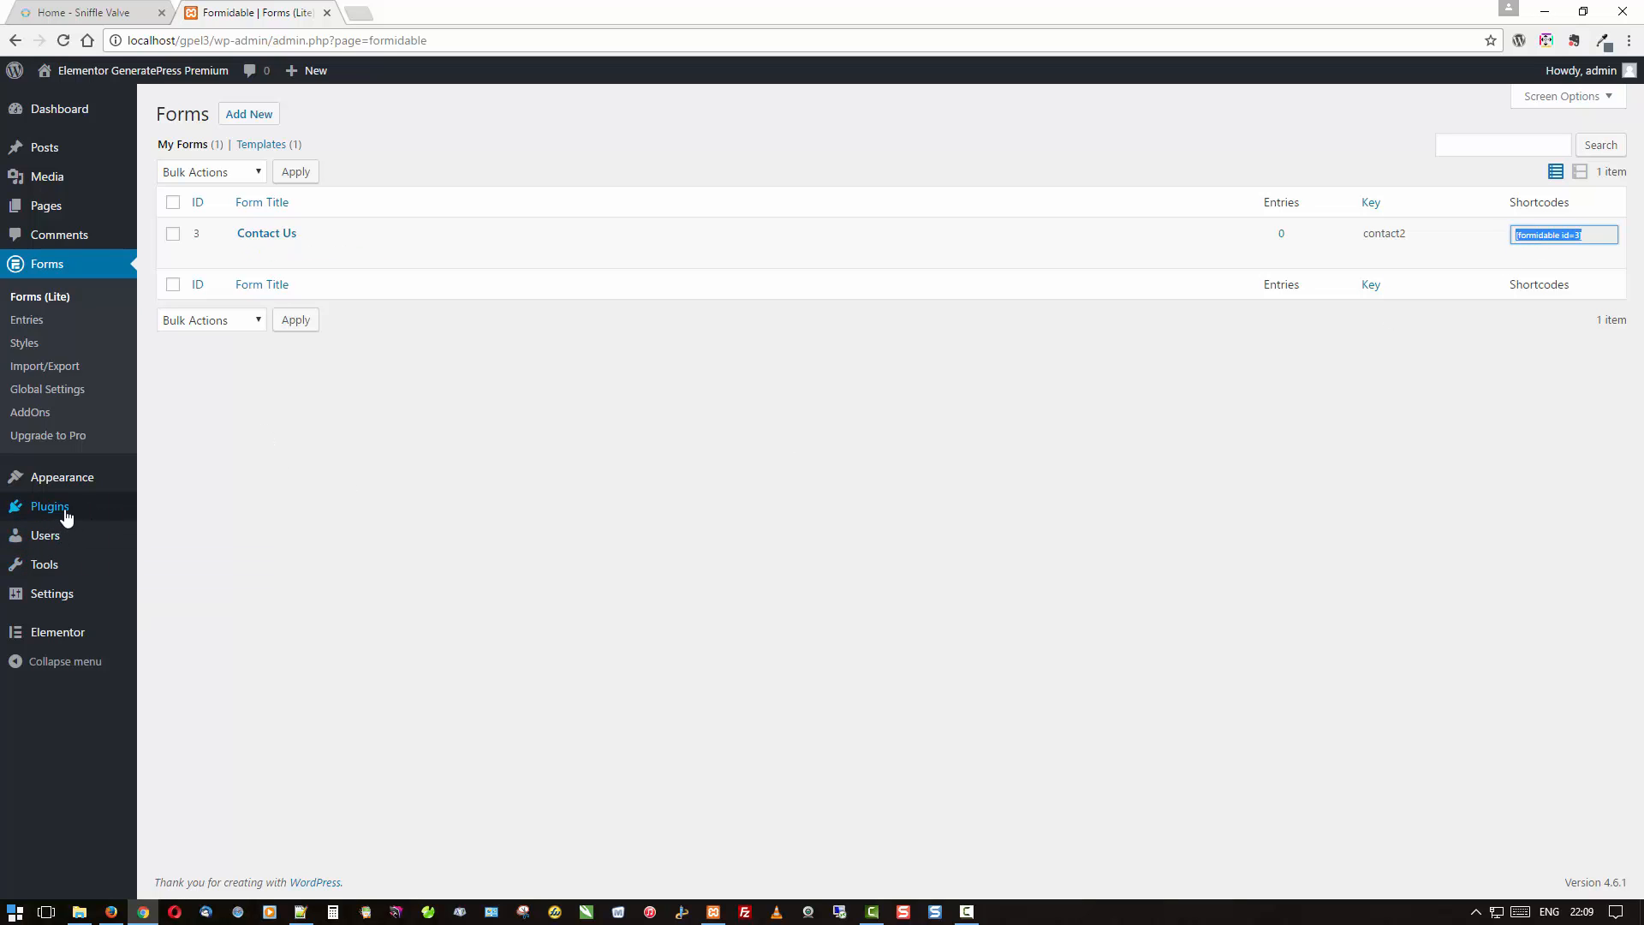
pyautogui.click(51, 205)
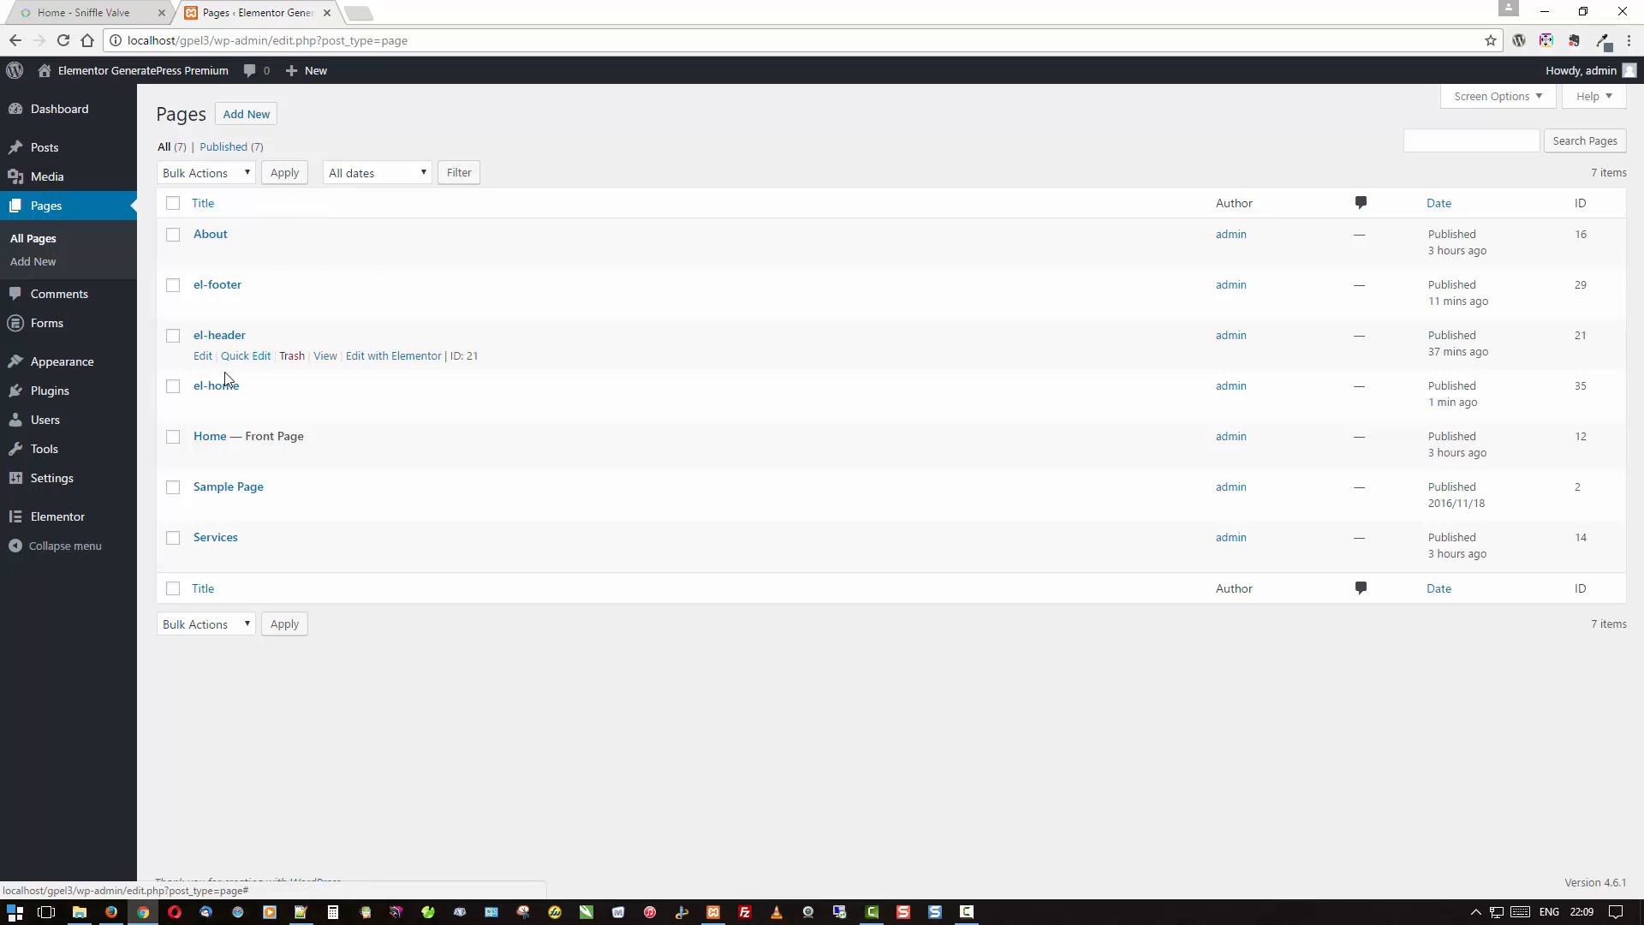
pyautogui.click(399, 408)
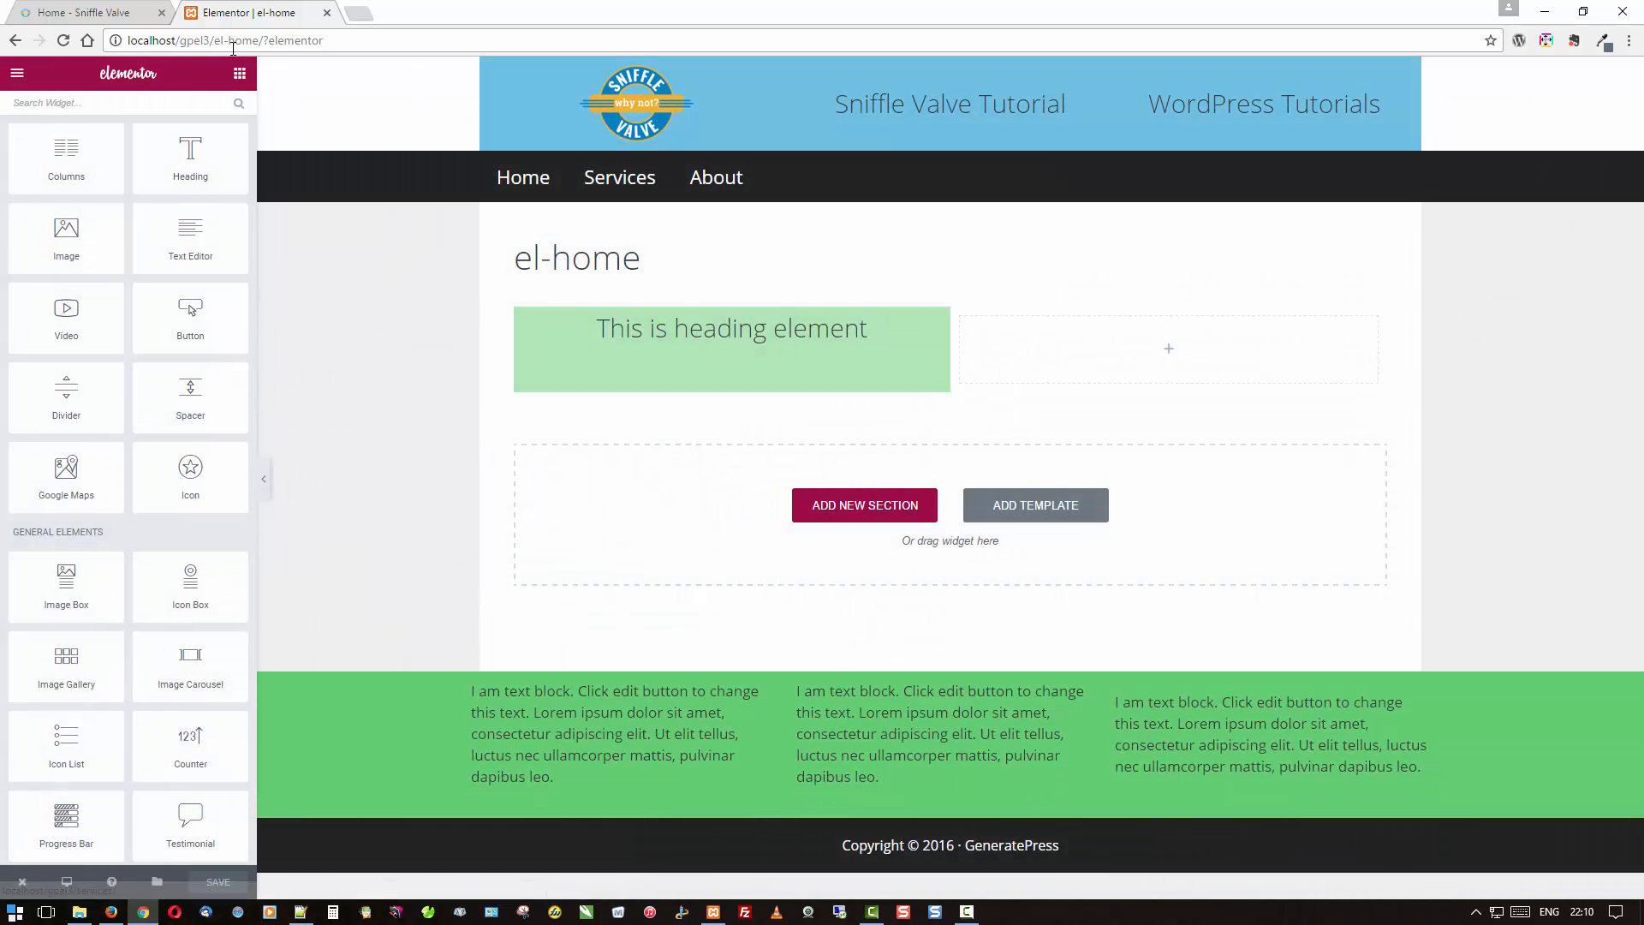
# Add a Shortcode widget to the empty second column and insert the shortcode [formidable id=3].
pyautogui.scroll(-7, 146, 323)
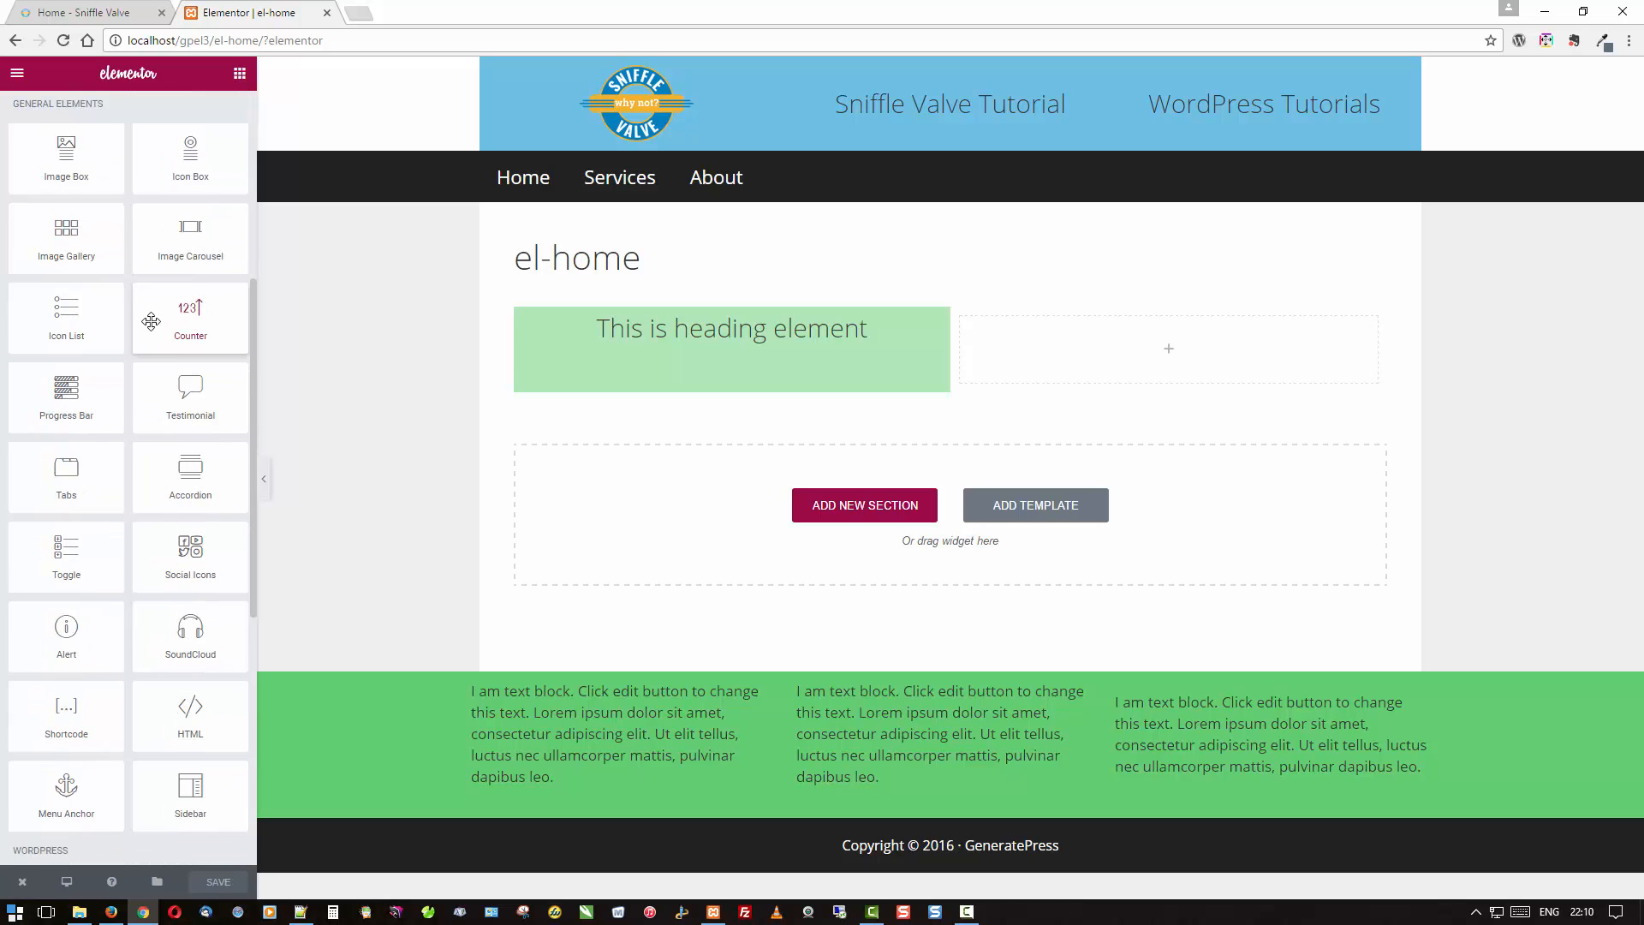
pyautogui.moveTo(53, 538); pyautogui.dragTo(1086, 367)
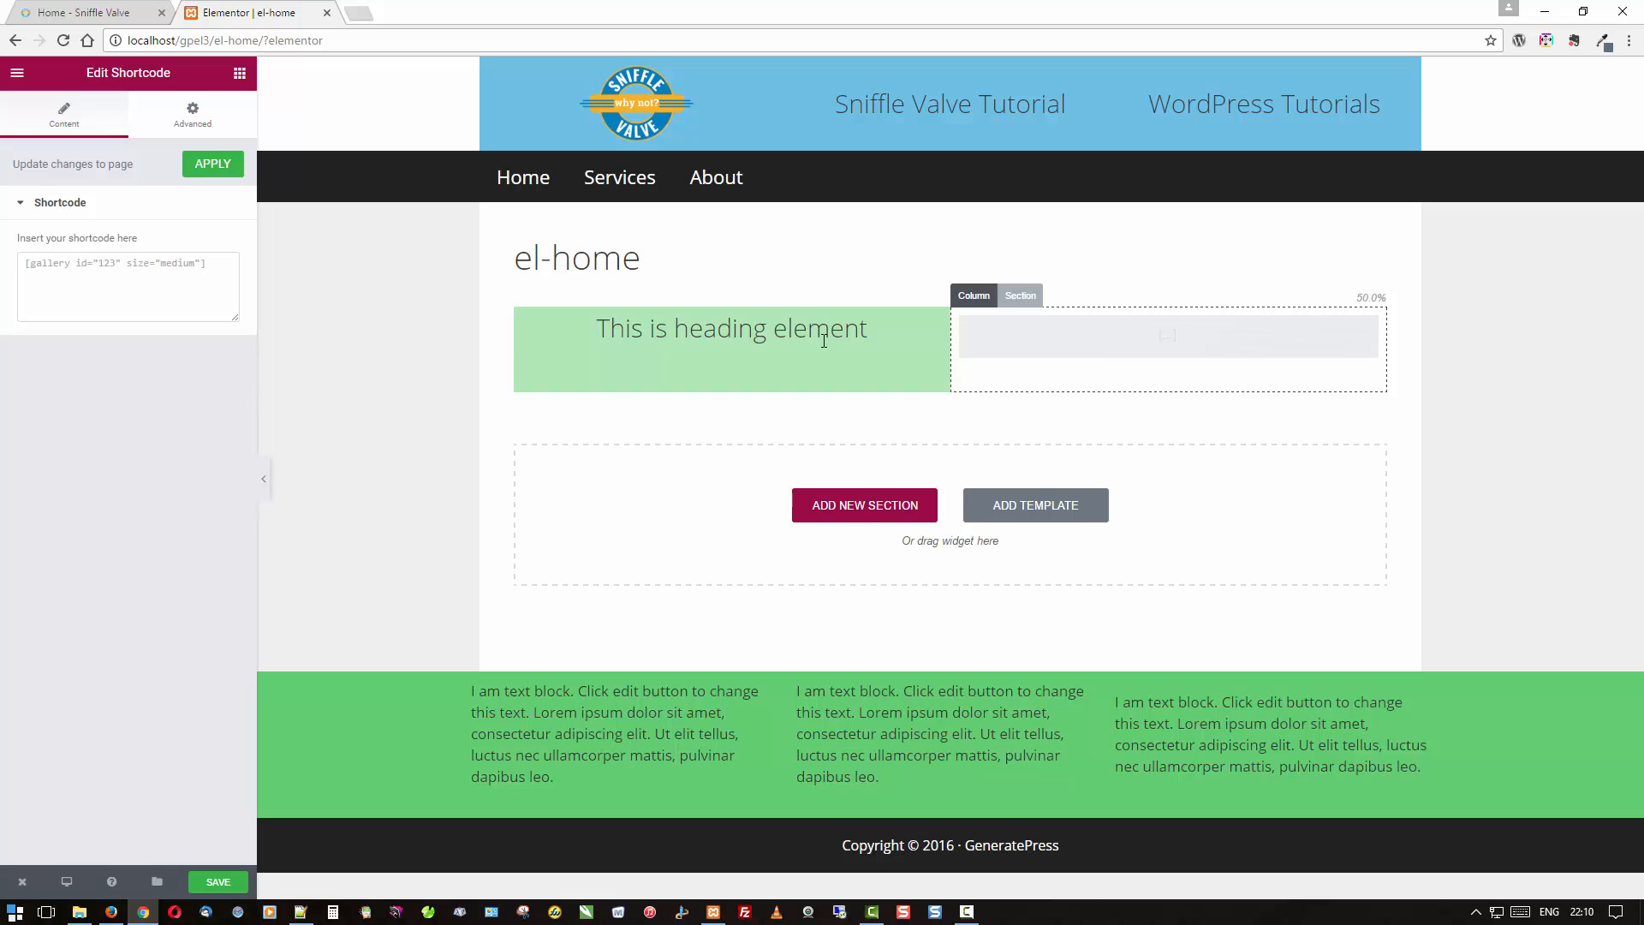
pyautogui.click(69, 262)
pyautogui.write('[formidable id=3]')
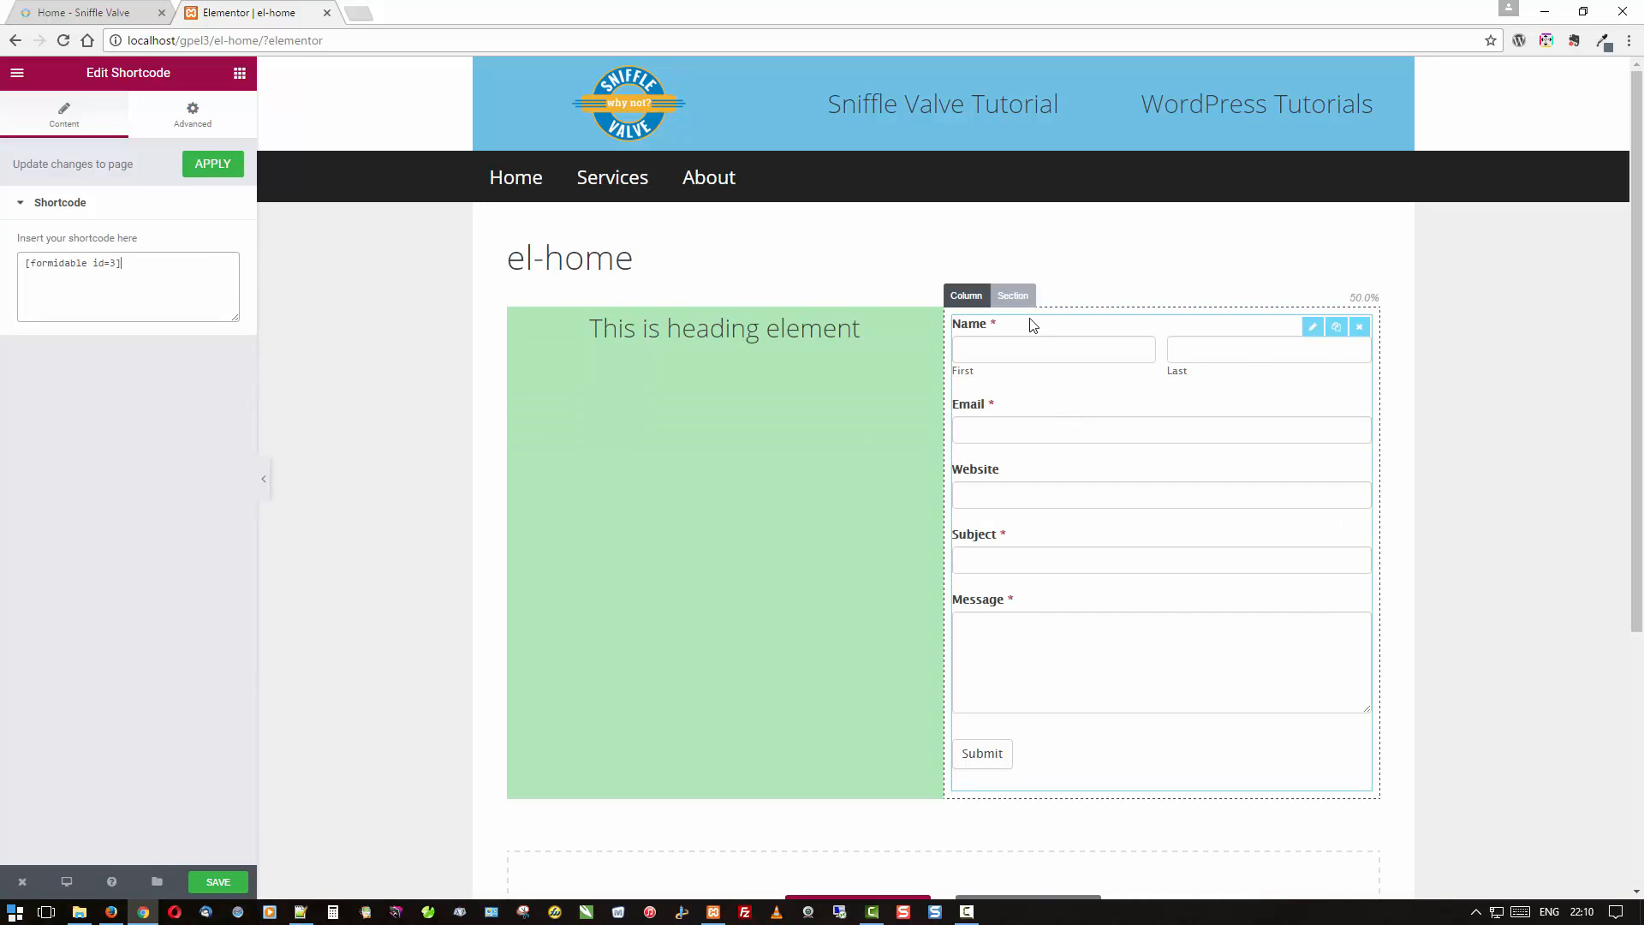
# Give the form's column a classic background in semi-transparent blue #4054b2 and save the layout.
pyautogui.click(961, 295)
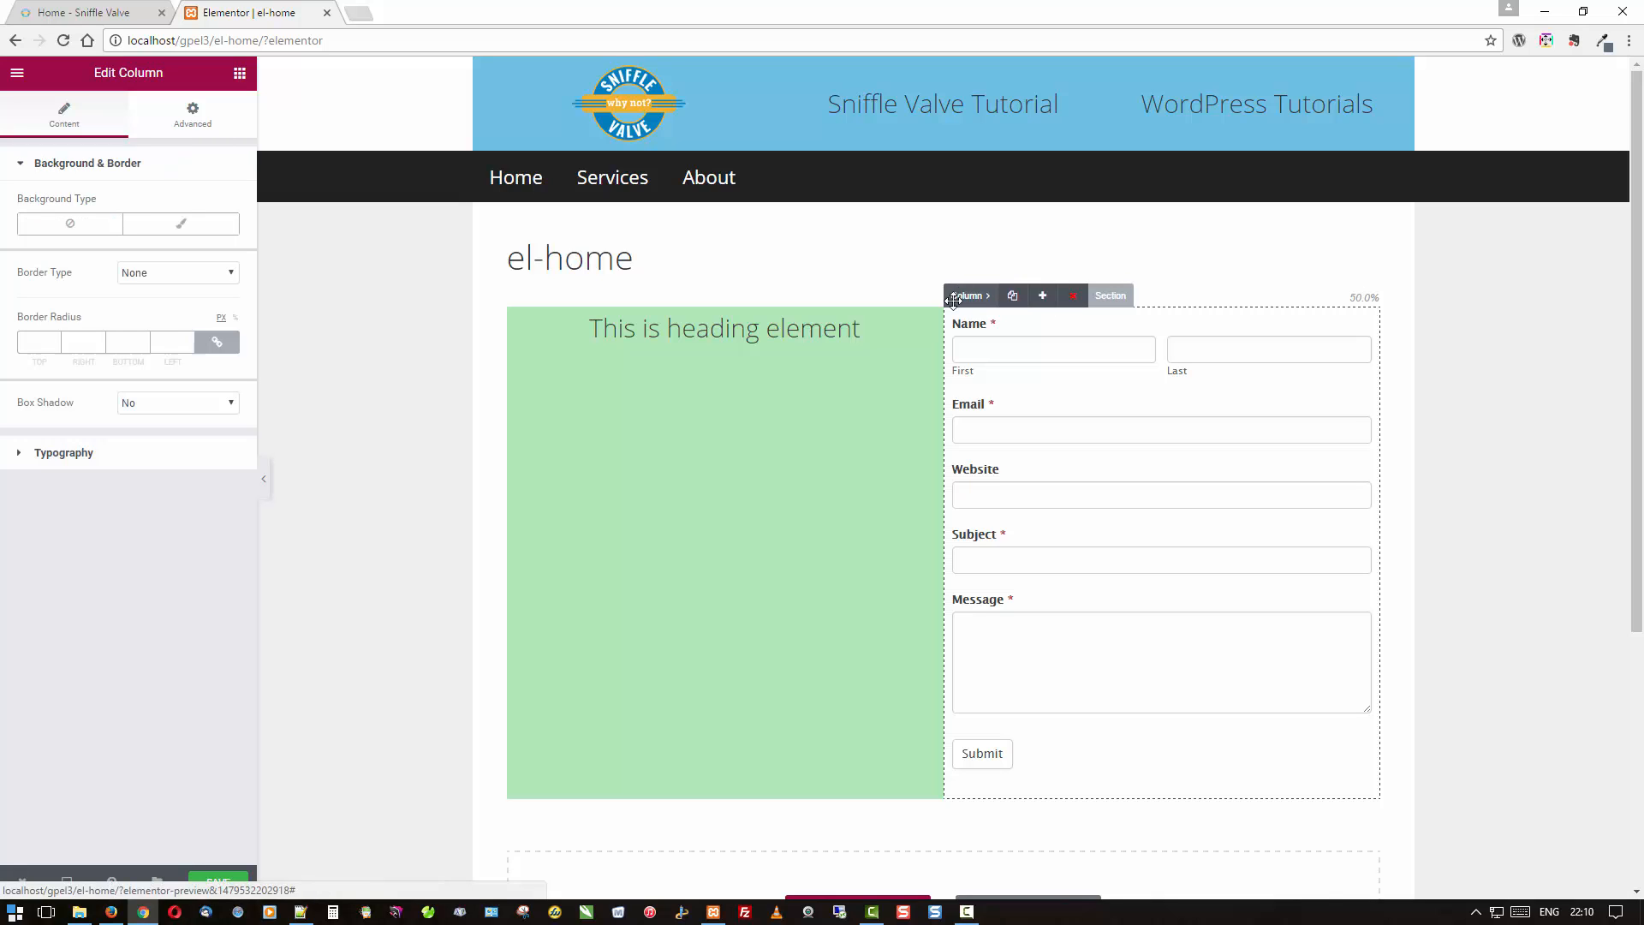
pyautogui.click(214, 230)
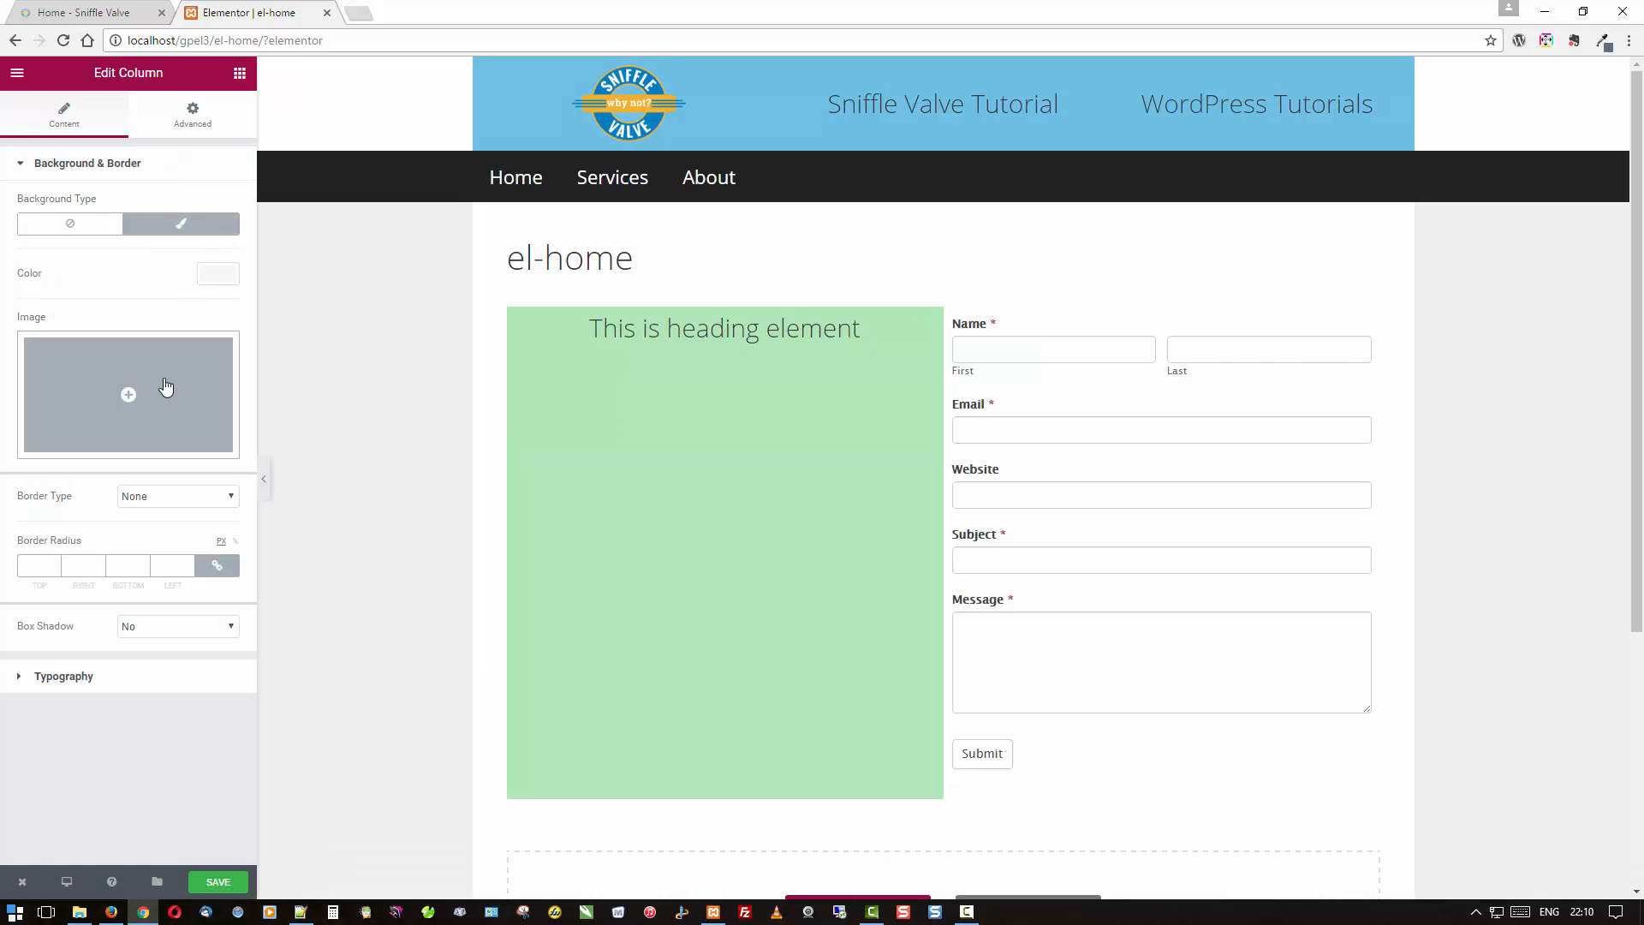
pyautogui.click(216, 275)
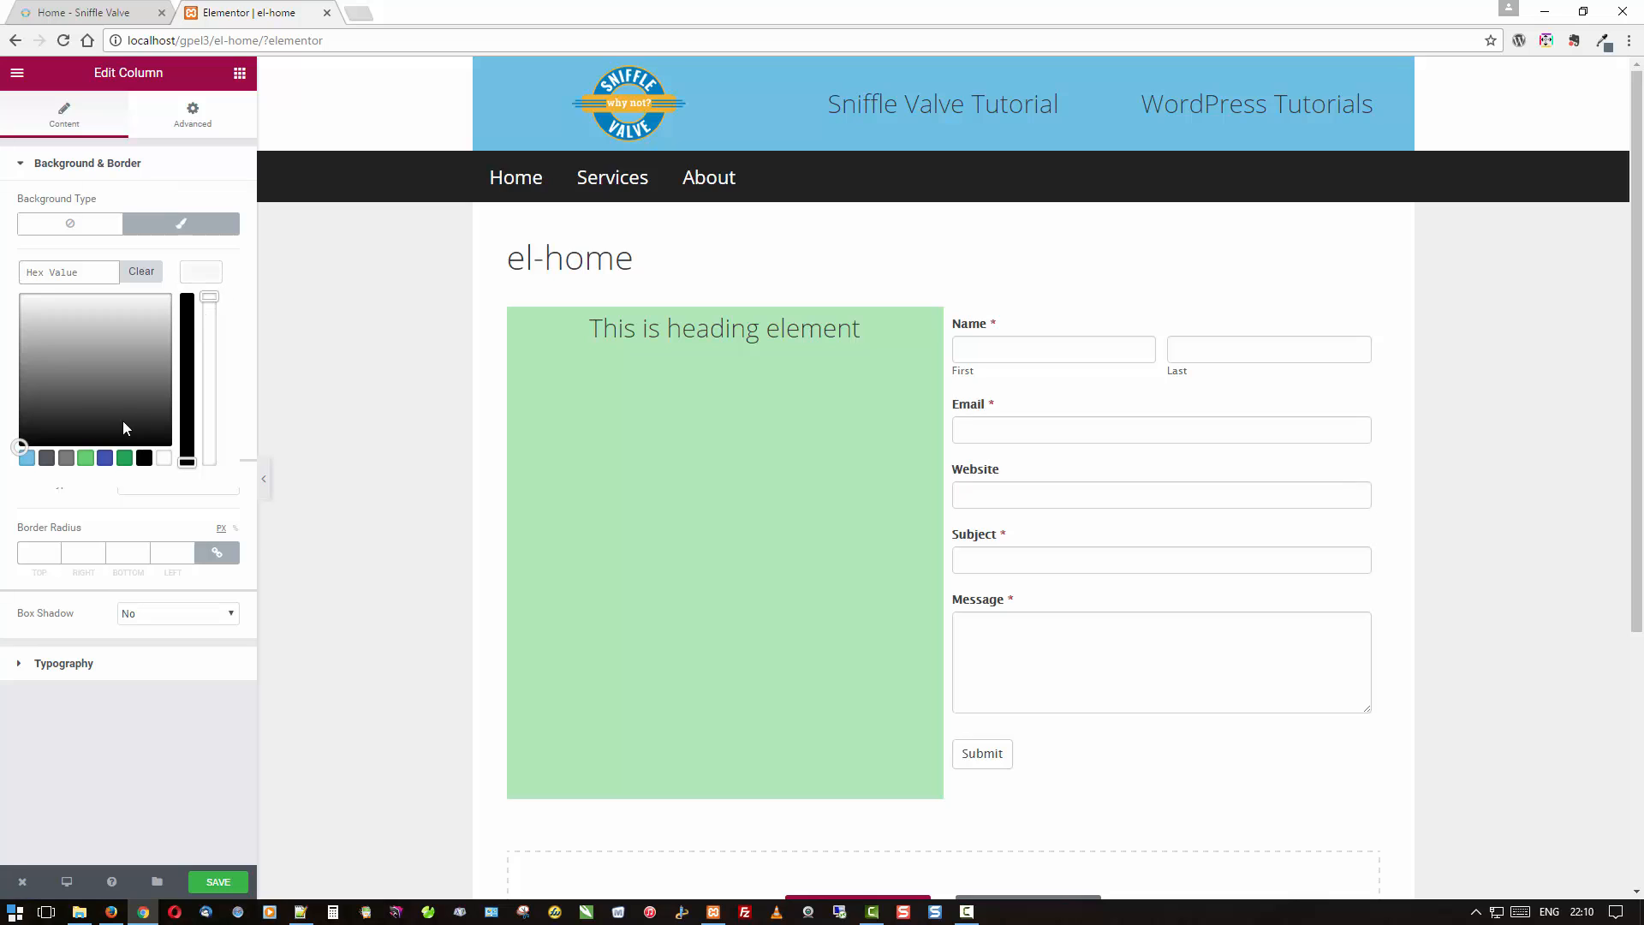
pyautogui.click(107, 458)
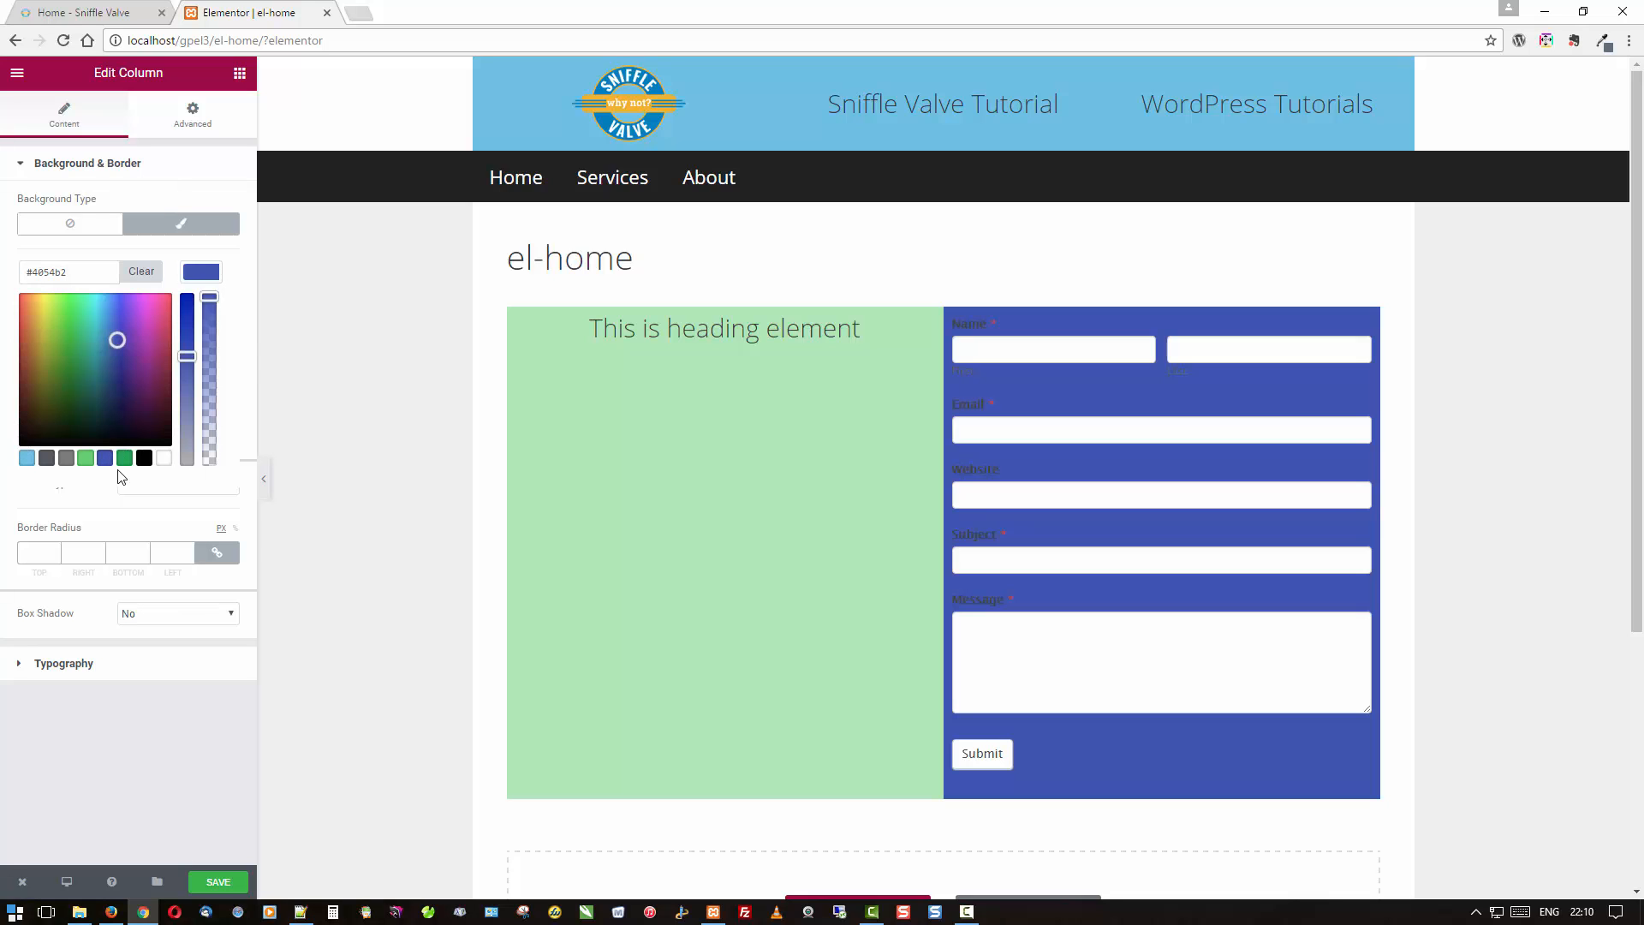
pyautogui.moveTo(209, 297); pyautogui.dragTo(226, 417)
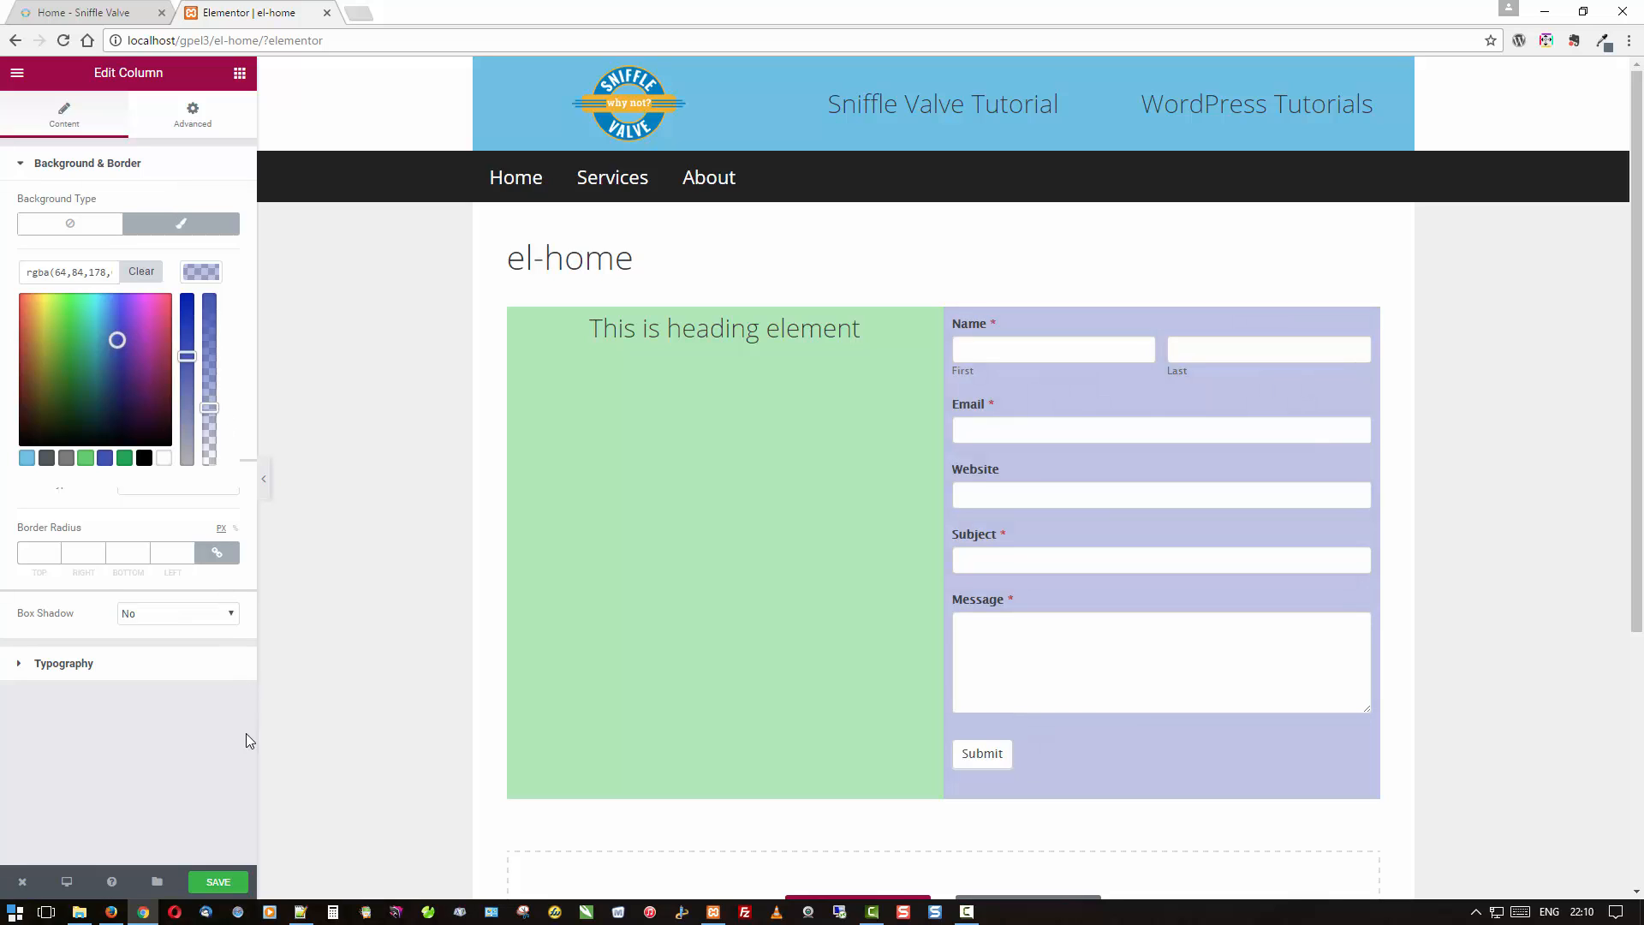
pyautogui.click(219, 882)
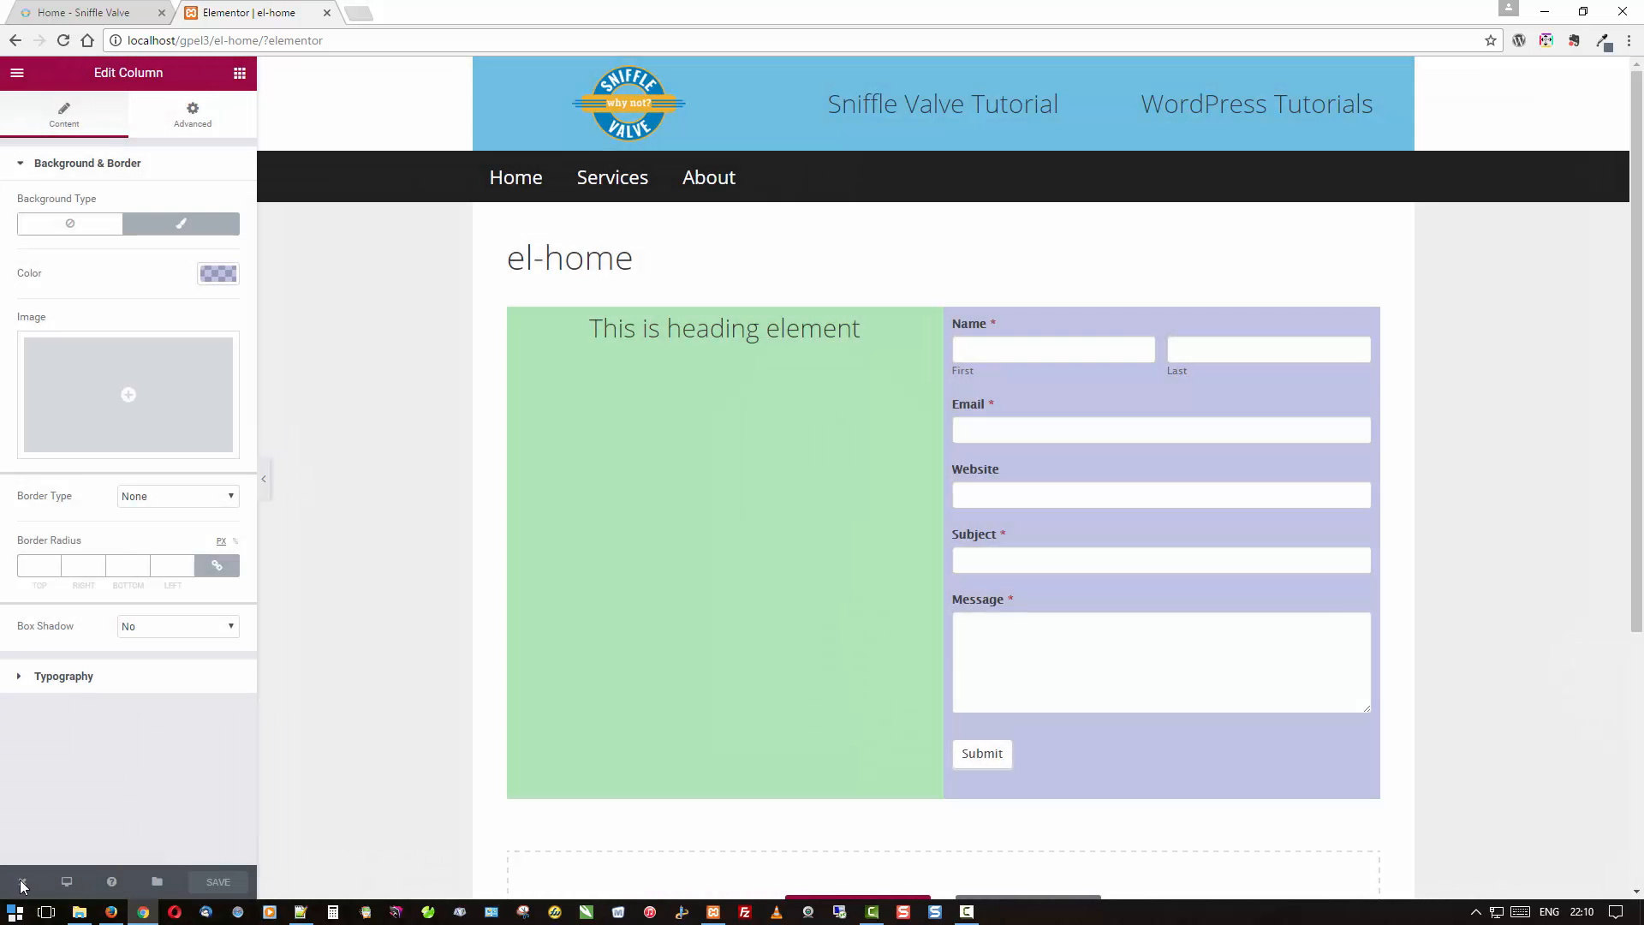
# Return to the dashboard, disable the content title on el-home and update it, finishing in the list of all pages.
pyautogui.moveTo(23, 884)
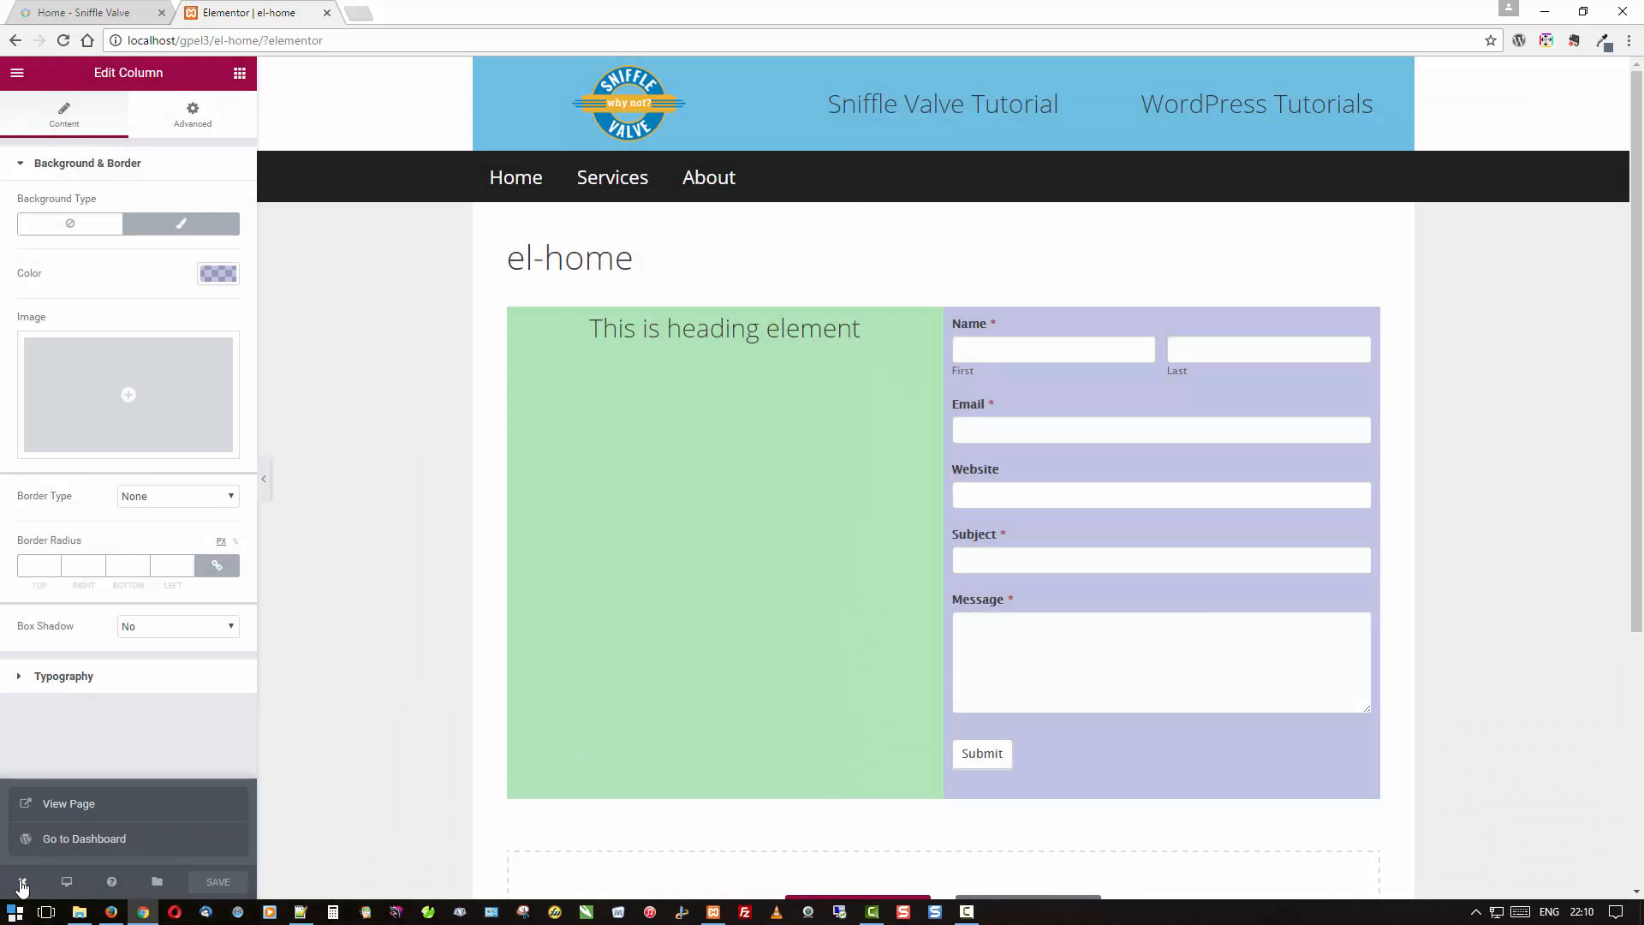
pyautogui.click(69, 840)
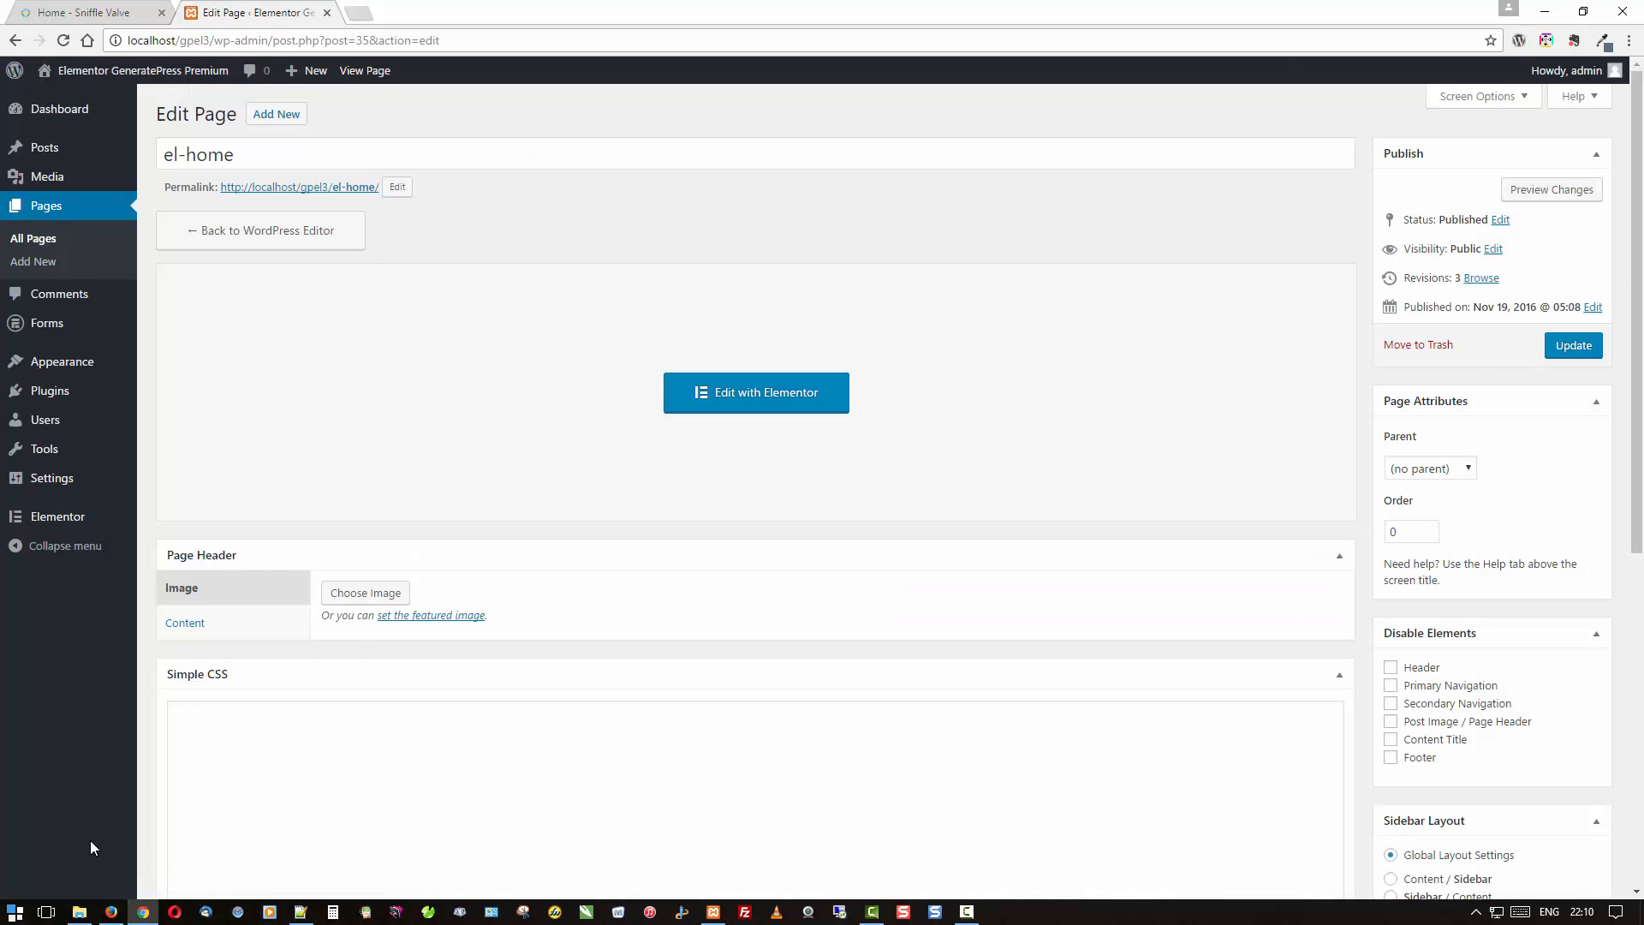
pyautogui.scroll(-1, 1492, 823)
pyautogui.click(1391, 654)
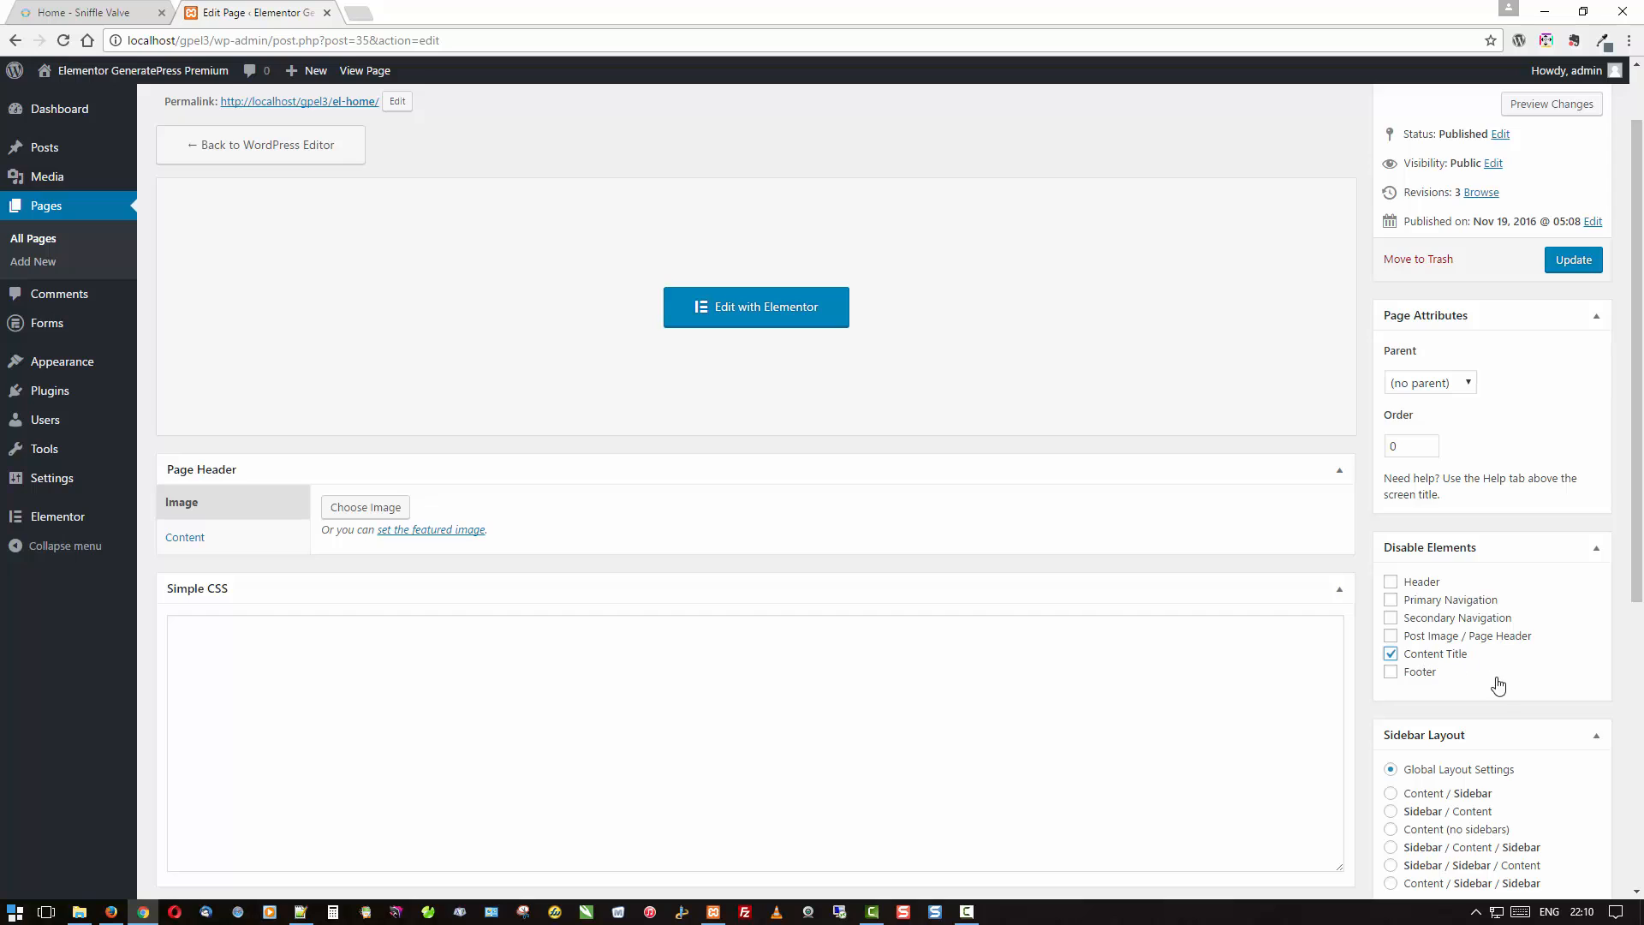
pyautogui.scroll(-3, 1499, 686)
pyautogui.scroll(1, 1453, 549)
pyautogui.scroll(4, 1447, 552)
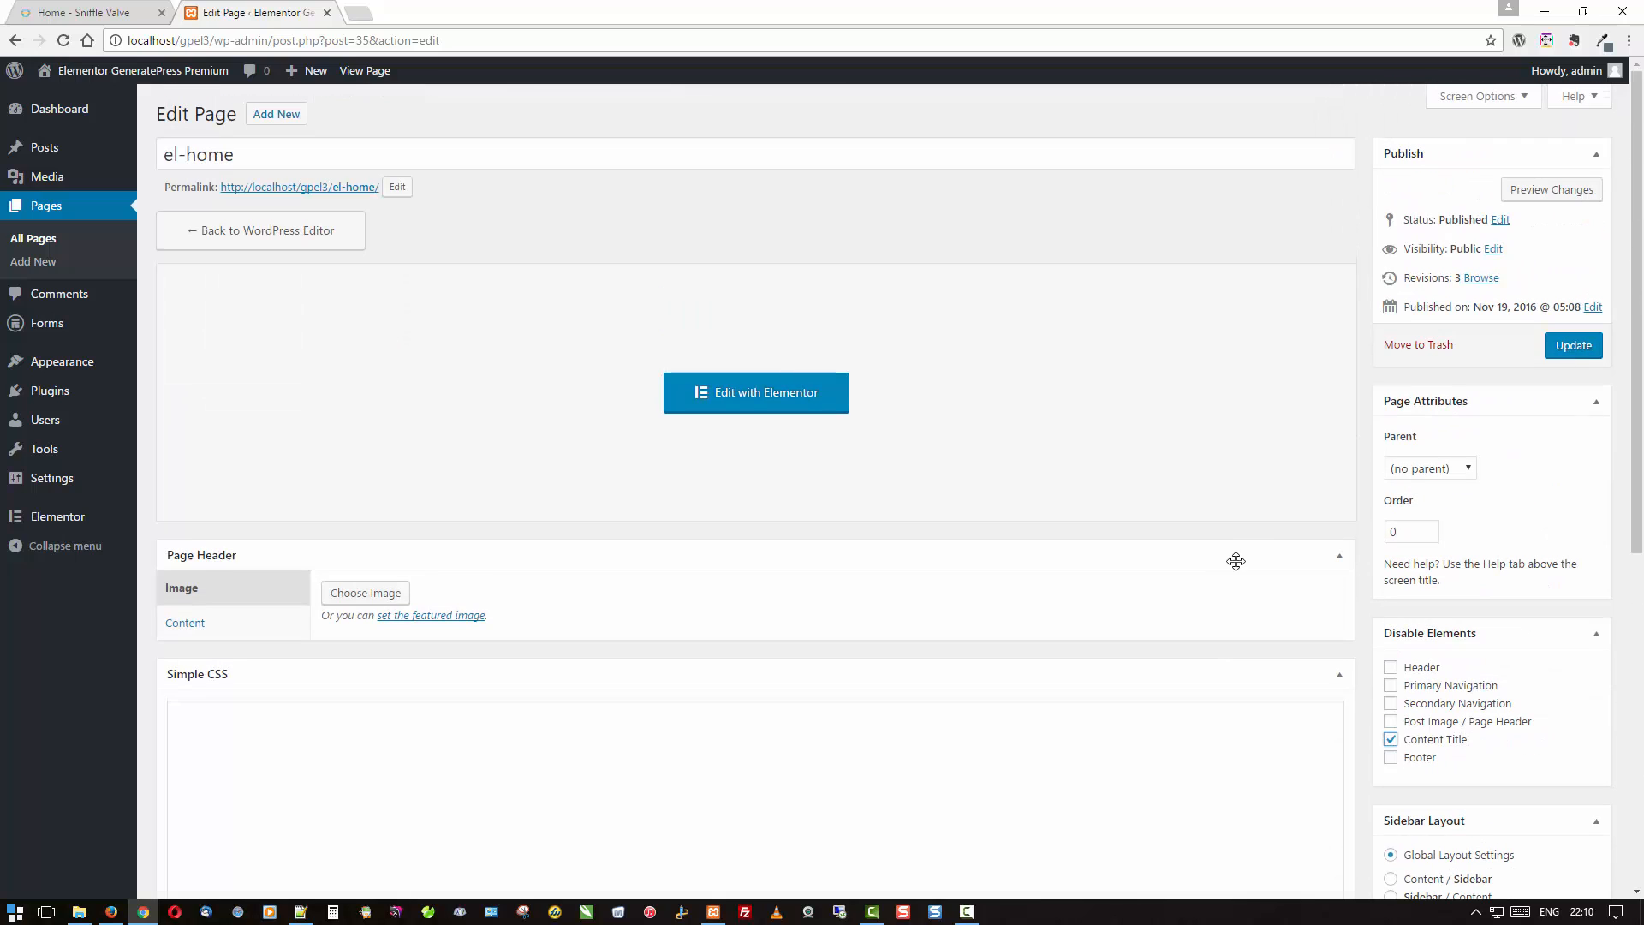
pyautogui.click(1585, 352)
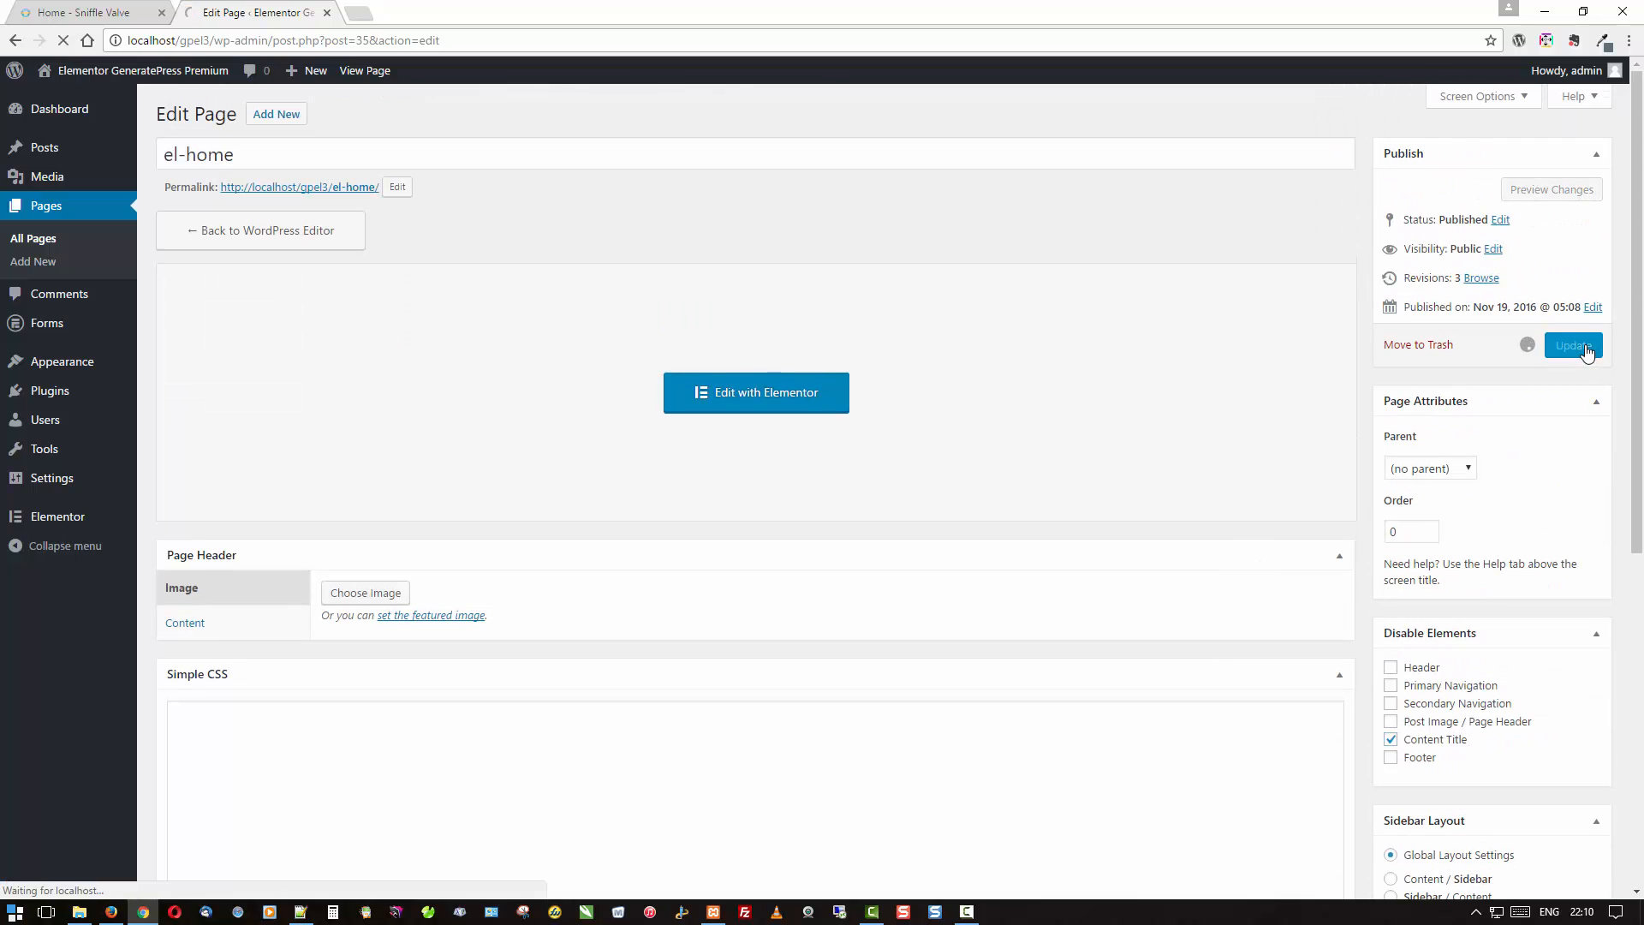
pyautogui.click(46, 208)
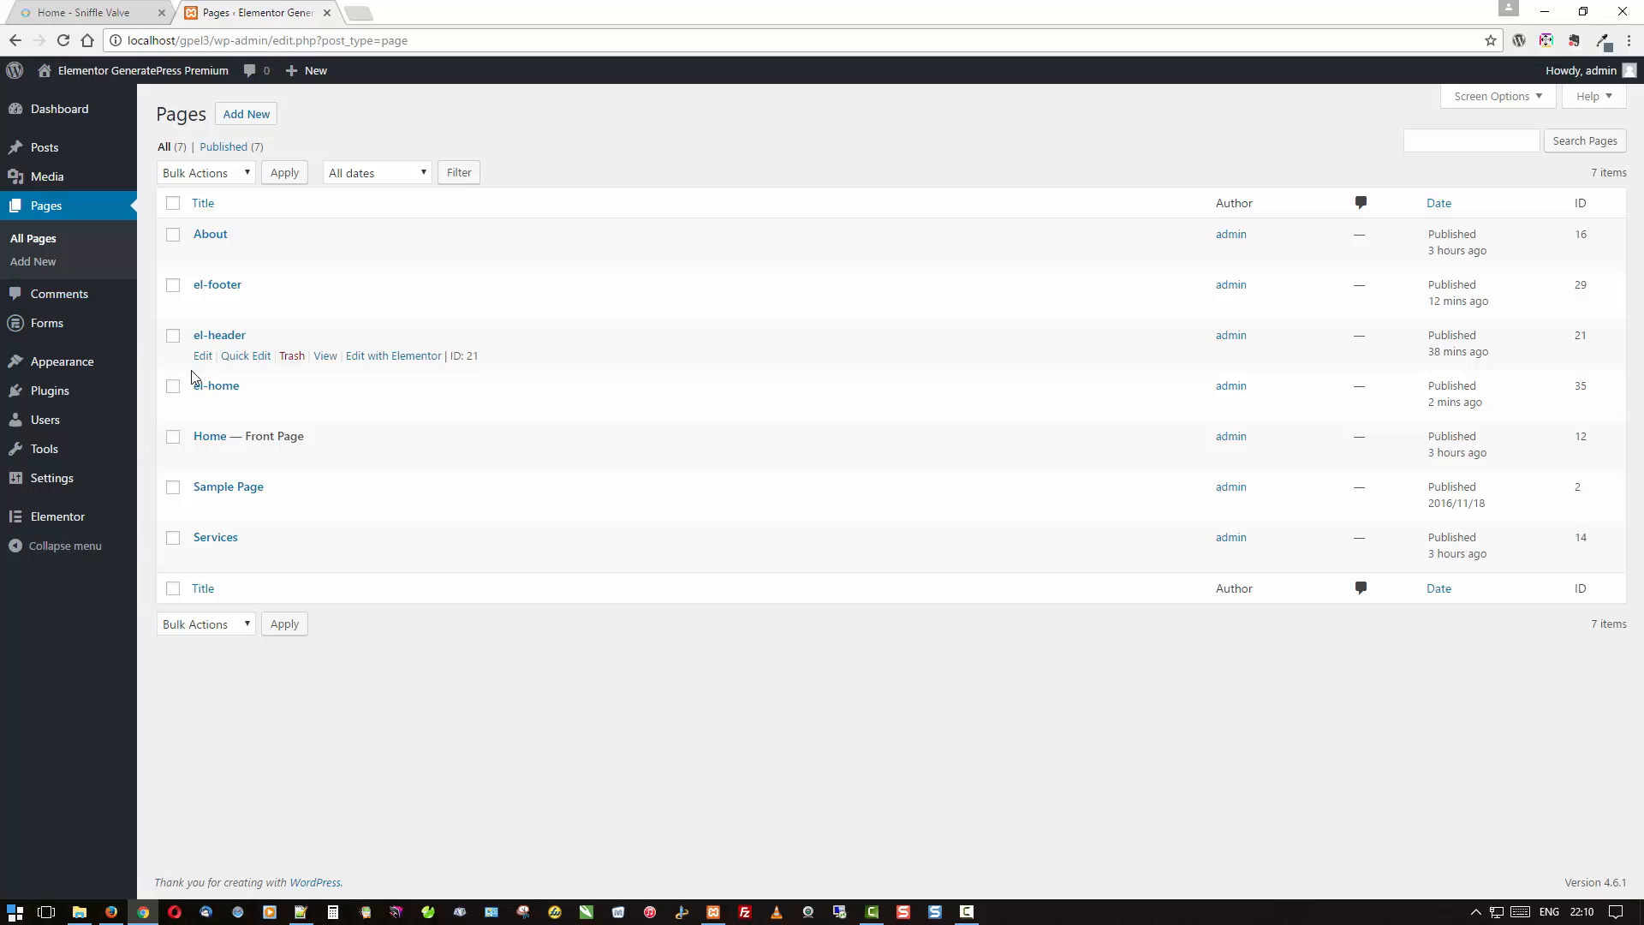
# Open the Home page for editing, set its page header content to [INSERT_ELEMENTOR id=35], and update the page.
pyautogui.click(210, 437)
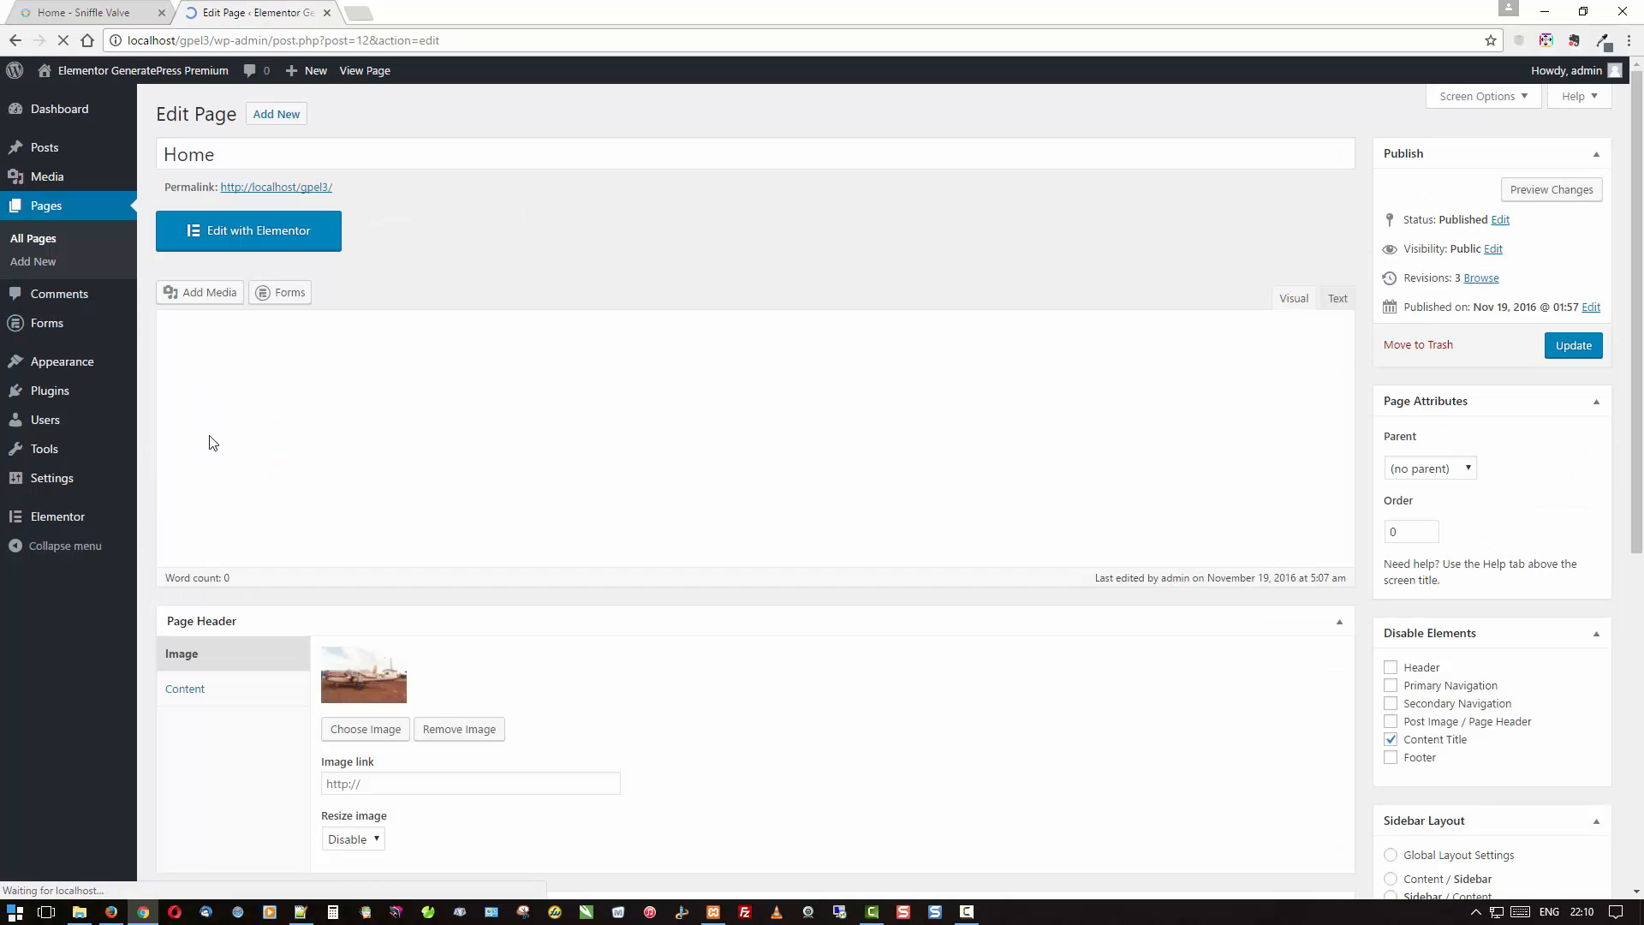
pyautogui.scroll(-1, 655, 545)
pyautogui.click(746, 693)
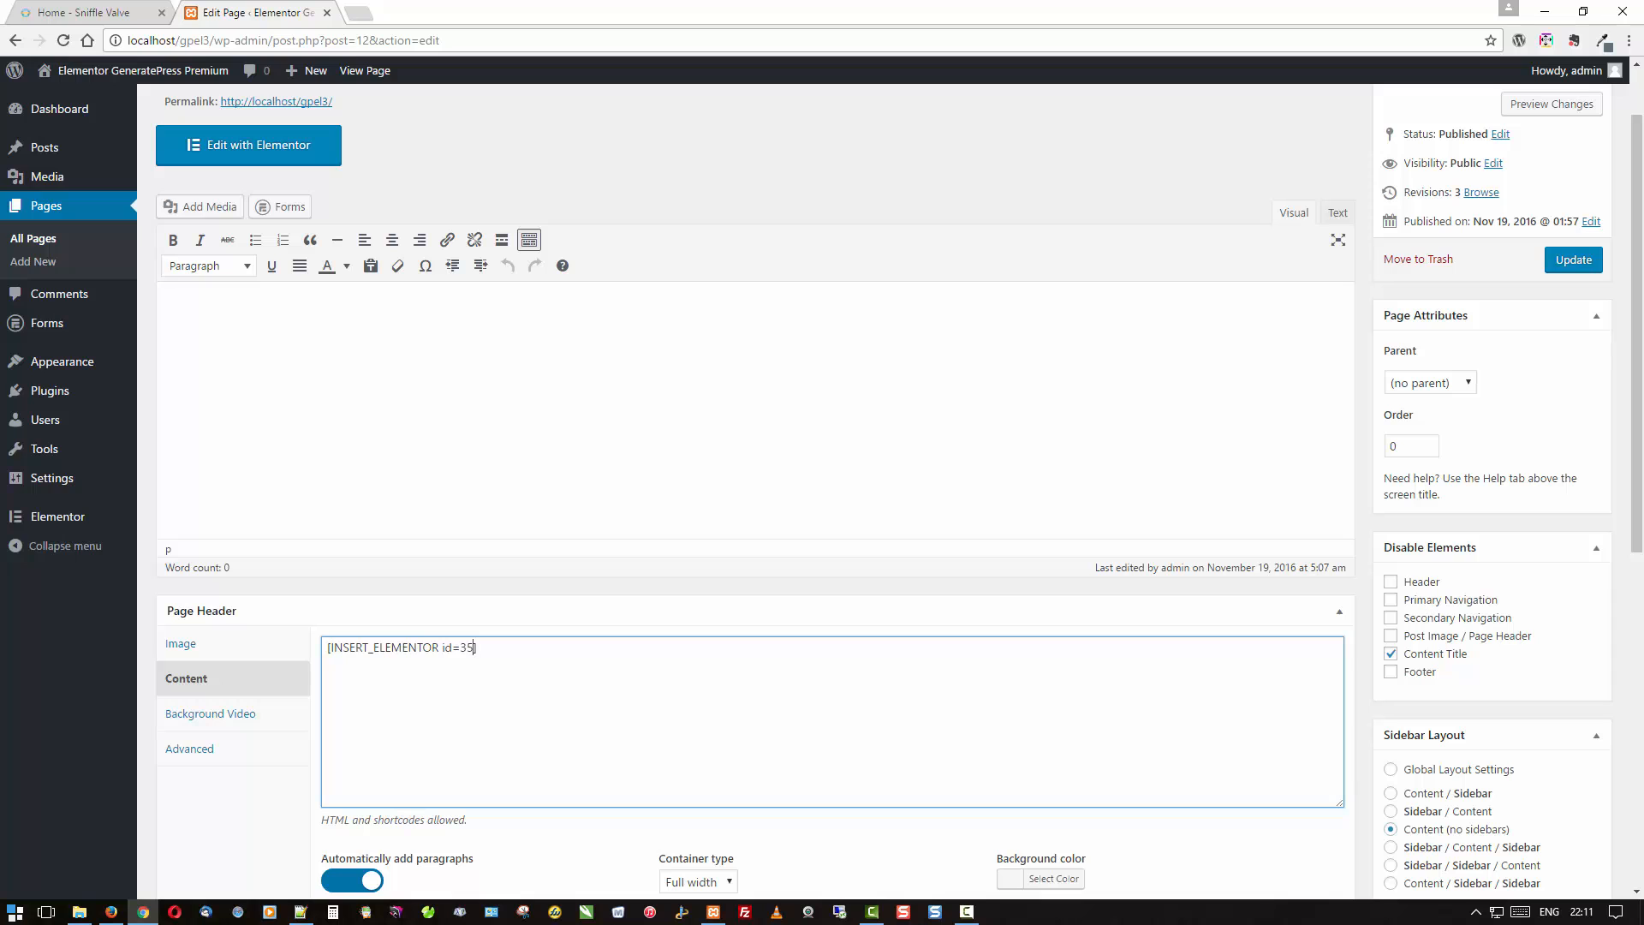
pyautogui.click(1576, 272)
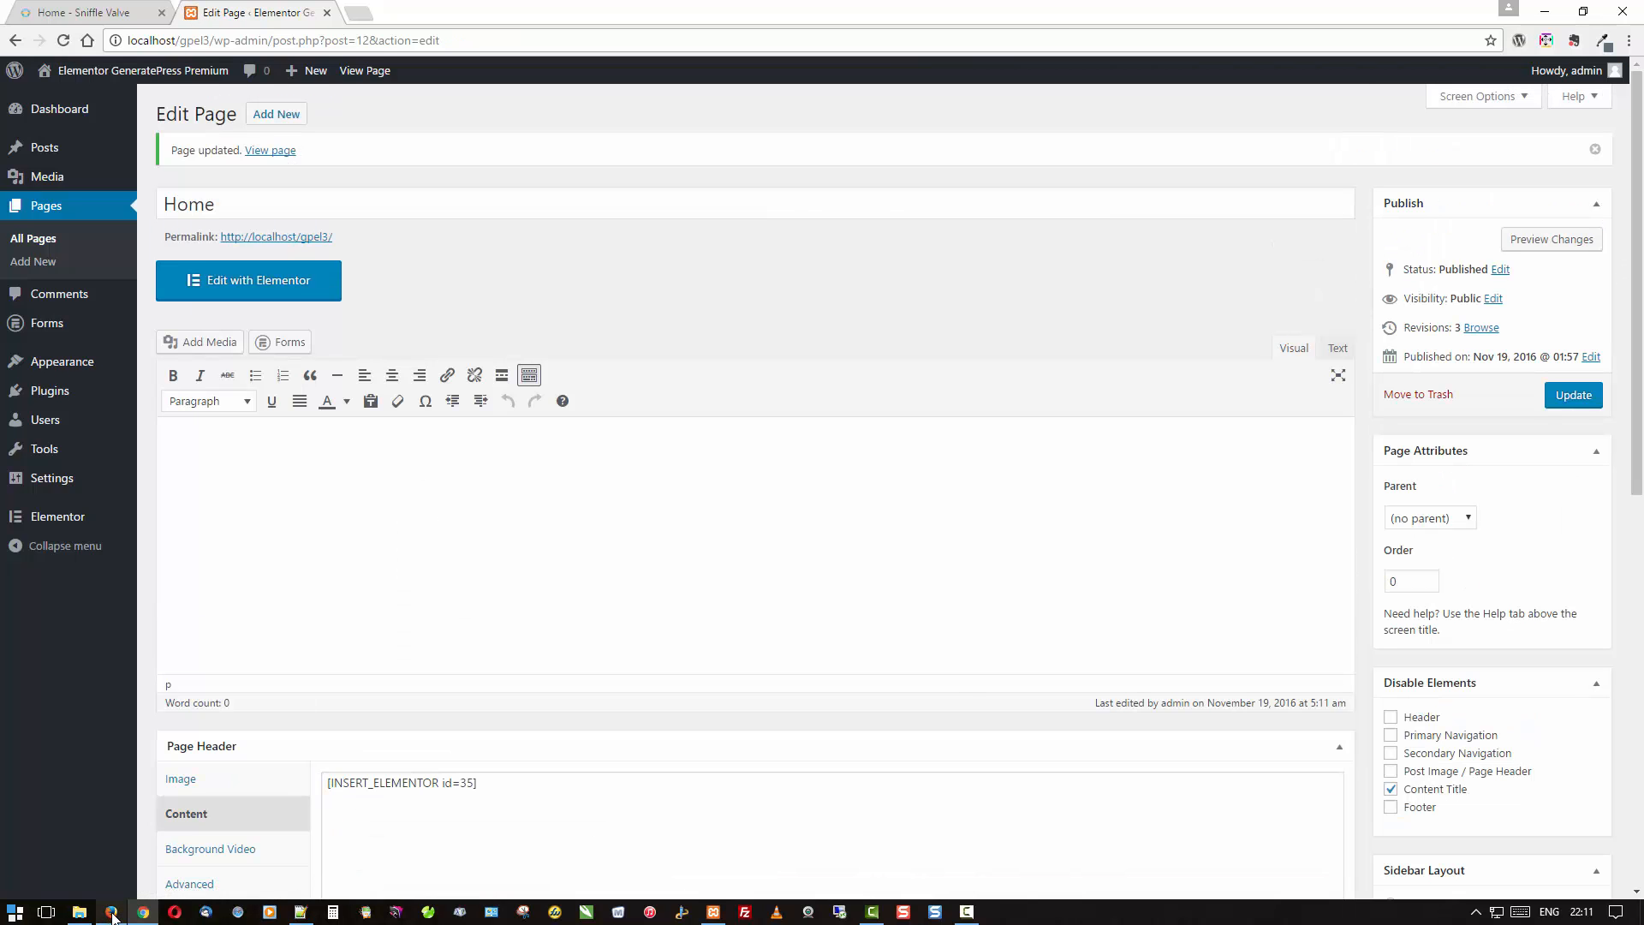
# Switch to Firefox, reload the site's home page, and examine the page header layout, contact form, navigation and footer.
pyautogui.click(112, 913)
pyautogui.rightClick(278, 624)
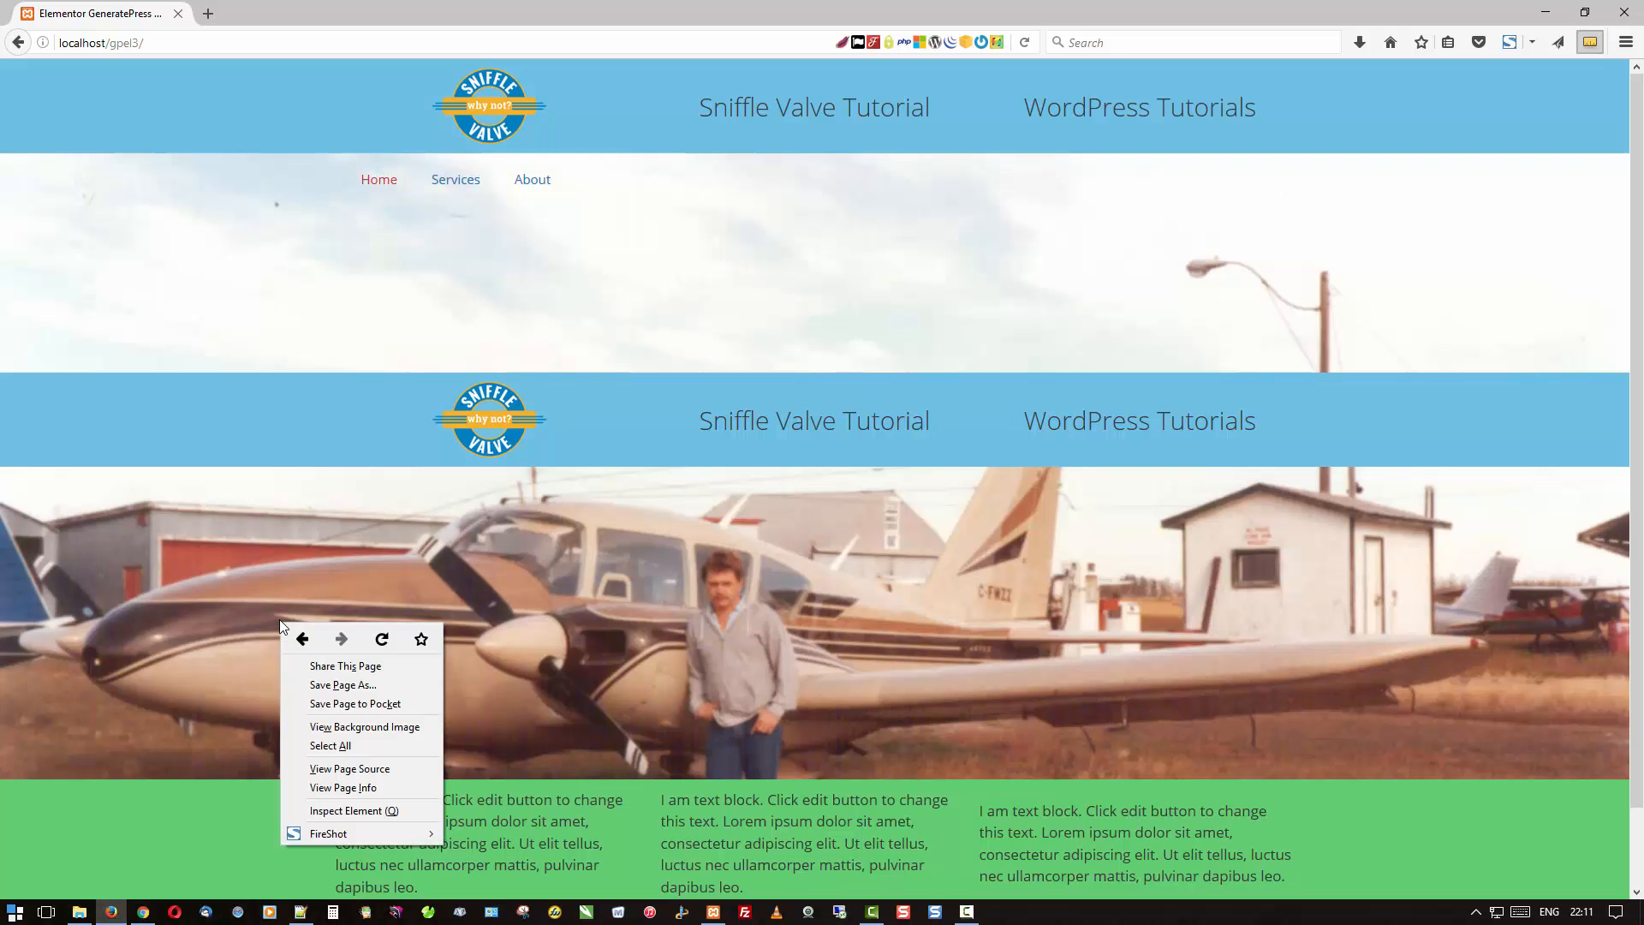
pyautogui.click(377, 639)
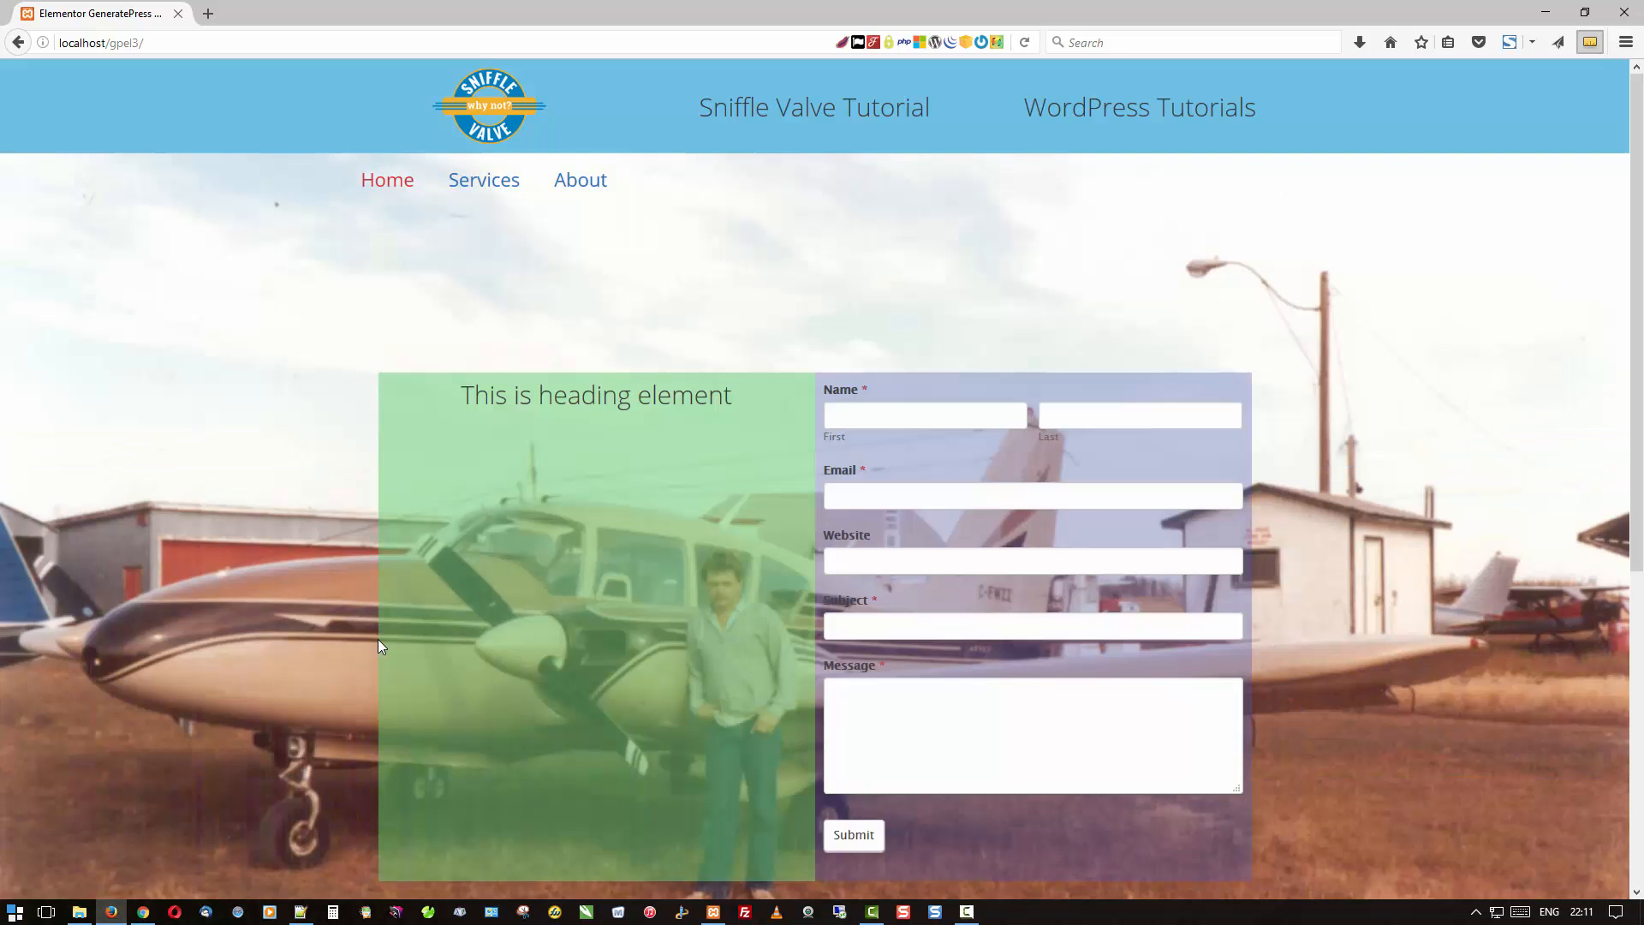
pyautogui.scroll(-2, 245, 470)
pyautogui.scroll(-5, 245, 472)
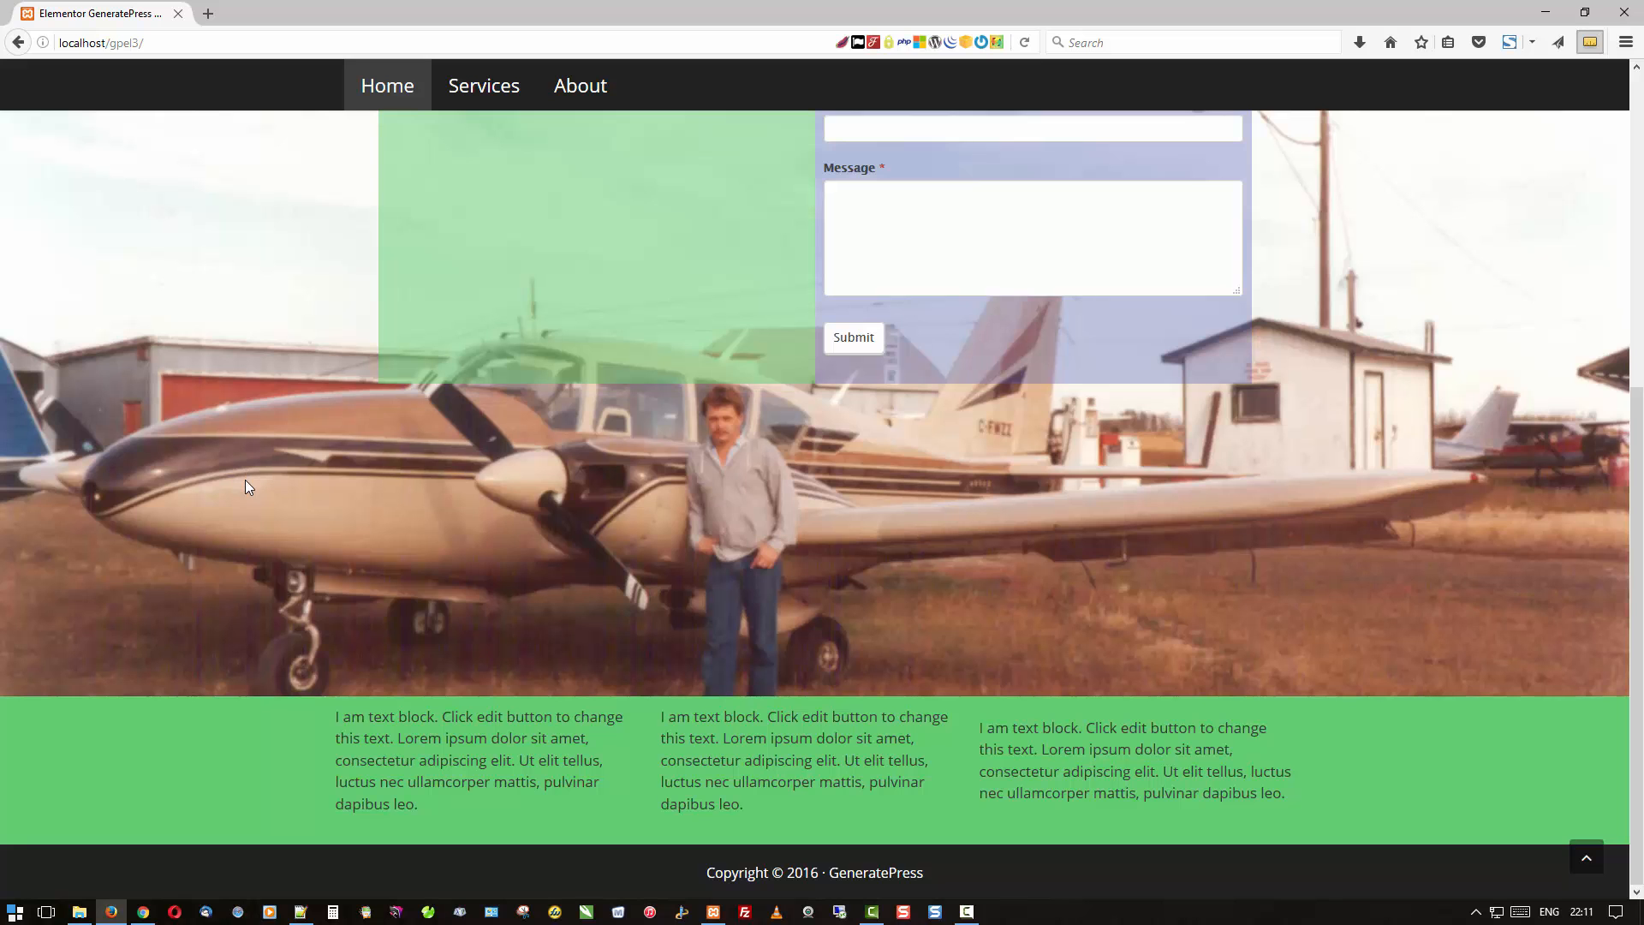
pyautogui.scroll(6, 245, 479)
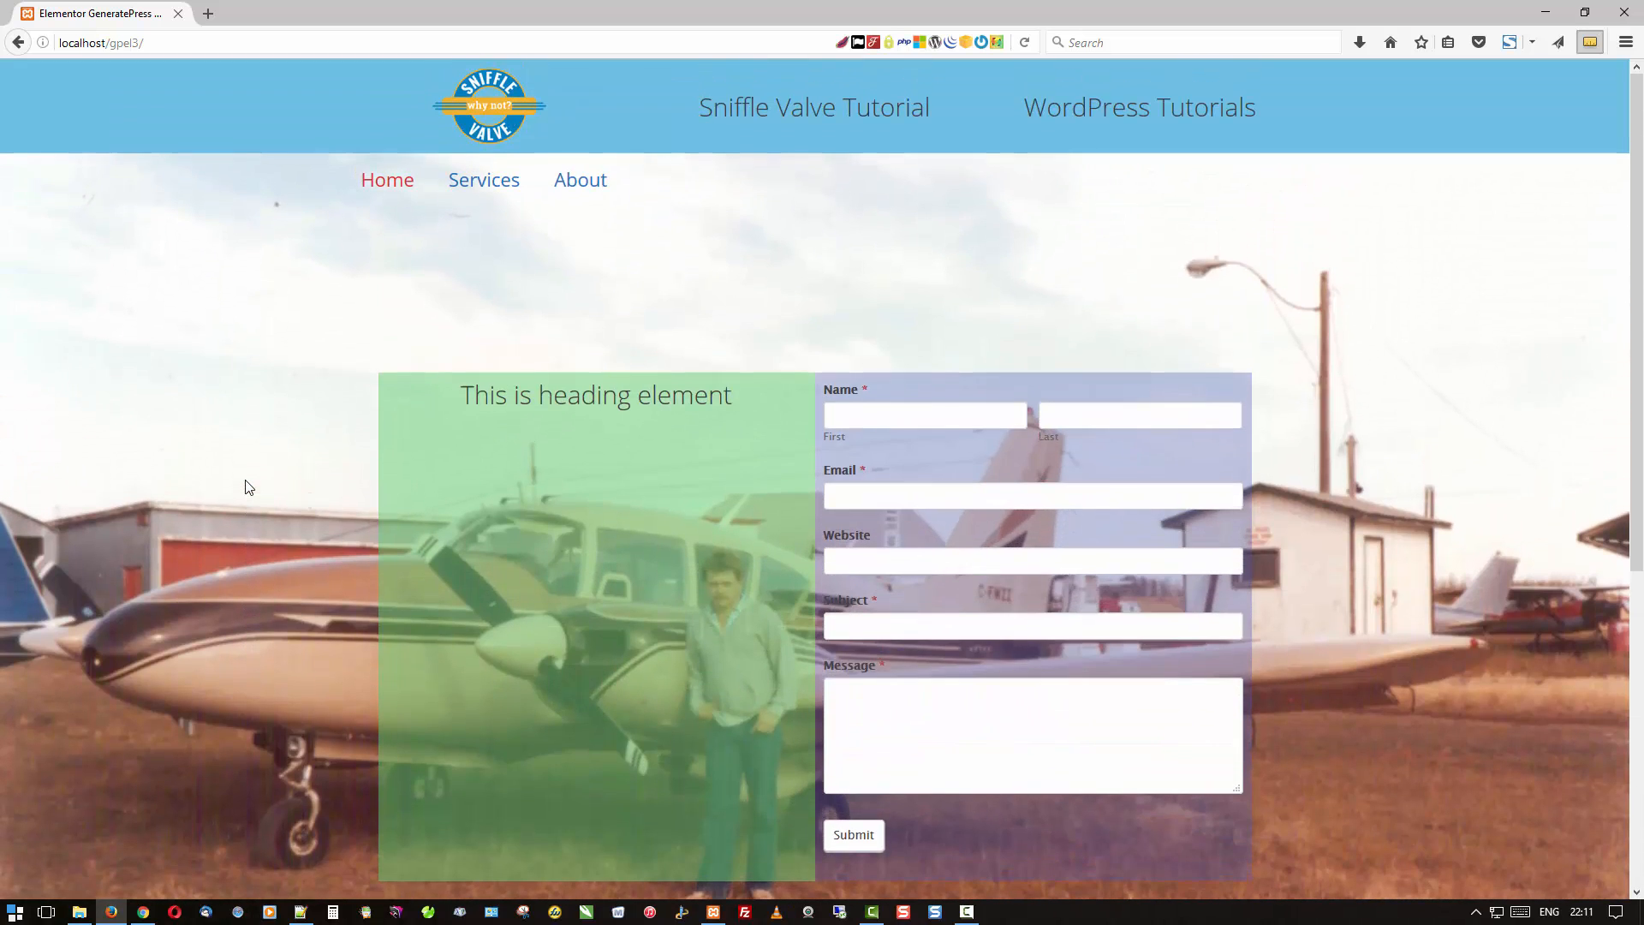
pyautogui.scroll(-6, 248, 486)
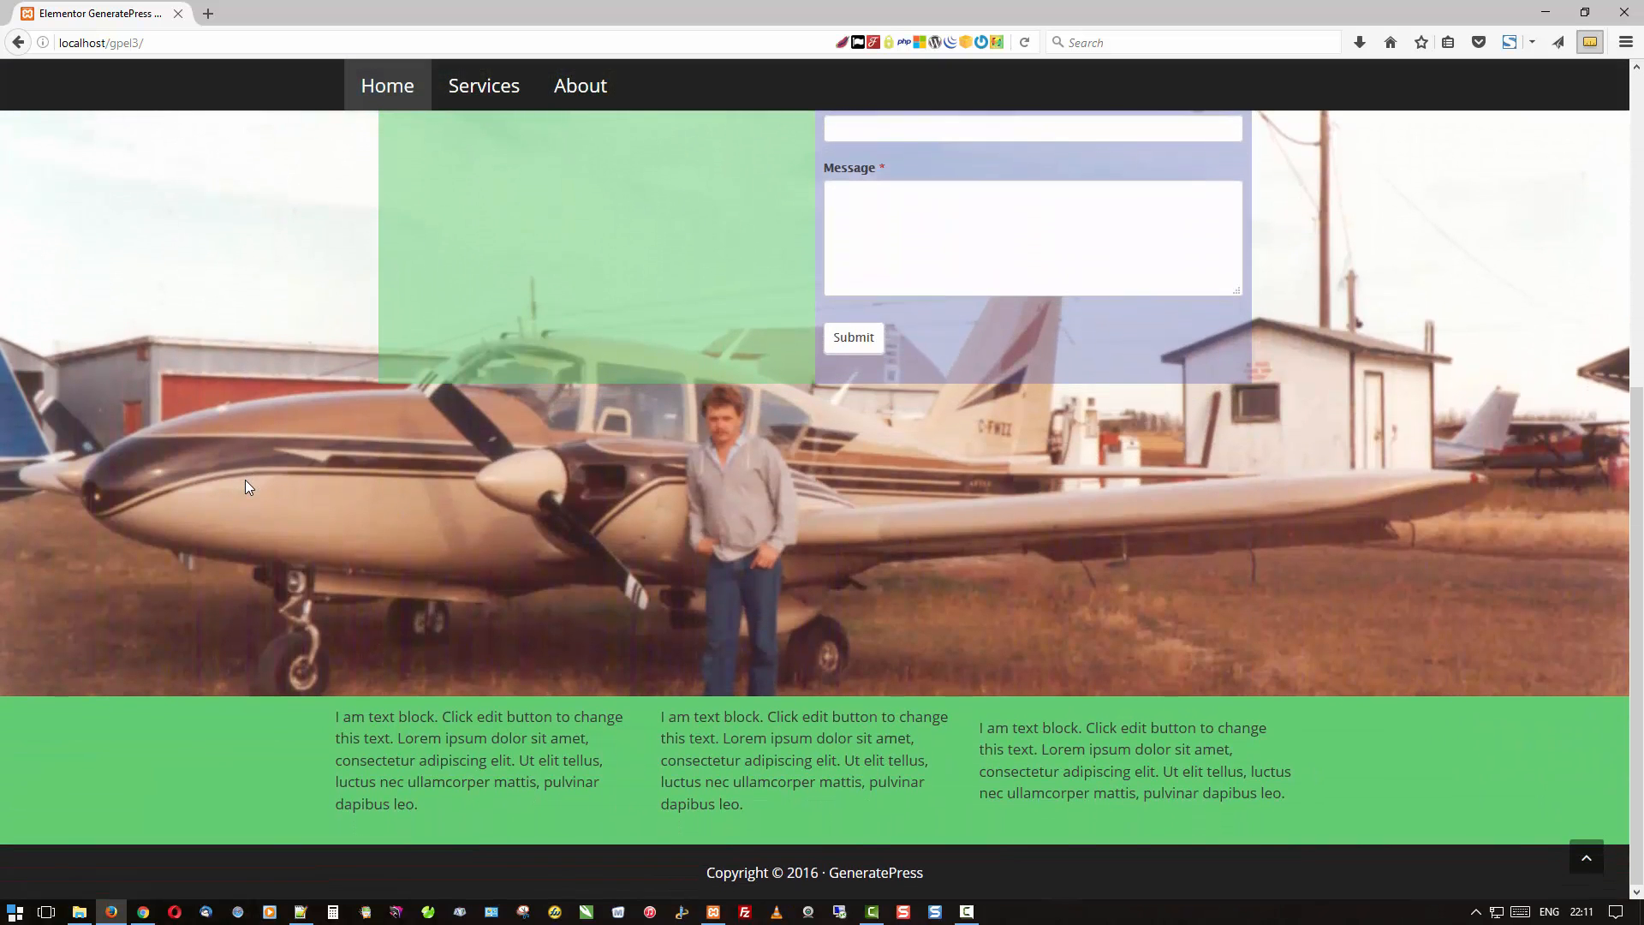
pyautogui.scroll(4, 245, 486)
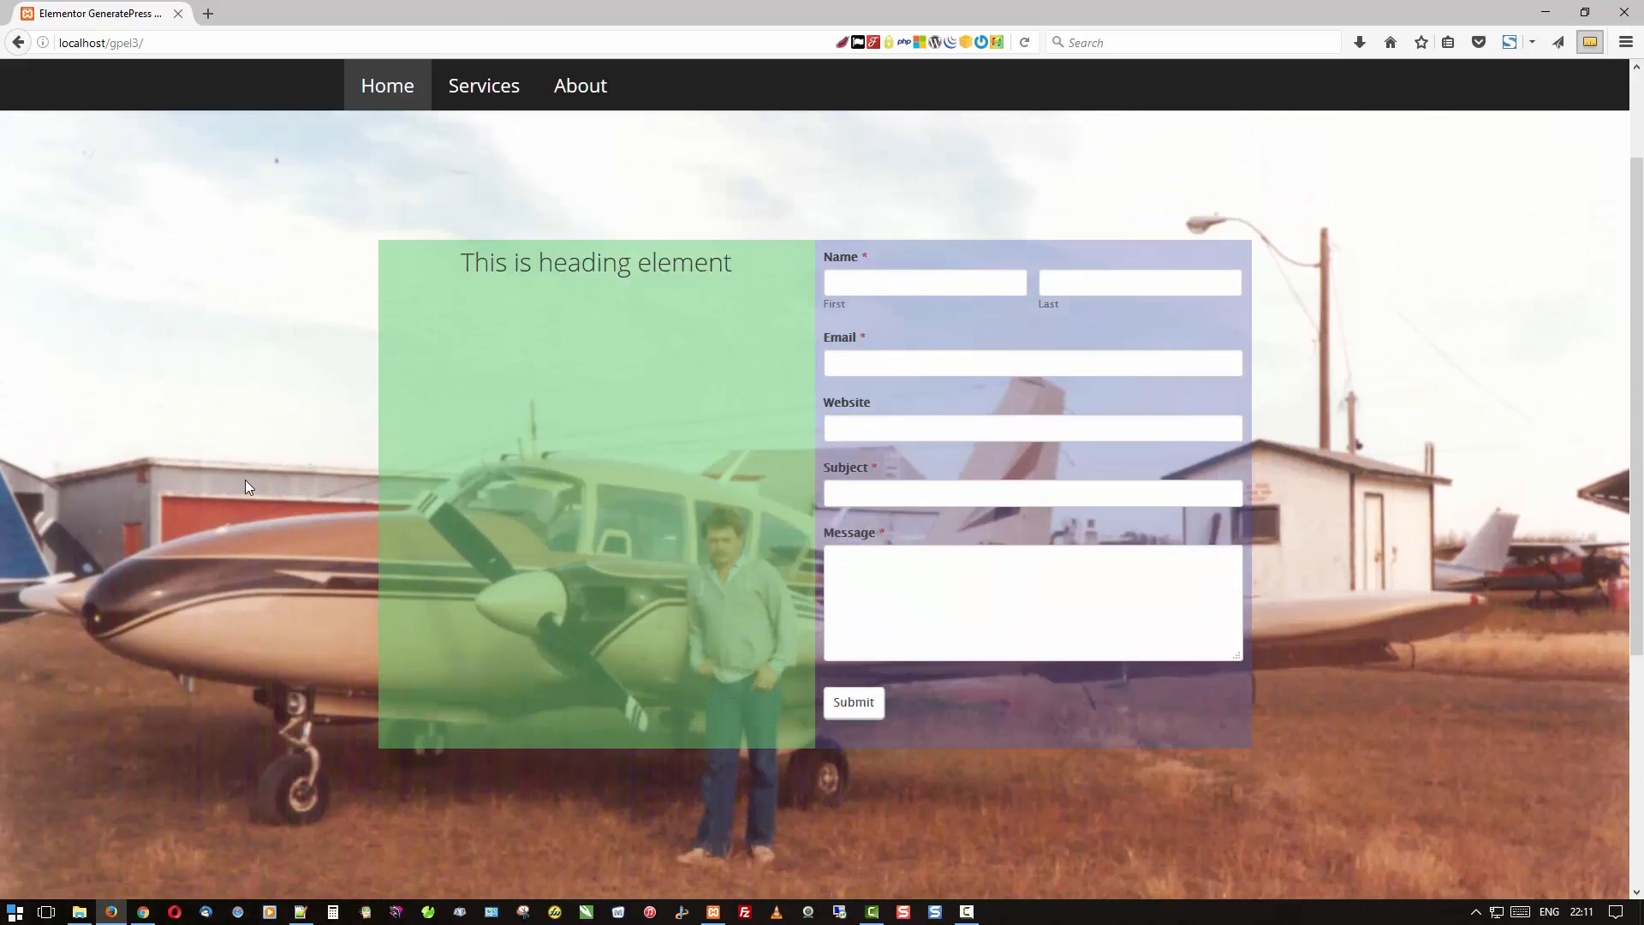
pyautogui.scroll(2, 246, 487)
pyautogui.scroll(-1, 191, 528)
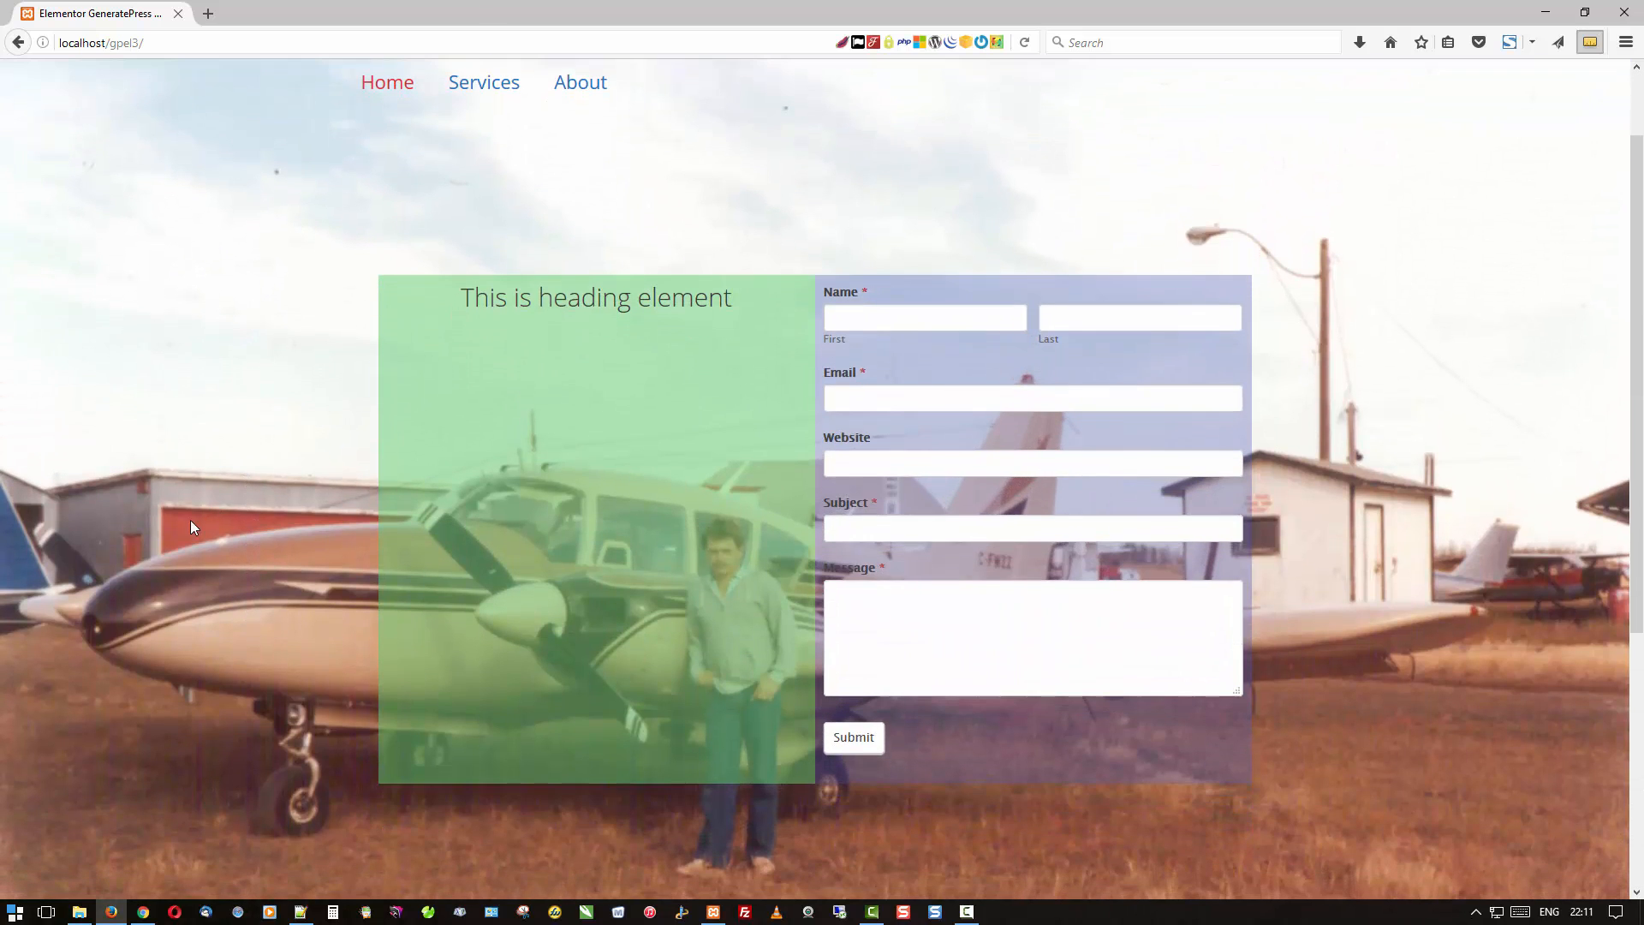
# Back in Chrome, open the Customizer's primary navigation layout settings and choose the sv-logo-90h image as the navigation logo.
pyautogui.click(143, 911)
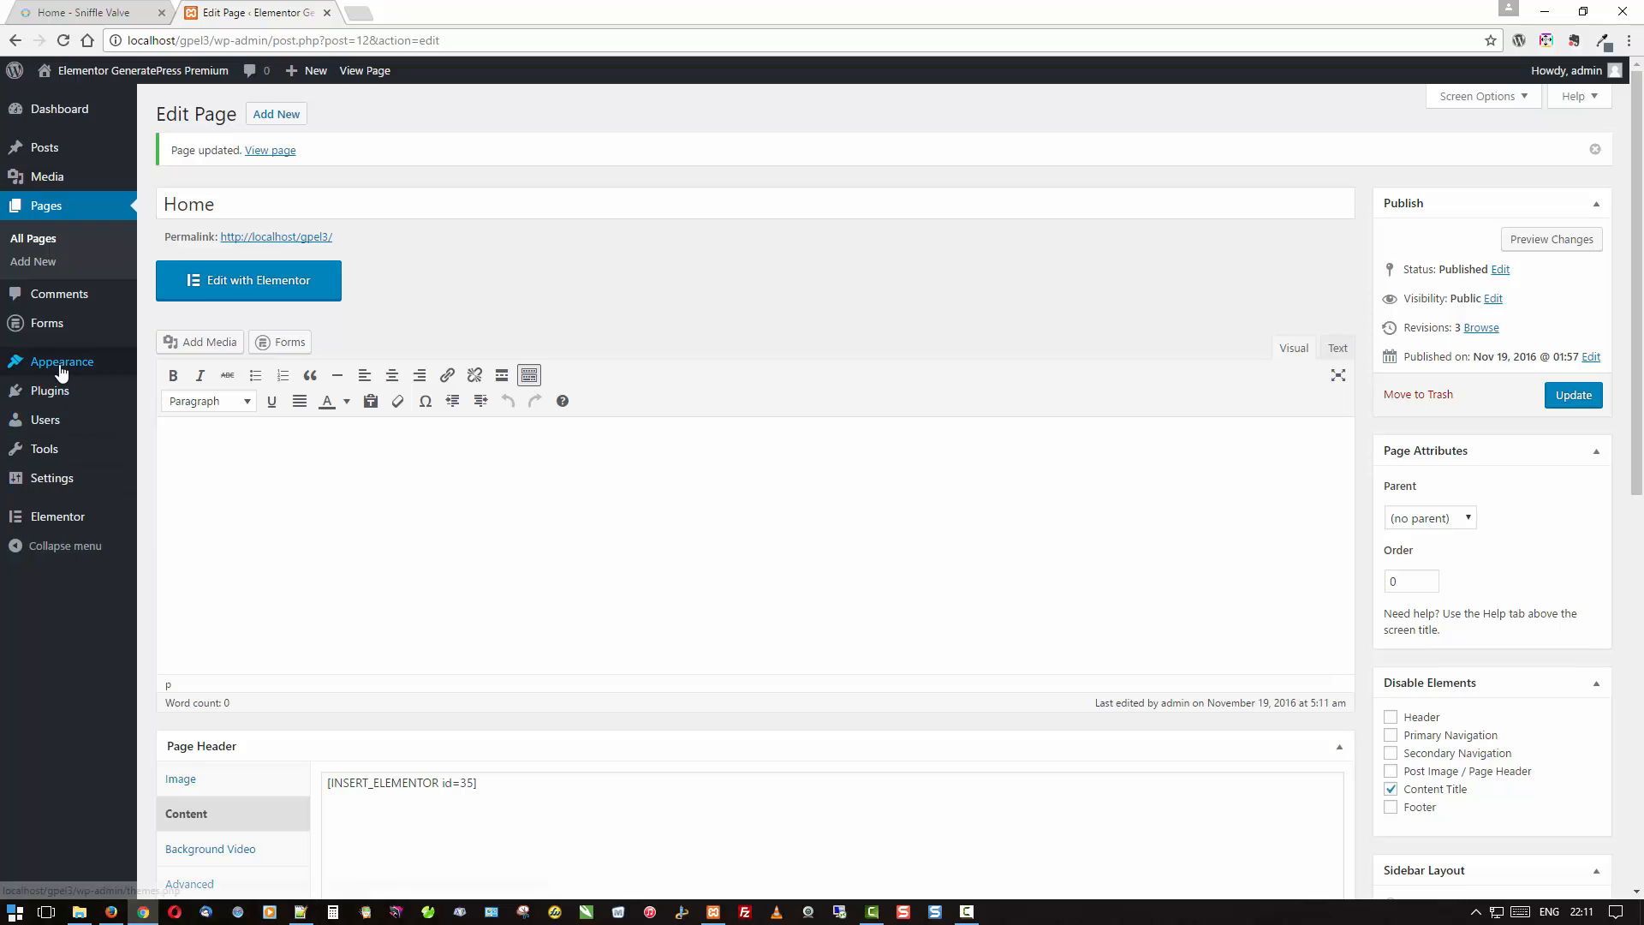
pyautogui.moveTo(120, 364)
pyautogui.click(181, 387)
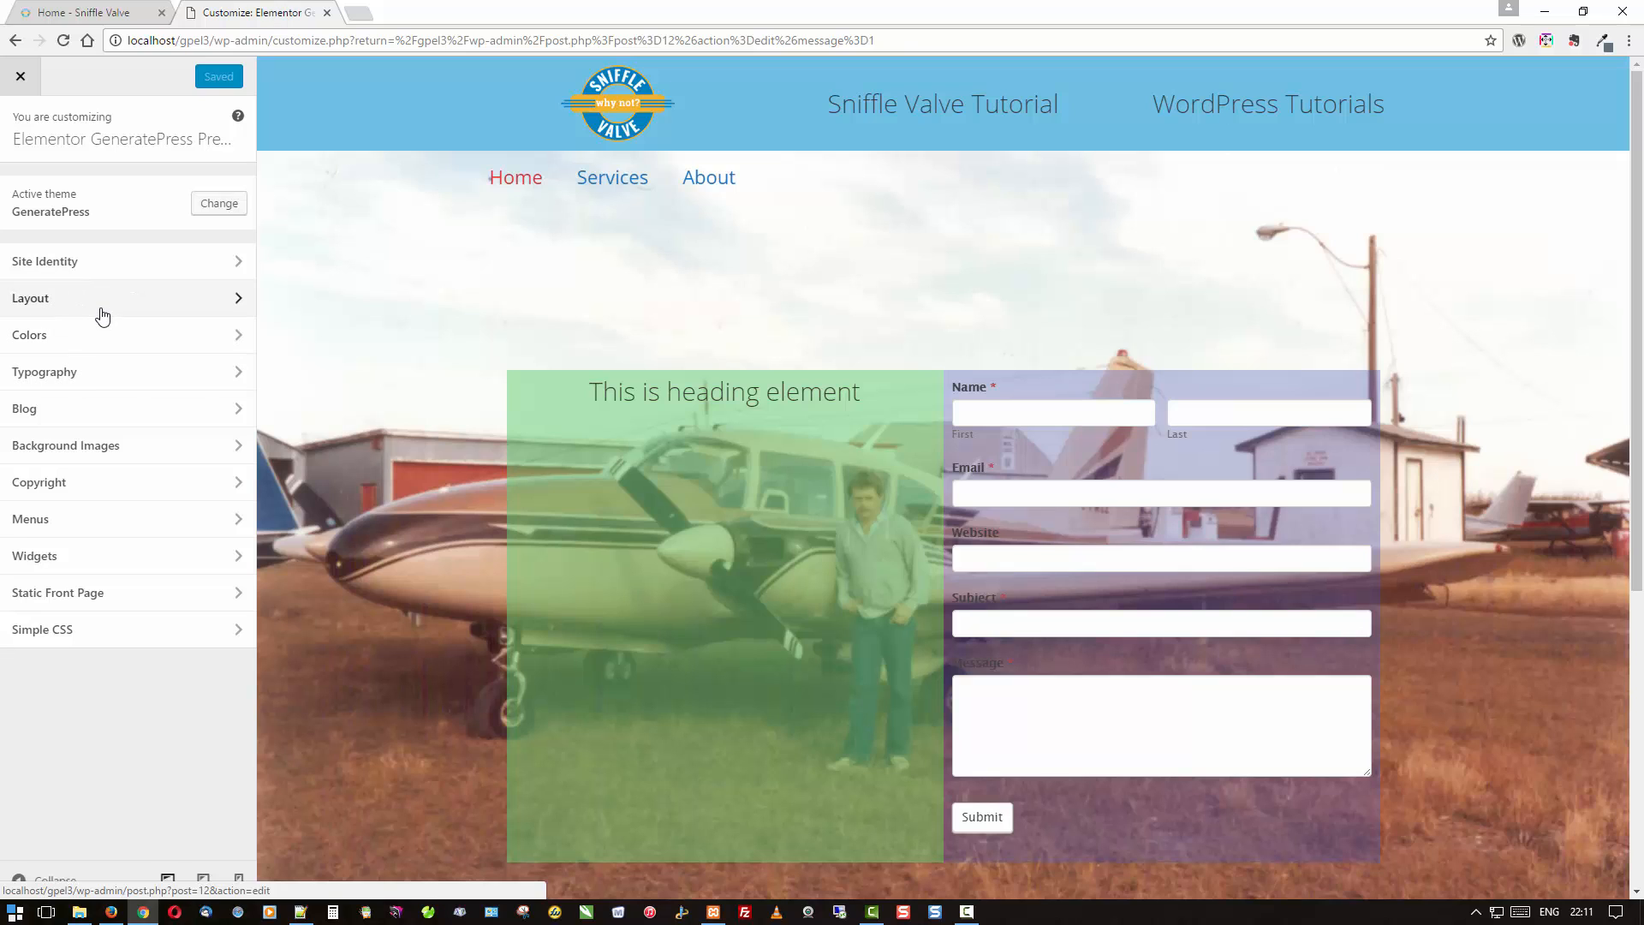
pyautogui.click(102, 316)
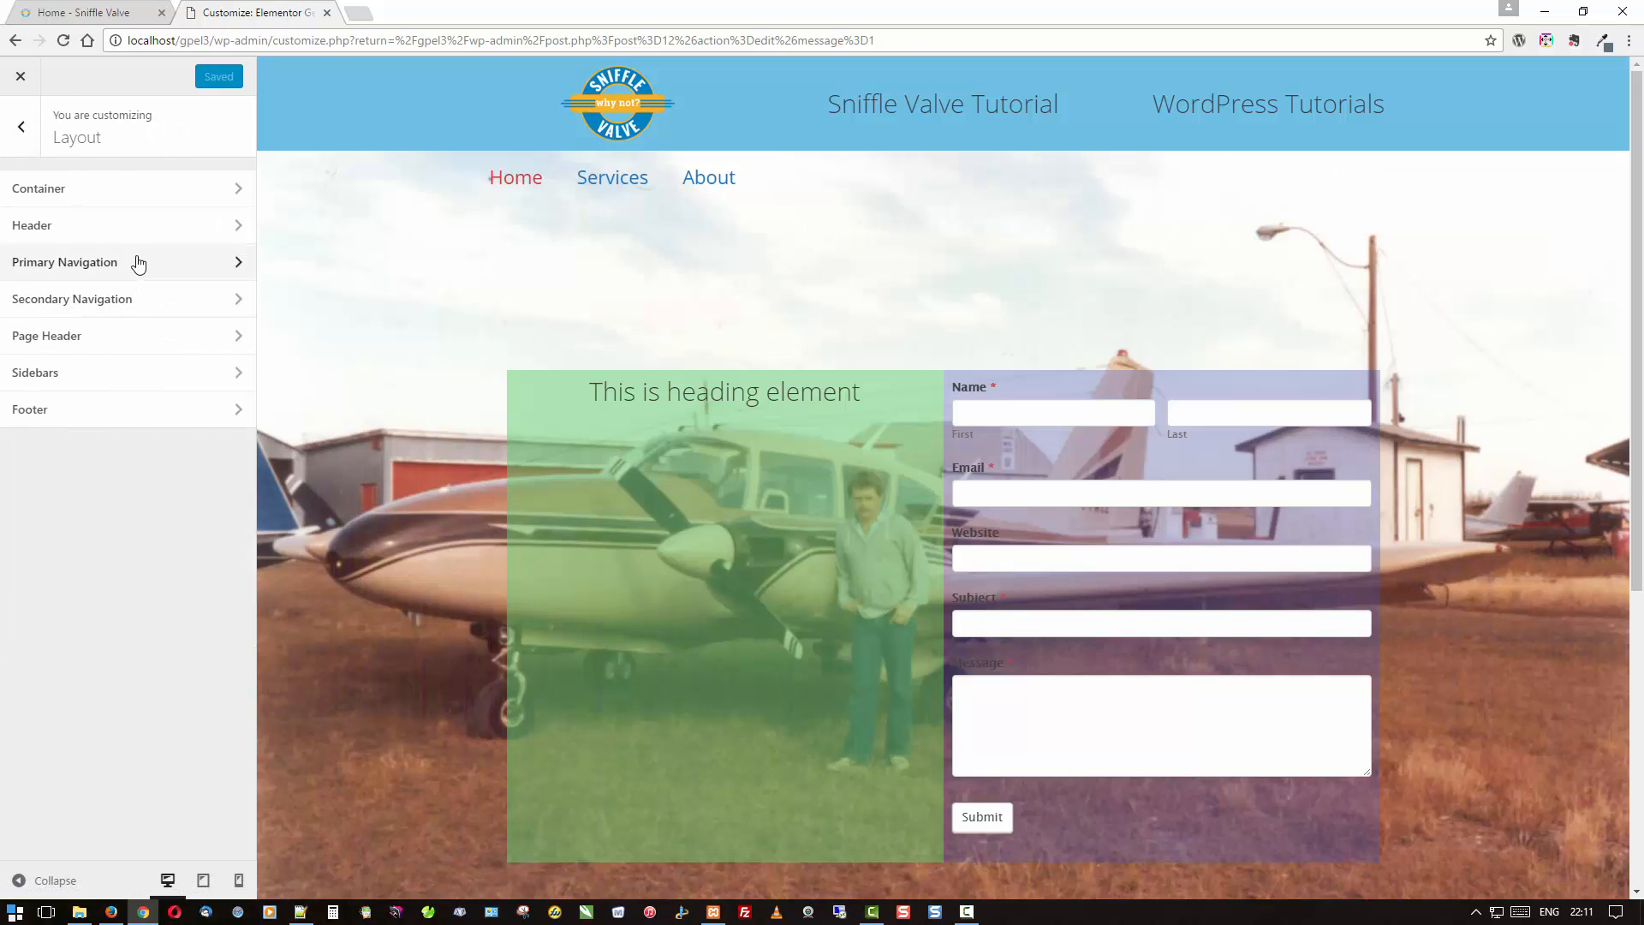
pyautogui.click(138, 264)
pyautogui.scroll(-2, 144, 308)
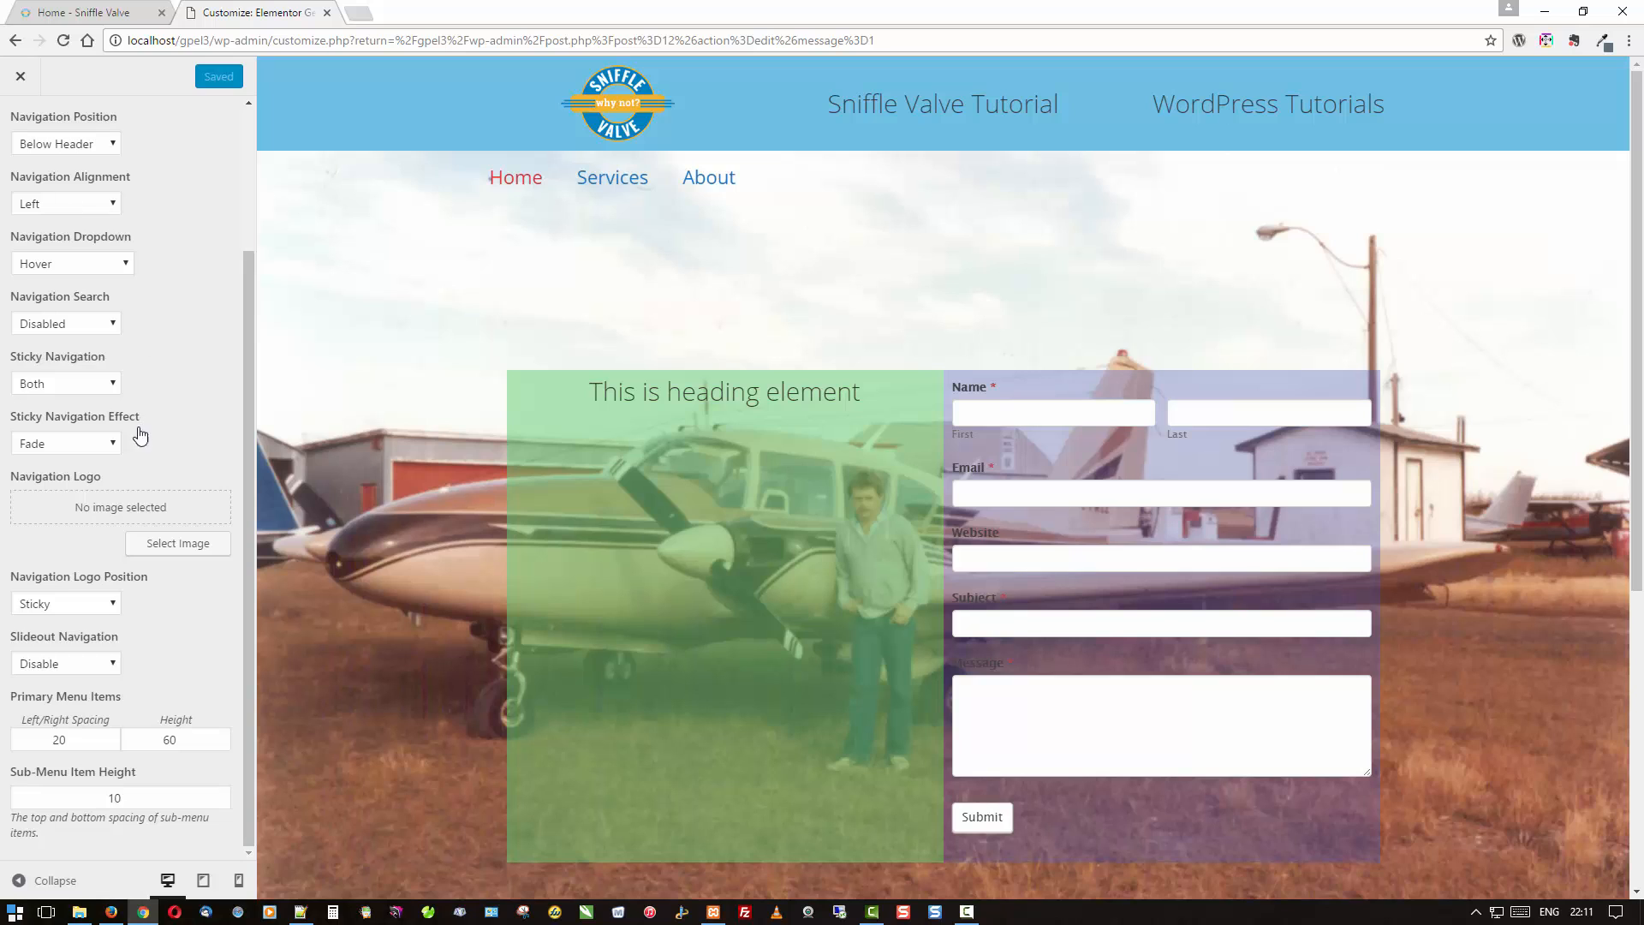
pyautogui.click(161, 553)
pyautogui.click(198, 319)
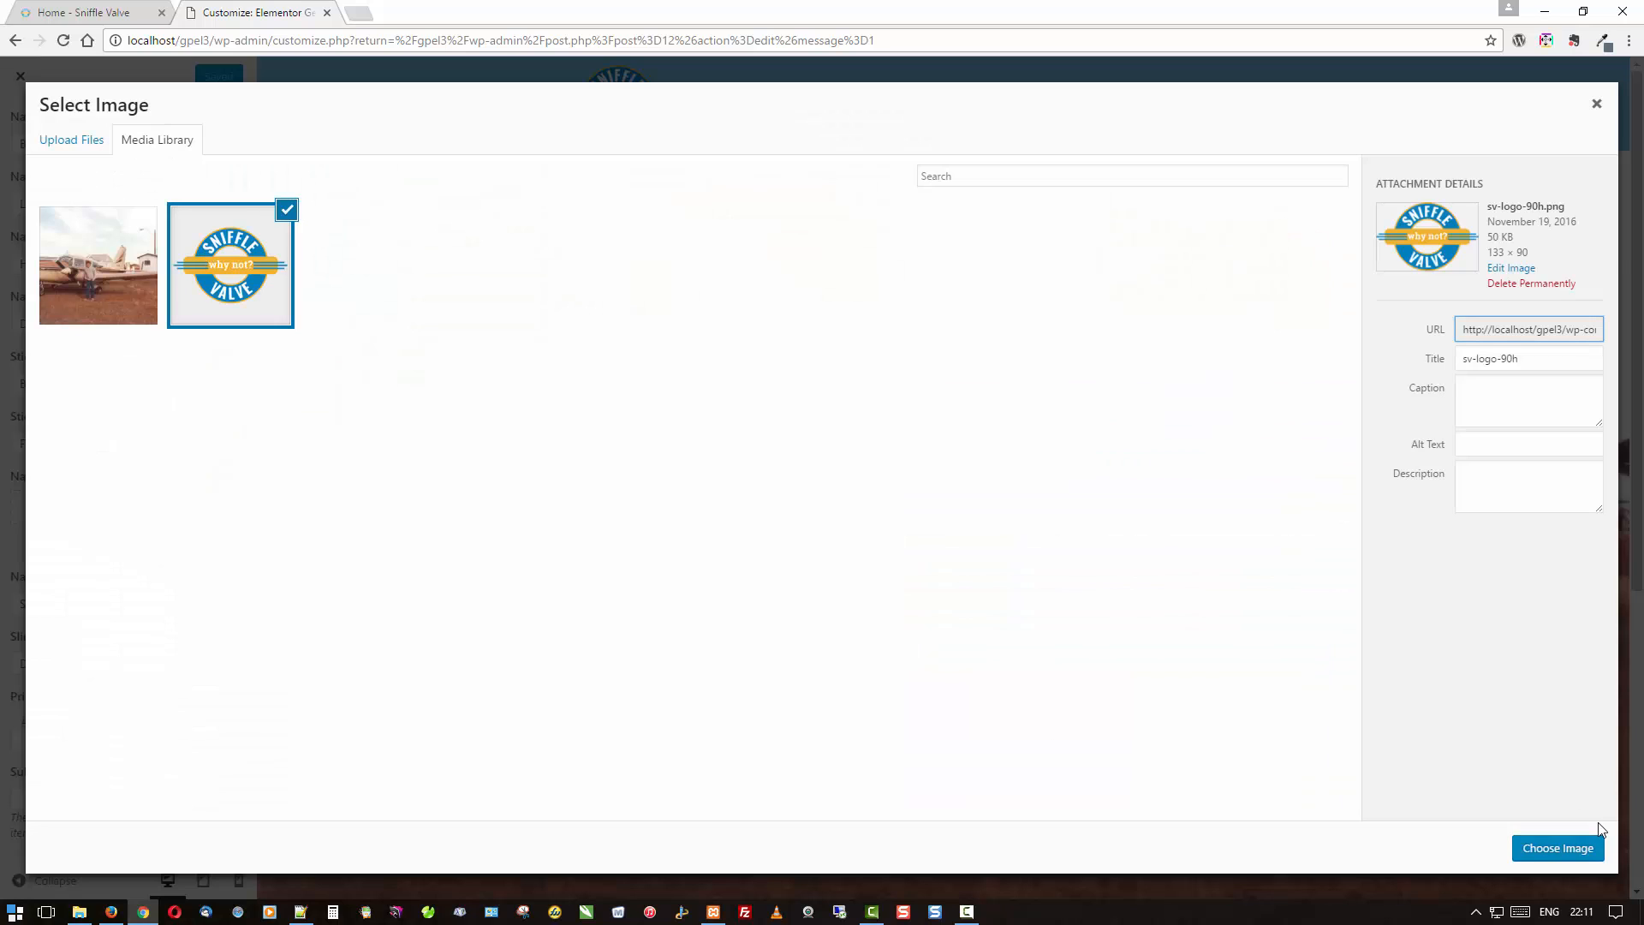
pyautogui.click(1578, 849)
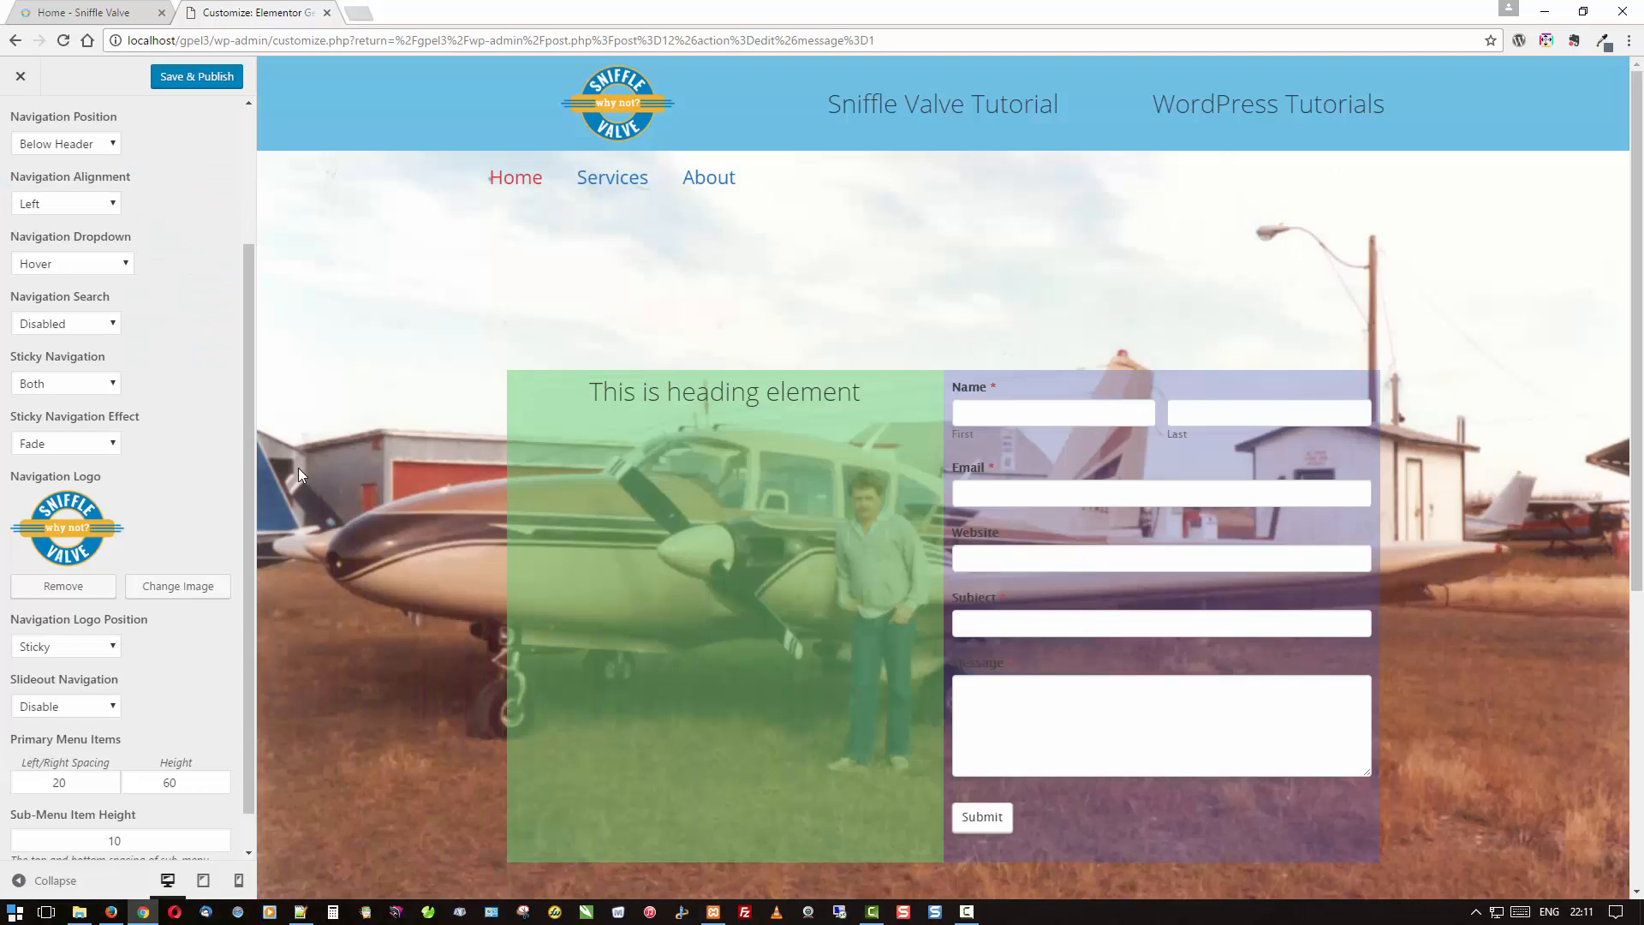
# Check the sticky navigation logo in the Customizer preview, and save and publish the change.
pyautogui.scroll(-5, 365, 423)
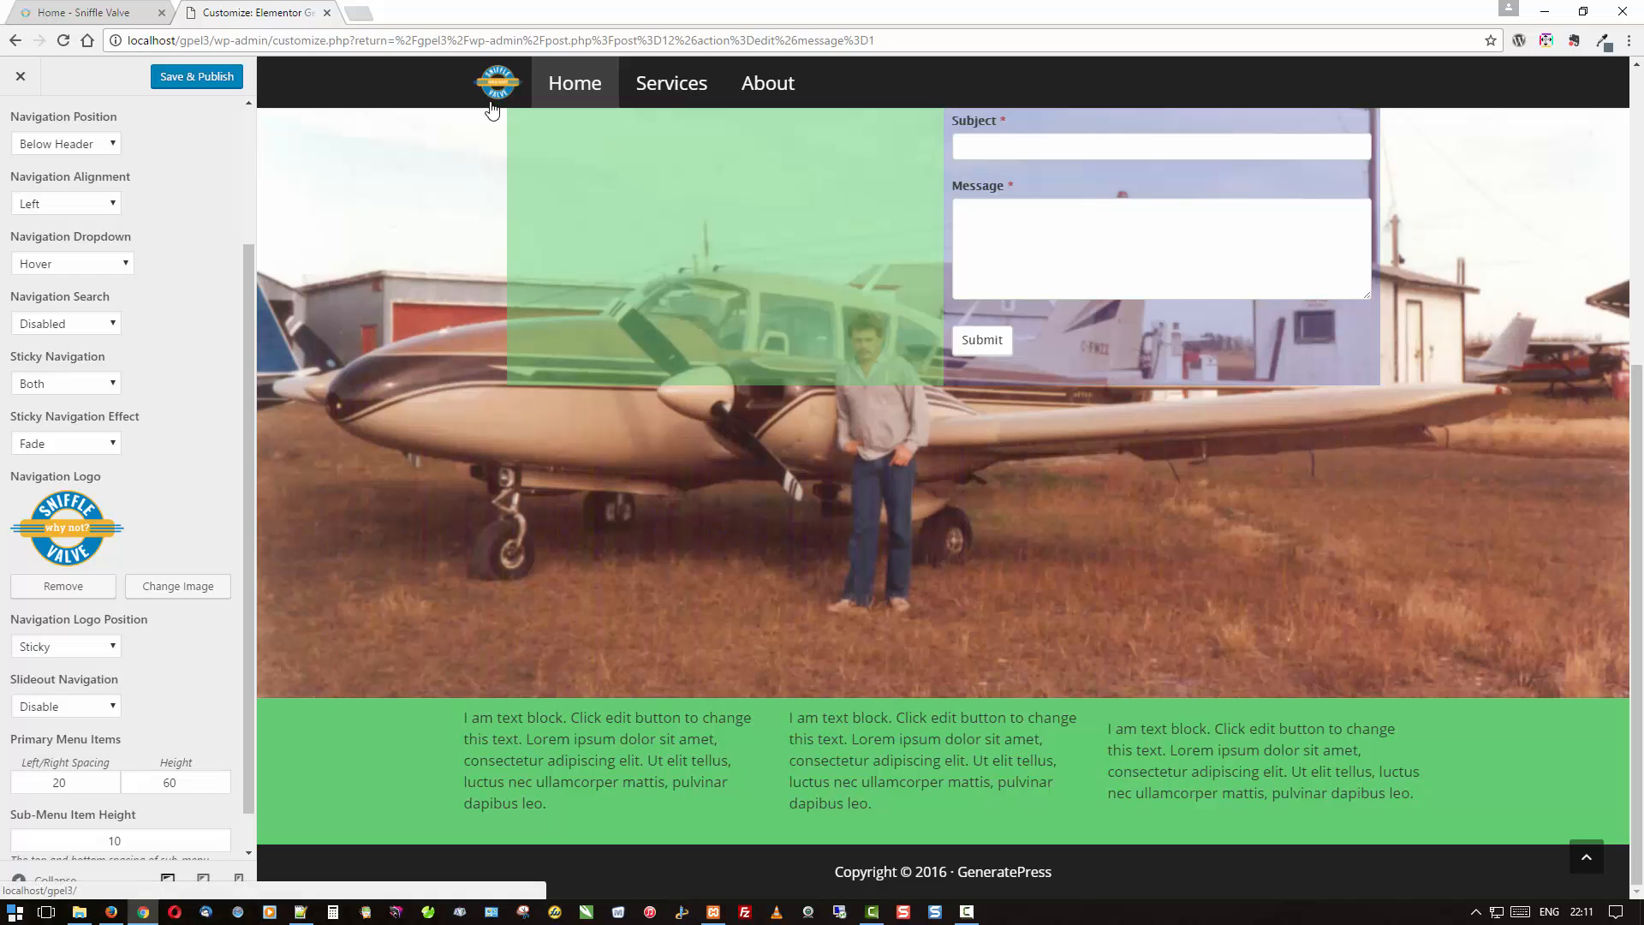
pyautogui.scroll(5, 383, 325)
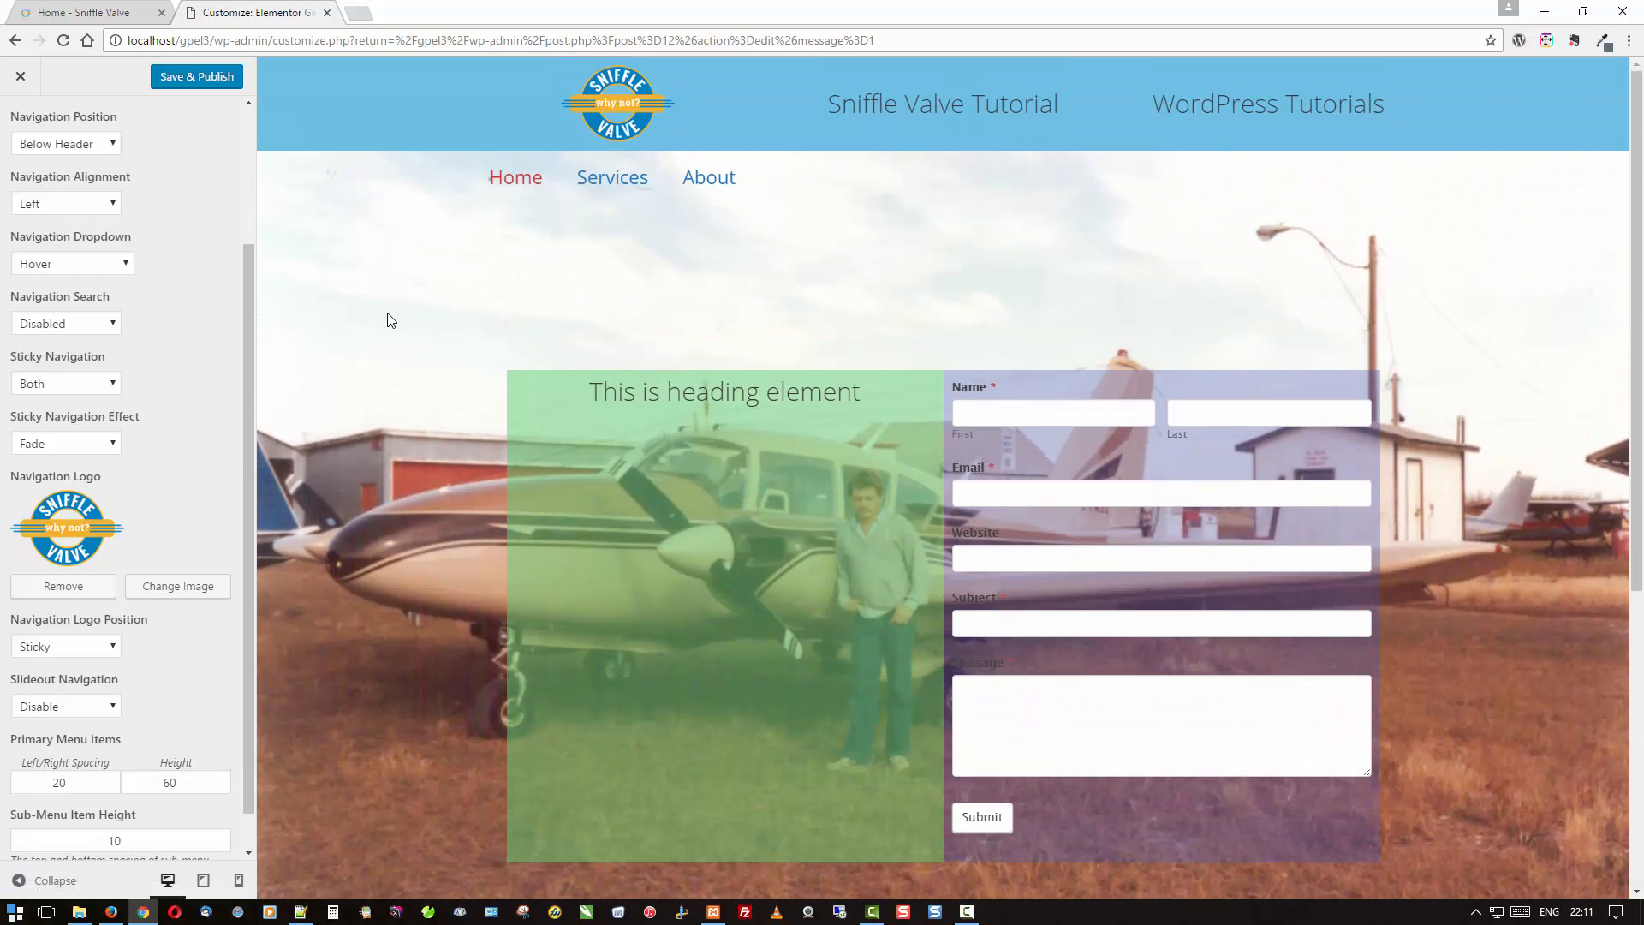
pyautogui.click(196, 79)
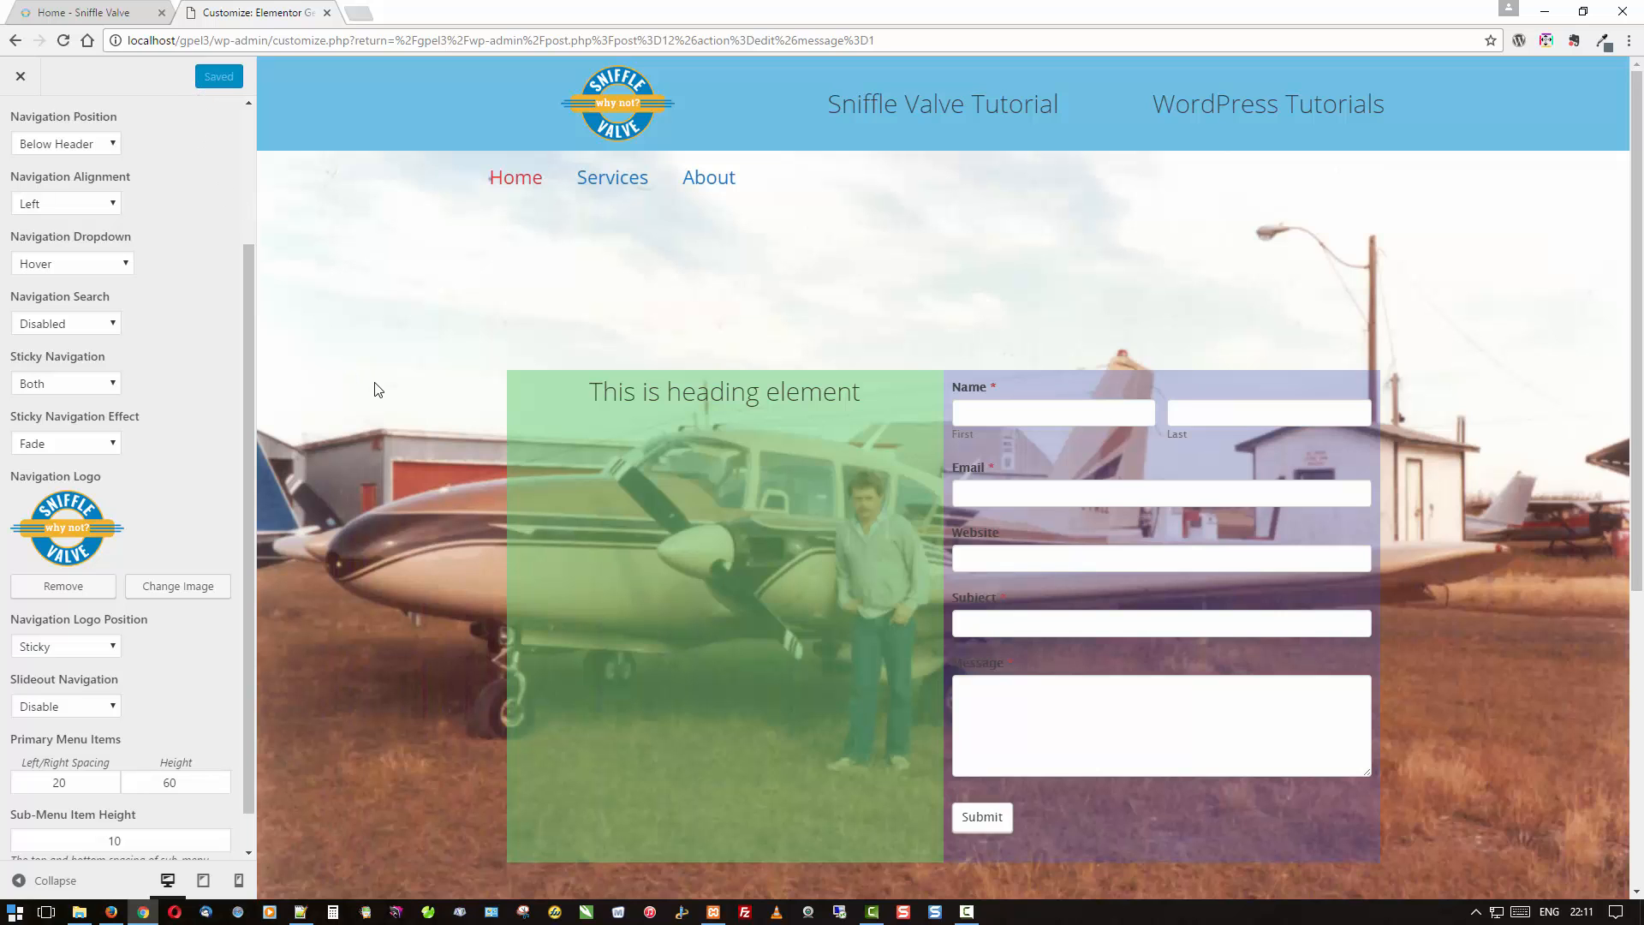
pyautogui.scroll(-5, 379, 402)
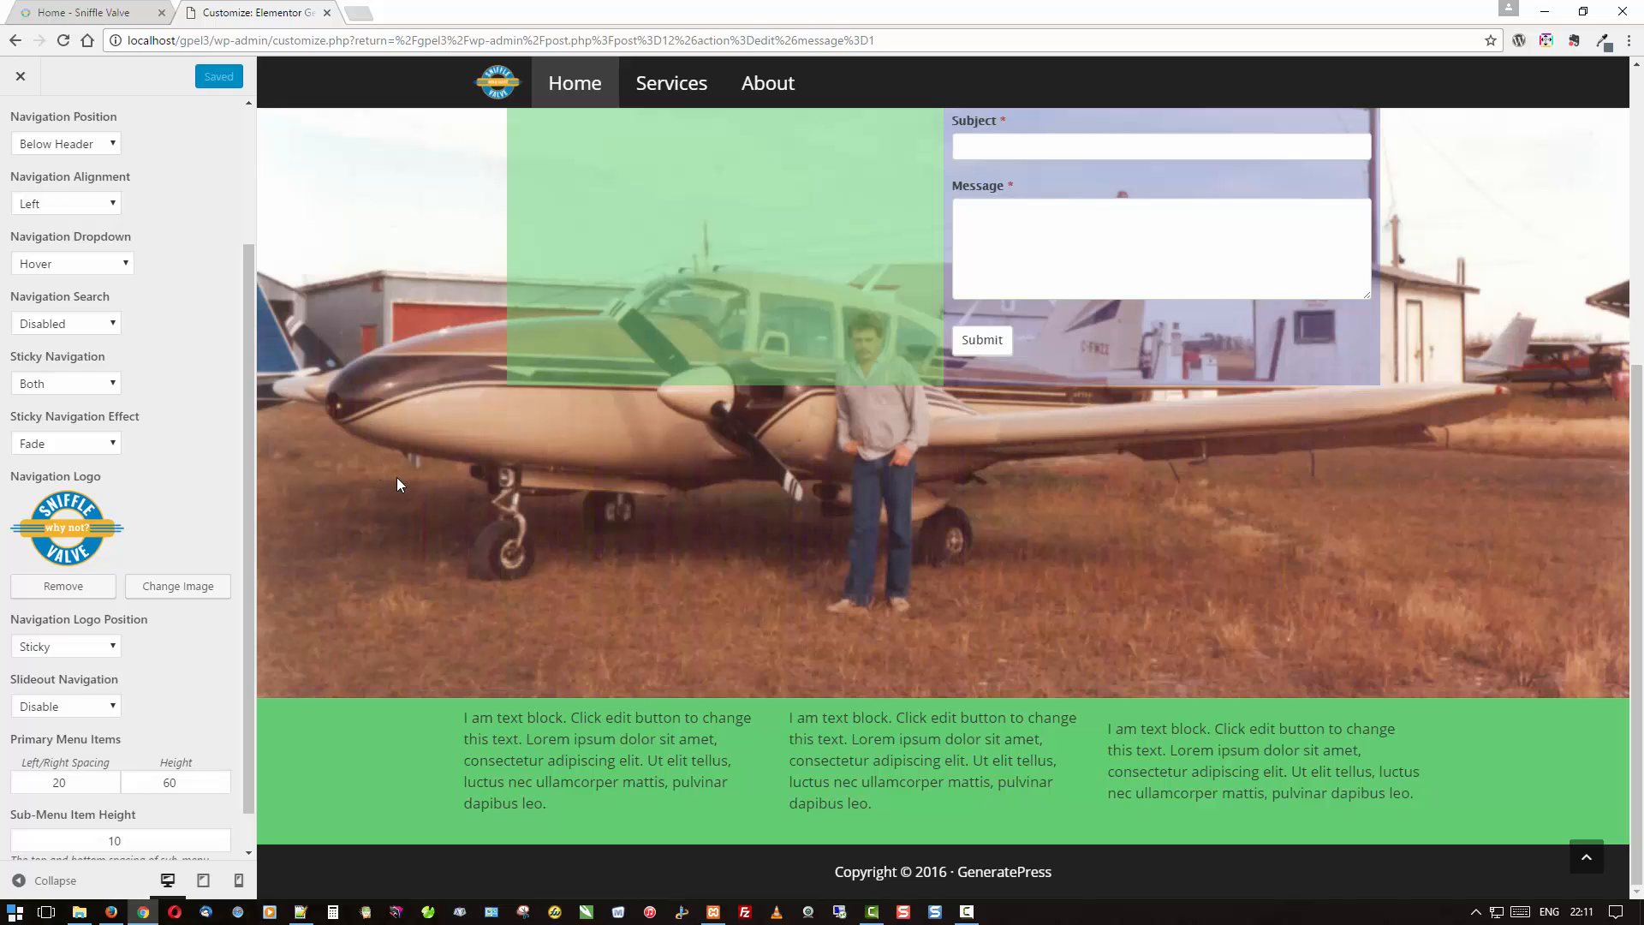
pyautogui.scroll(1, 397, 477)
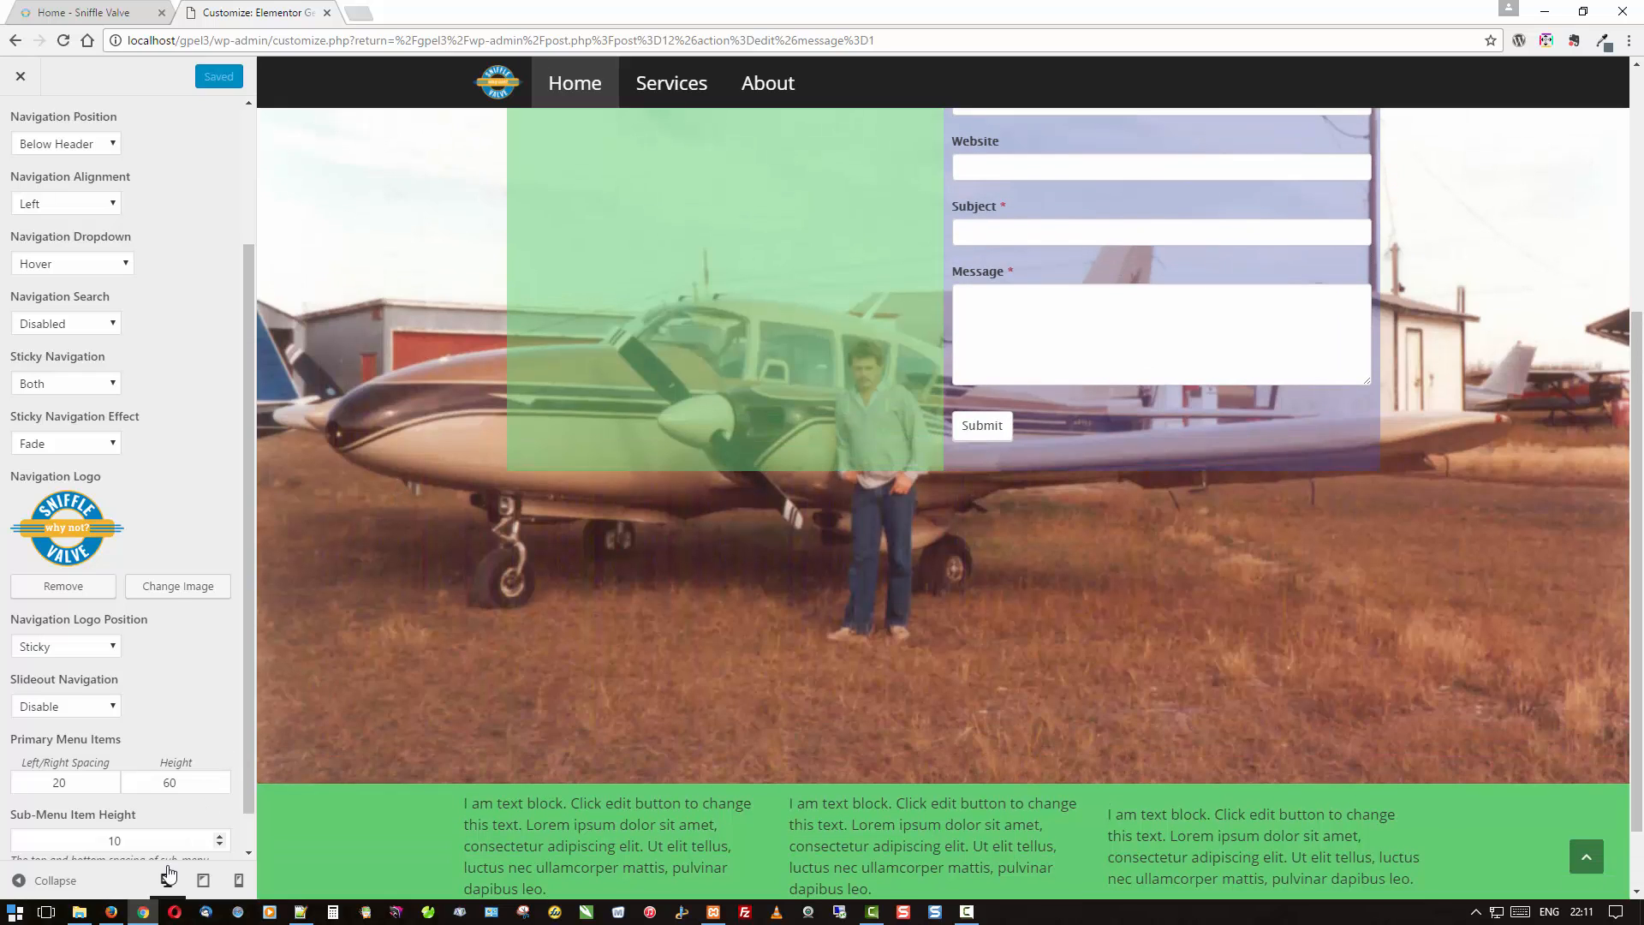
# Switch to Firefox, reload the home page, and compare the normal header and navigation with the sticky navigation and its logo.
pyautogui.click(111, 913)
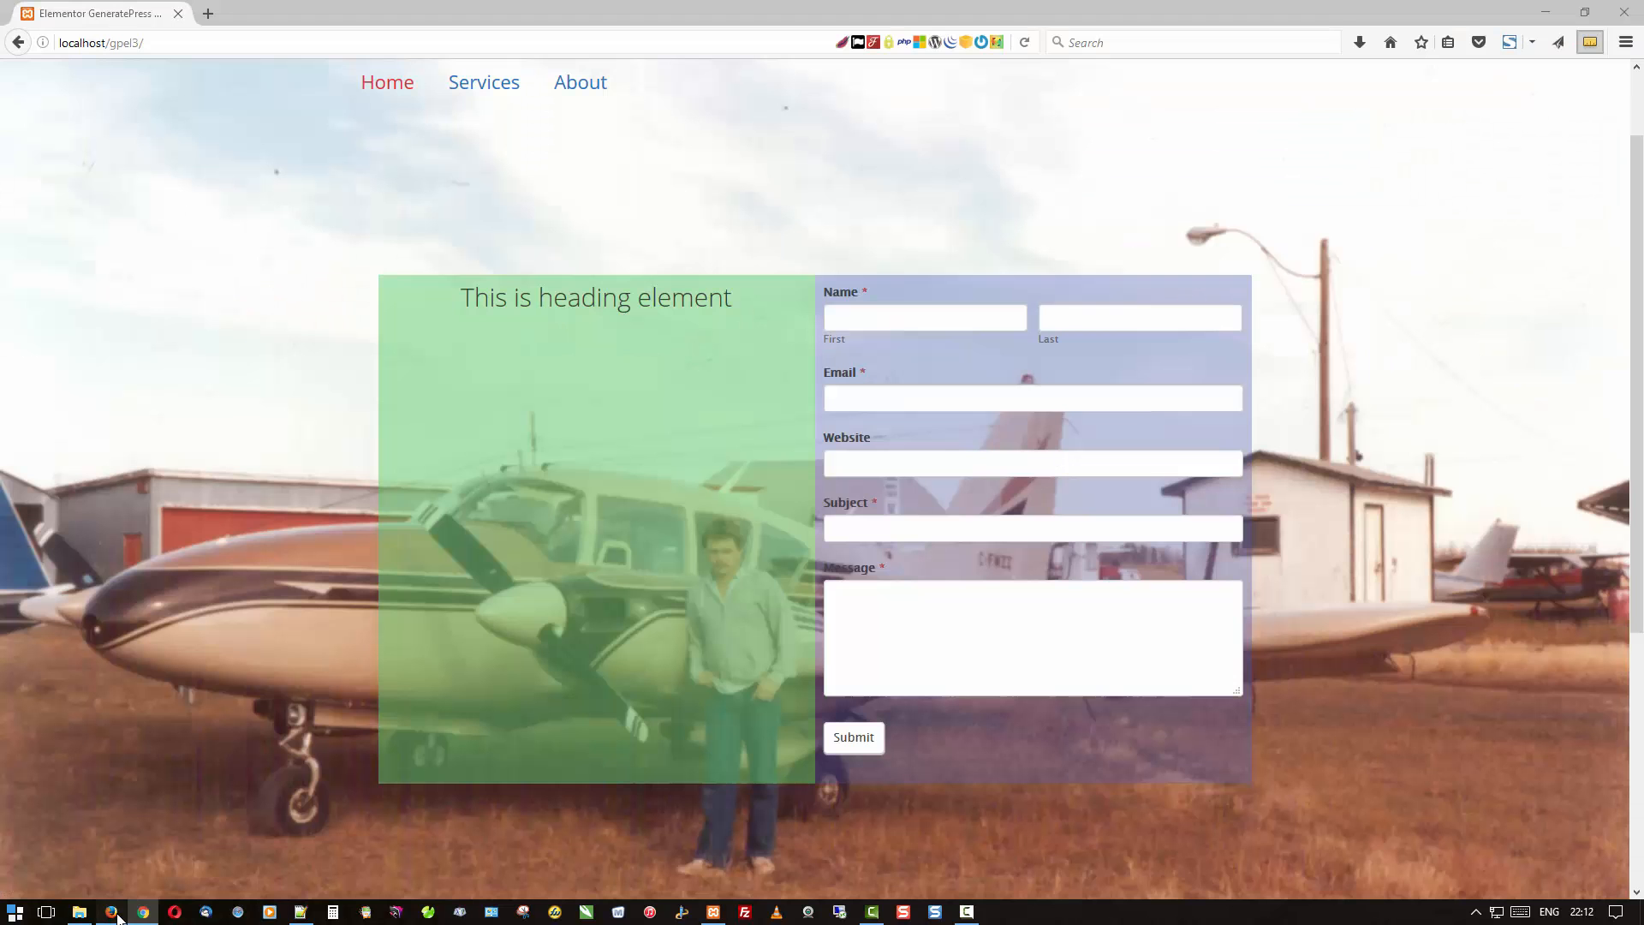
pyautogui.rightClick(213, 623)
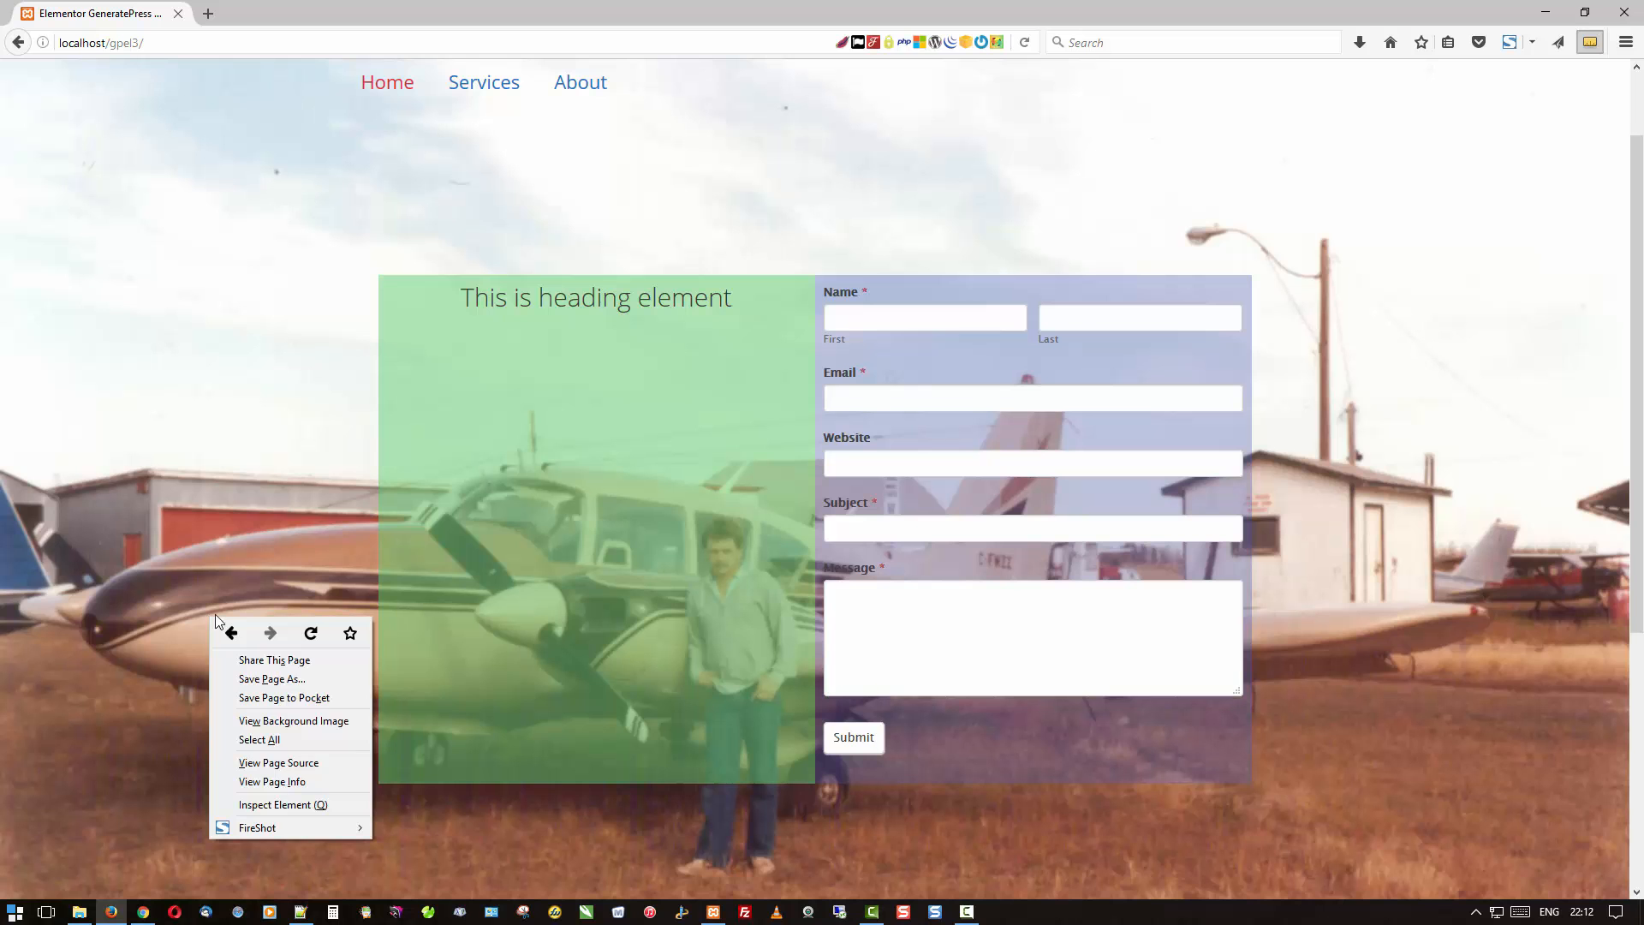
pyautogui.click(312, 632)
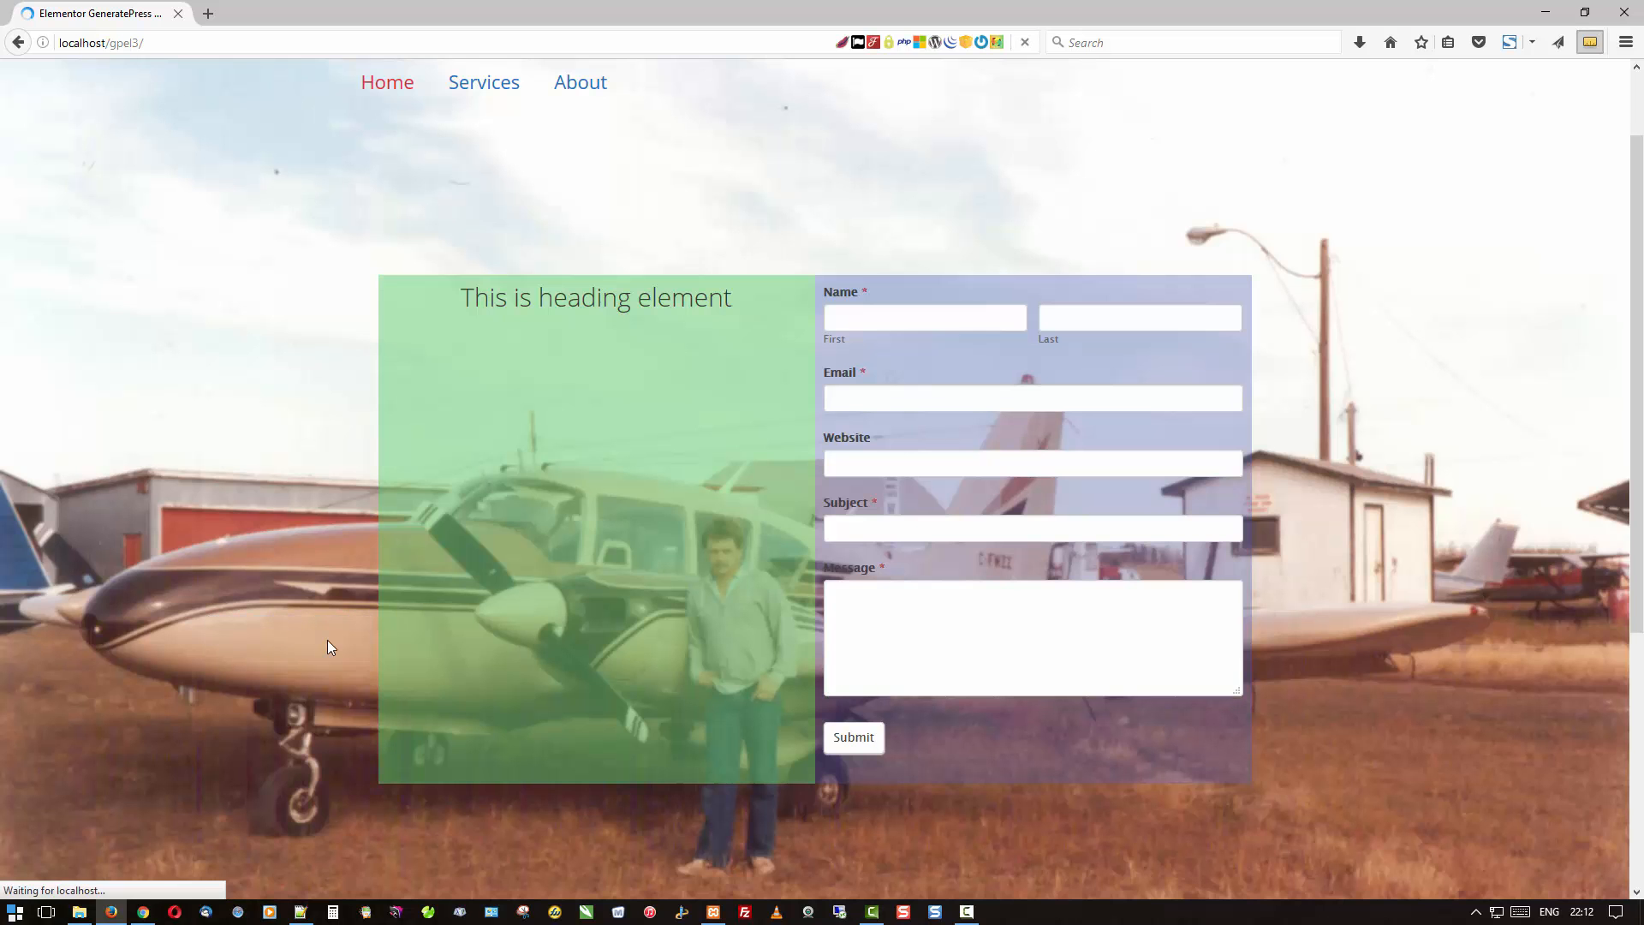
pyautogui.scroll(-5, 339, 594)
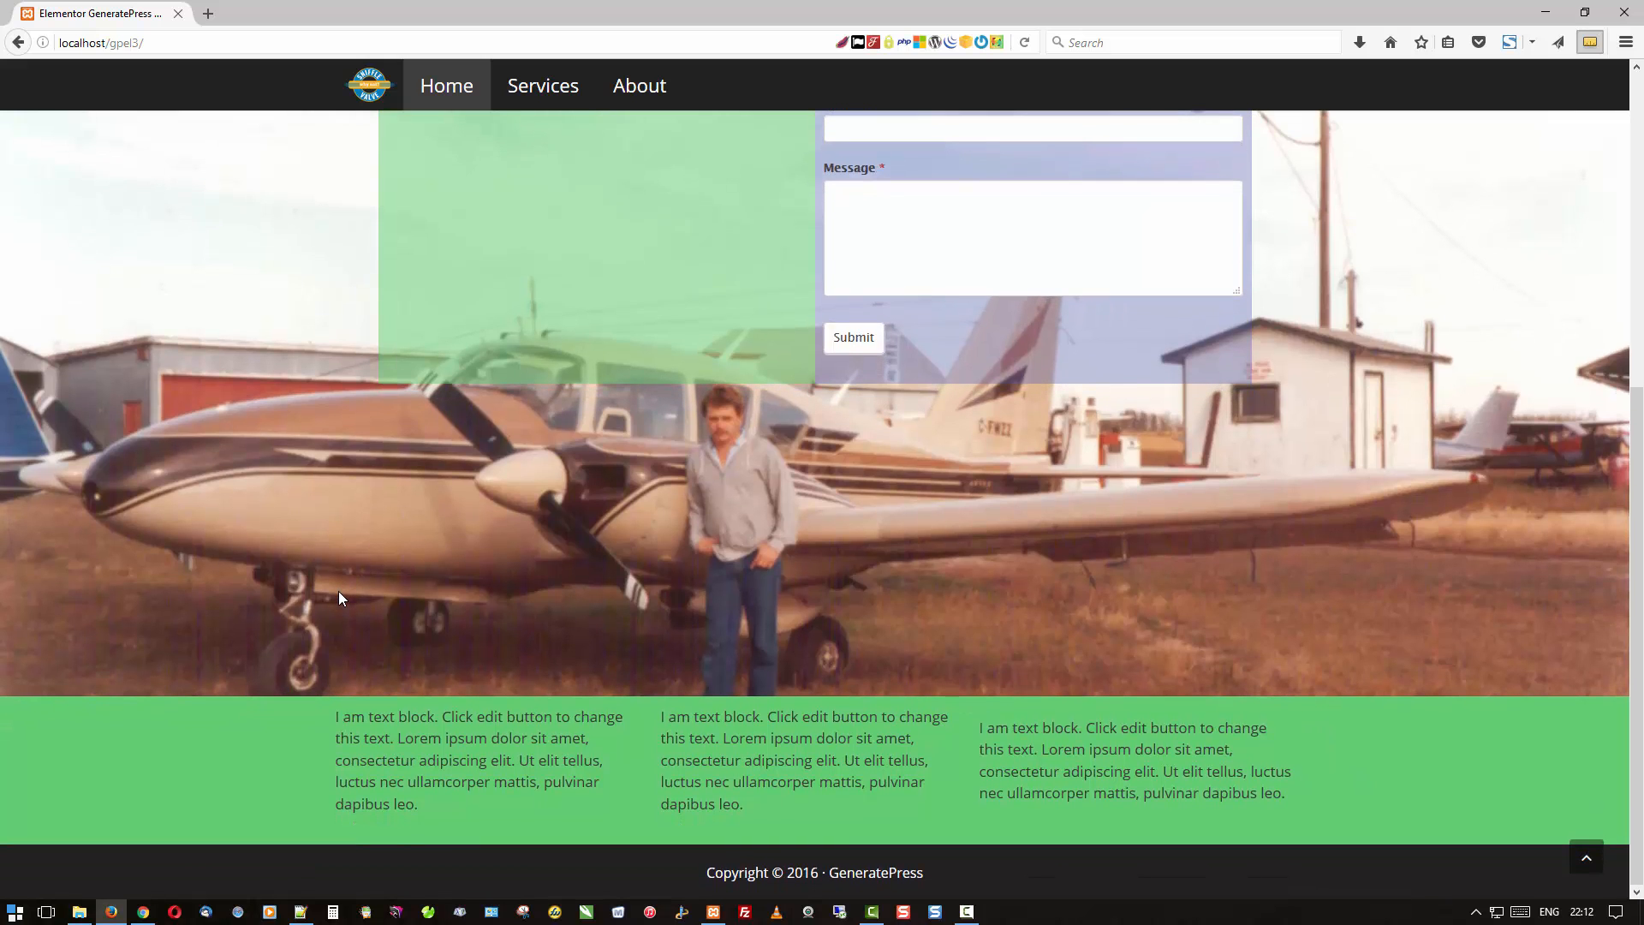
pyautogui.scroll(3, 338, 591)
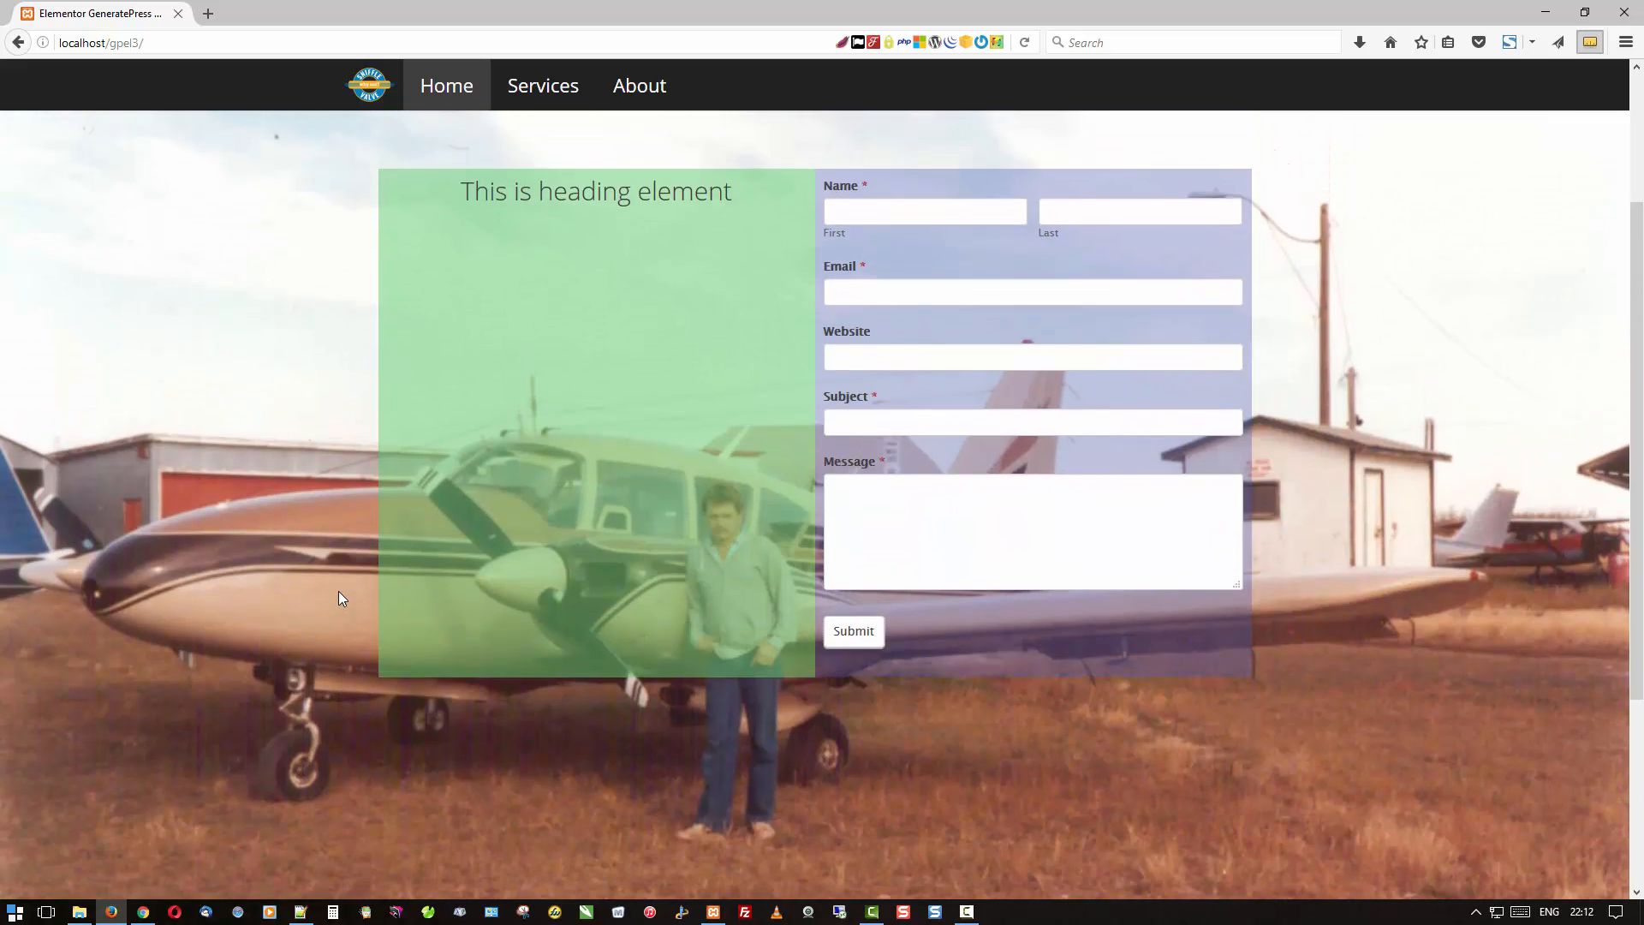
pyautogui.scroll(2, 338, 591)
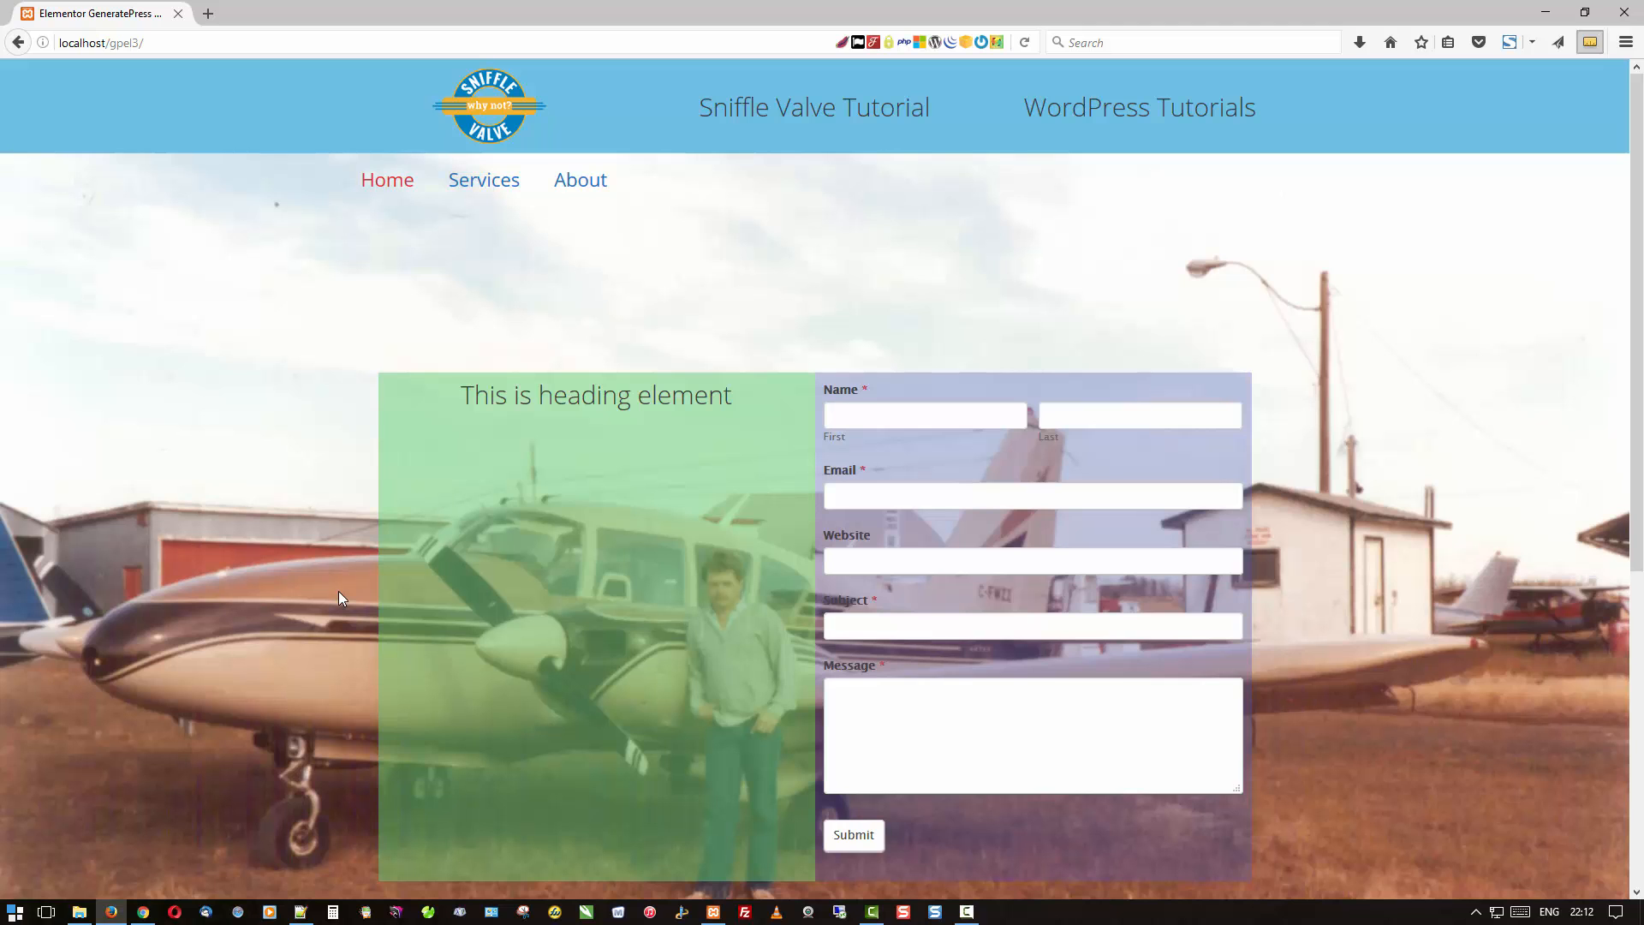
pyautogui.scroll(-2, 337, 590)
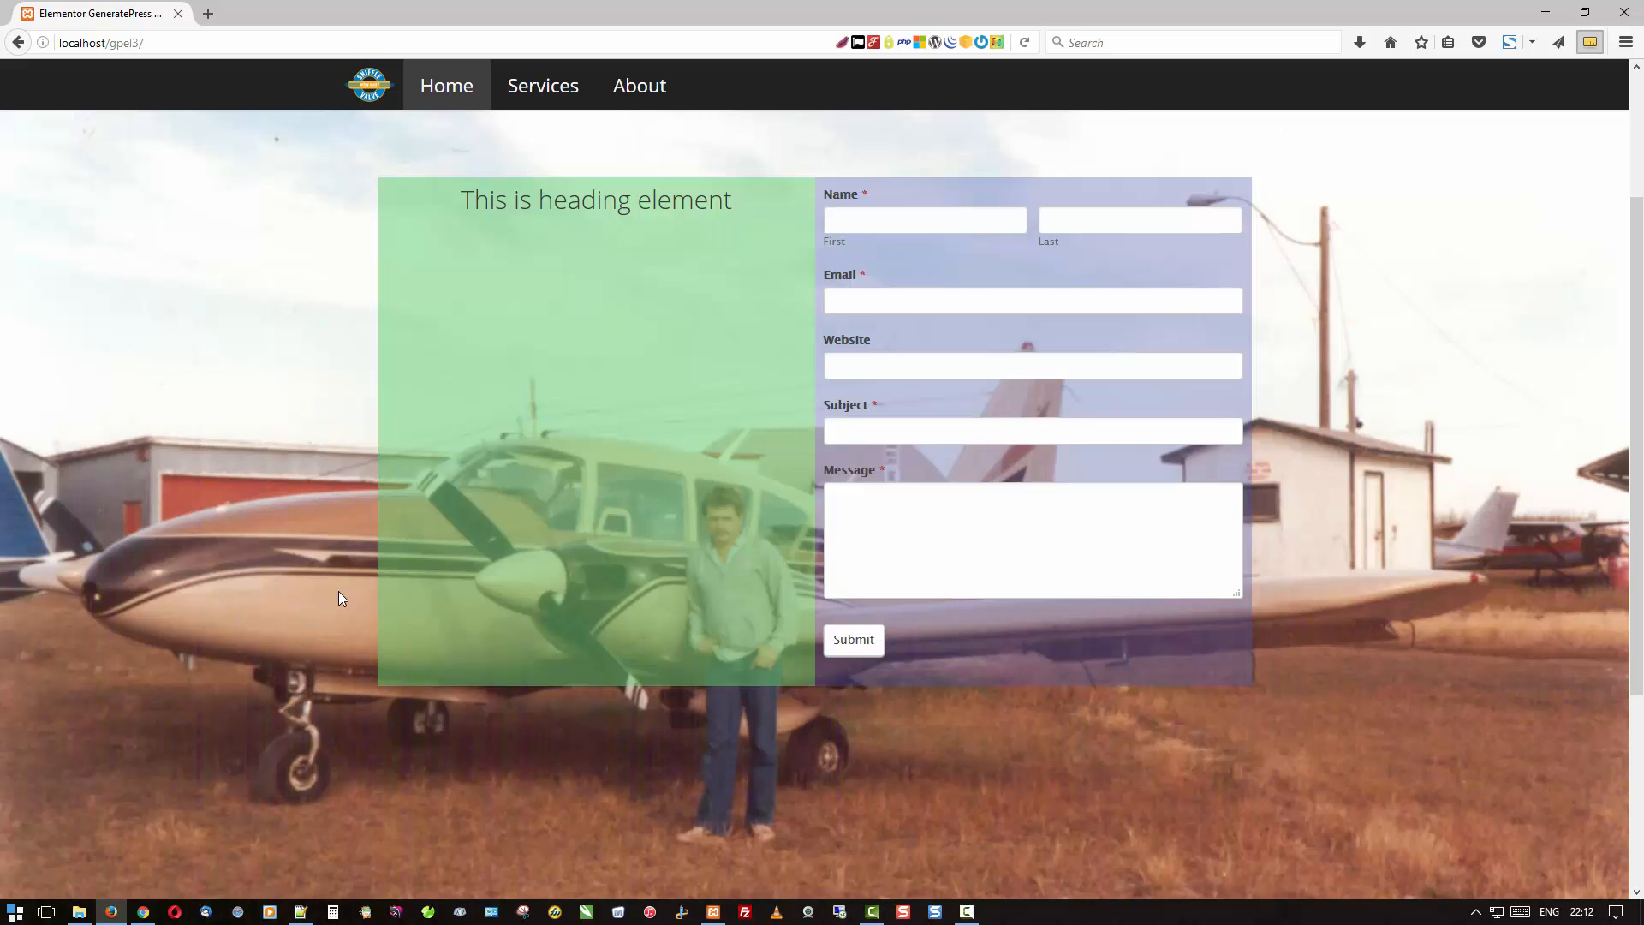
pyautogui.scroll(2, 339, 598)
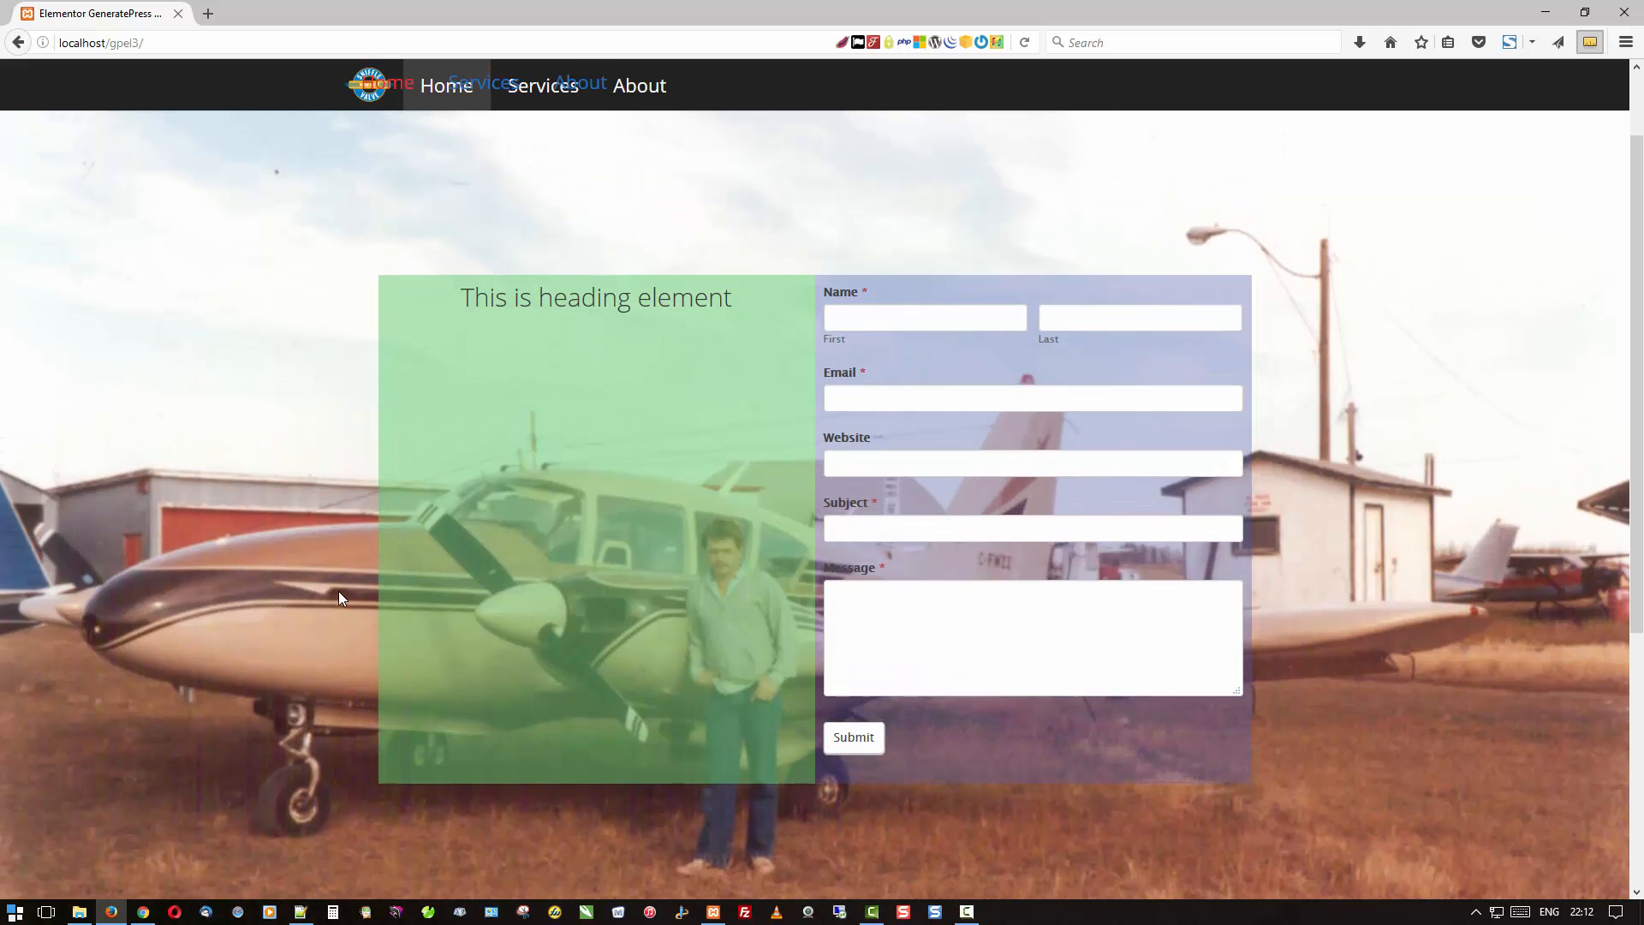
pyautogui.scroll(2, 339, 597)
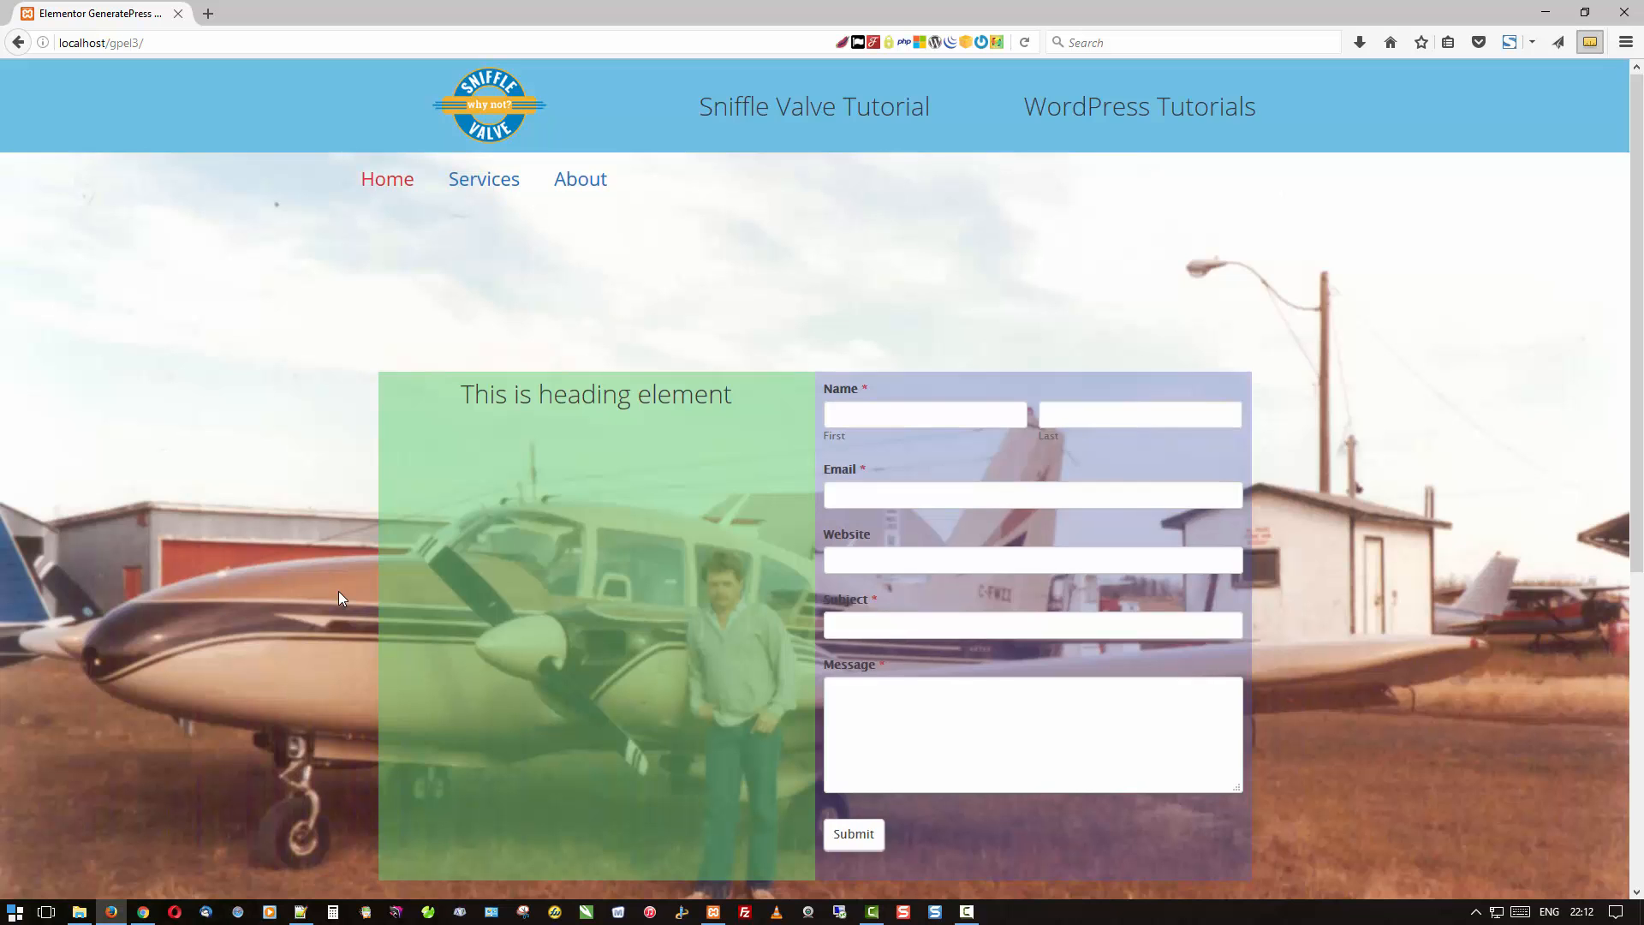
pyautogui.scroll(-2, 339, 598)
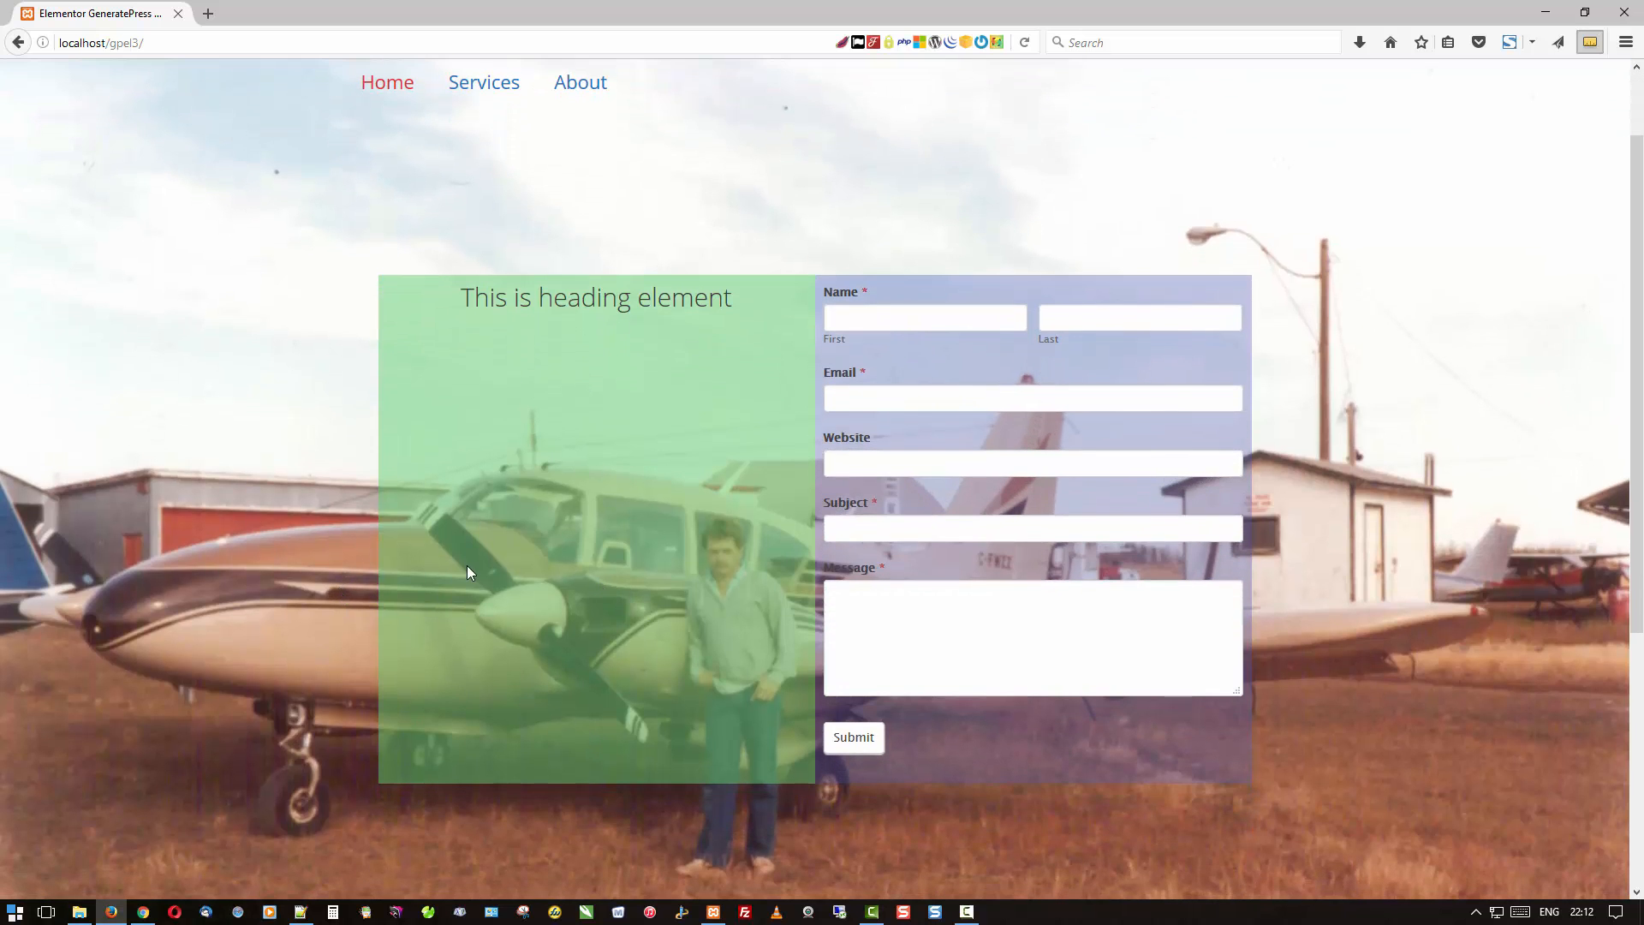
pyautogui.scroll(-4, 468, 569)
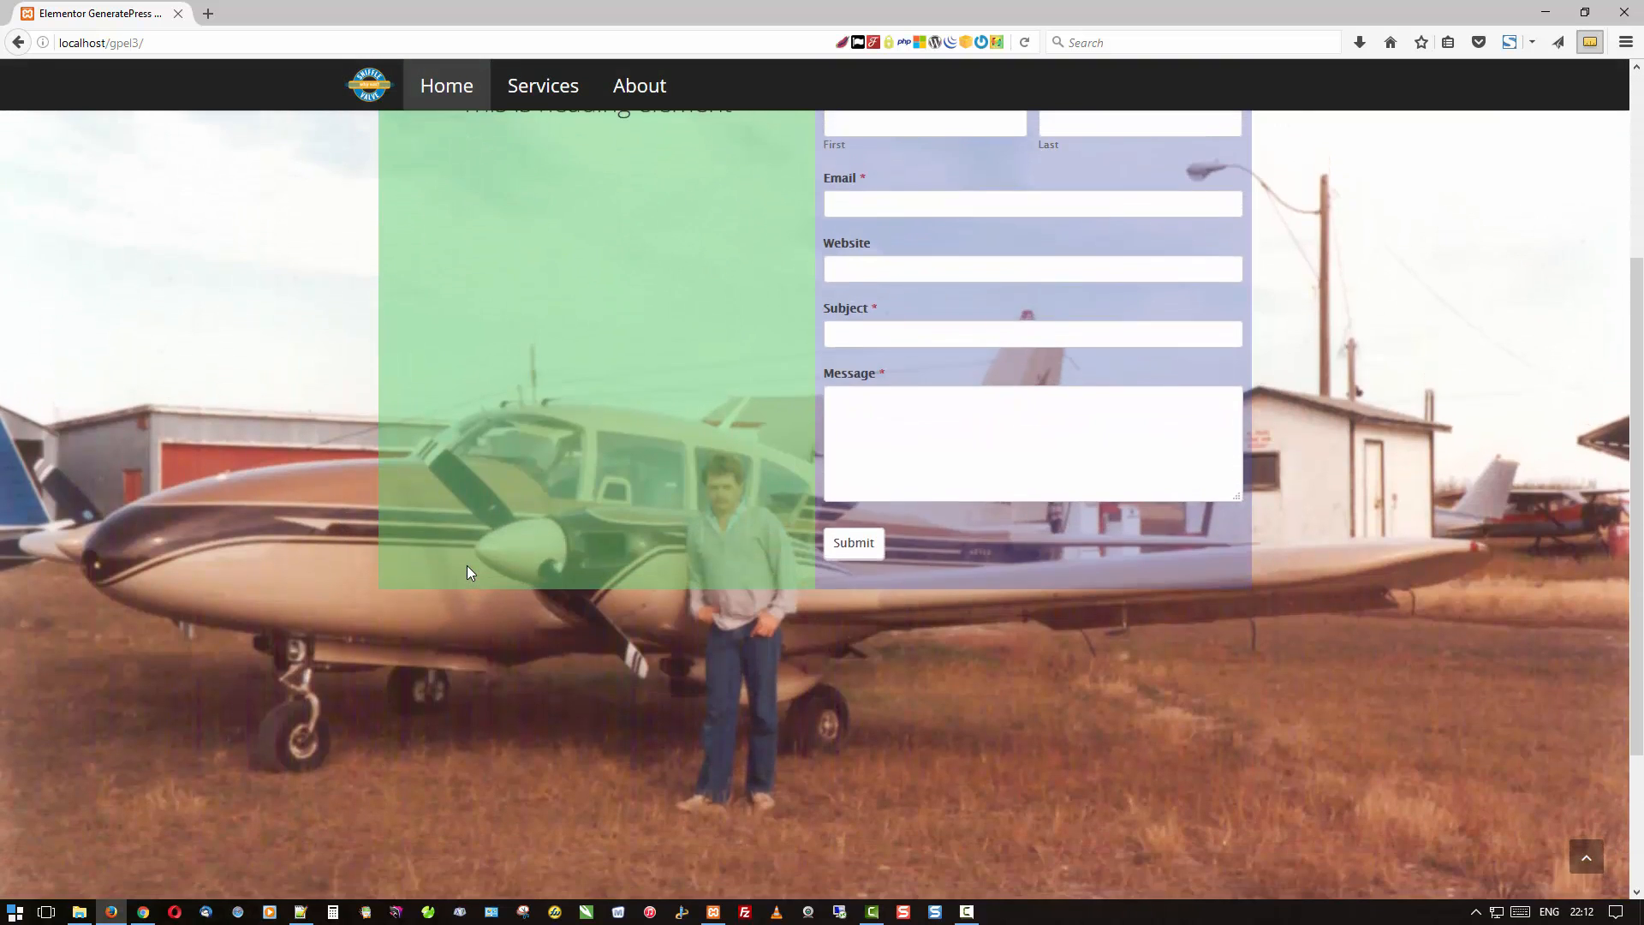
pyautogui.scroll(6, 467, 572)
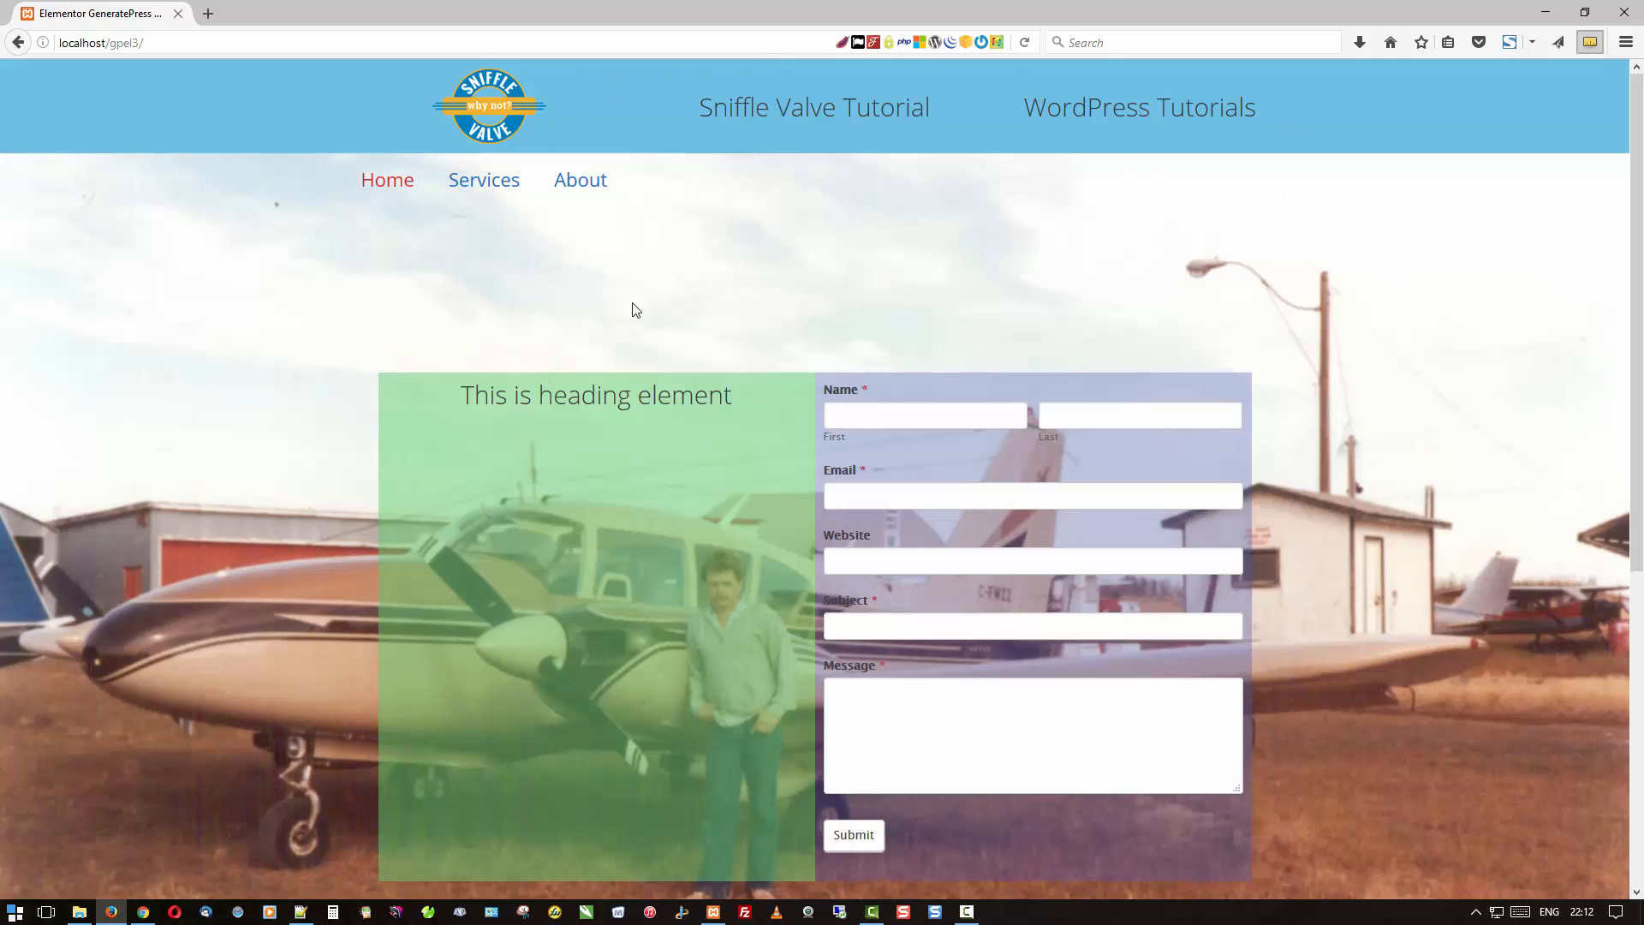
pyautogui.scroll(-2, 524, 331)
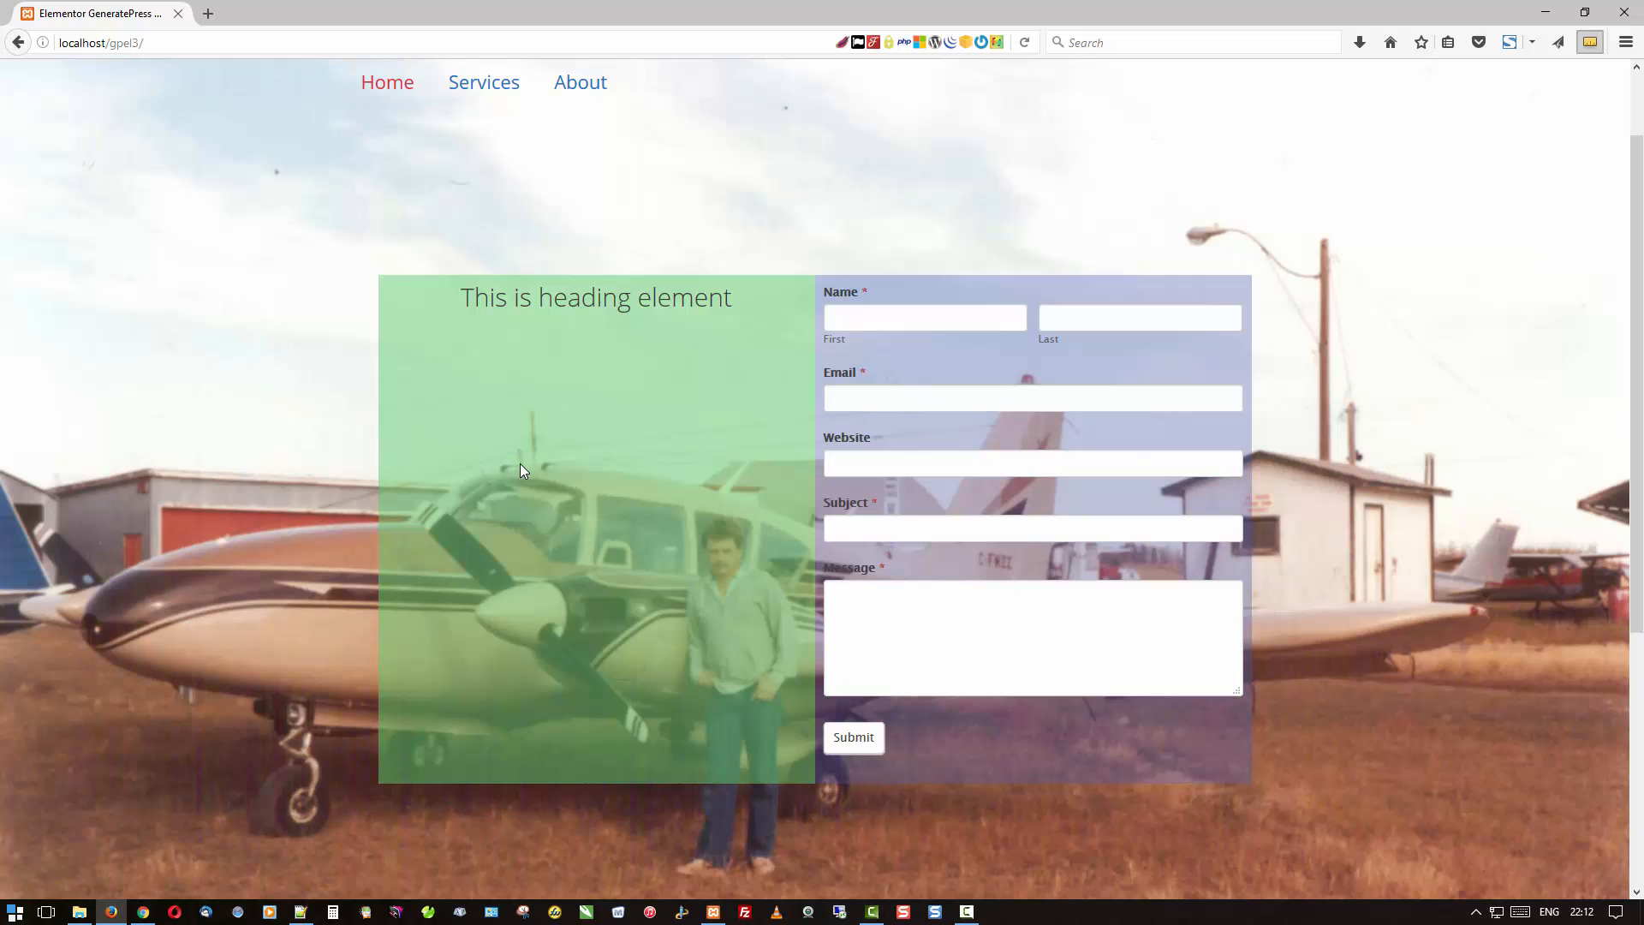
pyautogui.scroll(-5, 521, 467)
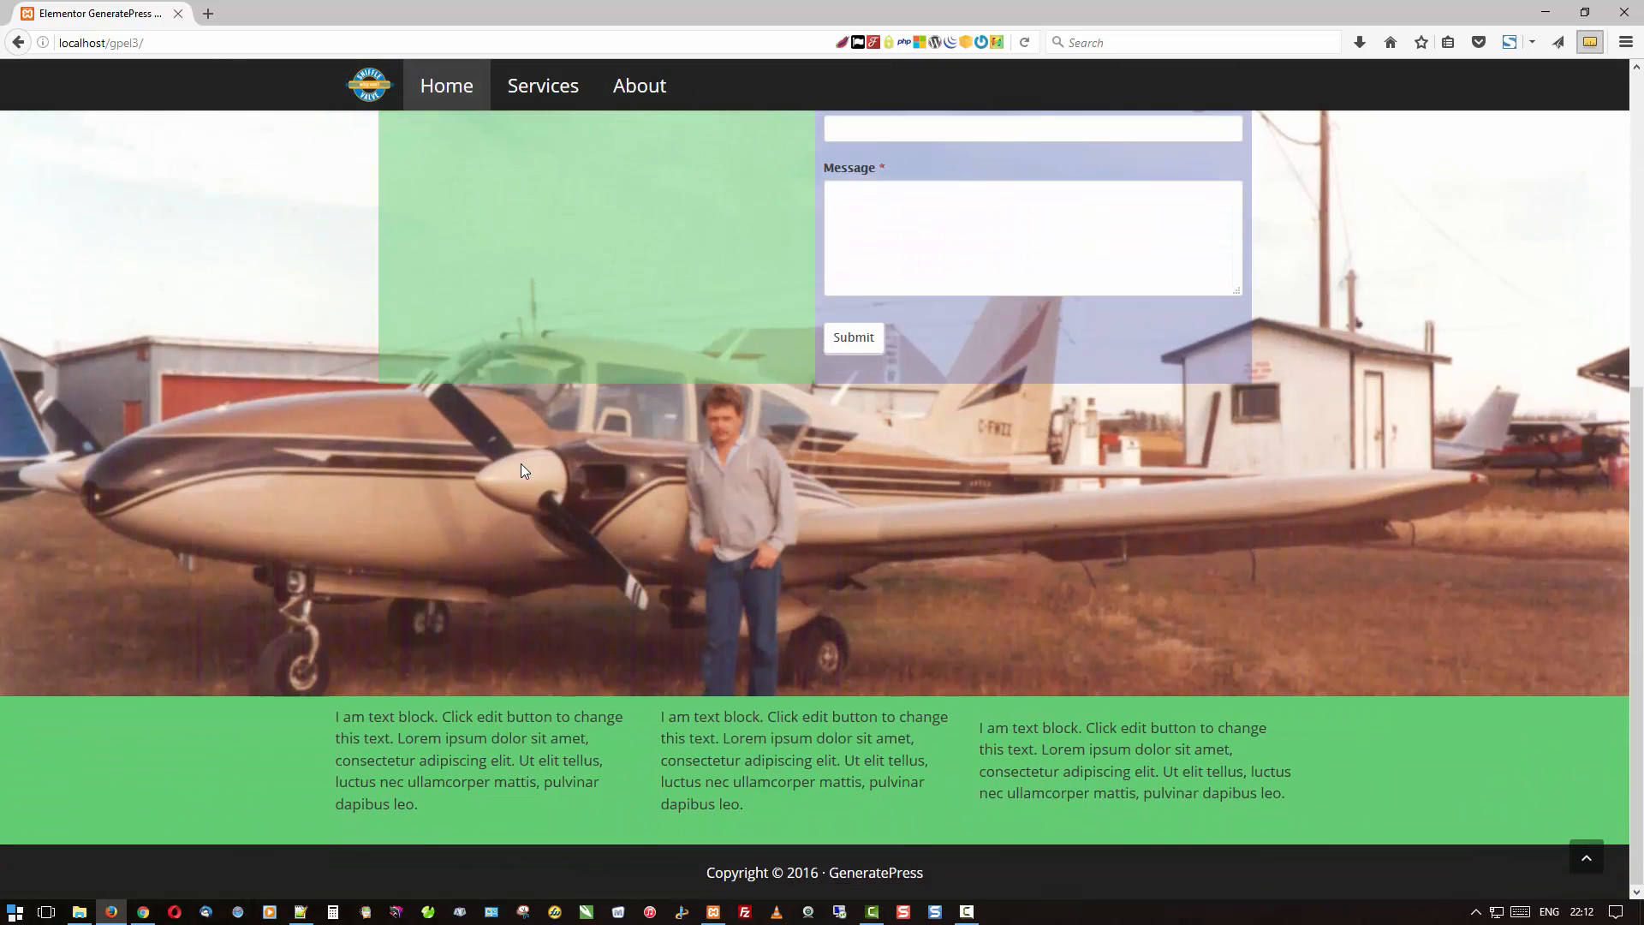
# Switch to Chrome, close the Customizer, and open the Services page from the page list for editing.
pyautogui.scroll(6, 368, 562)
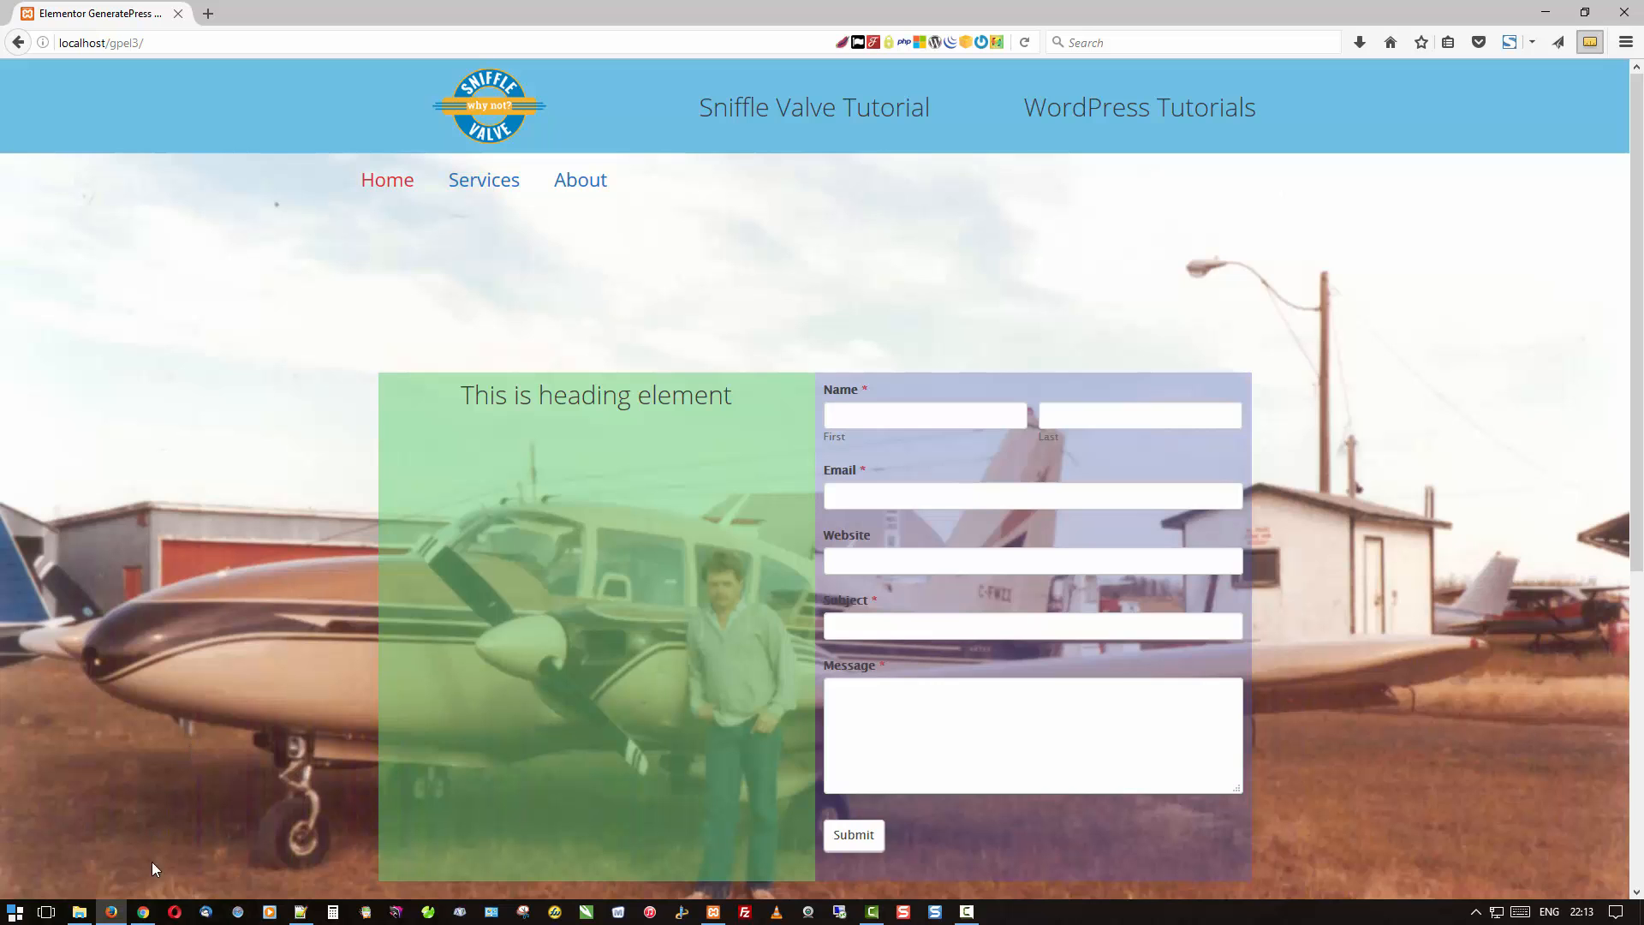
pyautogui.click(144, 913)
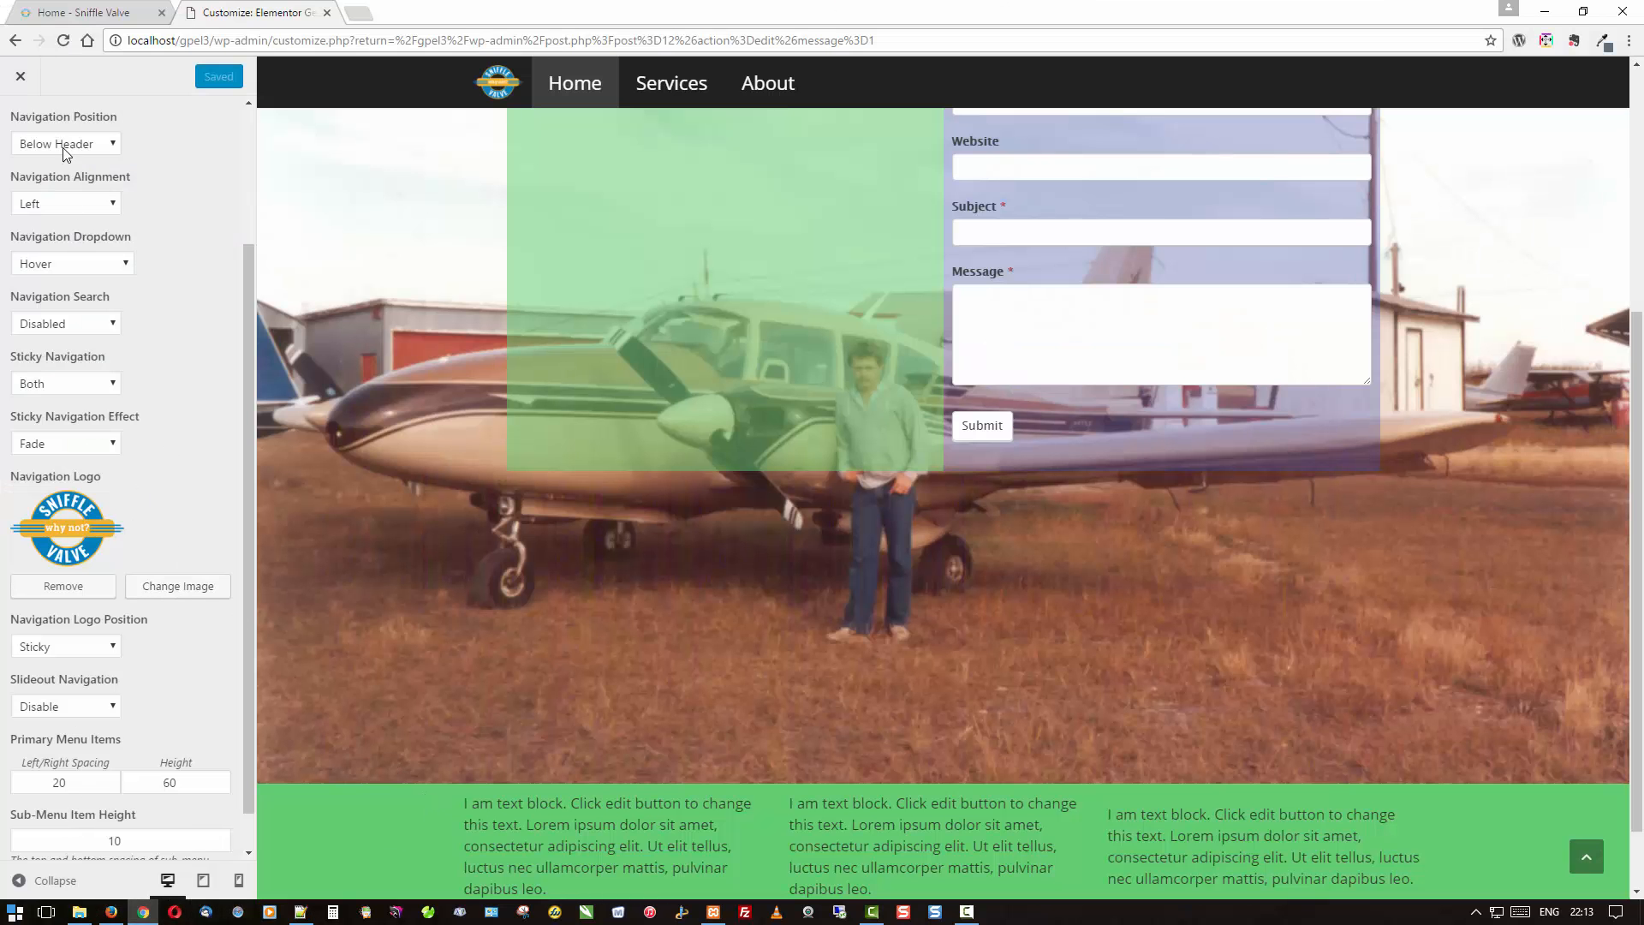
pyautogui.click(21, 77)
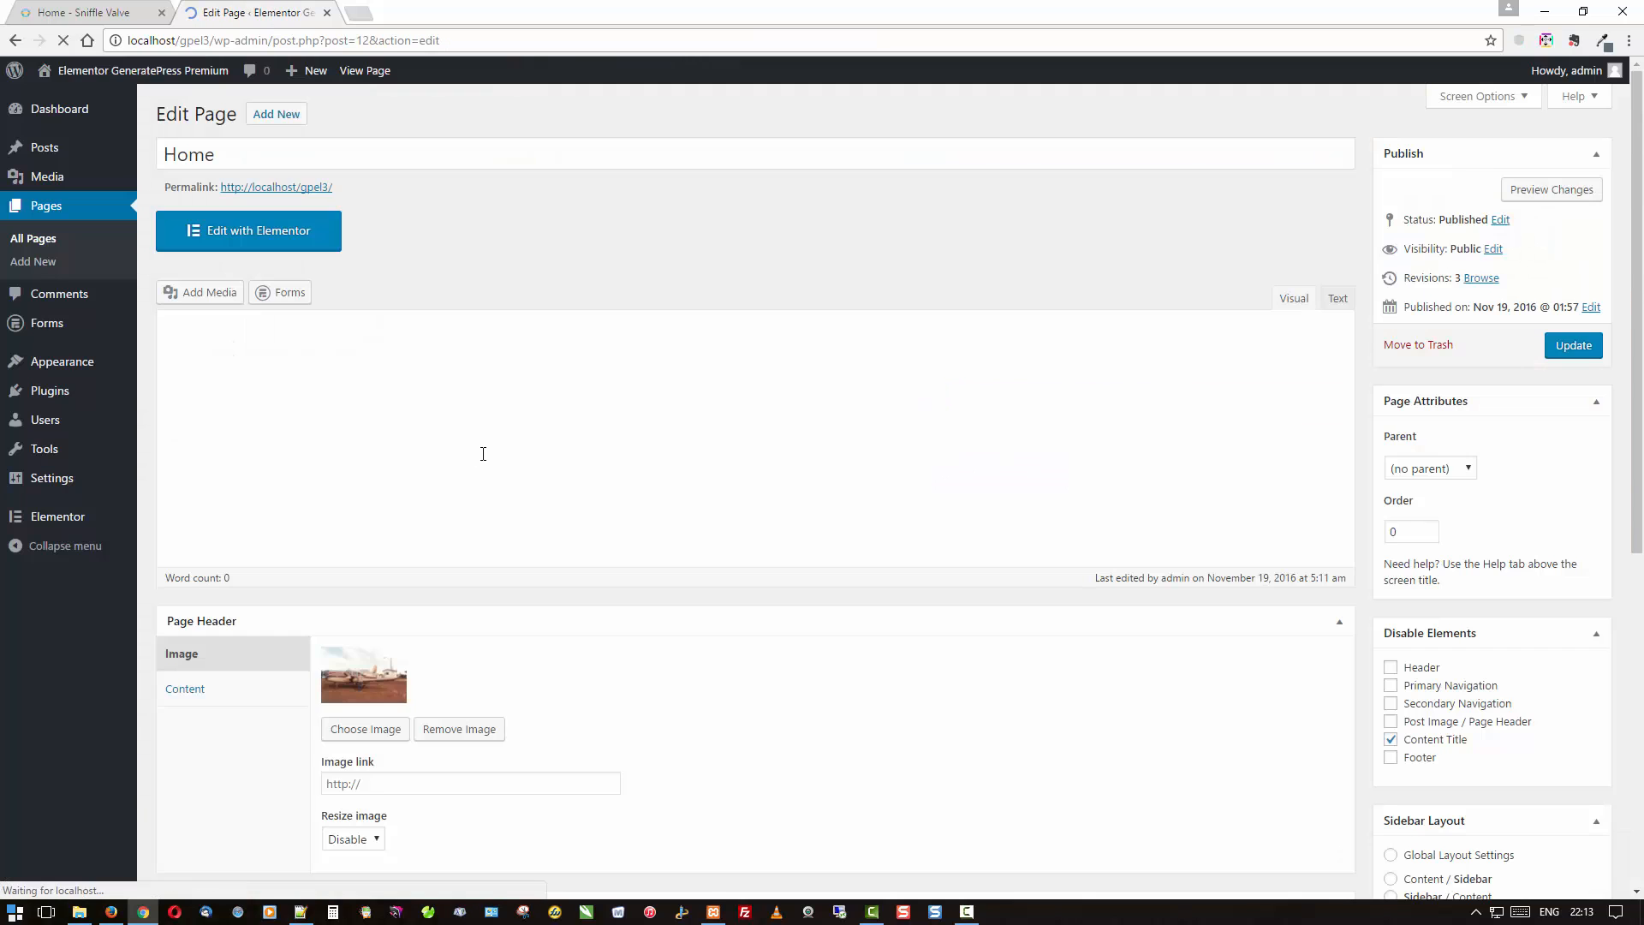
pyautogui.scroll(-3, 517, 391)
pyautogui.scroll(3, 518, 390)
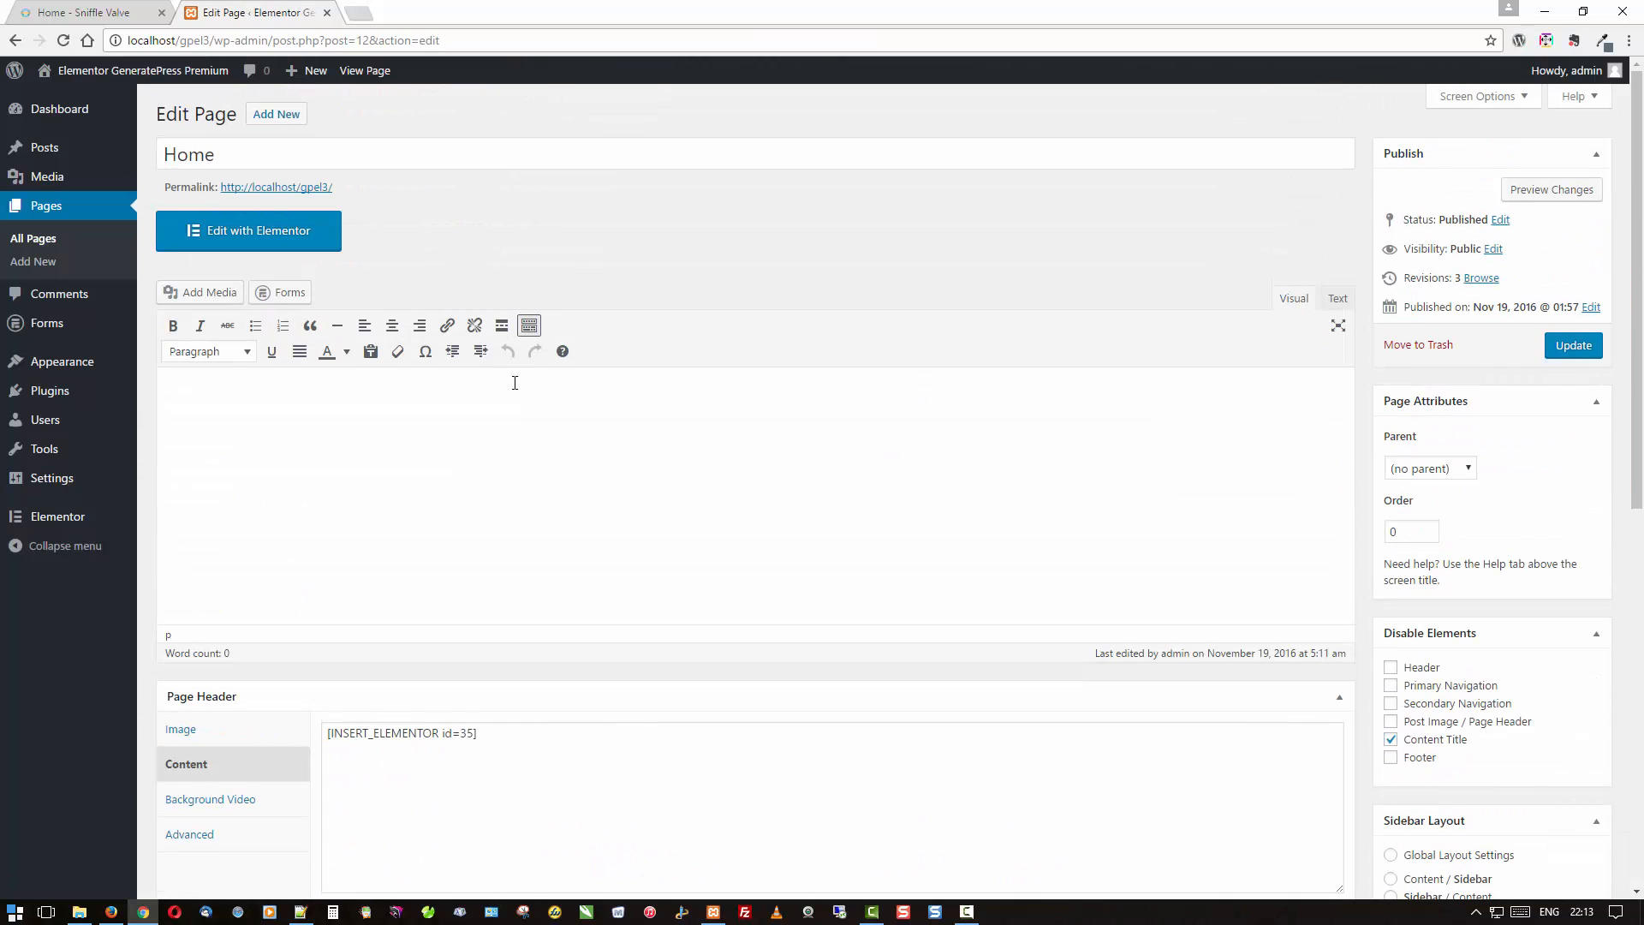
pyautogui.click(53, 214)
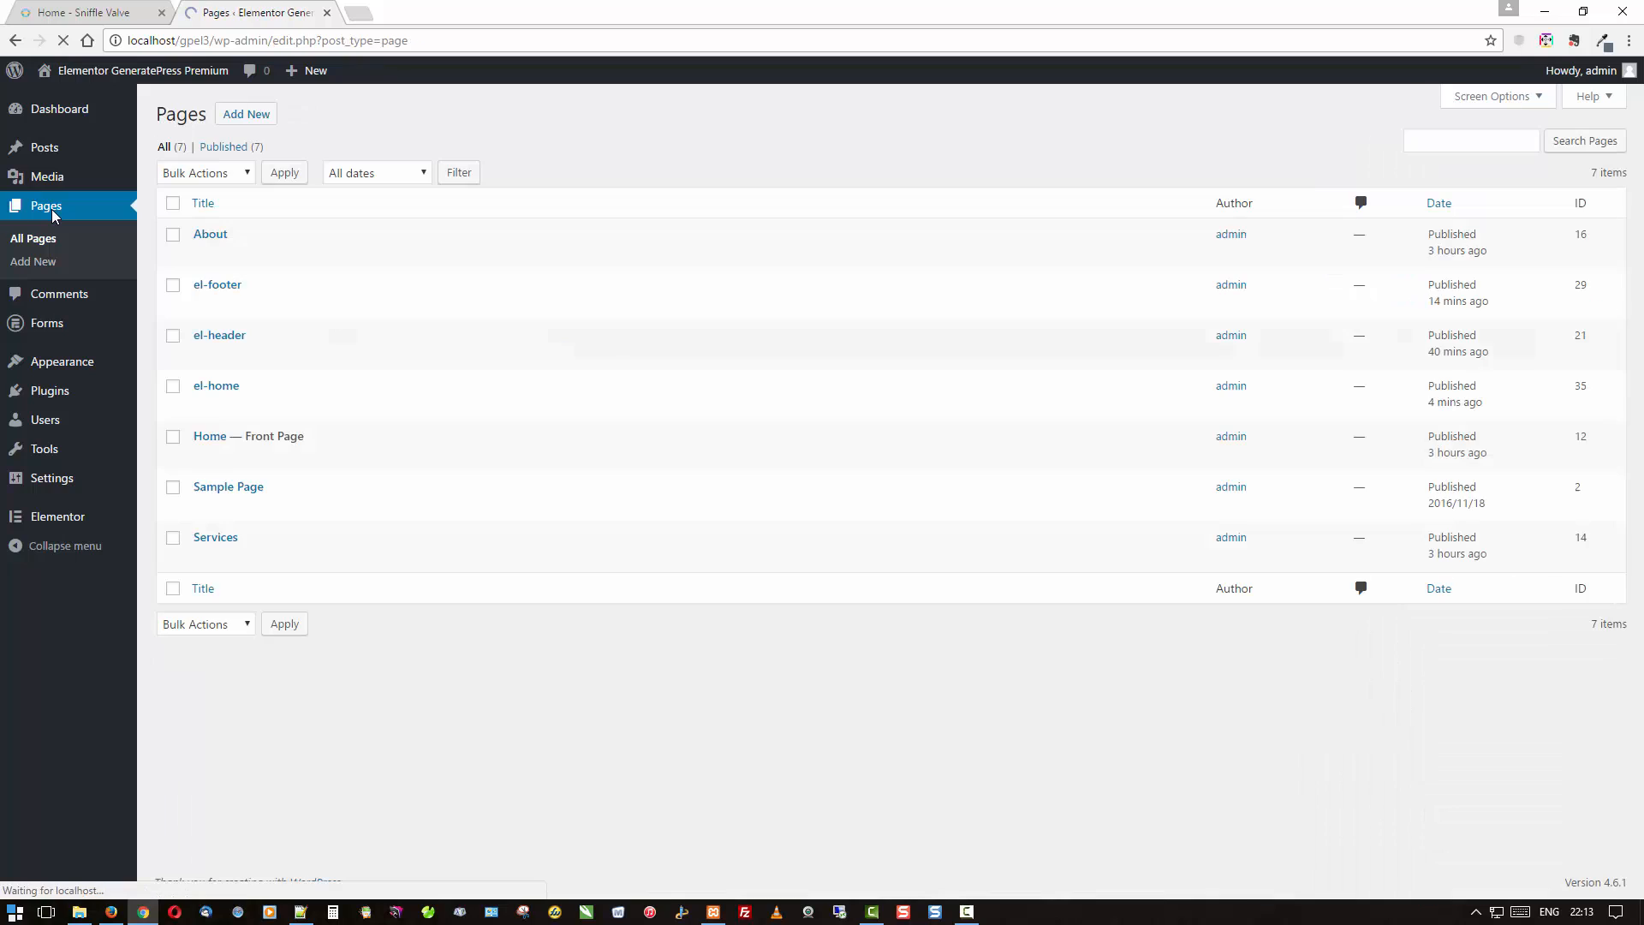
pyautogui.click(230, 543)
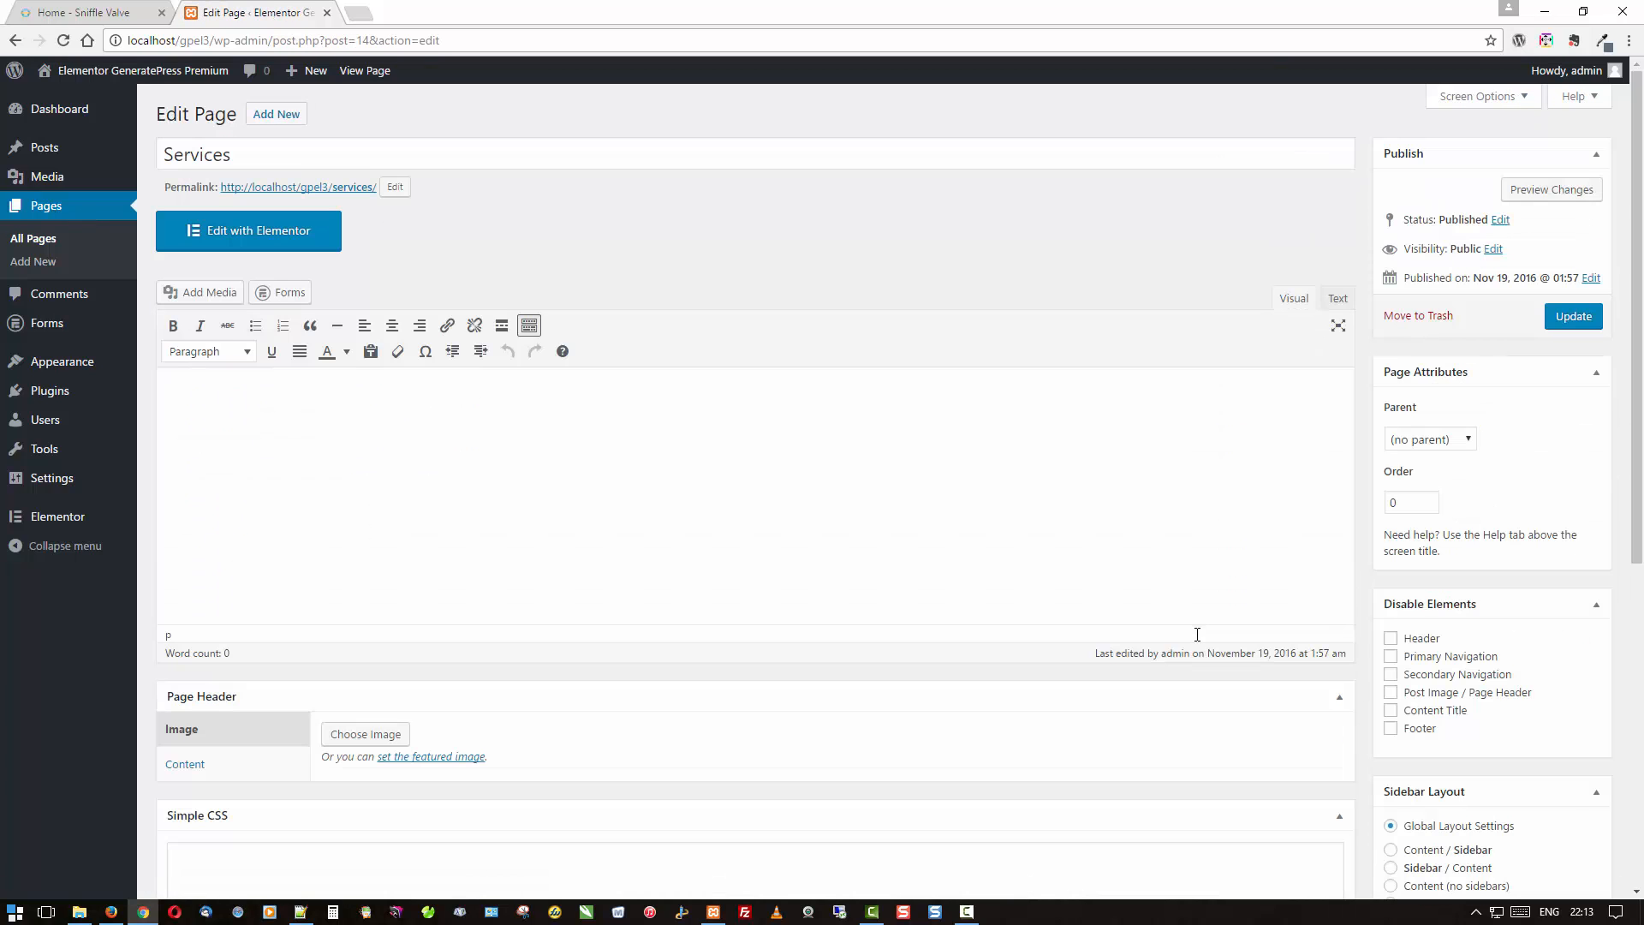
# Disable the content title and enable full width content for the Services page, and update the page.
pyautogui.click(1392, 711)
pyautogui.scroll(-3, 1280, 642)
pyautogui.scroll(3, 1231, 699)
pyautogui.scroll(-6, 1211, 686)
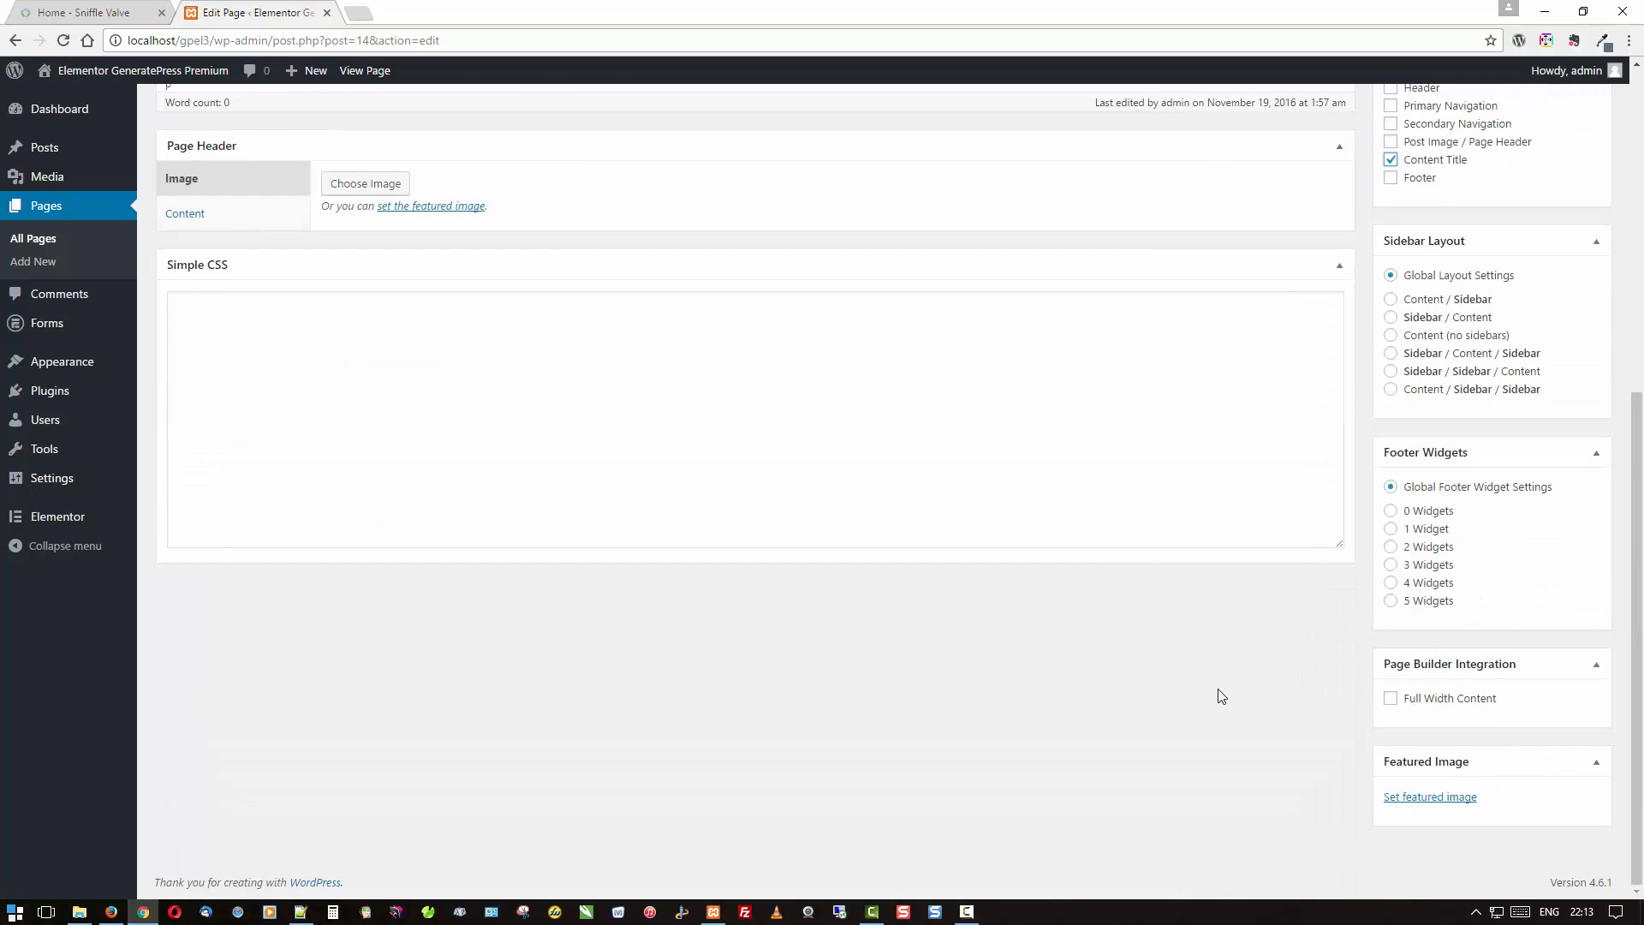
pyautogui.click(1484, 707)
pyautogui.scroll(6, 1056, 758)
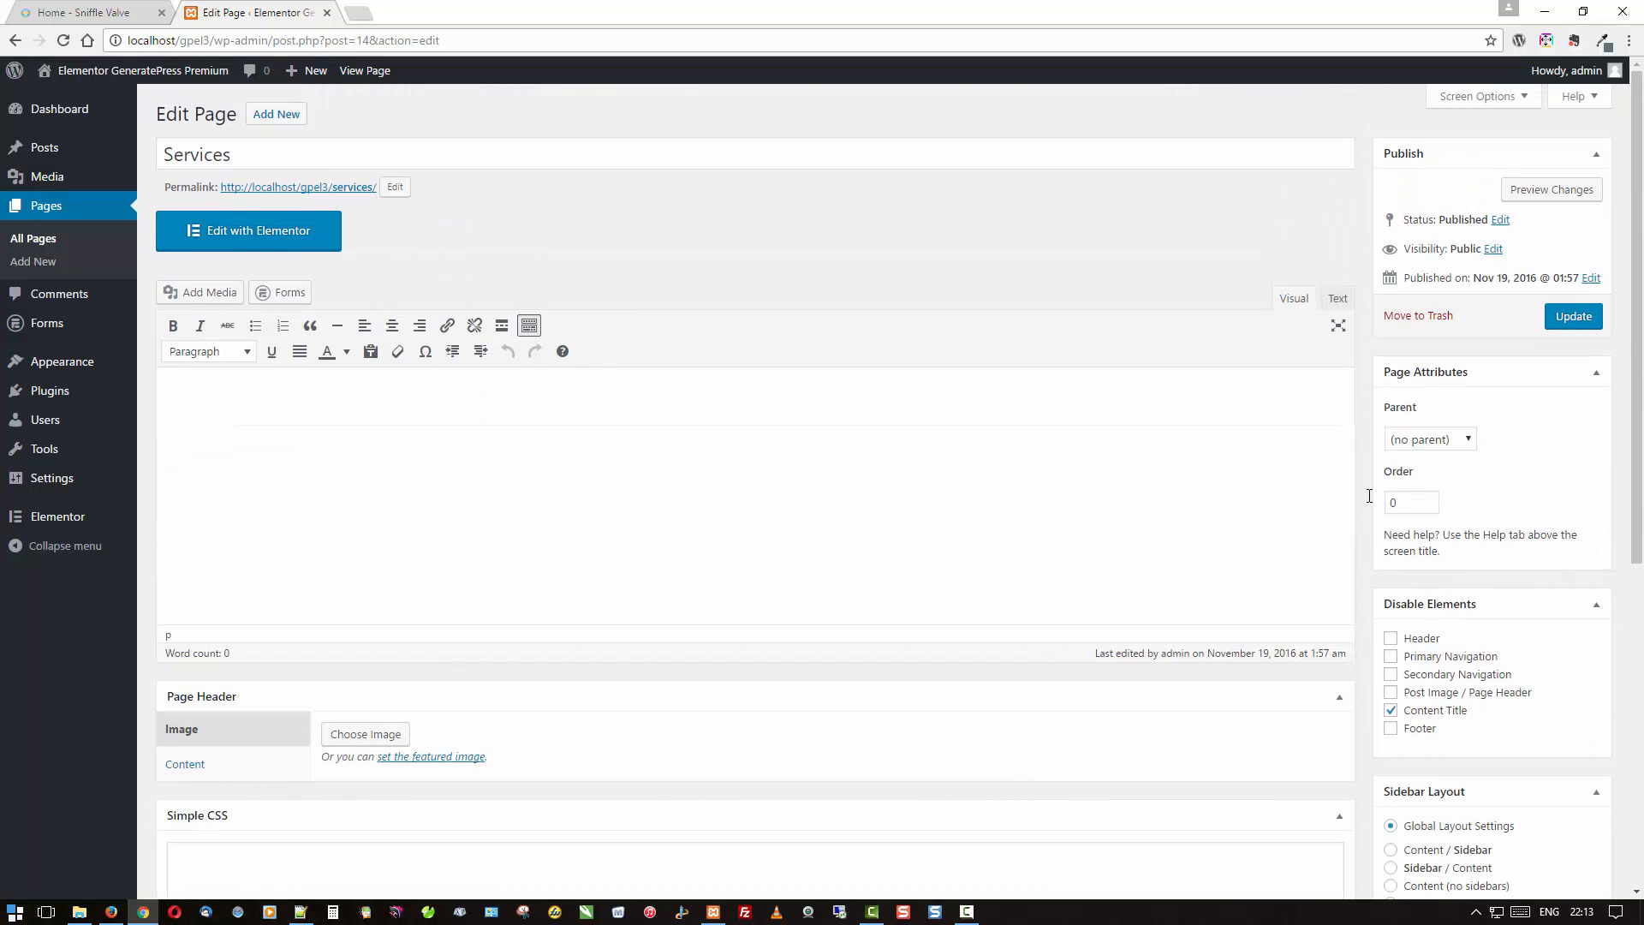
pyautogui.click(1576, 316)
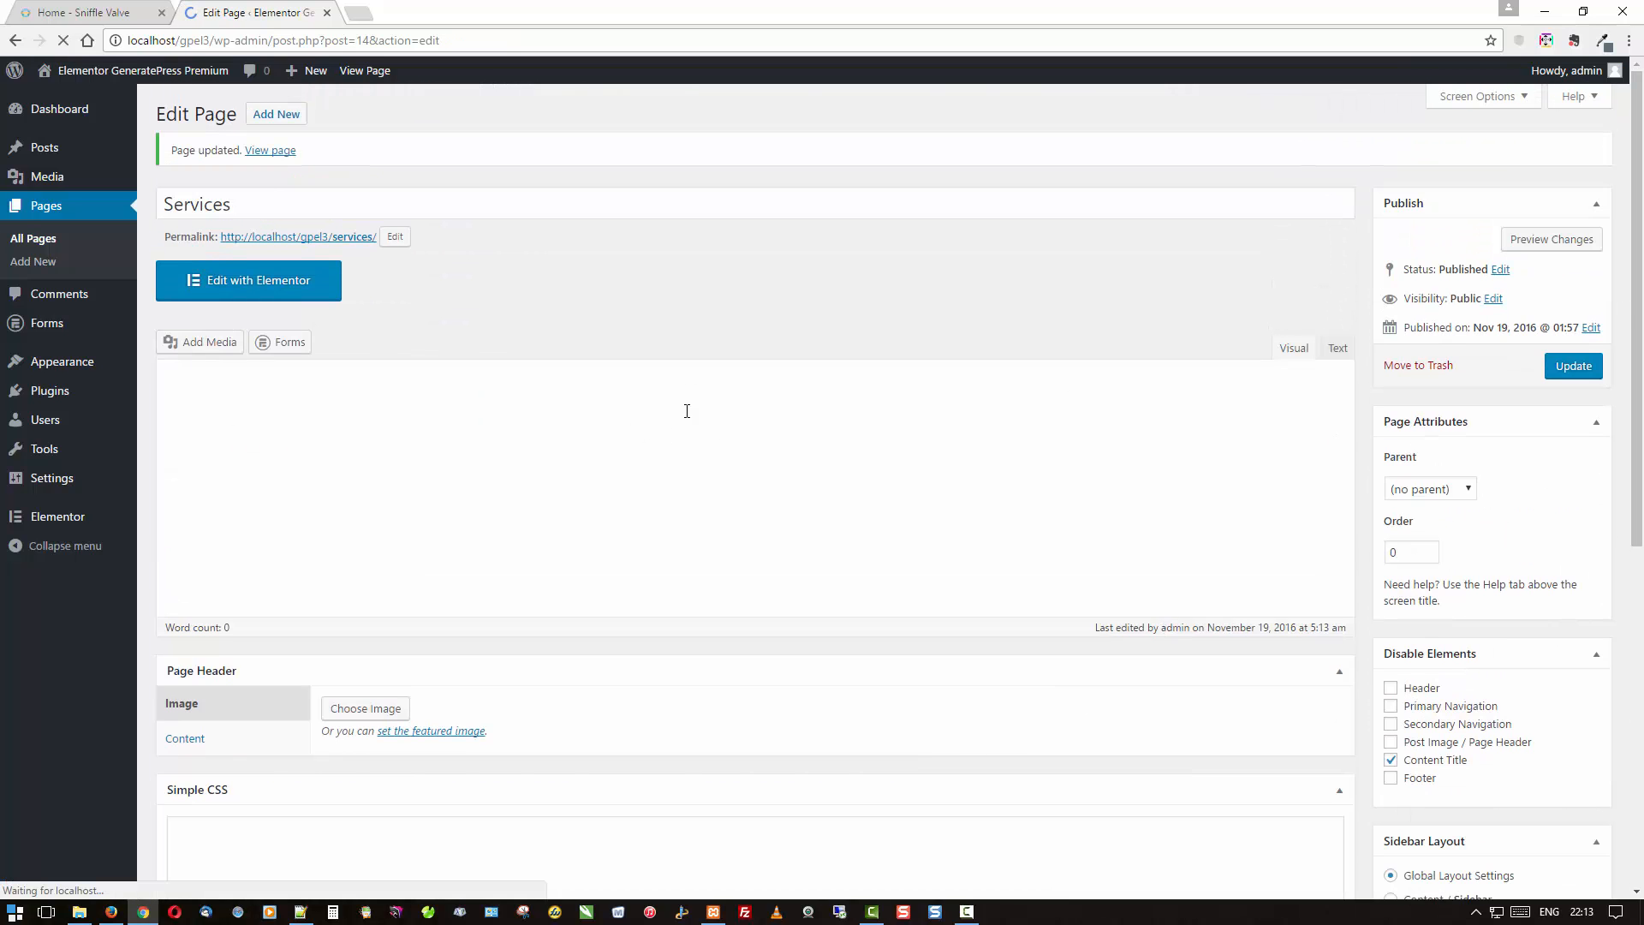
# Edit the Services page with Elementor and place an Accordion widget in the left column of a new two-column section.
pyautogui.click(251, 276)
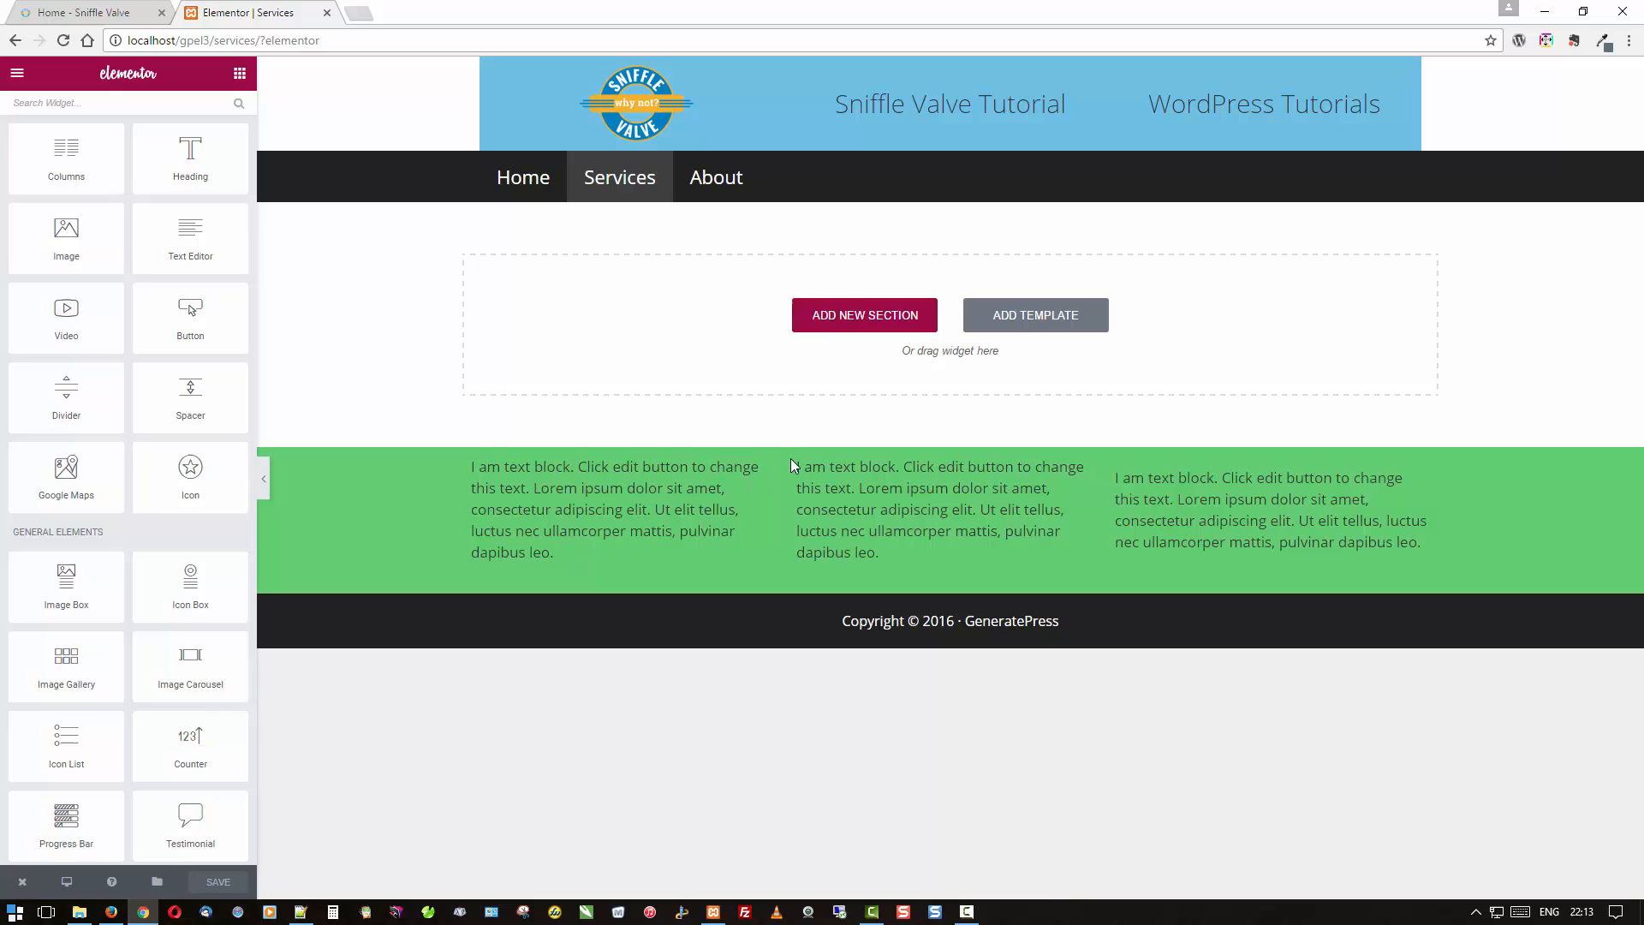
pyautogui.click(815, 329)
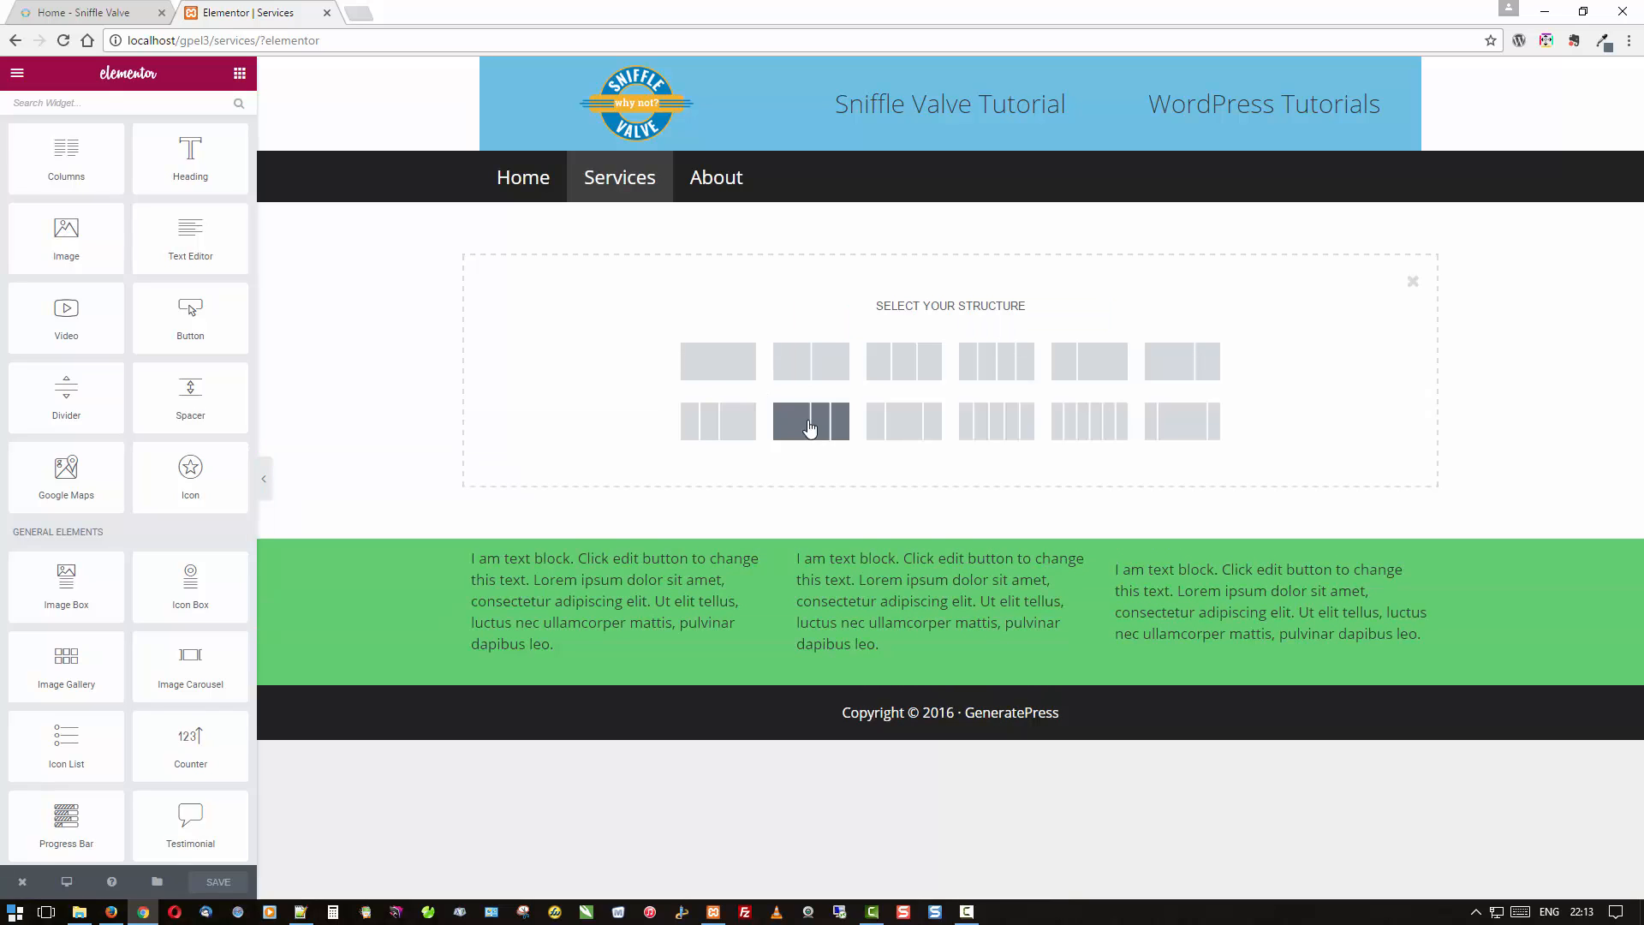
pyautogui.click(807, 358)
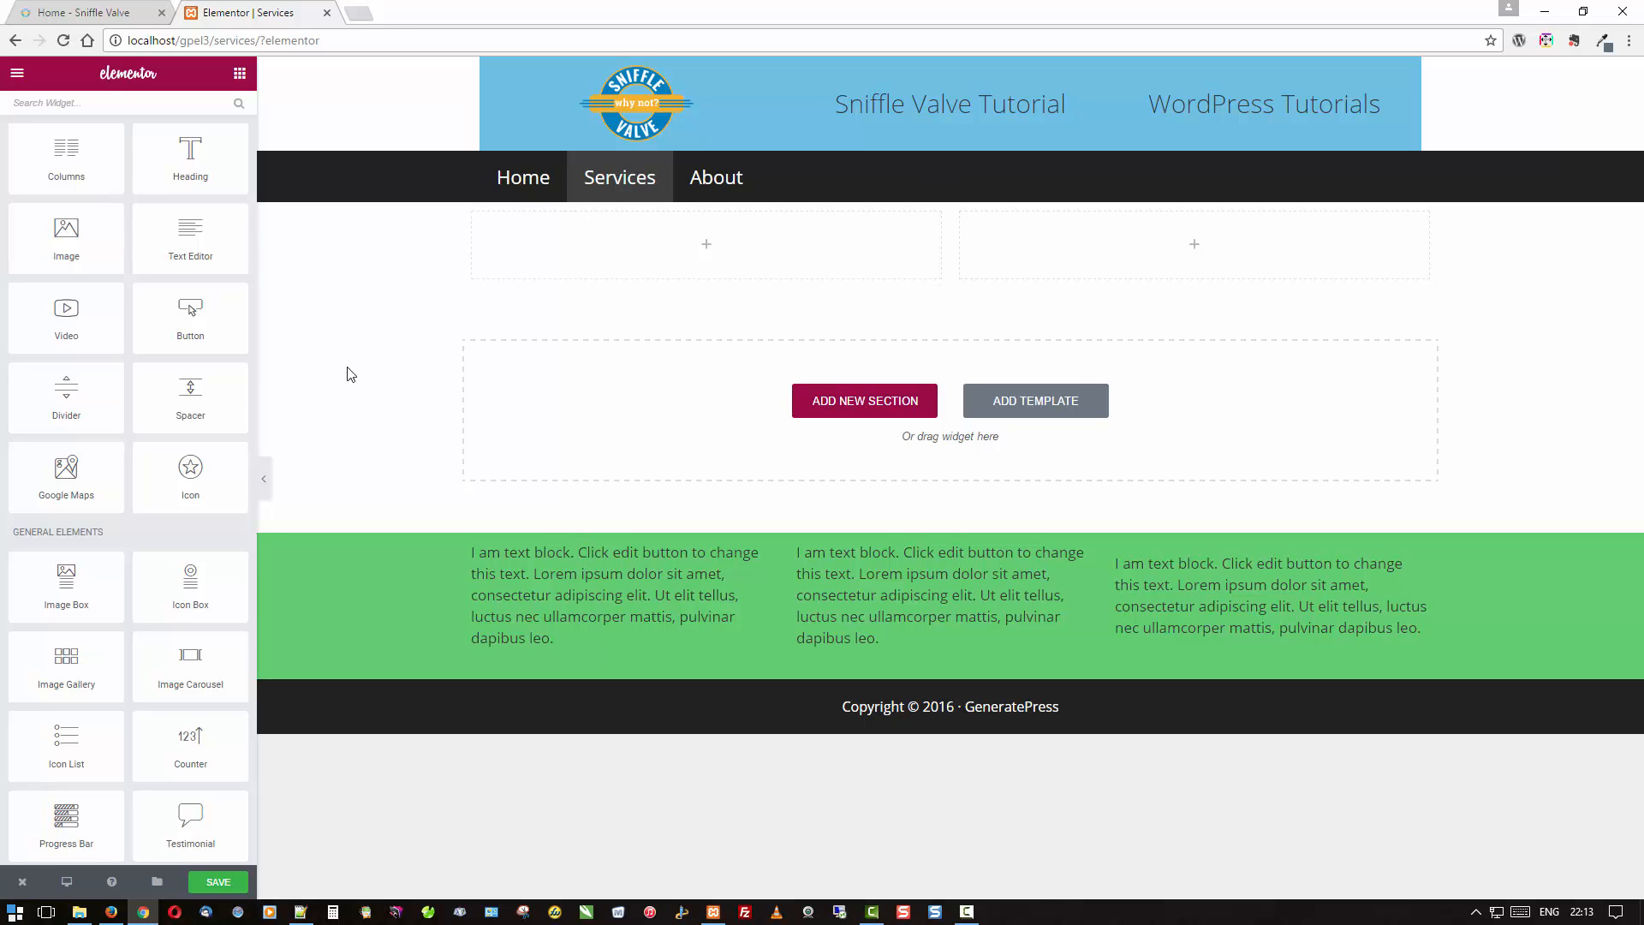
pyautogui.scroll(-3, 172, 429)
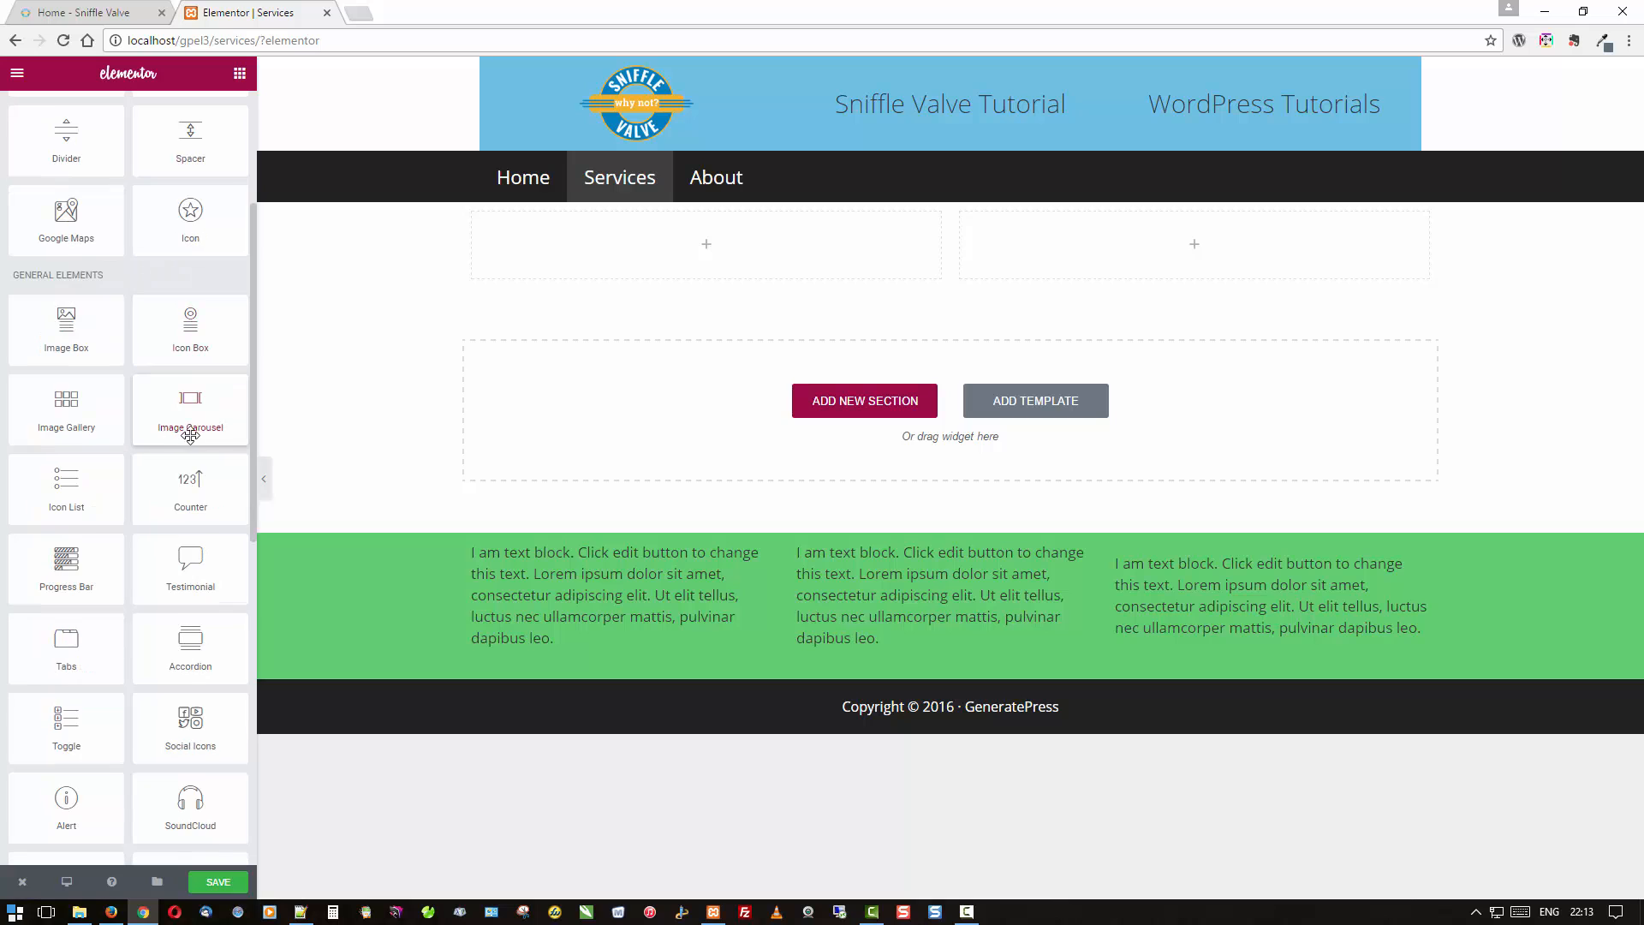
pyautogui.moveTo(180, 668); pyautogui.dragTo(629, 272)
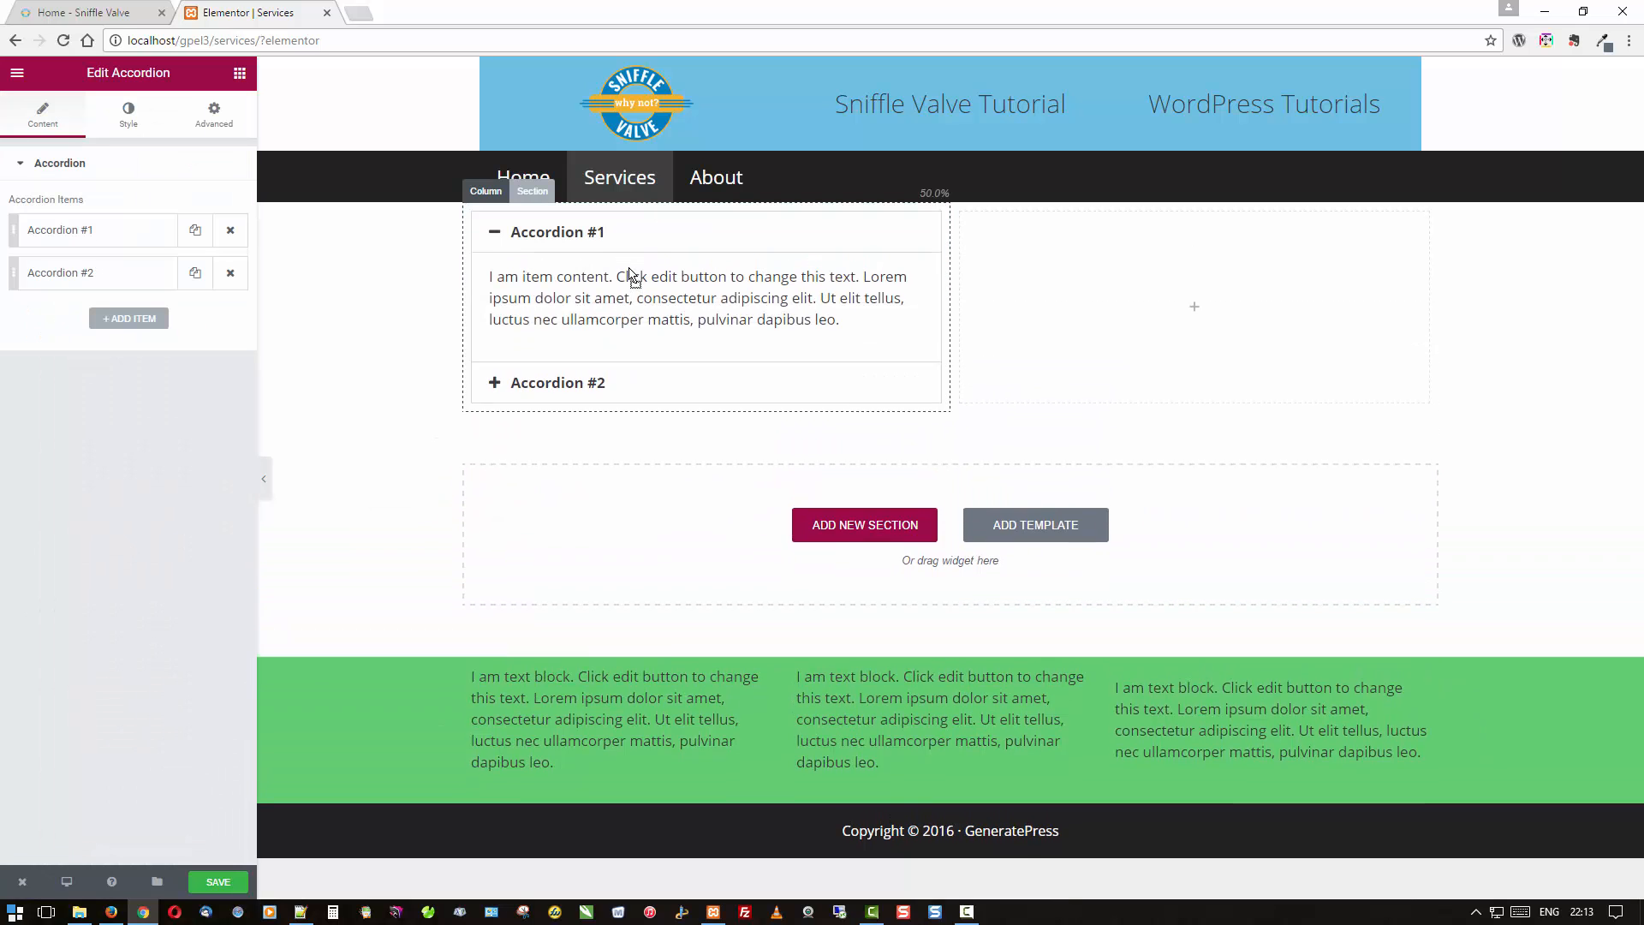
# Replace the Accordion #1 item's content with the shortcode [INSERT_ELEMENTOR id=35] and save the page.
pyautogui.click(150, 233)
pyautogui.moveTo(155, 572); pyautogui.dragTo(3, 439)
pyautogui.press('BackSpace')
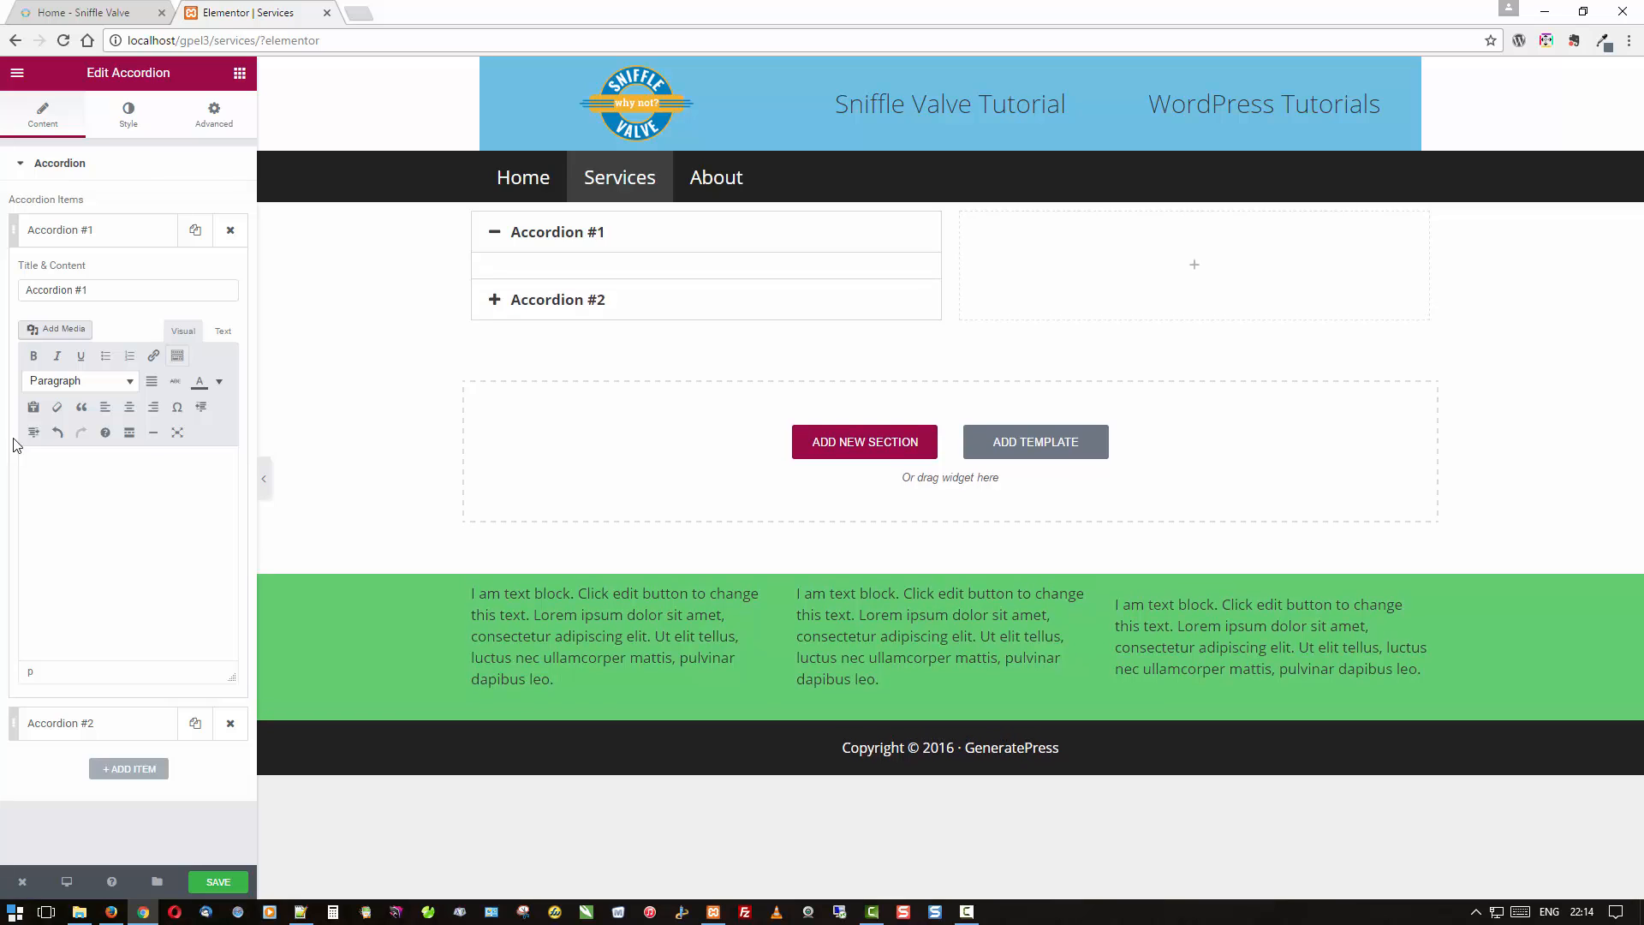
pyautogui.write('[formidable id=3]')
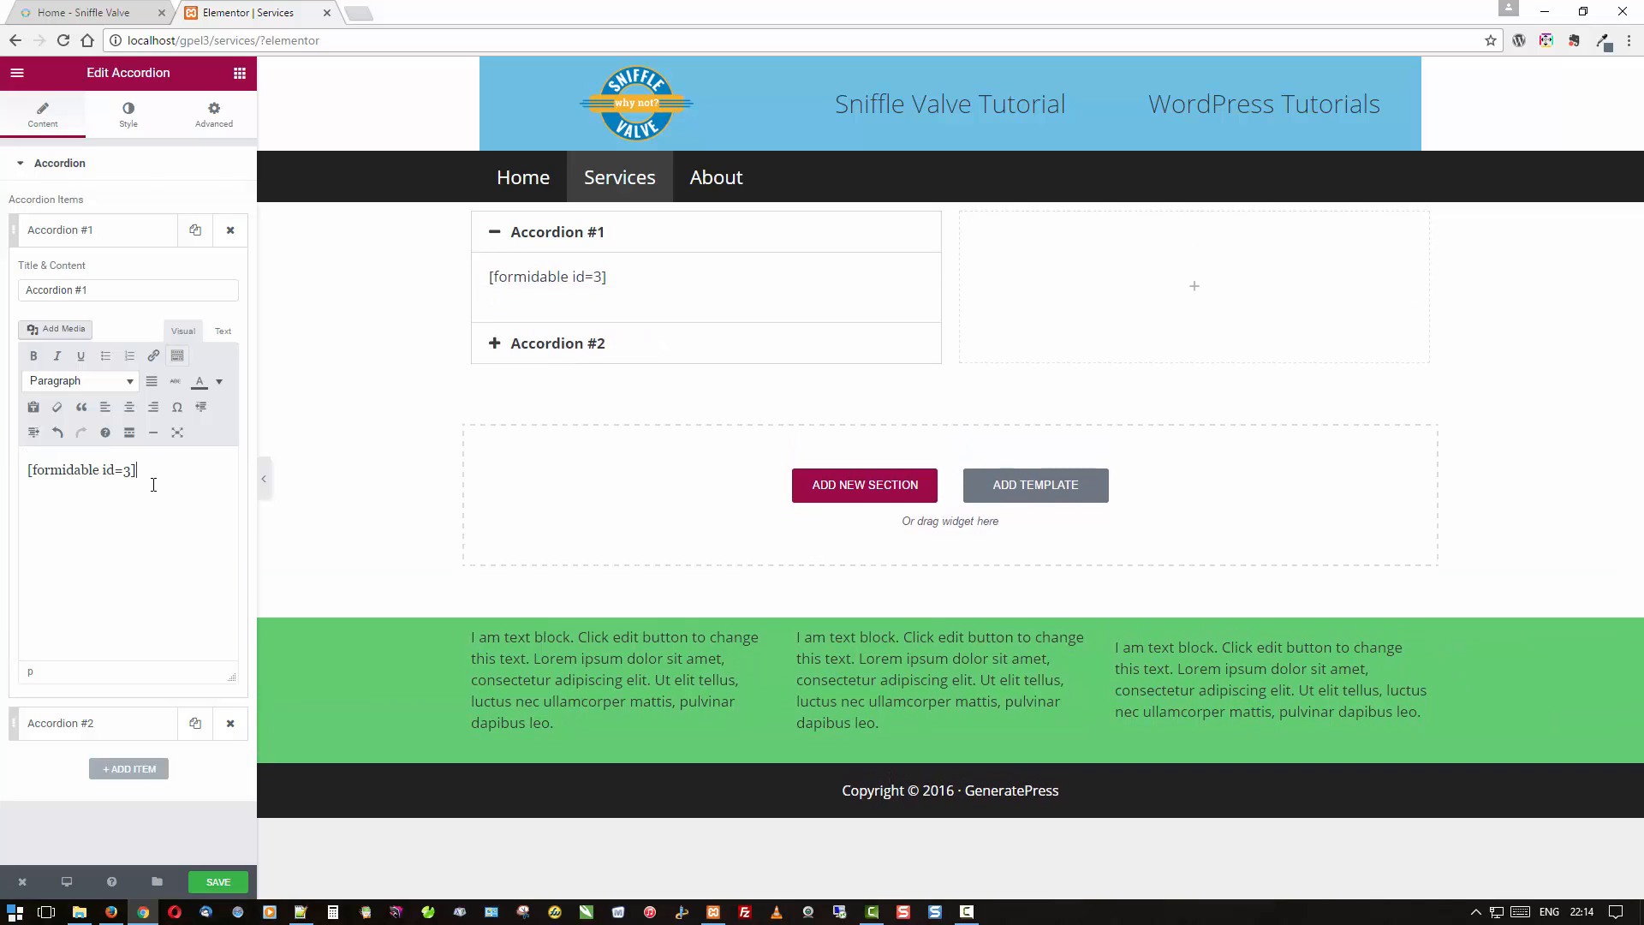
pyautogui.moveTo(138, 470); pyautogui.dragTo(2, 469)
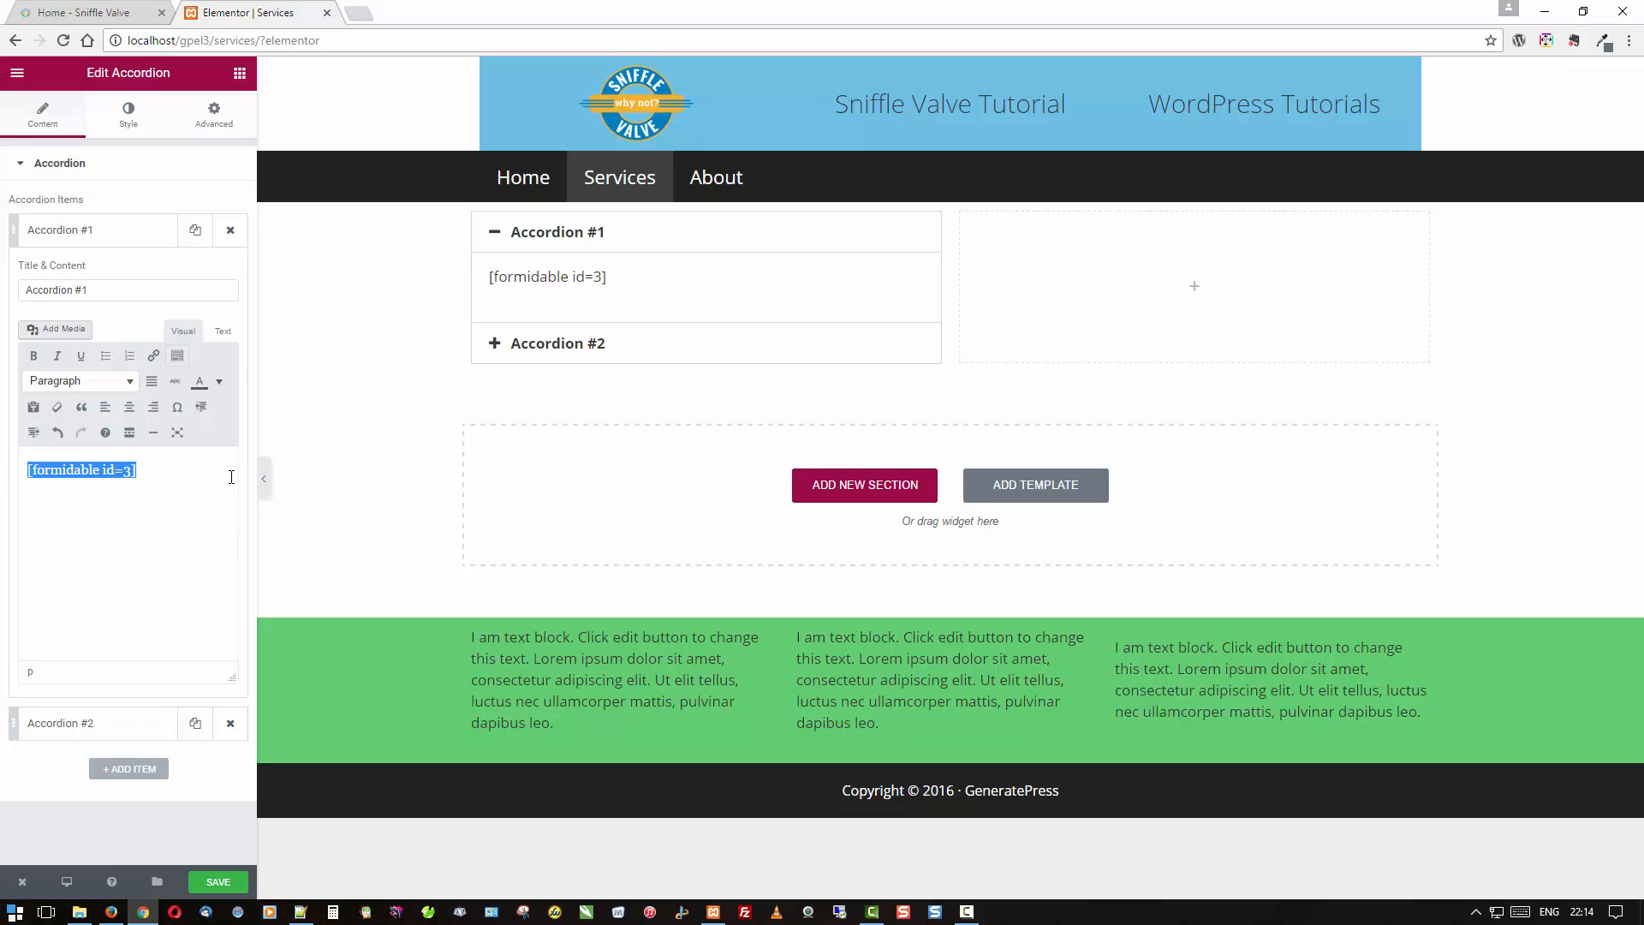
pyautogui.write('[')
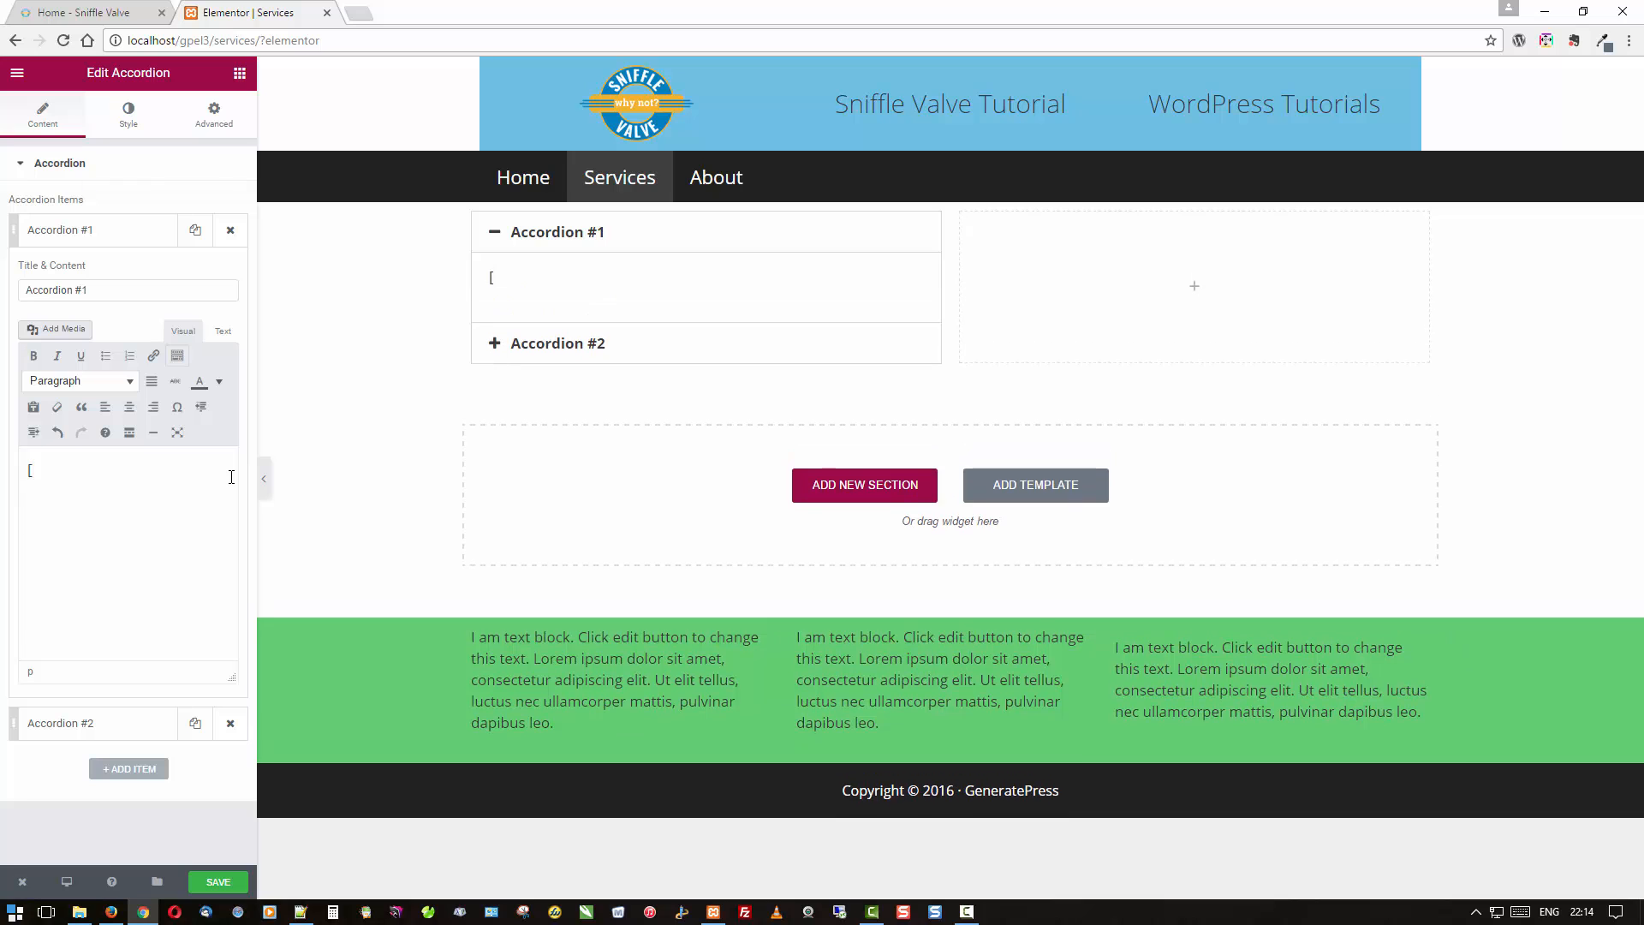
pyautogui.write('INSERT')
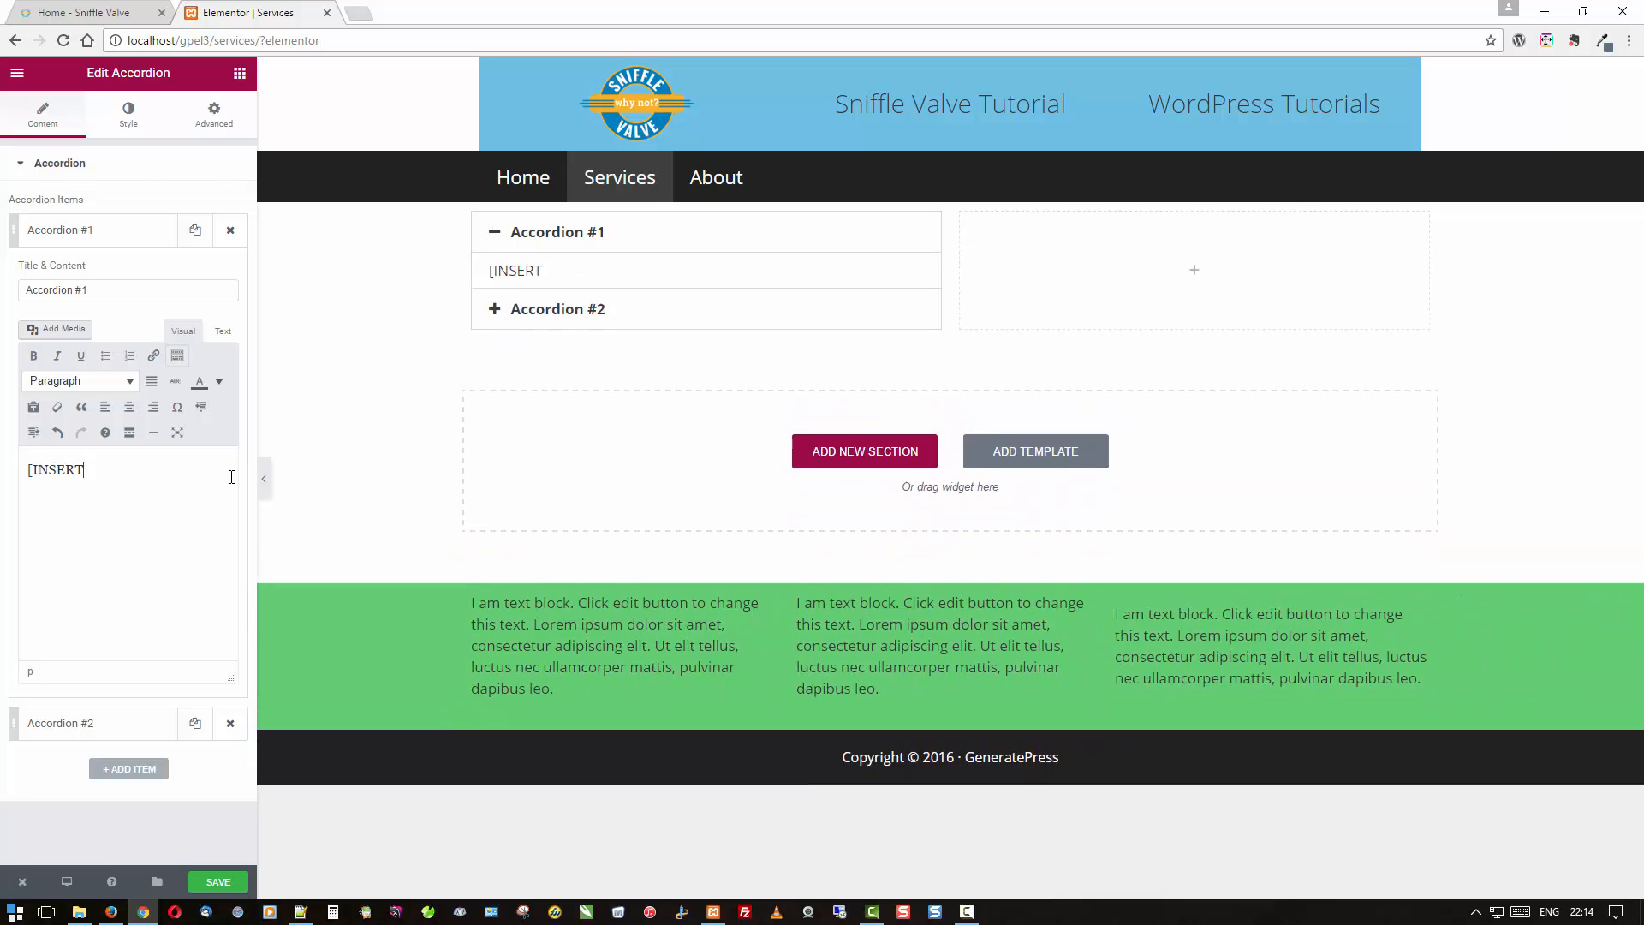
pyautogui.write('_ELEMENTOR')
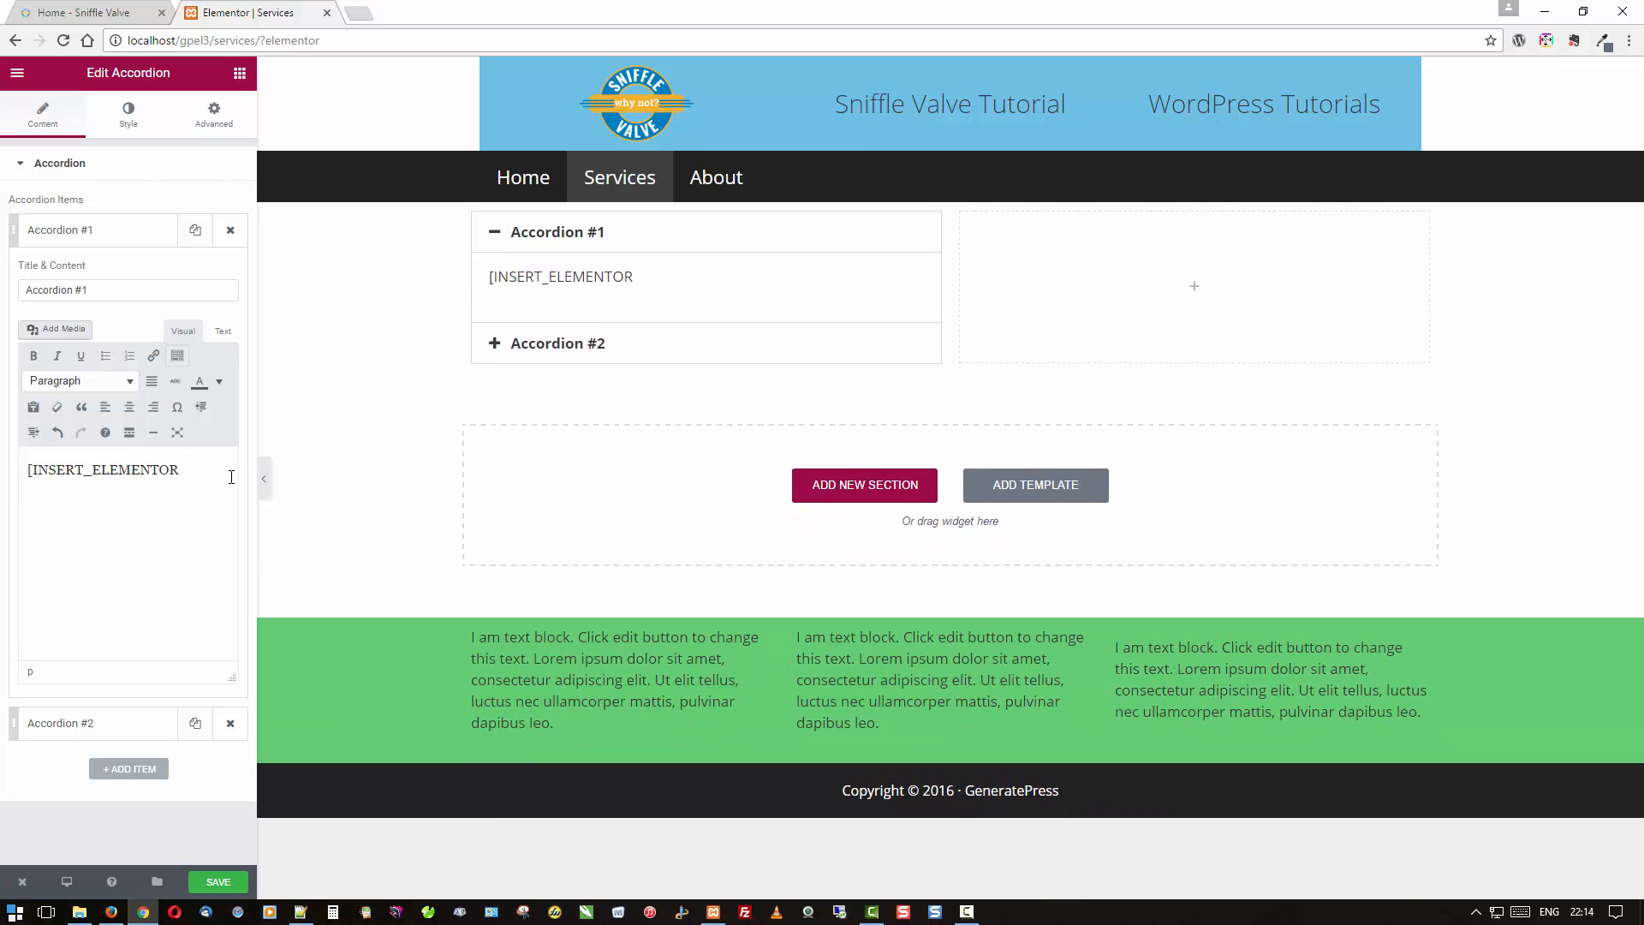
pyautogui.write(' id')
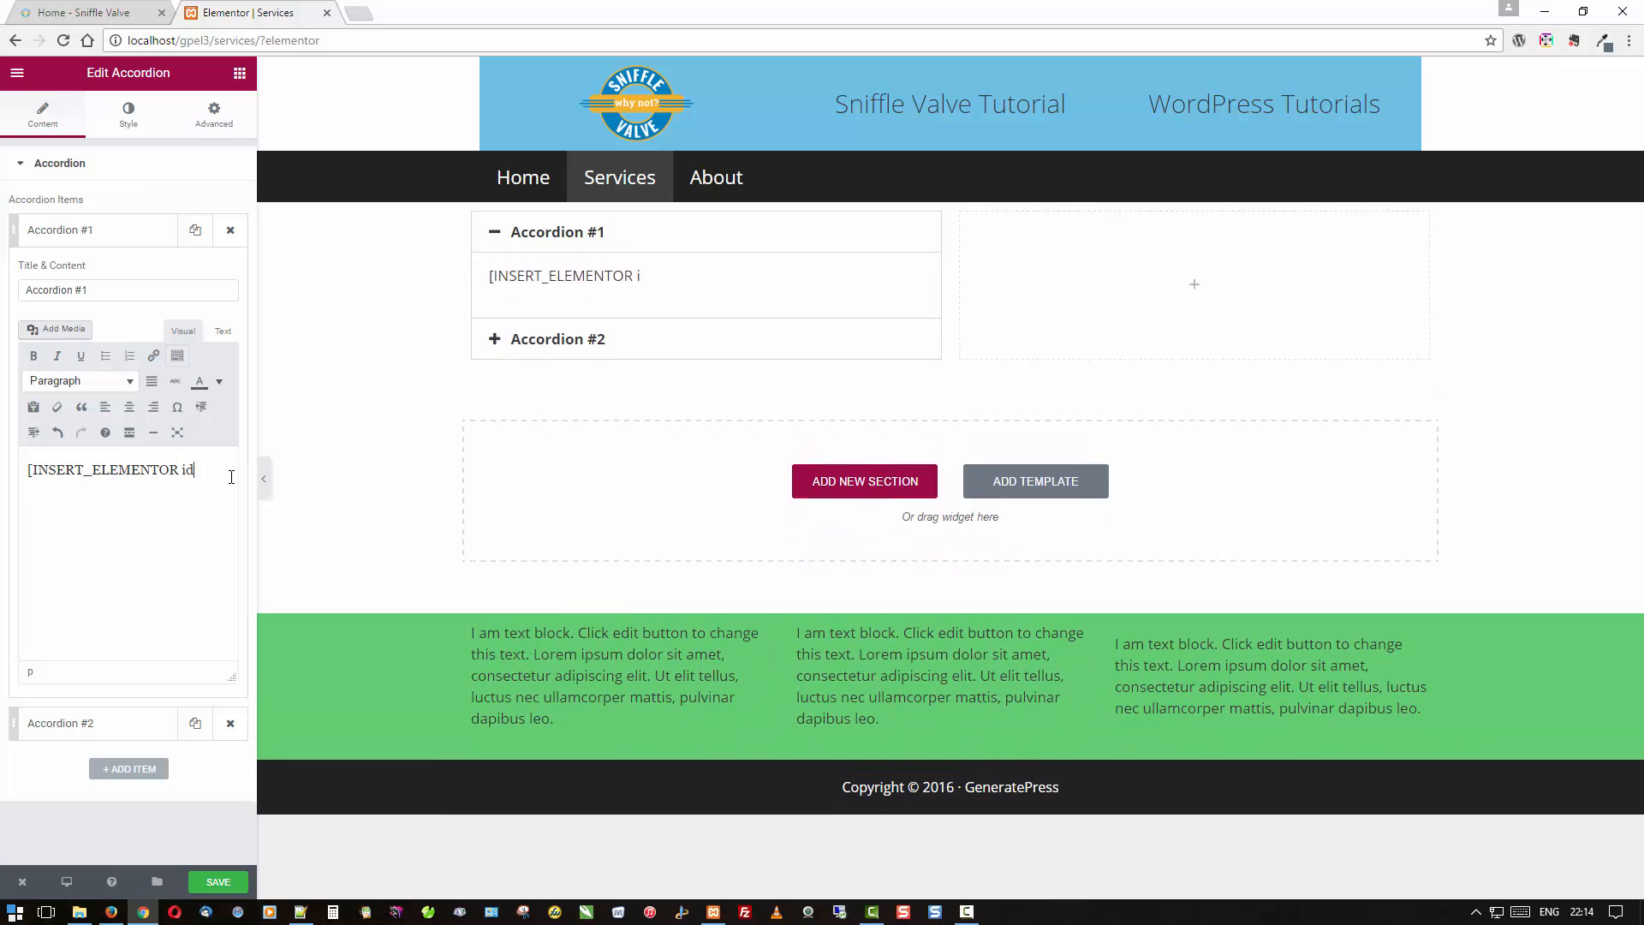
pyautogui.write('=')
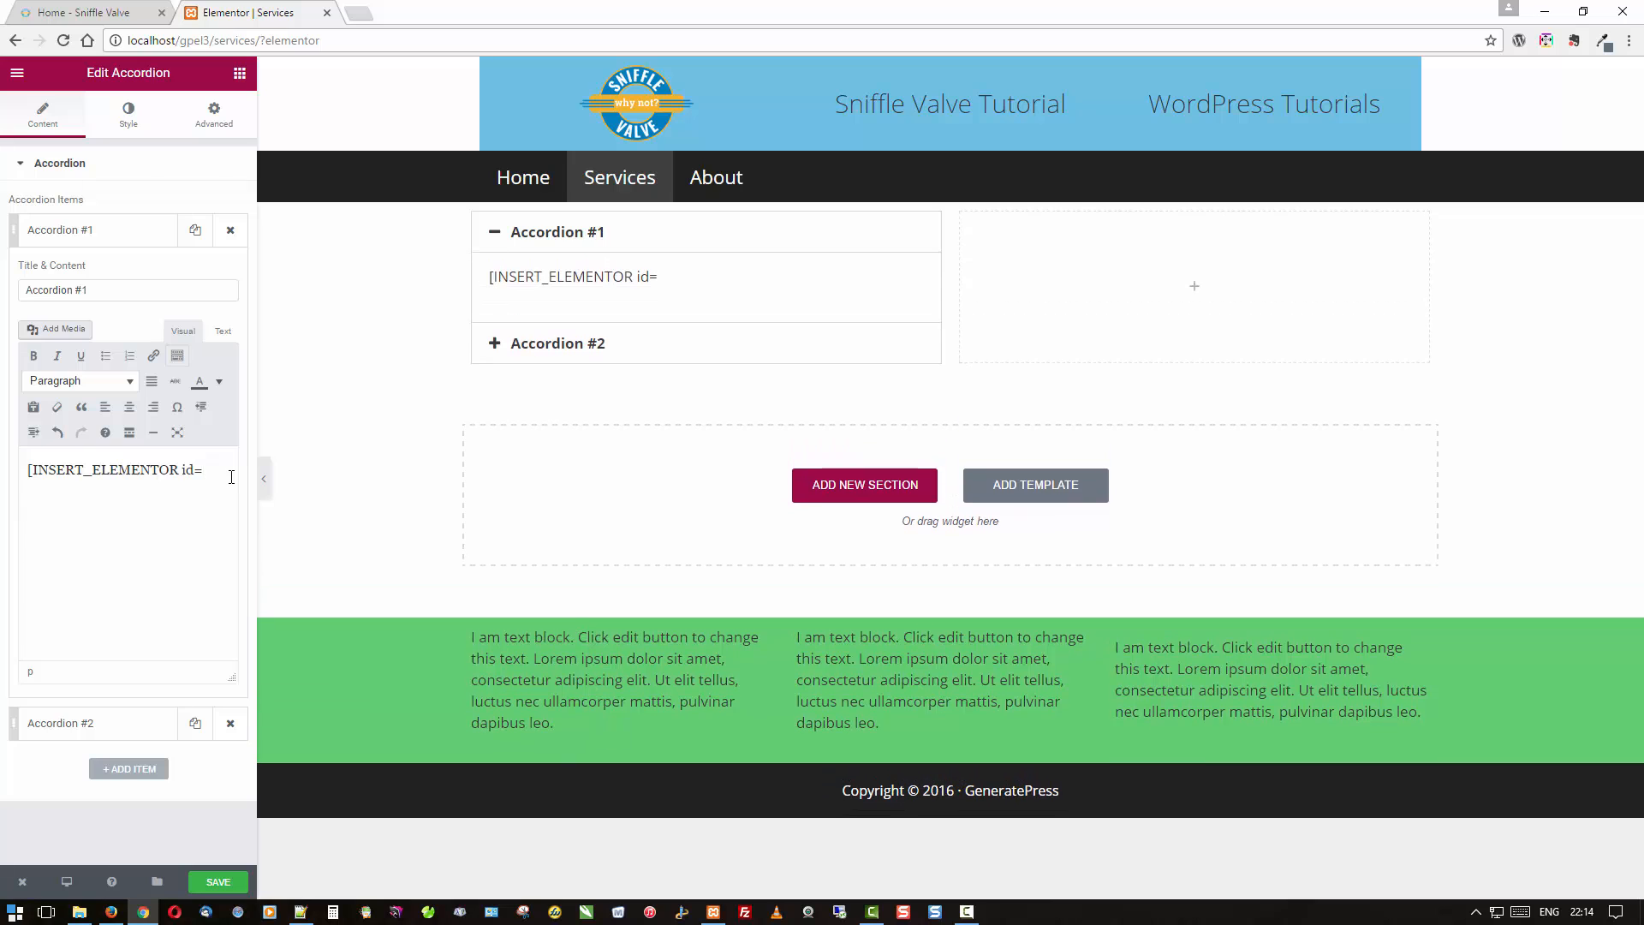
pyautogui.write('35]')
pyautogui.click(215, 883)
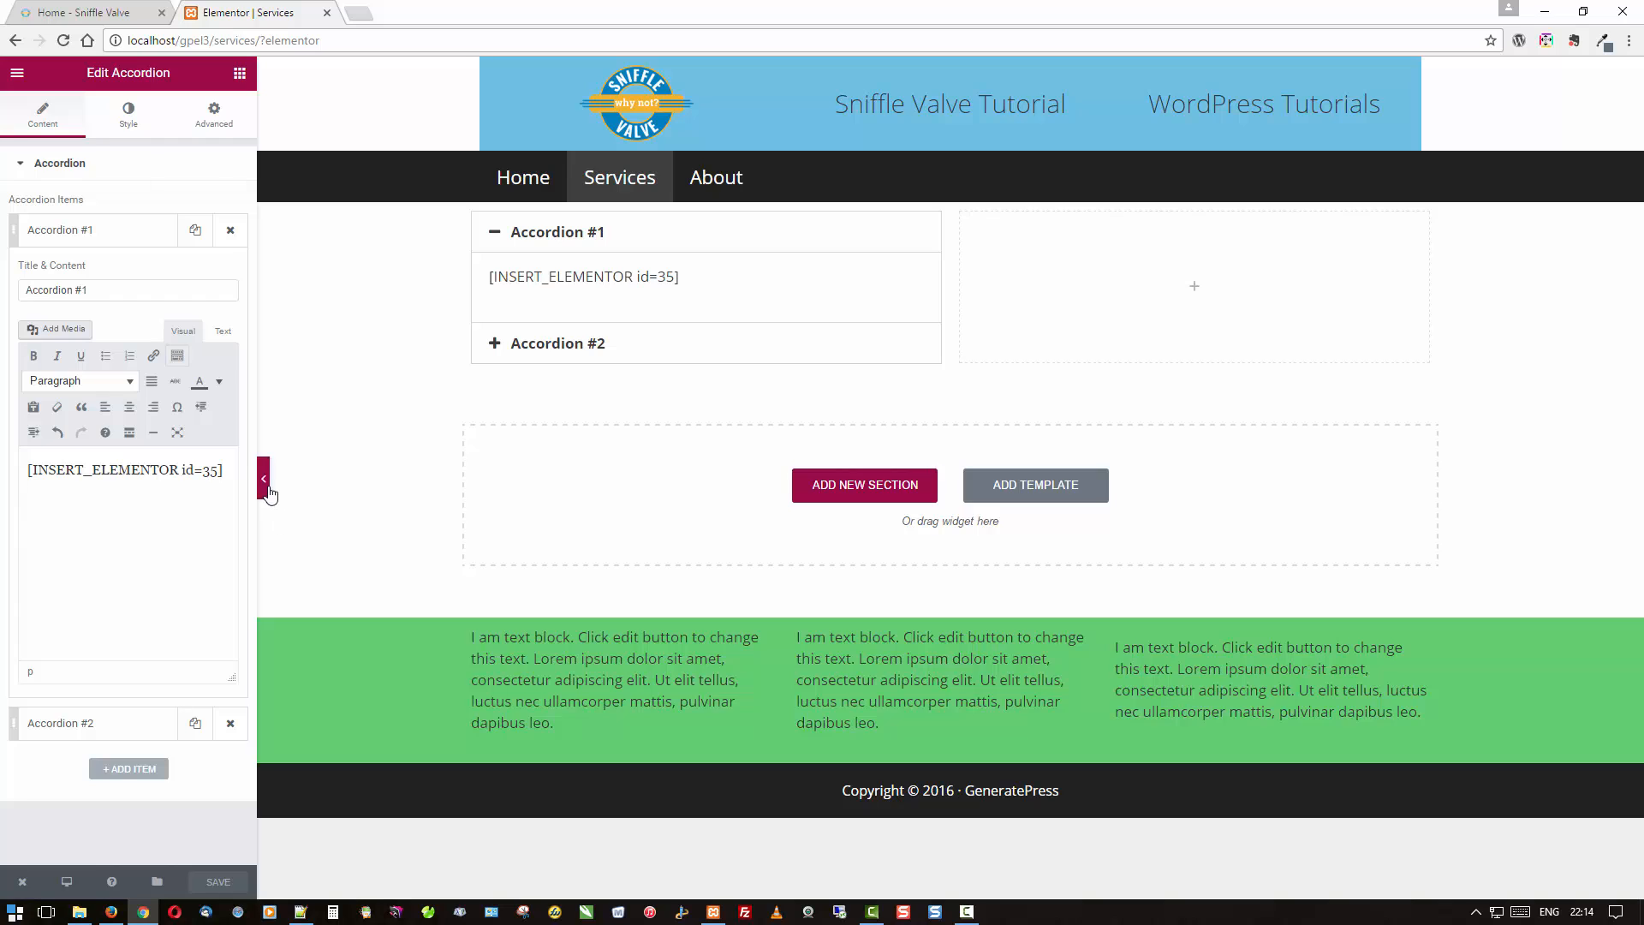
# Switch to Firefox, reload the site, open the Services page, and check the layout embedded in Accordion #1.
pyautogui.click(266, 479)
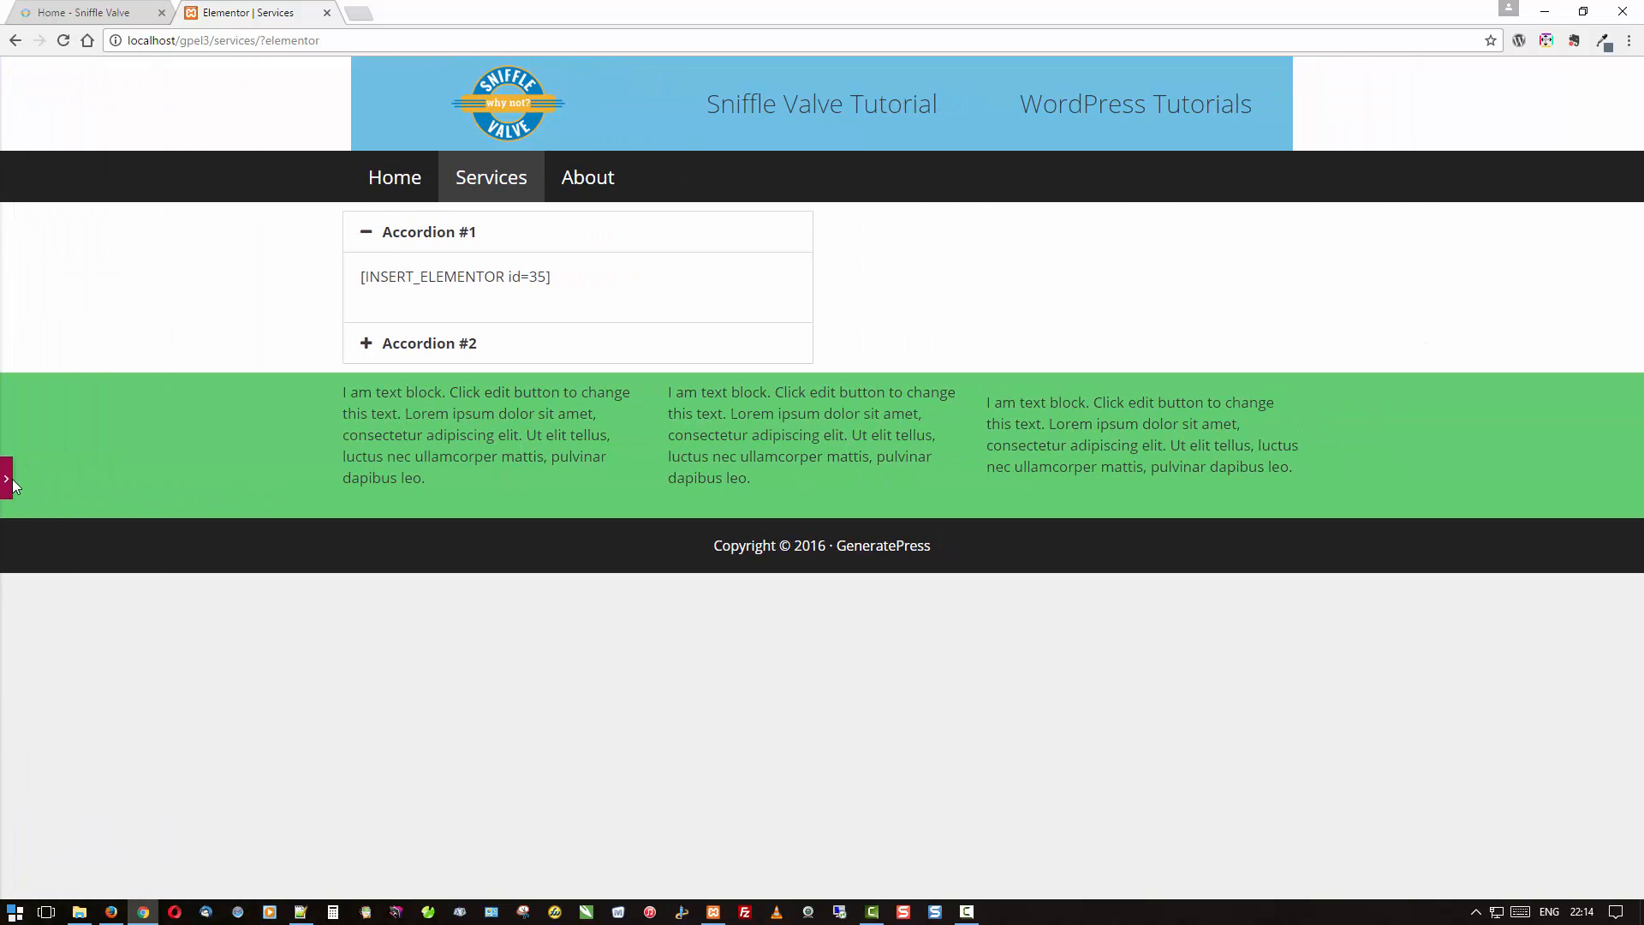
pyautogui.click(7, 480)
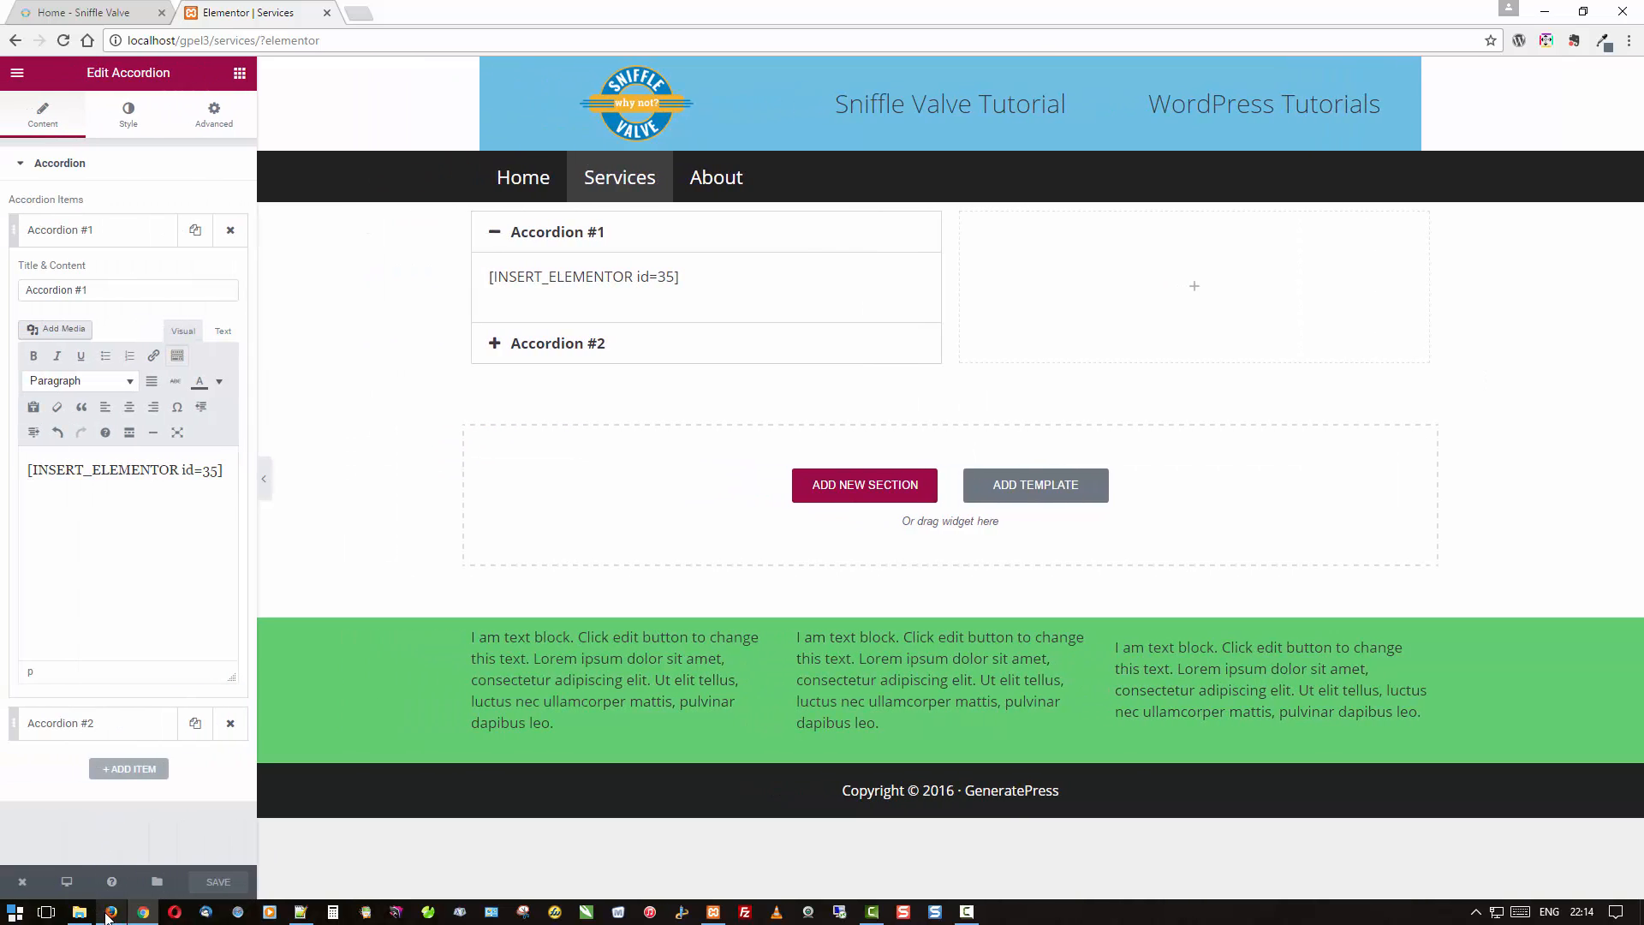
pyautogui.click(108, 911)
pyautogui.rightClick(142, 545)
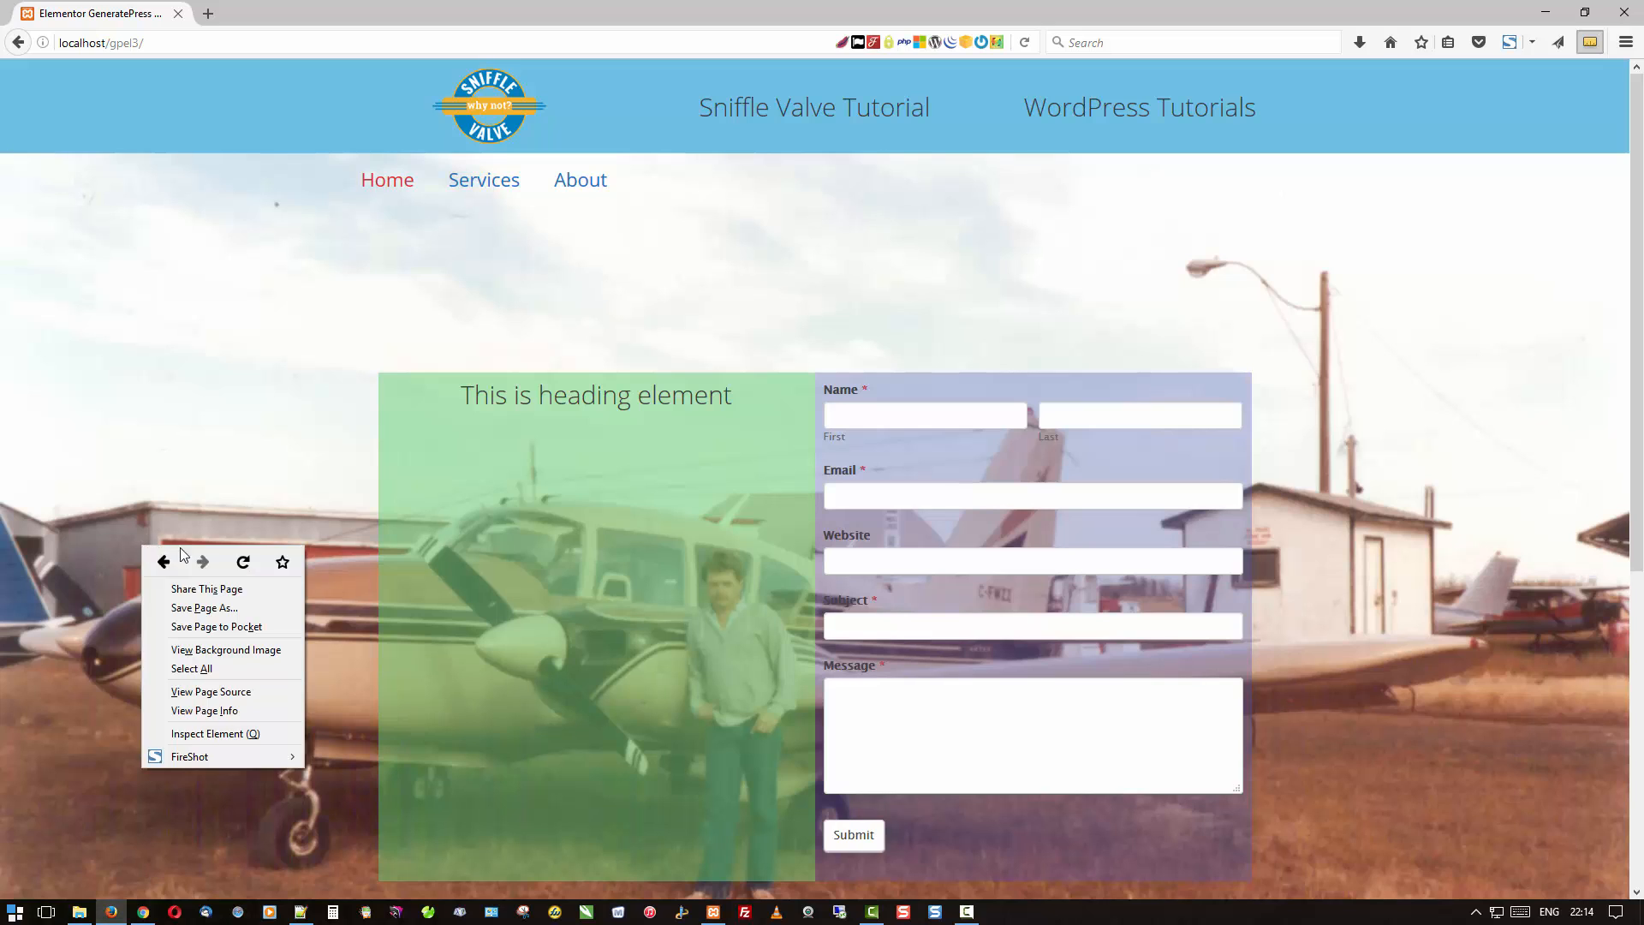
pyautogui.click(241, 561)
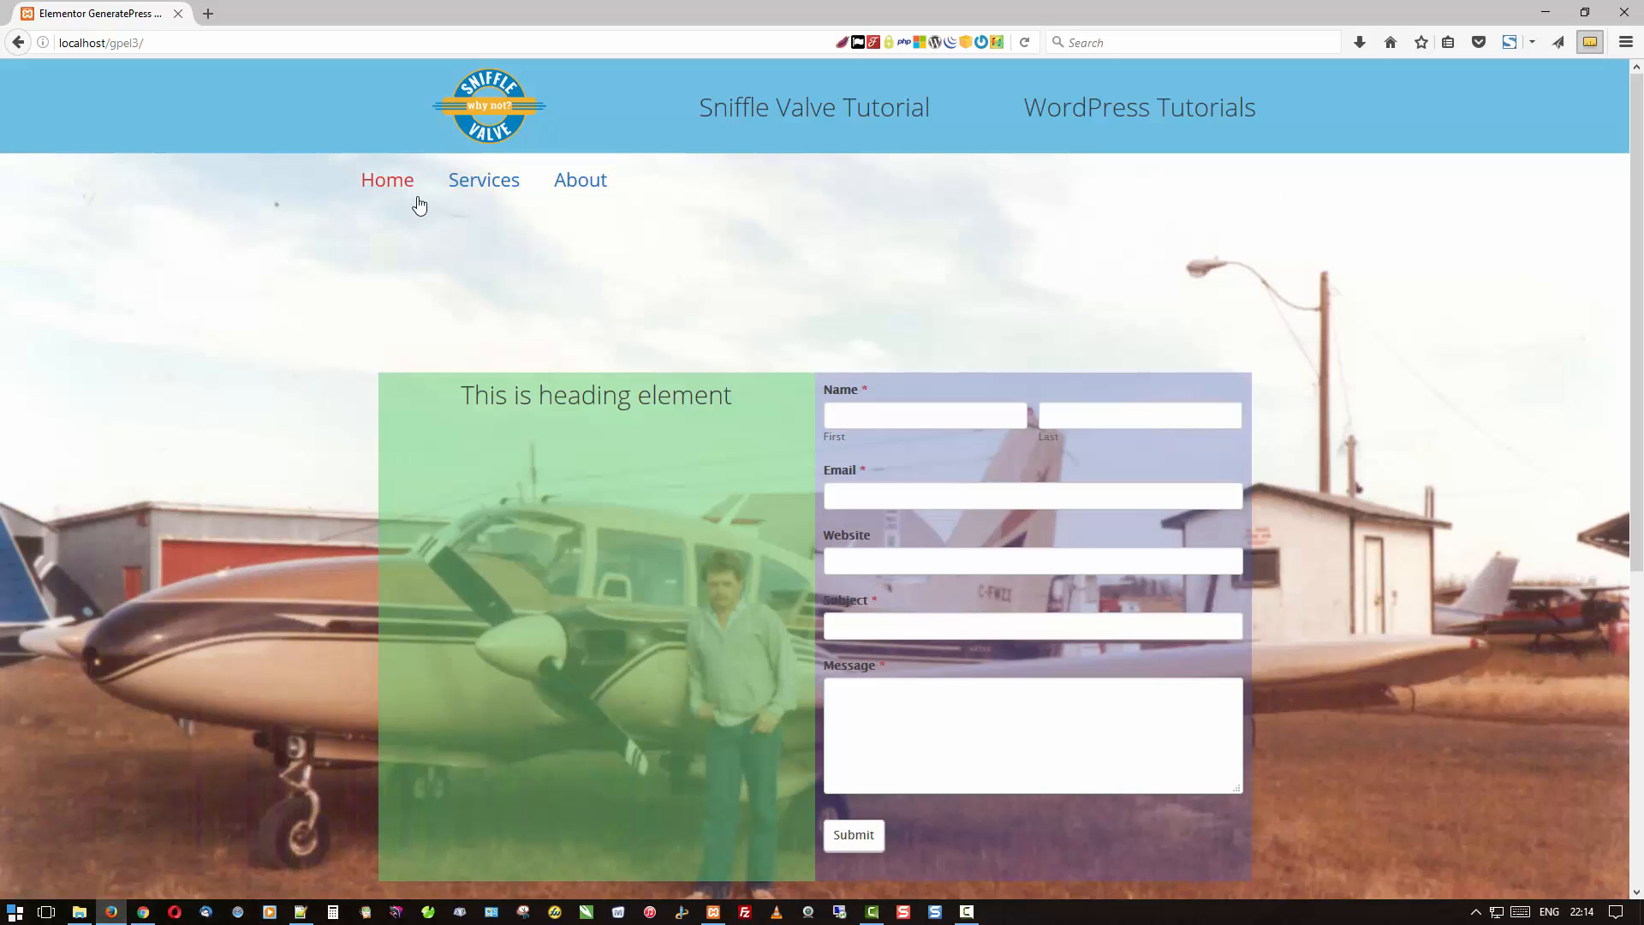
pyautogui.click(482, 182)
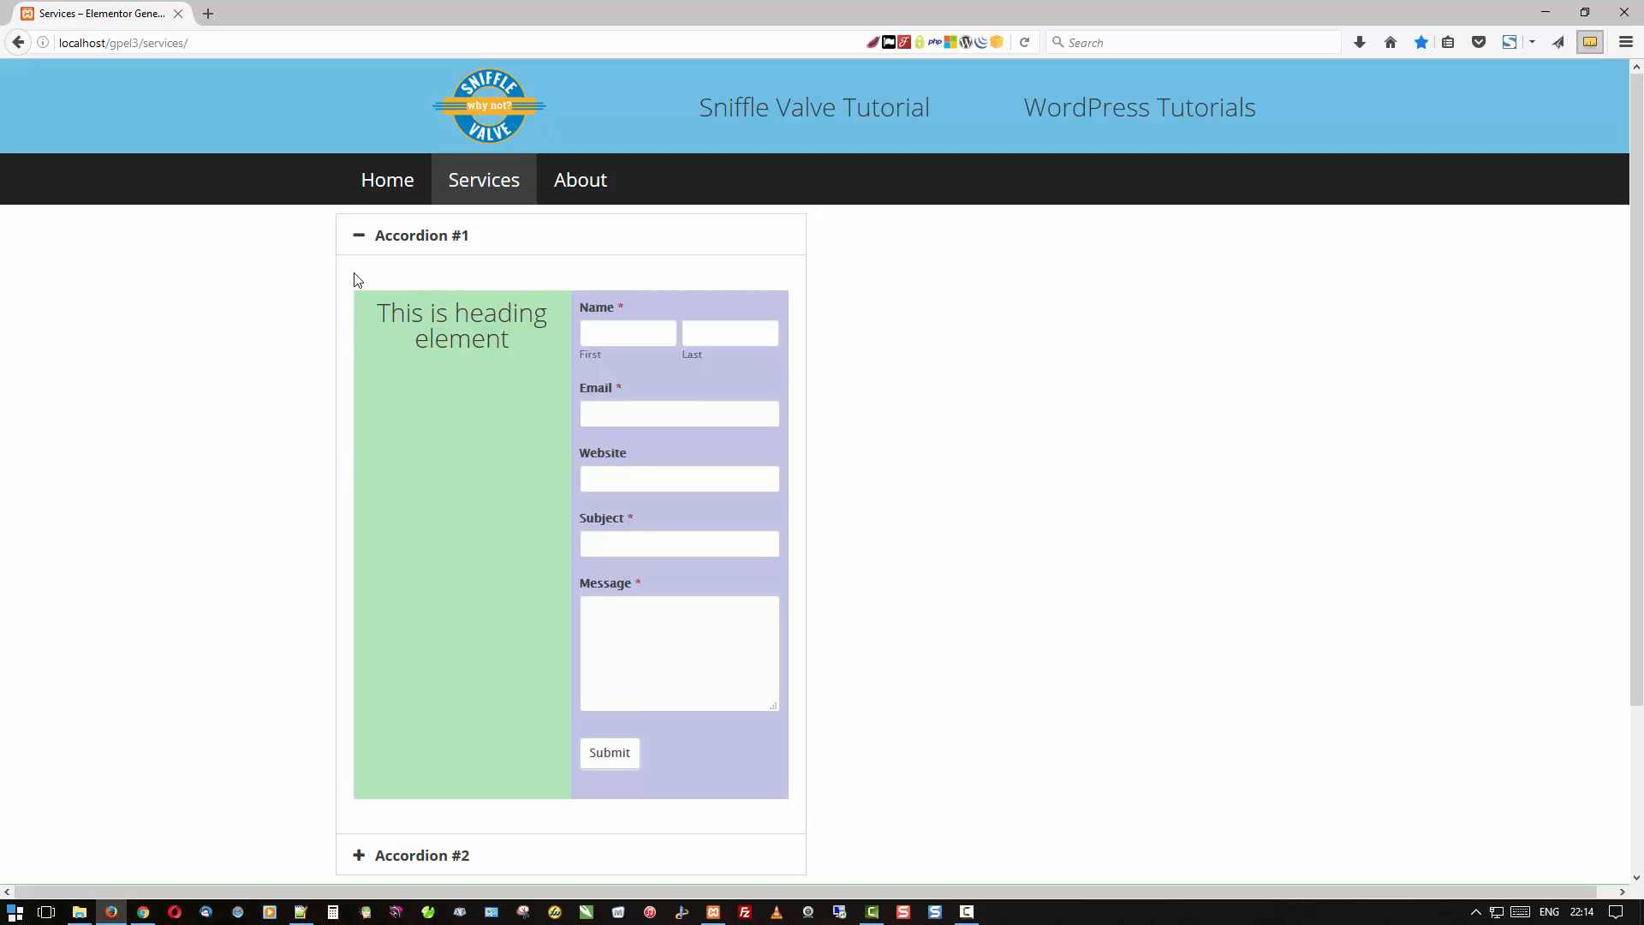
pyautogui.click(357, 245)
pyautogui.click(357, 245)
# Back in Chrome, copy the shortcode from Accordion #1 and paste it over the Accordion #2 item's placeholder text.
pyautogui.click(142, 916)
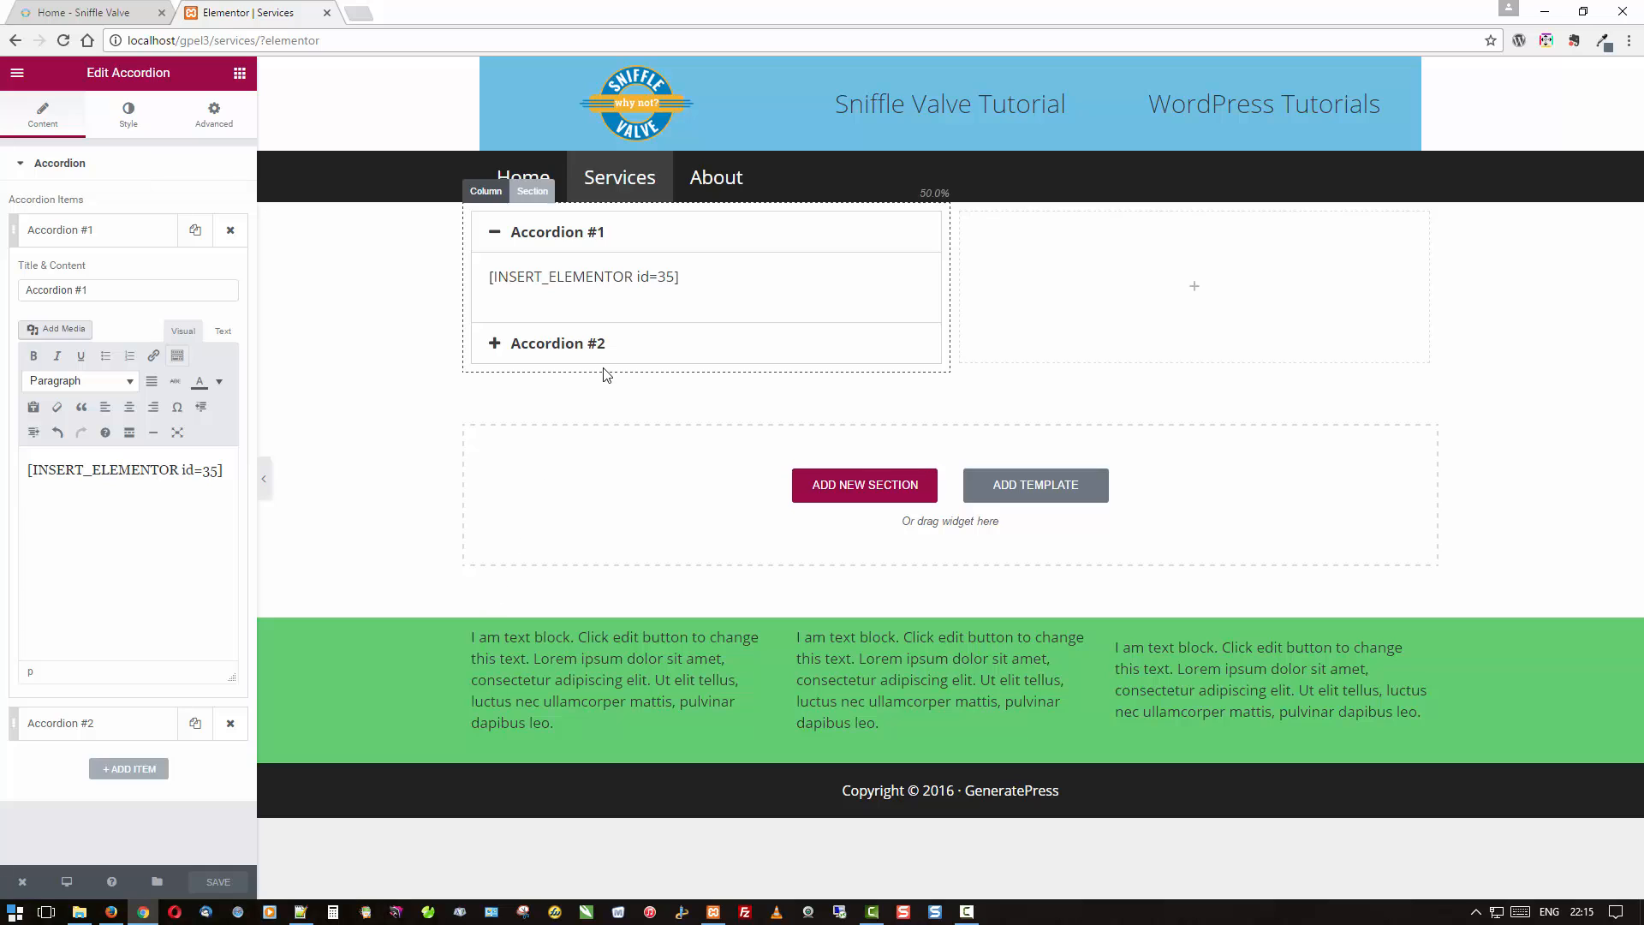
pyautogui.moveTo(698, 309); pyautogui.dragTo(579, 268)
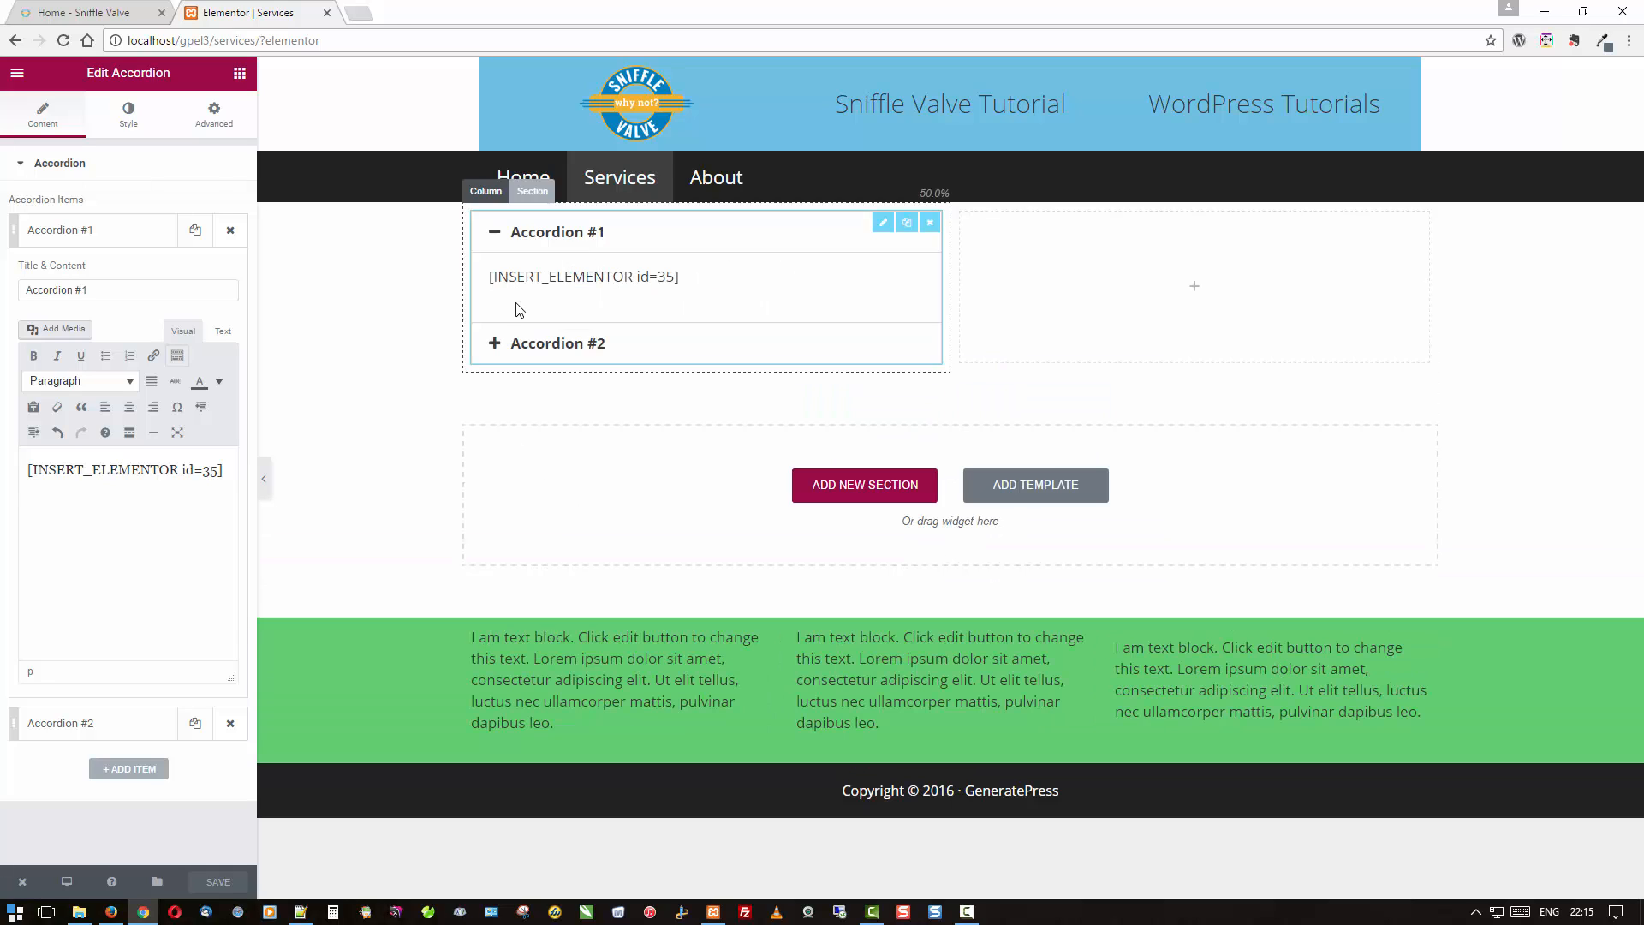
pyautogui.moveTo(28, 471); pyautogui.dragTo(229, 479)
pyautogui.hotkey('ctrl', 'c')
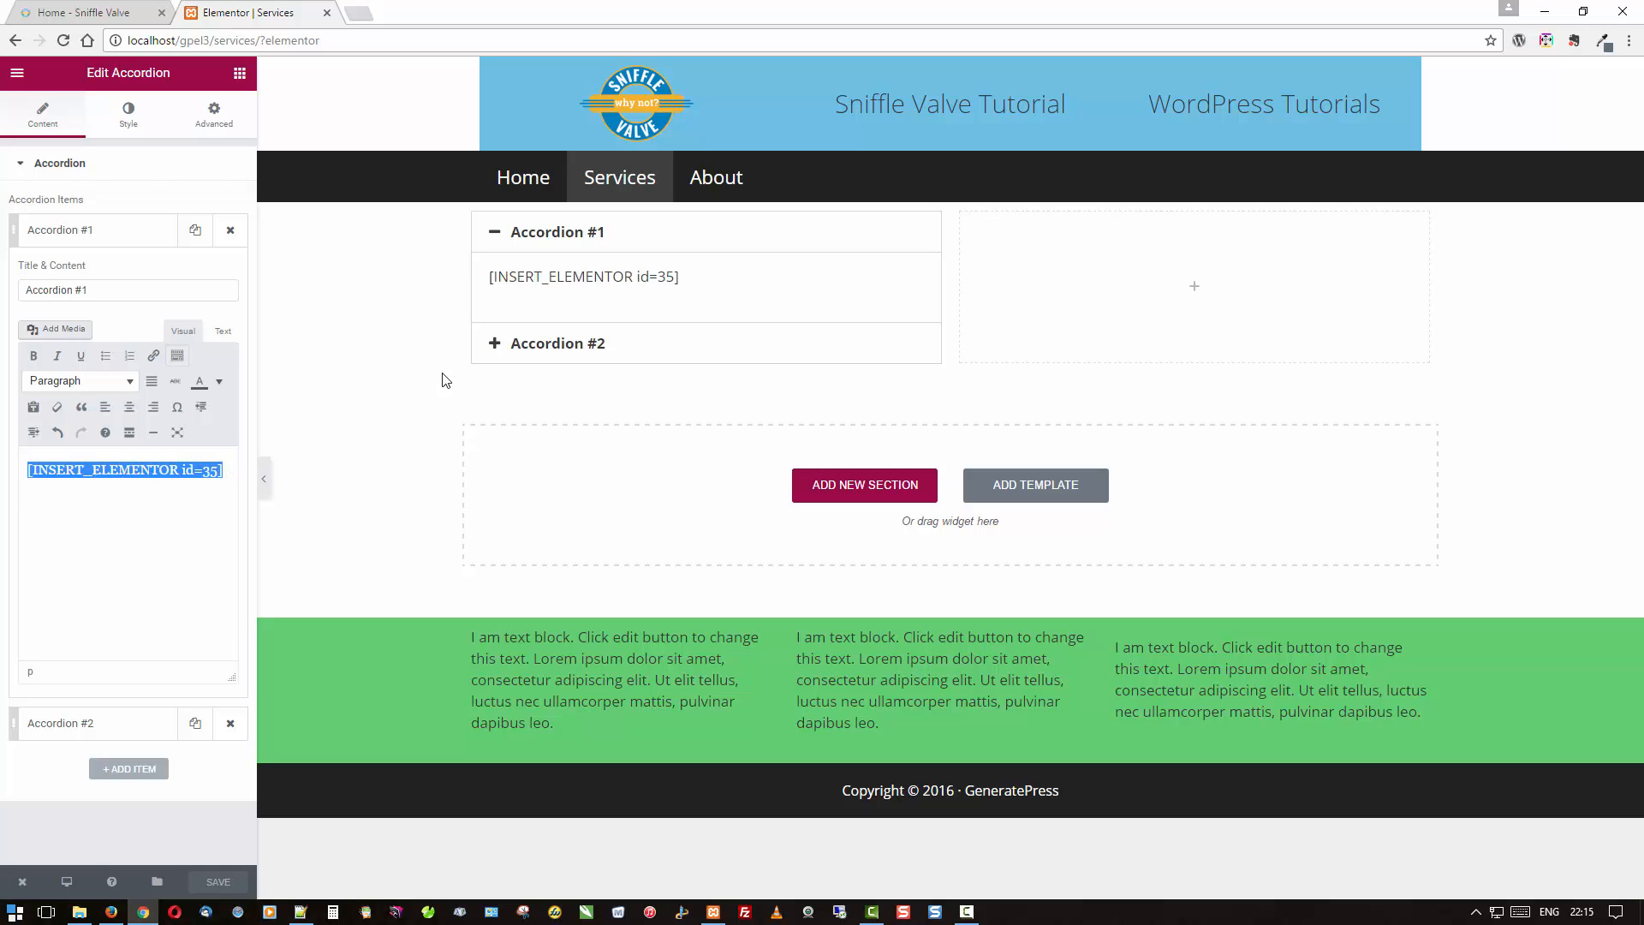
pyautogui.click(536, 347)
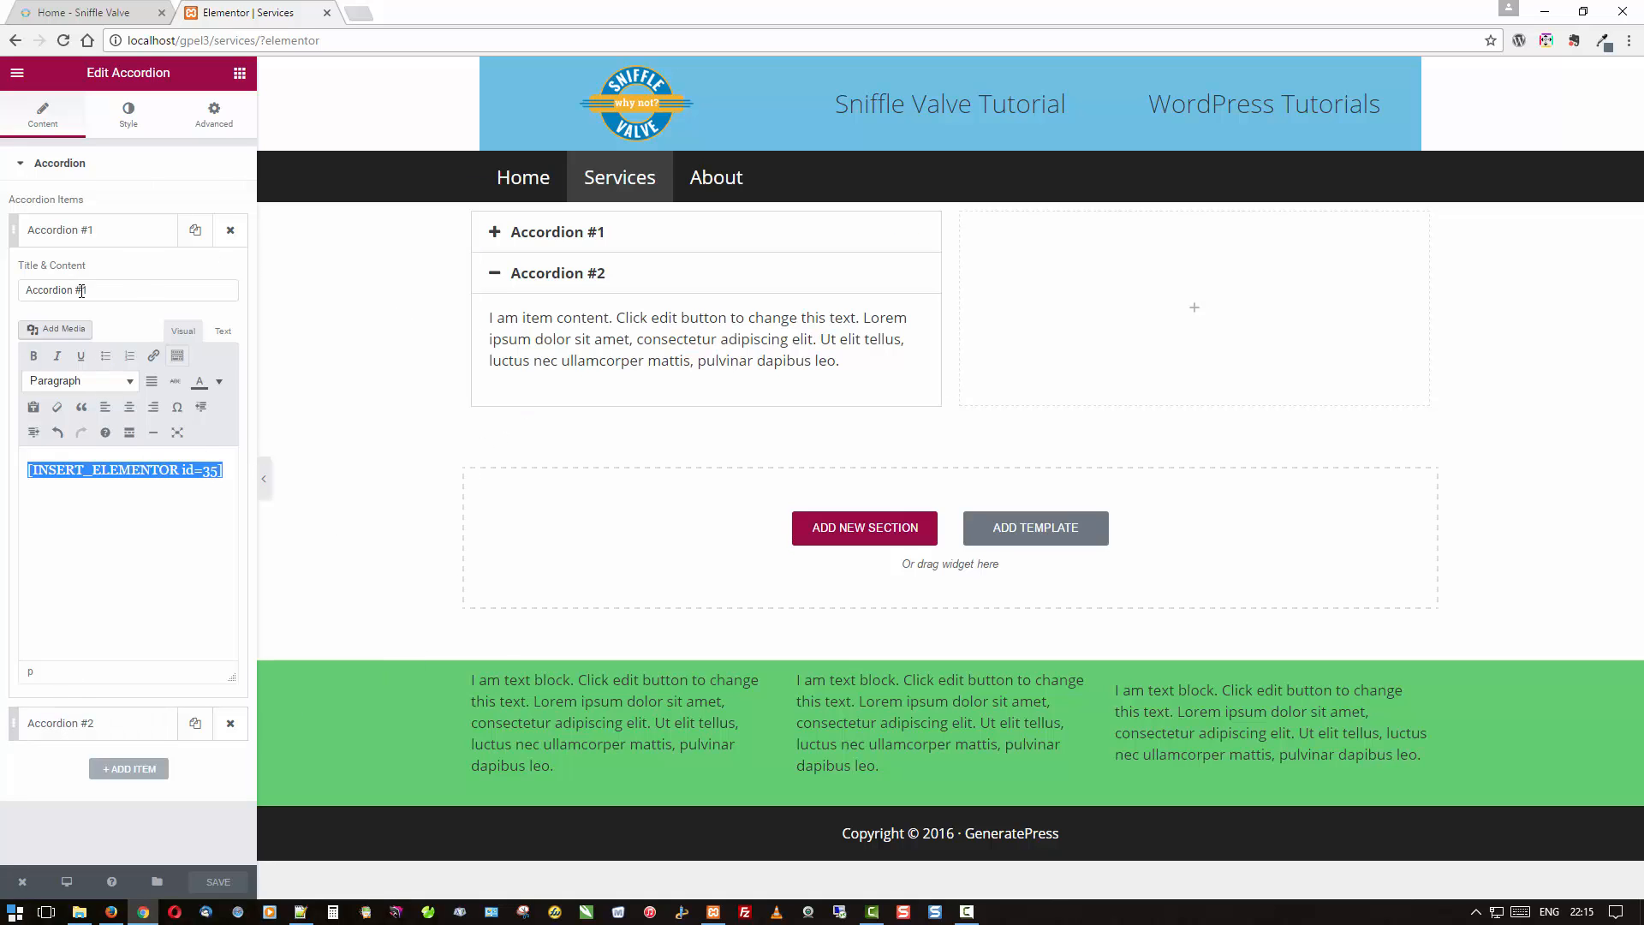
pyautogui.click(55, 724)
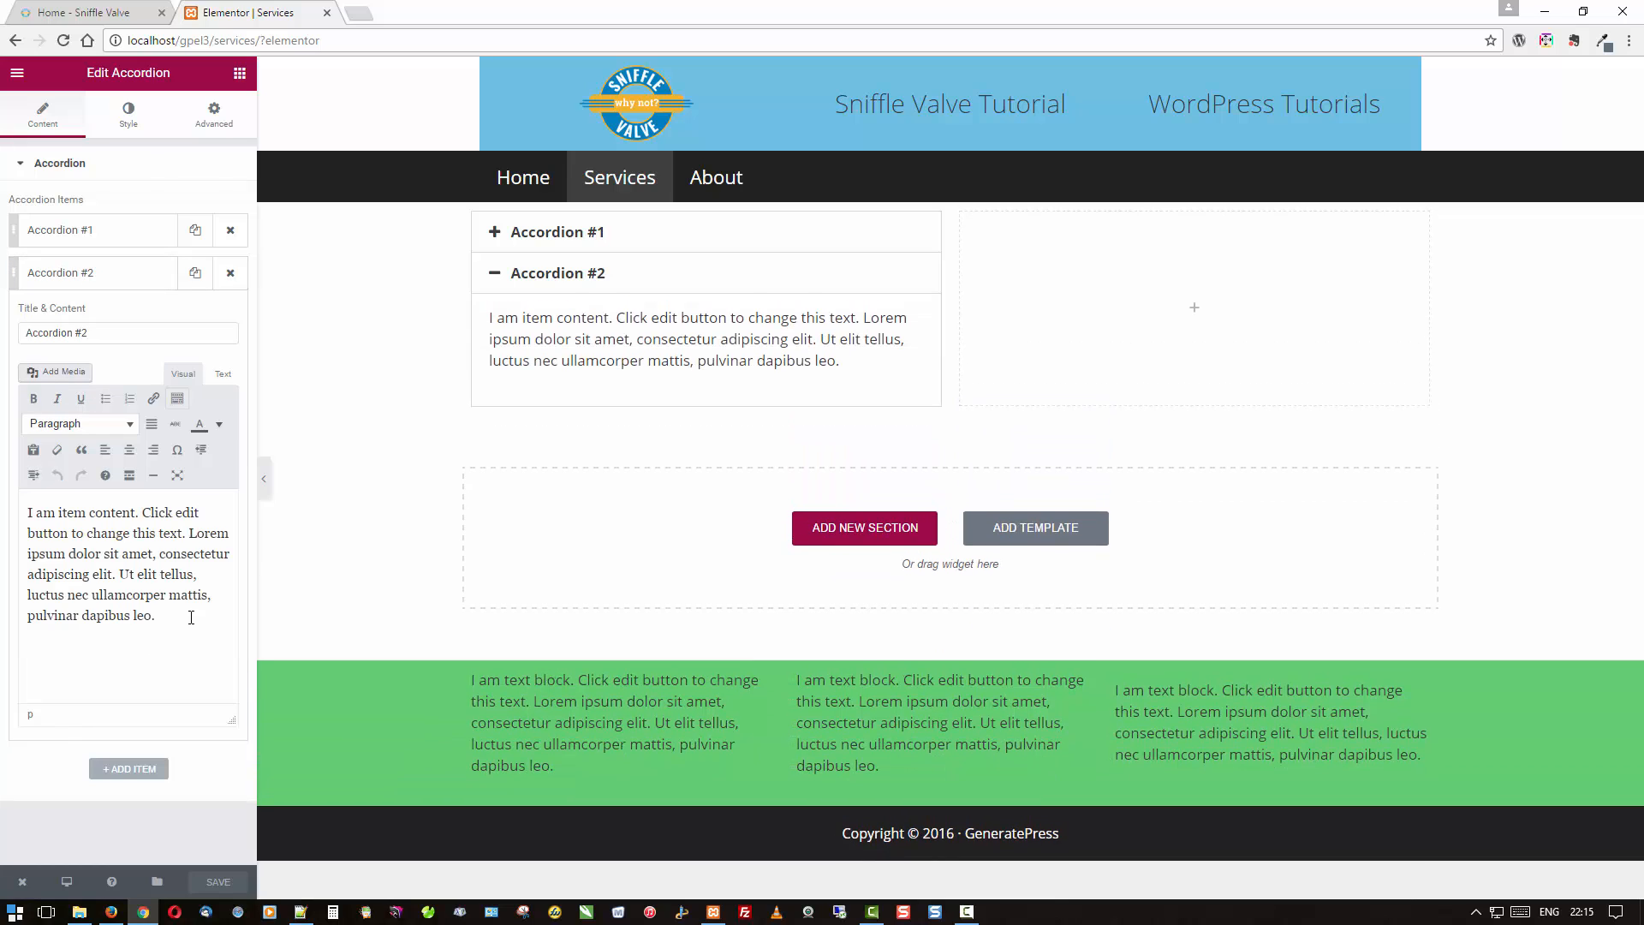
pyautogui.moveTo(159, 617); pyautogui.dragTo(19, 482)
pyautogui.hotkey('ctrl', 'v')
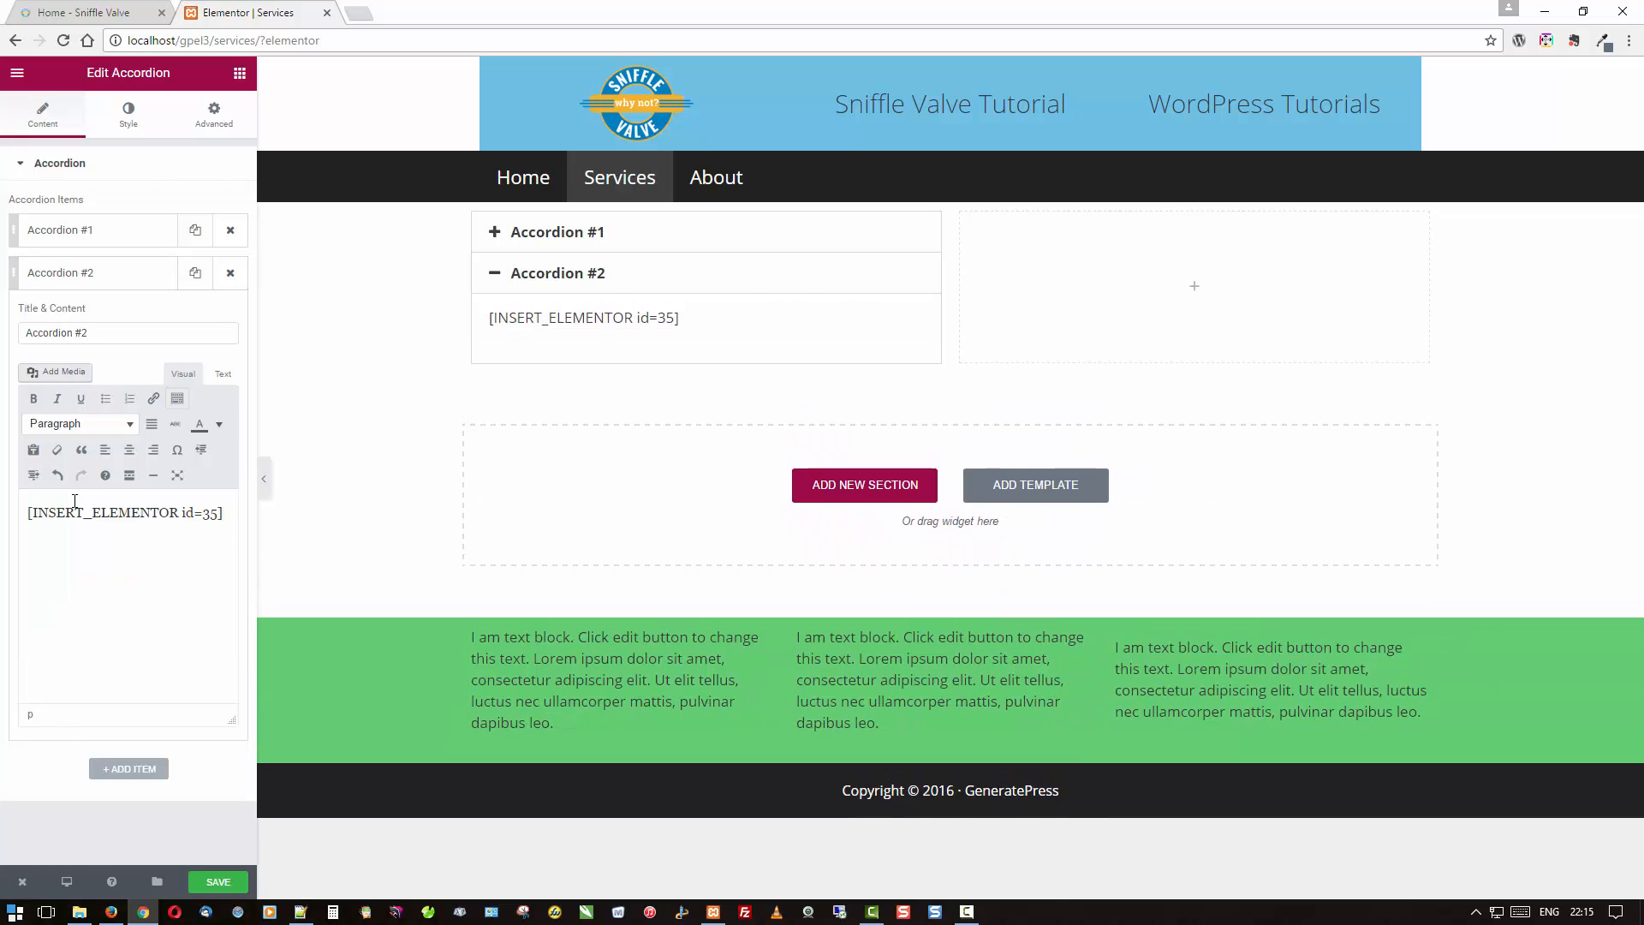
# Change the id in Accordion #2's shortcode to 21 and save the page.
pyautogui.moveTo(209, 514); pyautogui.dragTo(217, 514)
pyautogui.press('BackSpace')
pyautogui.write('21')
pyautogui.click(217, 880)
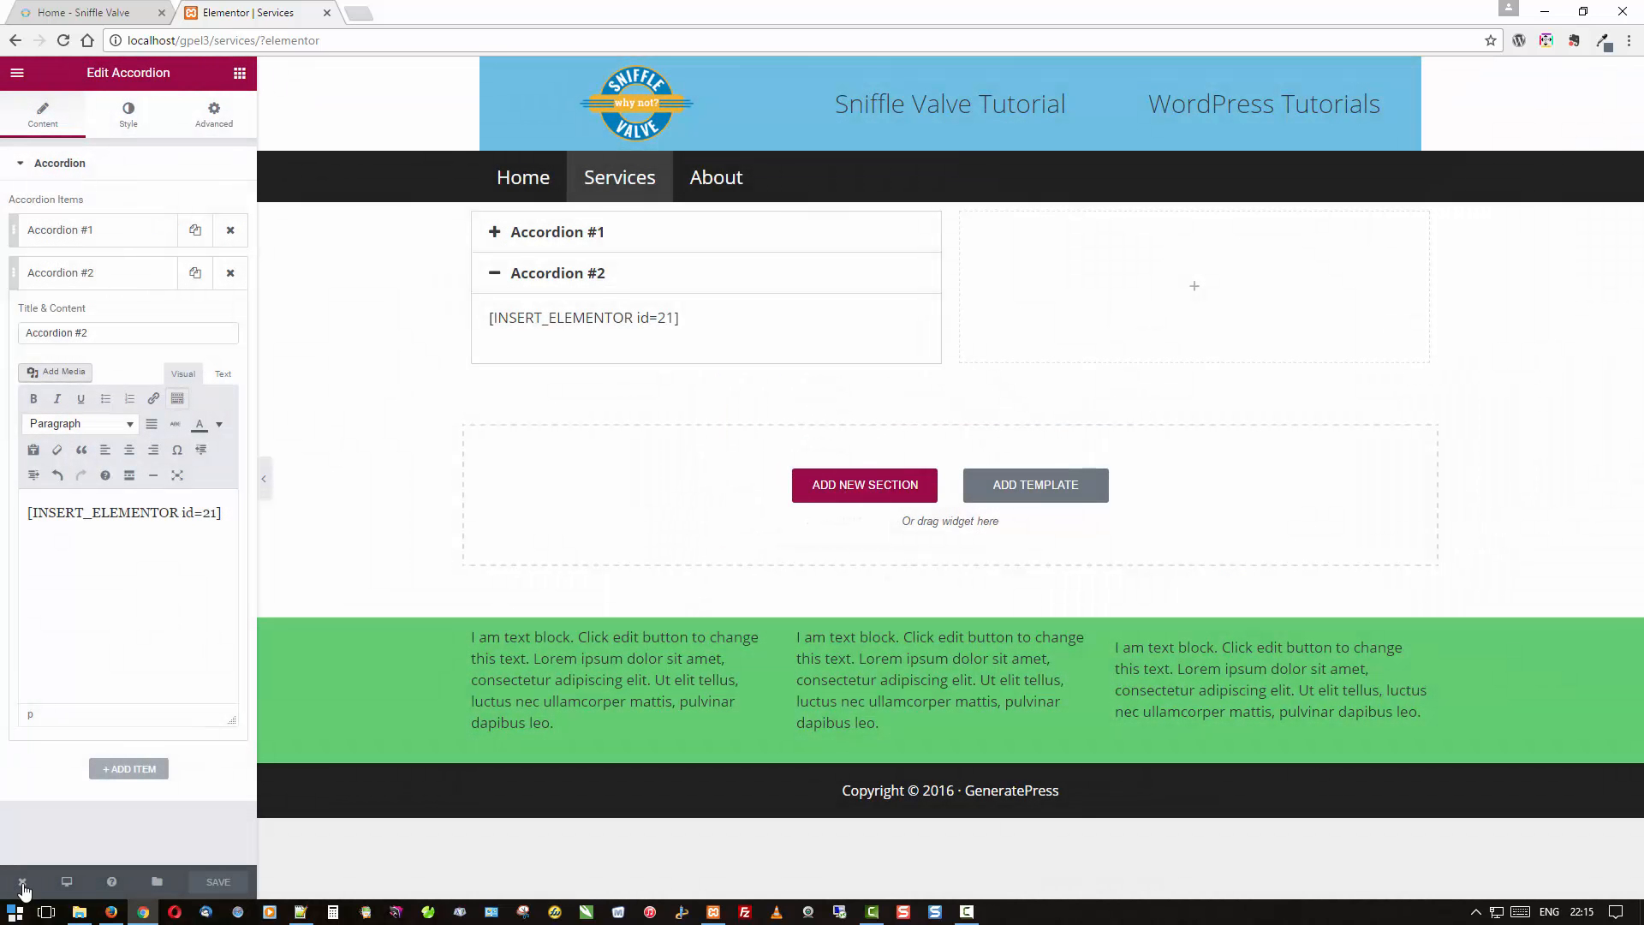
# Exit the Services page editor to the dashboard, and in Firefox reload the Services page and expand Accordion #2 to check its embedded layout.
pyautogui.moveTo(23, 889)
pyautogui.click(101, 839)
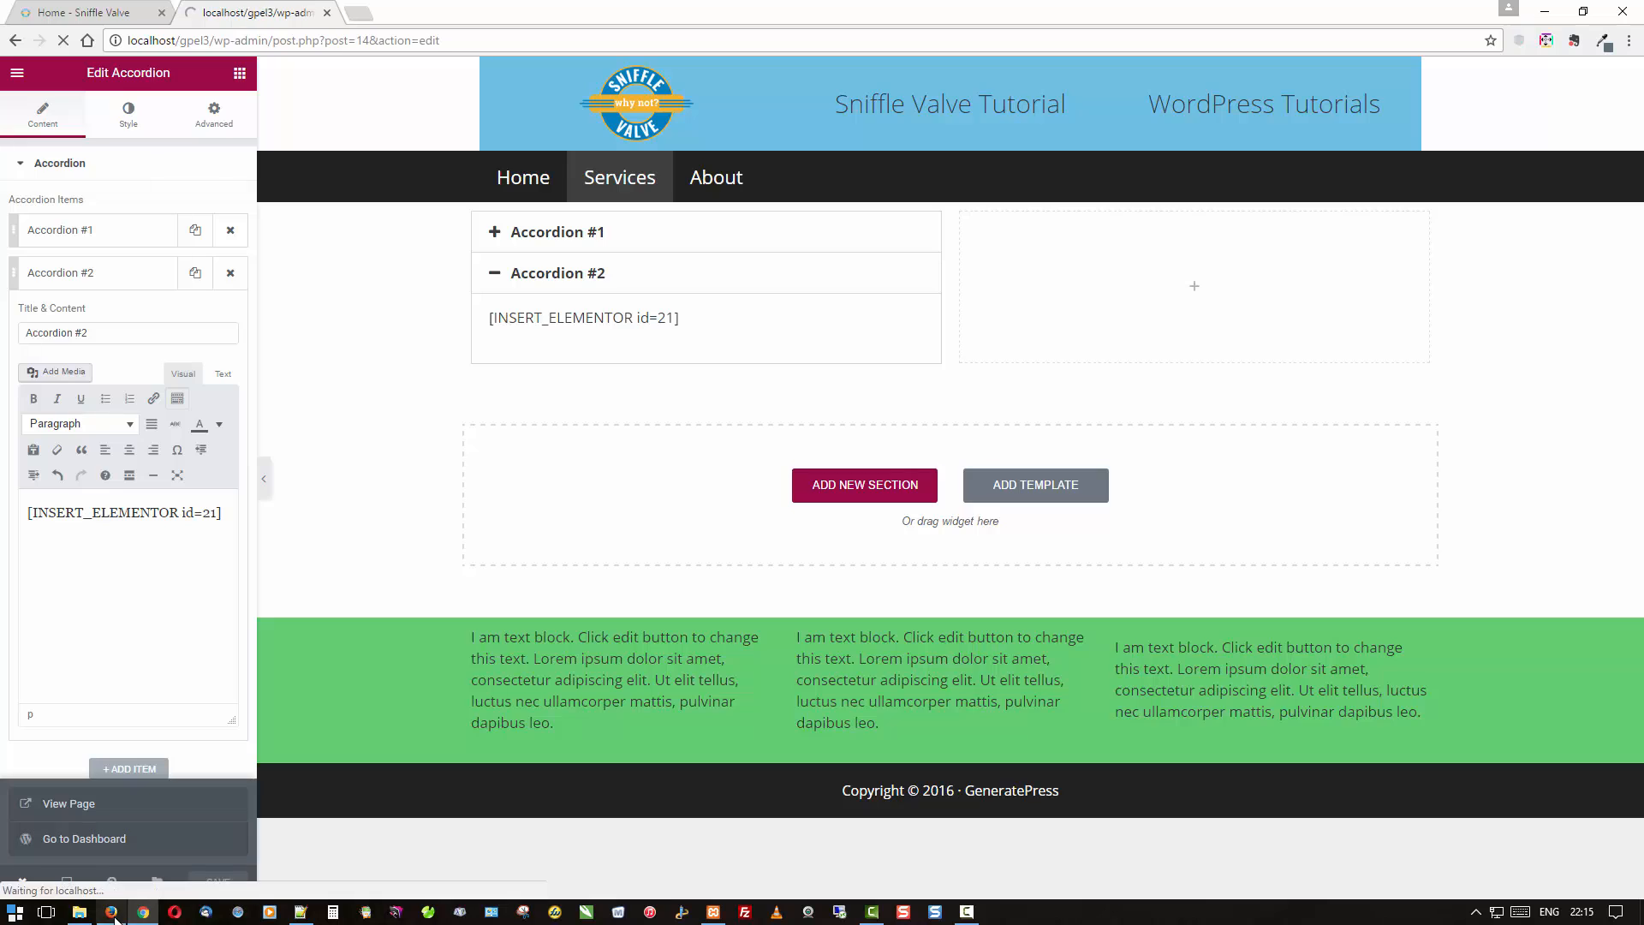
pyautogui.click(112, 911)
pyautogui.rightClick(125, 652)
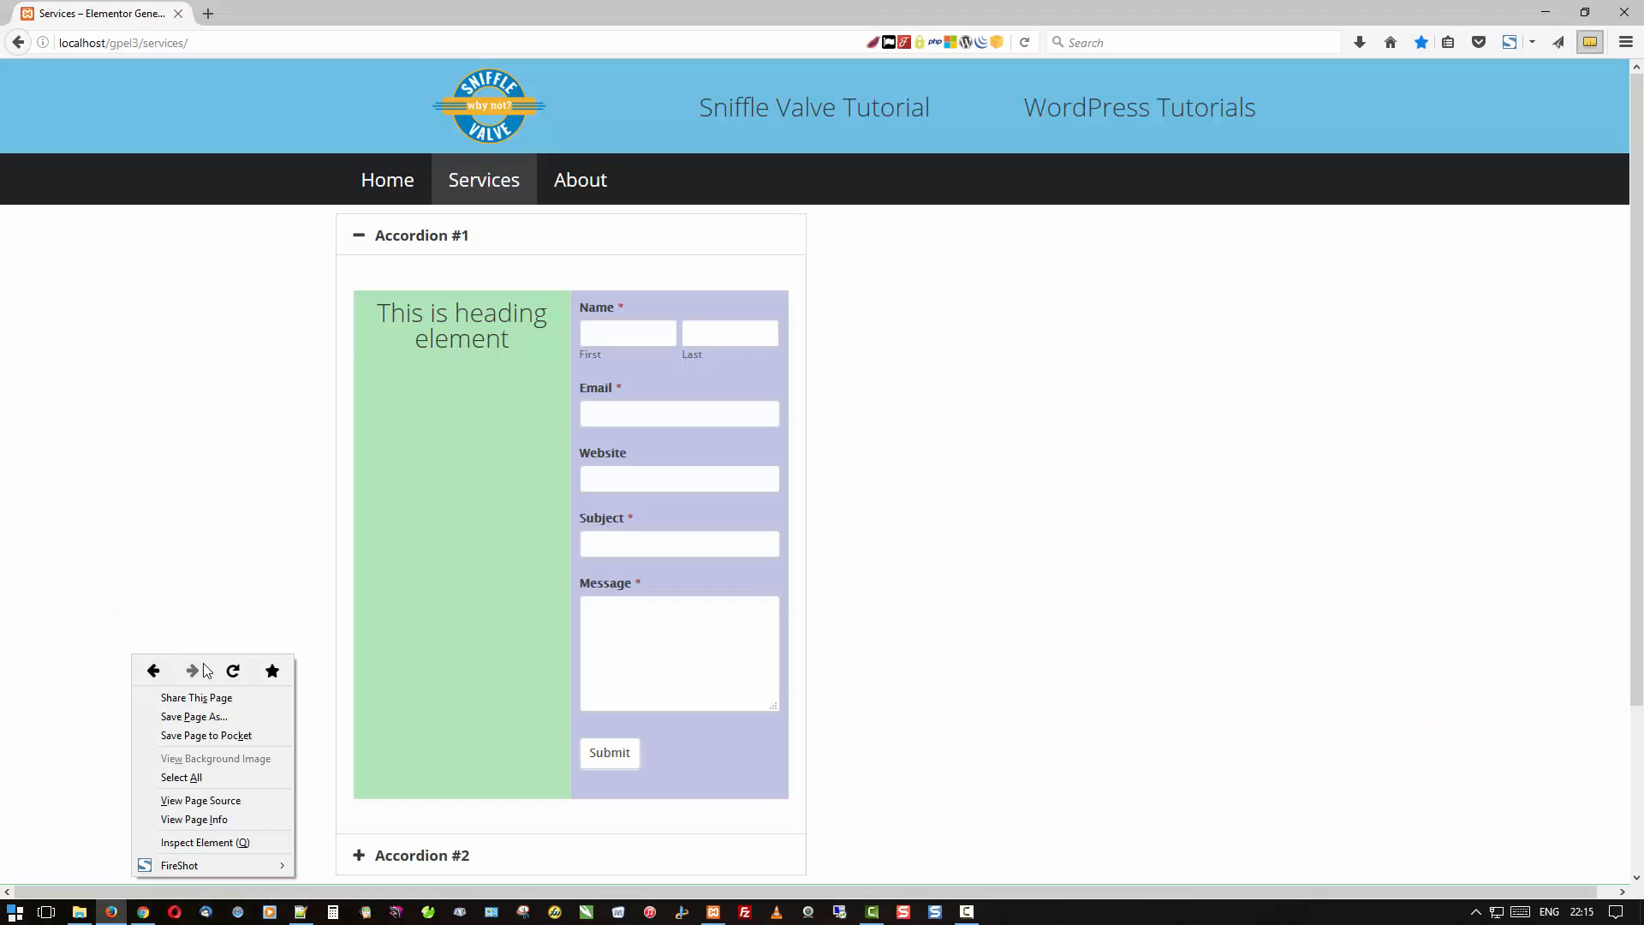
pyautogui.click(230, 675)
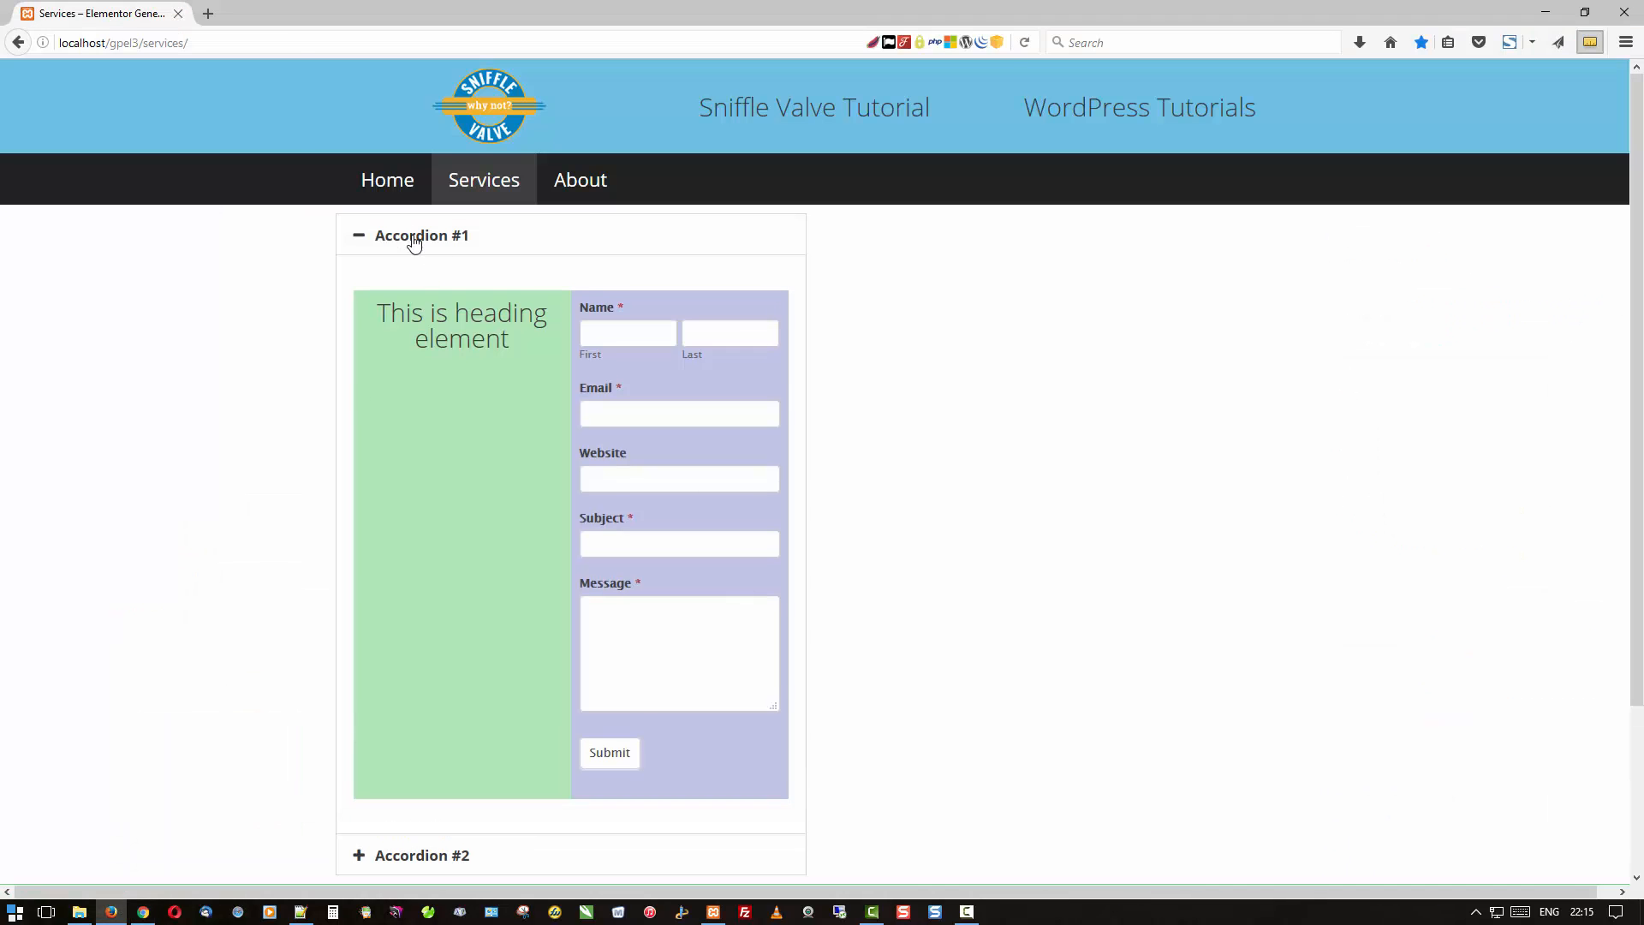
pyautogui.scroll(-3, 407, 437)
pyautogui.click(417, 652)
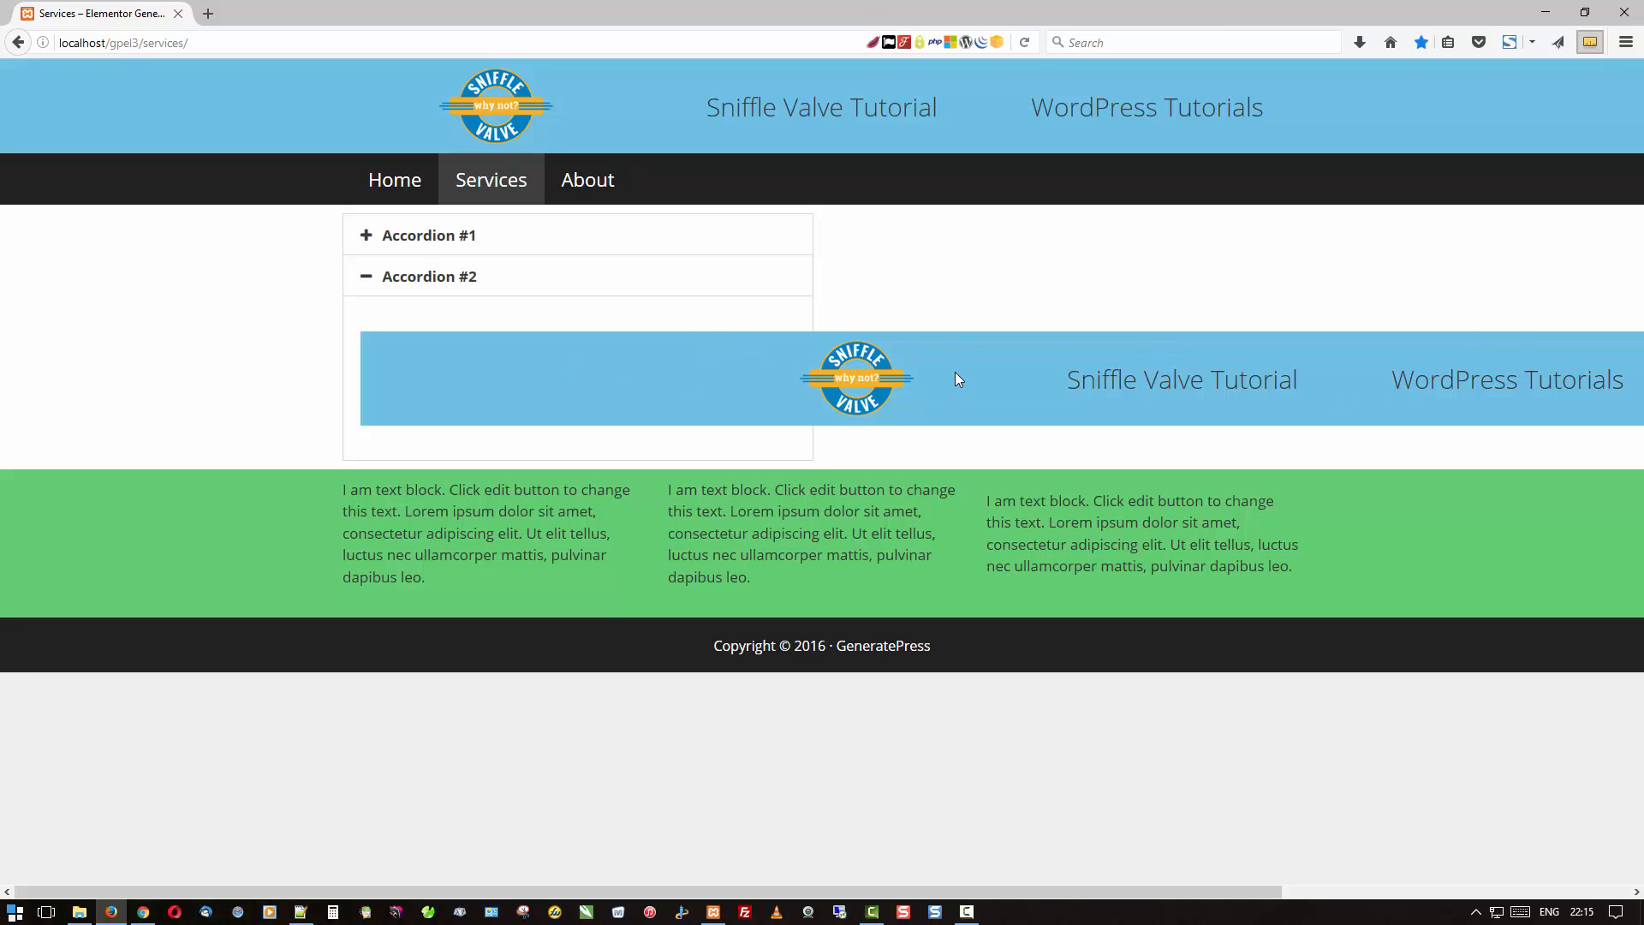
# Switch back to Chrome and open the el-header page from the Pages list for editing with Elementor.
pyautogui.click(142, 913)
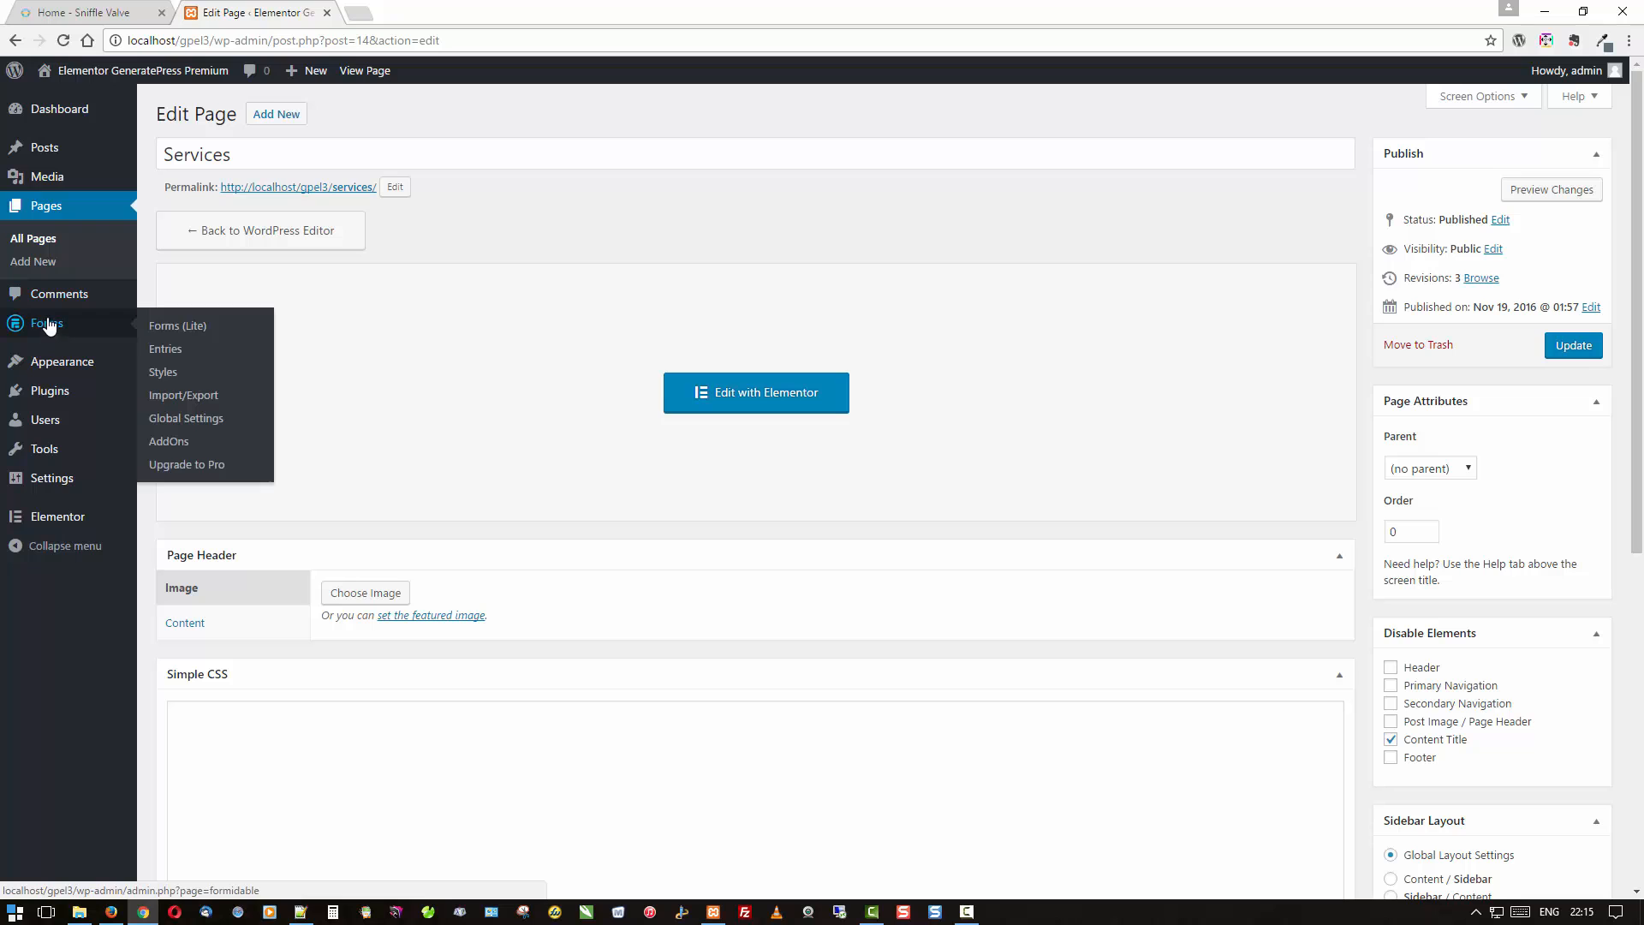
pyautogui.click(54, 362)
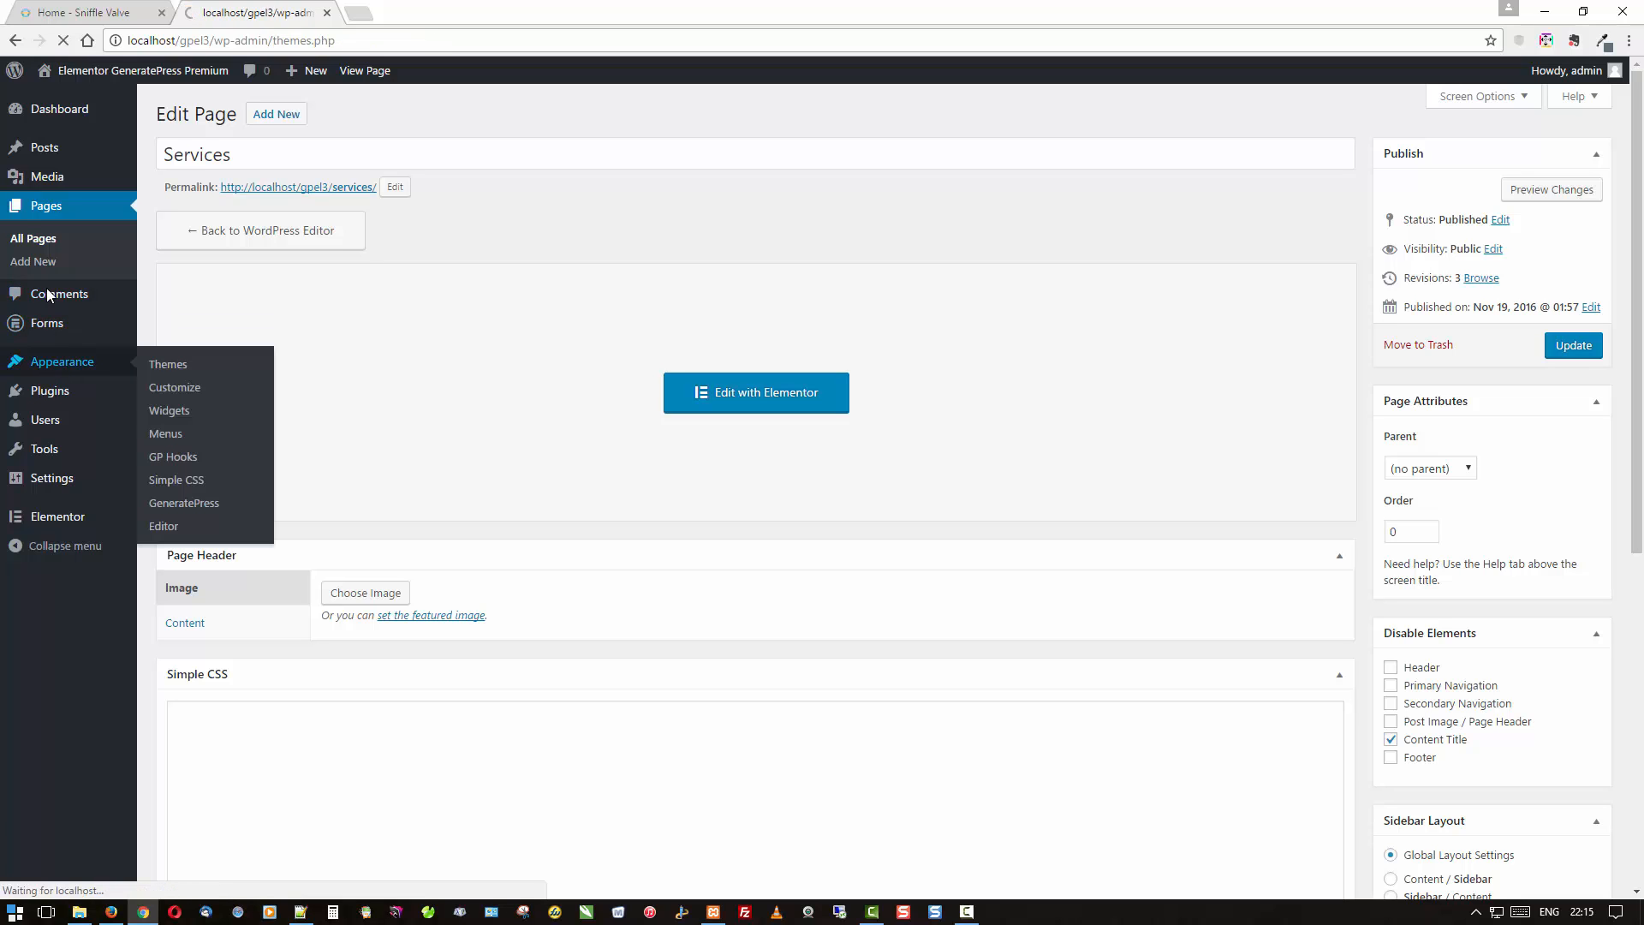
pyautogui.click(43, 206)
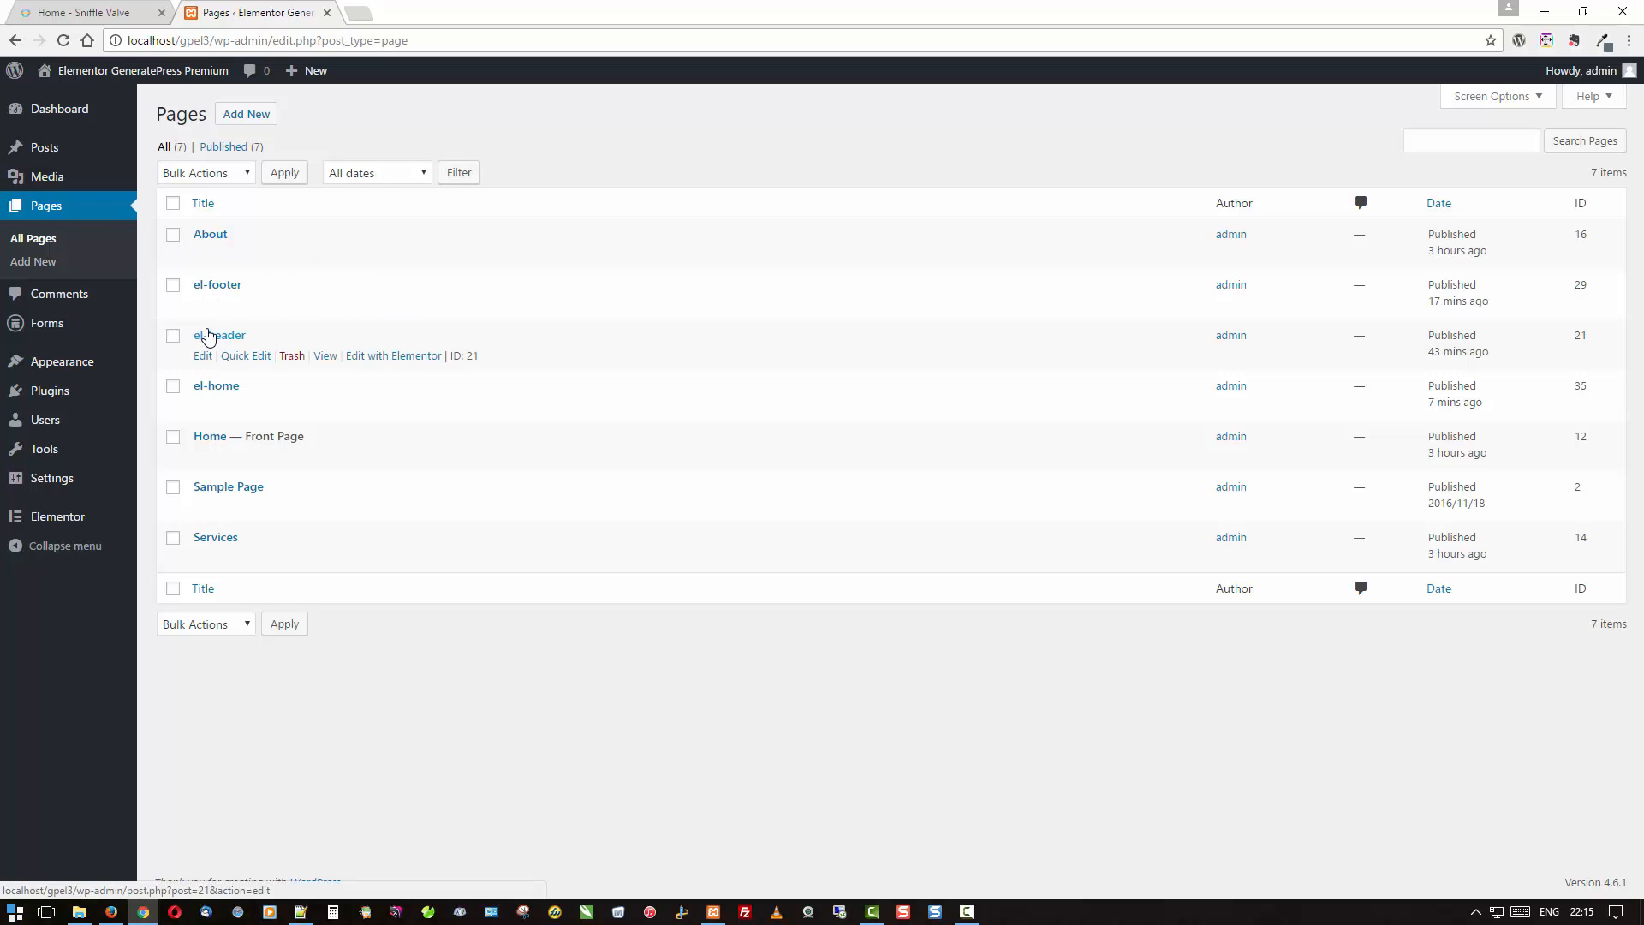
pyautogui.click(396, 358)
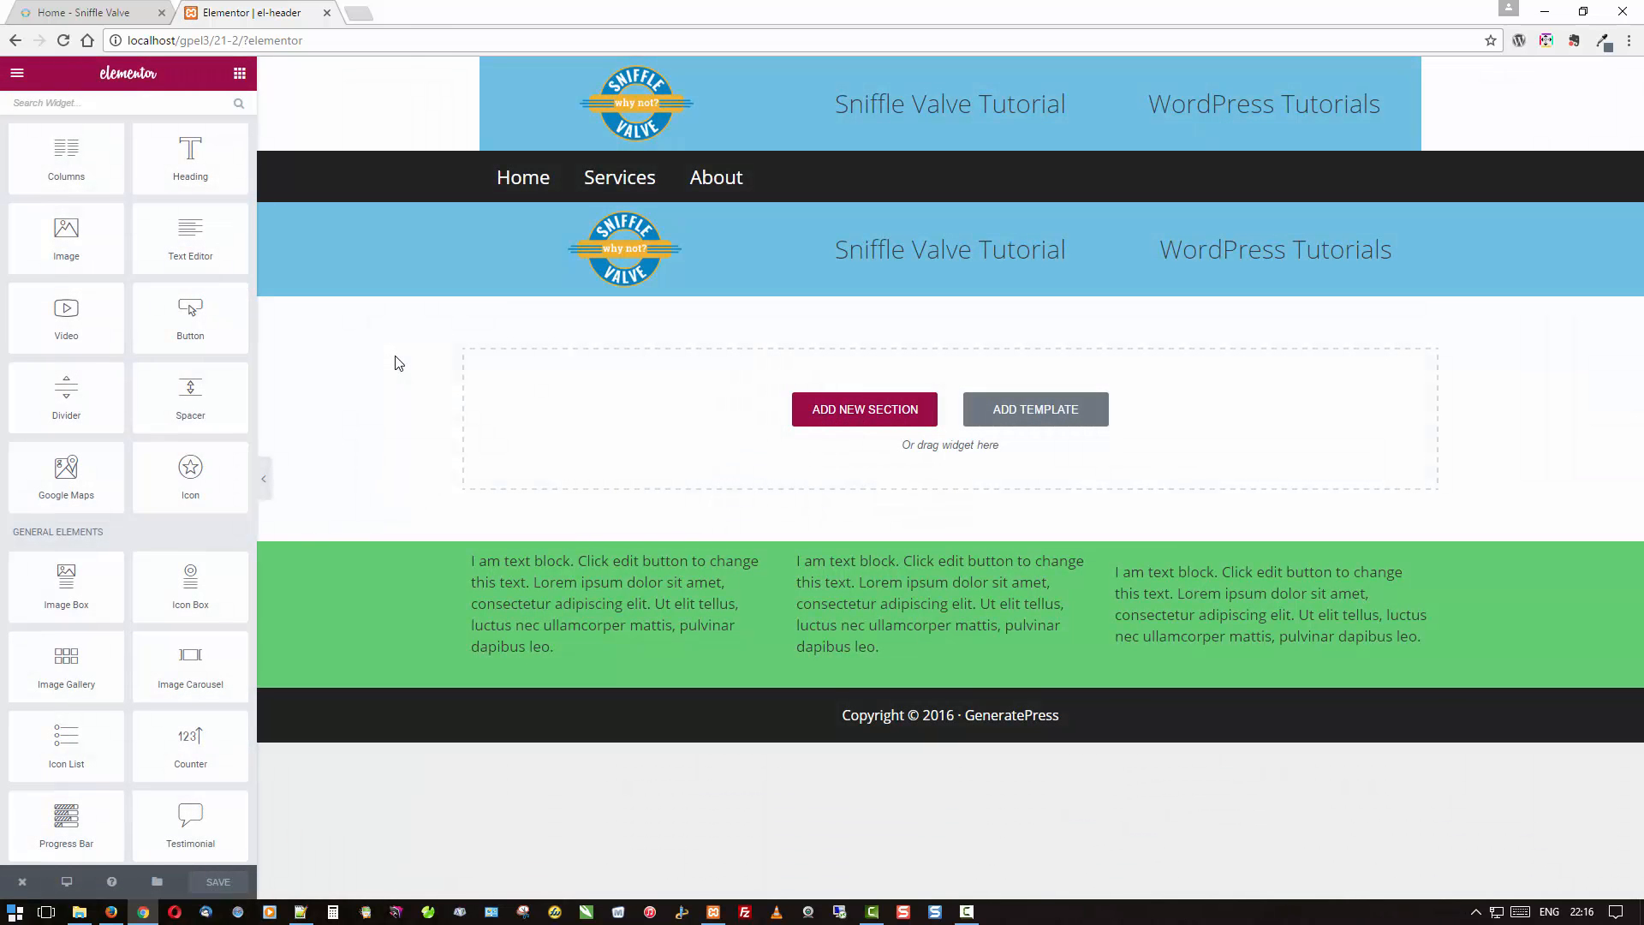
# Set the el-header section's background color to the green palette swatch #61ce70 and save the page.
pyautogui.moveTo(501, 269)
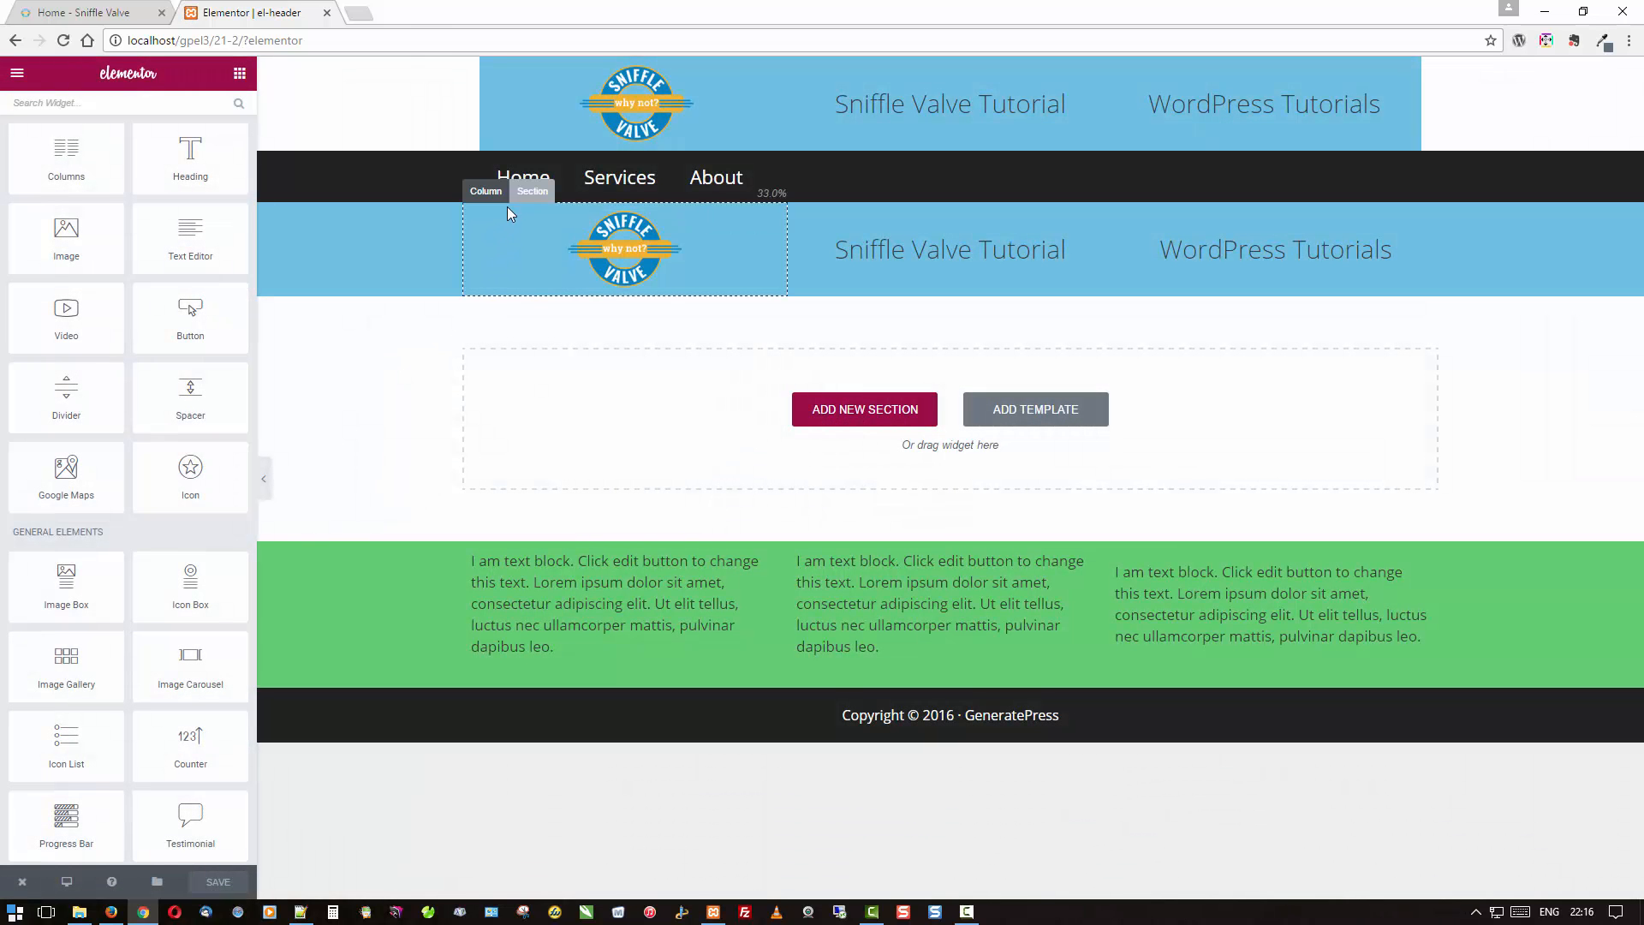
pyautogui.click(529, 191)
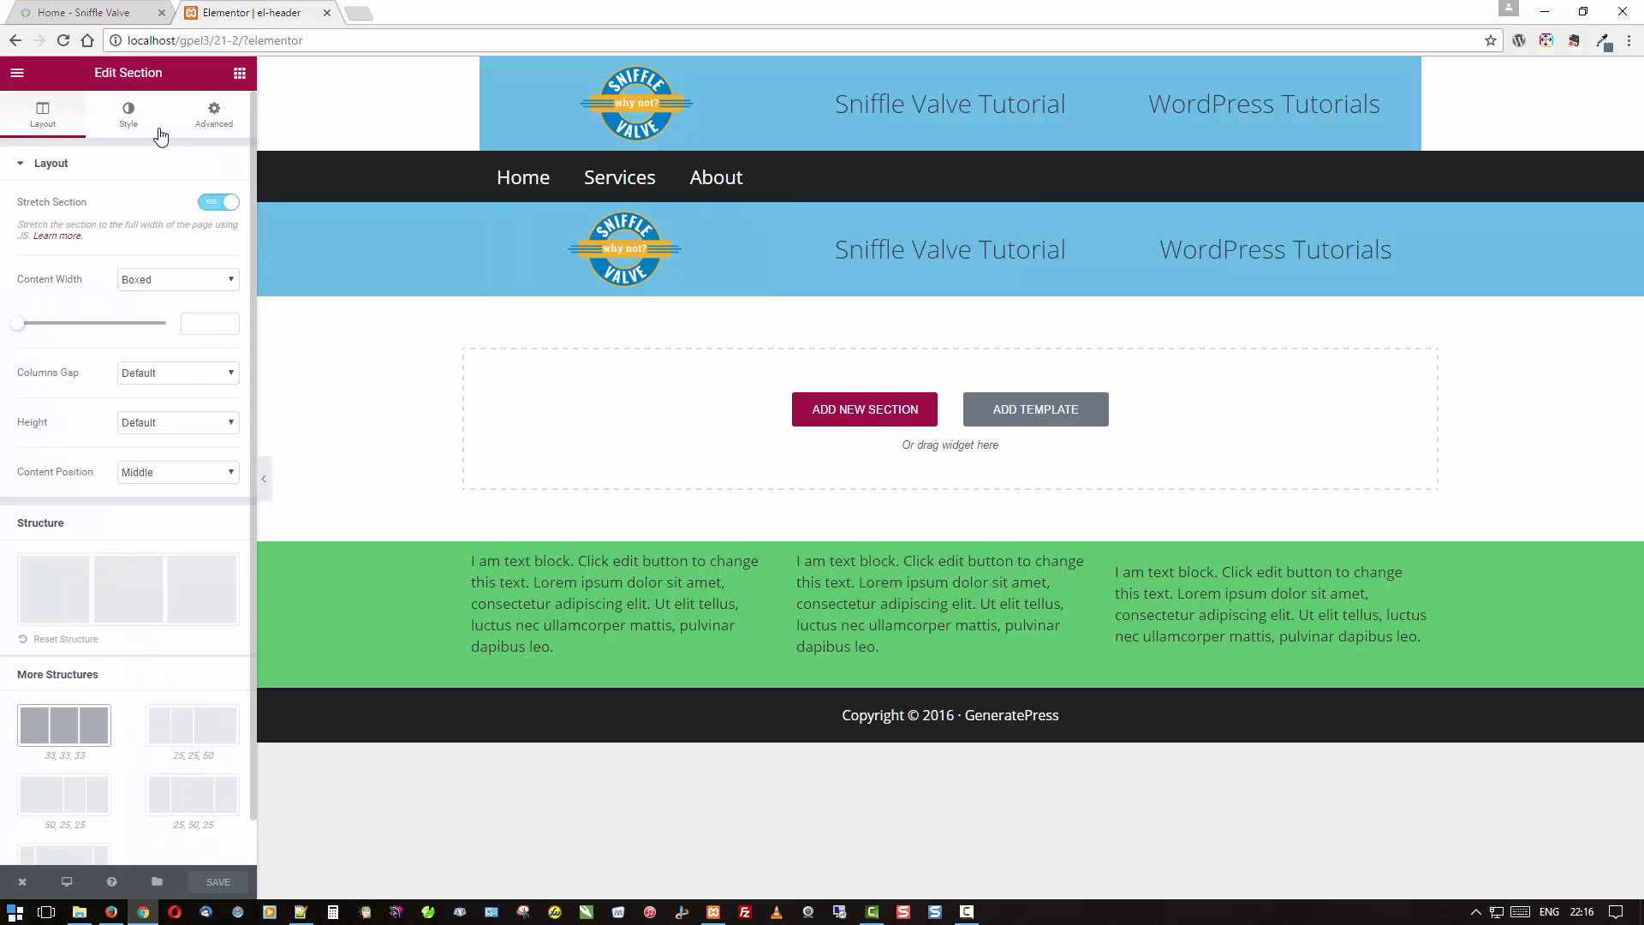
pyautogui.click(155, 128)
pyautogui.click(218, 273)
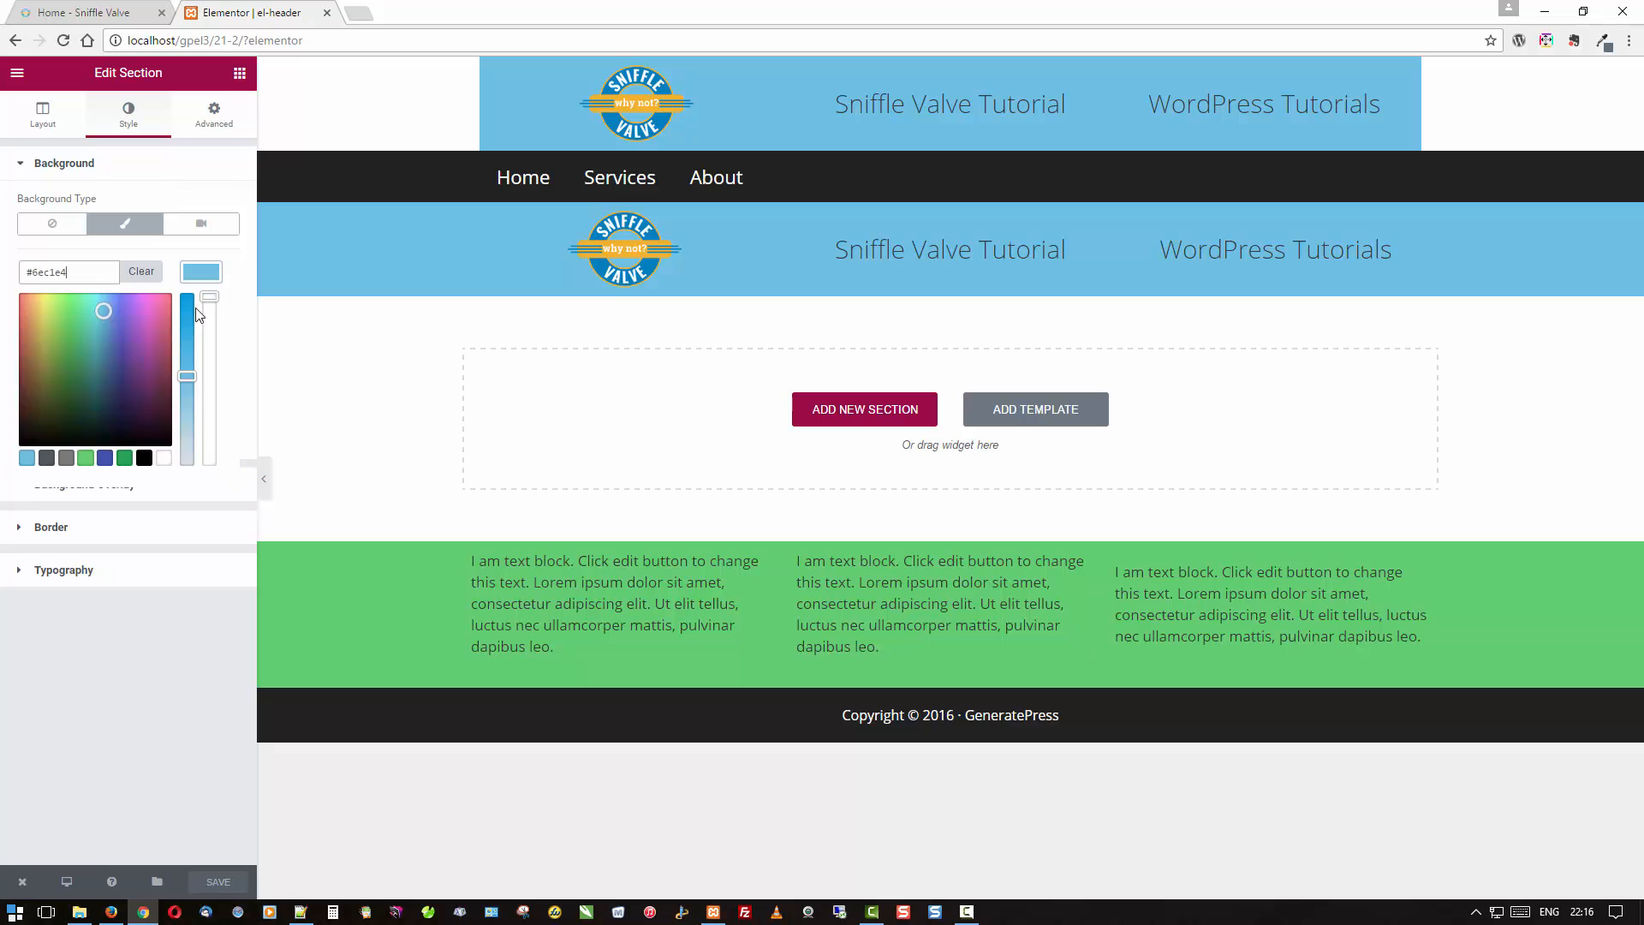
pyautogui.click(85, 458)
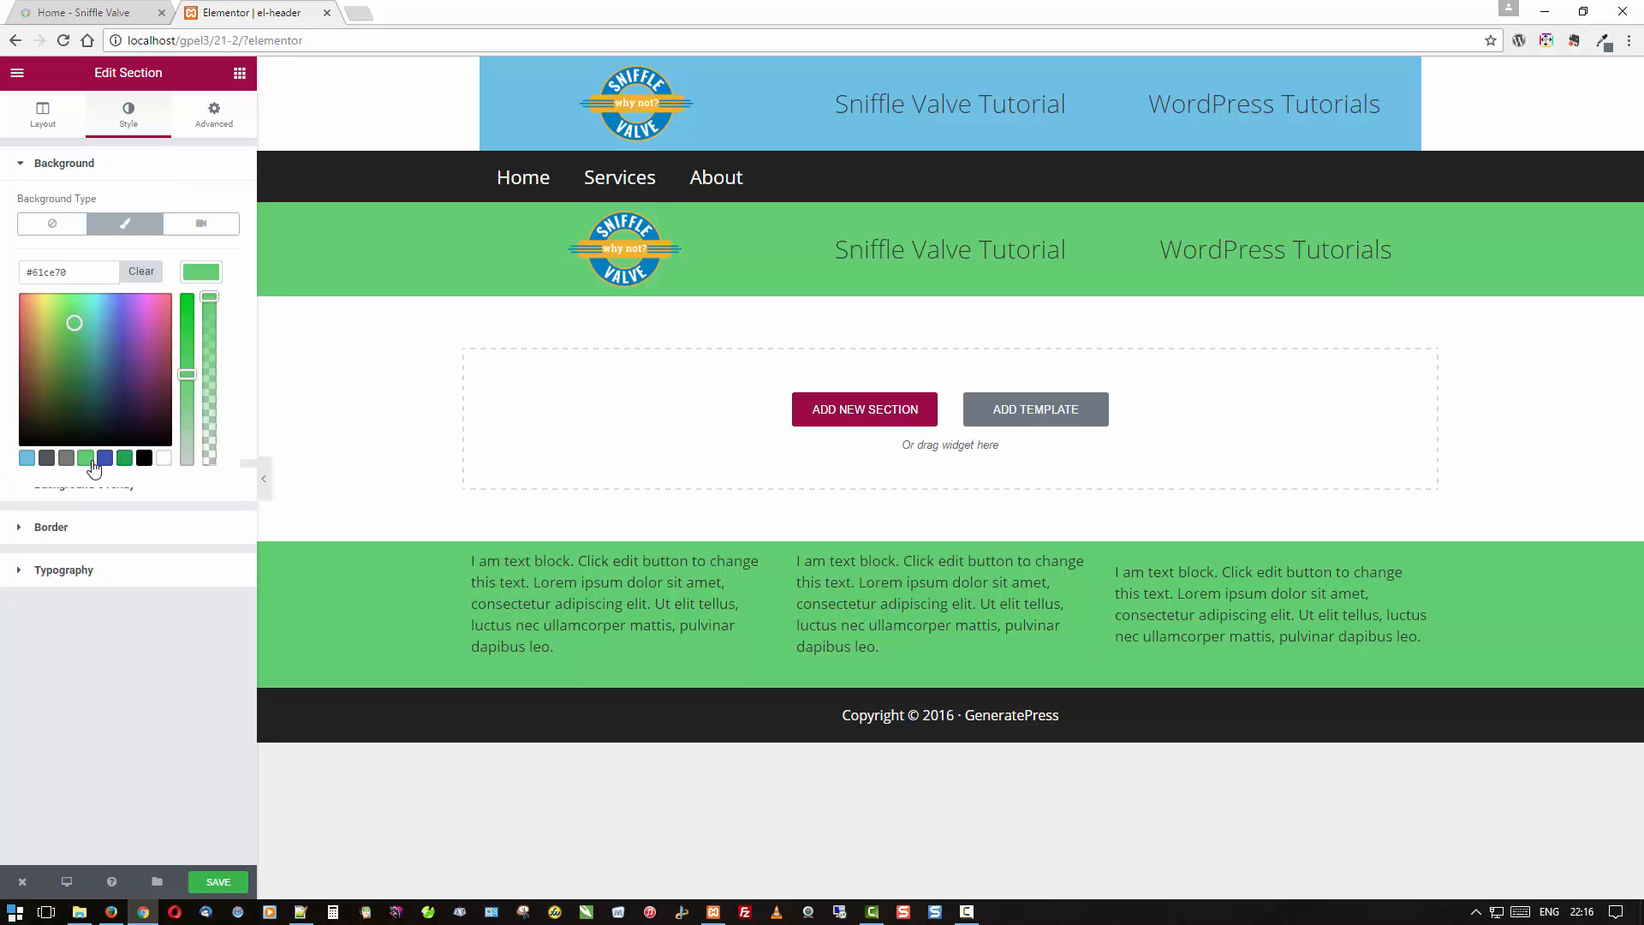
pyautogui.click(197, 883)
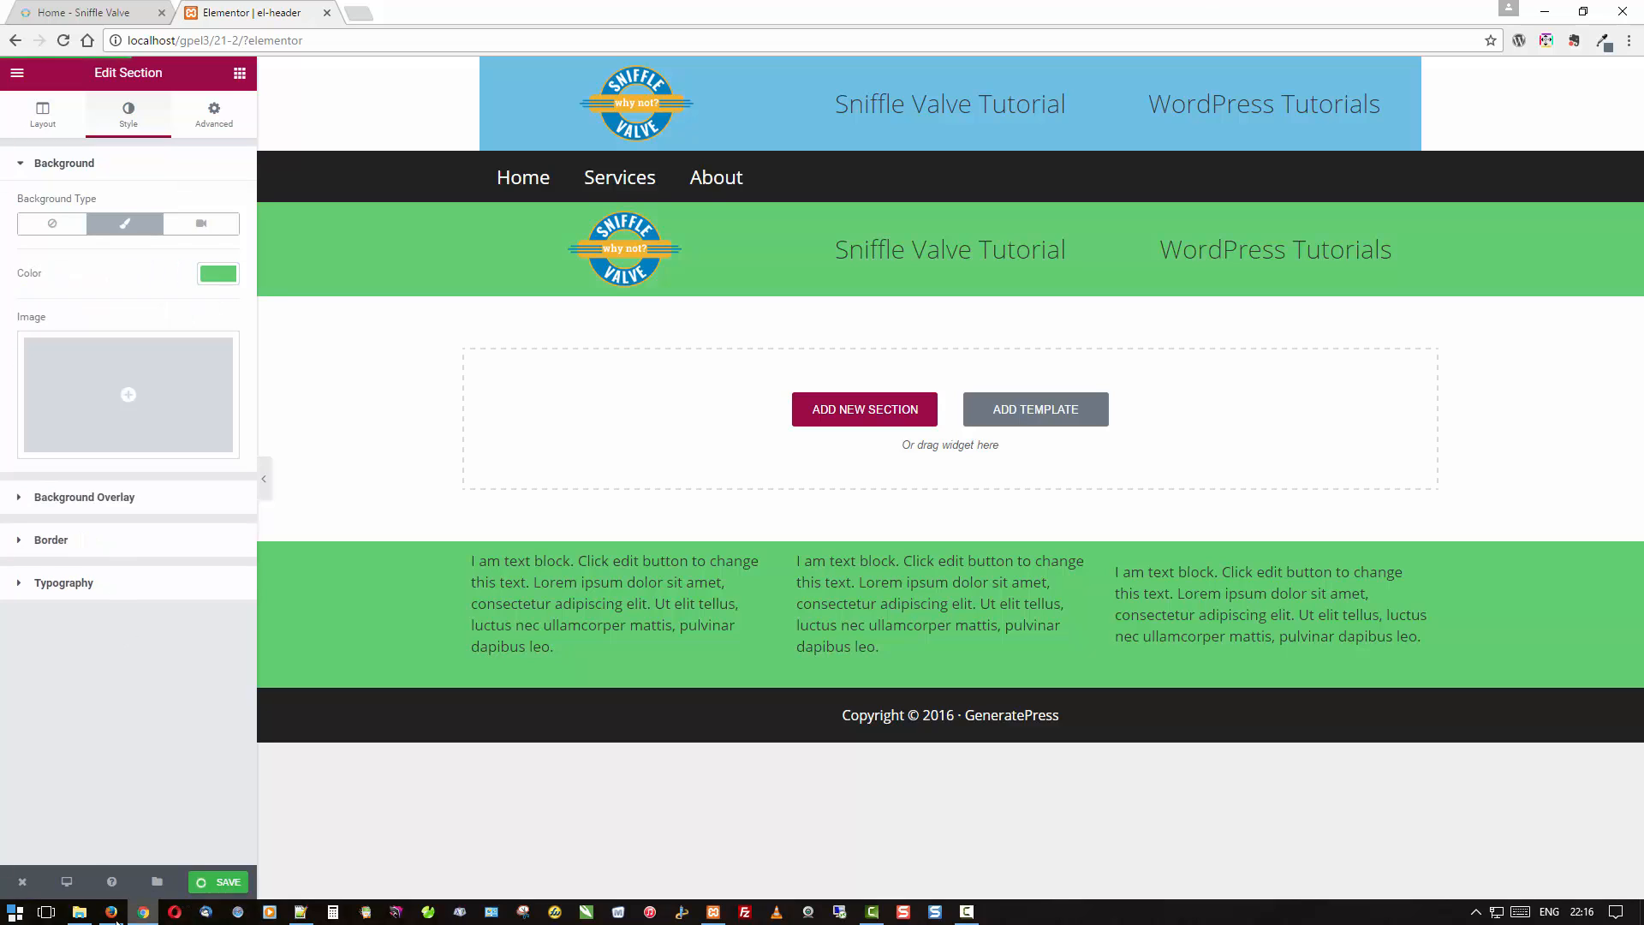
# Switch to Firefox, reload the Services page, and examine the header color and the sticky navigation along the page.
pyautogui.click(112, 913)
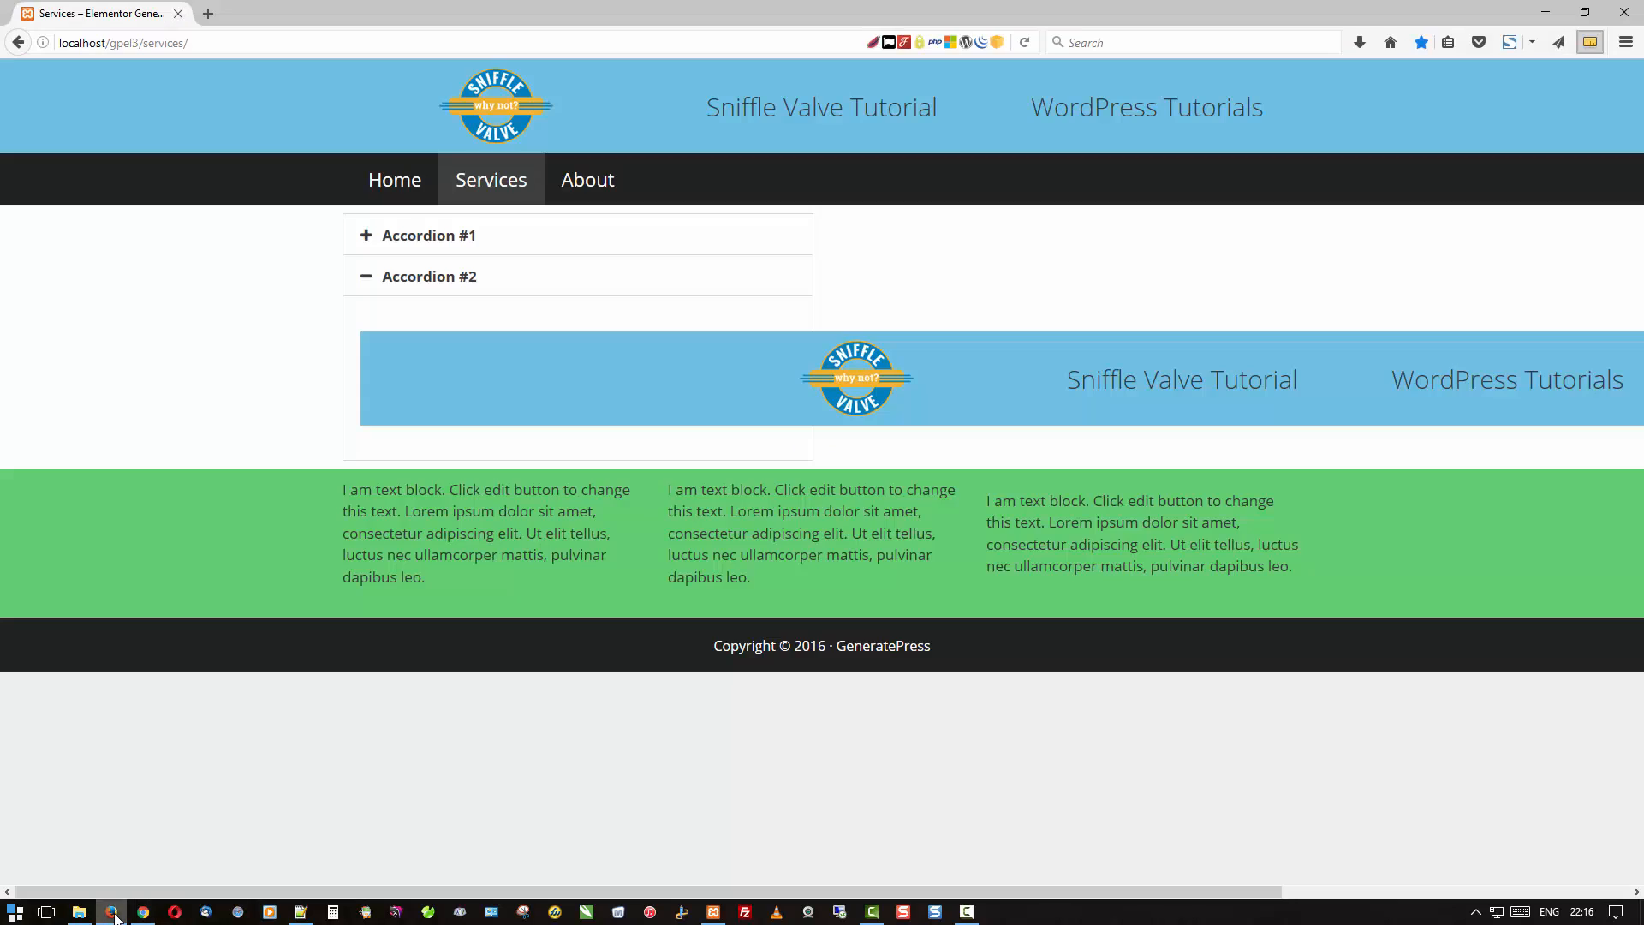
pyautogui.rightClick(110, 332)
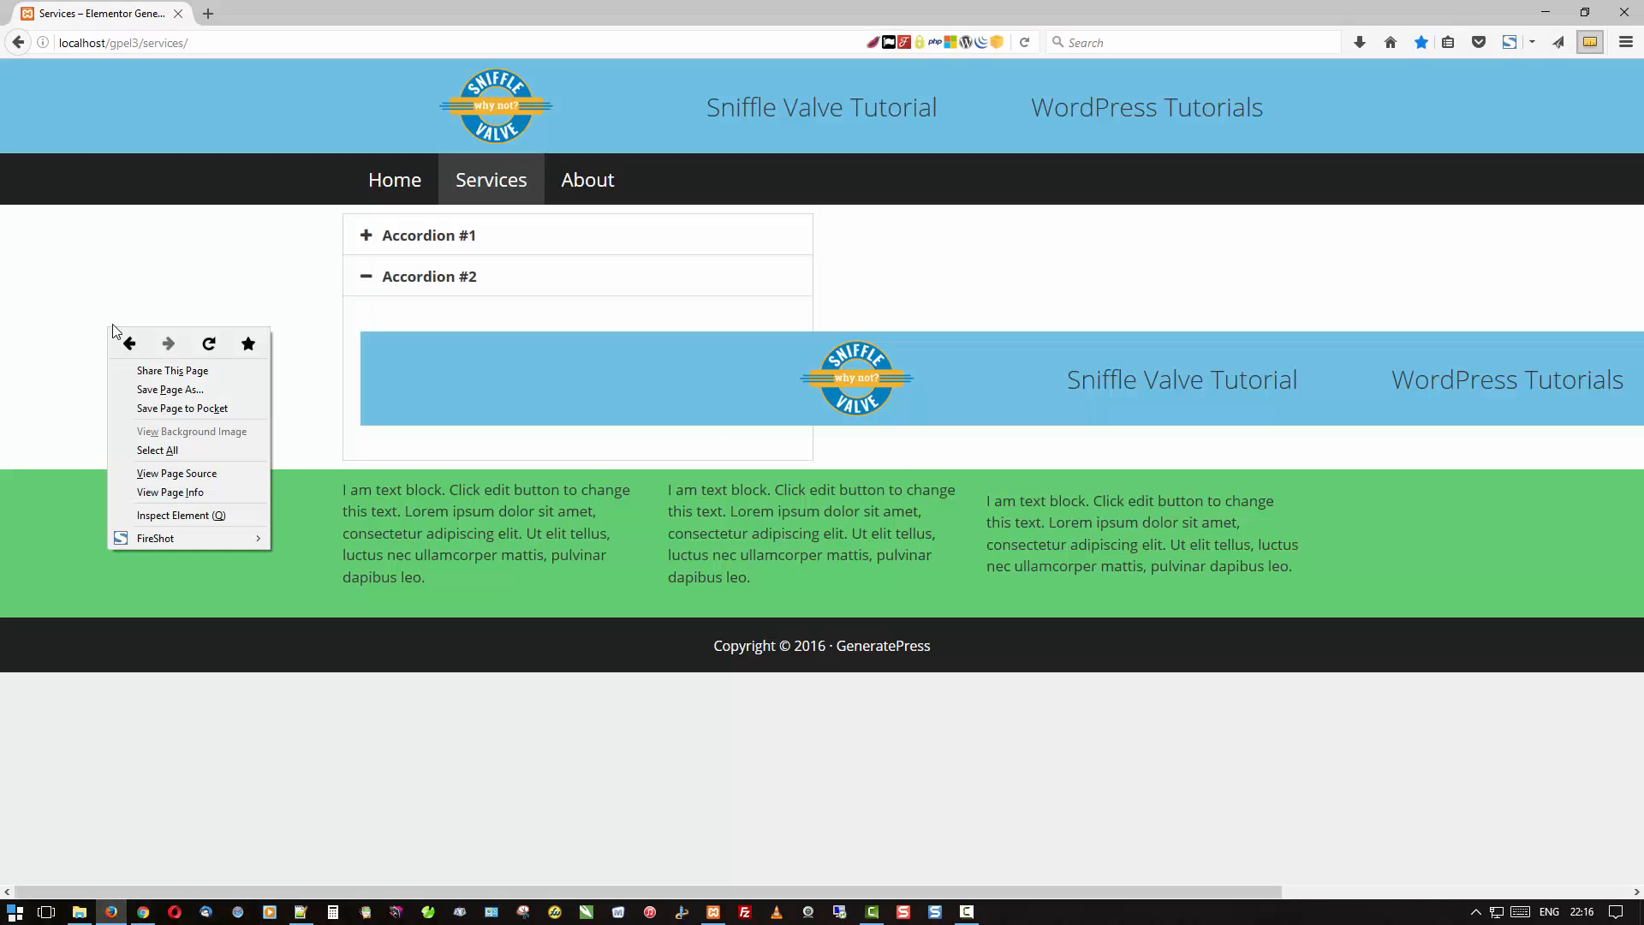
pyautogui.click(200, 343)
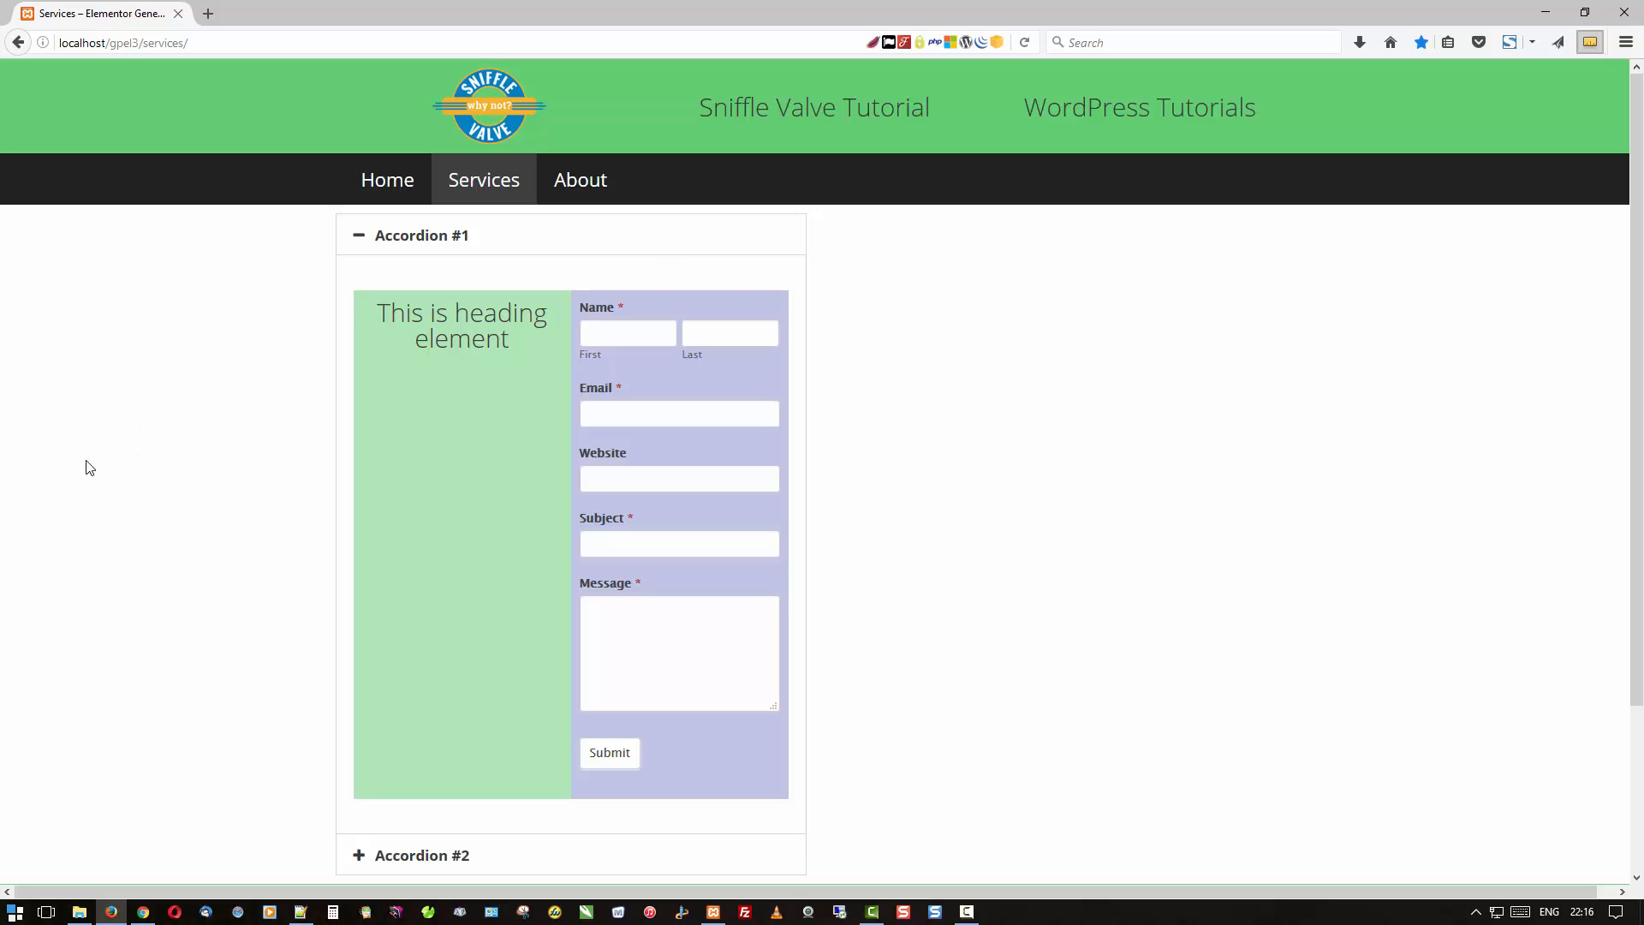
pyautogui.scroll(-3, 964, 514)
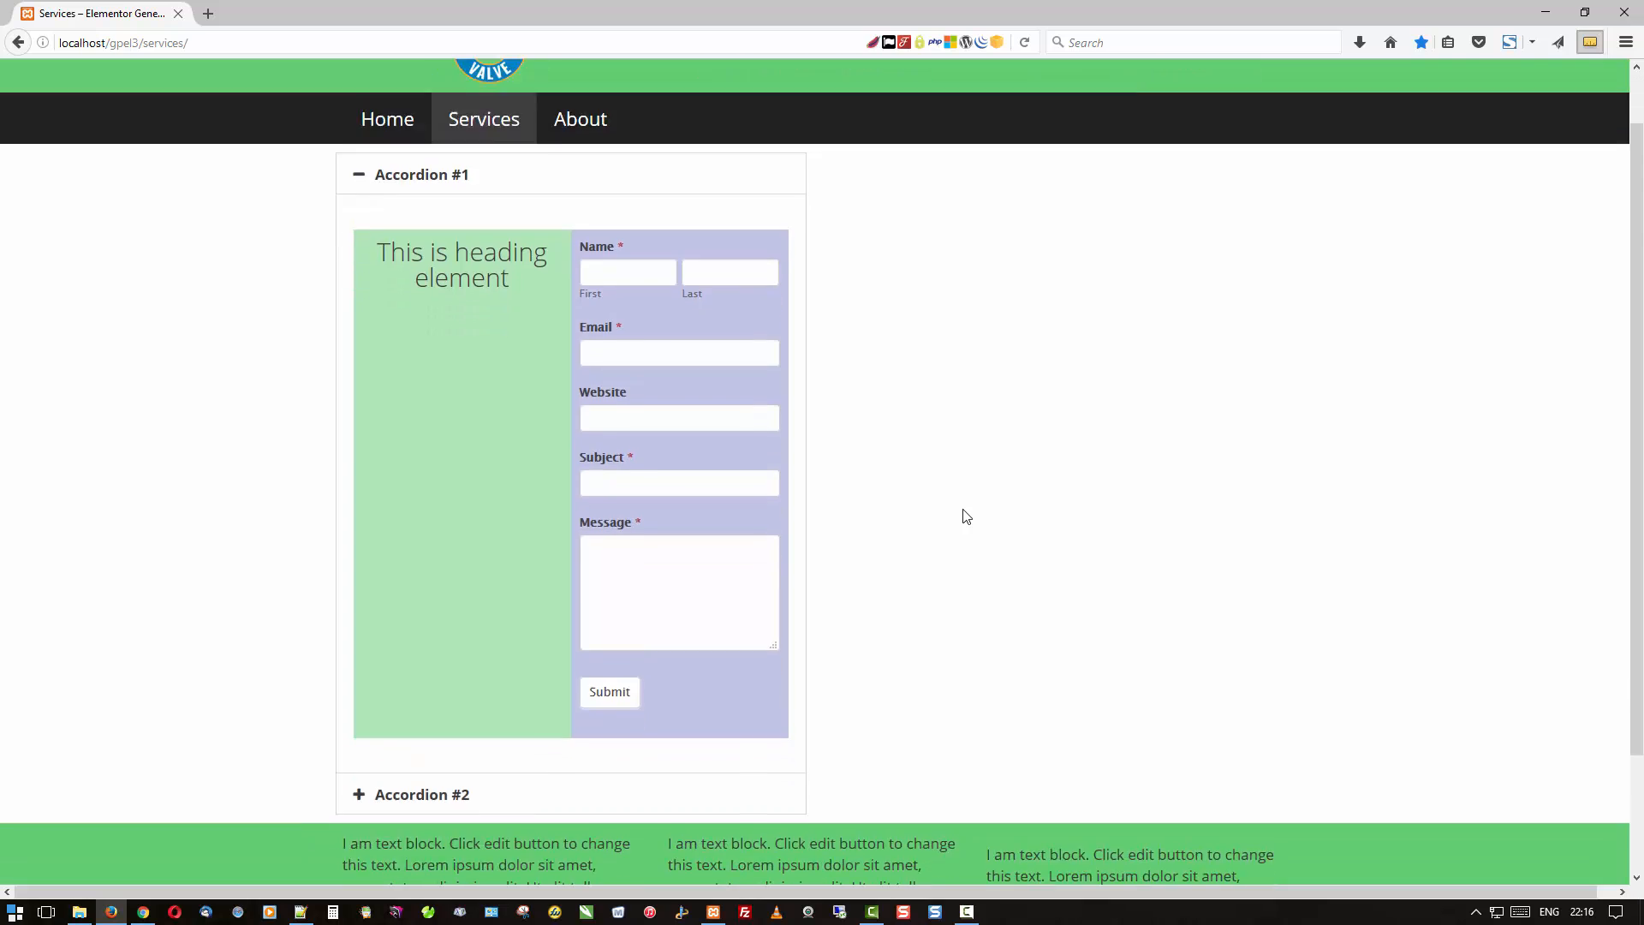
pyautogui.scroll(3, 963, 513)
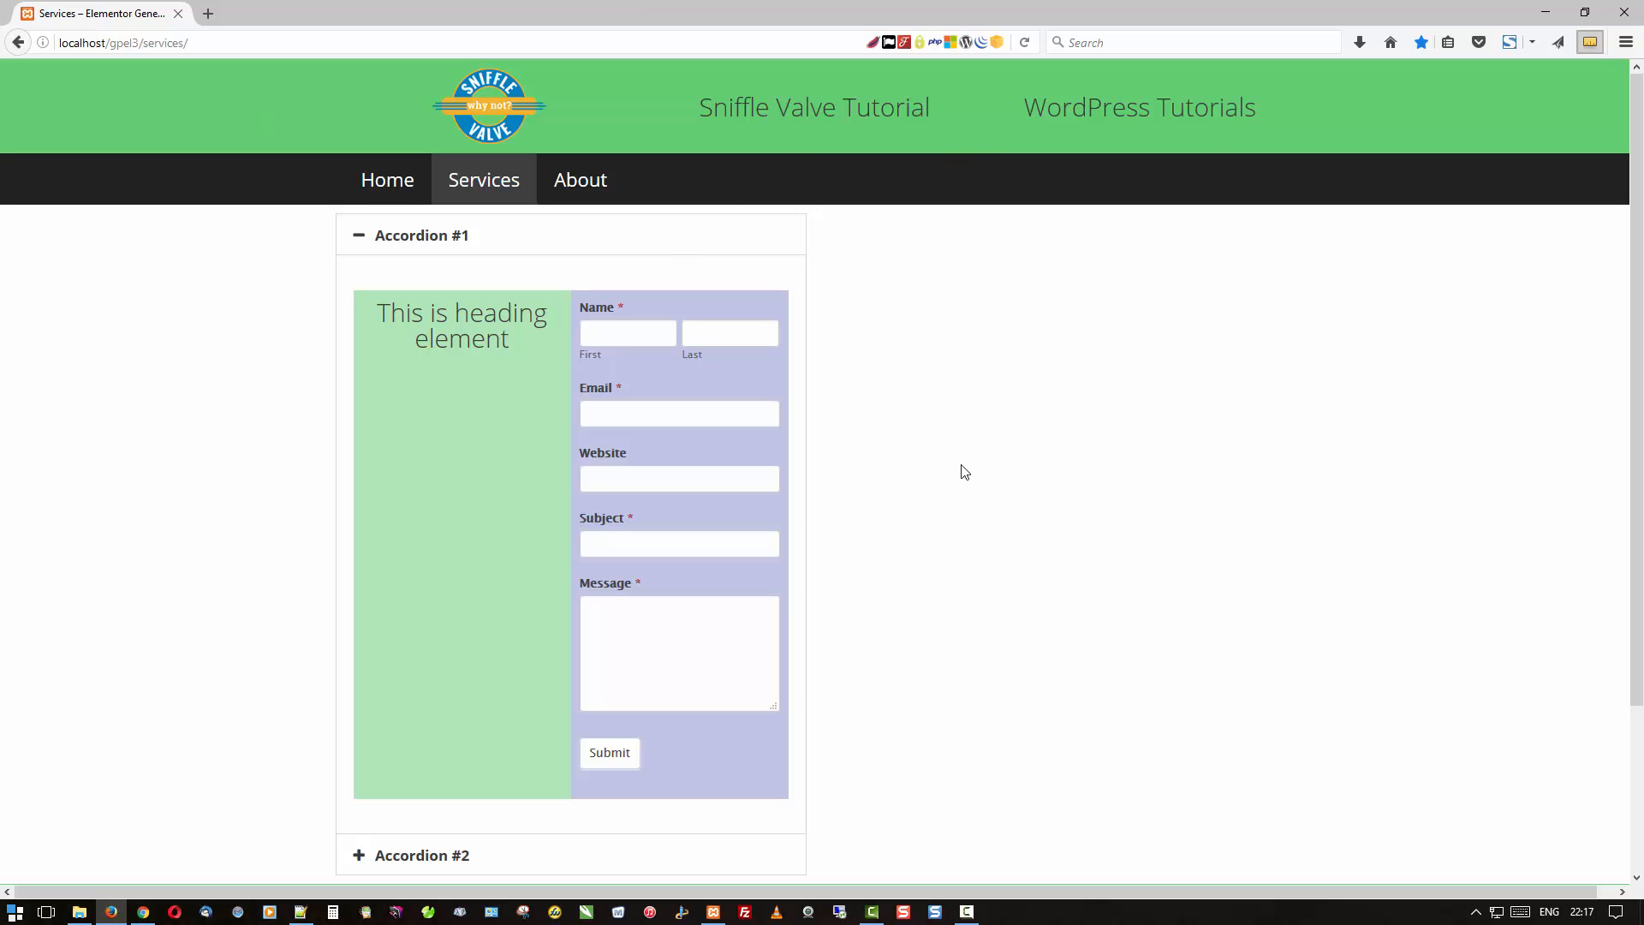
pyautogui.scroll(-3, 972, 480)
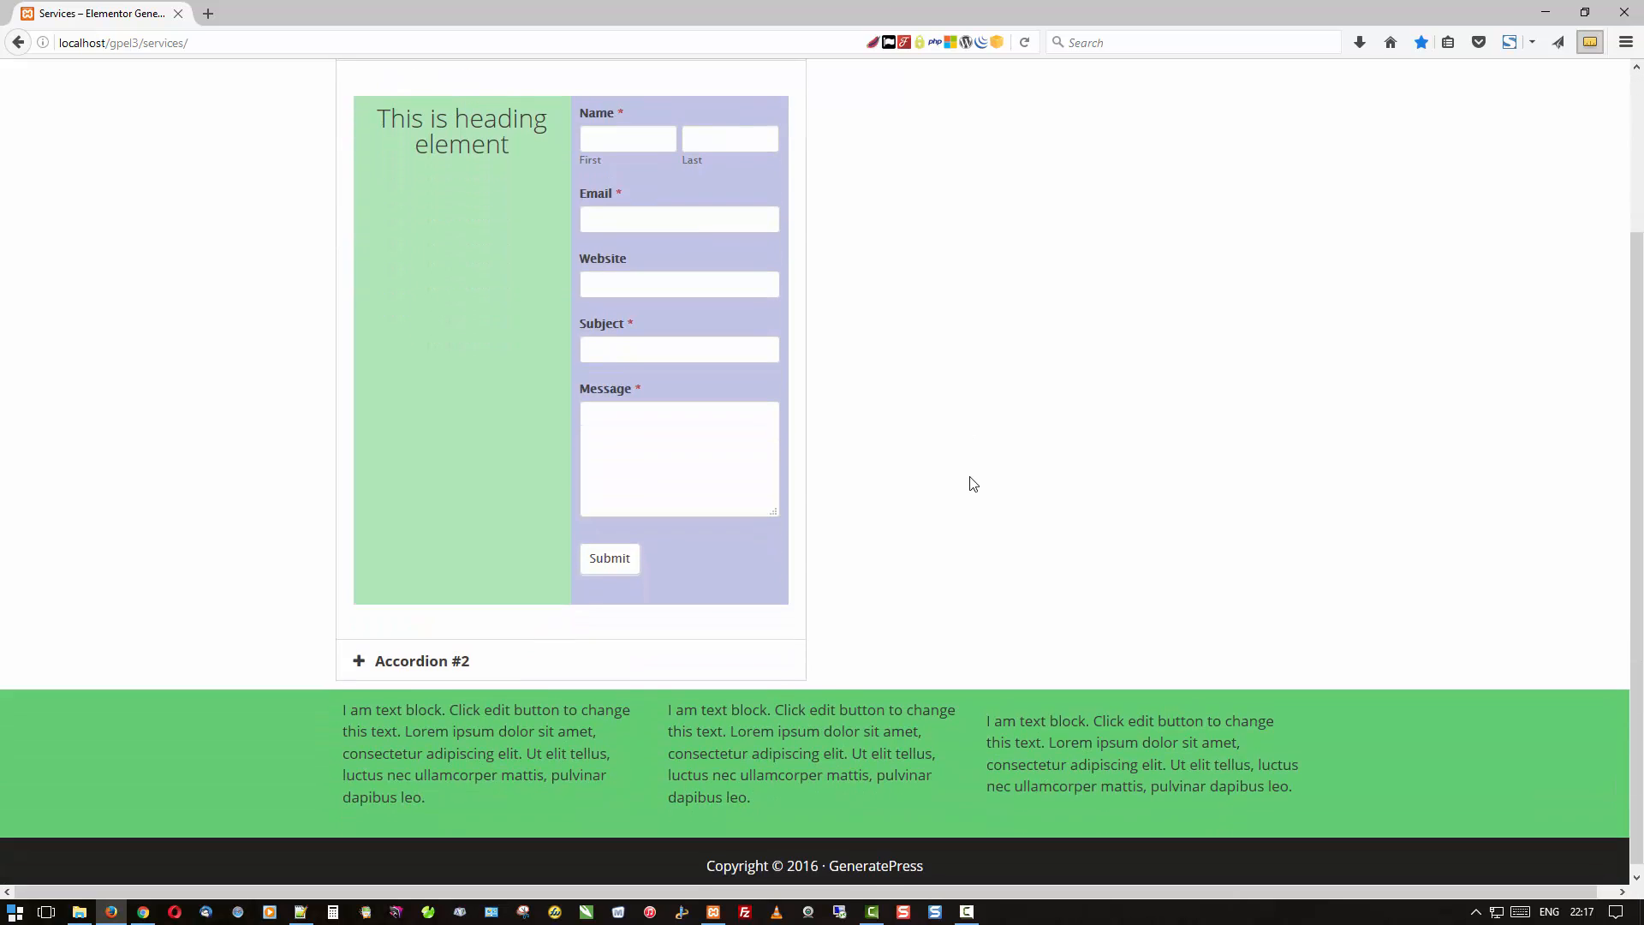
pyautogui.scroll(3, 972, 482)
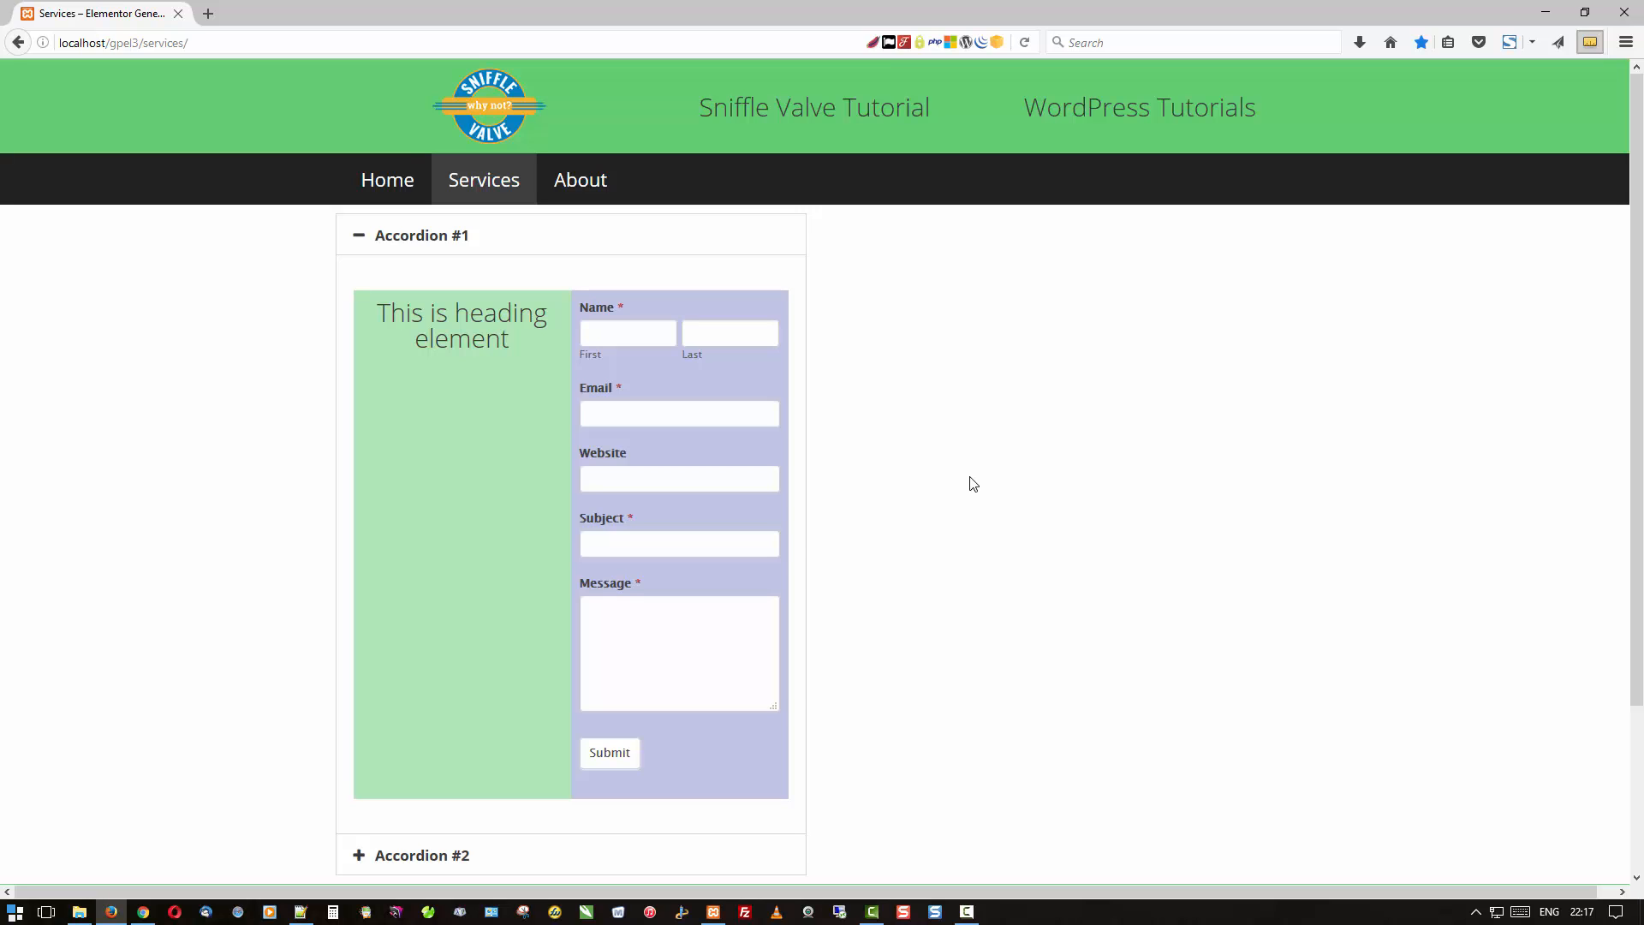
pyautogui.scroll(-3, 973, 483)
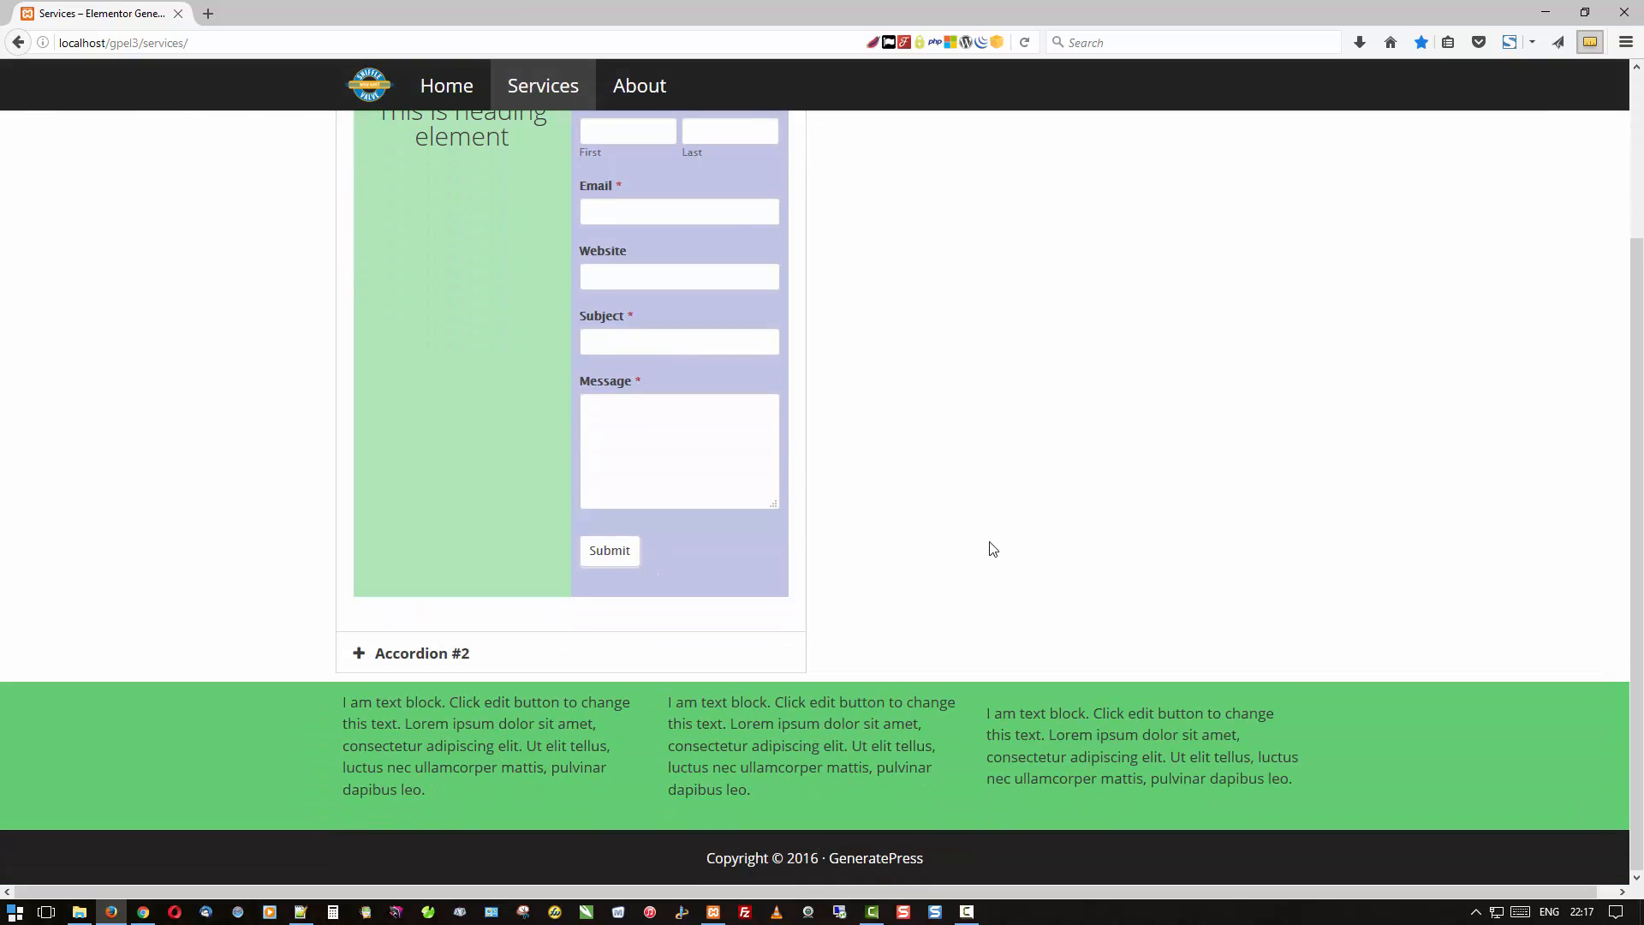
pyautogui.scroll(3, 998, 572)
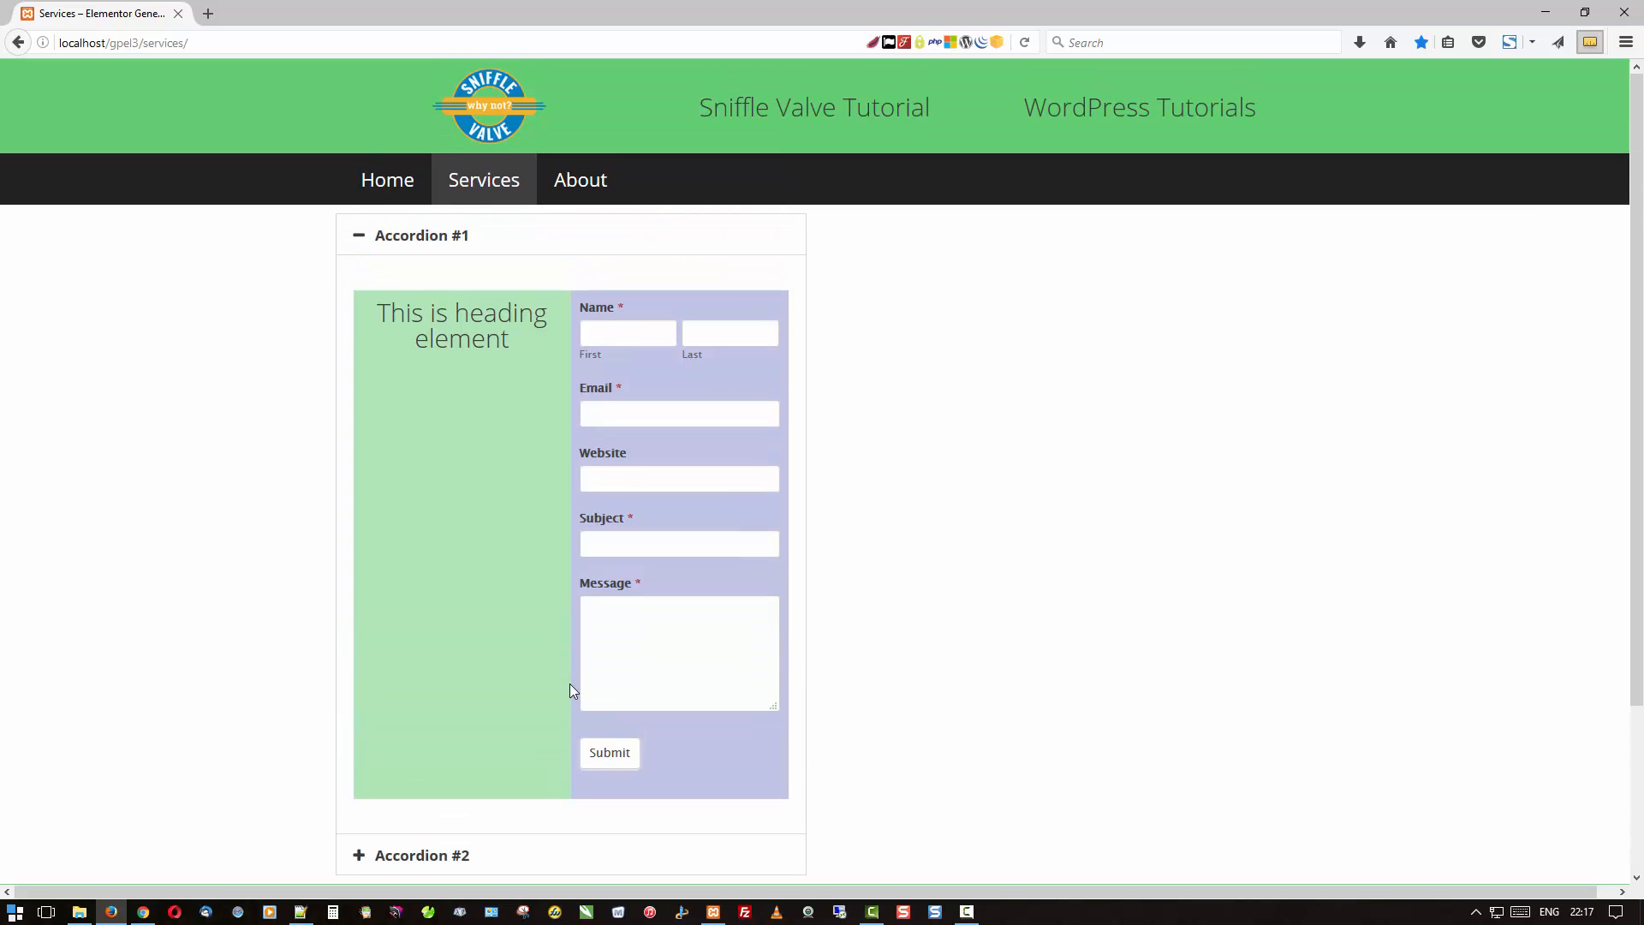
# Return to Chrome and exit the el-header Elementor editor to the WordPress dashboard.
pyautogui.click(142, 913)
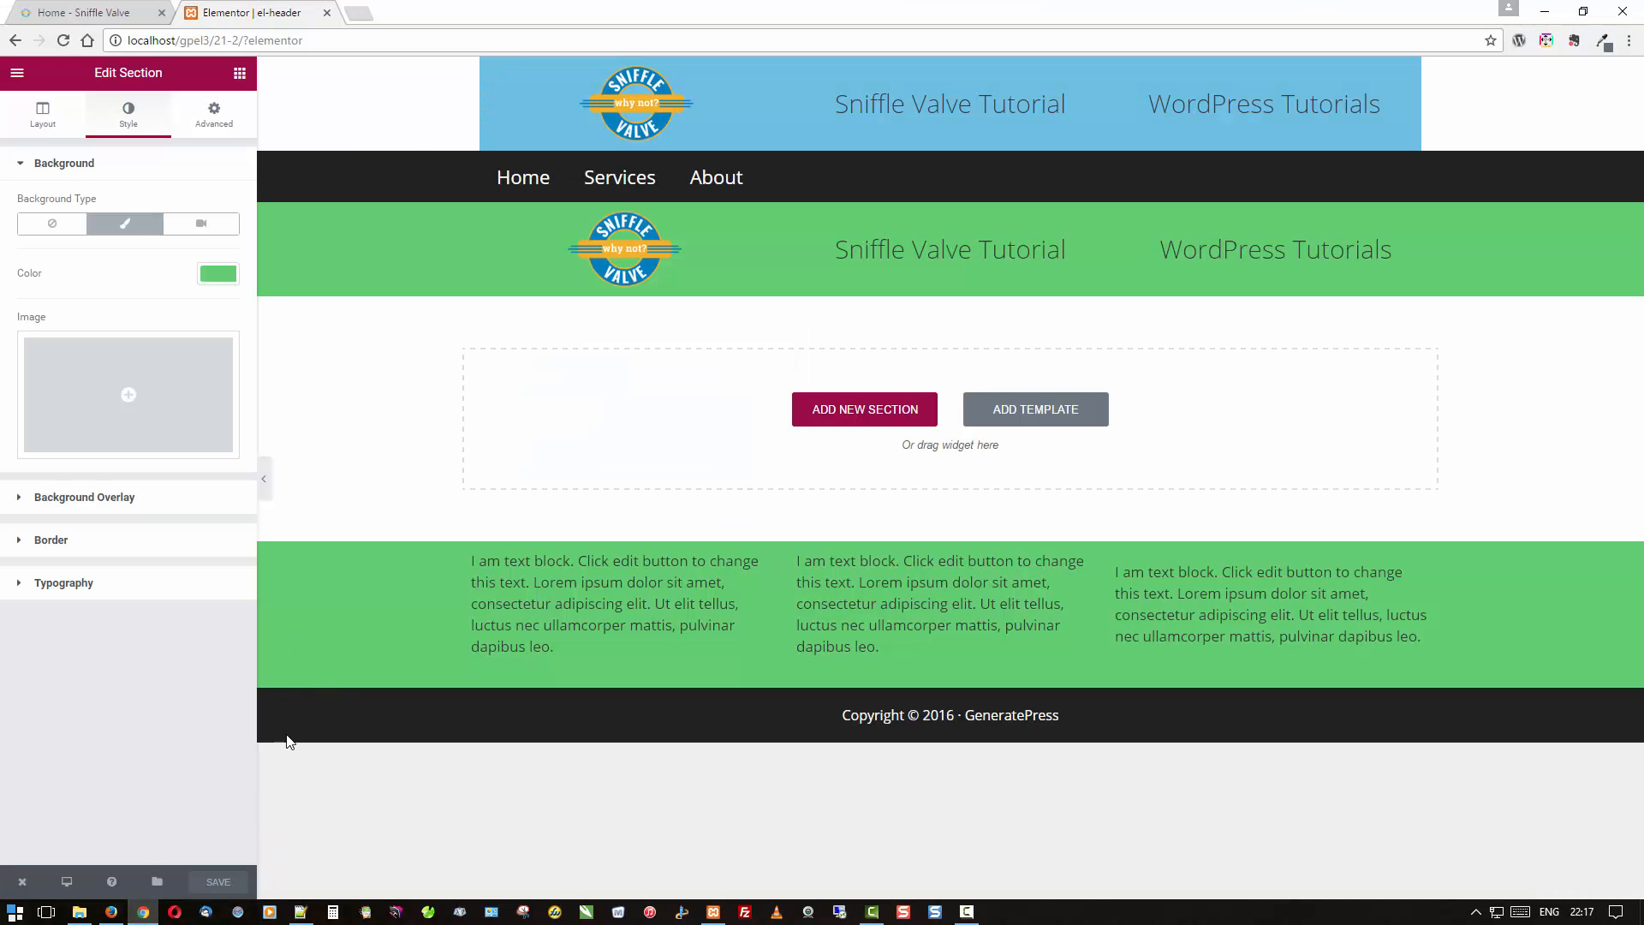
pyautogui.click(22, 891)
pyautogui.click(69, 840)
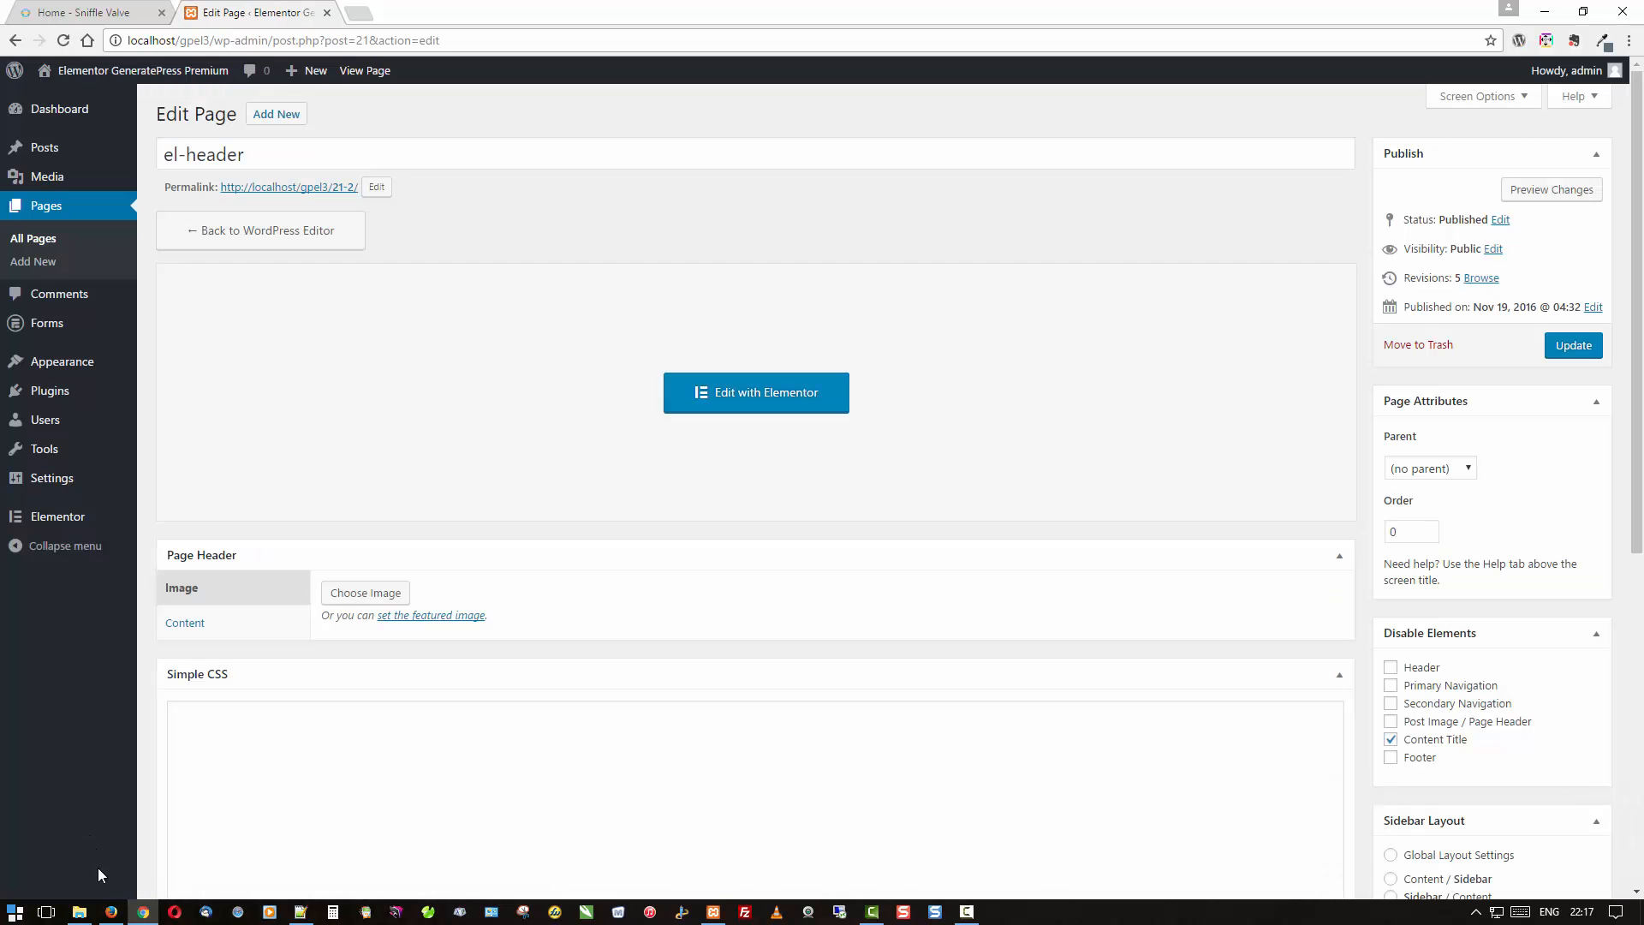
pyautogui.click(97, 14)
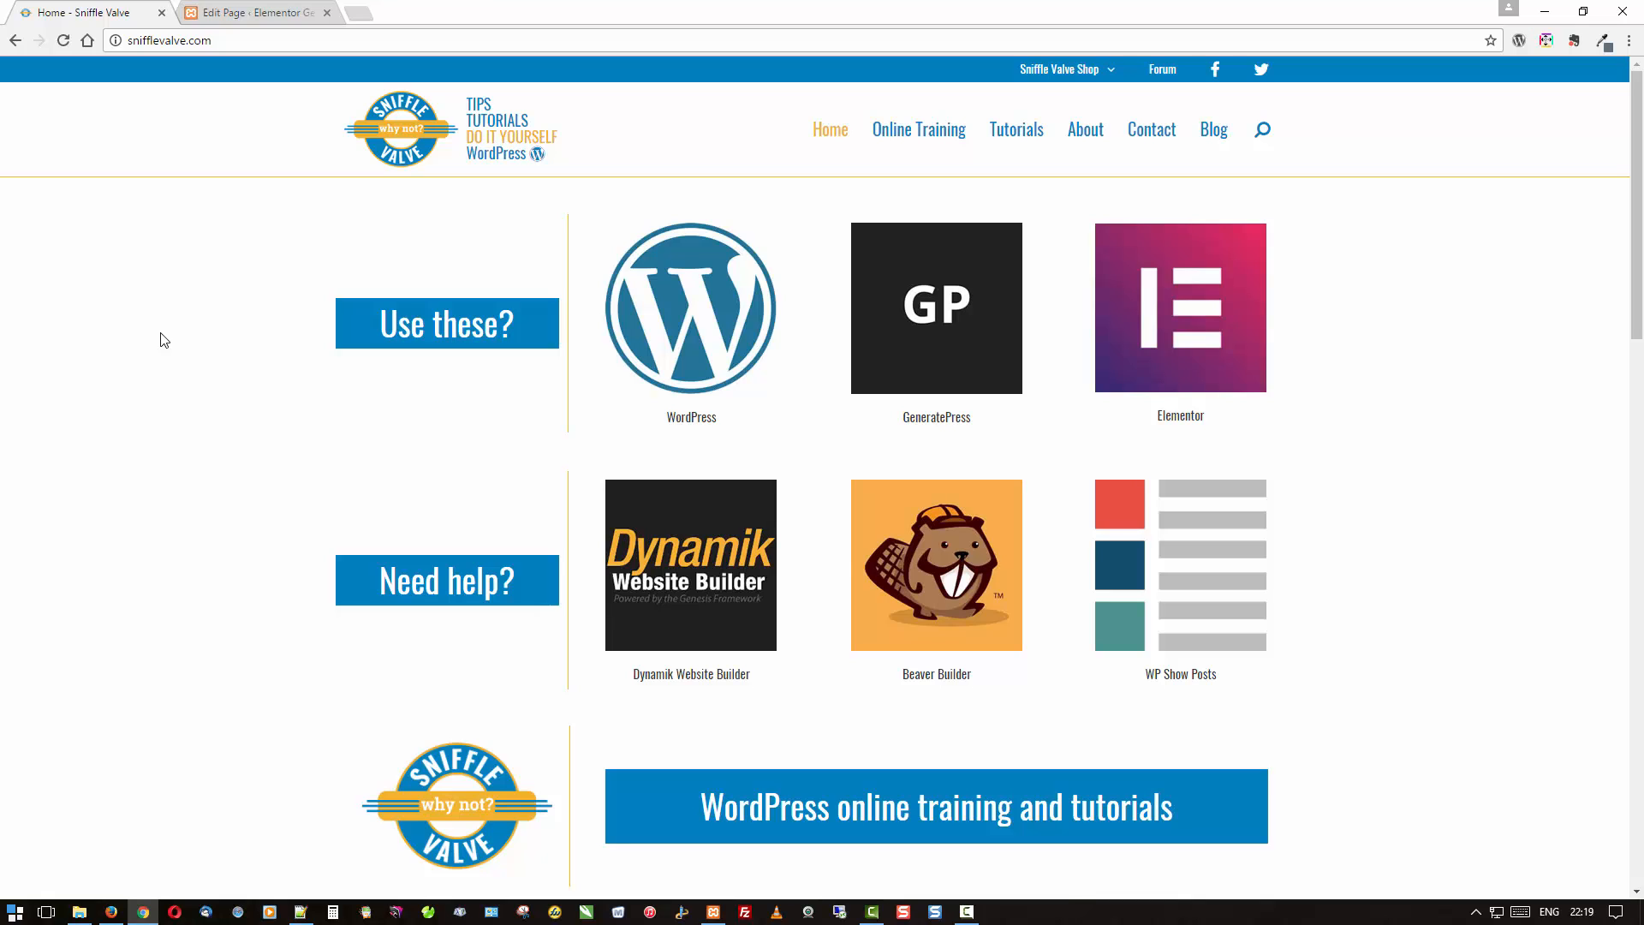
pyautogui.click(116, 911)
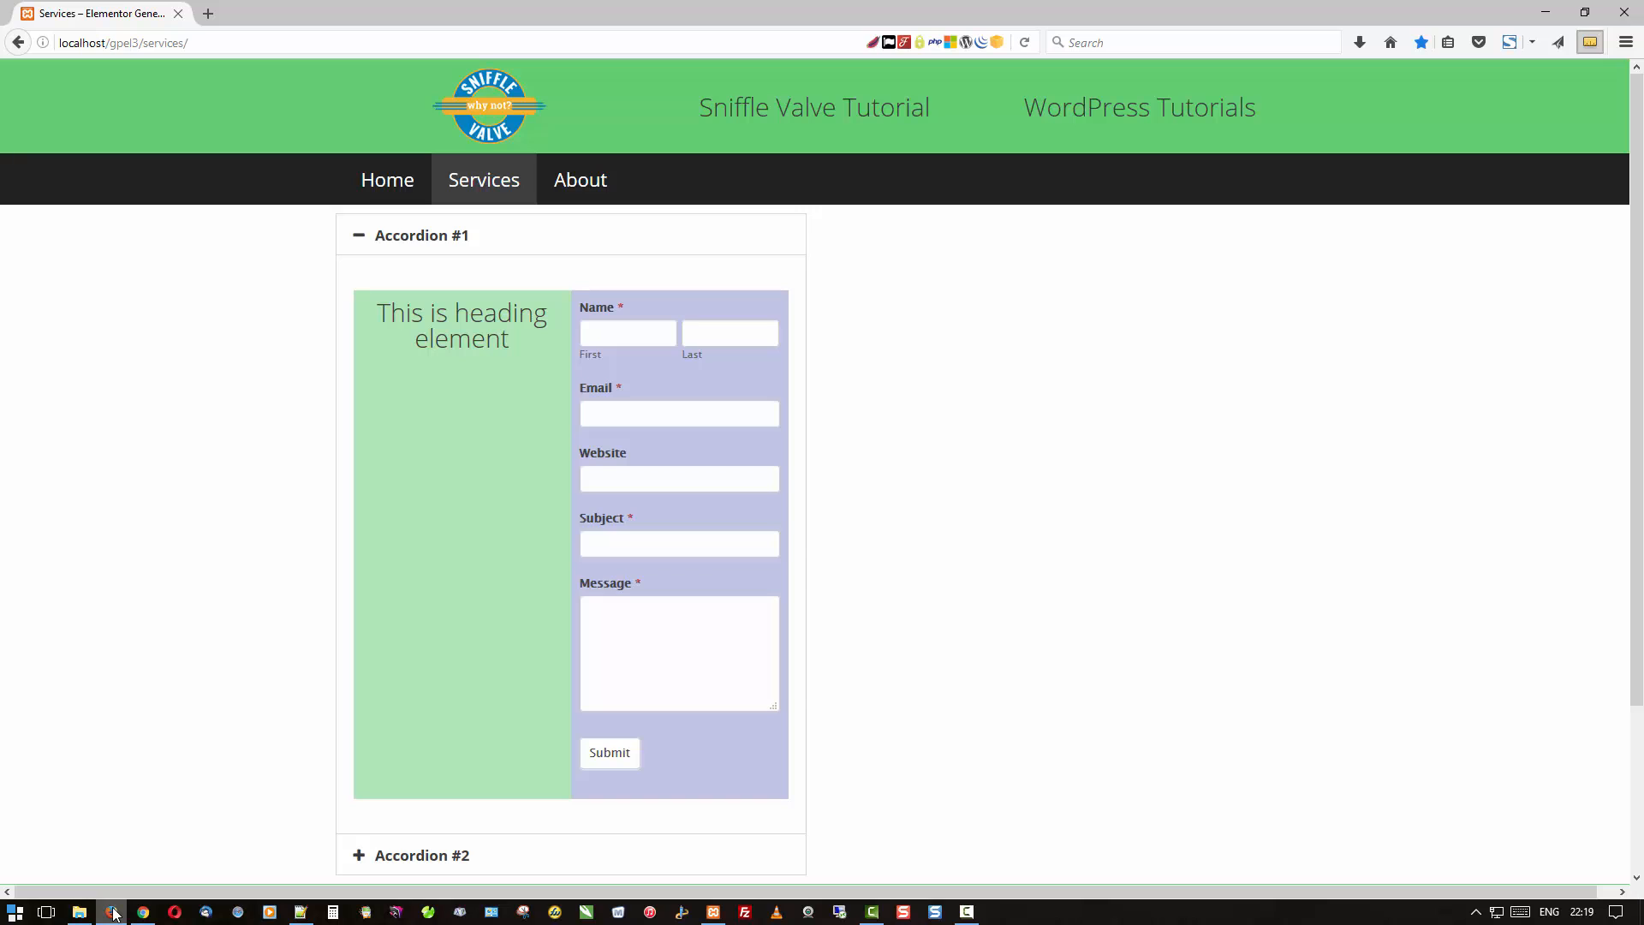
pyautogui.click(143, 911)
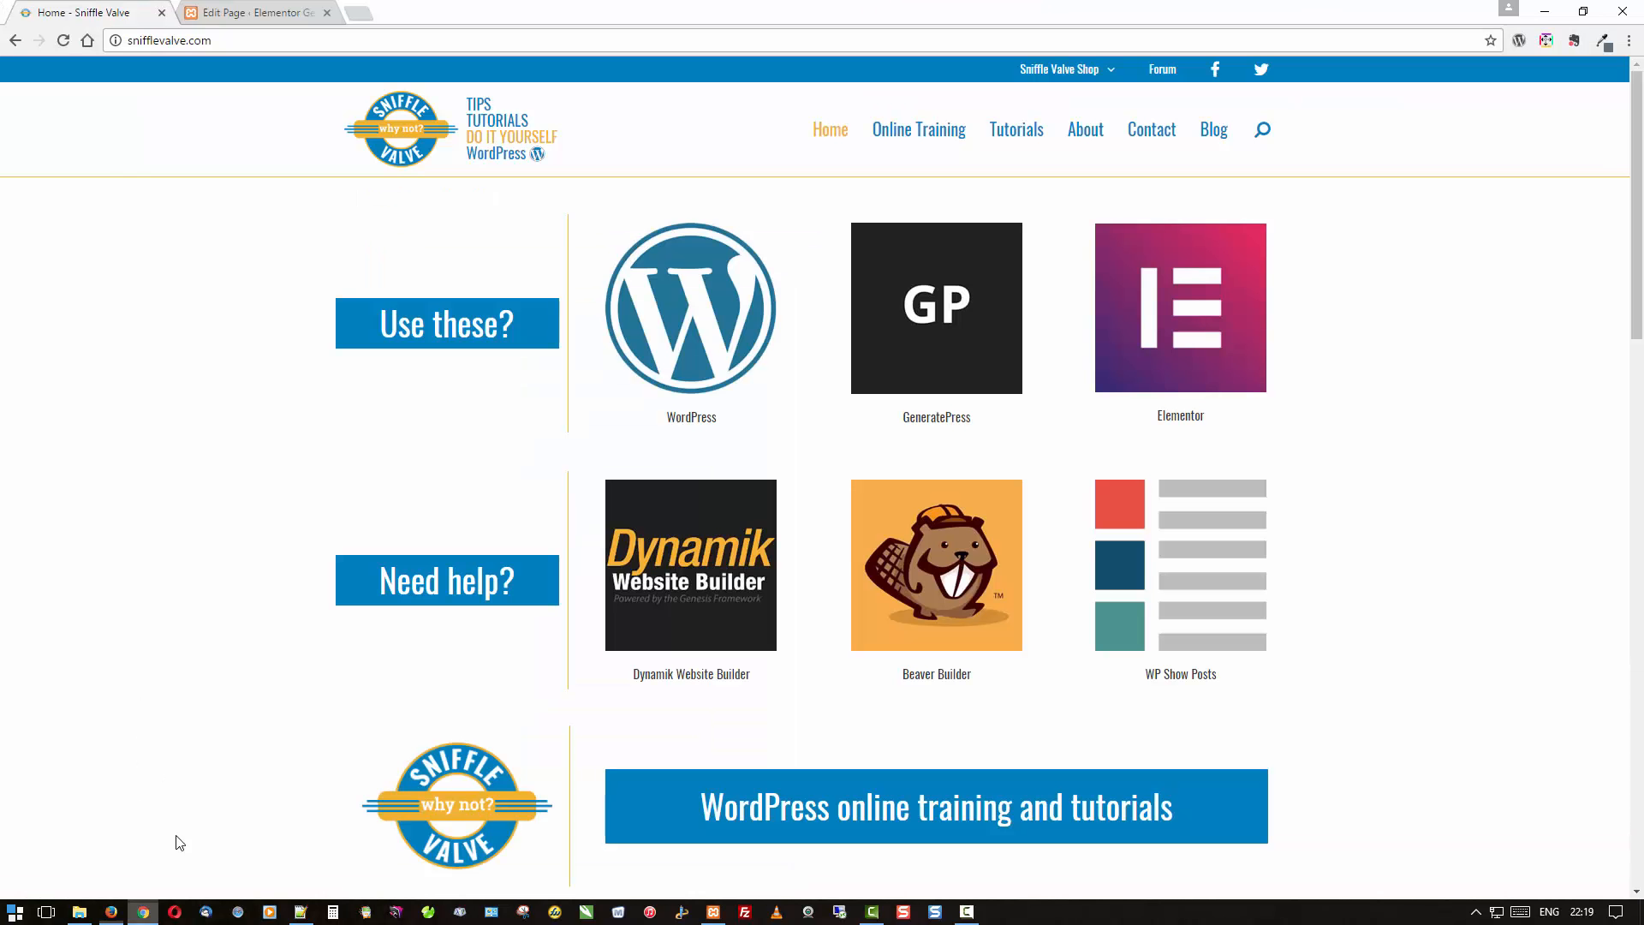
# Return to the WordPress dashboard to review Elementor's general and style settings and the Pages list.
pyautogui.click(260, 14)
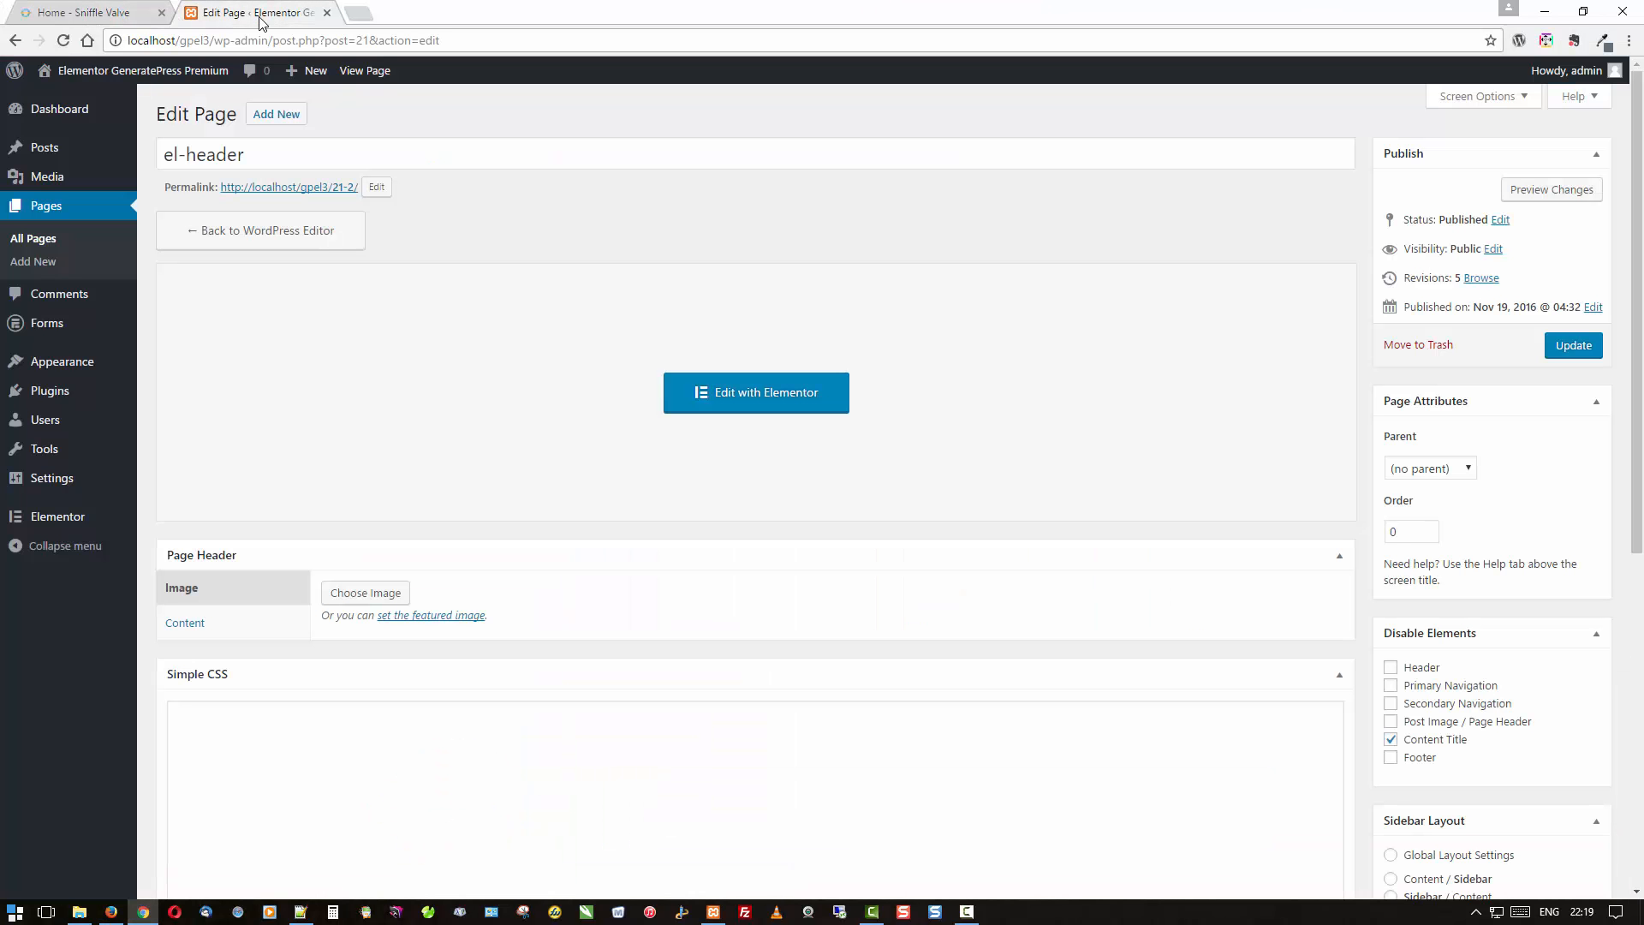
pyautogui.moveTo(51, 524)
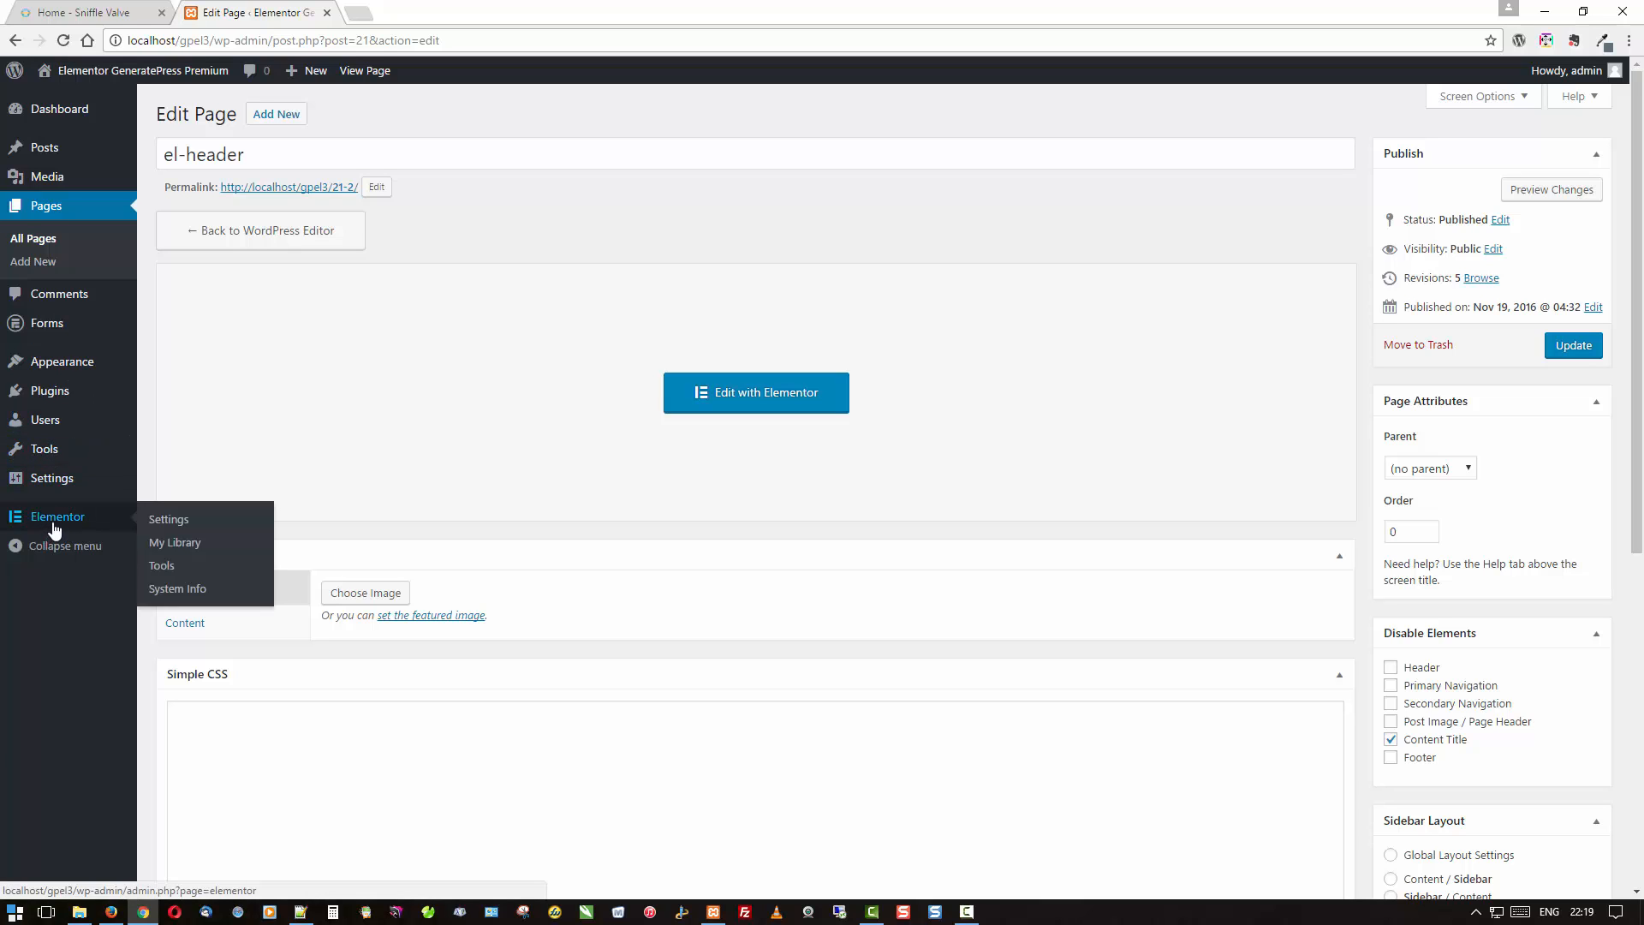
pyautogui.click(159, 524)
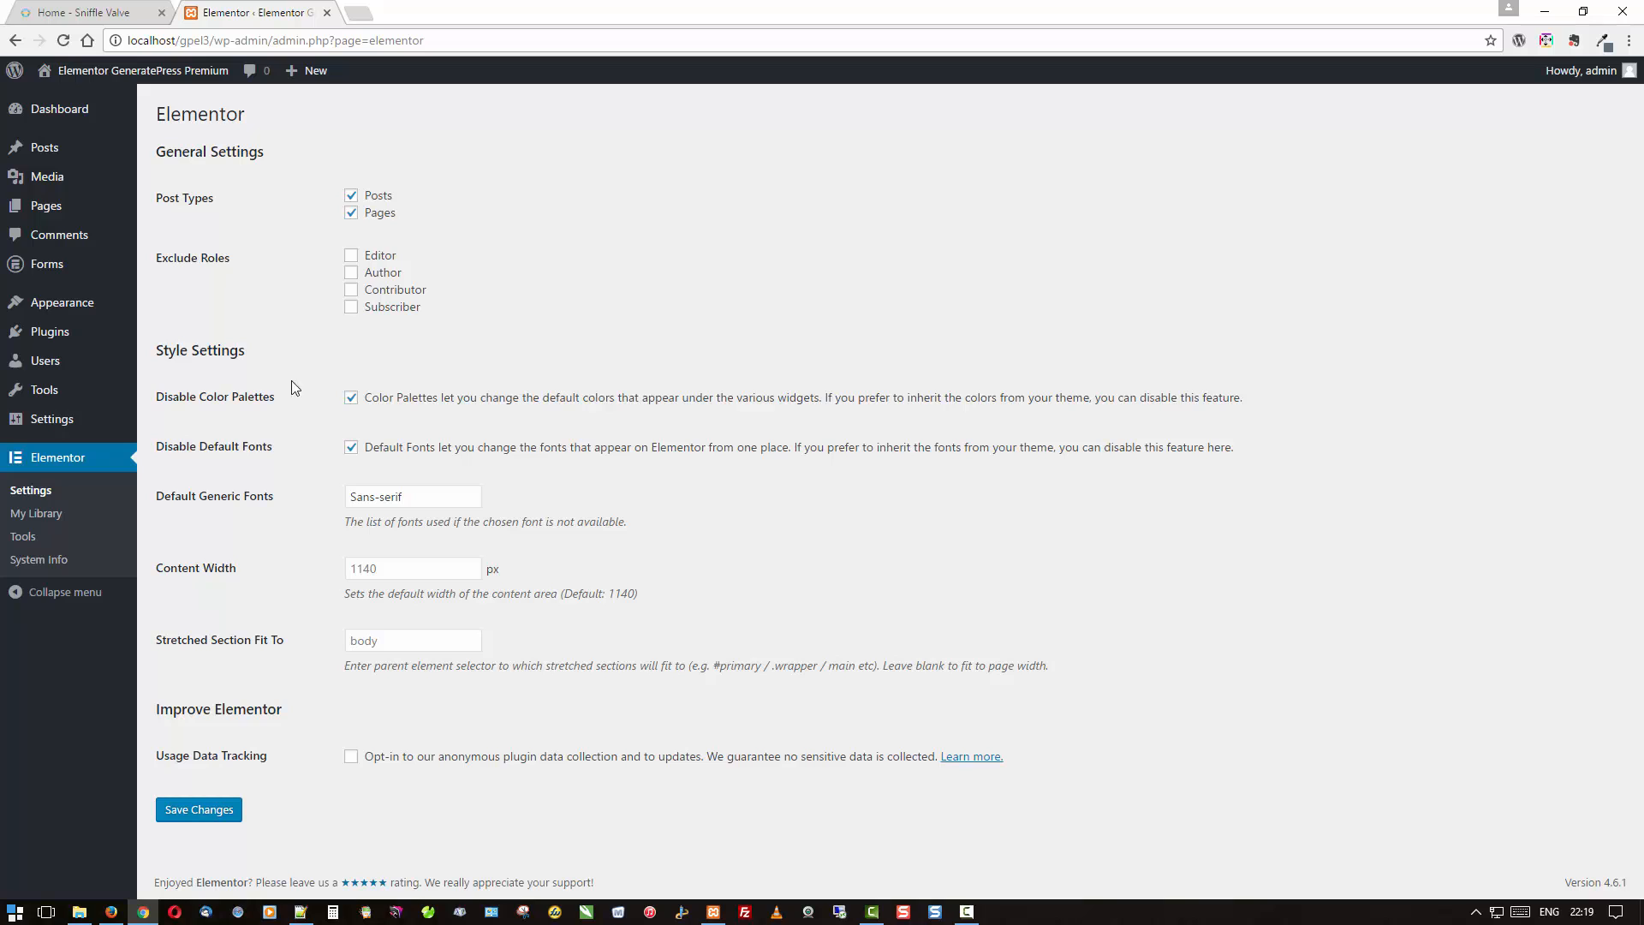
pyautogui.click(49, 210)
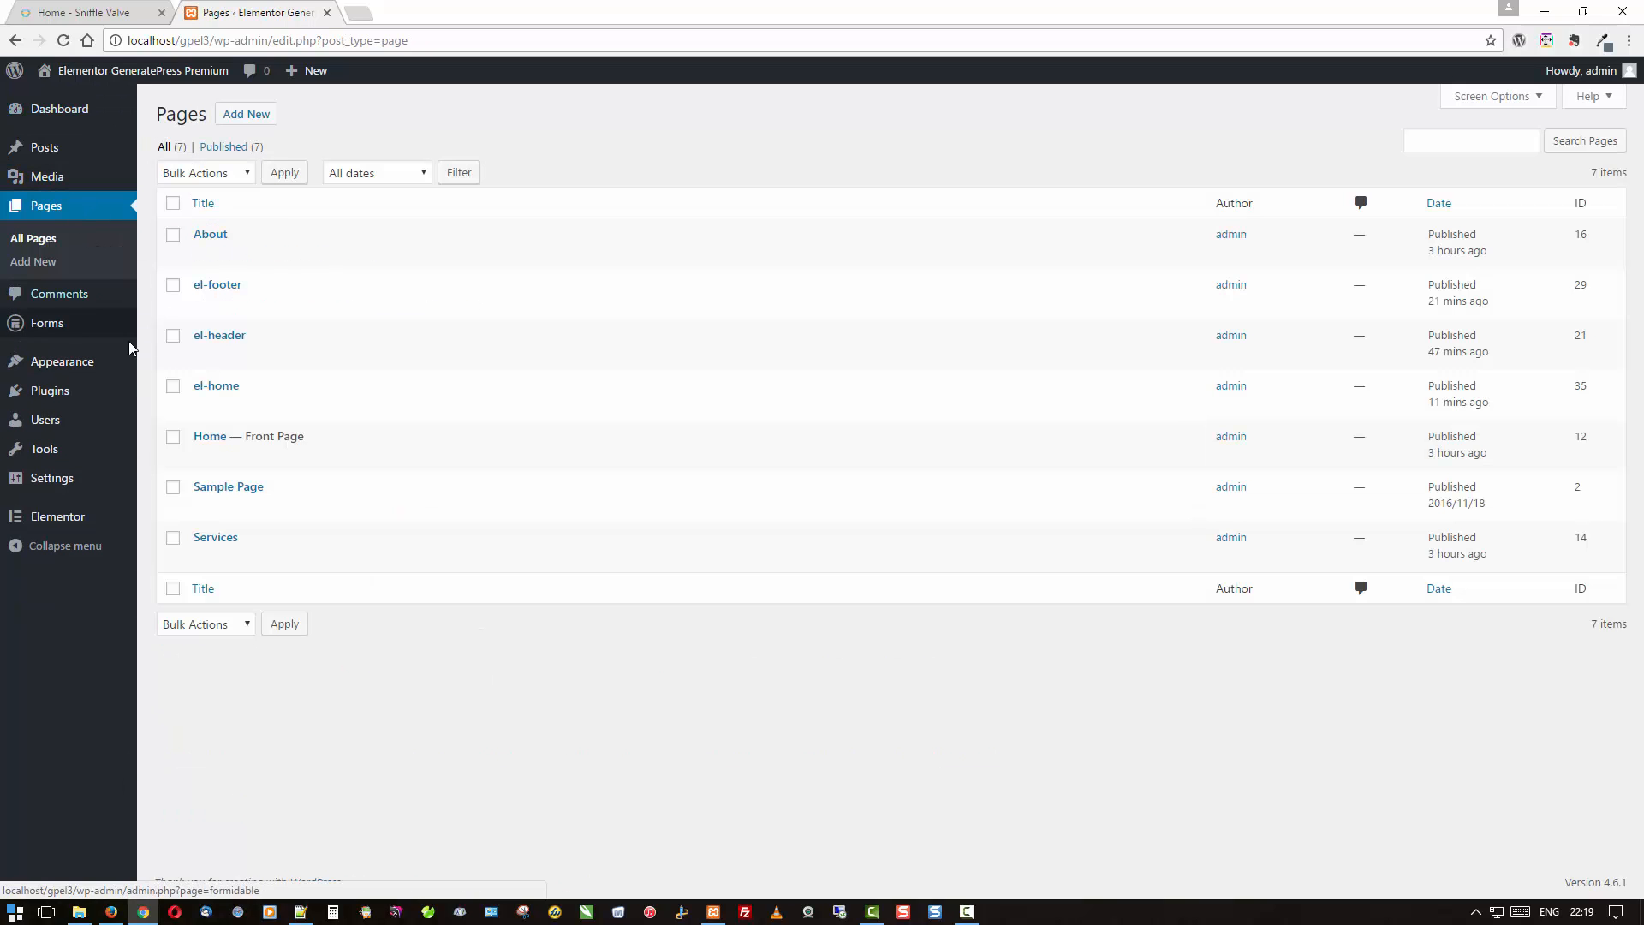
pyautogui.click(97, 13)
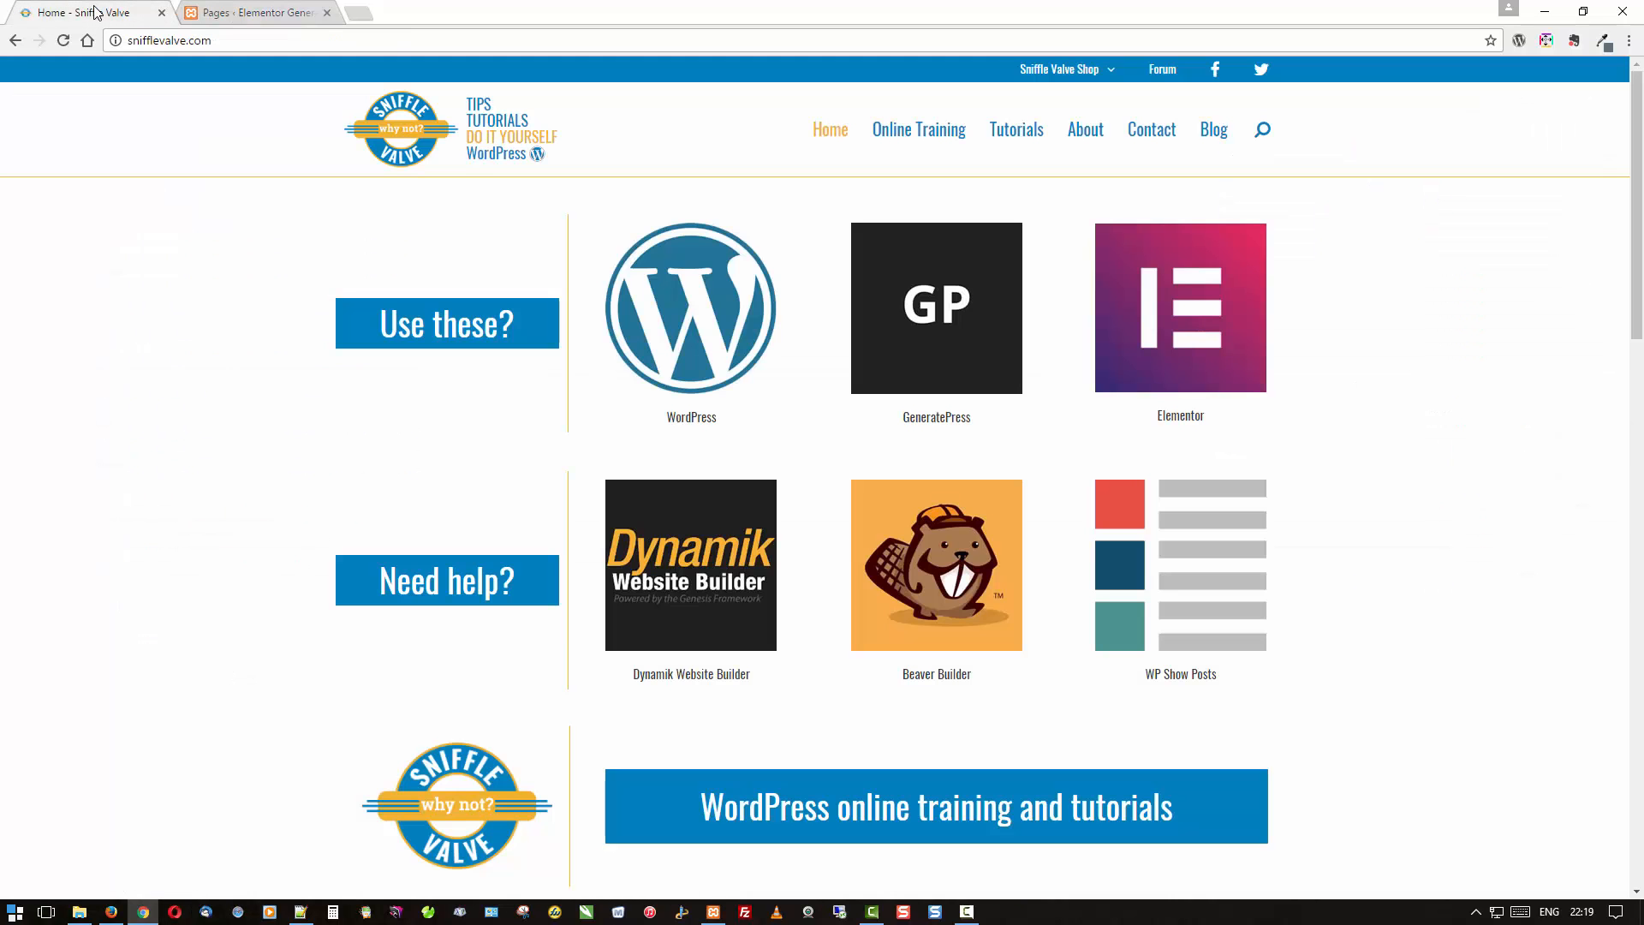